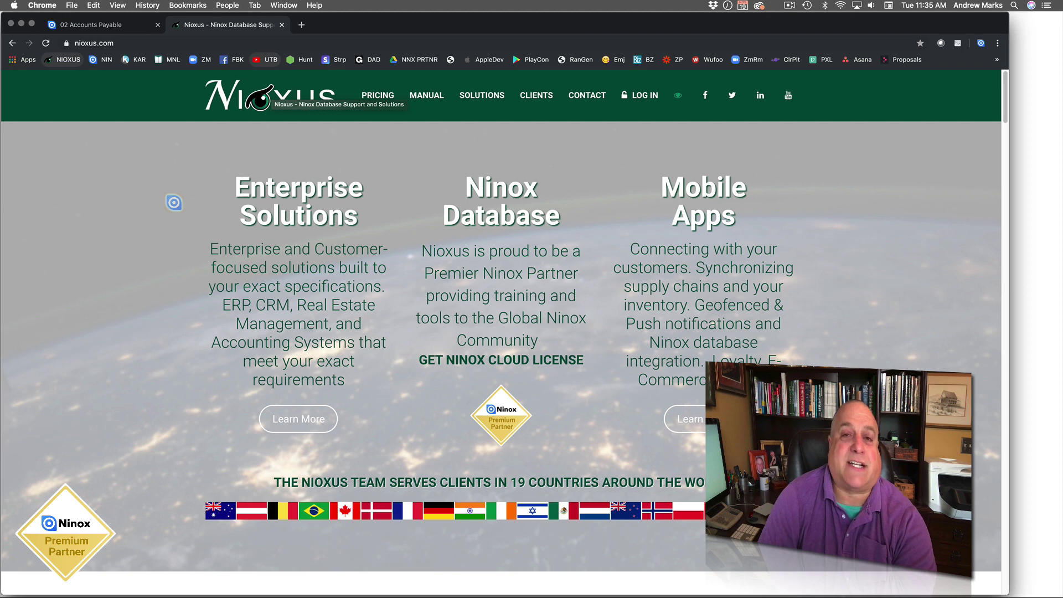
# Step: Log in to the Nioxus client portal and access the Premier membership area
pyautogui.click(641, 102)
pyautogui.click(637, 134)
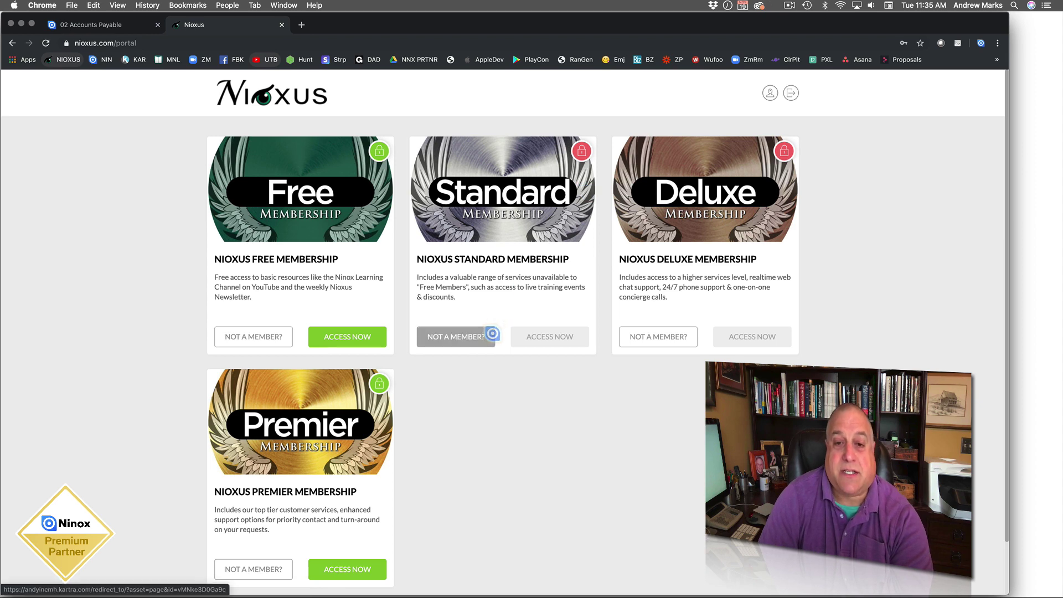
pyautogui.click(342, 571)
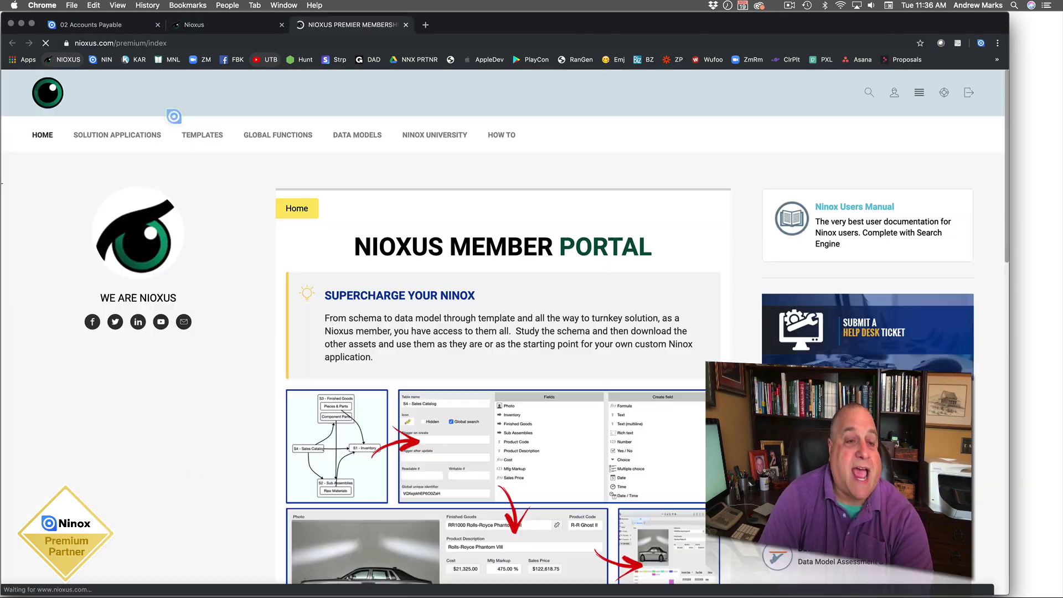
# Step: Review the Accounts Payable with PO solution application's description and download section in the member portal, and close the page
pyautogui.moveTo(120, 135)
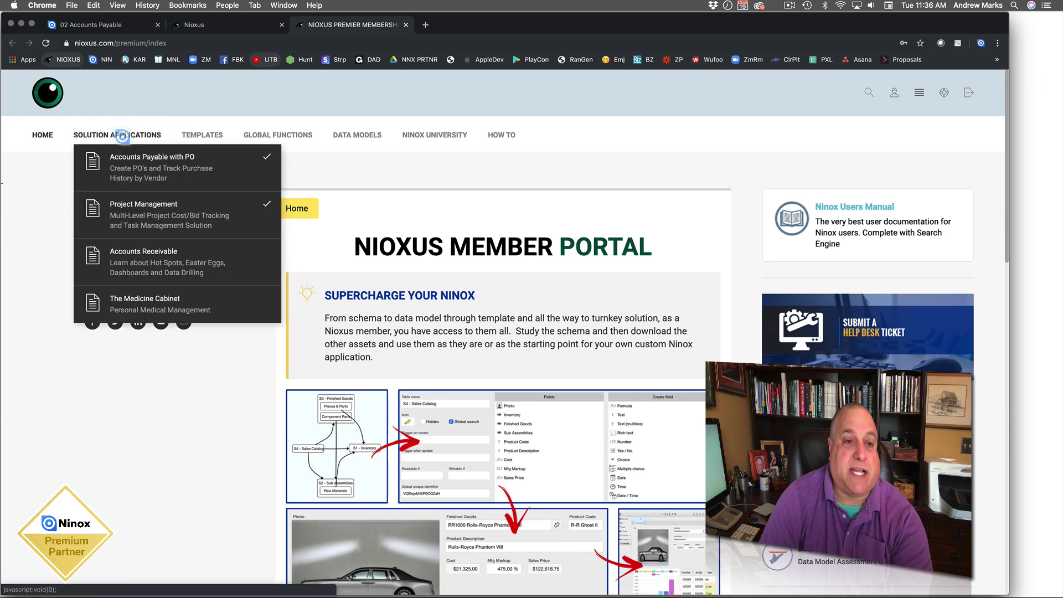
pyautogui.click(124, 163)
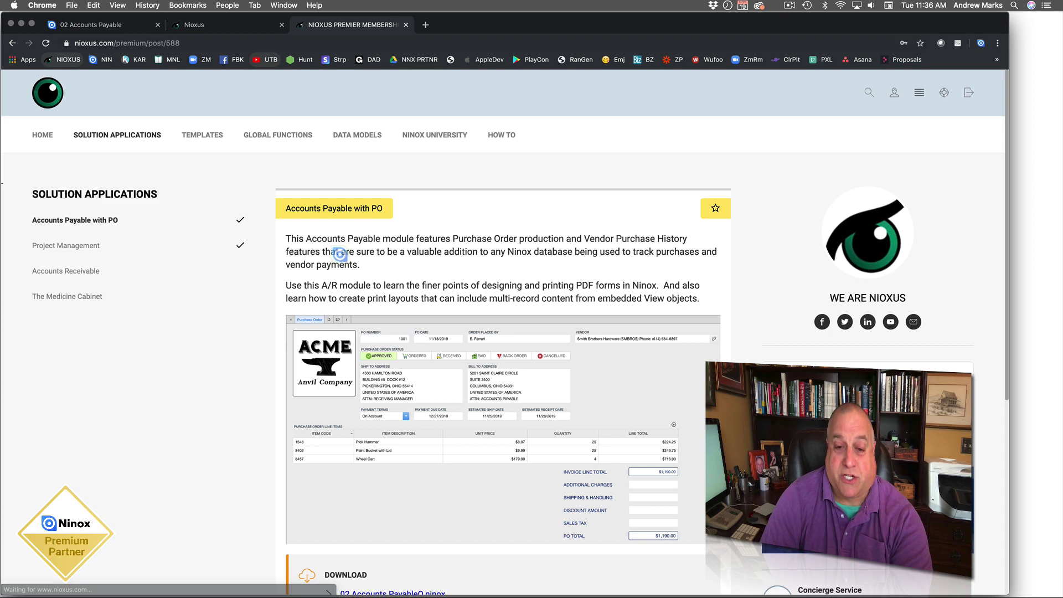
pyautogui.scroll(-5, 340, 254)
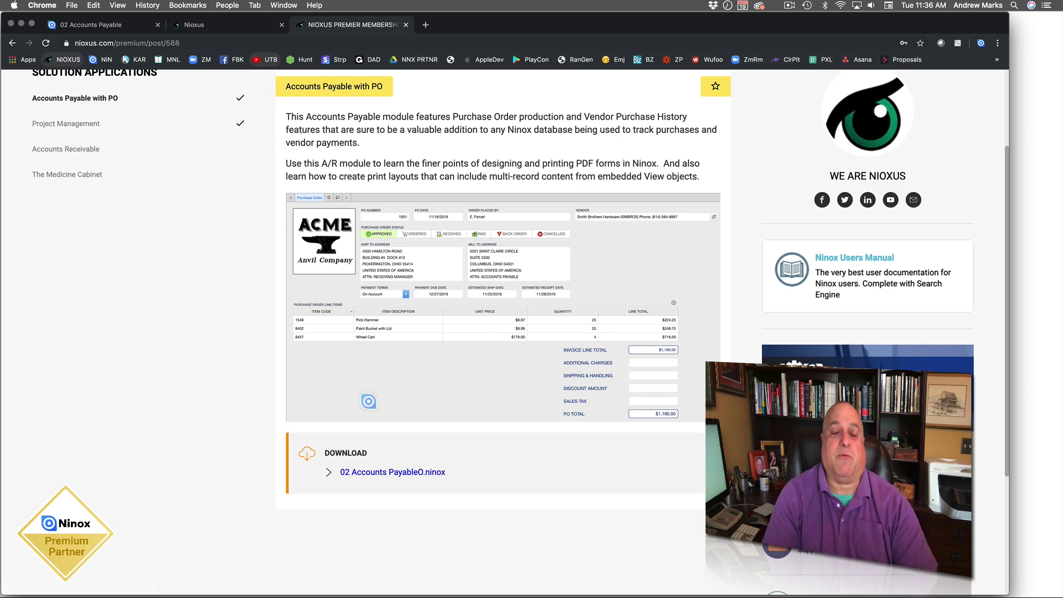
pyautogui.scroll(2, 369, 401)
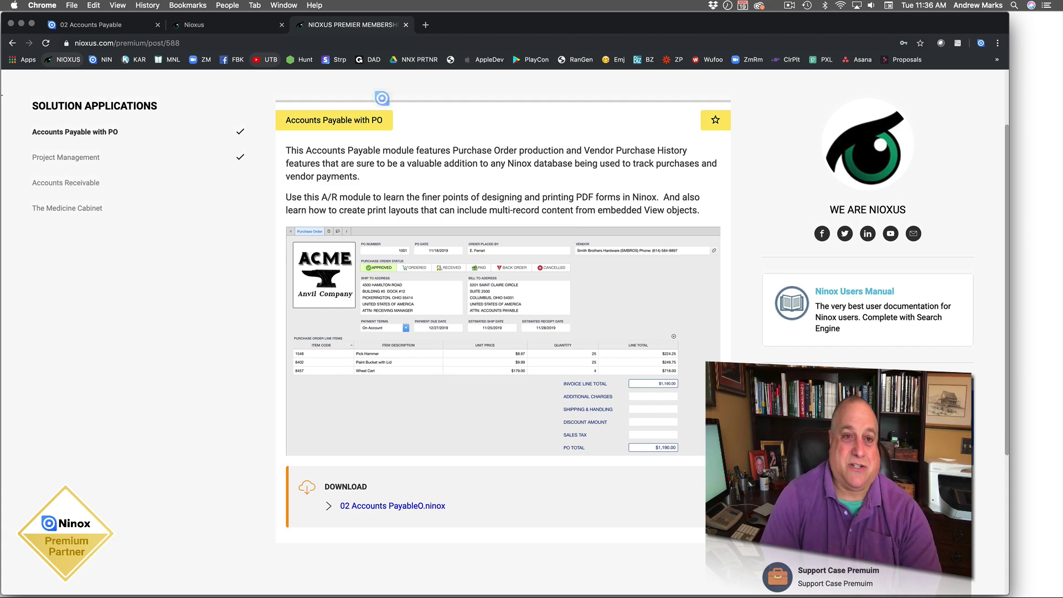
pyautogui.click(406, 25)
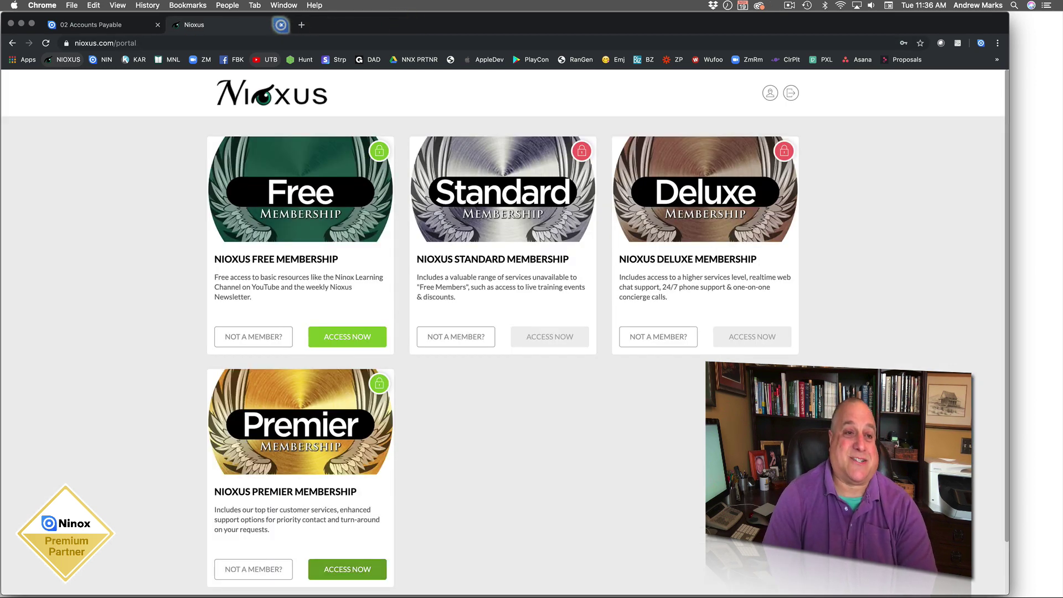
# Step: Switch to the 02 Accounts Payable database and review its Utilities setup and the Smith Brothers Hardware vendor record
pyautogui.click(100, 25)
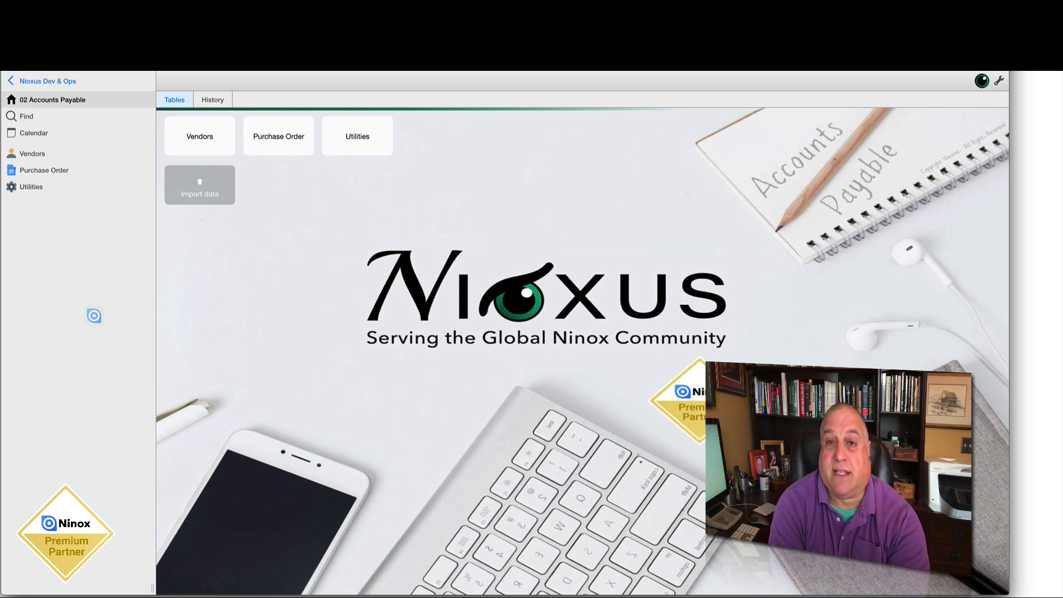
pyautogui.click(31, 187)
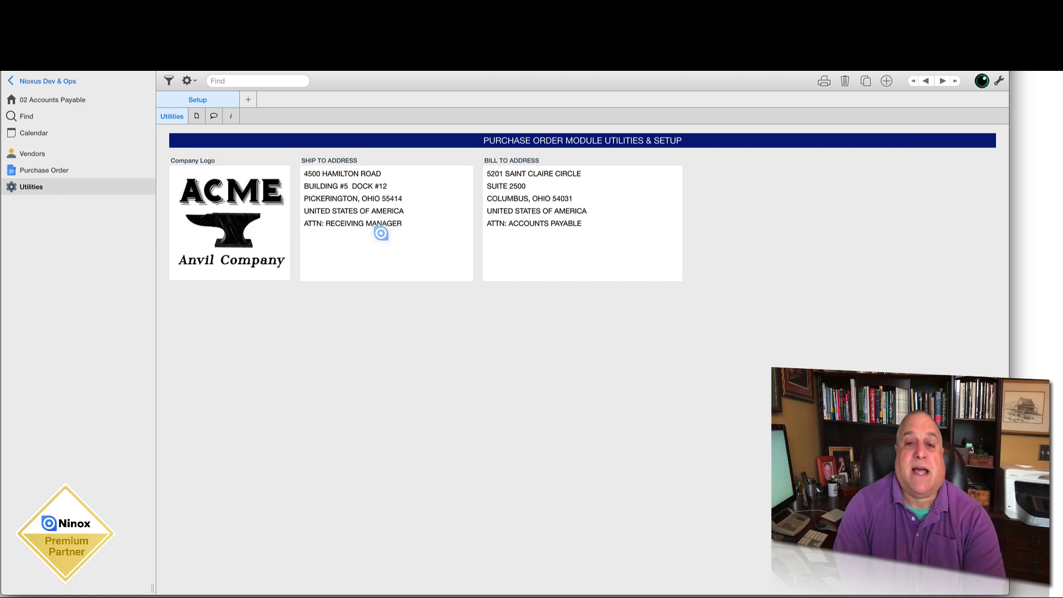
pyautogui.click(29, 153)
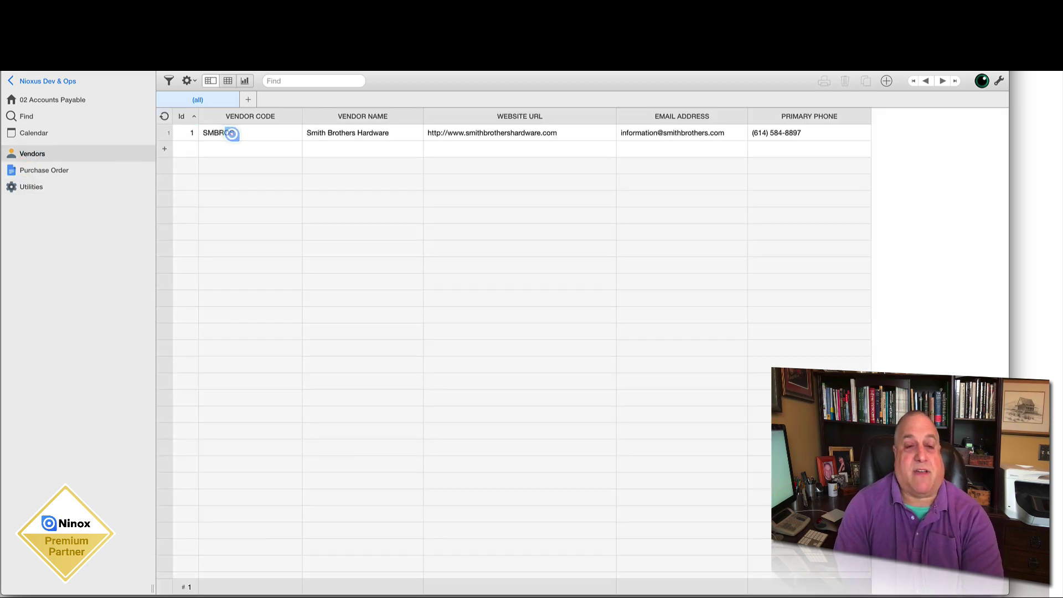
pyautogui.click(232, 134)
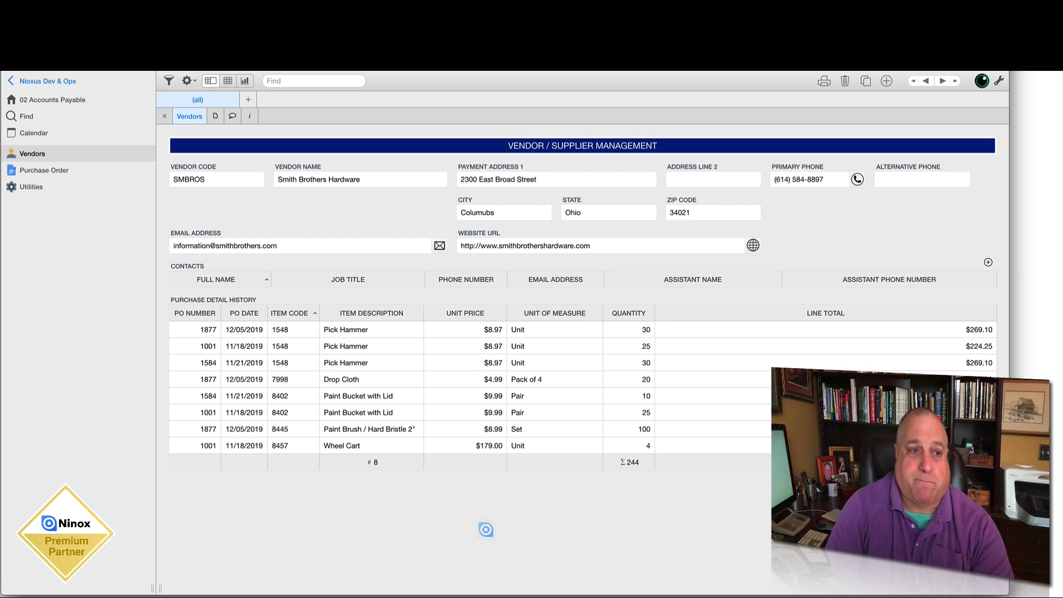
# Step: Compare purchase order 1001 with the Smith Brothers Hardware vendor record, and return to the vendor list
pyautogui.click(47, 170)
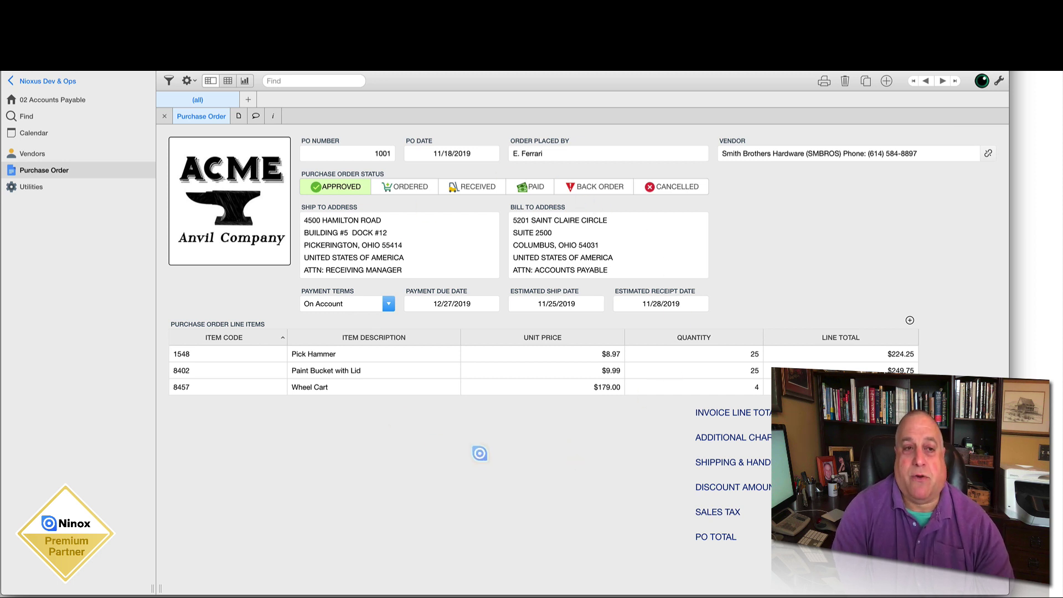
pyautogui.click(39, 153)
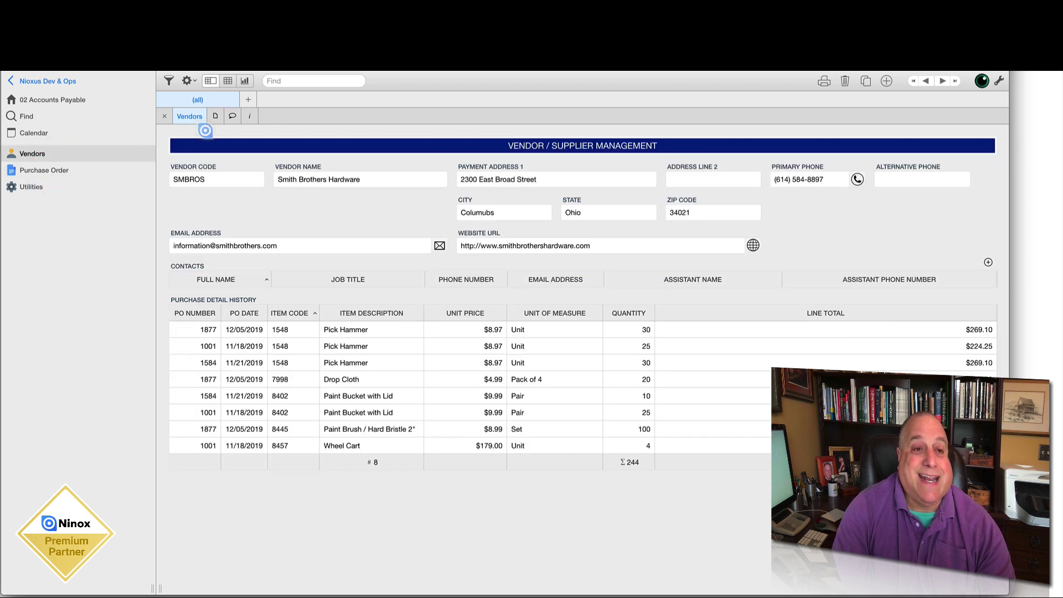
pyautogui.click(163, 116)
pyautogui.click(162, 116)
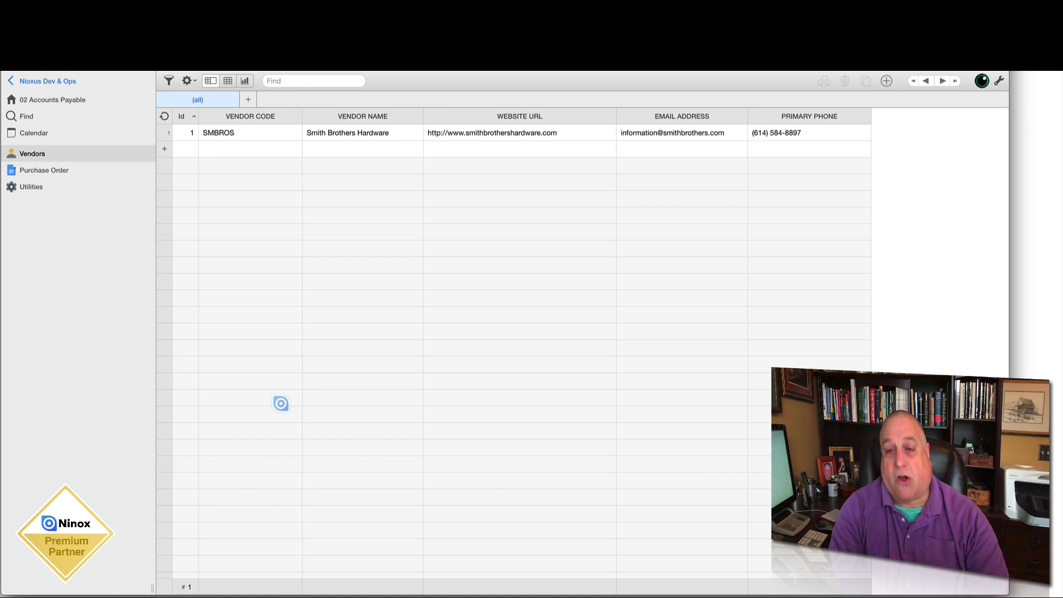
pyautogui.click(221, 132)
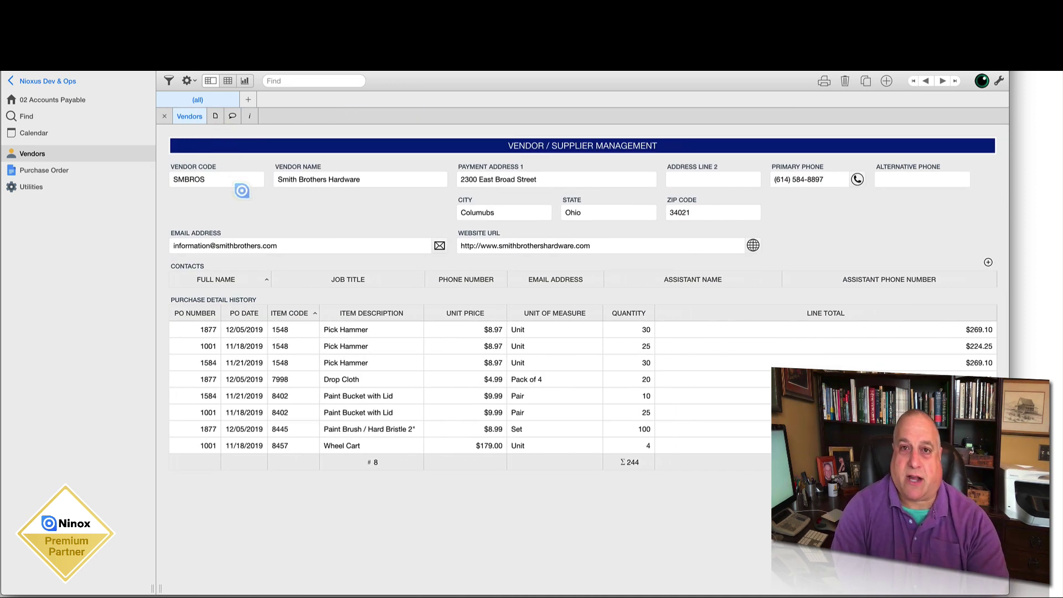
pyautogui.click(164, 116)
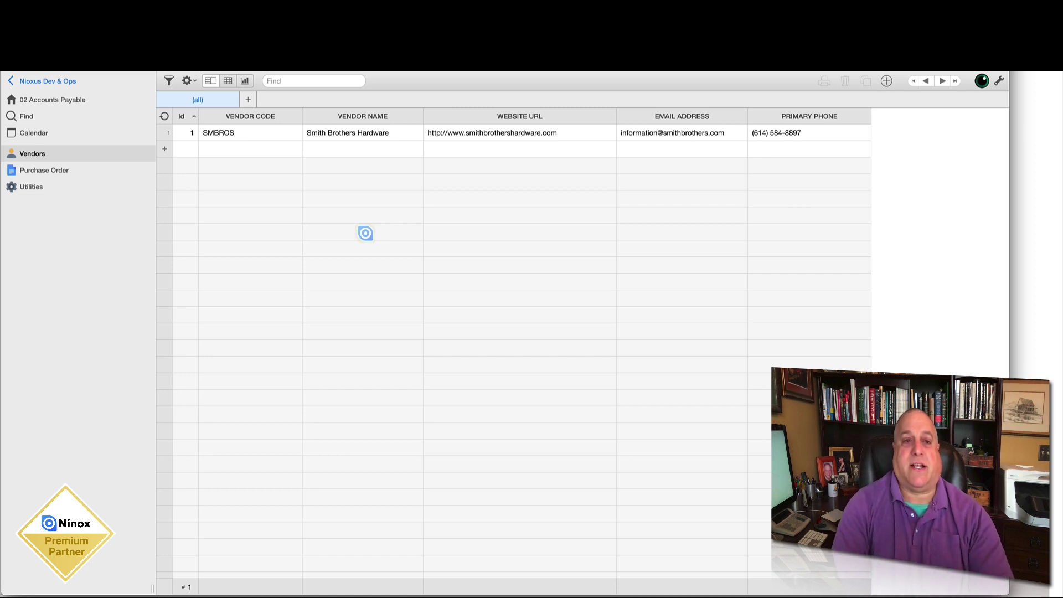
pyautogui.click(190, 81)
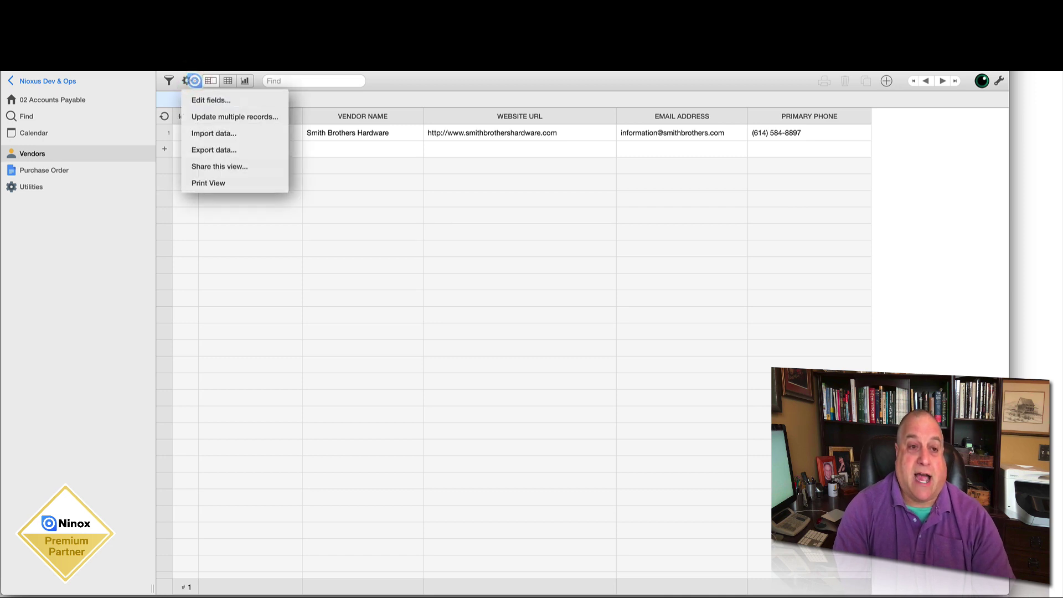
pyautogui.click(194, 183)
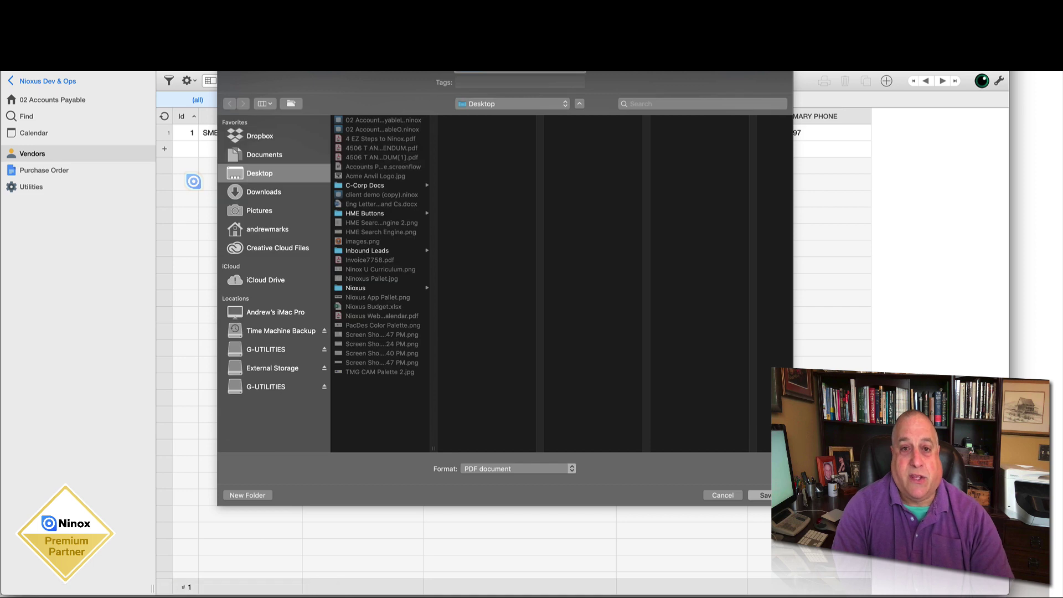
pyautogui.click(719, 495)
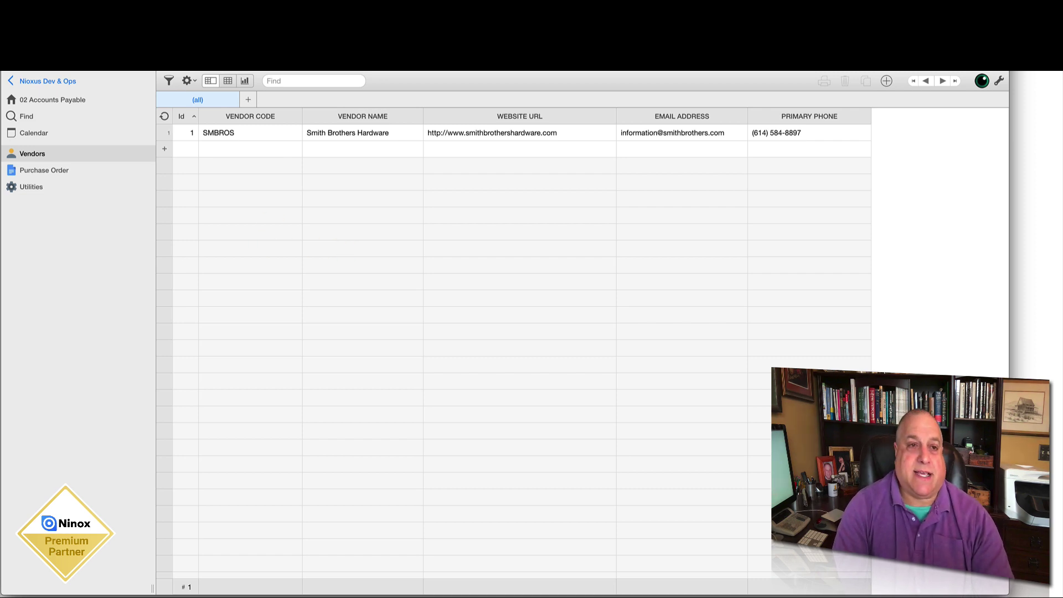
pyautogui.click(186, 81)
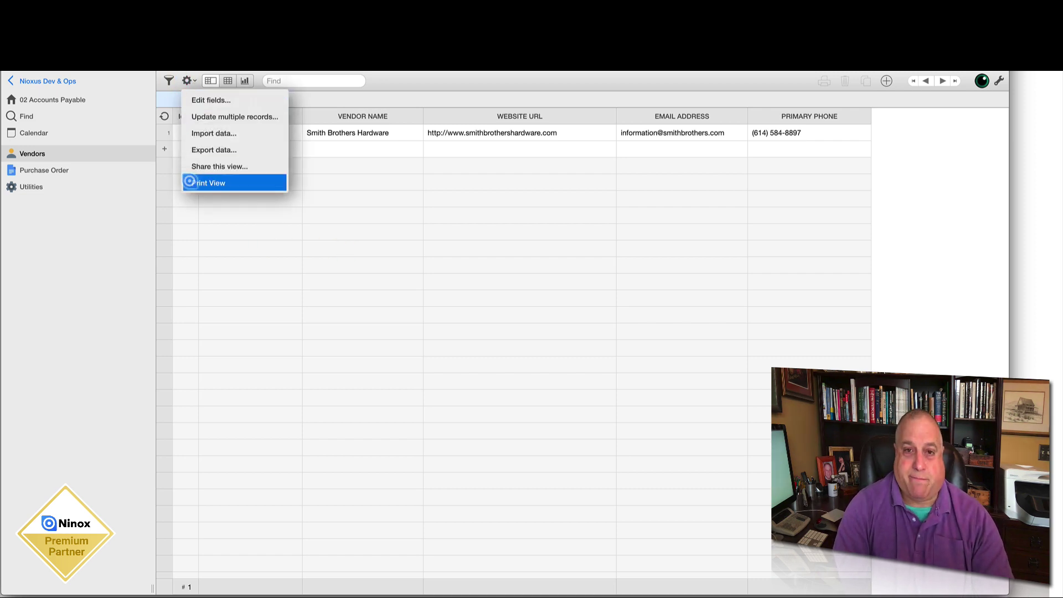
pyautogui.click(367, 285)
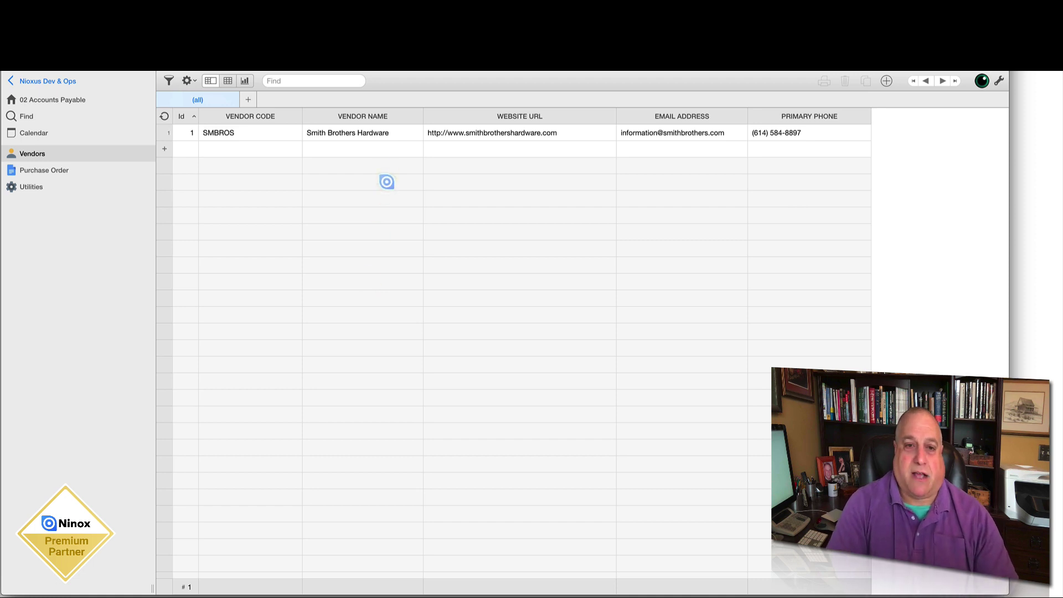
# Step: Open purchase order 1001 and save it to the Desktop as a PDF document using its company logo
pyautogui.click(58, 170)
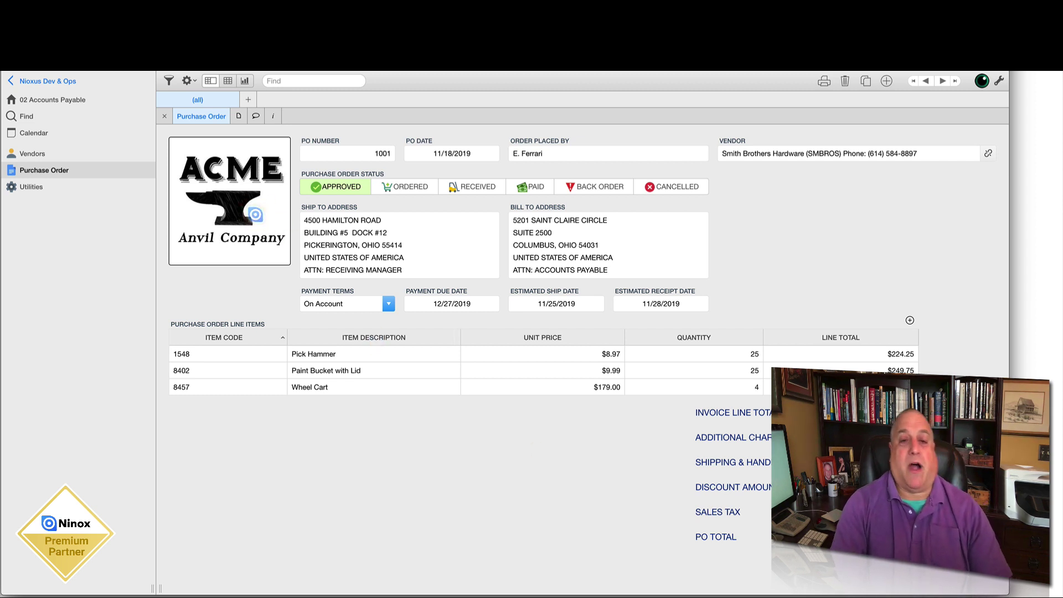
pyautogui.click(256, 213)
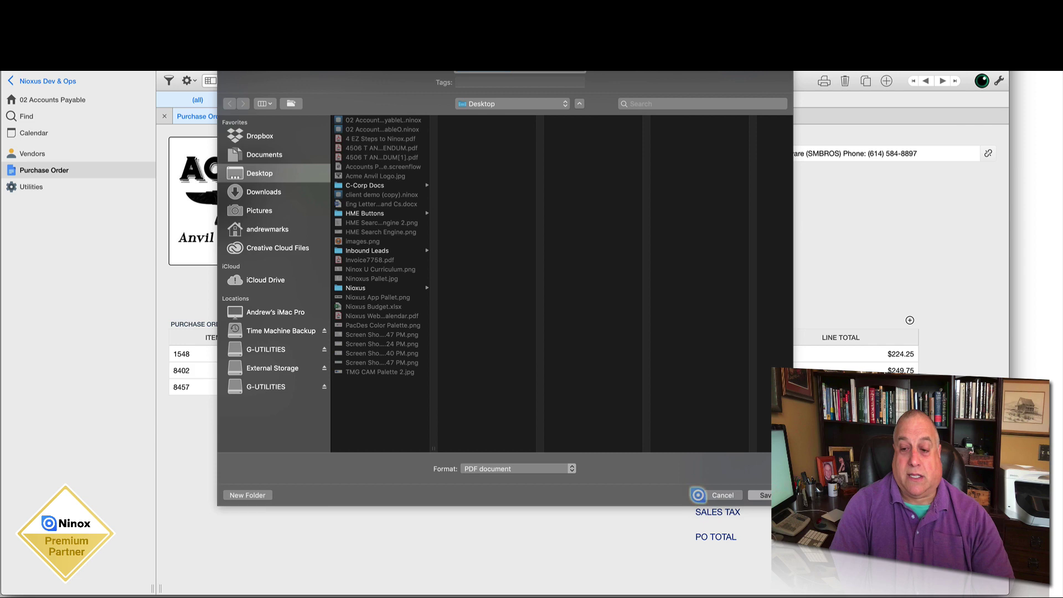
pyautogui.click(765, 495)
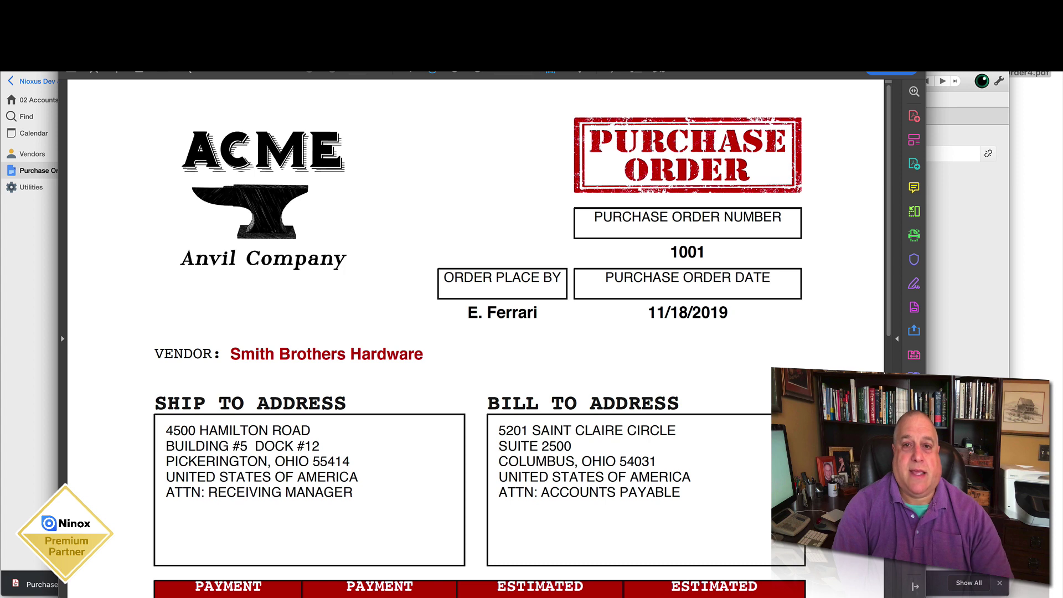
# Step: Show the whole purchase order page in the PDF viewer and place it side by side with the database record
pyautogui.click(526, 72)
pyautogui.click(535, 115)
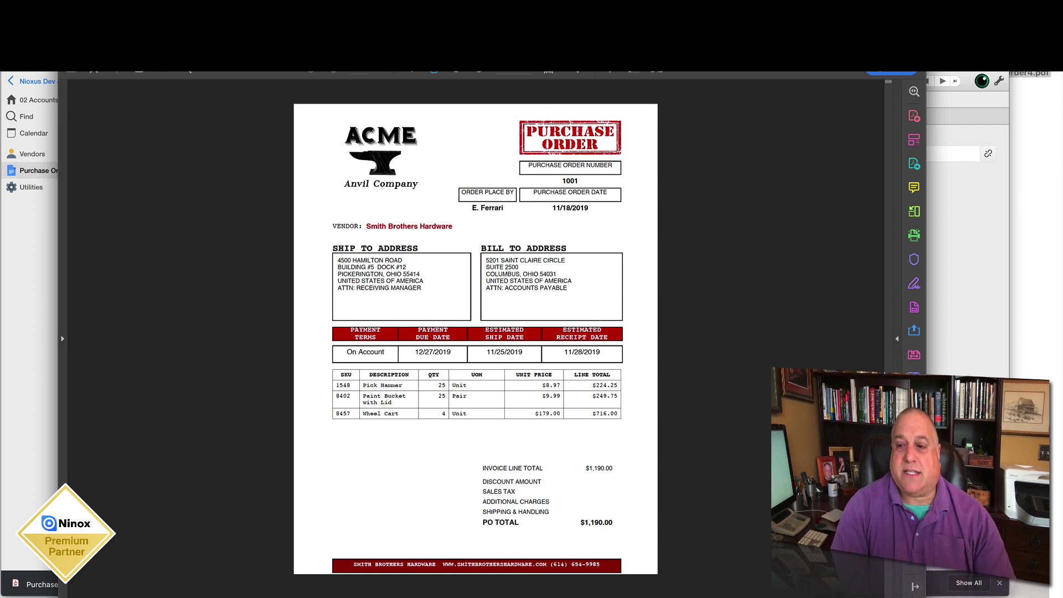
pyautogui.moveTo(926, 408); pyautogui.dragTo(602, 408)
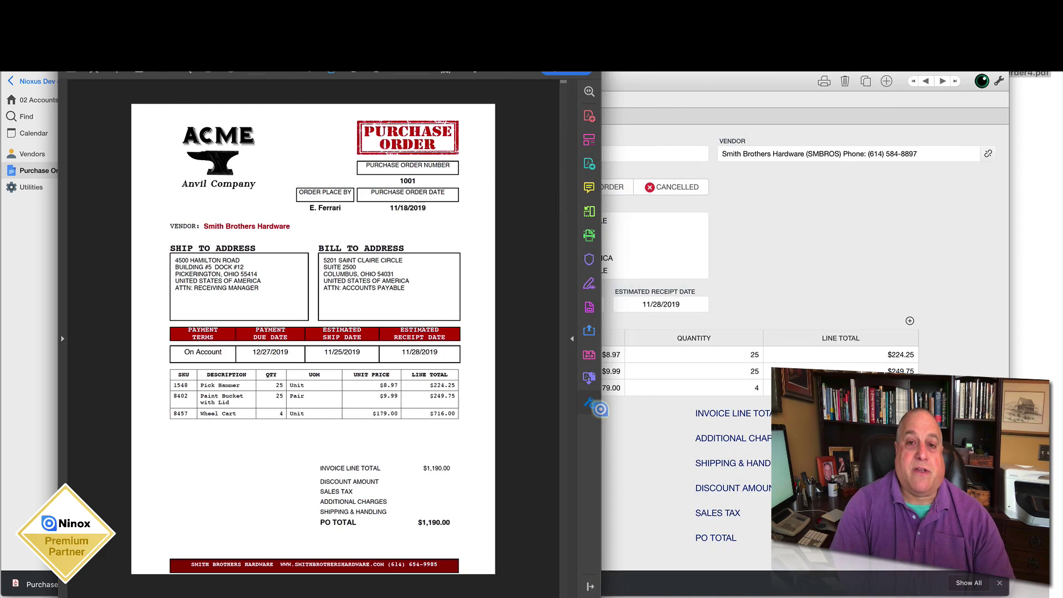
pyautogui.moveTo(526, 81); pyautogui.dragTo(975, 81)
pyautogui.click(443, 64)
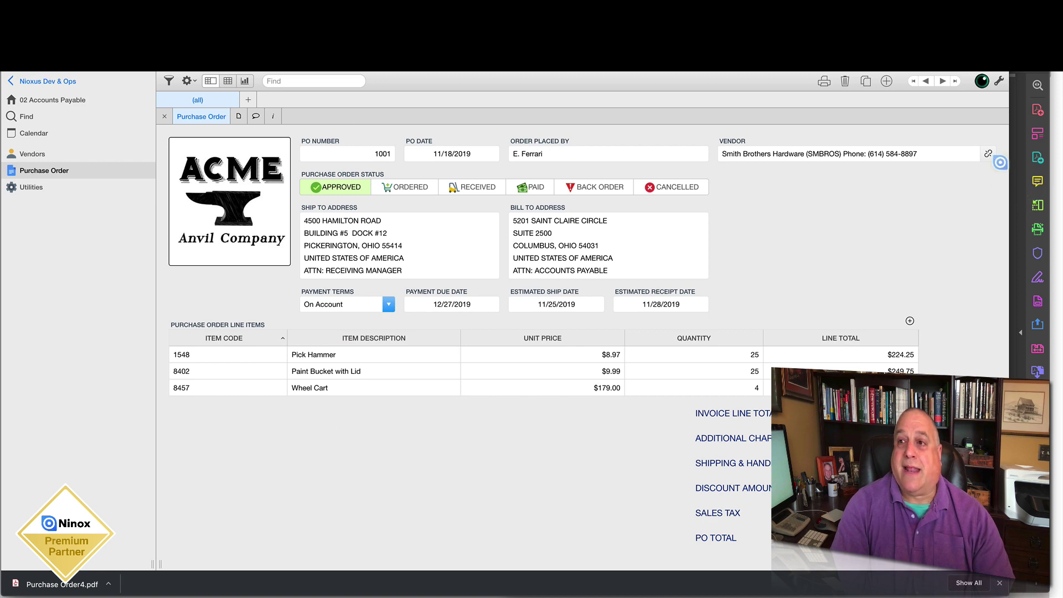
pyautogui.moveTo(1009, 73); pyautogui.dragTo(514, 102)
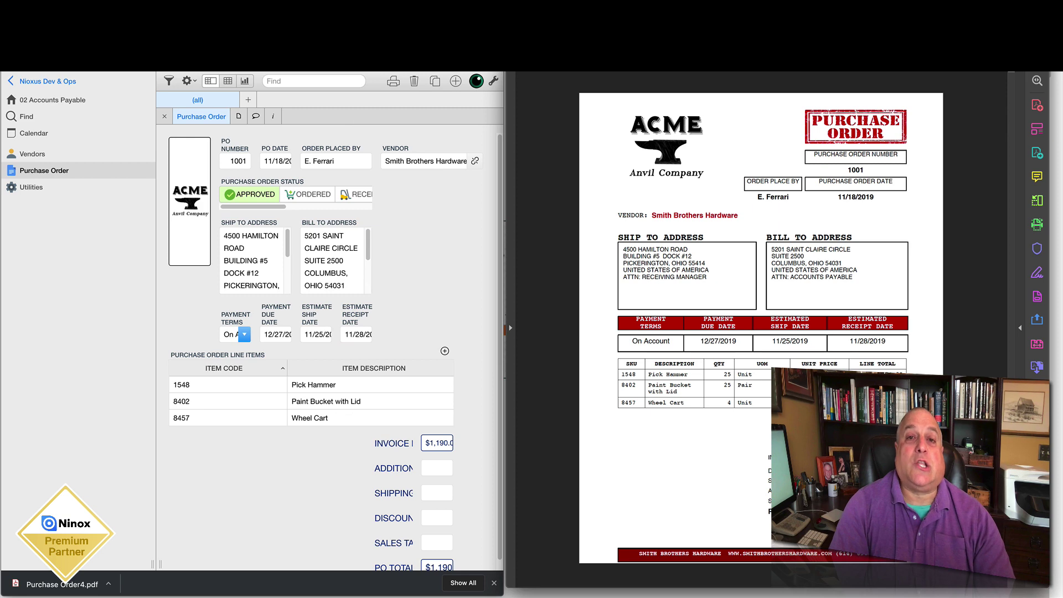
# Step: Dismiss the purchase order PDF and widen the database window across the screen
pyautogui.click(514, 23)
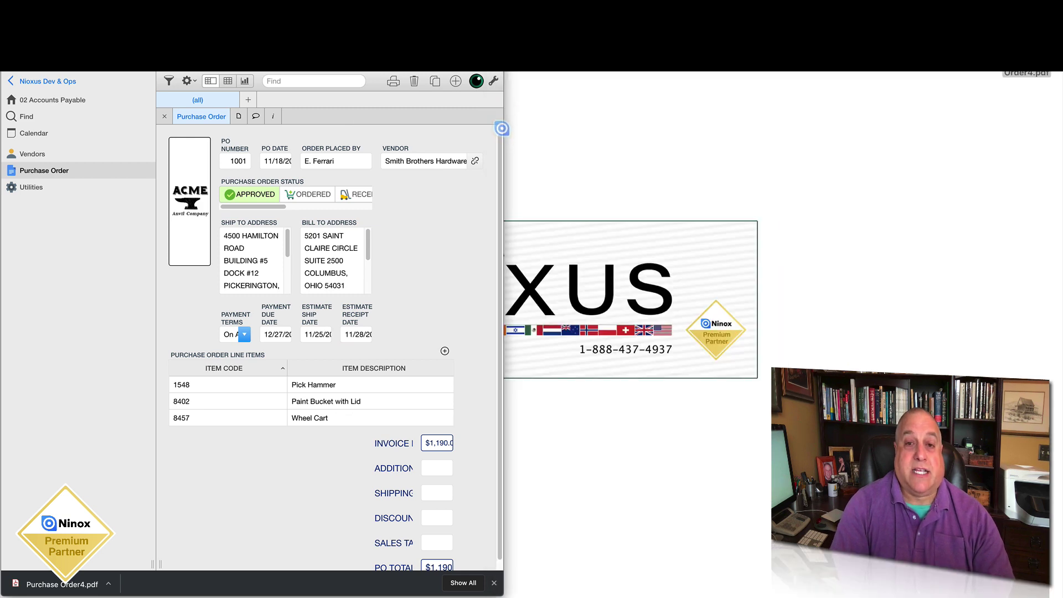
pyautogui.moveTo(503, 130); pyautogui.dragTo(1057, 131)
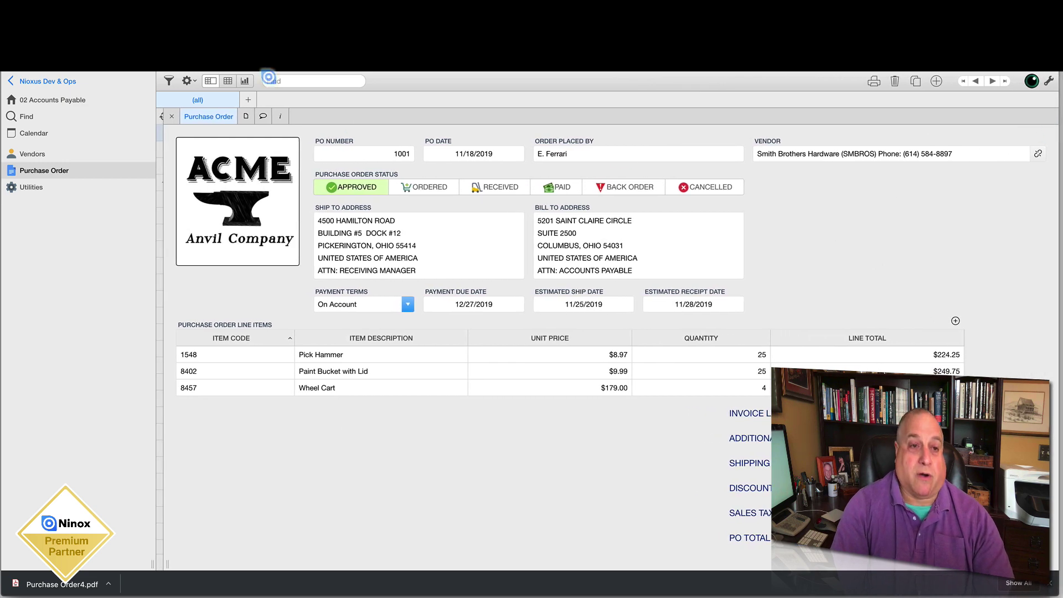
# Step: Reopen purchase order 1001 from the purchase order list and open its print layout editor
pyautogui.click(172, 116)
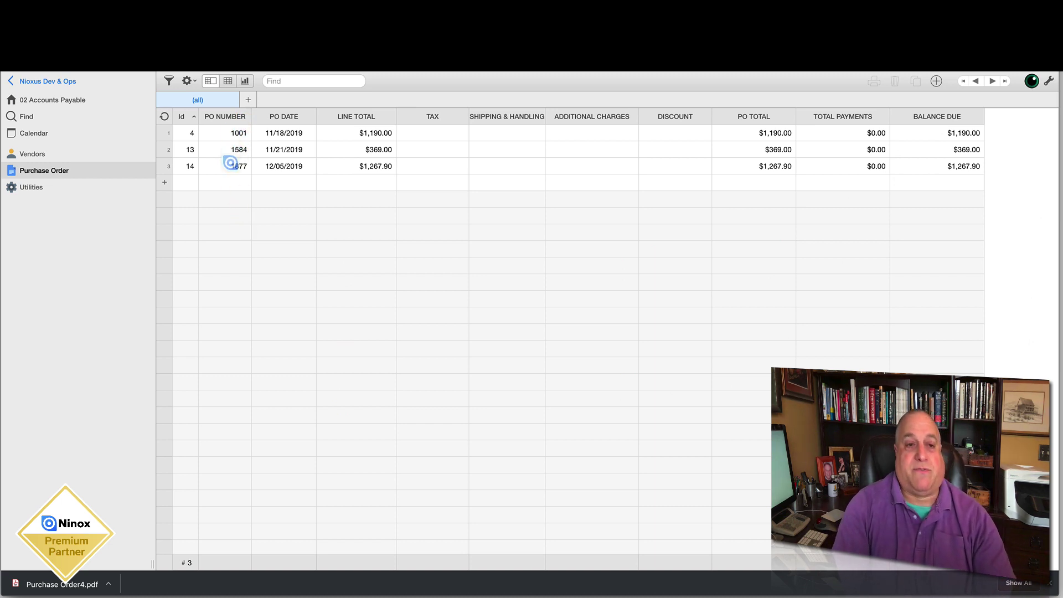
pyautogui.click(227, 132)
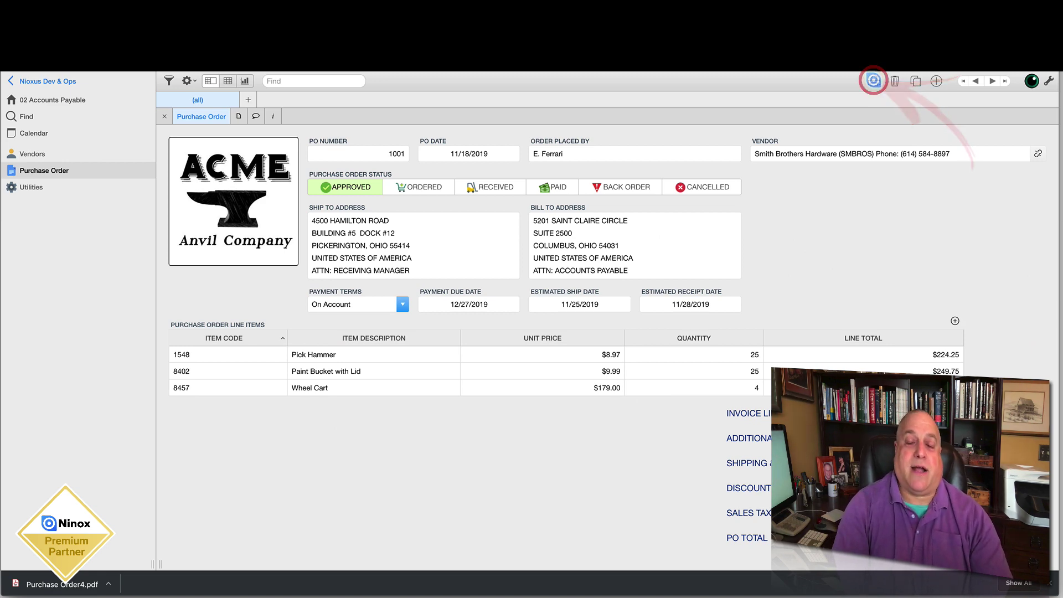
pyautogui.click(874, 80)
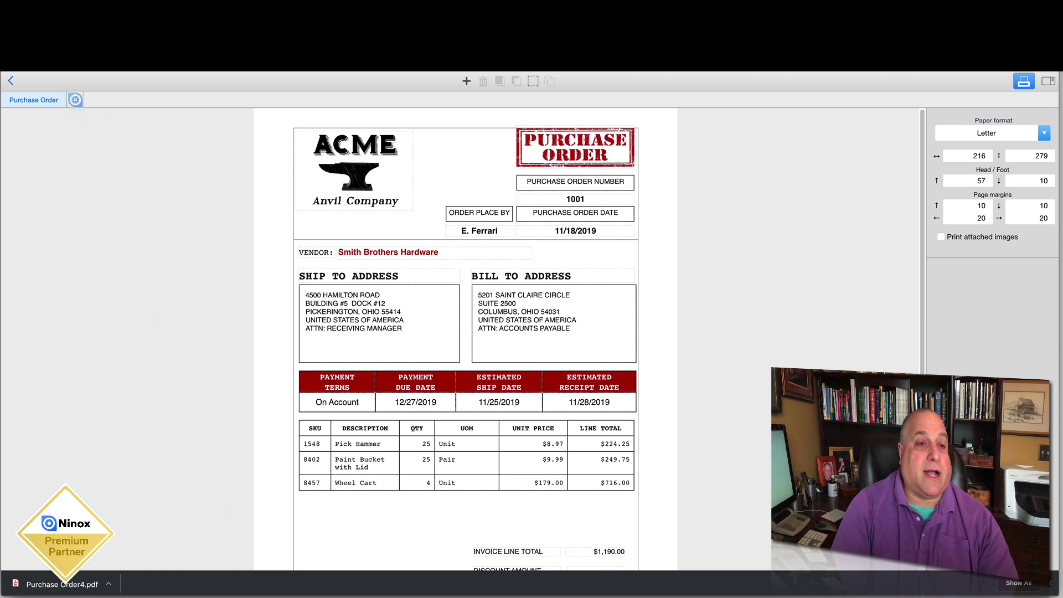
# Step: Create an empty print layout named PO 2 and dismiss the browser's download bar
pyautogui.click(75, 100)
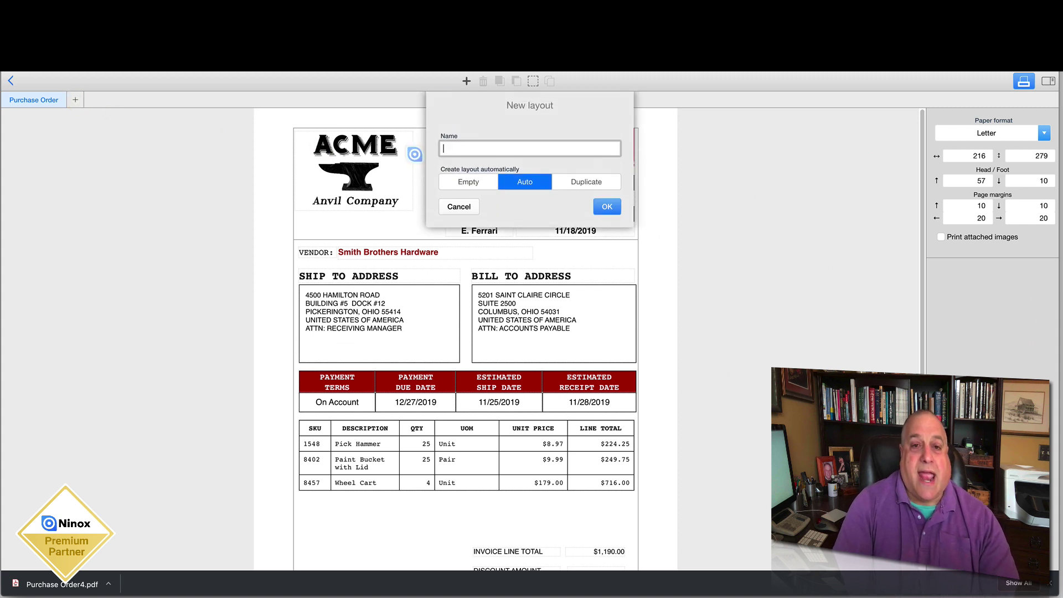
pyautogui.write('PO 2')
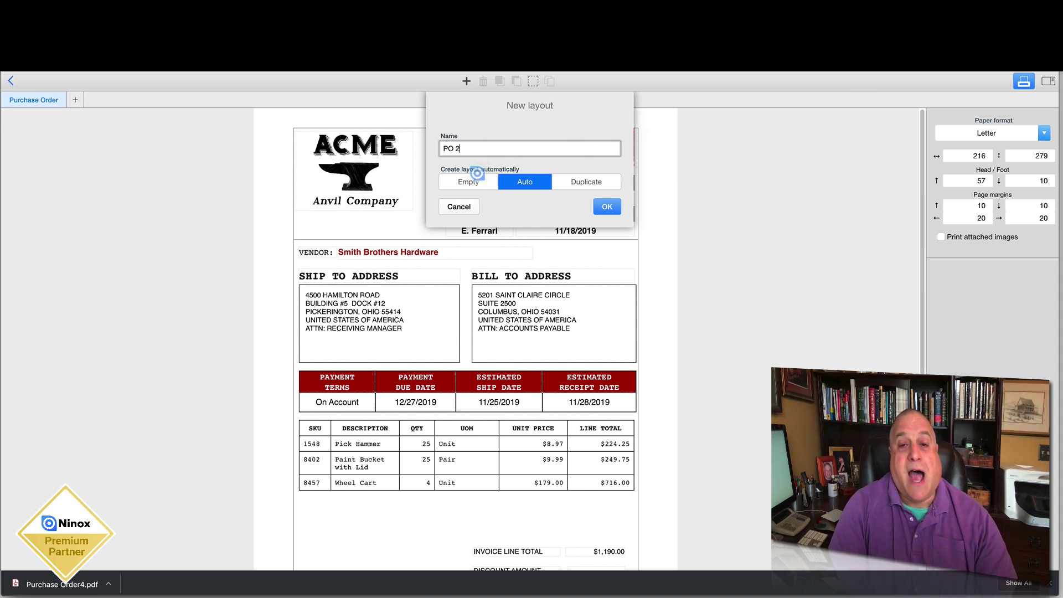
pyautogui.click(460, 181)
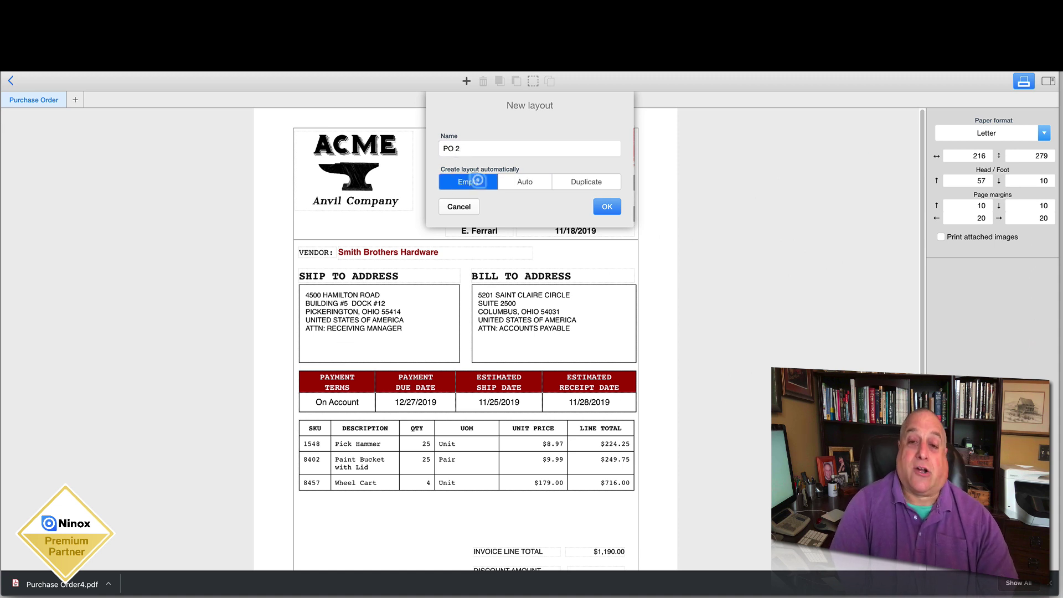
pyautogui.click(571, 183)
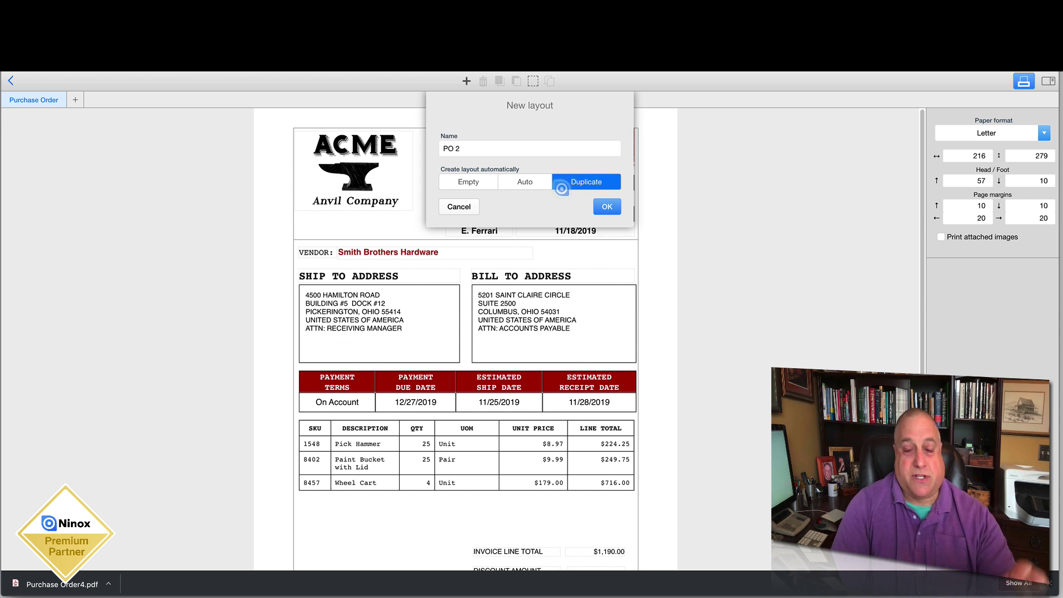
pyautogui.click(523, 181)
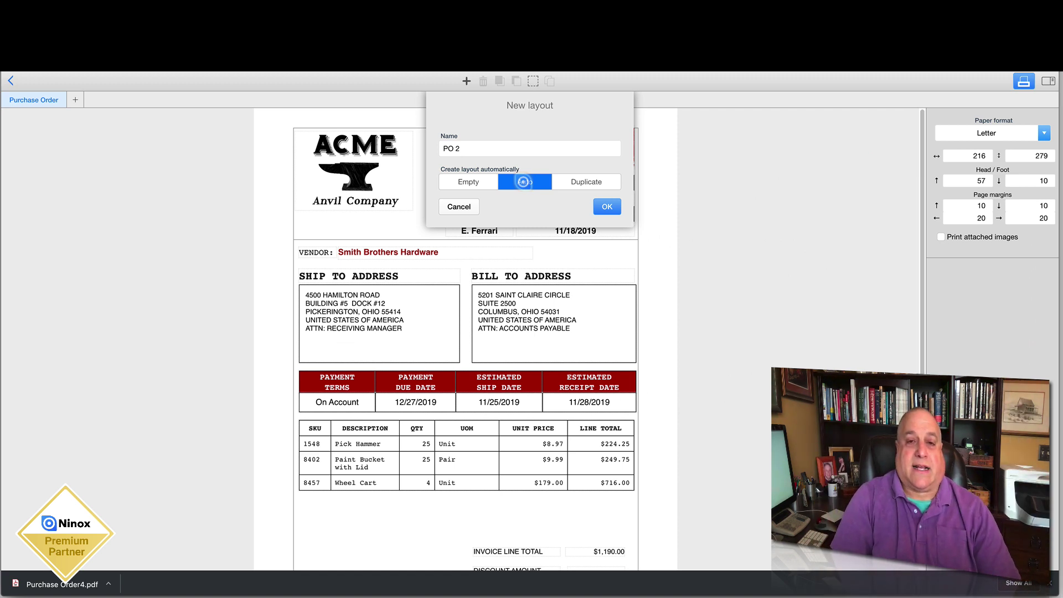
pyautogui.click(470, 182)
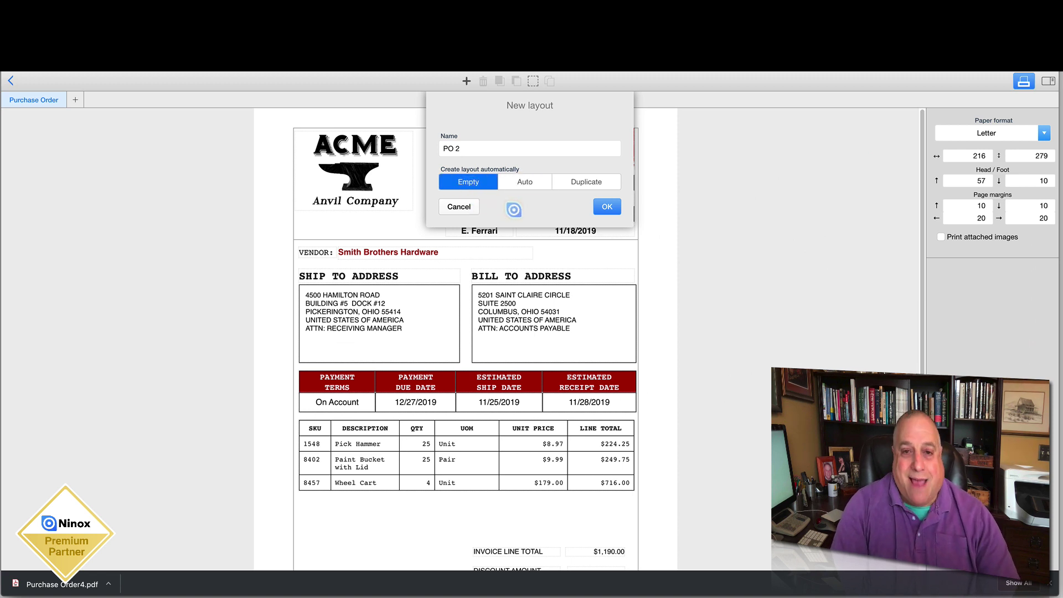
pyautogui.click(606, 207)
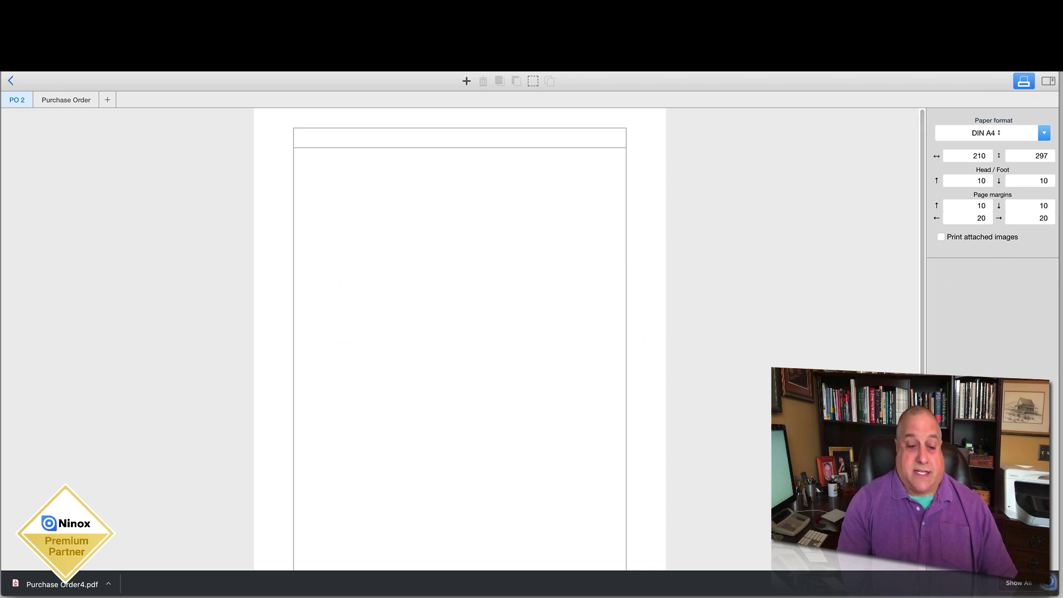
pyautogui.click(1048, 582)
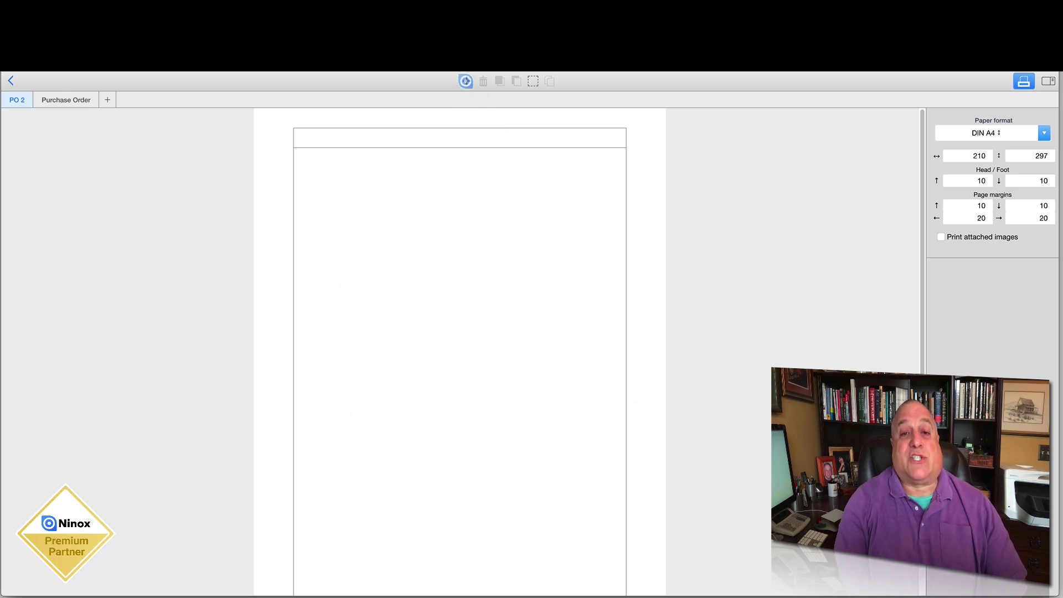
# Step: Review the elements available for the PO 2 layout and compare its blank page with the Purchase Order layout
pyautogui.click(466, 81)
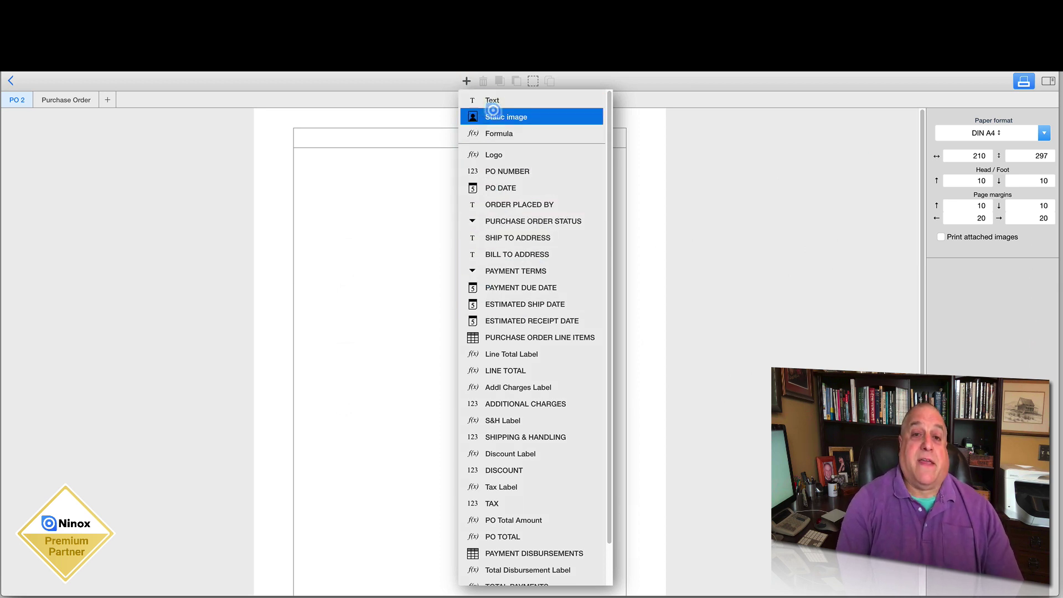
pyautogui.click(424, 190)
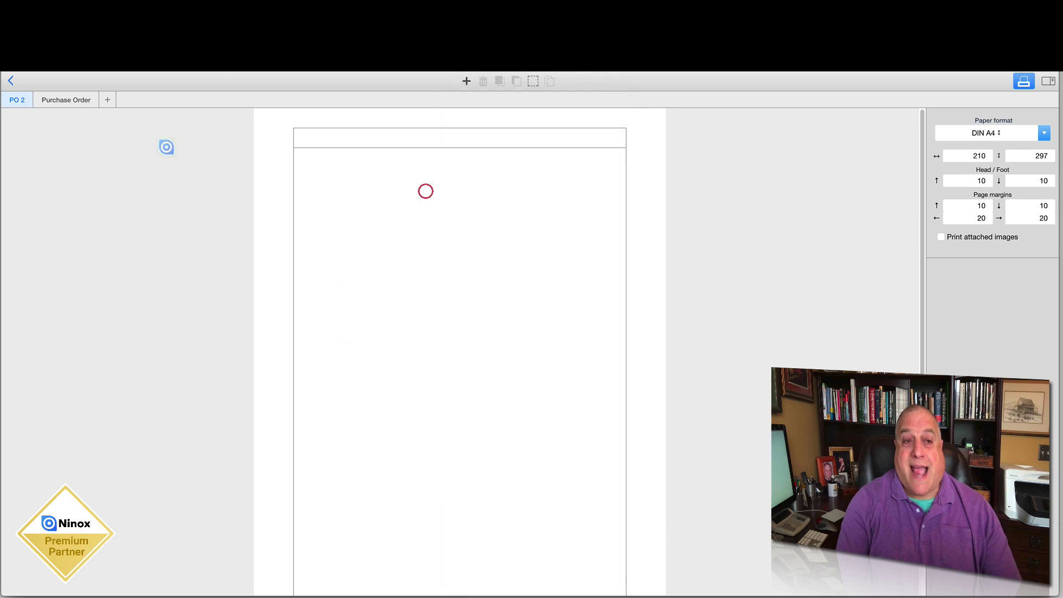
pyautogui.click(23, 99)
pyautogui.click(93, 123)
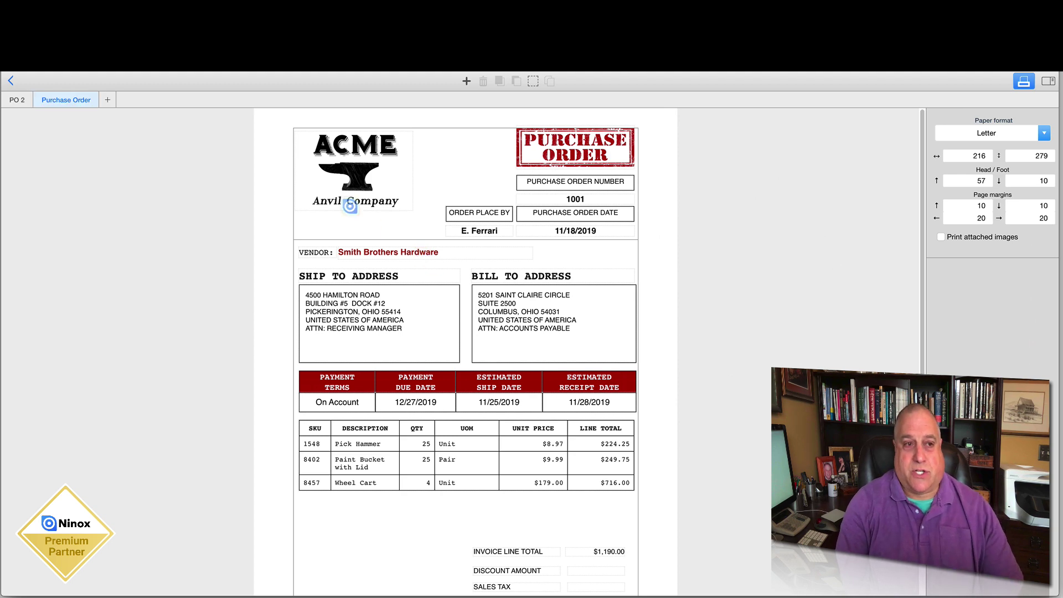
pyautogui.click(8, 95)
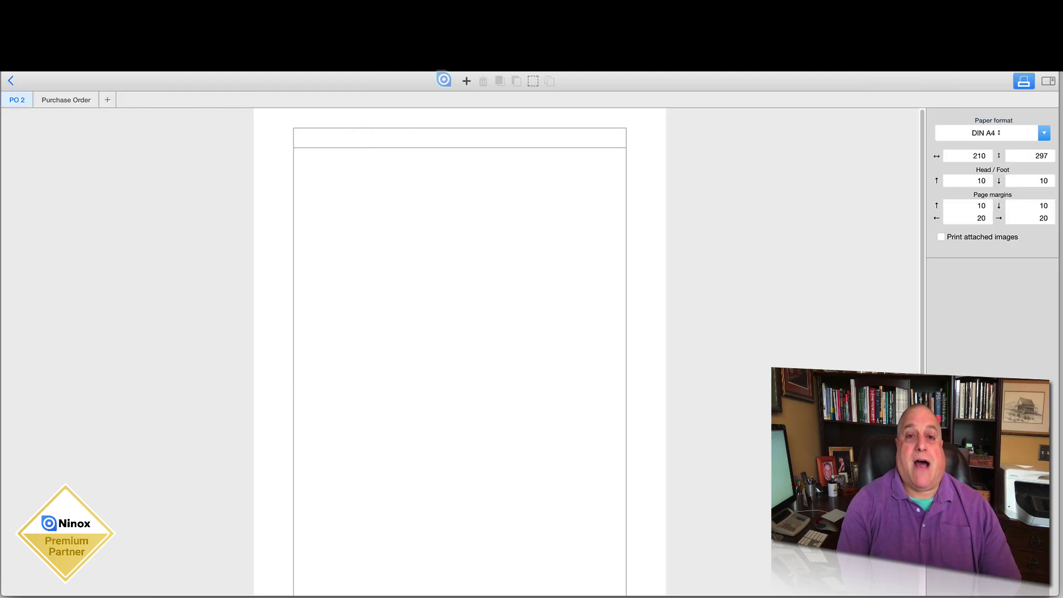
pyautogui.moveTo(465, 81); pyautogui.dragTo(456, 175)
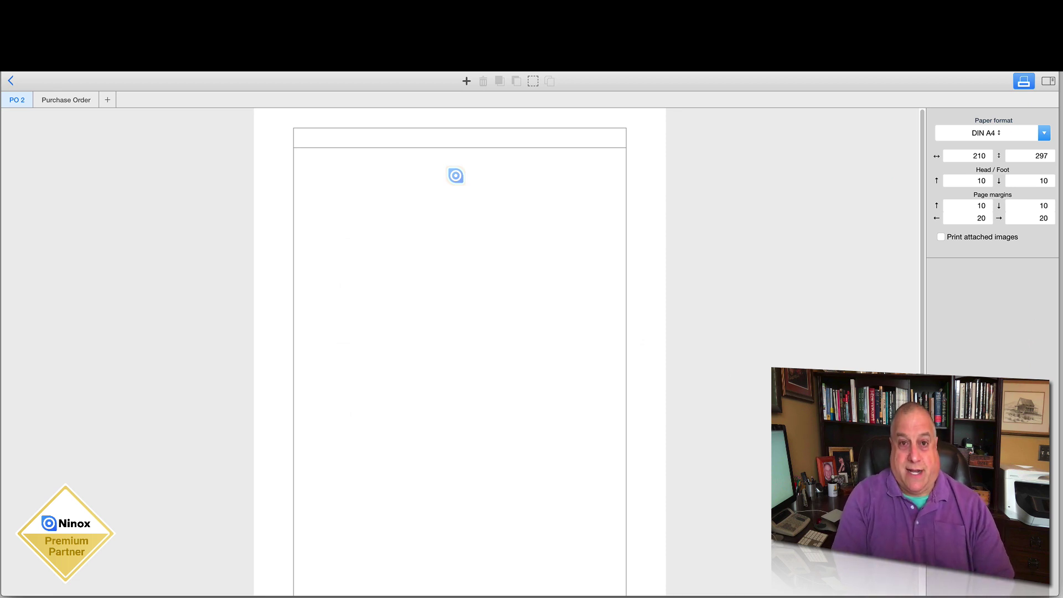
pyautogui.moveTo(456, 176); pyautogui.dragTo(456, 175)
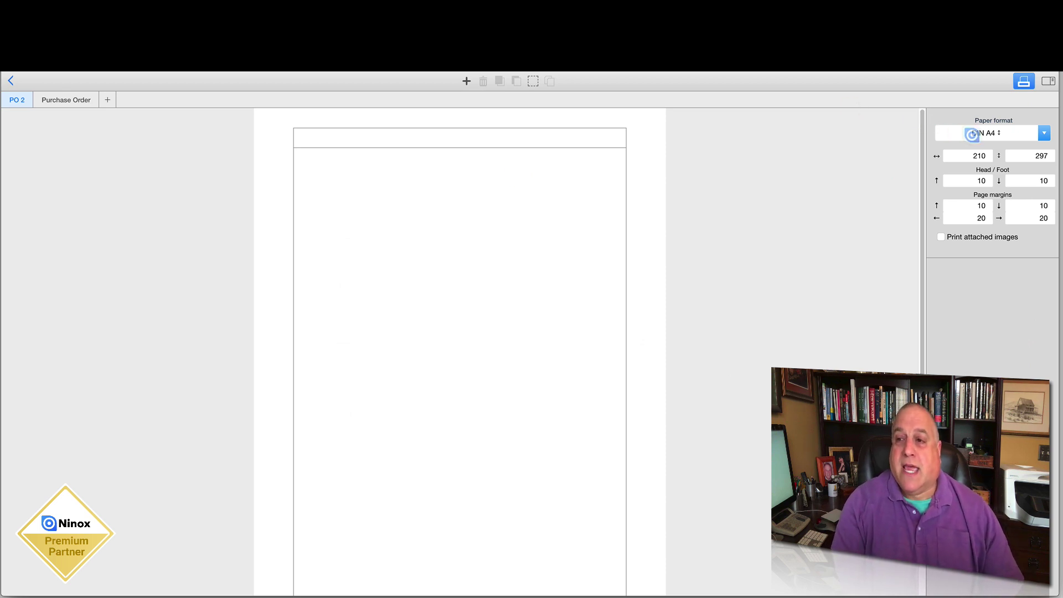
# Step: Set the paper format of the PO 2 layout to Letter
pyautogui.click(1042, 133)
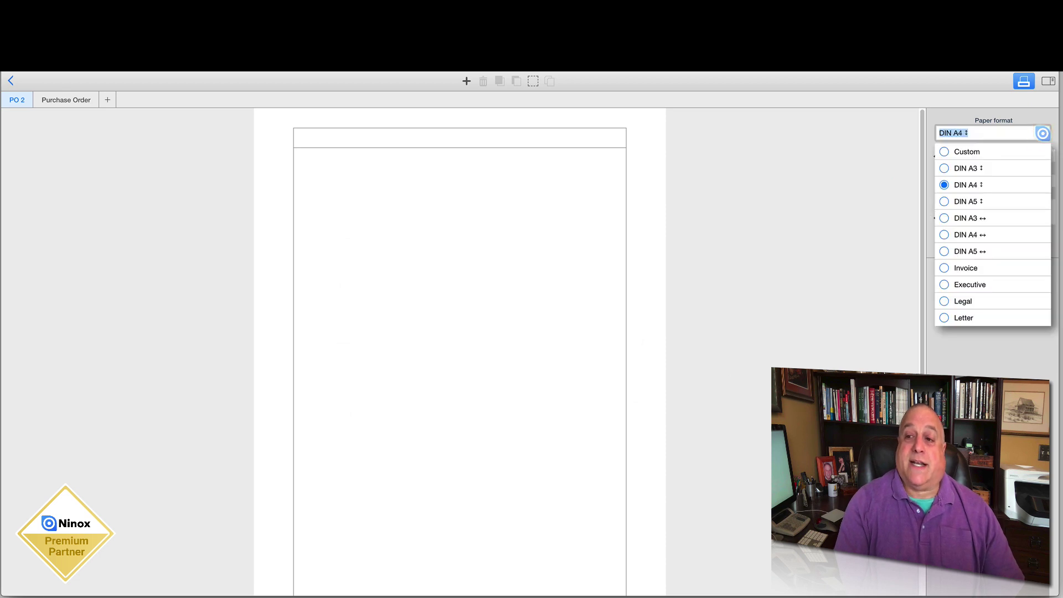
pyautogui.click(964, 317)
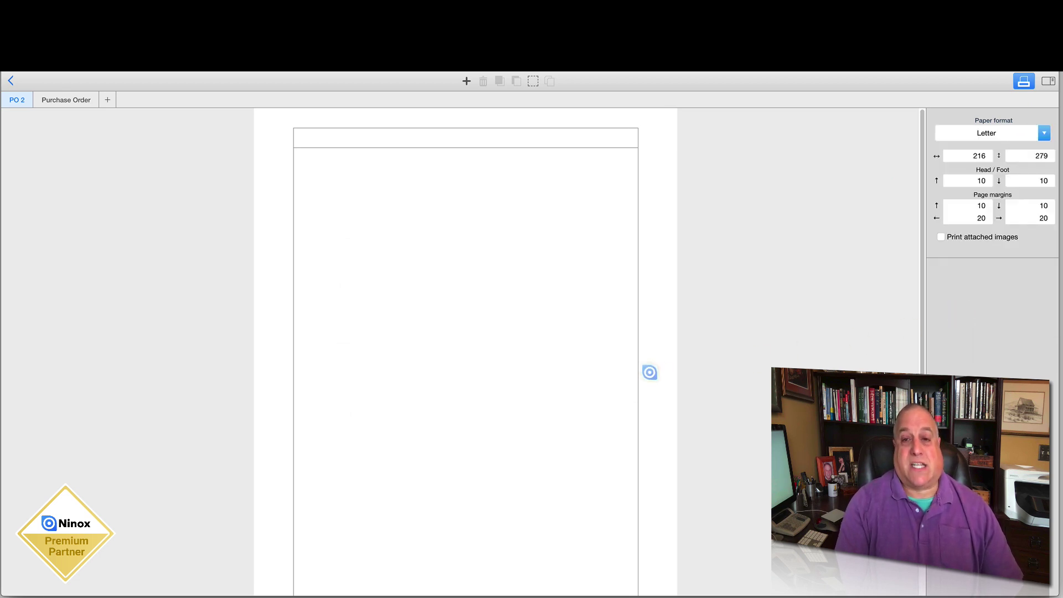
pyautogui.scroll(-2, 466, 352)
pyautogui.scroll(2, 466, 352)
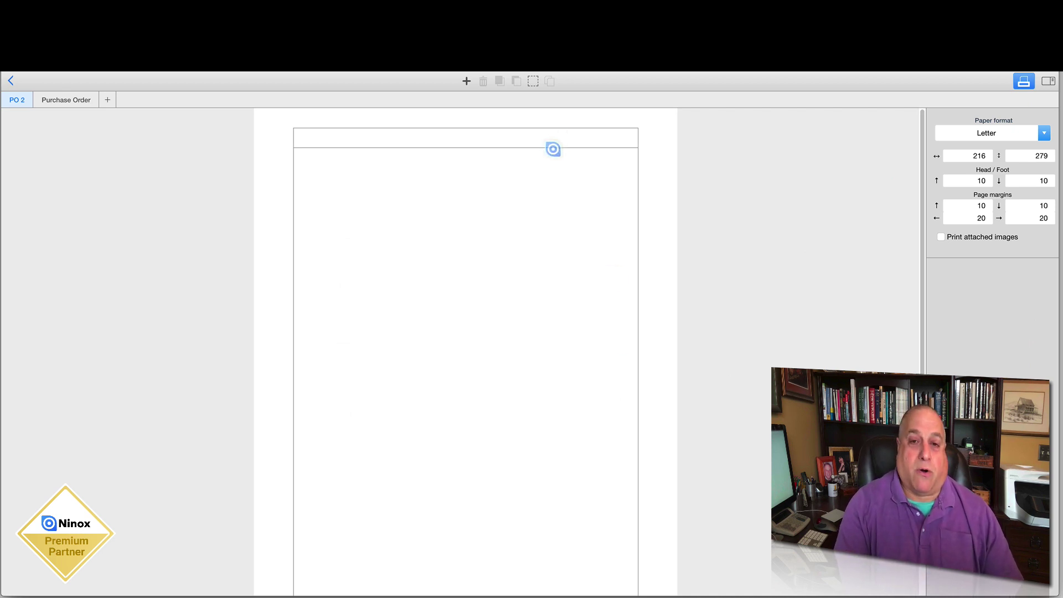
pyautogui.scroll(-2, 538, 191)
pyautogui.scroll(2, 538, 190)
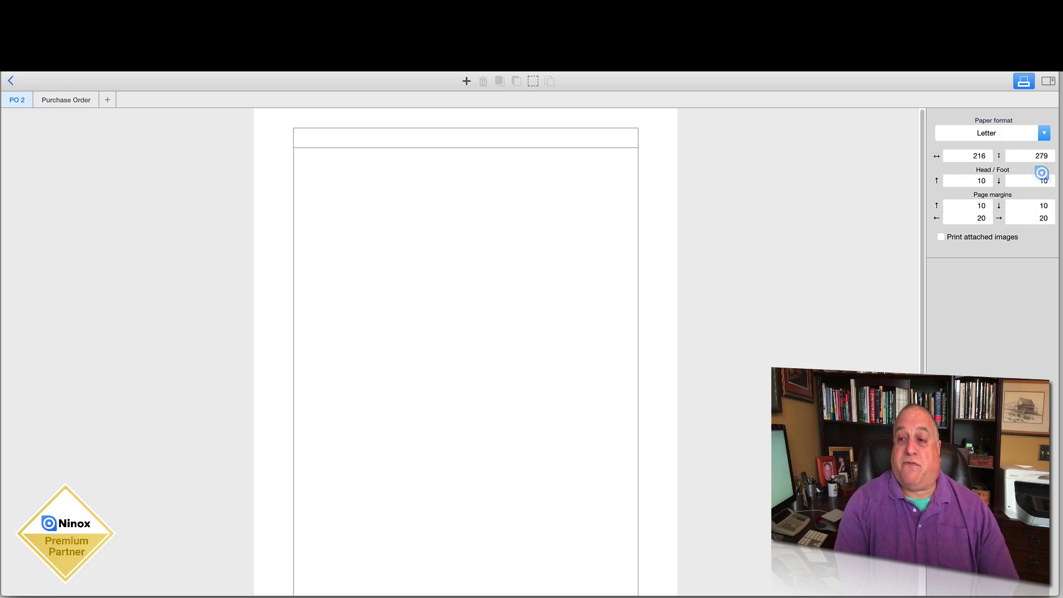
# Step: Set the header height of the PO 2 layout to 50
pyautogui.doubleClick(988, 180)
pyautogui.write('15')
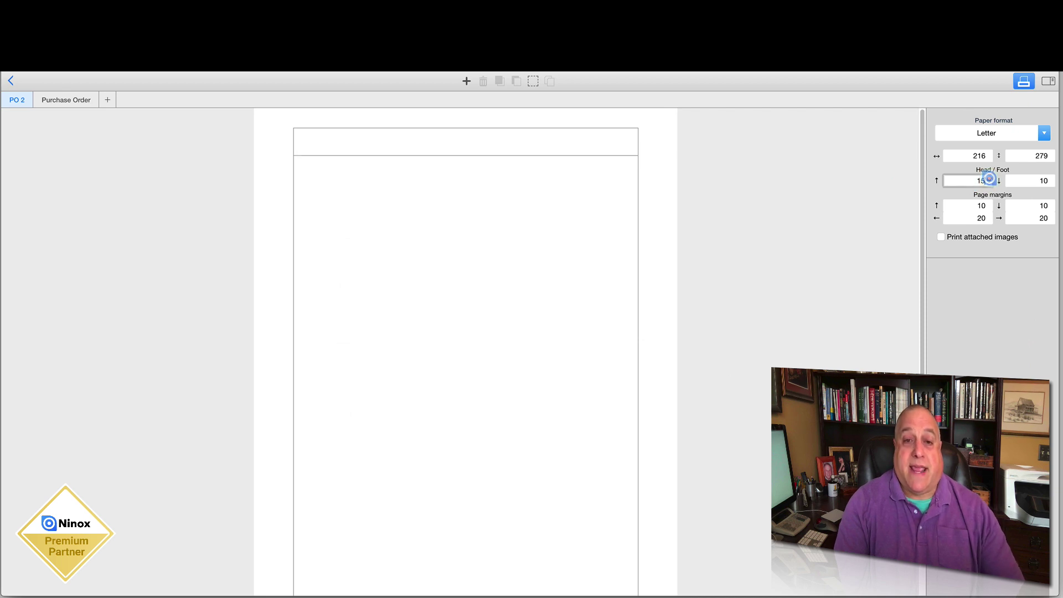
pyautogui.click(989, 178)
pyautogui.click(989, 178)
pyautogui.click(989, 178)
pyautogui.click(989, 177)
pyautogui.write('50')
pyautogui.press('Return')
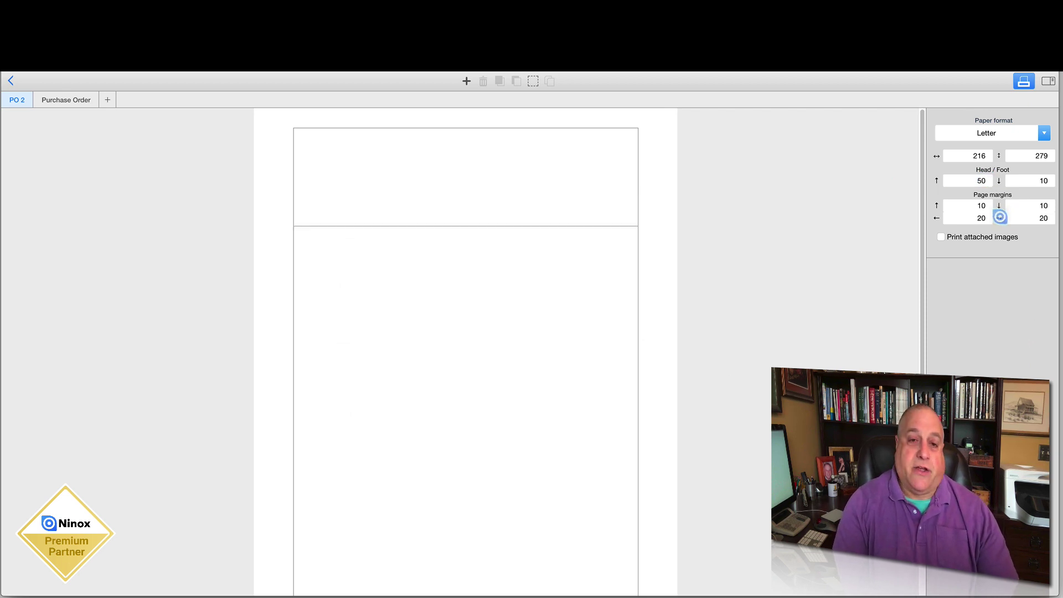
# Step: Set the footer height of the PO 2 layout to 20 and check the page's header and footer areas
pyautogui.scroll(-2, 639, 295)
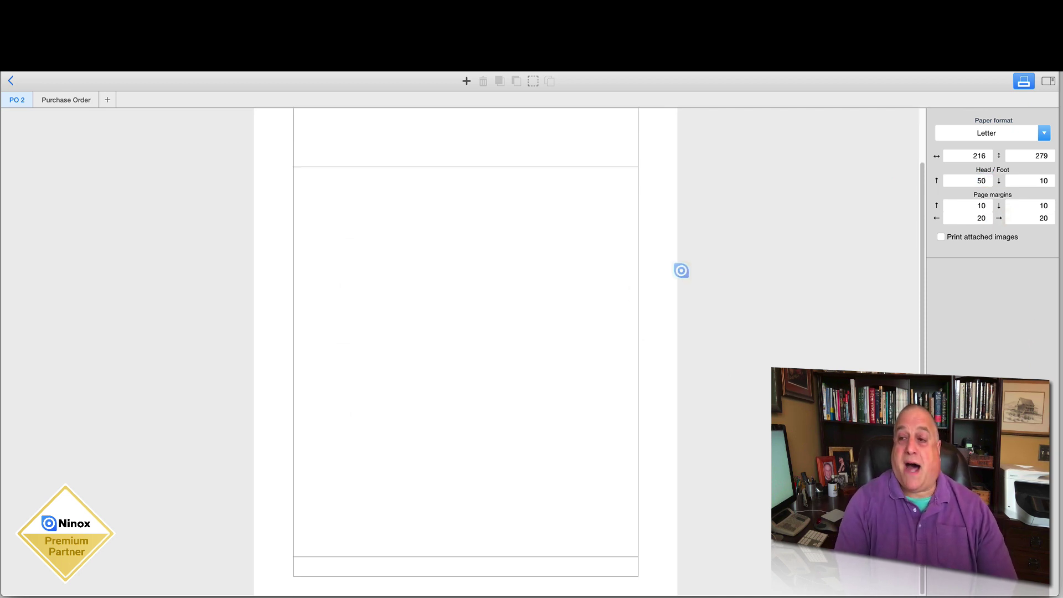
pyautogui.click(1051, 178)
pyautogui.write('20')
pyautogui.press('Return')
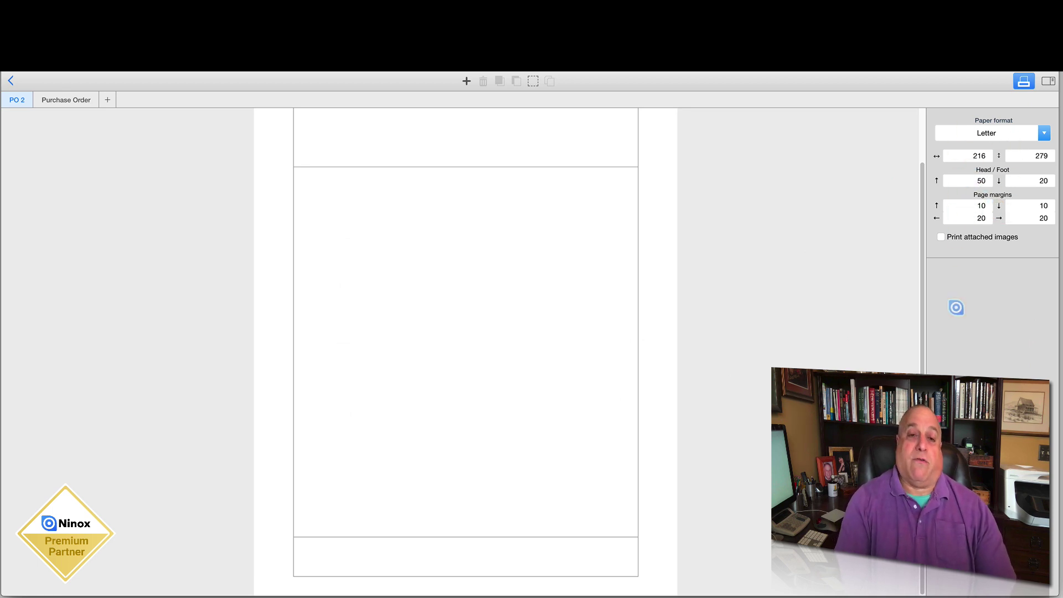
pyautogui.scroll(3, 499, 326)
pyautogui.scroll(2, 499, 326)
pyautogui.scroll(-3, 499, 326)
pyautogui.scroll(3, 499, 325)
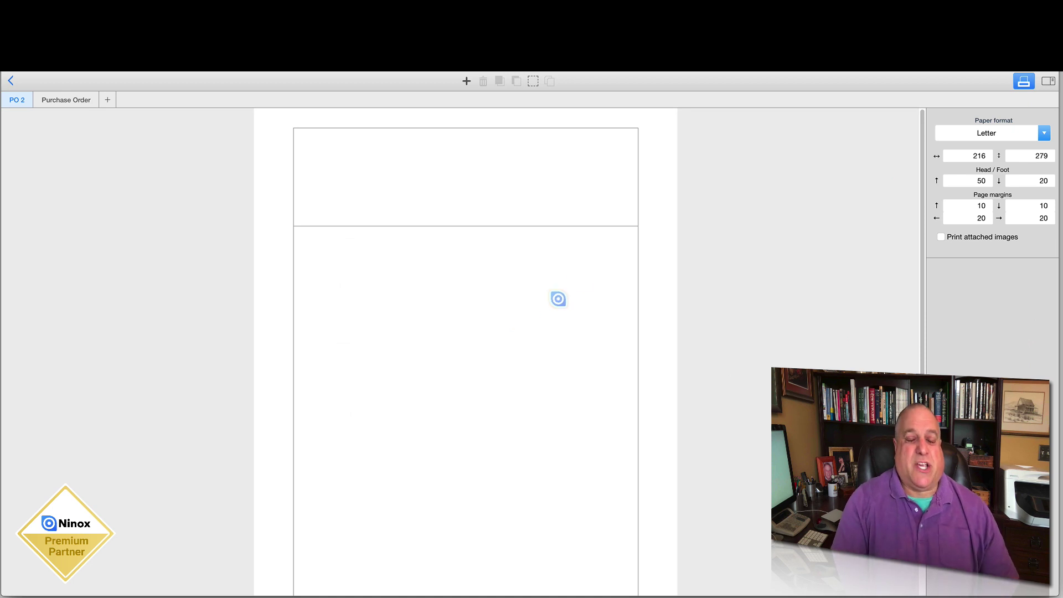
# Step: Try the Custom paper format and switch the layout back to Letter
pyautogui.click(1042, 134)
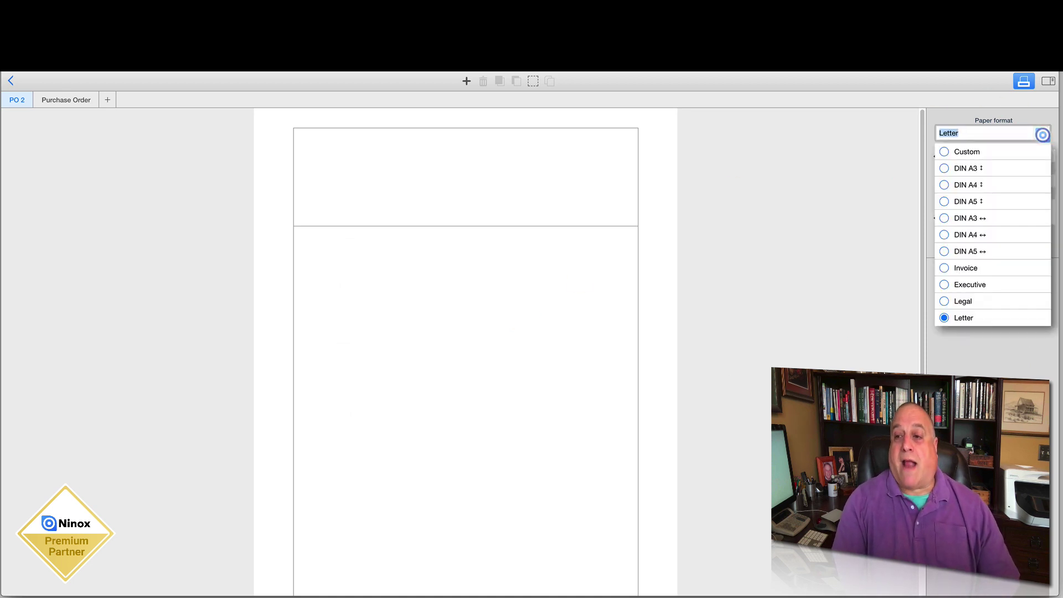
pyautogui.click(945, 151)
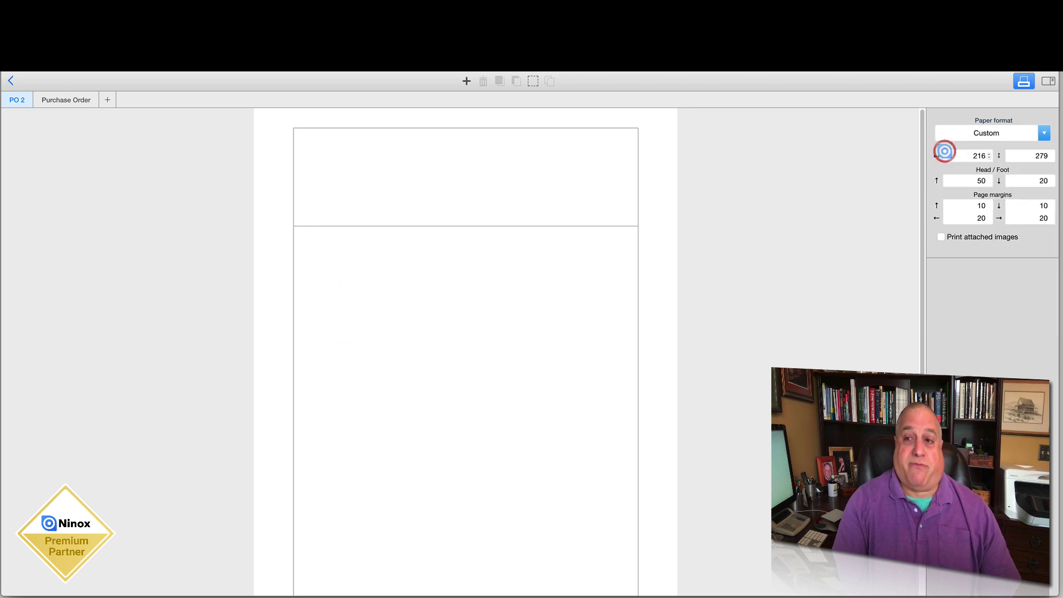
pyautogui.click(973, 132)
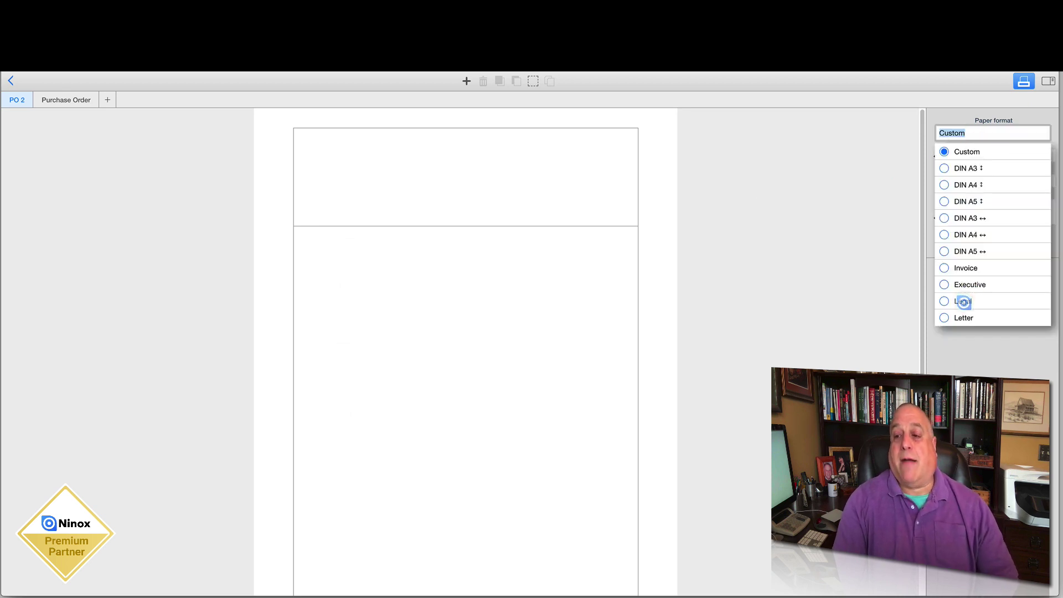
pyautogui.click(957, 317)
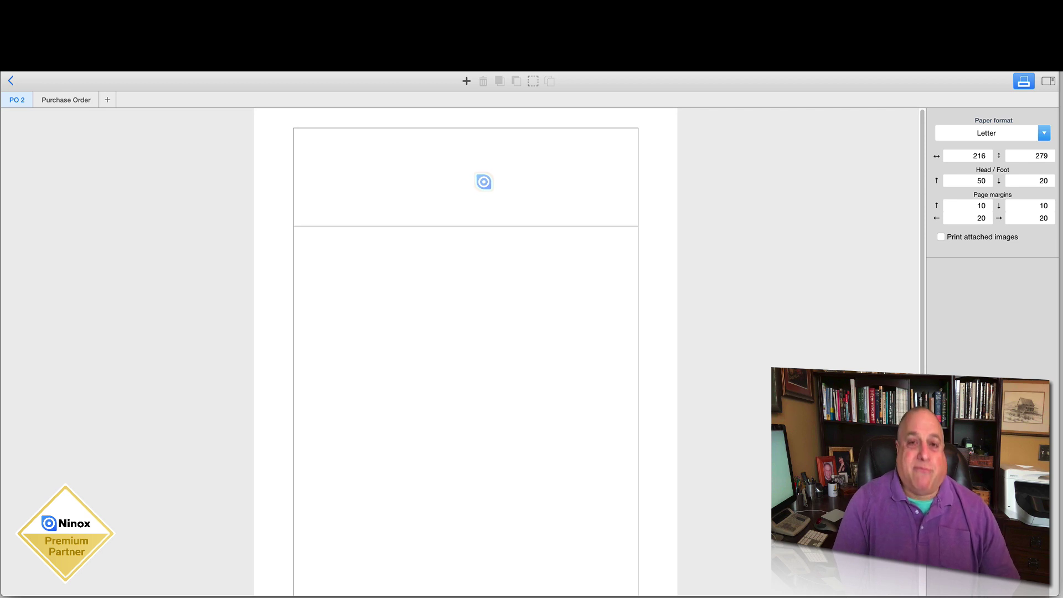
# Step: Try a page height of 750 on the PO 2 layout and restore the Letter paper format
pyautogui.scroll(-3, 483, 182)
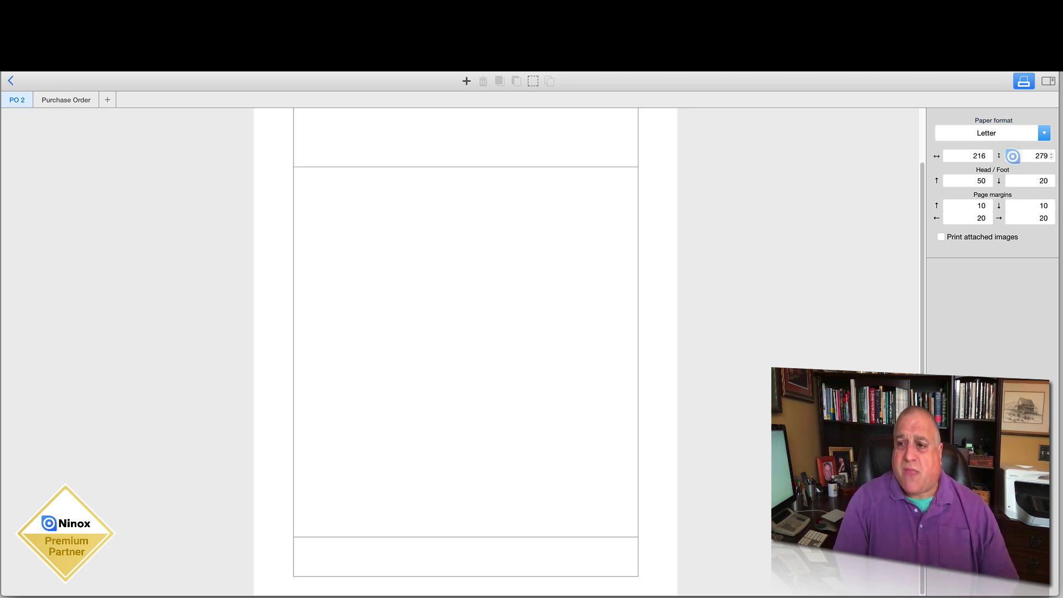
pyautogui.click(1050, 153)
pyautogui.click(1050, 154)
pyautogui.click(1051, 154)
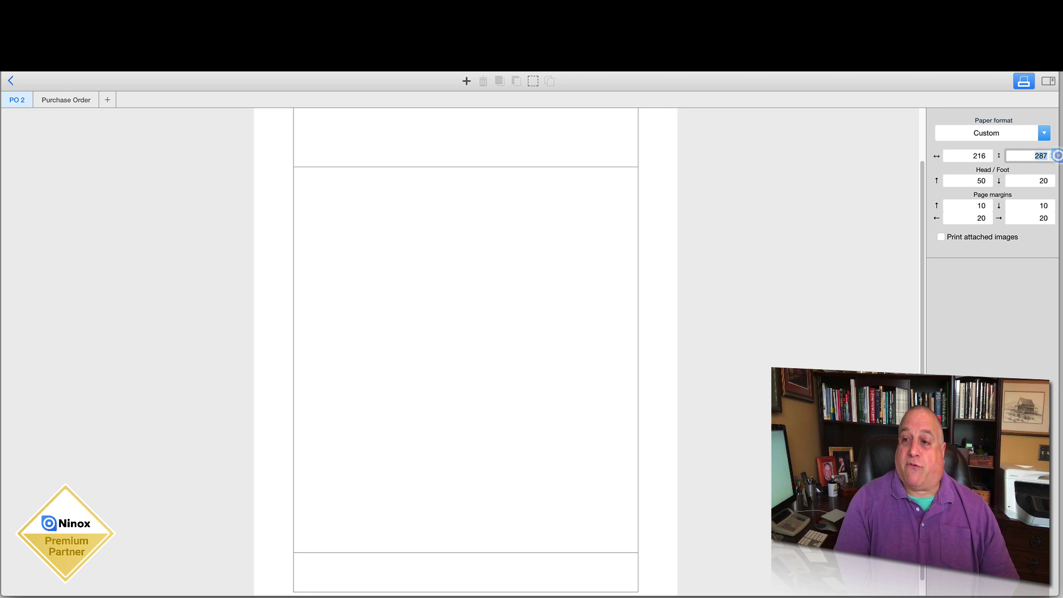
pyautogui.write('750')
pyautogui.press('Return')
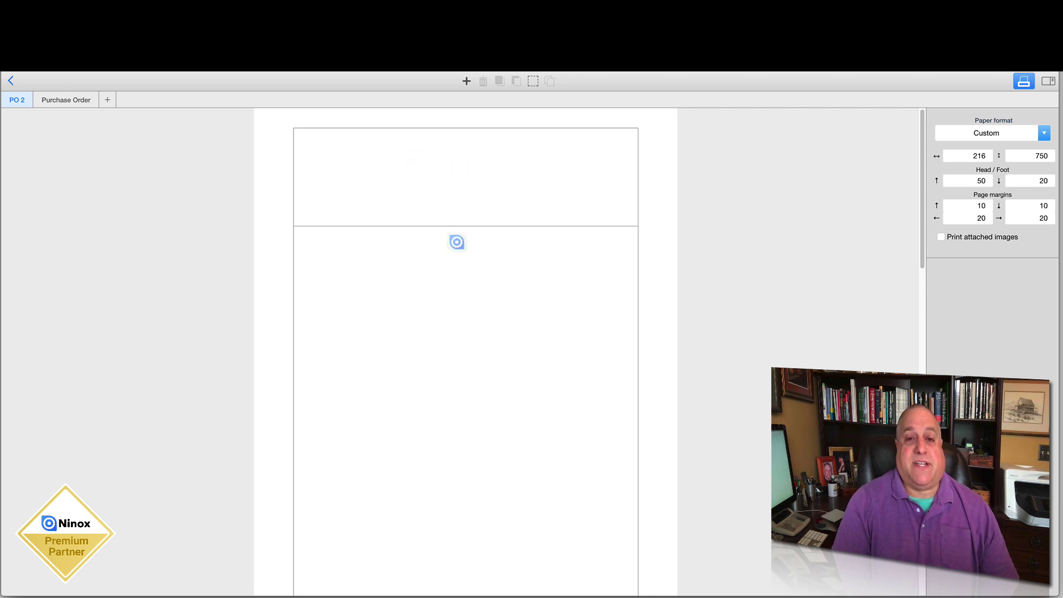
pyautogui.scroll(-5, 466, 355)
pyautogui.scroll(-3, 465, 354)
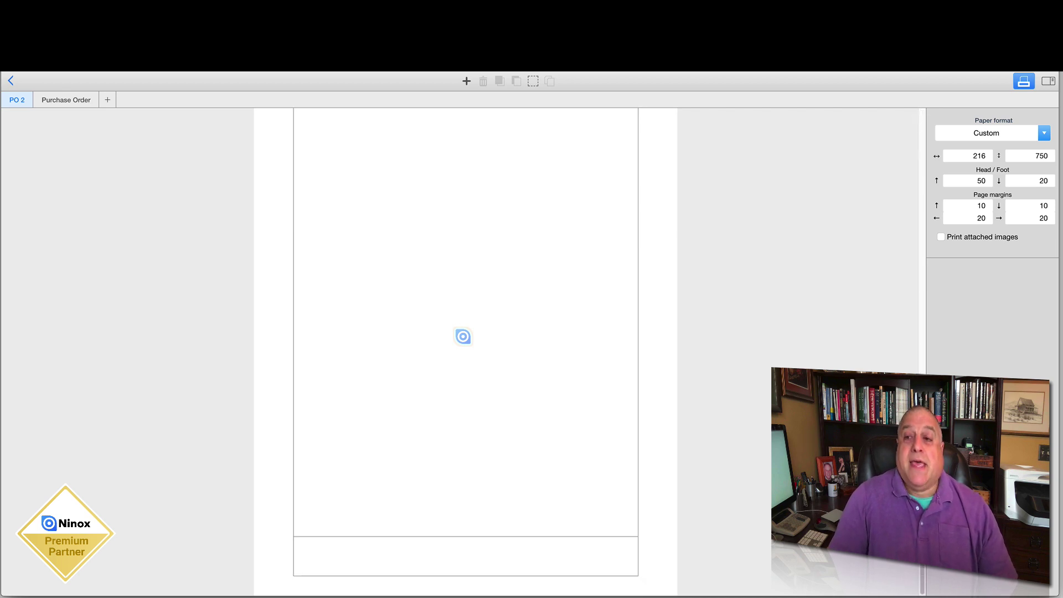
pyautogui.click(1006, 134)
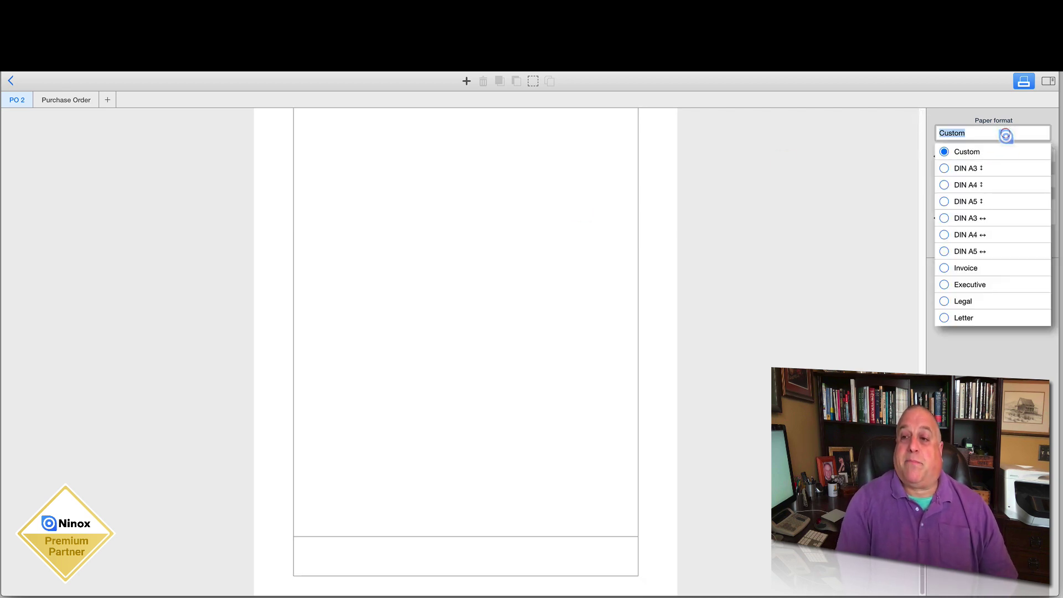
pyautogui.click(964, 318)
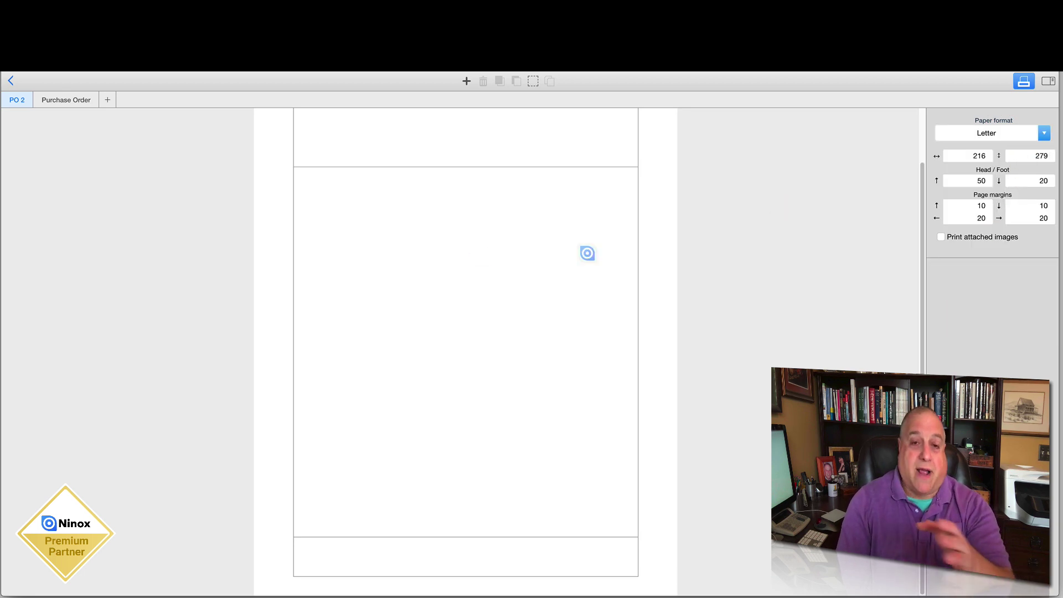
# Step: Set the page height of the PO 2 layout to 750 and view the page down to its footer
pyautogui.moveTo(1027, 155); pyautogui.dragTo(1054, 154)
pyautogui.write('750')
pyautogui.press('Return')
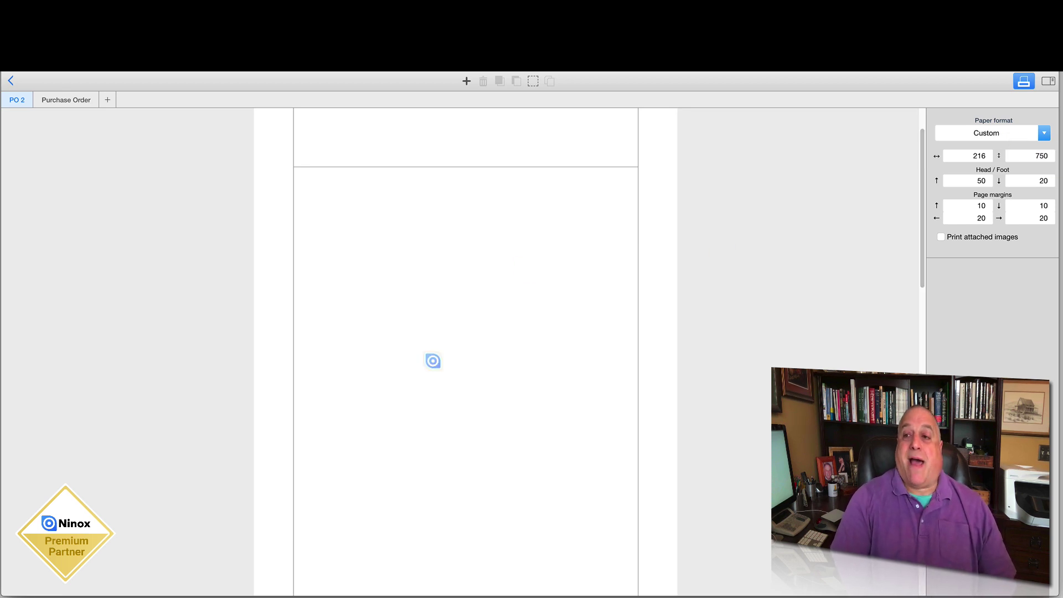
pyautogui.scroll(-10, 433, 360)
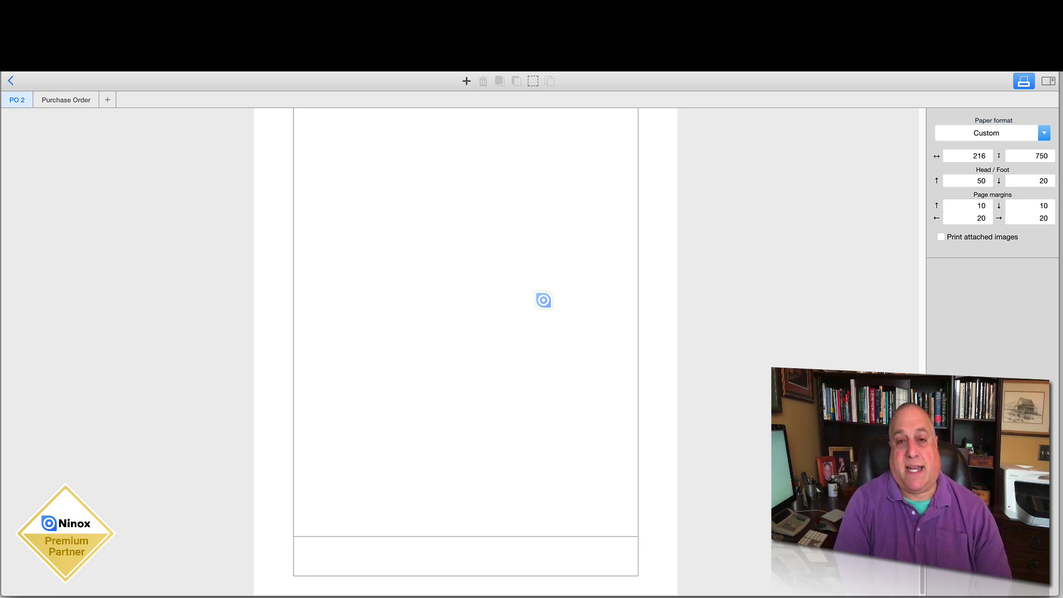
# Step: Compare the header and footer areas of the 750-high PO 2 page and set its paper format back to Letter
pyautogui.scroll(15, 544, 299)
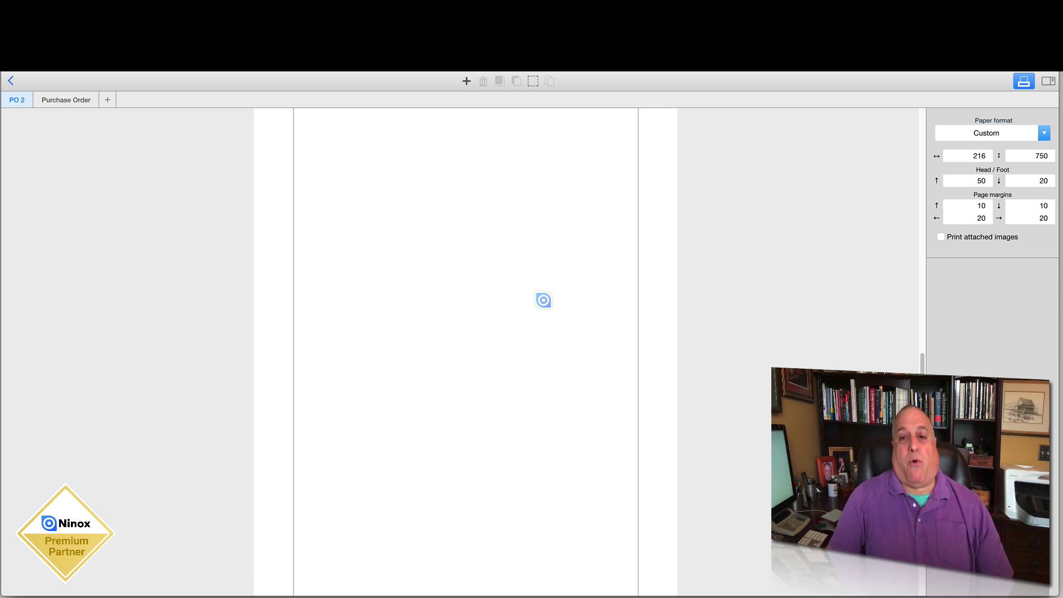
pyautogui.scroll(-5, 543, 299)
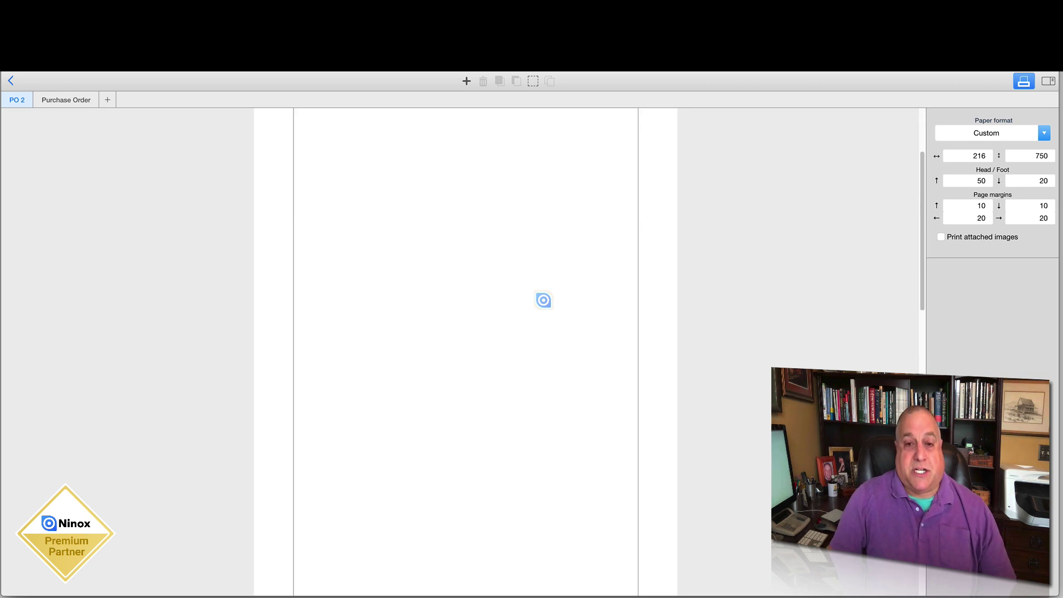
pyautogui.scroll(-3, 543, 299)
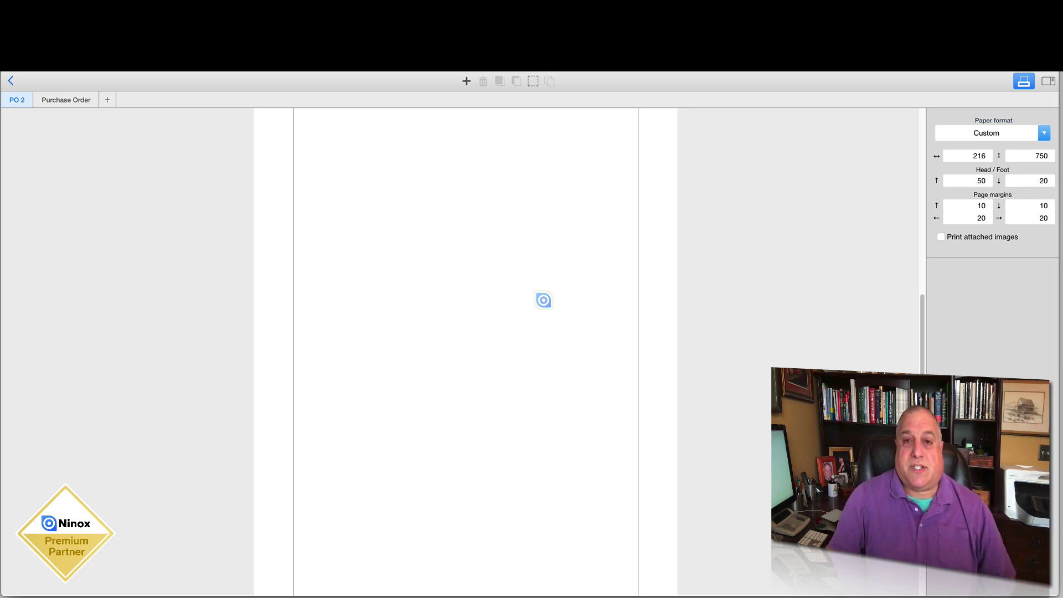
pyautogui.scroll(3, 543, 300)
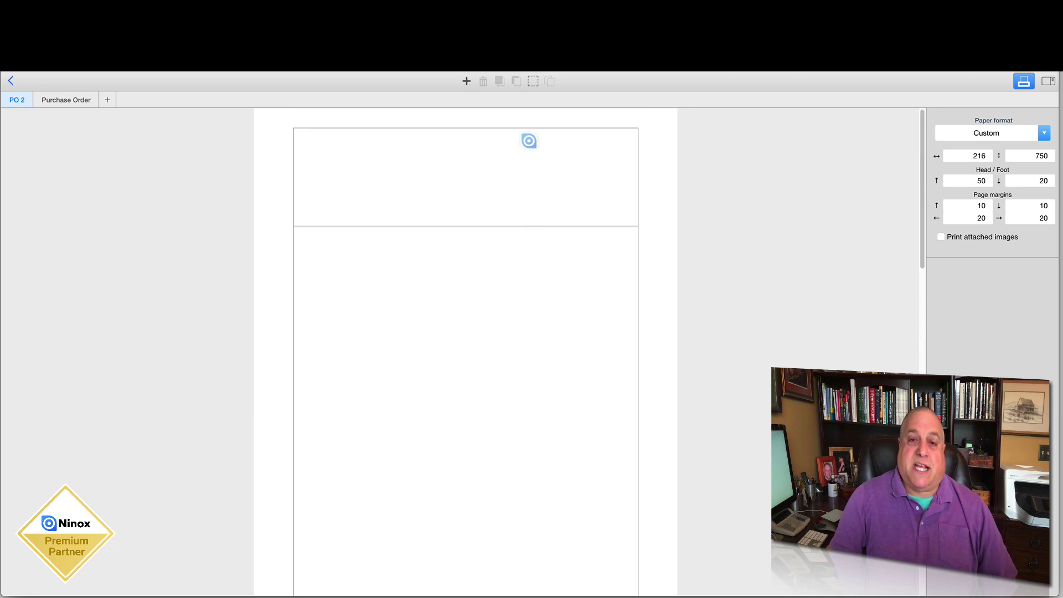
pyautogui.scroll(-10, 529, 141)
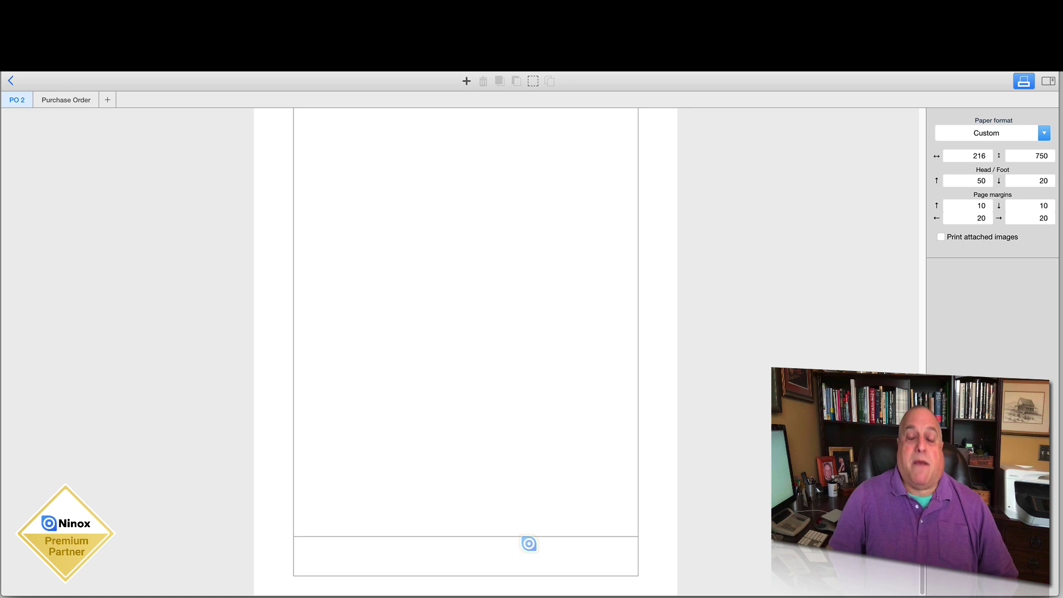
pyautogui.scroll(10, 529, 544)
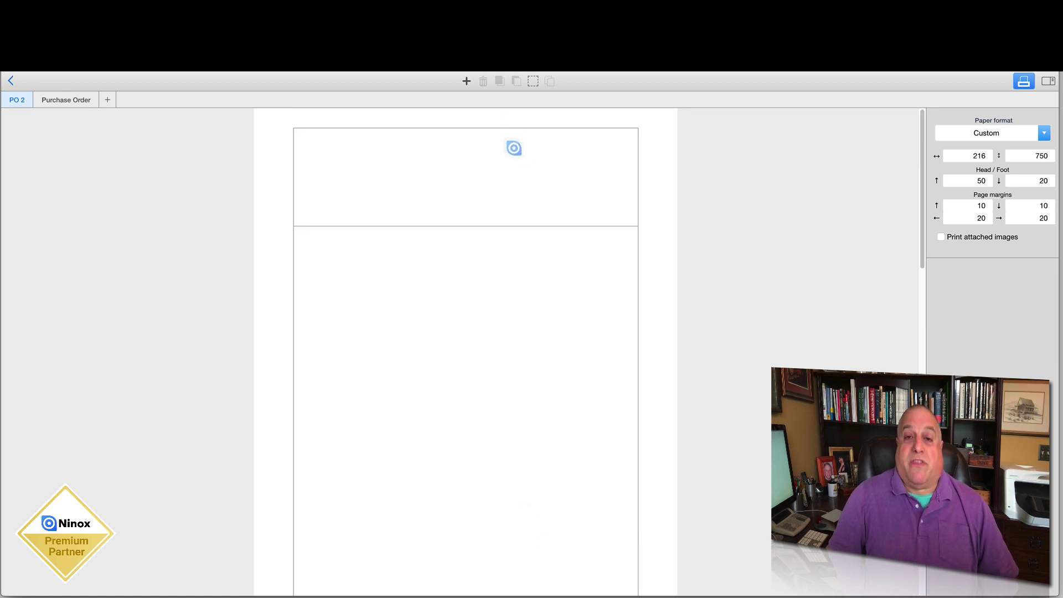
pyautogui.scroll(-10, 512, 151)
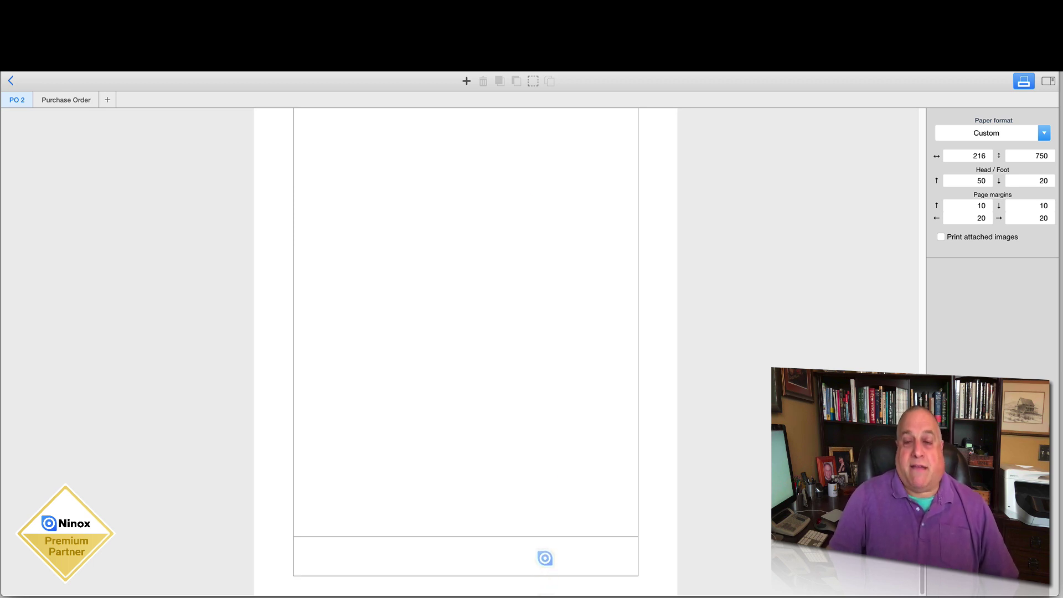
pyautogui.click(1004, 131)
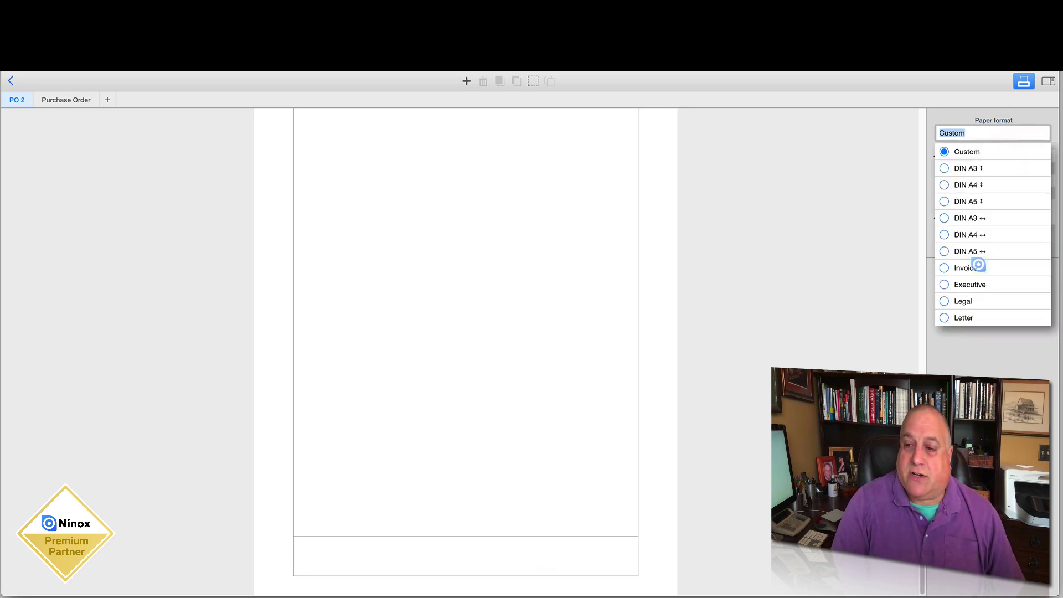
pyautogui.click(964, 319)
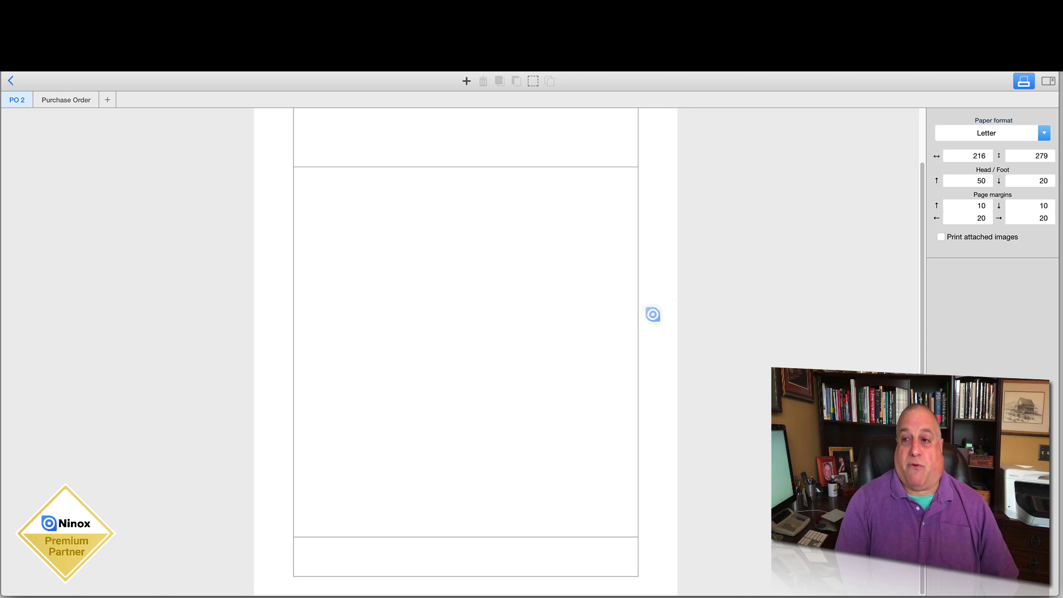
# Step: Open the Purchase Order layout and examine its header, body and footer areas
pyautogui.click(60, 99)
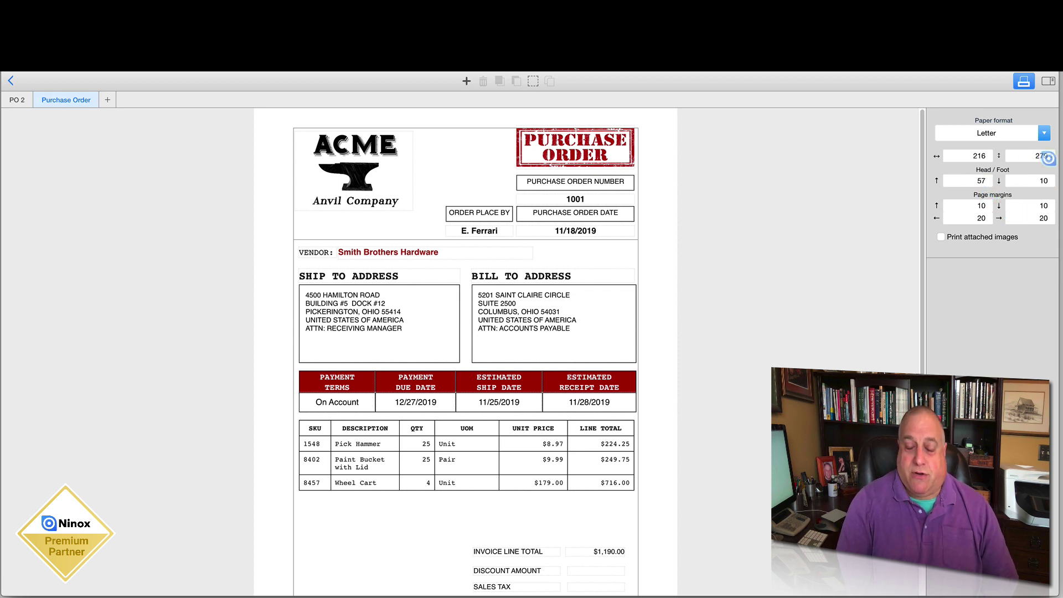
pyautogui.scroll(-3, 498, 397)
pyautogui.scroll(3, 498, 397)
pyautogui.scroll(-3, 498, 396)
pyautogui.scroll(3, 498, 397)
pyautogui.scroll(-3, 498, 397)
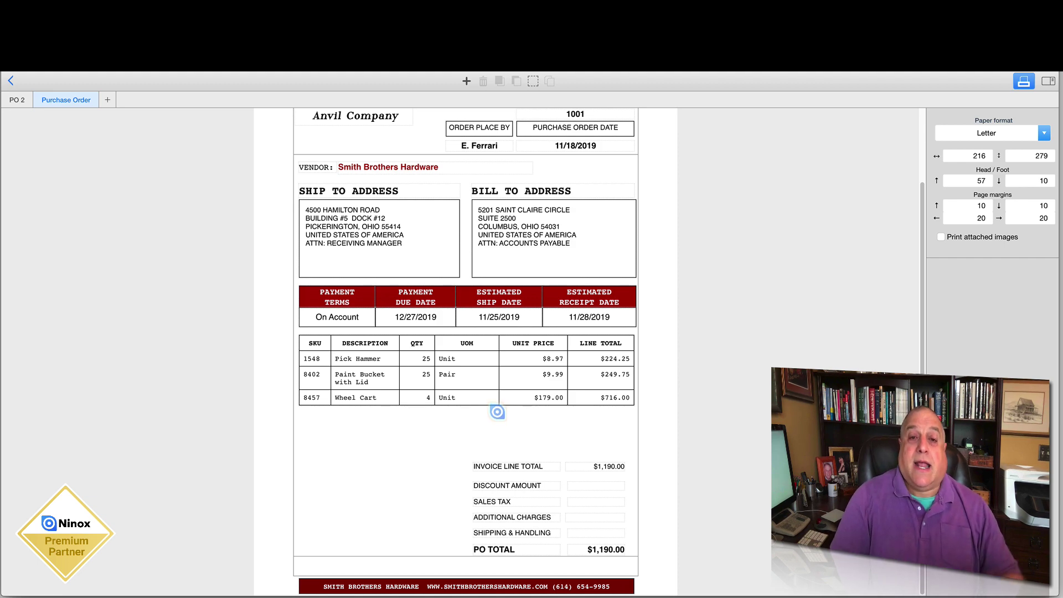
pyautogui.scroll(3, 497, 412)
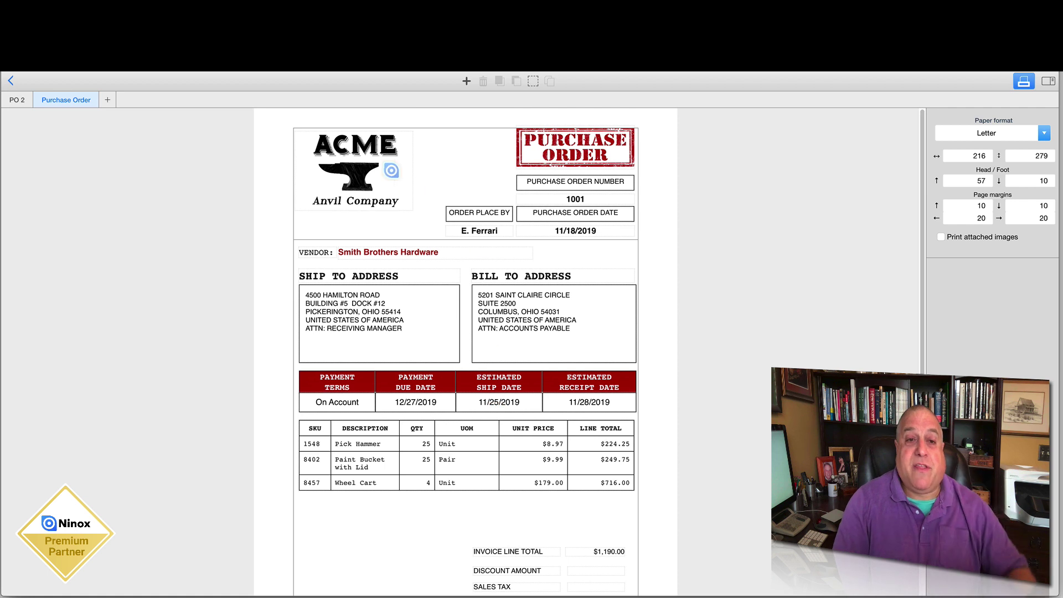
# Step: Select all page head elements of the Purchase Order layout, and move the dark red company bar up into the page foot area
pyautogui.moveTo(271, 119); pyautogui.dragTo(651, 237)
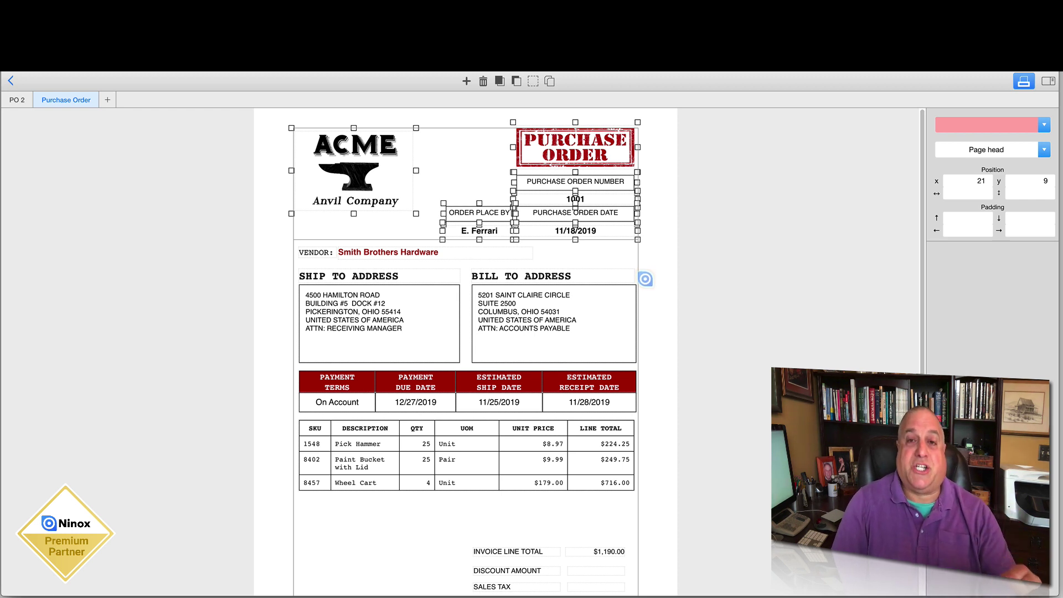
pyautogui.scroll(-3, 646, 279)
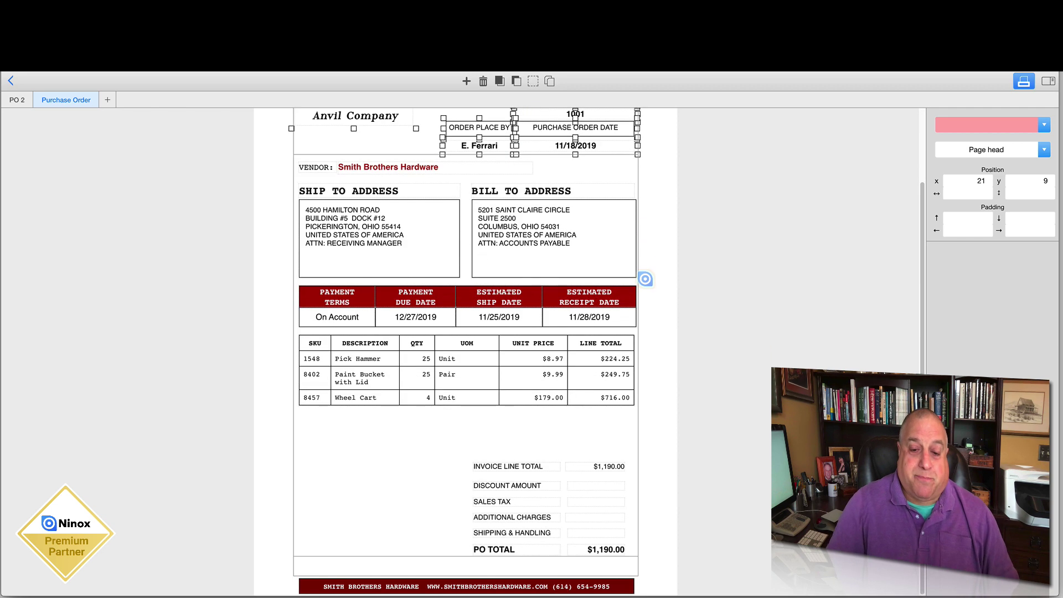
pyautogui.moveTo(312, 581); pyautogui.dragTo(310, 563)
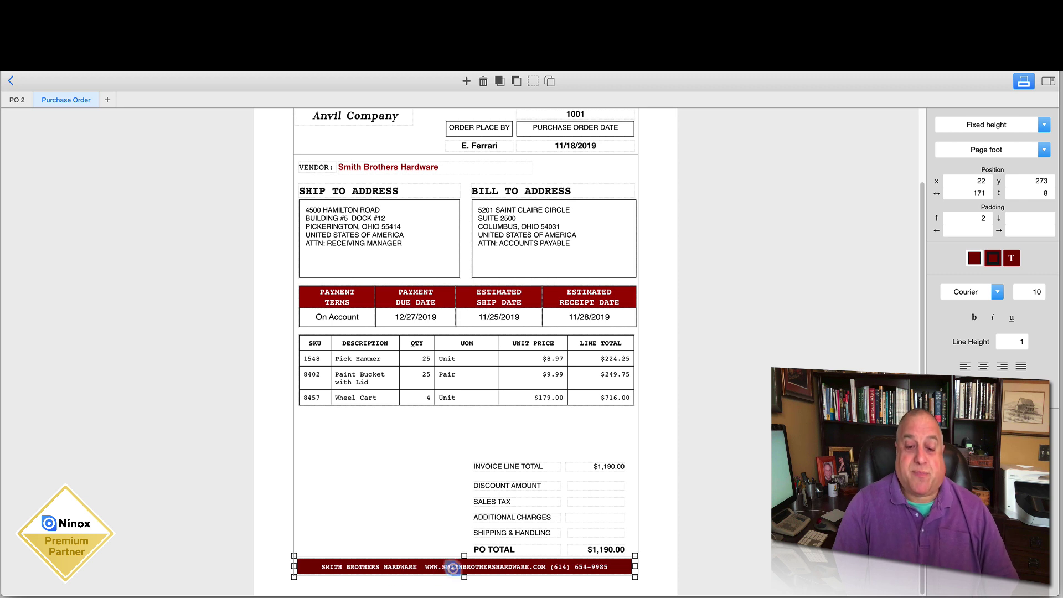
pyautogui.click(647, 563)
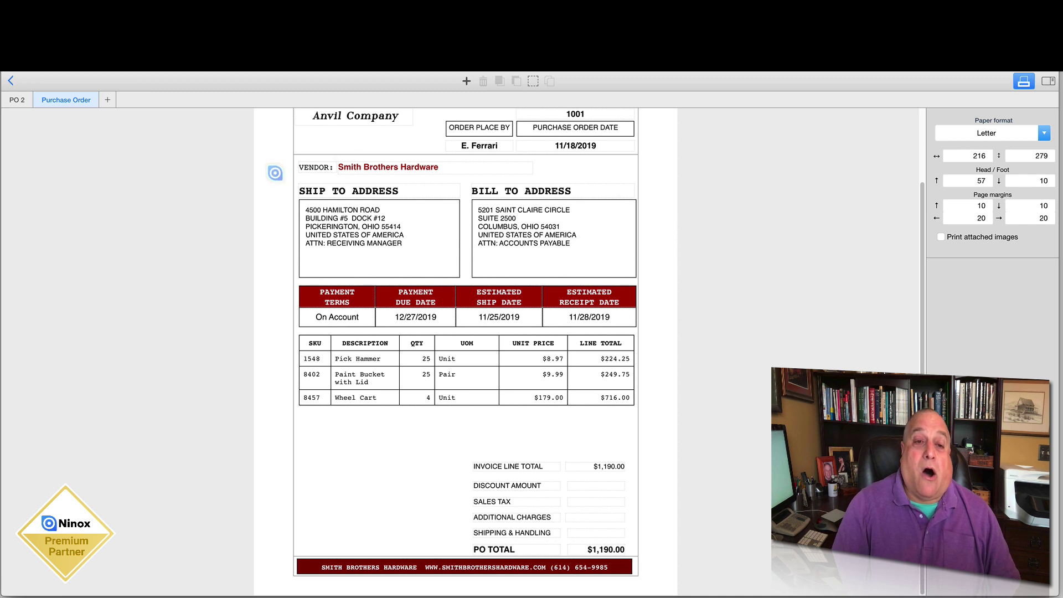
# Step: Select the page body elements from the vendor line to the PO total, excluding the footer bar, and review the whole page
pyautogui.moveTo(305, 163); pyautogui.dragTo(673, 549)
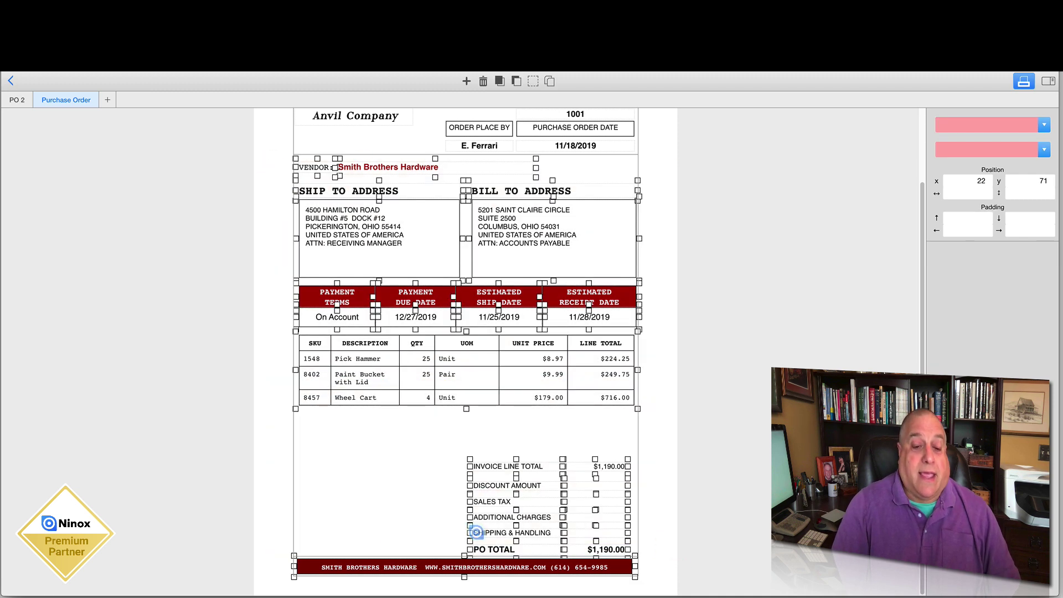
pyautogui.keyDown('shift'); pyautogui.click(322, 567); pyautogui.keyUp('shift')
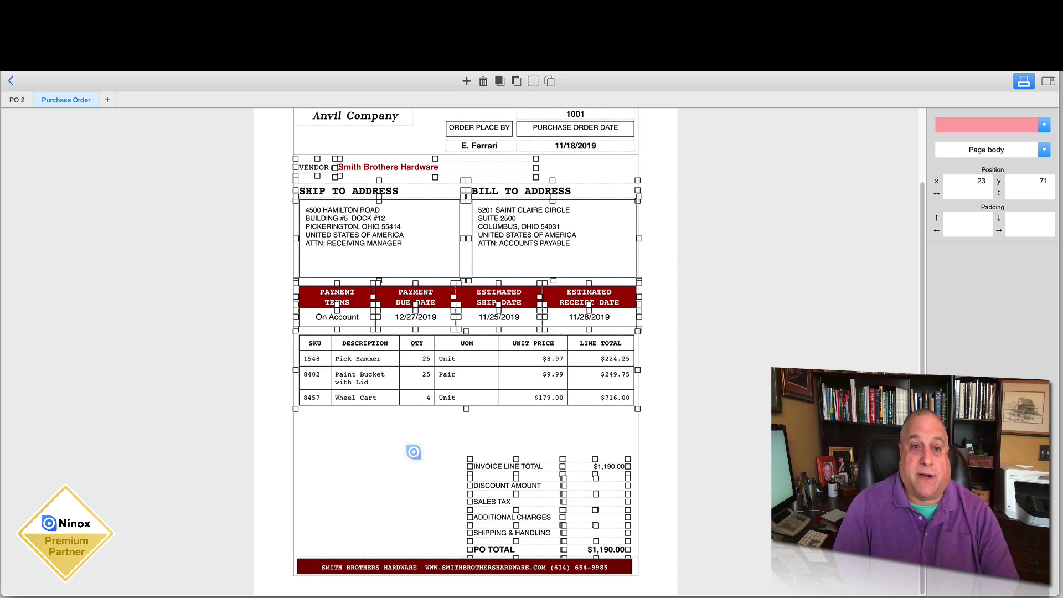
pyautogui.scroll(3, 604, 163)
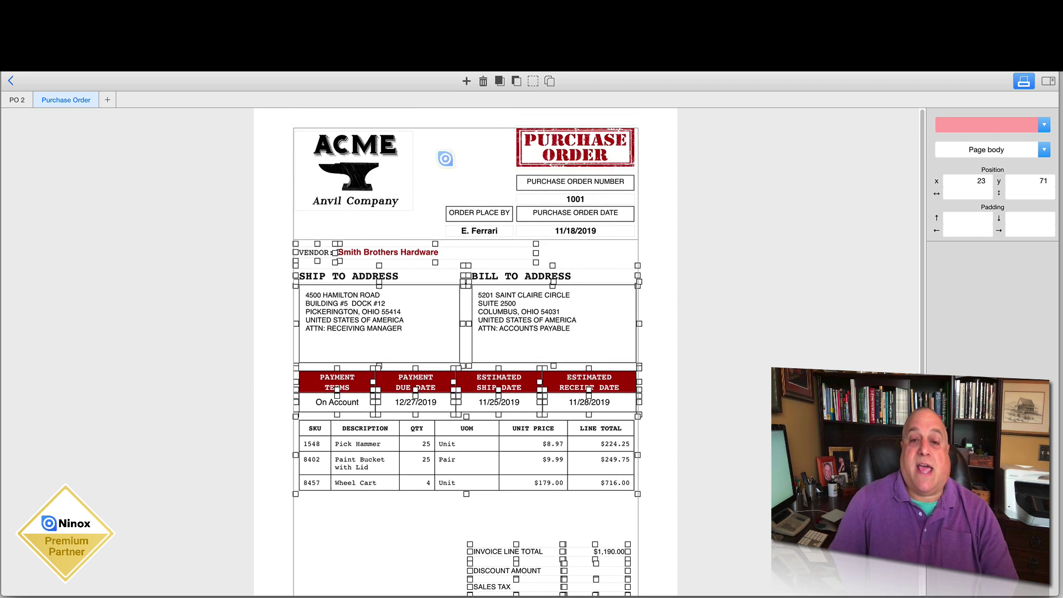
pyautogui.scroll(-3, 534, 195)
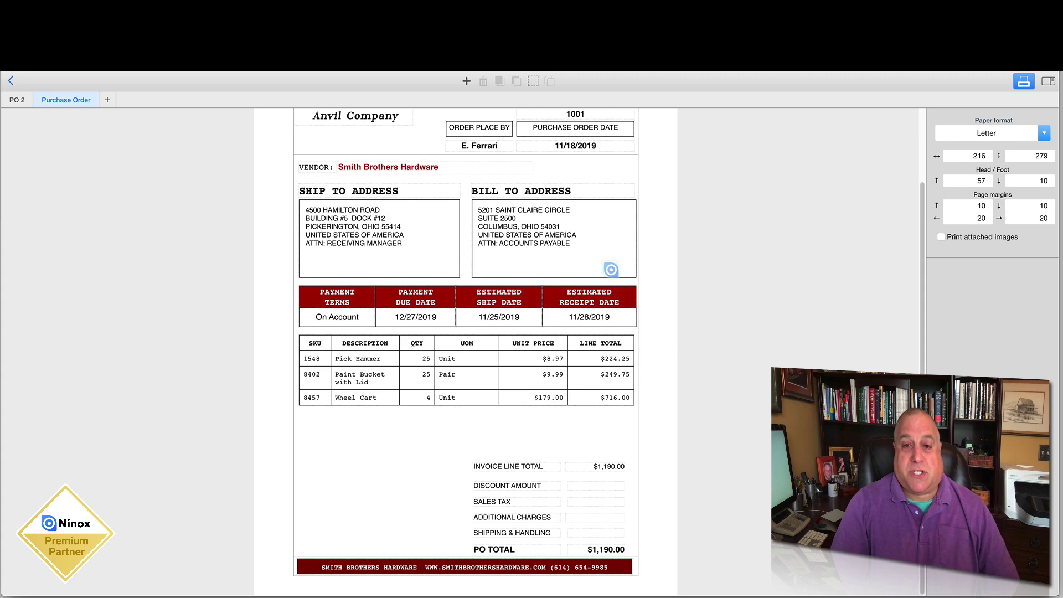
pyautogui.scroll(3, 496, 206)
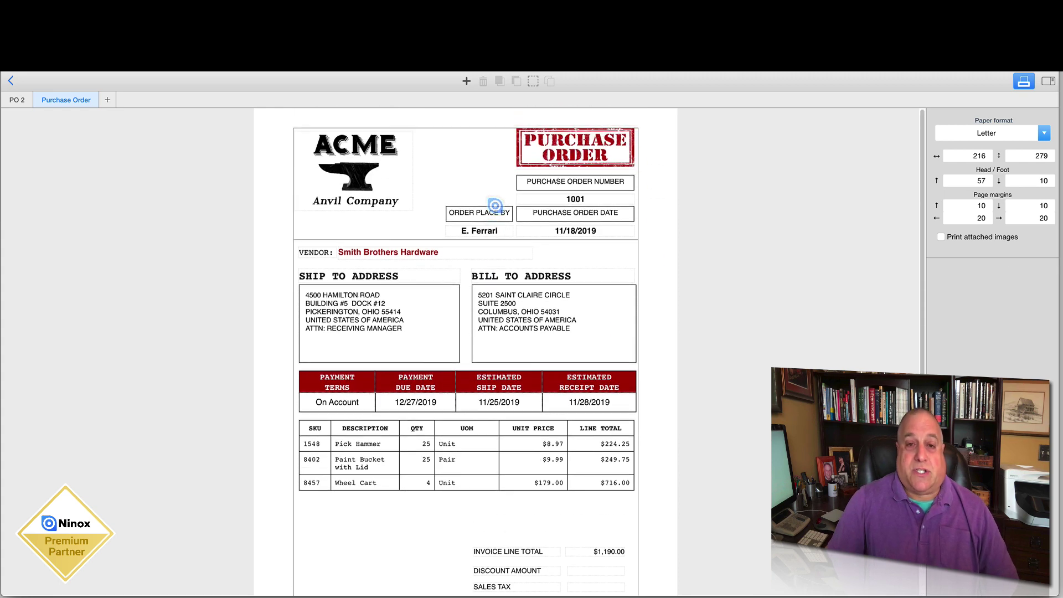
pyautogui.scroll(-3, 495, 206)
pyautogui.scroll(3, 495, 207)
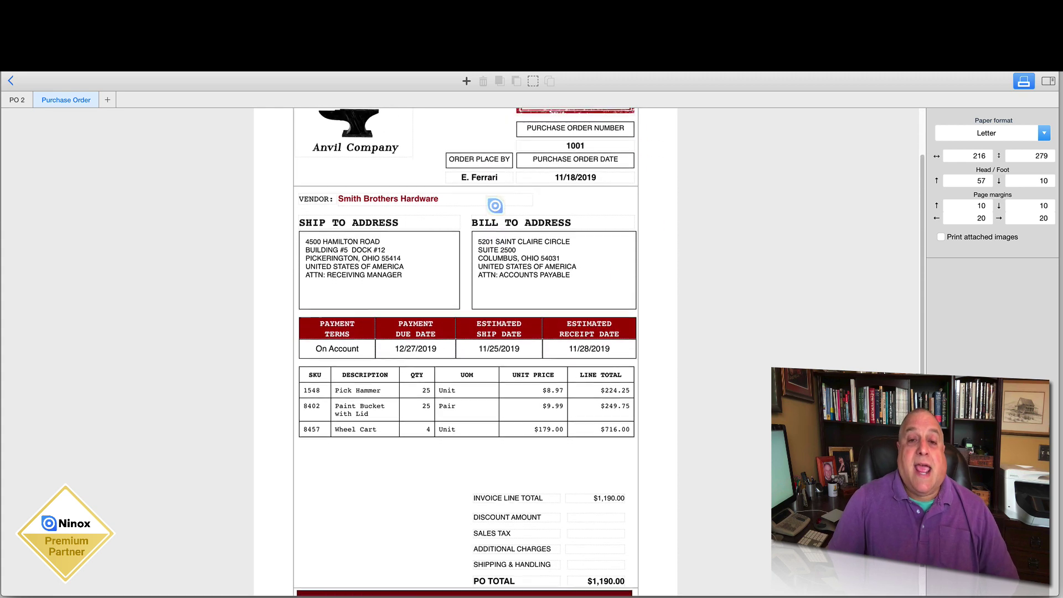
pyautogui.scroll(-2, 496, 207)
pyautogui.scroll(-1, 495, 206)
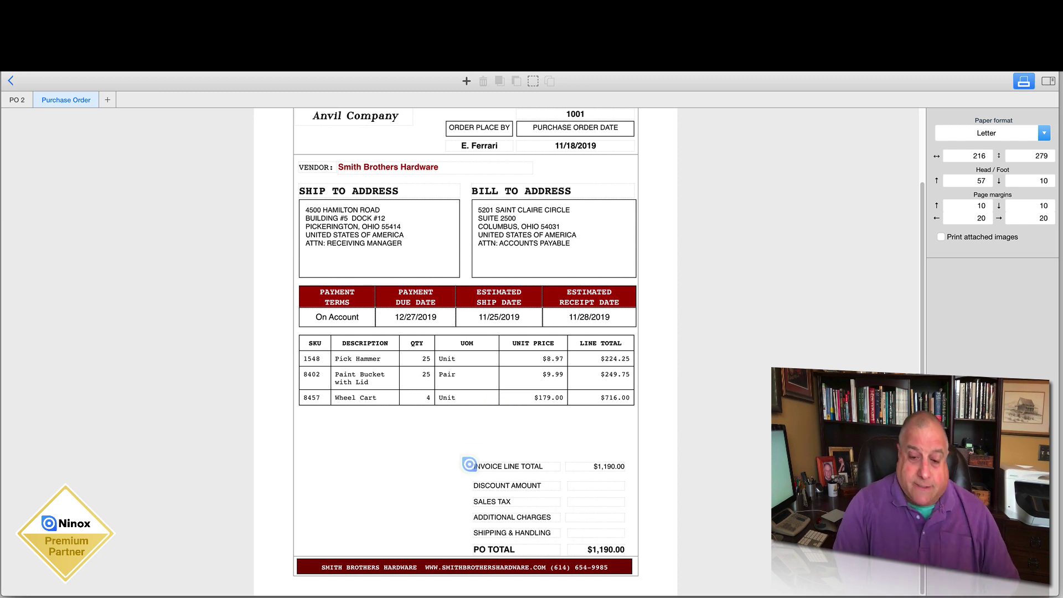
# Step: Select the invoice totals block without the footer bar, and check the footer height in the Purchase Order page settings
pyautogui.moveTo(464, 449); pyautogui.dragTo(648, 559)
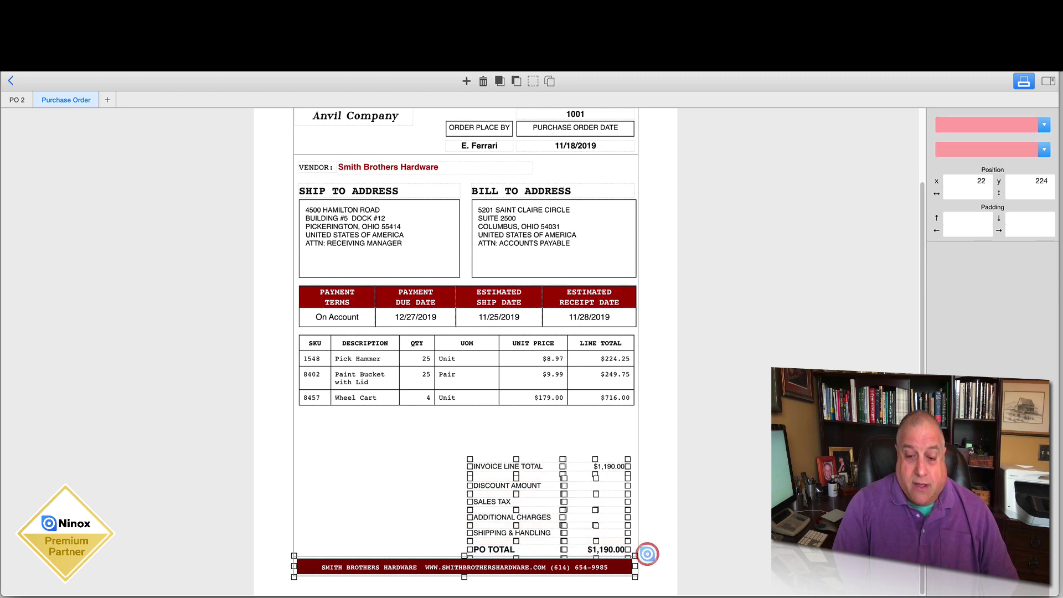
pyautogui.keyDown('shift'); pyautogui.click(592, 566); pyautogui.keyUp('shift')
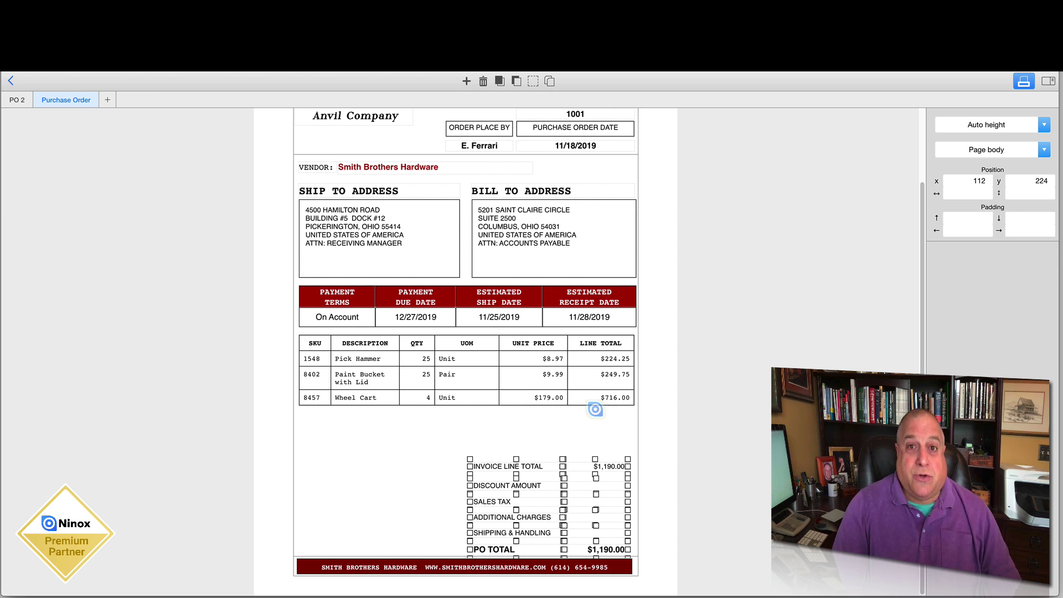
pyautogui.click(451, 463)
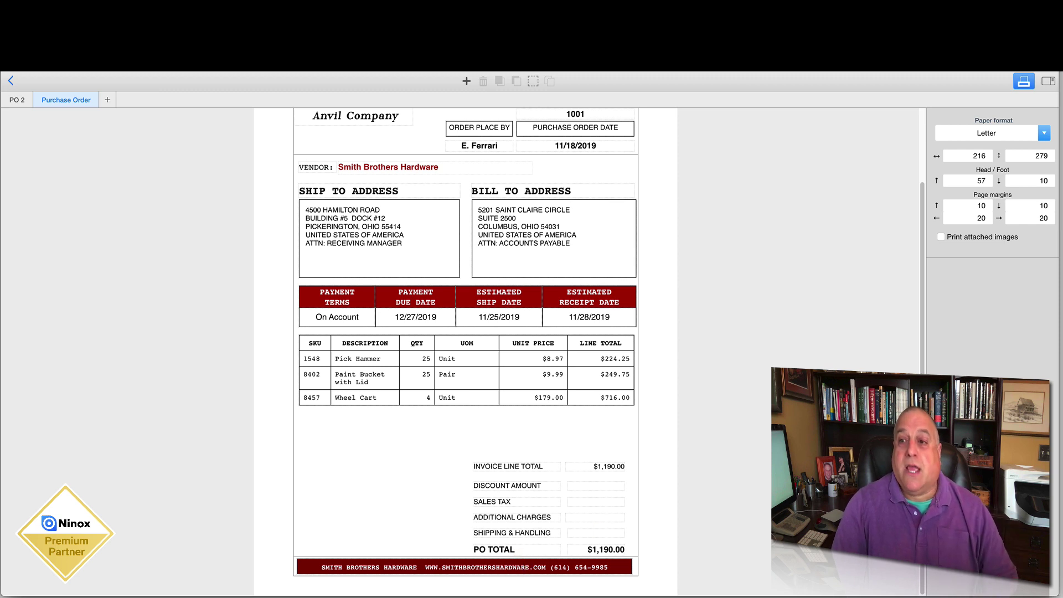
pyautogui.click(1035, 181)
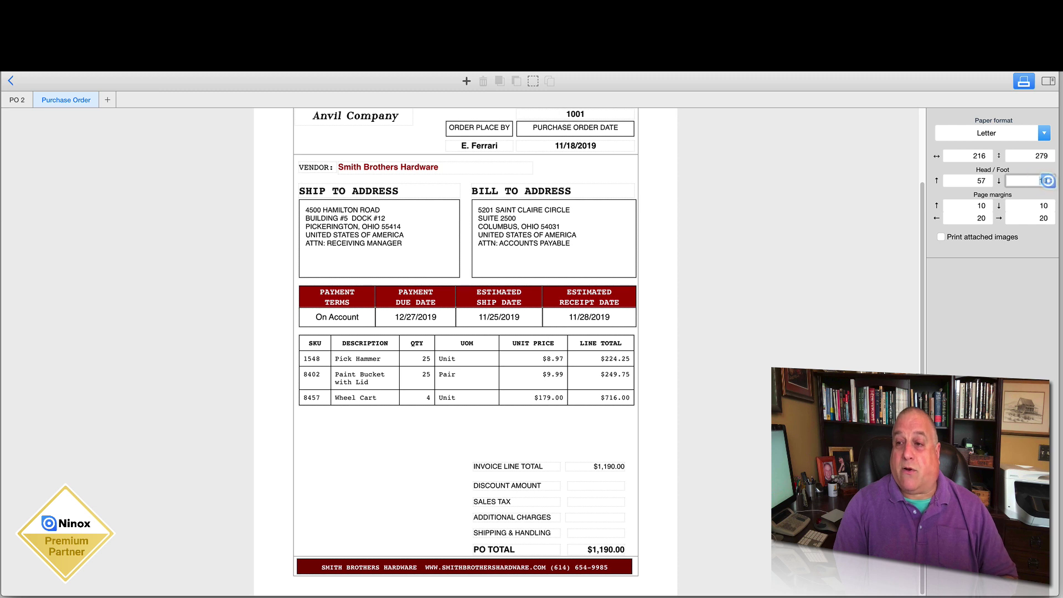
pyautogui.moveTo(1049, 180); pyautogui.dragTo(1018, 188)
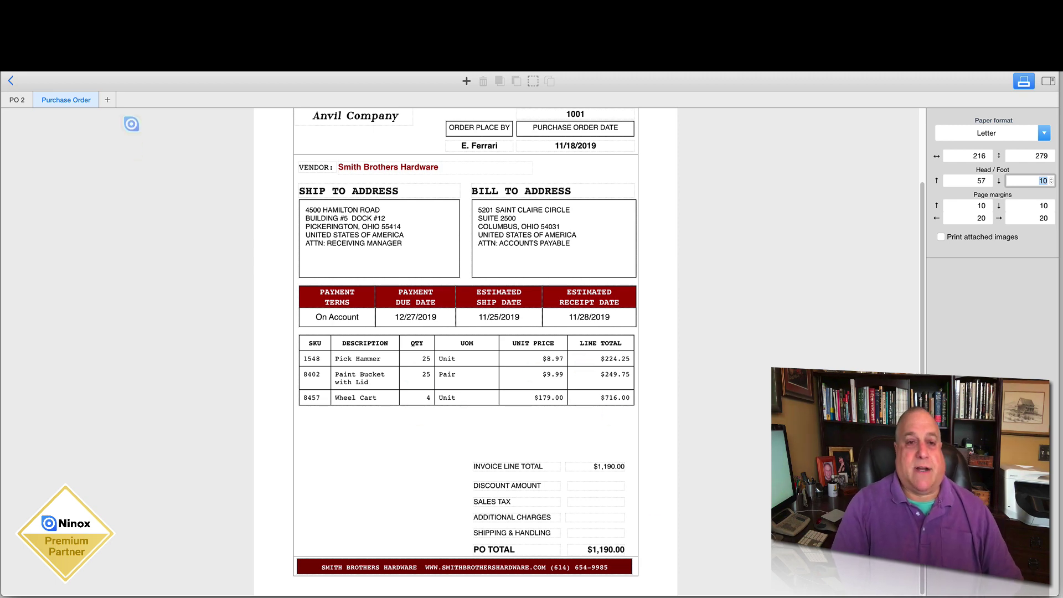
# Step: Return to the PO 2 layout without saving the changes to the Purchase Order layout
pyautogui.scroll(3, 269, 228)
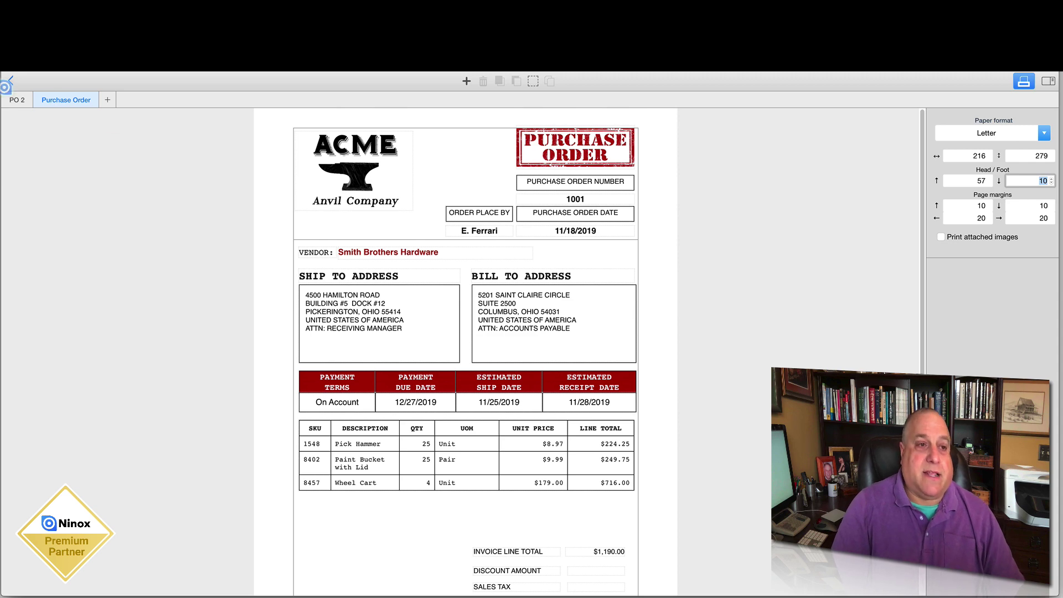
pyautogui.click(15, 103)
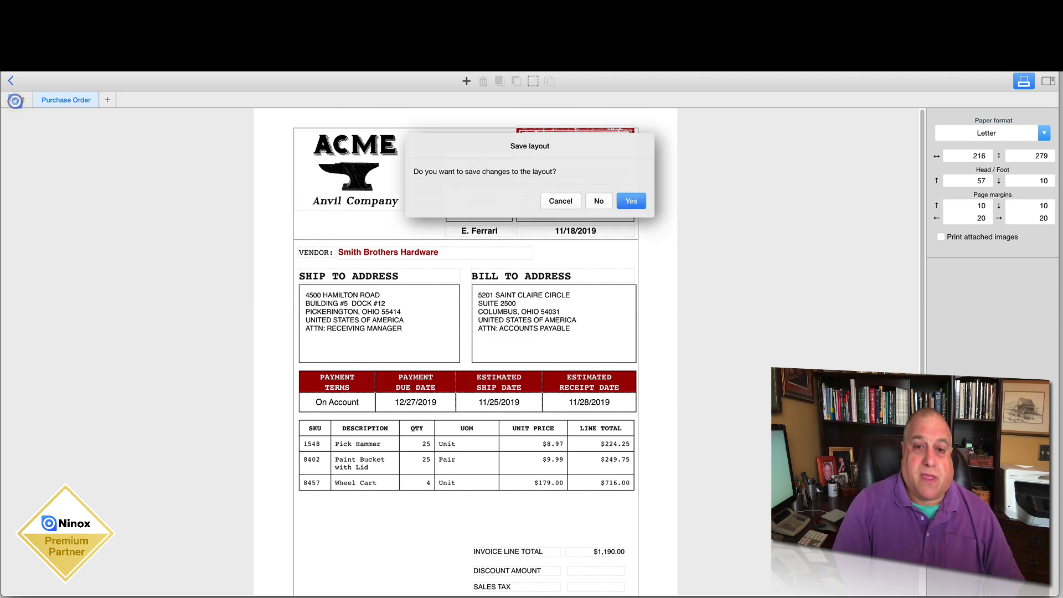
pyautogui.click(597, 201)
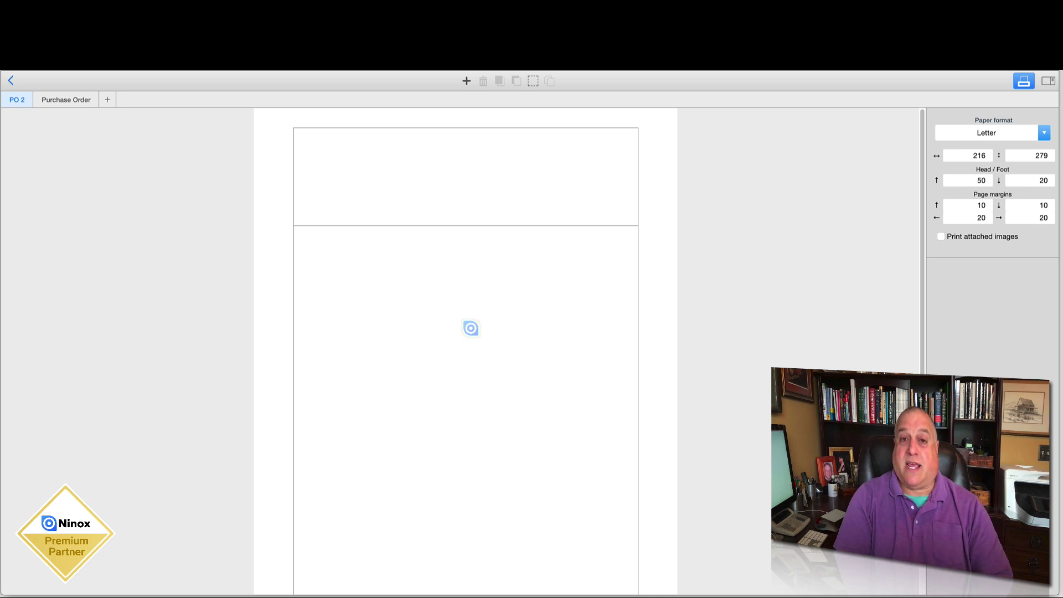
# Step: Add the file Acme Anvil Logo.jpg from the Desktop to the PO 2 layout as a static image
pyautogui.click(464, 81)
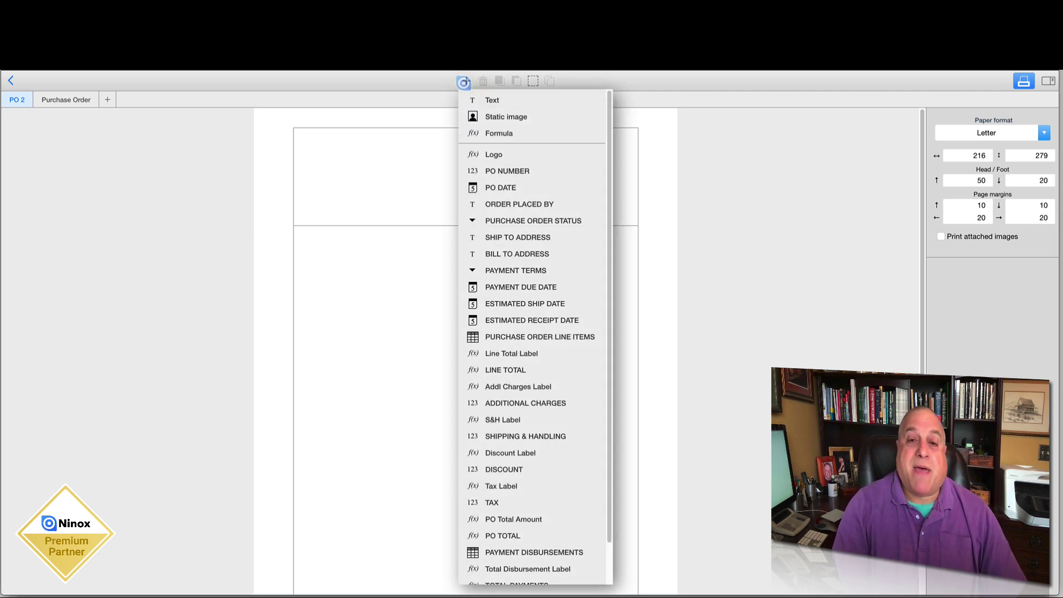
pyautogui.click(475, 115)
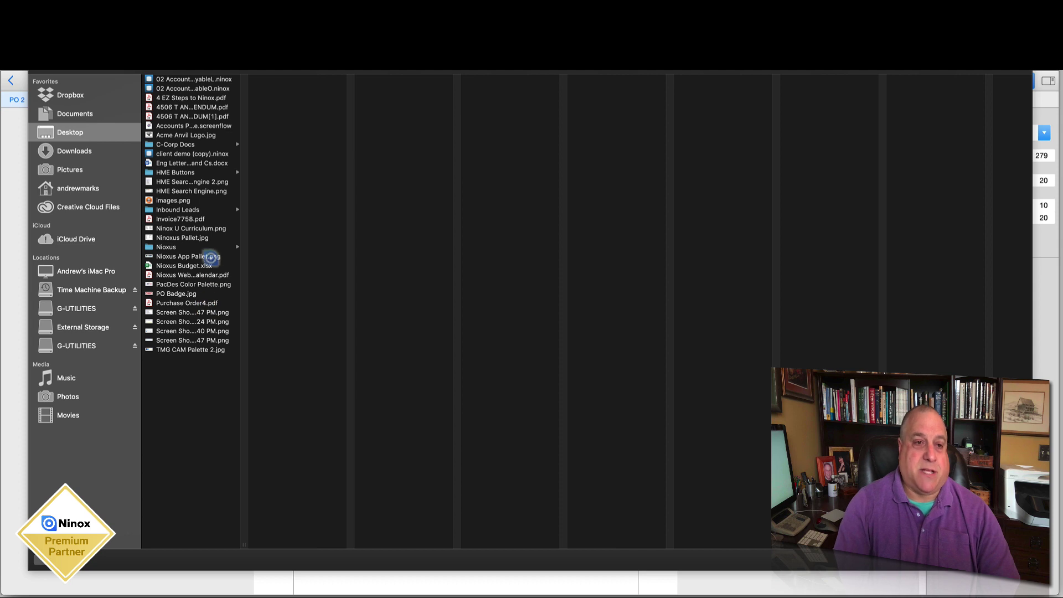
pyautogui.click(178, 136)
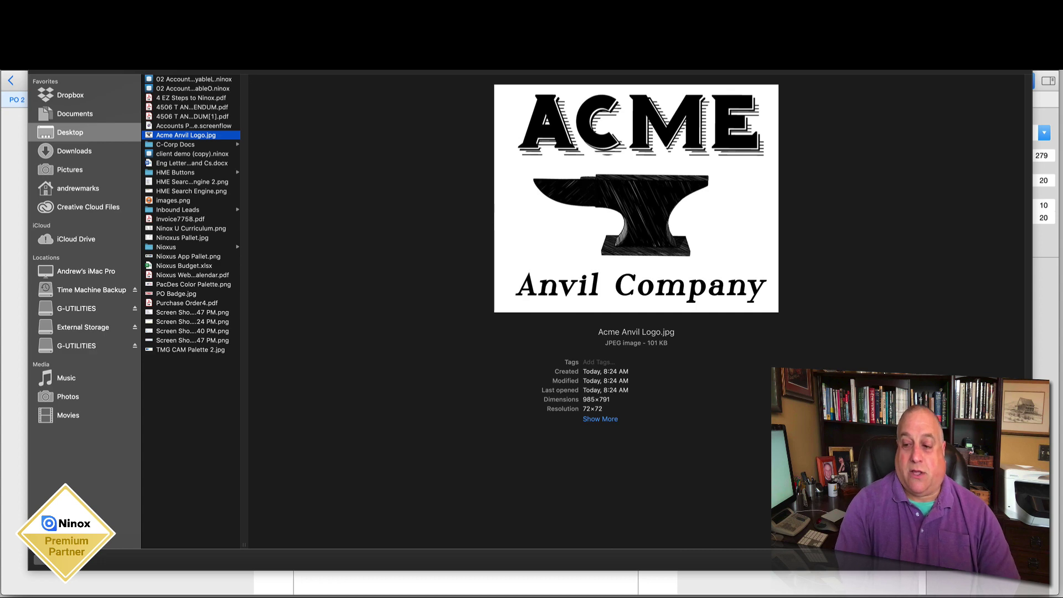
pyautogui.press('Return')
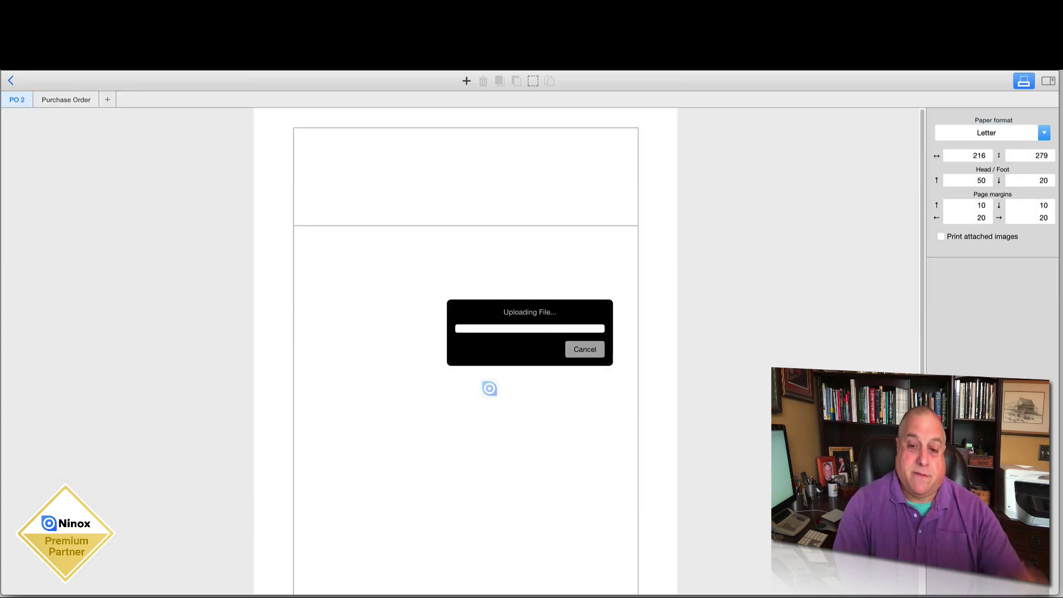
# Step: Move the Acme Anvil logo to the page head's upper-left corner and resize it to about 52 × 48 mm
pyautogui.moveTo(673, 359); pyautogui.dragTo(348, 189)
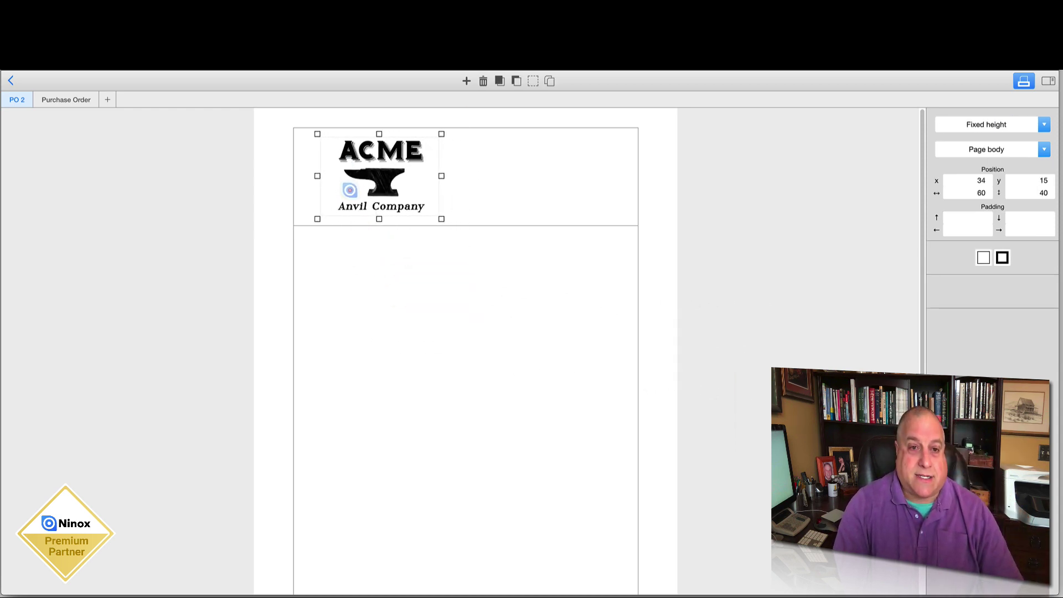
pyautogui.moveTo(441, 219); pyautogui.dragTo(417, 227)
pyautogui.moveTo(353, 194); pyautogui.dragTo(329, 184)
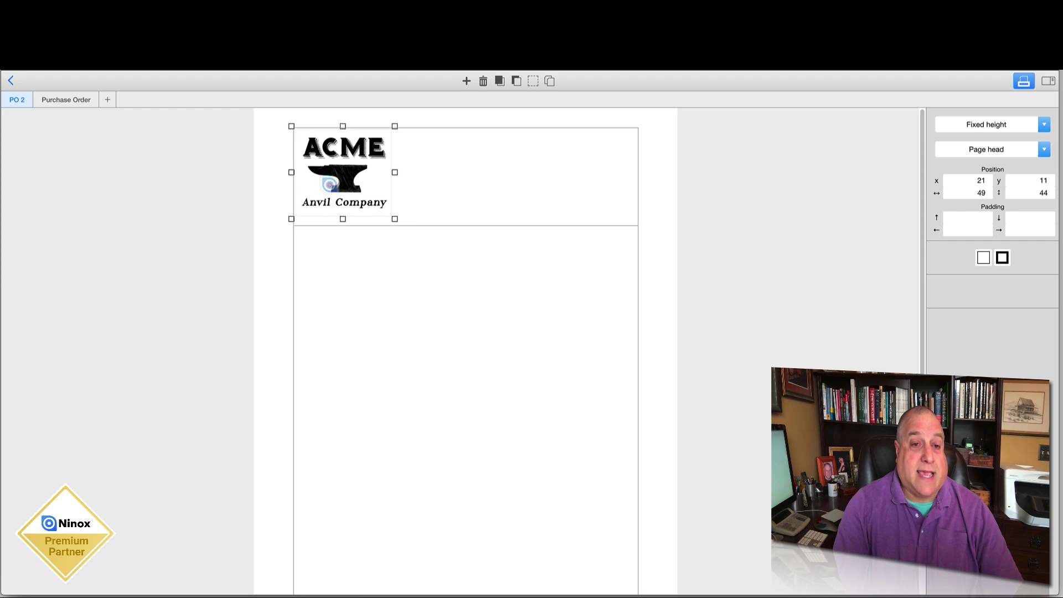
pyautogui.moveTo(395, 218); pyautogui.dragTo(401, 226)
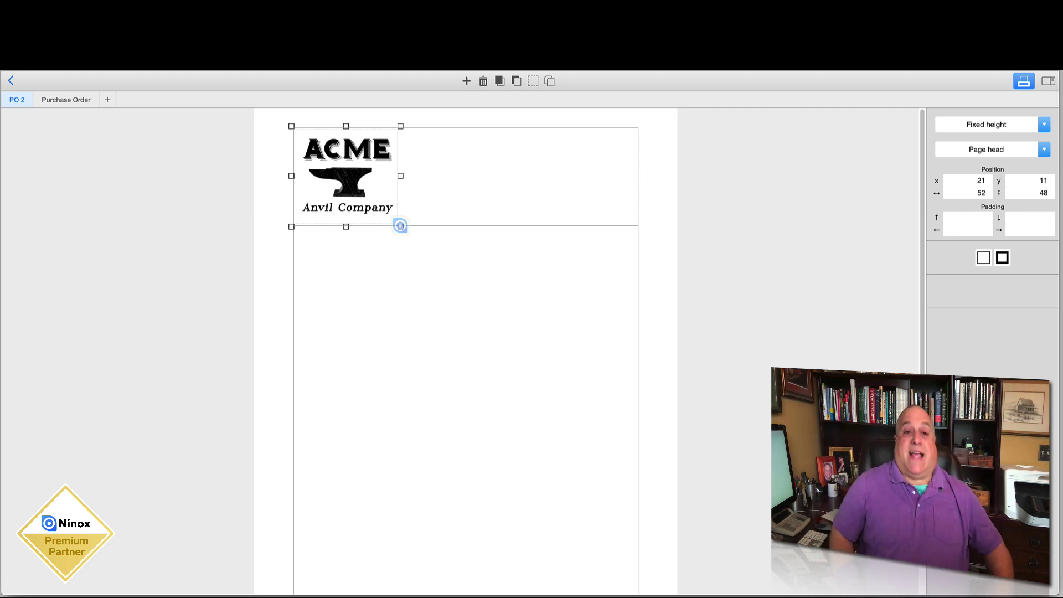
pyautogui.moveTo(340, 176)
pyautogui.mouseDown()
pyautogui.moveTo(398, 312)
pyautogui.moveTo(479, 204)
pyautogui.moveTo(340, 173)
pyautogui.mouseUp()
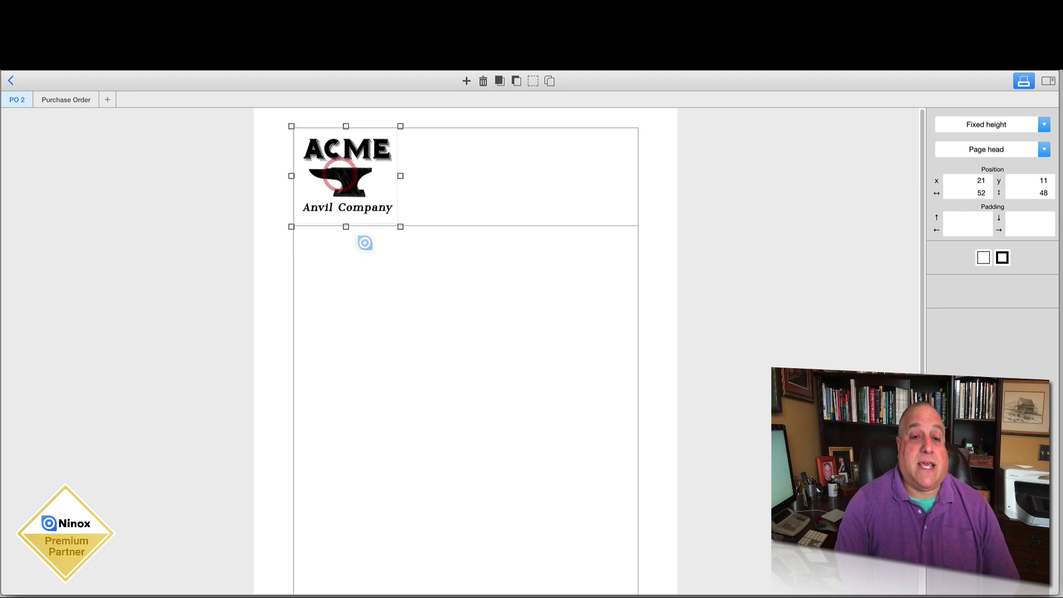
pyautogui.click(367, 258)
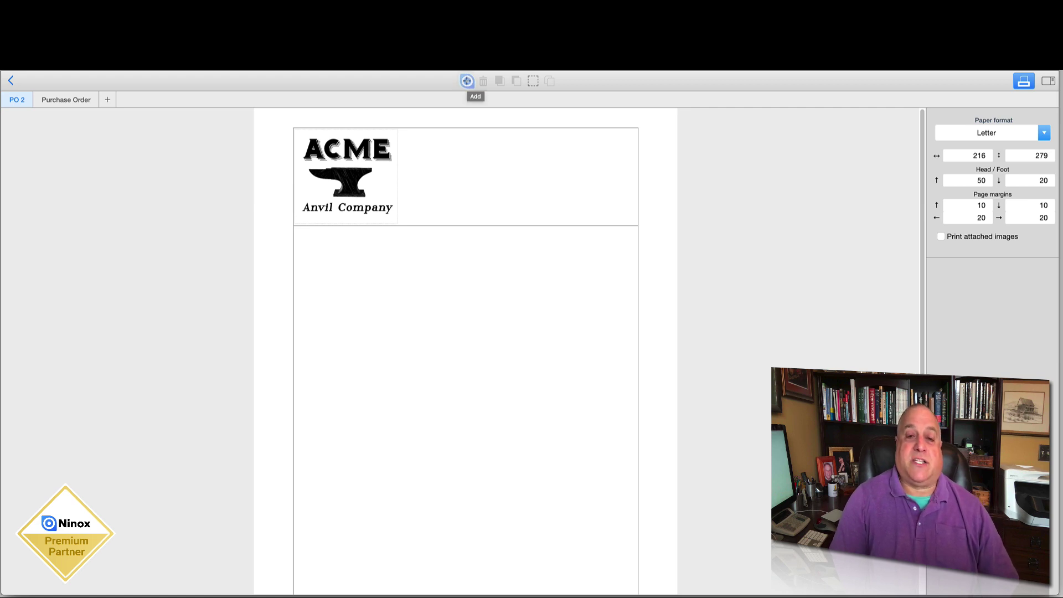
# Step: Add PO Badge.jpg from the Desktop as a static image and move it into the page head beside the logo
pyautogui.click(467, 81)
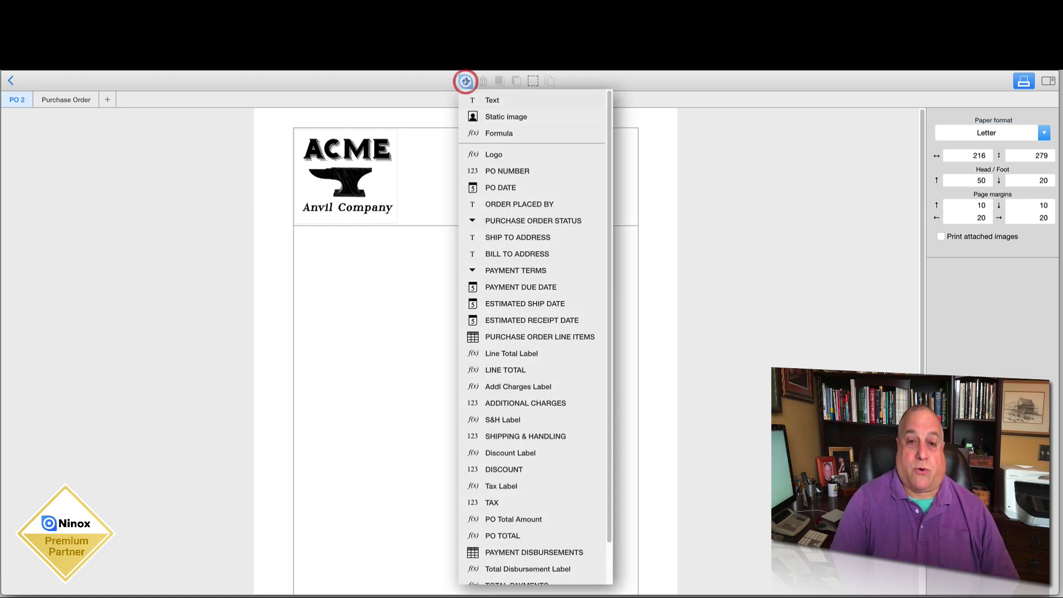
pyautogui.click(482, 114)
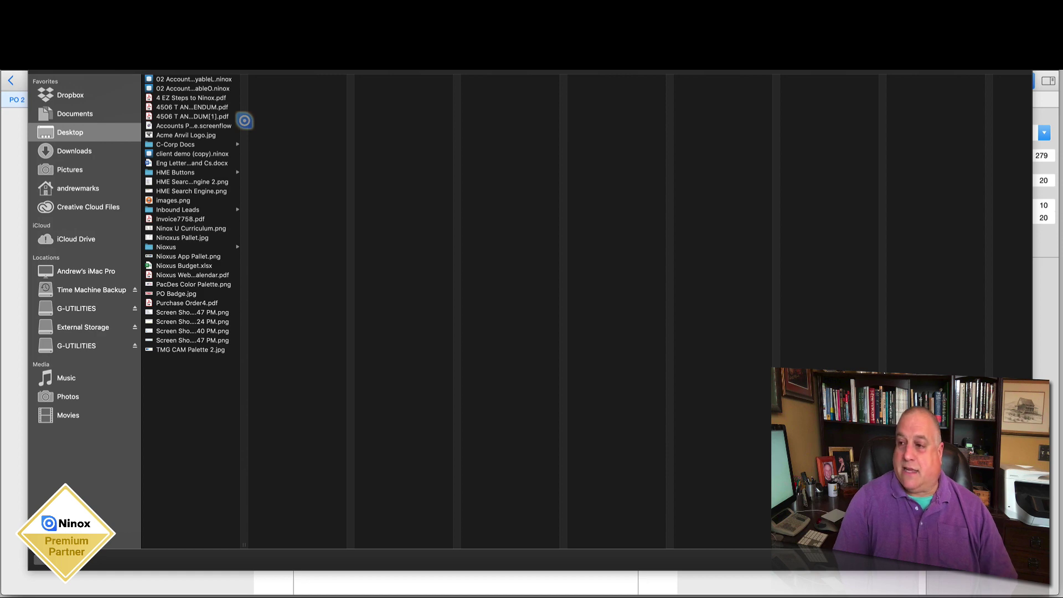
pyautogui.click(182, 293)
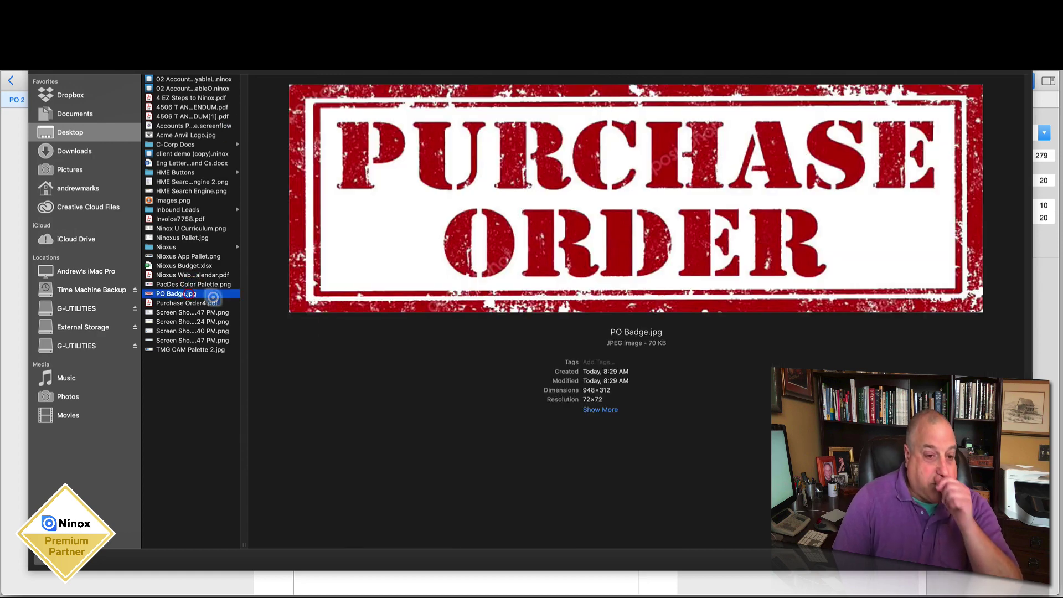
pyautogui.press('Return')
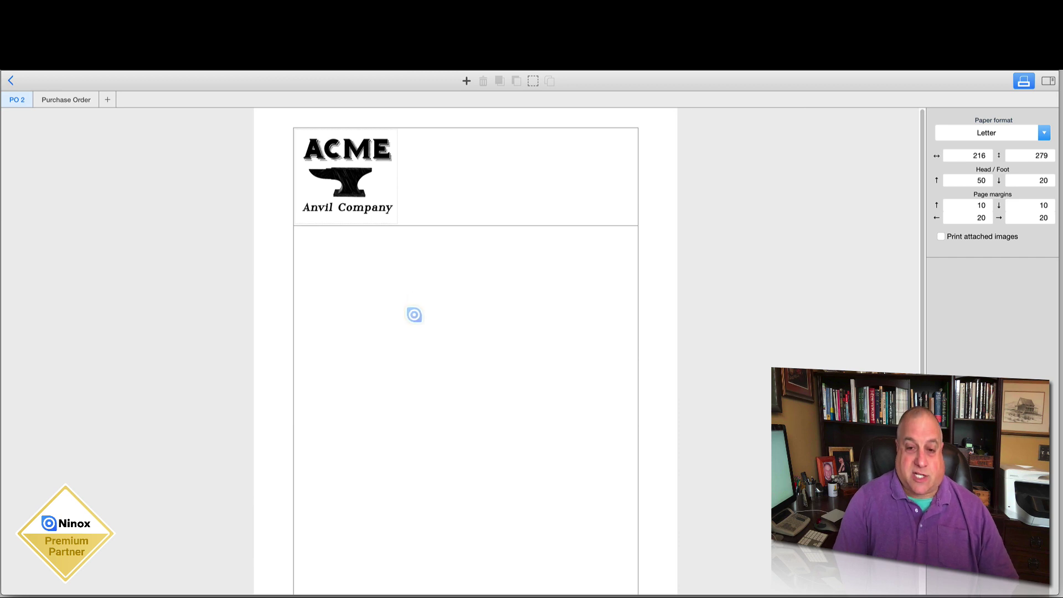
pyautogui.moveTo(684, 346); pyautogui.dragTo(500, 183)
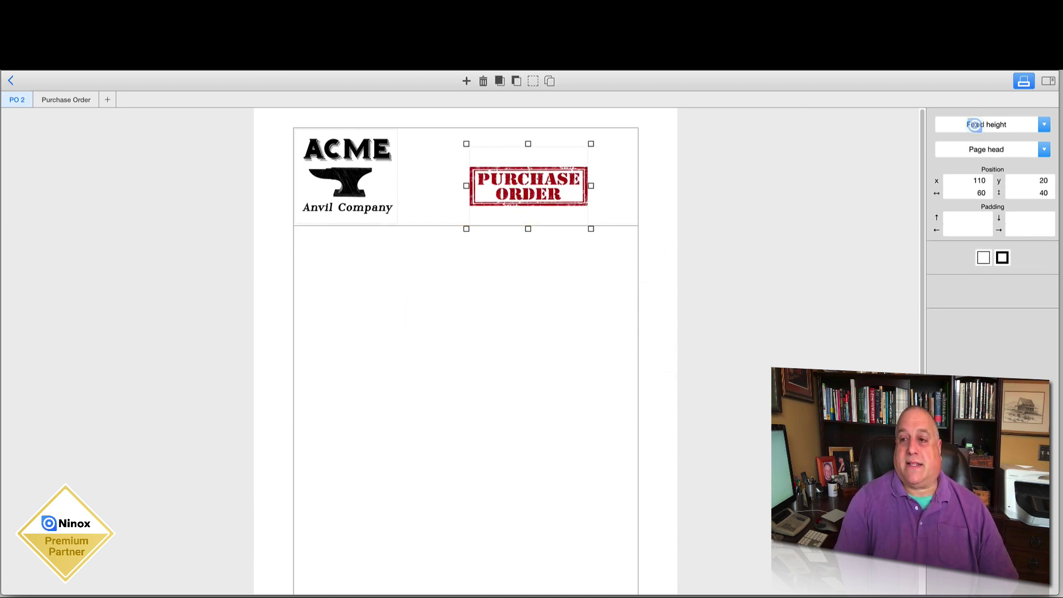
# Step: Resize the Purchase Order badge to about 63 × 21 mm and place it in the page head's upper-right corner
pyautogui.click(1045, 121)
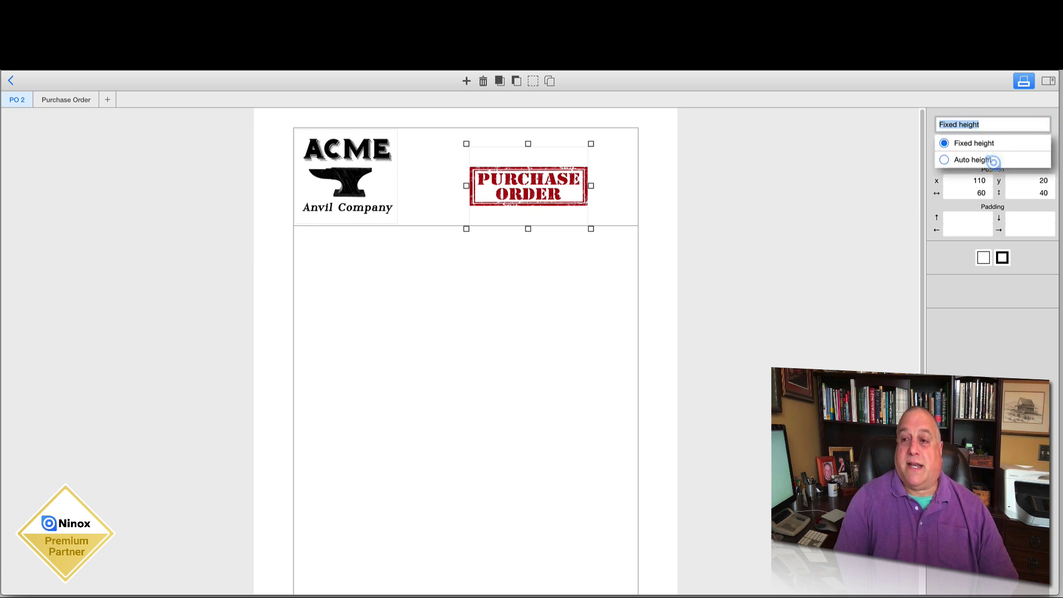
pyautogui.click(964, 159)
pyautogui.moveTo(528, 228); pyautogui.dragTo(527, 203)
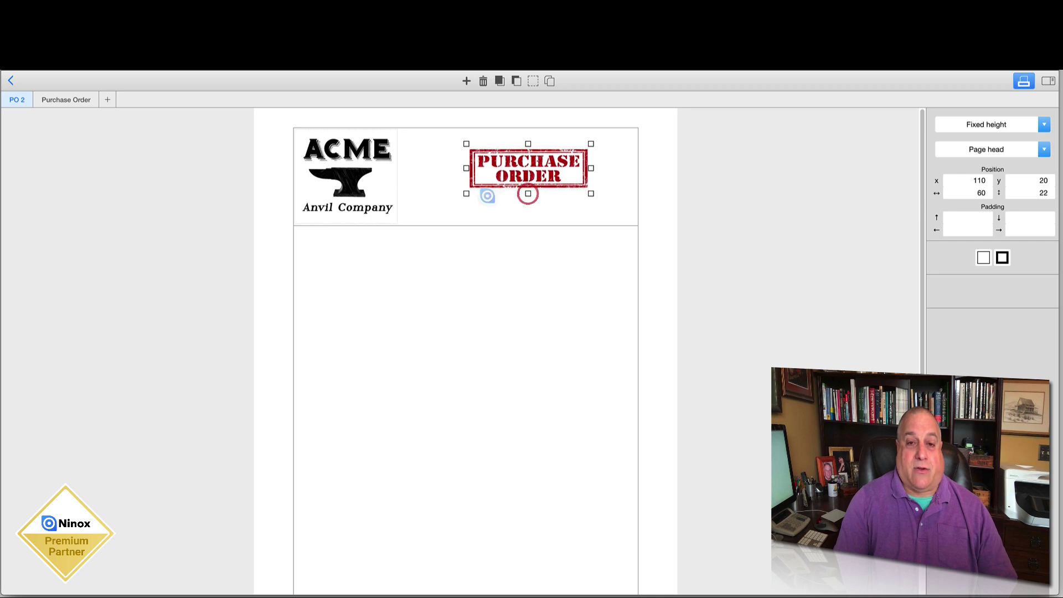
pyautogui.moveTo(465, 192); pyautogui.dragTo(552, 155)
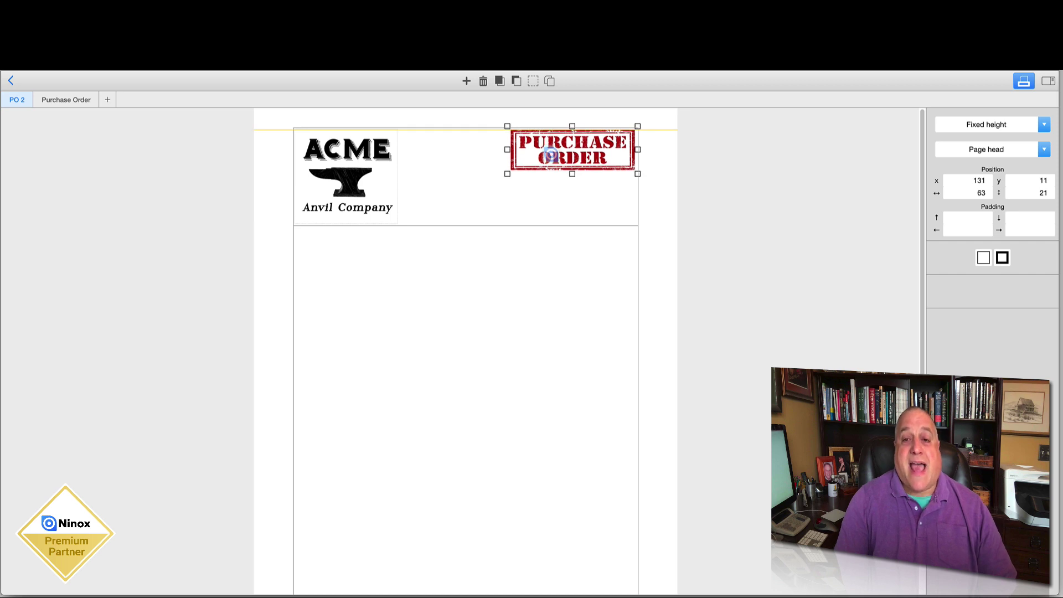
pyautogui.moveTo(551, 155); pyautogui.dragTo(551, 156)
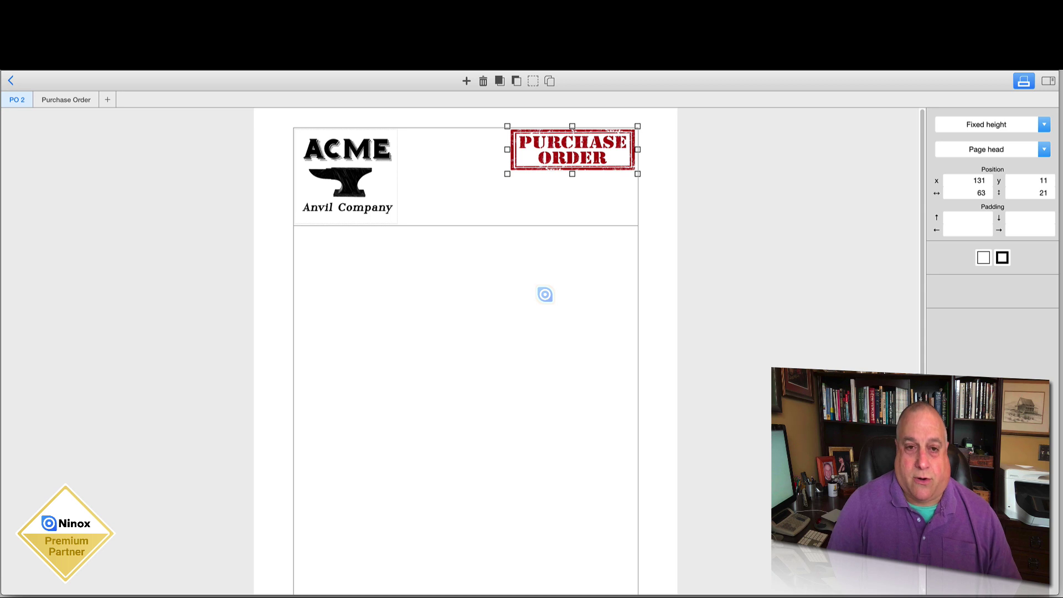
pyautogui.click(545, 294)
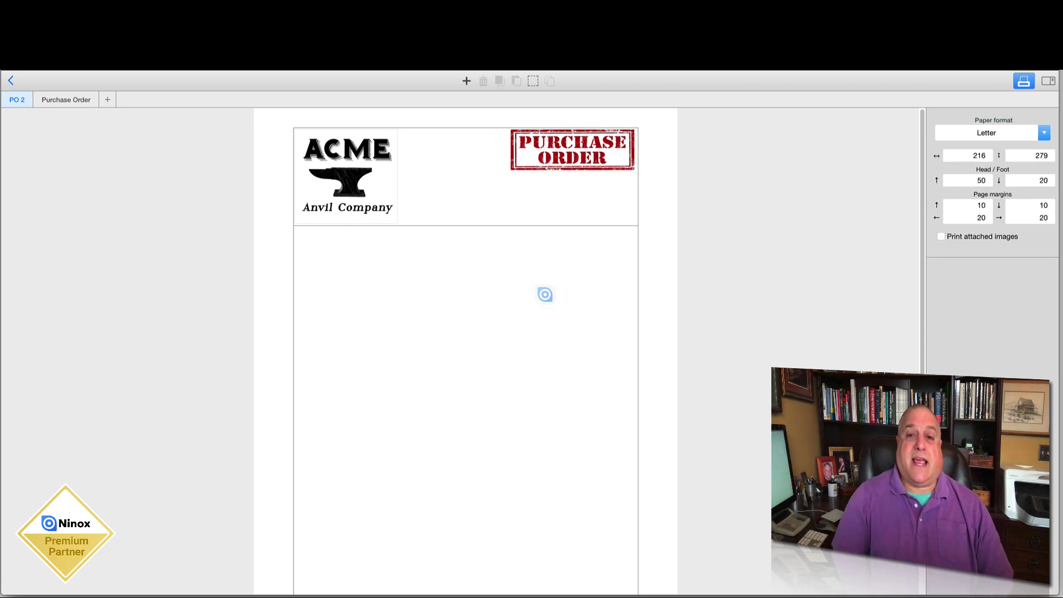
# Step: Try the Purchase Order badge lower in the page head, and reposition it in the upper-right corner at about x 132, y 11
pyautogui.click(355, 151)
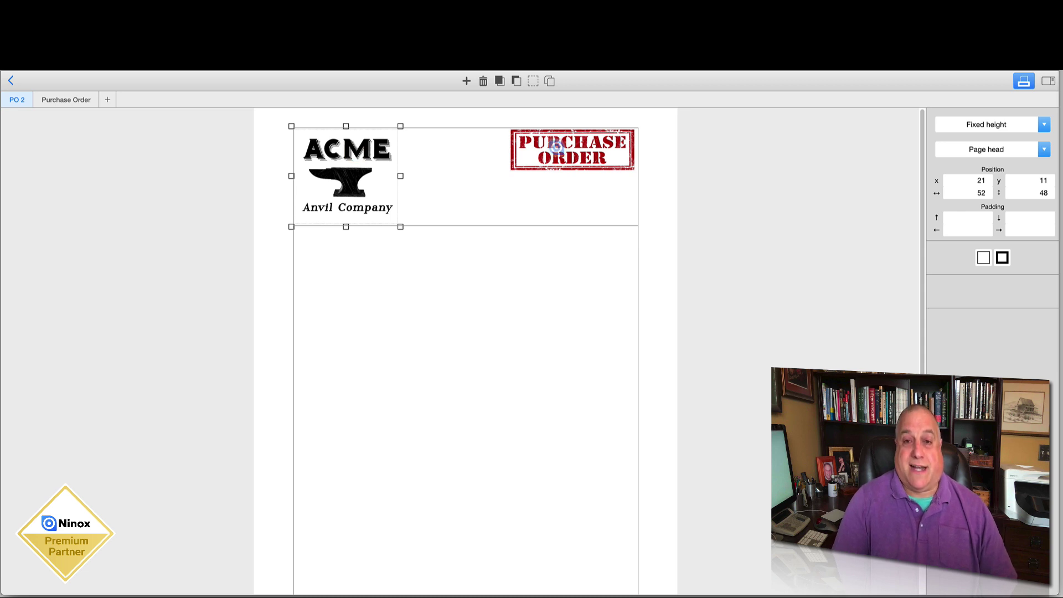
pyautogui.moveTo(556, 146); pyautogui.dragTo(551, 198)
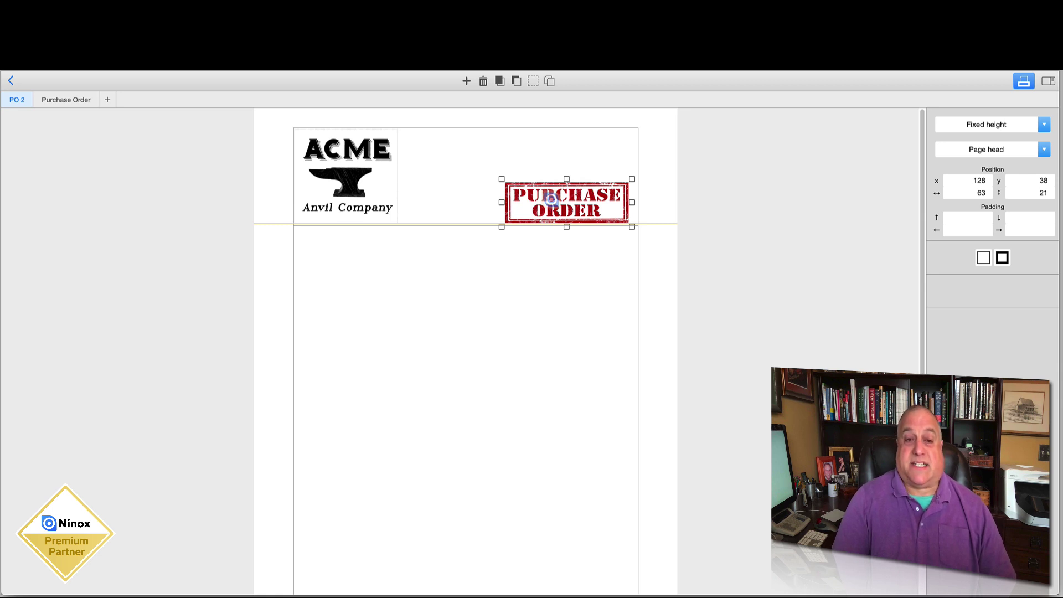
pyautogui.moveTo(551, 197)
pyautogui.mouseDown()
pyautogui.moveTo(546, 174)
pyautogui.moveTo(544, 193)
pyautogui.mouseUp()
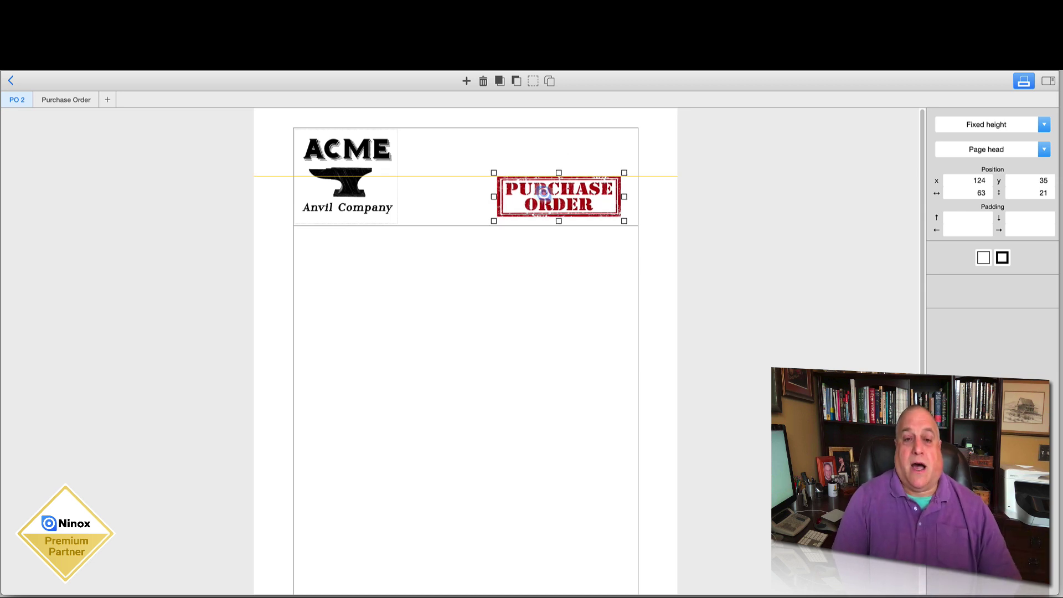
pyautogui.moveTo(544, 193); pyautogui.dragTo(559, 146)
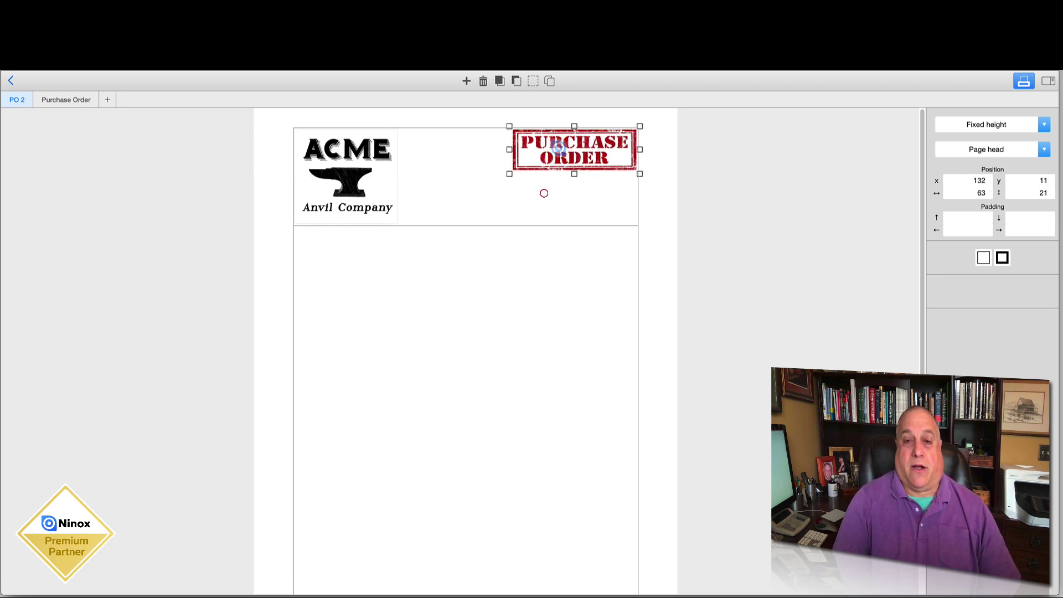
pyautogui.click(451, 277)
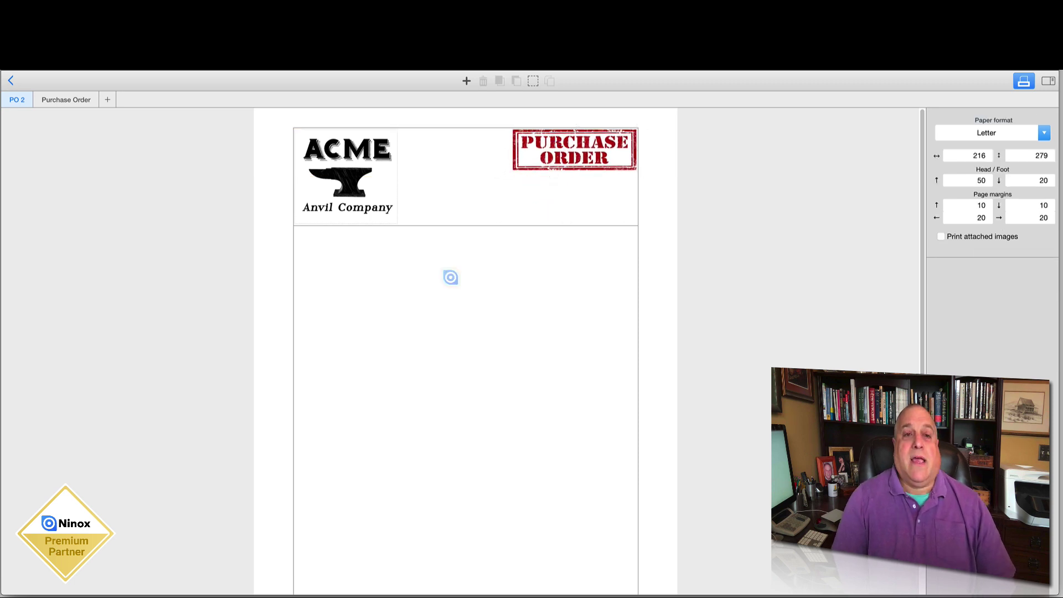
# Step: Save the PO 2 layout, review the finished Purchase Order layout for reference, and return to PO 2
pyautogui.click(69, 99)
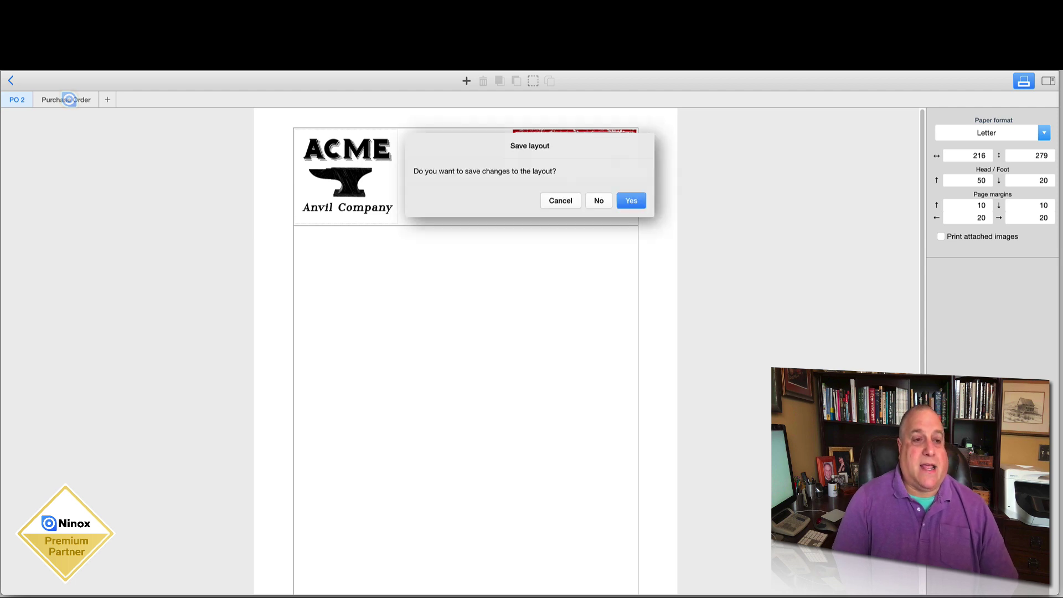
pyautogui.click(628, 202)
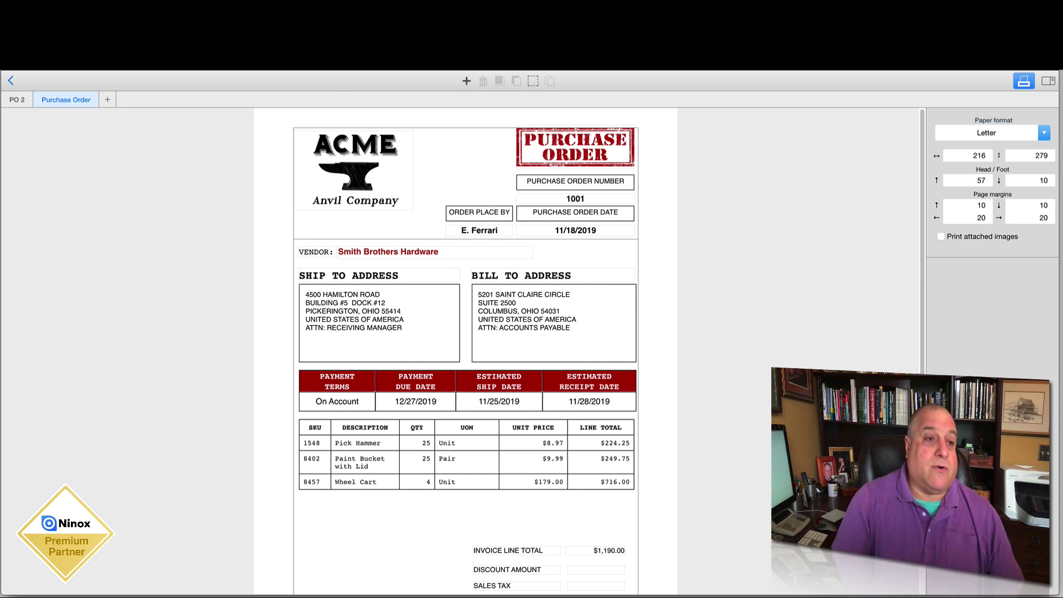
pyautogui.click(15, 100)
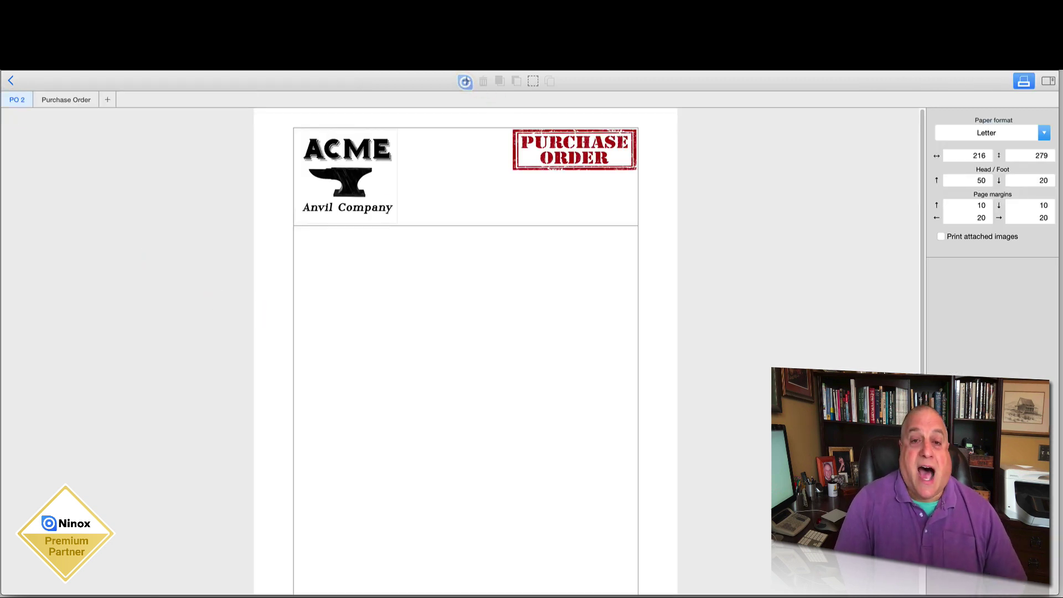
# Step: Add the PO NUMBER and PO DATE fields to the page body and arrange them side by side below the page head
pyautogui.click(465, 81)
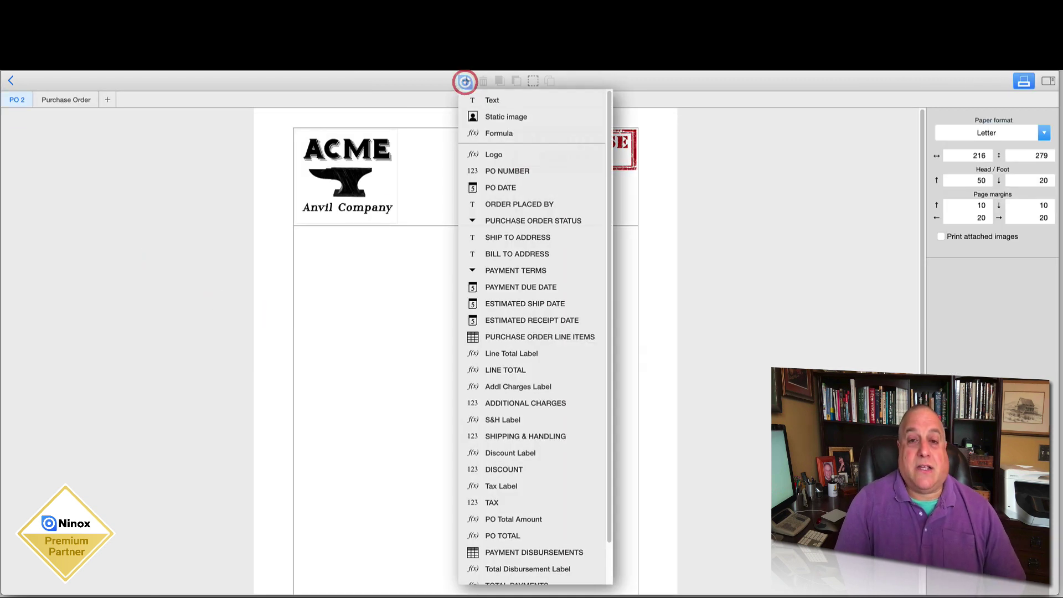
pyautogui.click(471, 170)
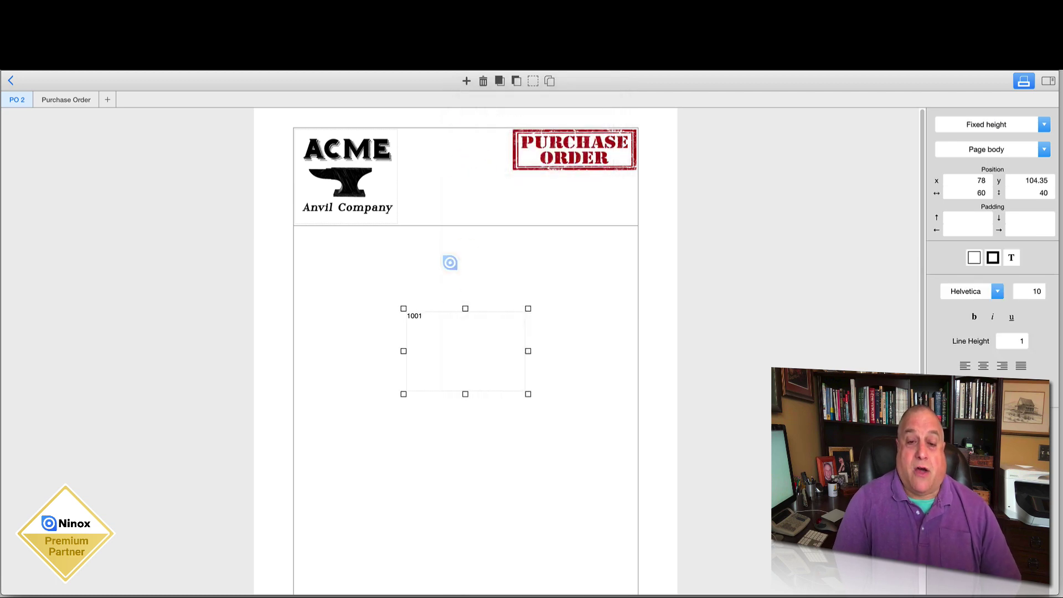
pyautogui.click(467, 81)
pyautogui.click(473, 185)
pyautogui.moveTo(456, 340); pyautogui.dragTo(458, 448)
pyautogui.moveTo(452, 363); pyautogui.dragTo(384, 324)
pyautogui.moveTo(456, 462); pyautogui.dragTo(523, 314)
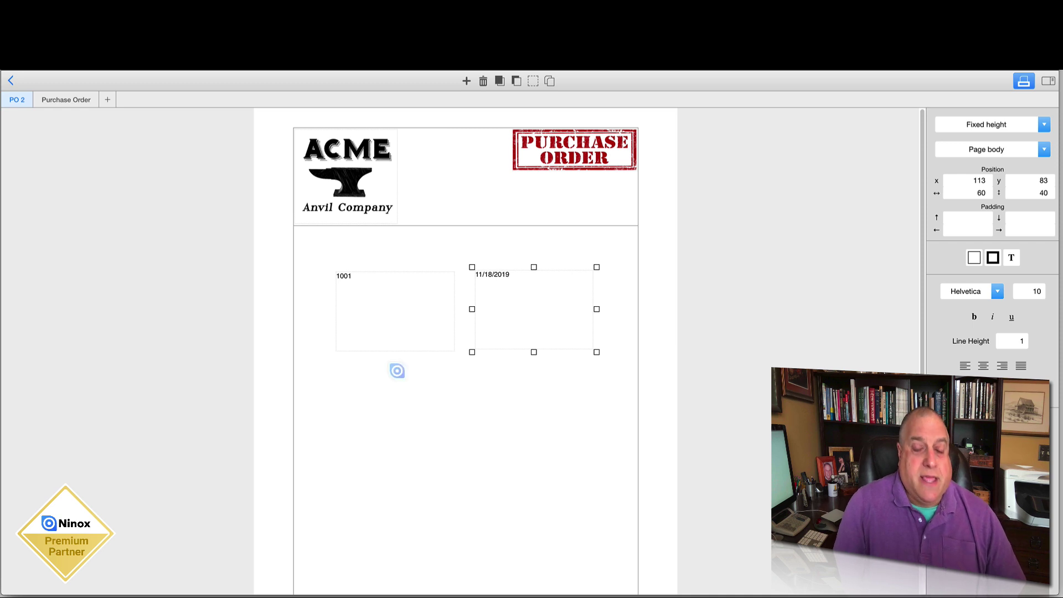
# Step: Set both the PO NUMBER and PO DATE fields to Auto height
pyautogui.click(396, 369)
pyautogui.click(396, 330)
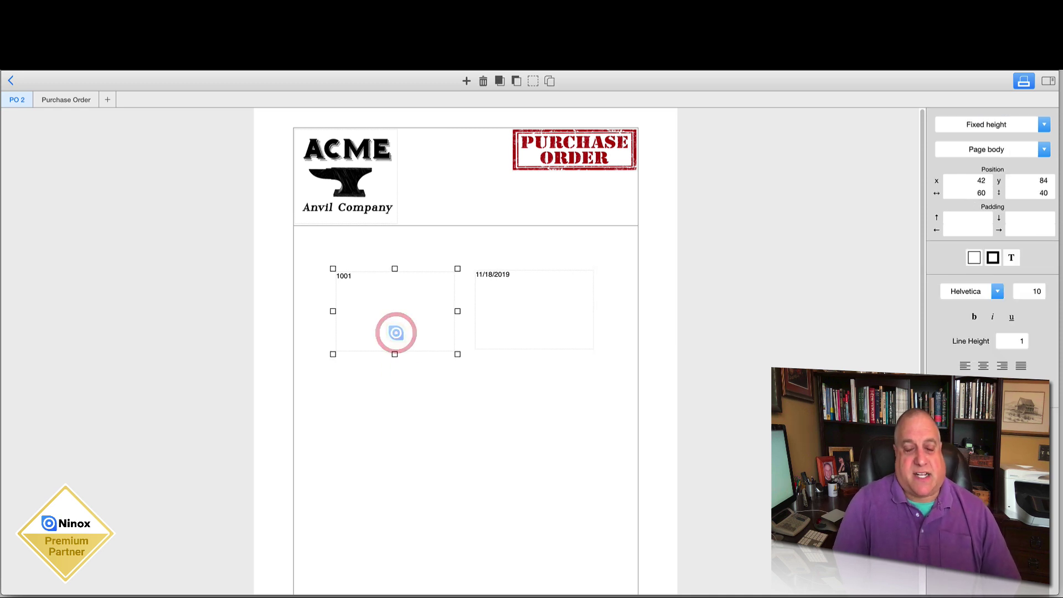
pyautogui.click(1044, 124)
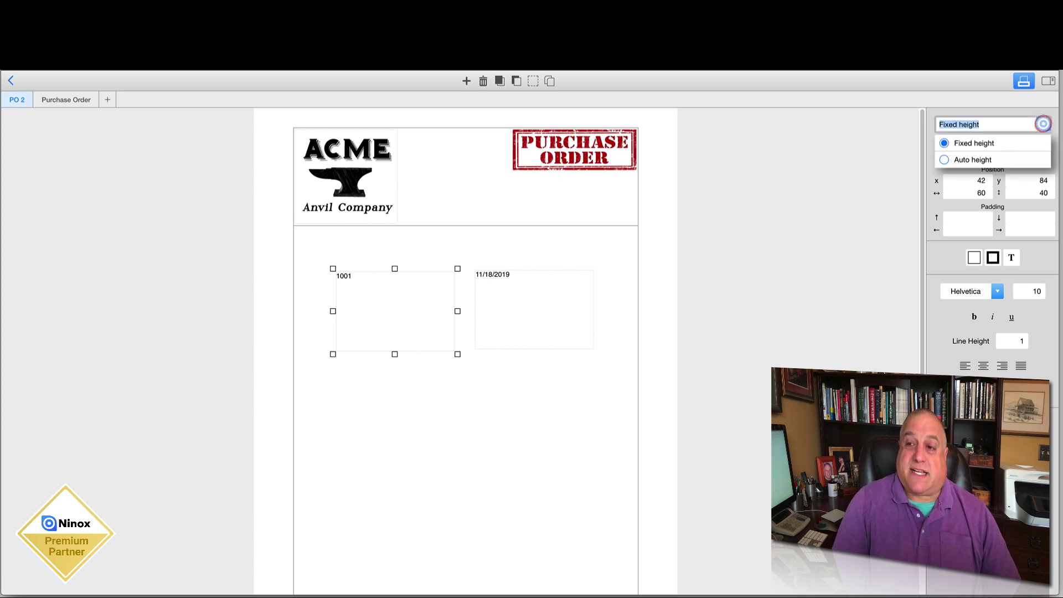
pyautogui.click(973, 158)
pyautogui.click(536, 301)
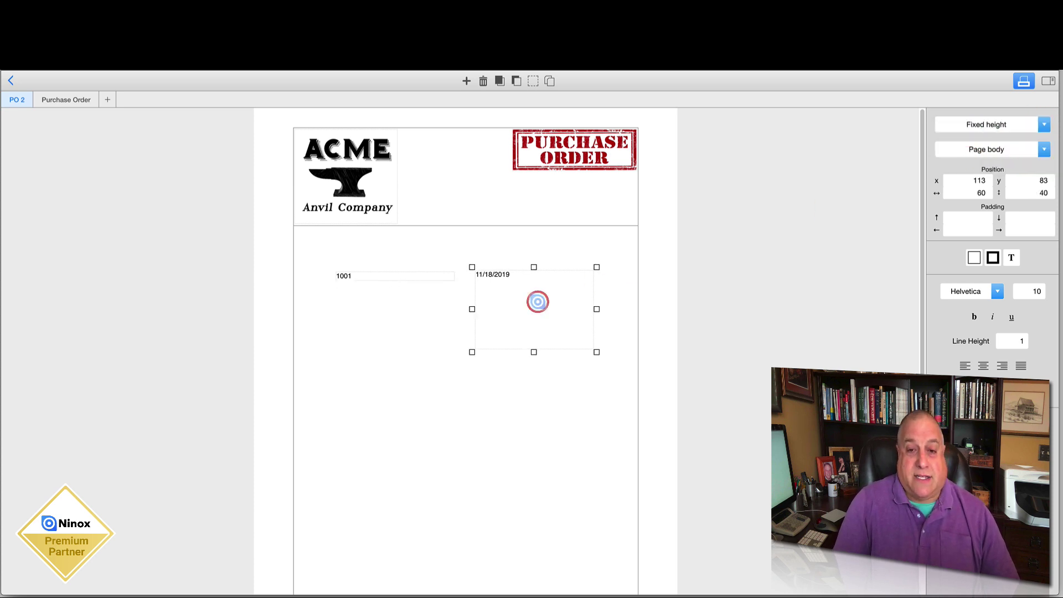
pyautogui.click(1002, 126)
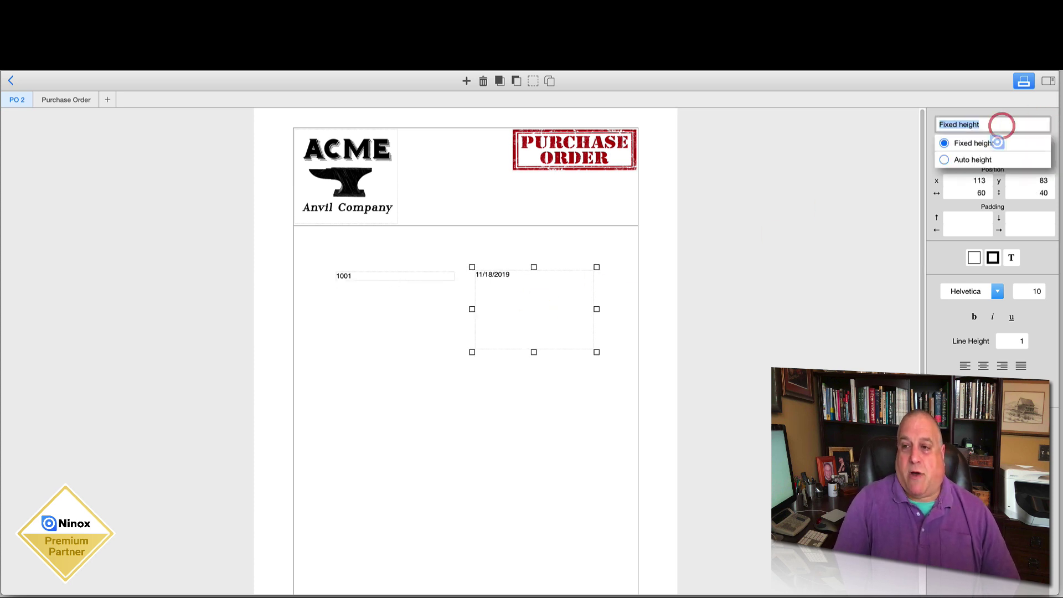
pyautogui.click(952, 157)
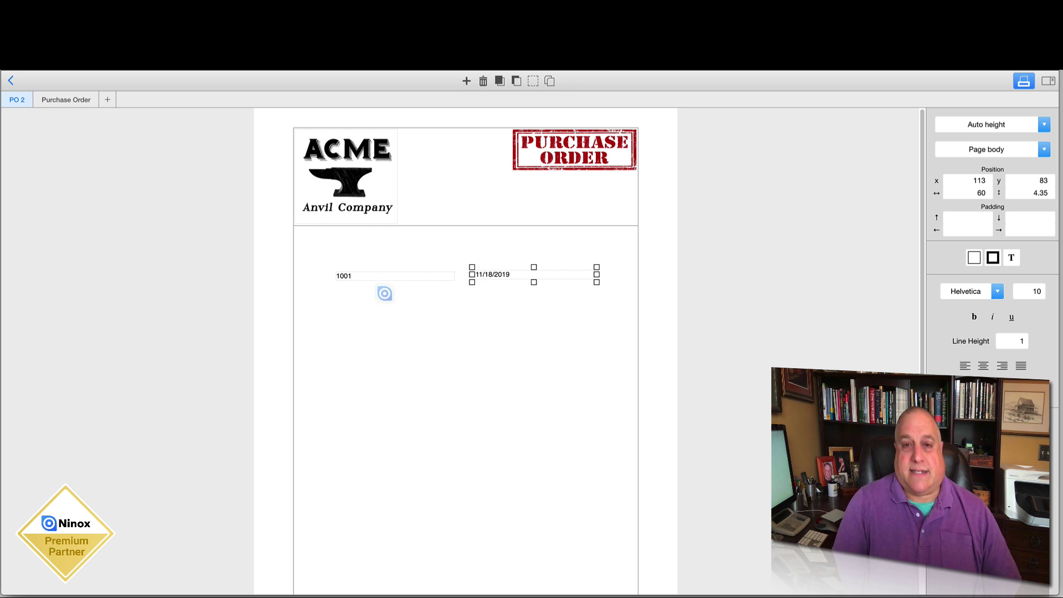
# Step: Narrow the PO NUMBER field to a width of about 25 and the PO DATE field to about 21
pyautogui.click(386, 275)
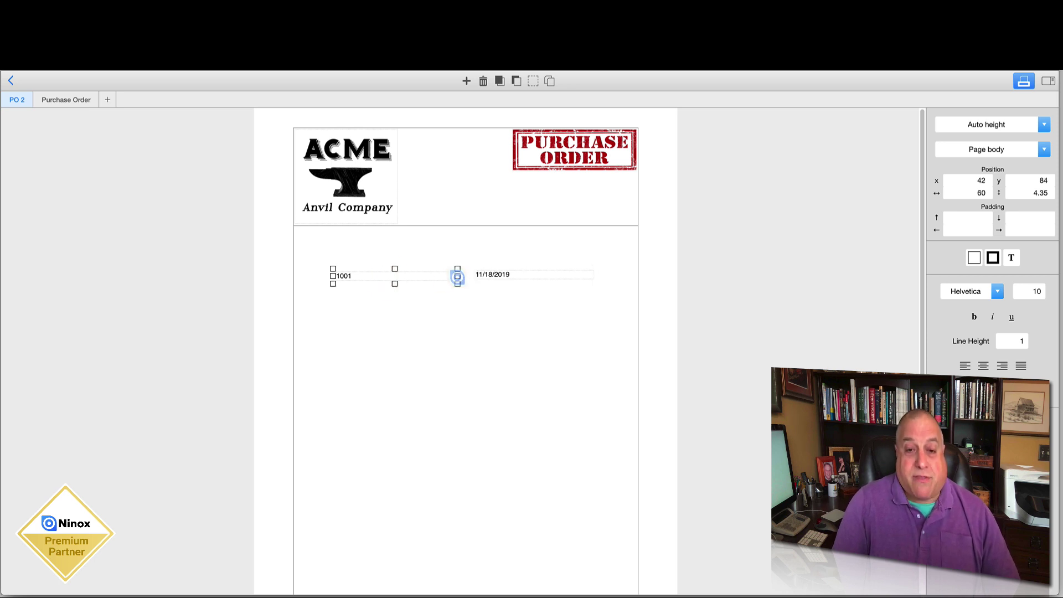
pyautogui.moveTo(458, 275); pyautogui.dragTo(367, 283)
pyautogui.click(522, 274)
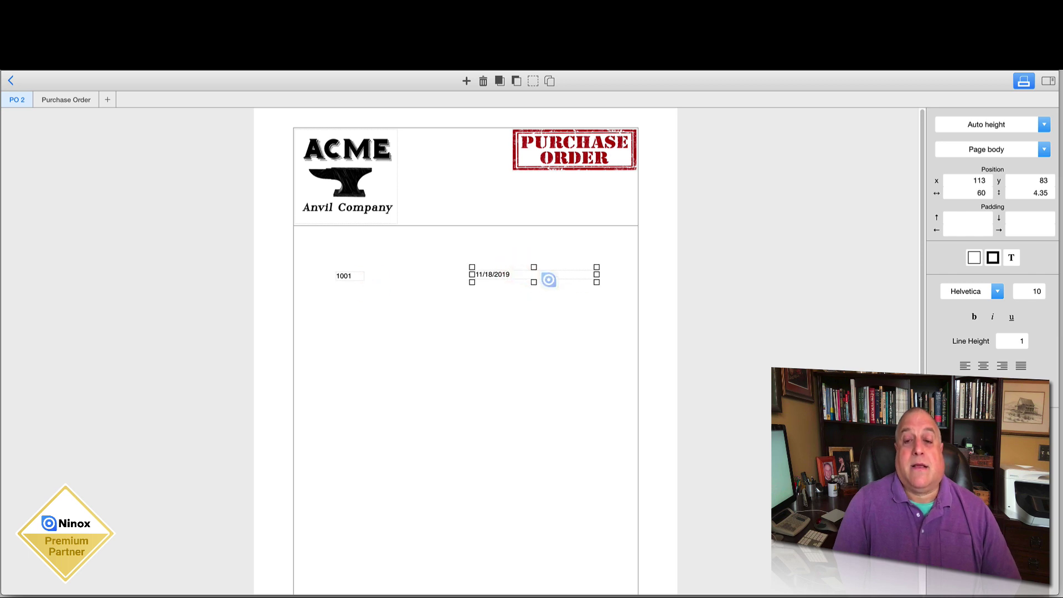
pyautogui.click(570, 296)
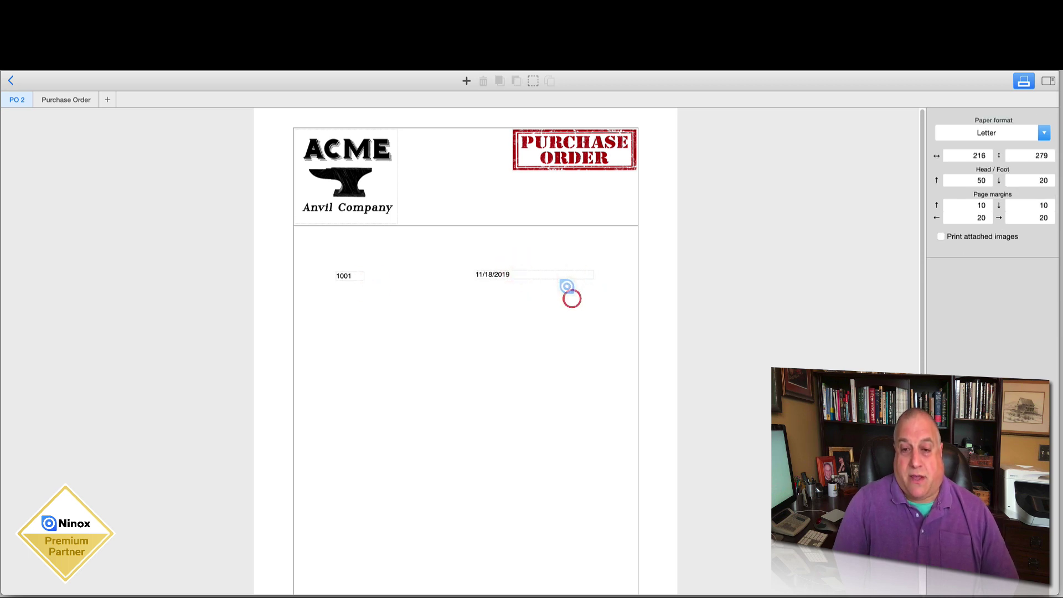
pyautogui.click(565, 273)
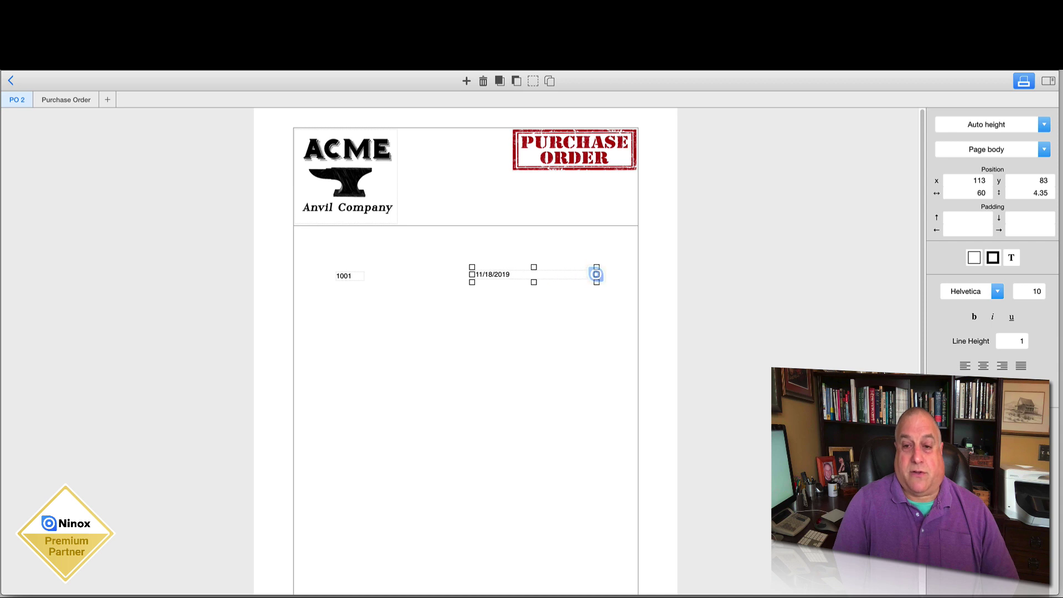
pyautogui.moveTo(597, 274); pyautogui.dragTo(521, 274)
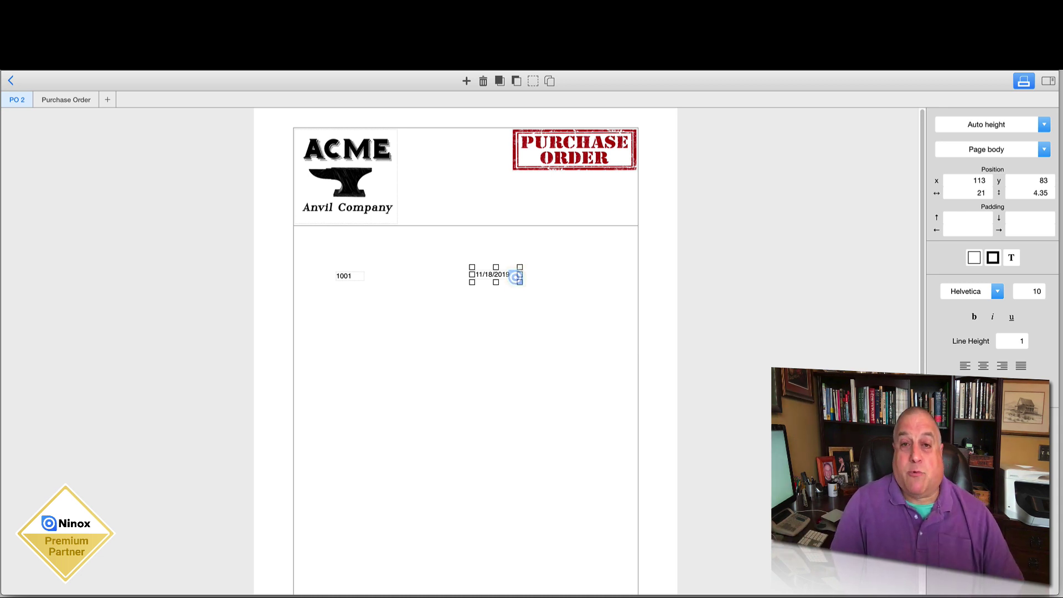
pyautogui.click(344, 276)
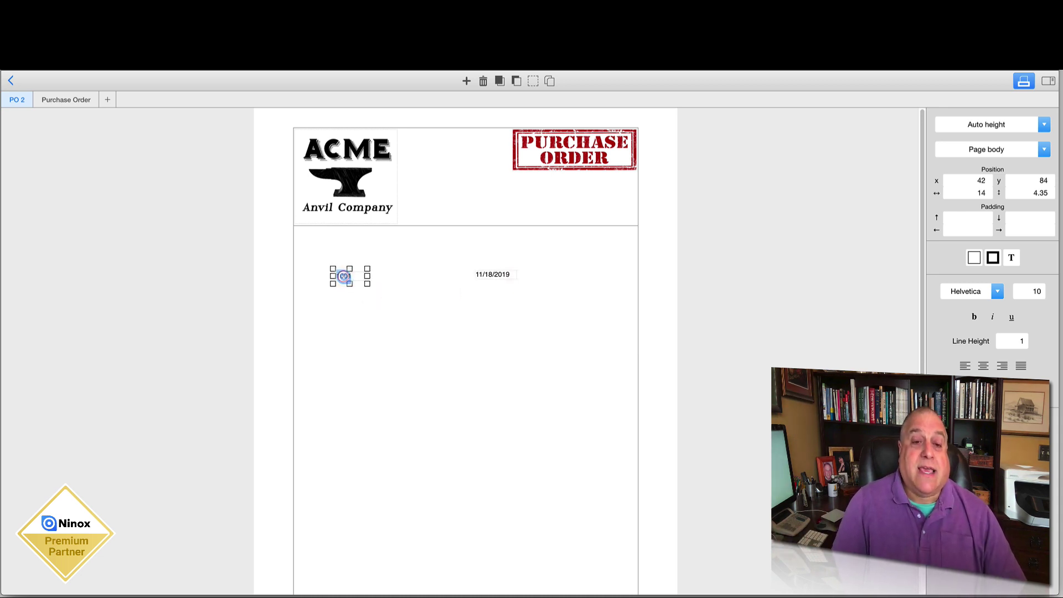
pyautogui.moveTo(367, 276); pyautogui.dragTo(388, 276)
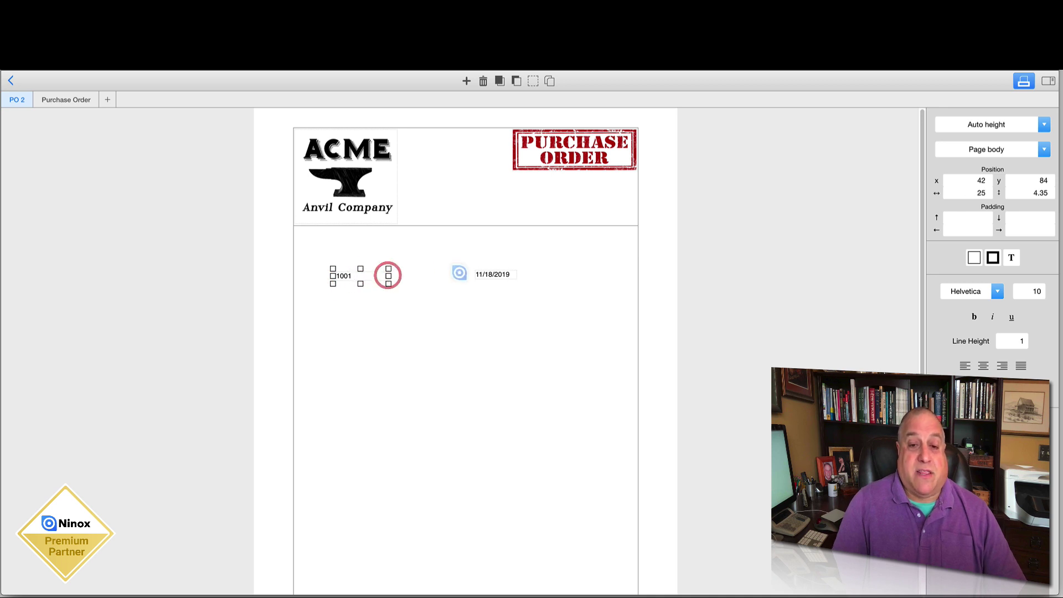
# Step: Place the PO DATE field directly beneath PO NUMBER at about x 42, y 96, and widen it to about 25
pyautogui.moveTo(487, 274); pyautogui.dragTo(361, 300)
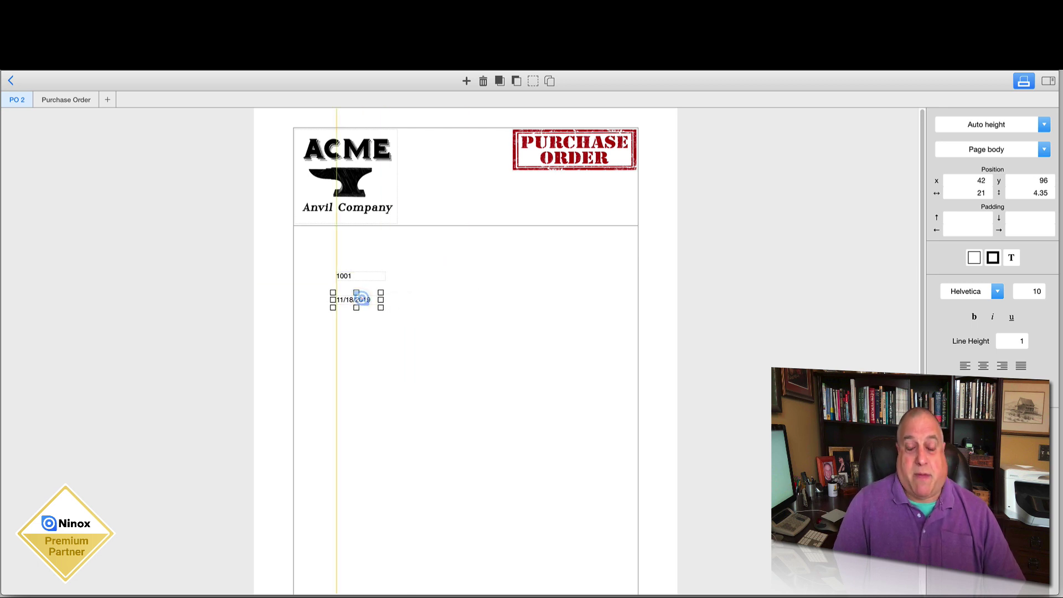
pyautogui.moveTo(361, 299); pyautogui.dragTo(389, 300)
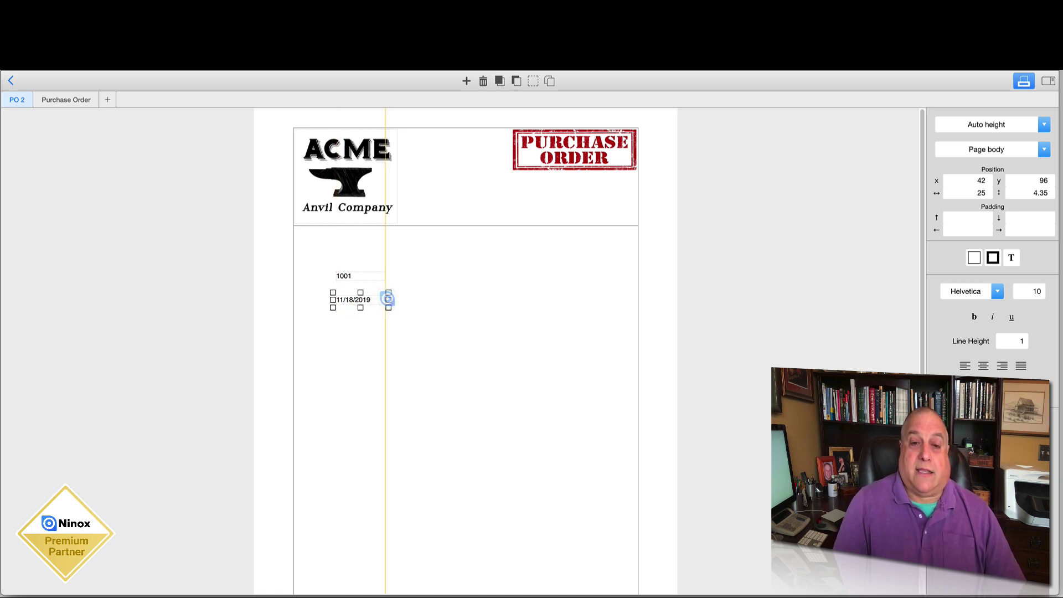
pyautogui.click(381, 343)
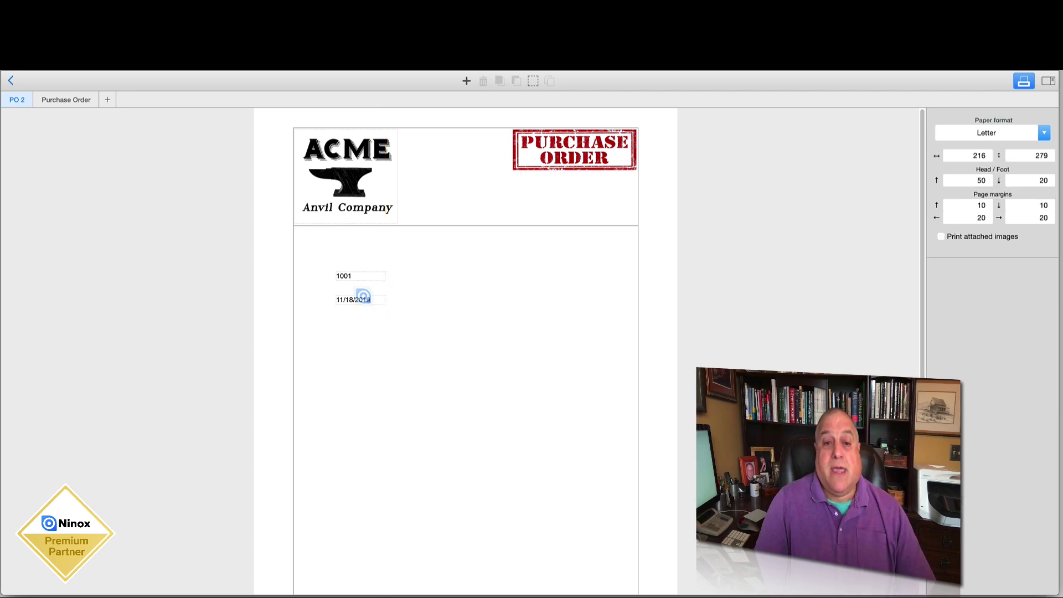
# Step: Center the text horizontally in both the PO NUMBER and PO DATE fields
pyautogui.click(365, 274)
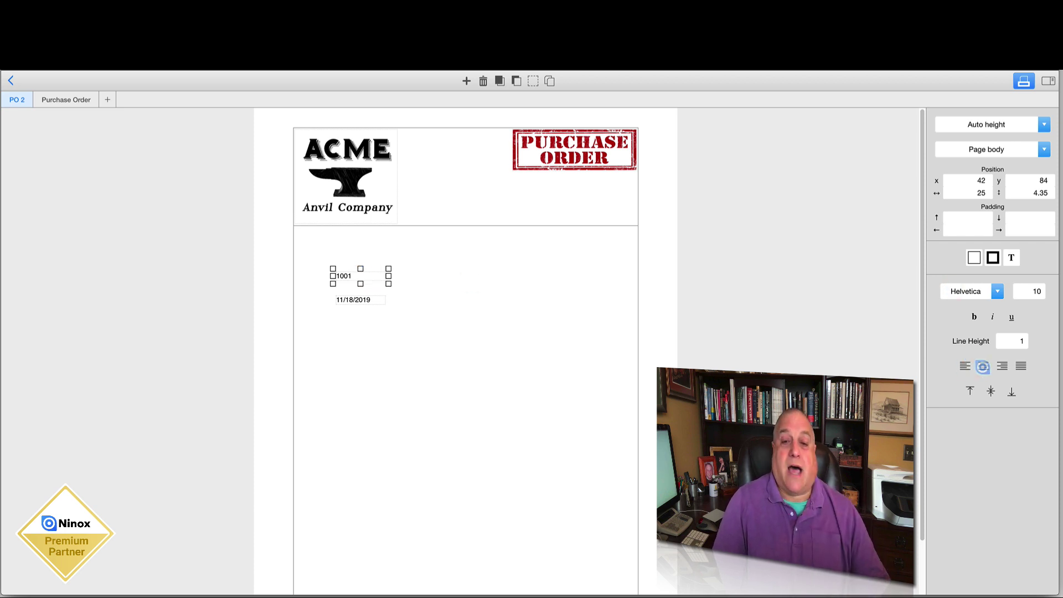
pyautogui.click(368, 299)
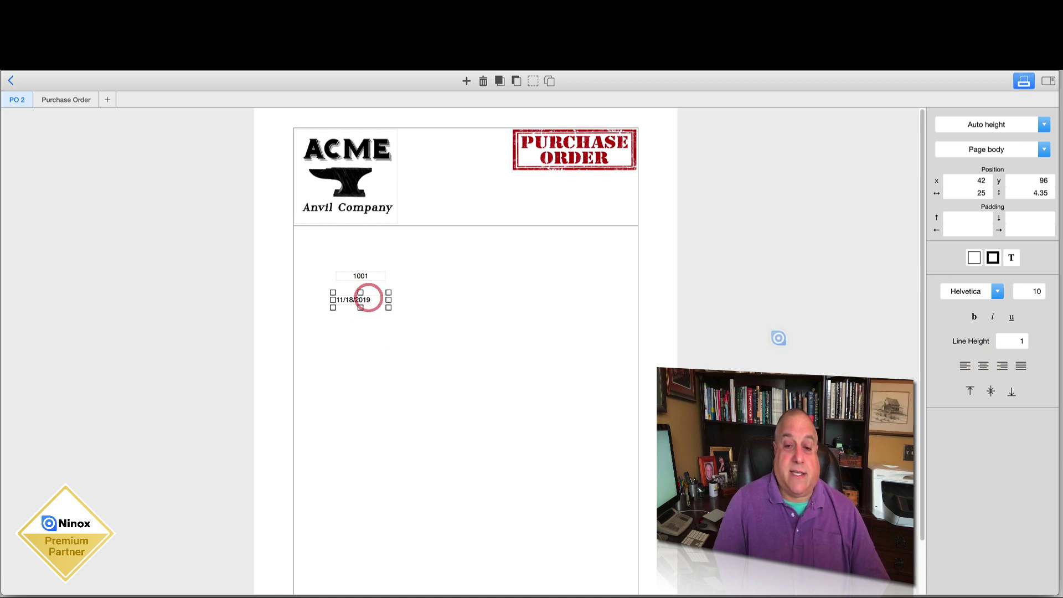
pyautogui.click(983, 366)
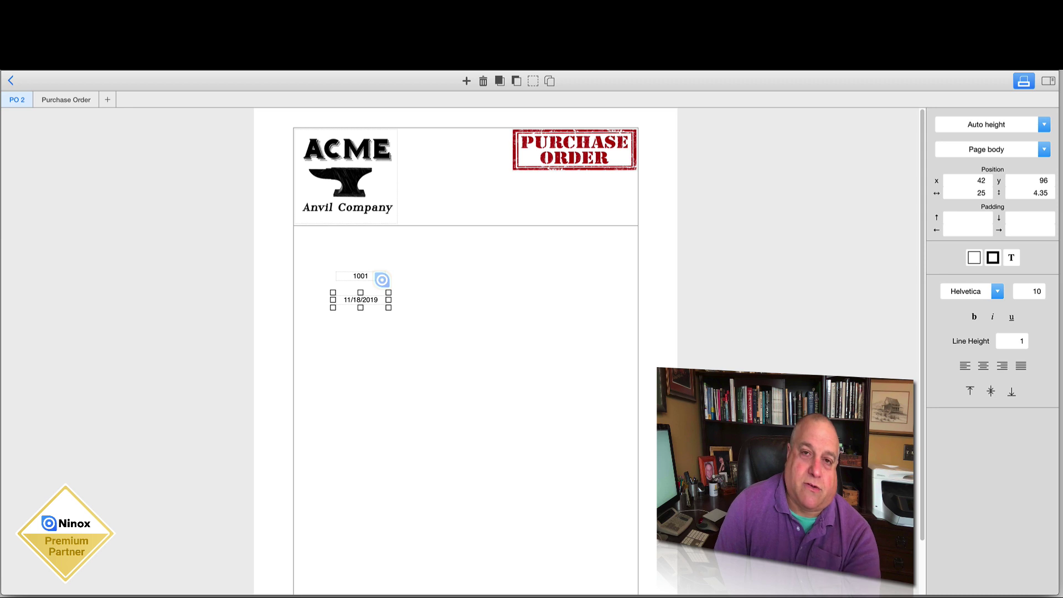
pyautogui.click(371, 351)
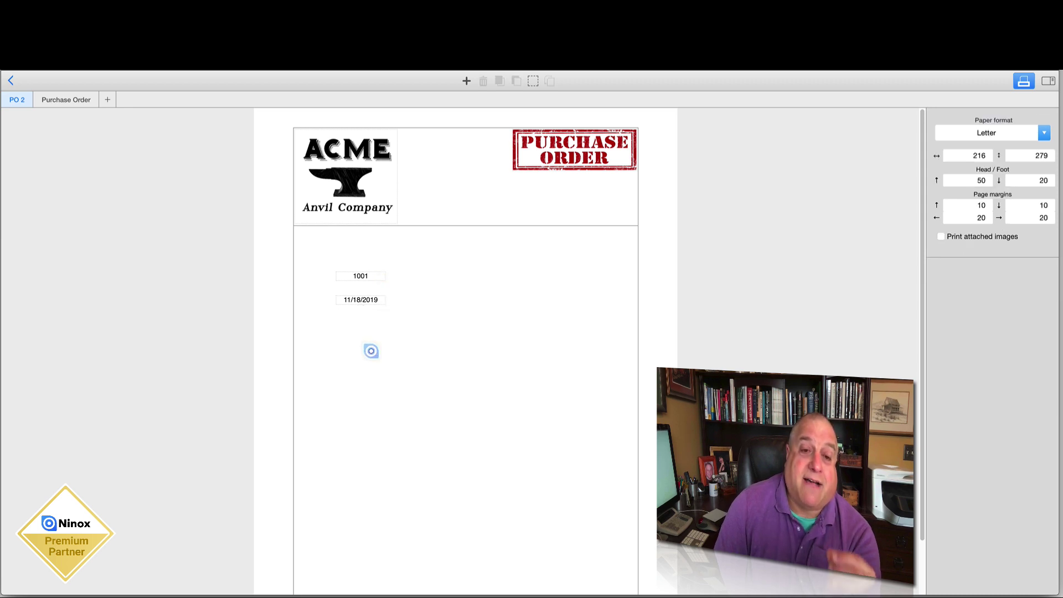
pyautogui.click(465, 81)
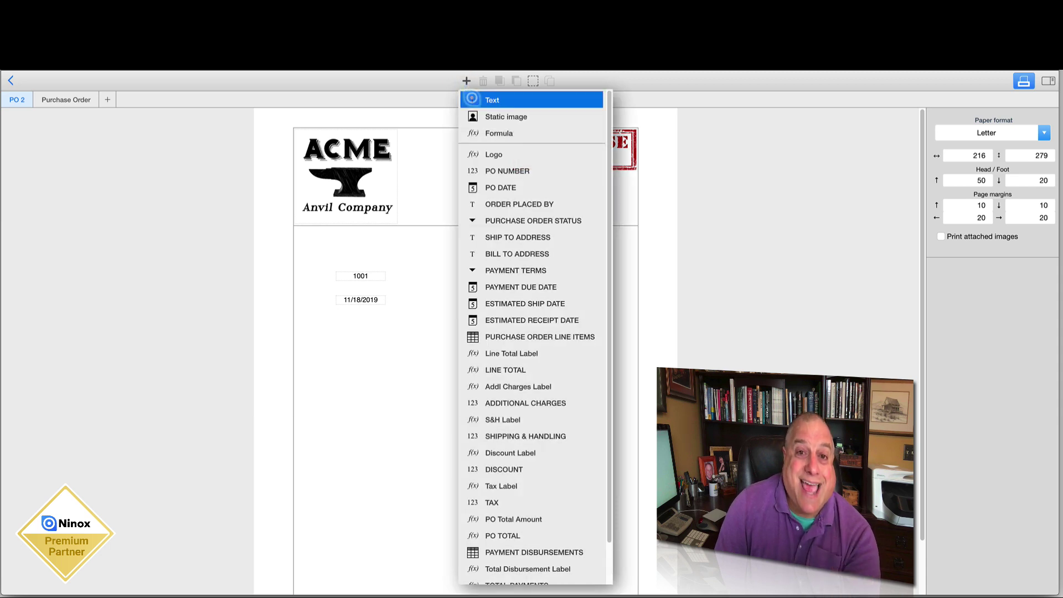
pyautogui.click(472, 100)
pyautogui.moveTo(439, 349); pyautogui.dragTo(458, 351)
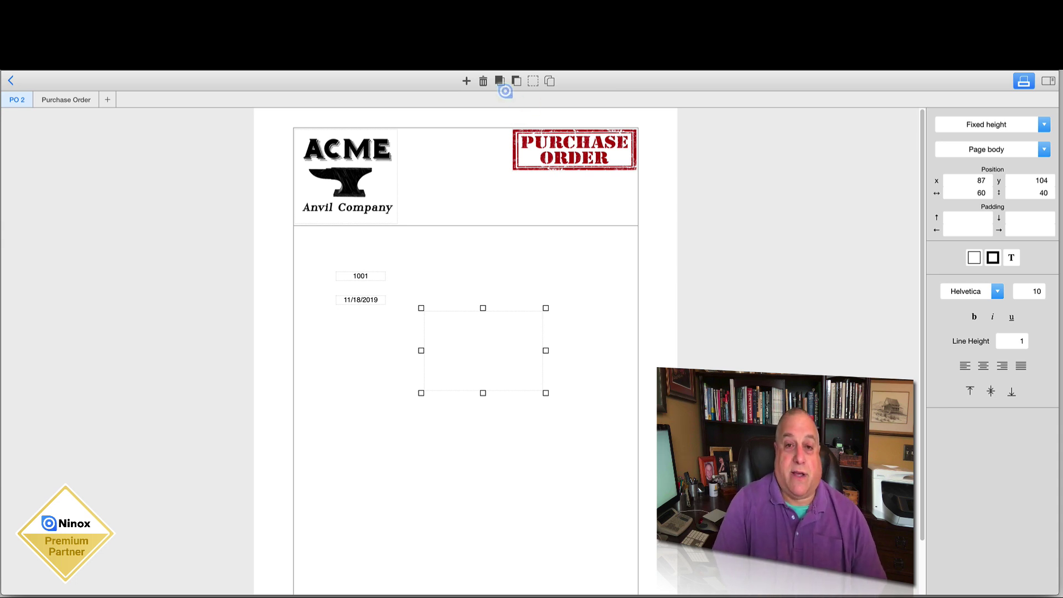
pyautogui.click(483, 81)
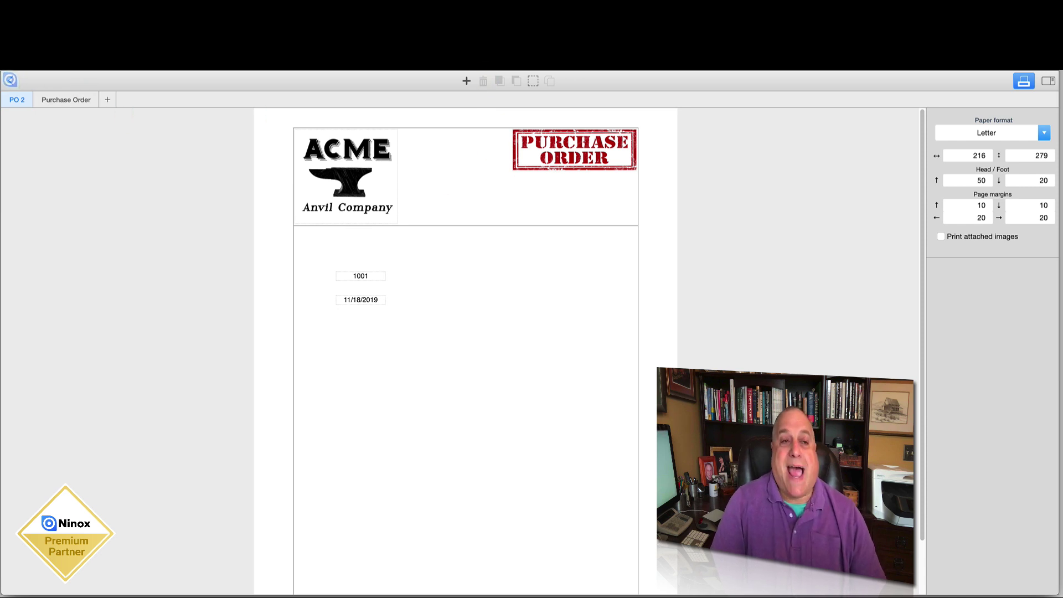
# Step: Save the PO 2 layout and check the PO NUMBER field's name in its settings on the Purchase Order form
pyautogui.click(10, 79)
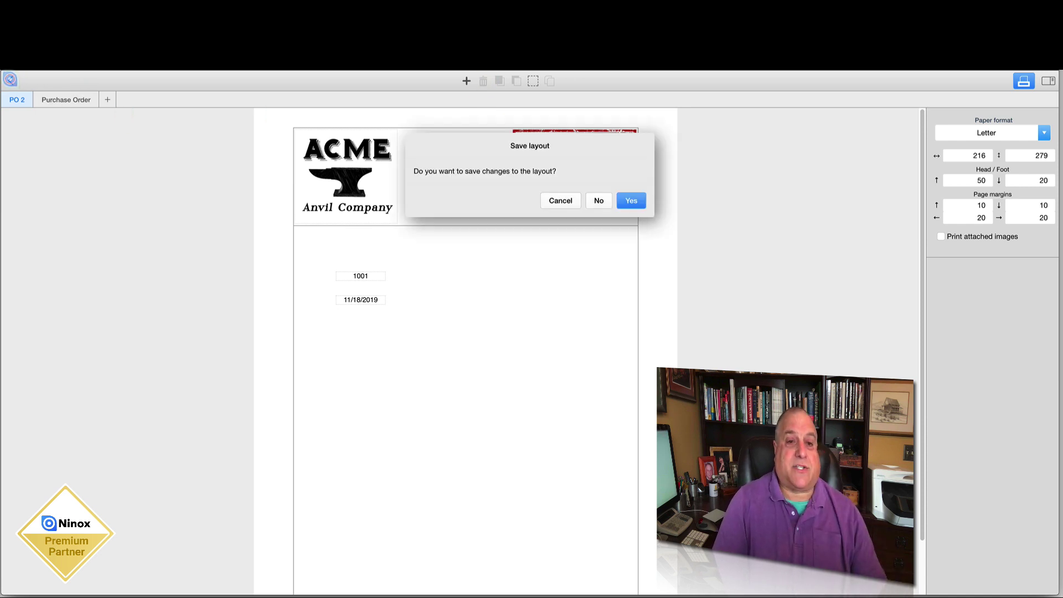
pyautogui.click(631, 199)
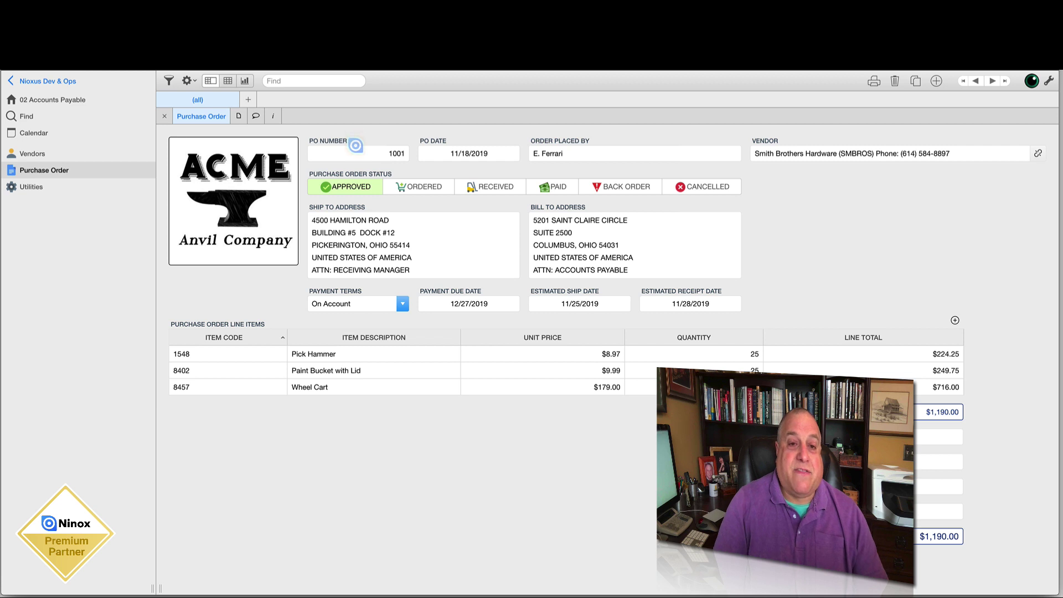
pyautogui.click(1048, 80)
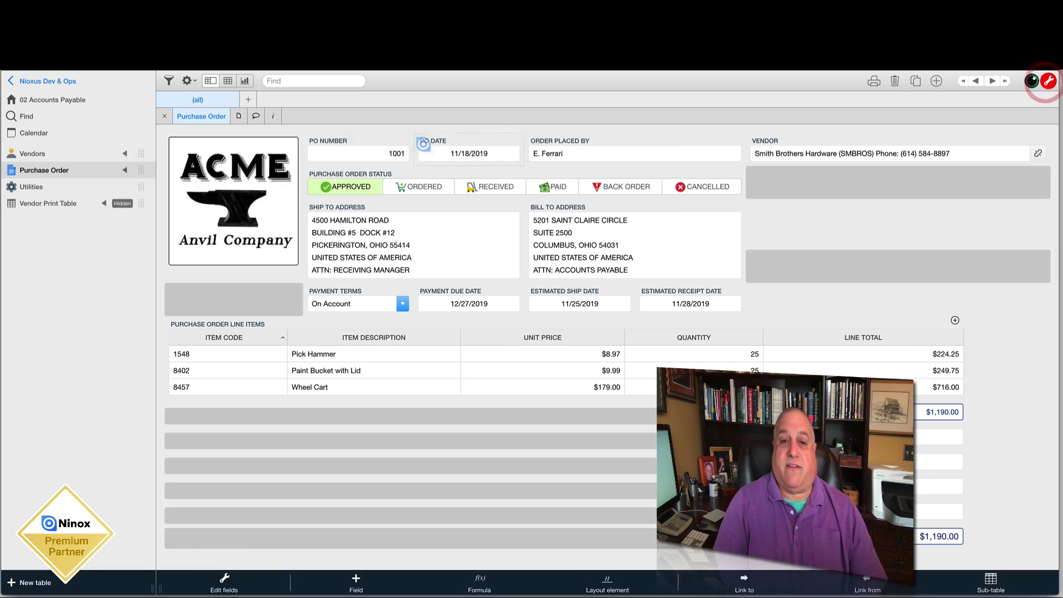
pyautogui.click(355, 149)
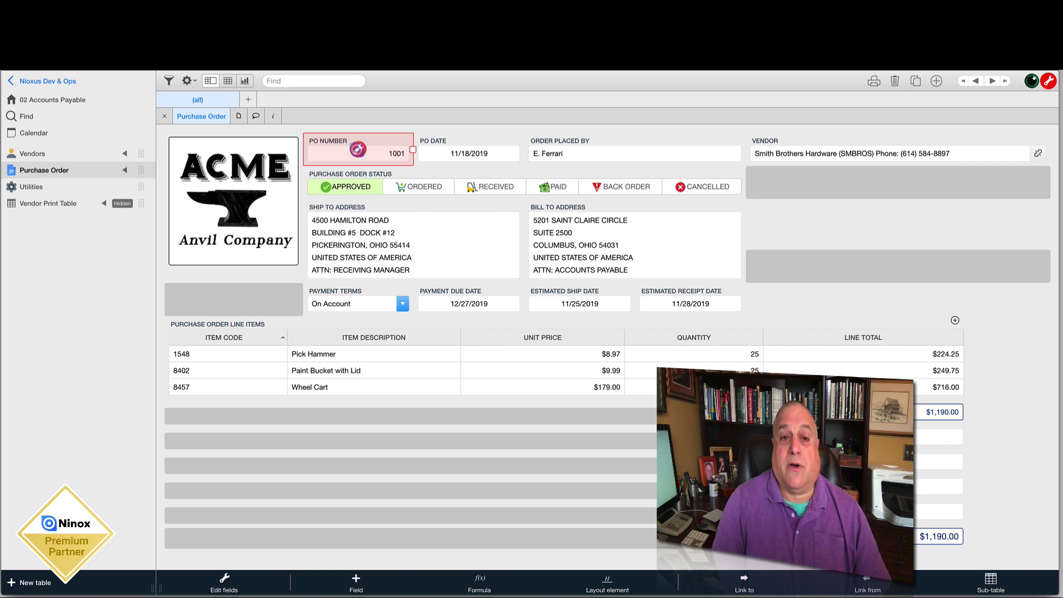
pyautogui.doubleClick(357, 149)
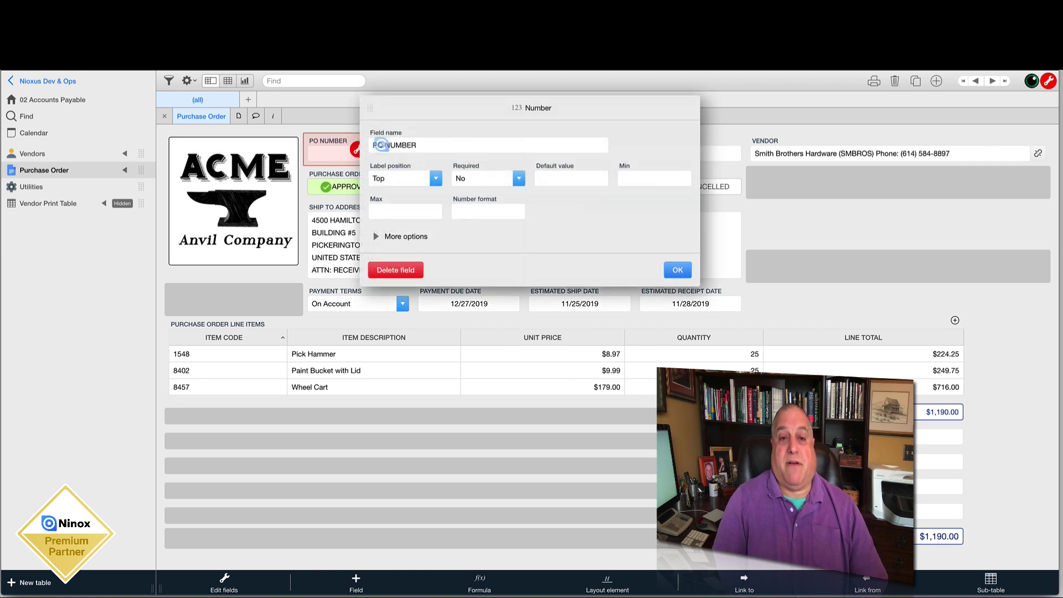
pyautogui.click(672, 271)
pyautogui.click(1048, 81)
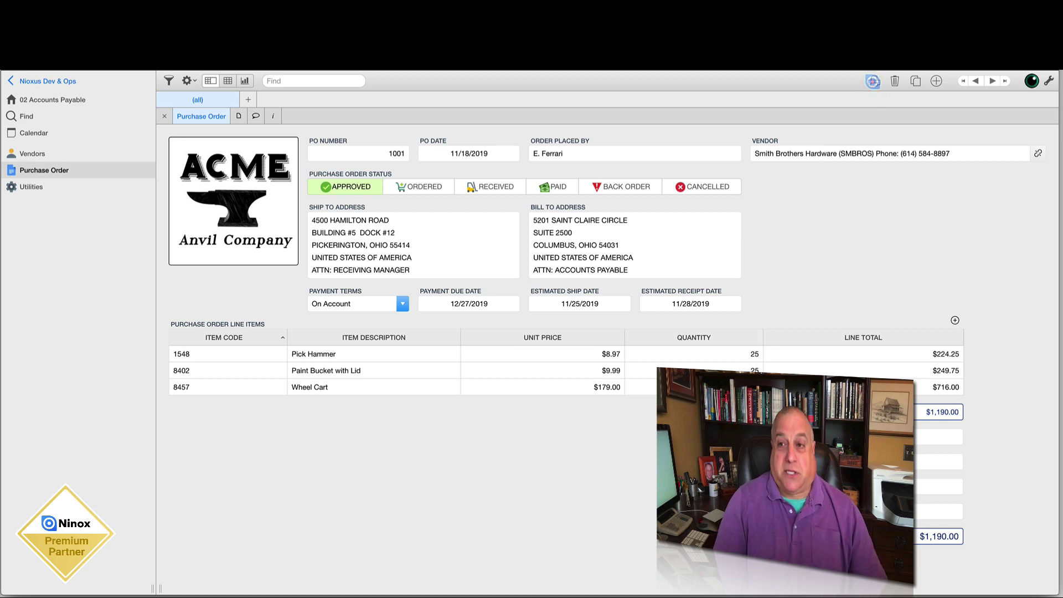
# Step: Reopen the PO 2 print layout and add the text PURCHASE ORDER # to the page body at about x 92, y 104, with Auto height
pyautogui.click(873, 80)
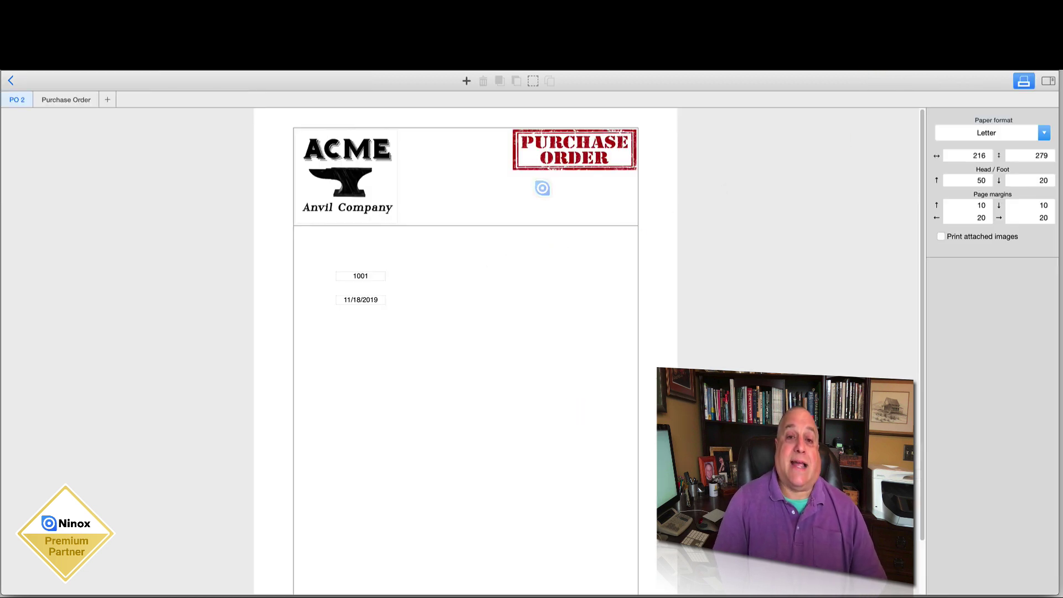
pyautogui.click(466, 81)
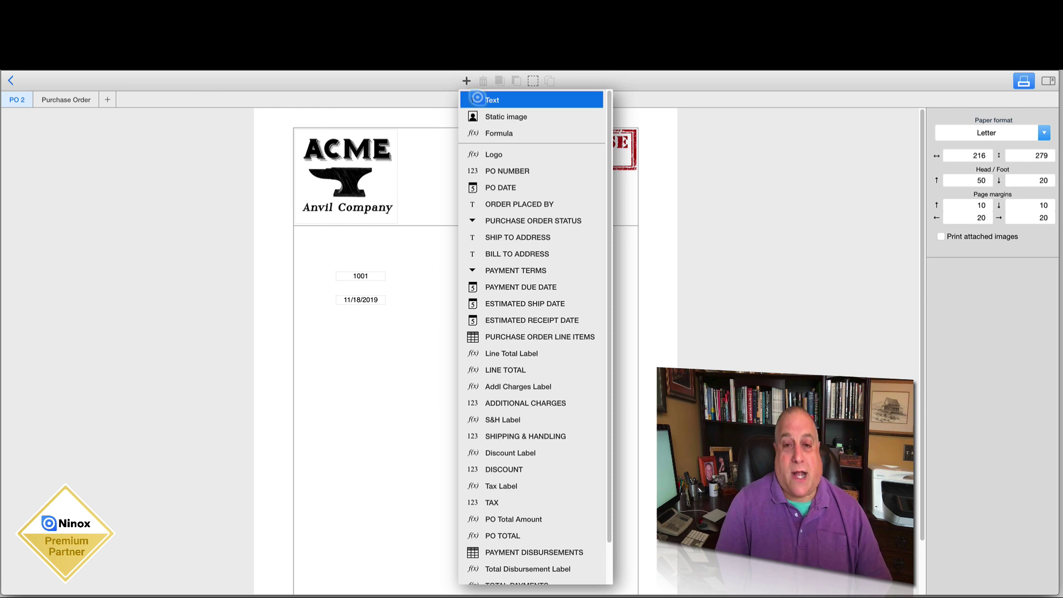
pyautogui.click(476, 98)
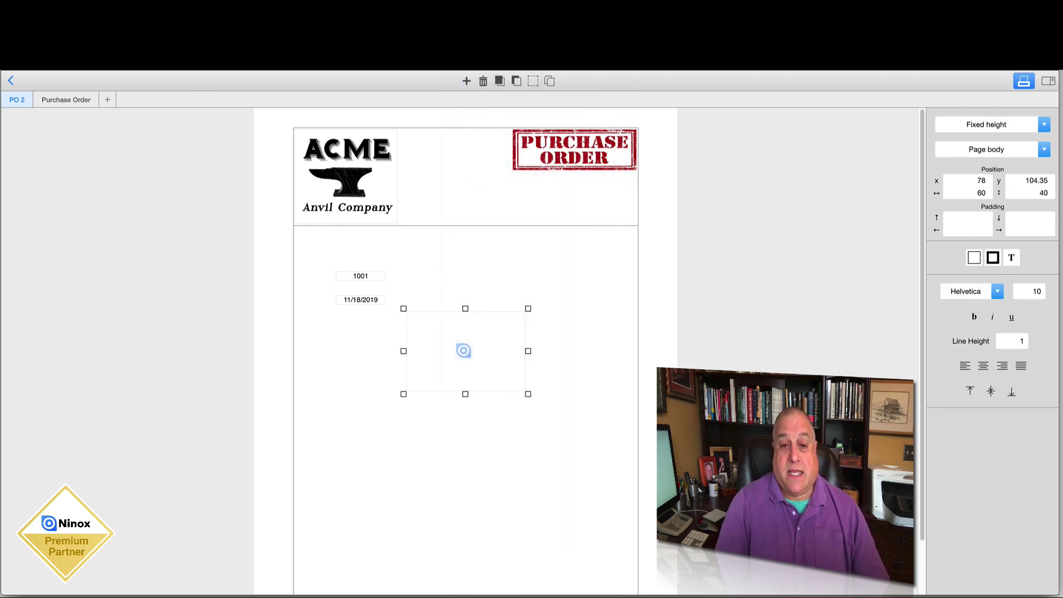
pyautogui.click(464, 351)
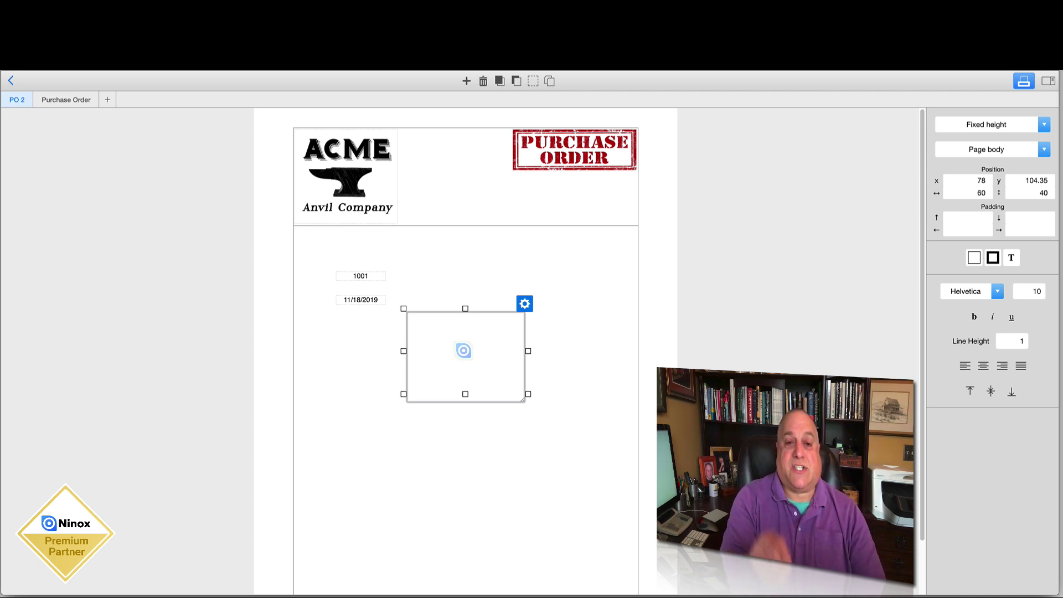
pyautogui.write('PURCHASE ORDER #')
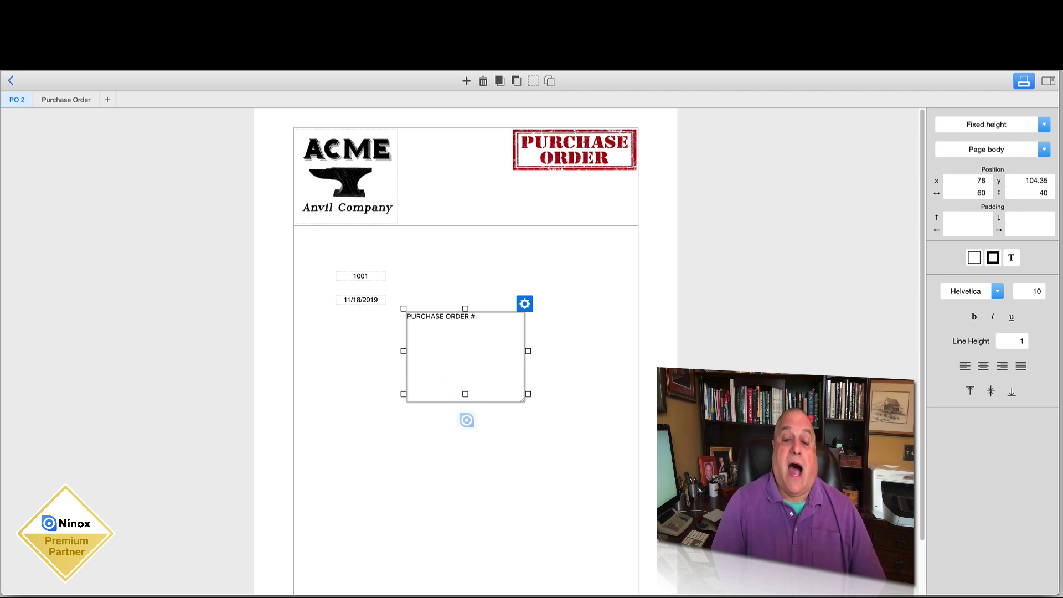
pyautogui.click(467, 421)
pyautogui.click(463, 352)
pyautogui.press('super+z')
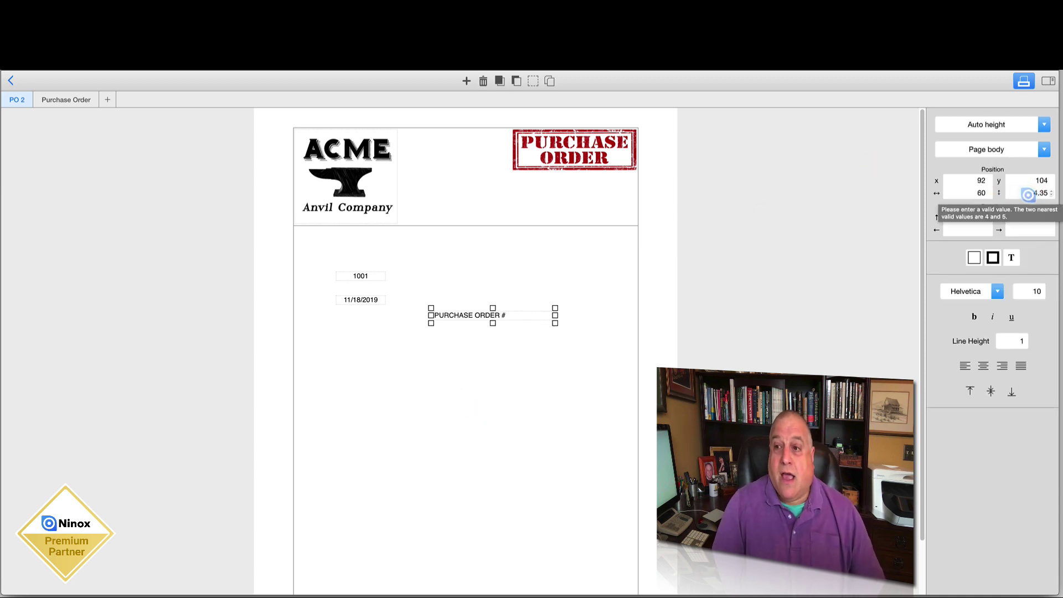
# Step: Give the PURCHASE ORDER # text a Fixed height of 15 and center it horizontally and vertically in its box
pyautogui.click(1052, 191)
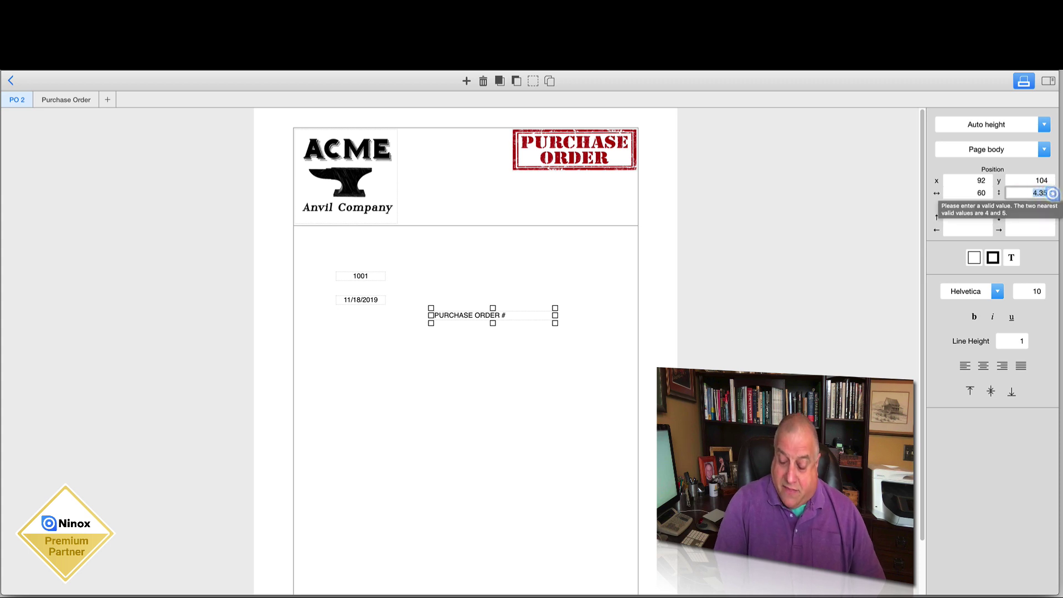
pyautogui.click(520, 372)
pyautogui.click(521, 315)
pyautogui.click(1049, 192)
pyautogui.click(1007, 127)
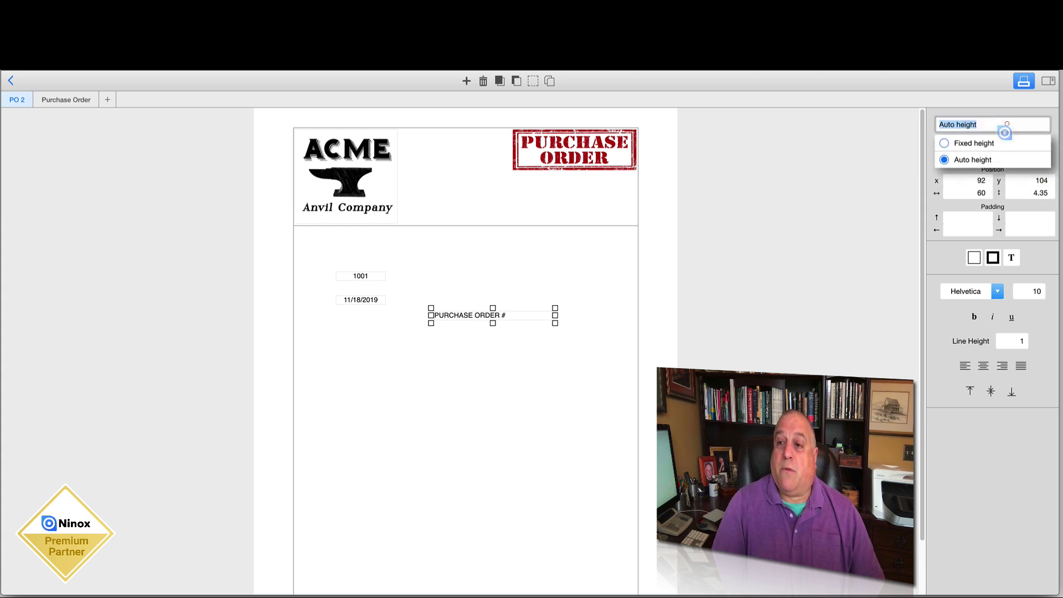
pyautogui.click(948, 141)
pyautogui.click(1029, 192)
pyautogui.write('15')
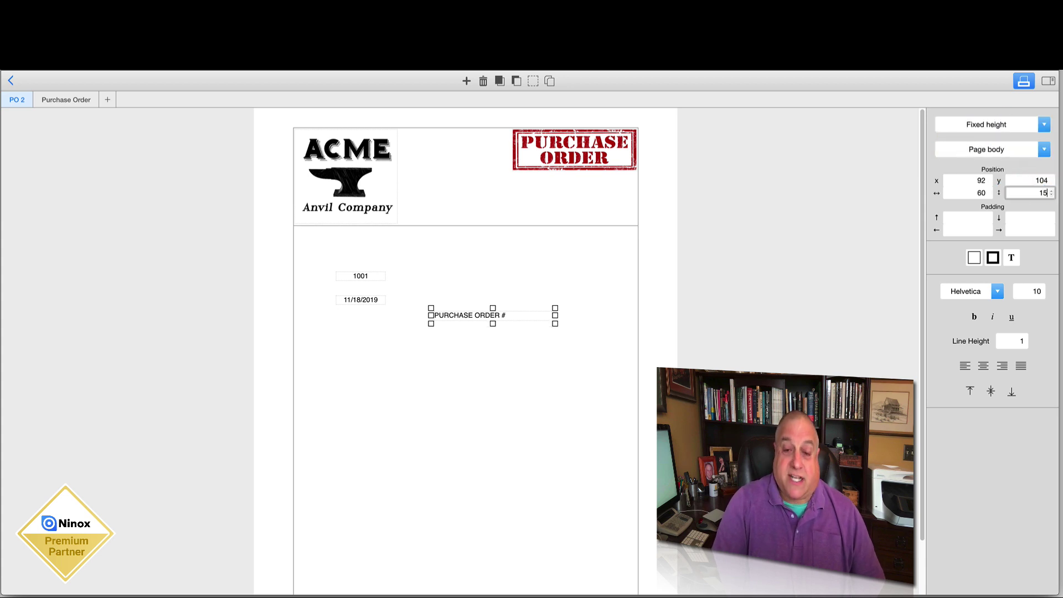
pyautogui.press('Return')
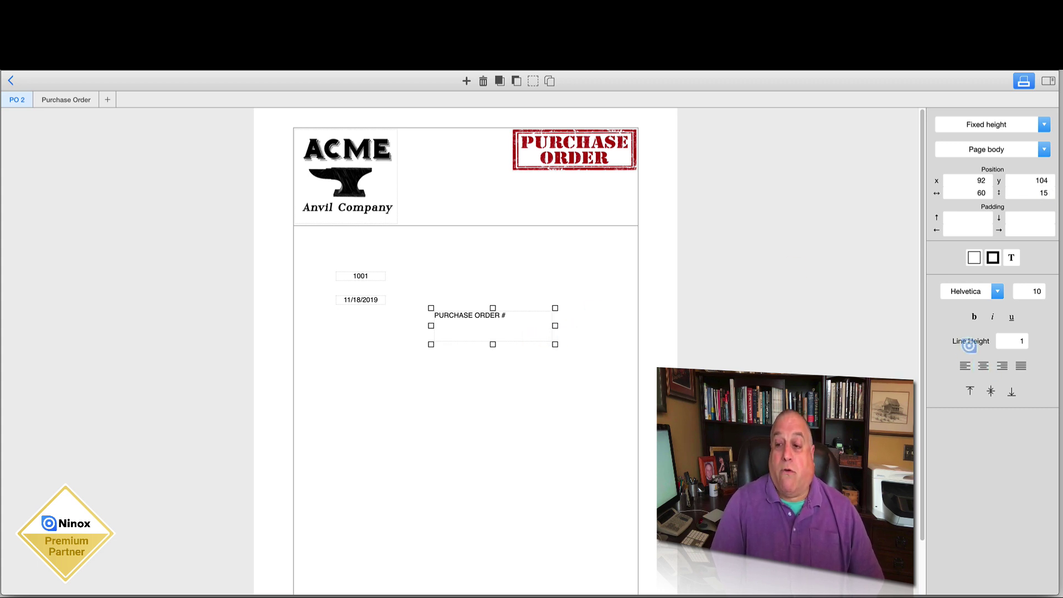
pyautogui.click(983, 366)
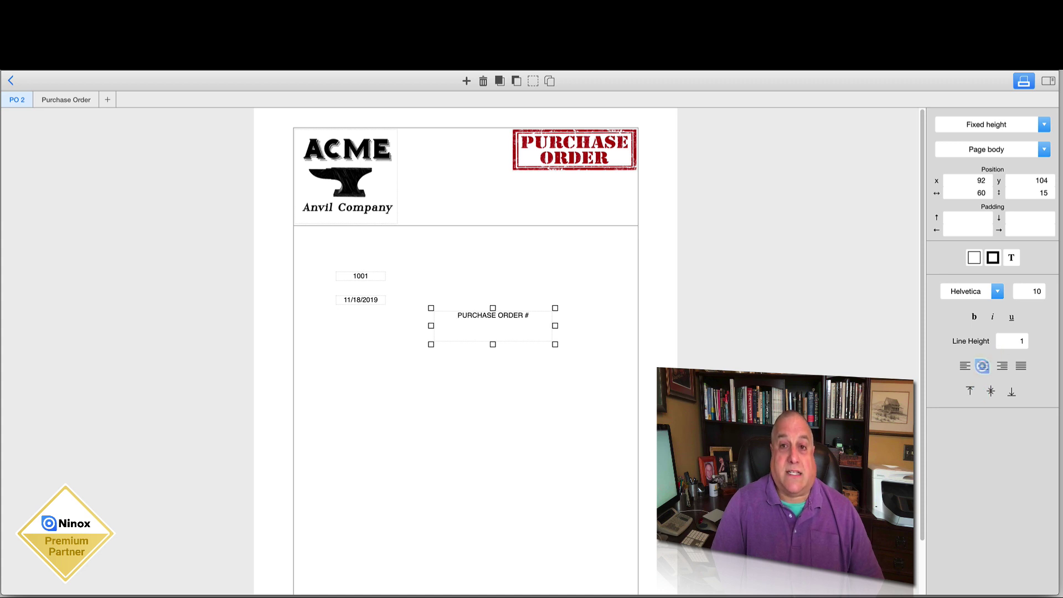
pyautogui.click(991, 391)
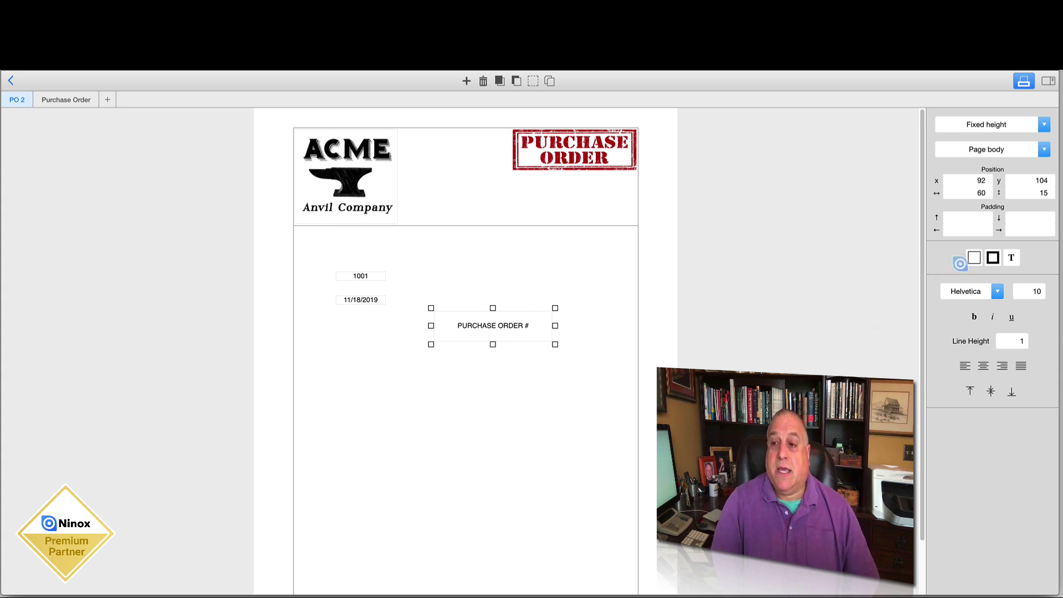
# Step: Give the PURCHASE ORDER # text box a dark red background and a black border with width 2
pyautogui.click(974, 258)
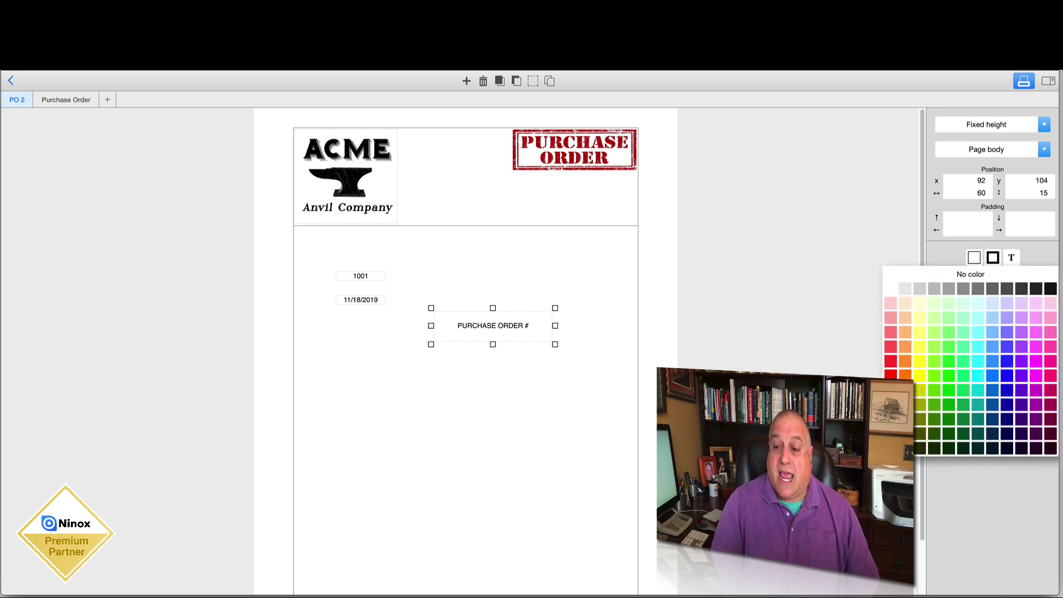
pyautogui.click(891, 404)
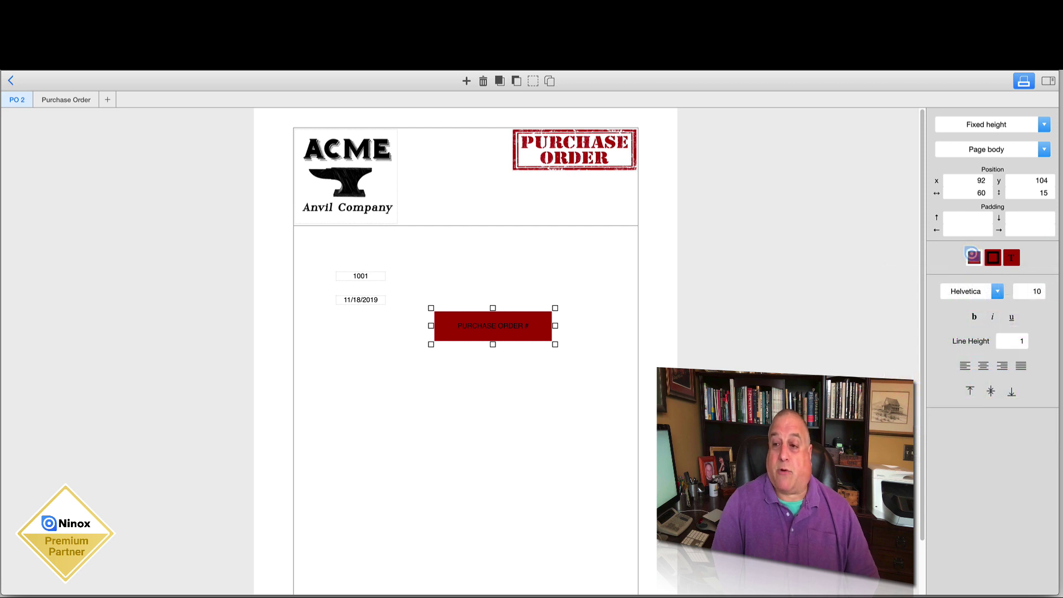
pyautogui.click(993, 257)
pyautogui.click(1018, 280)
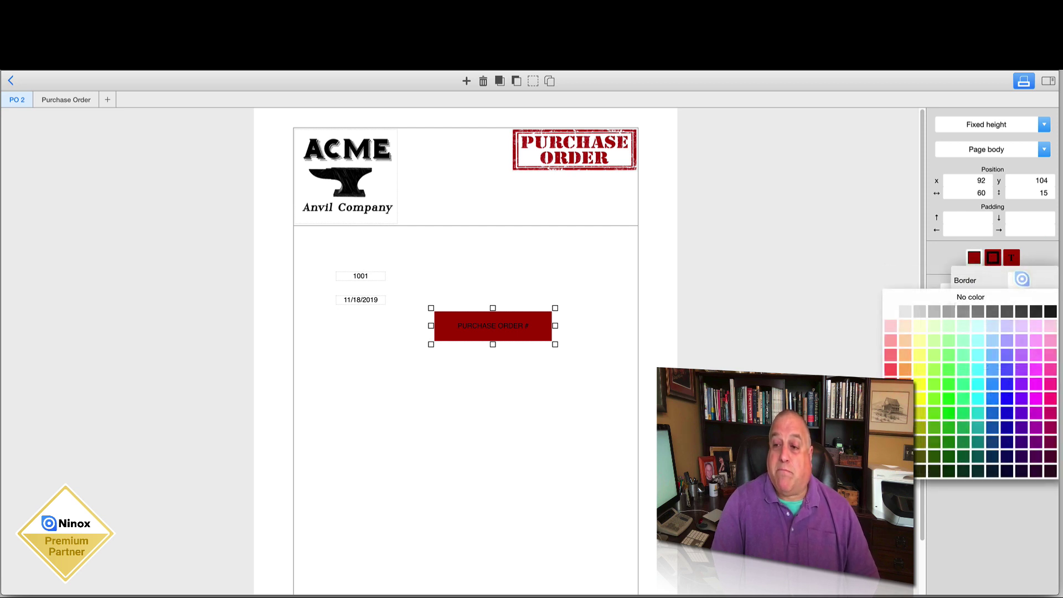
pyautogui.click(1051, 310)
pyautogui.click(1018, 304)
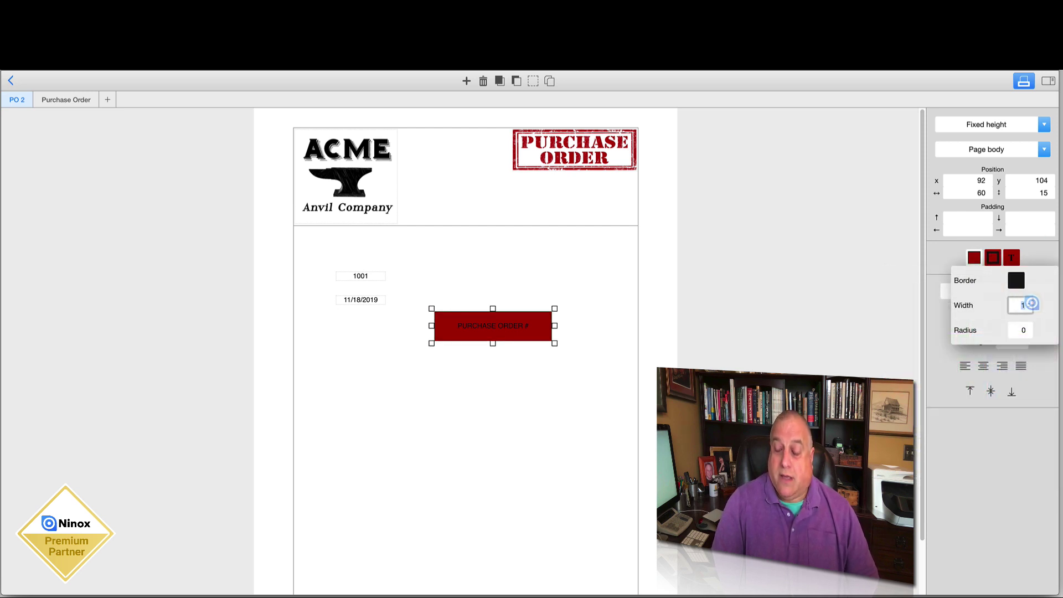
pyautogui.click(1030, 303)
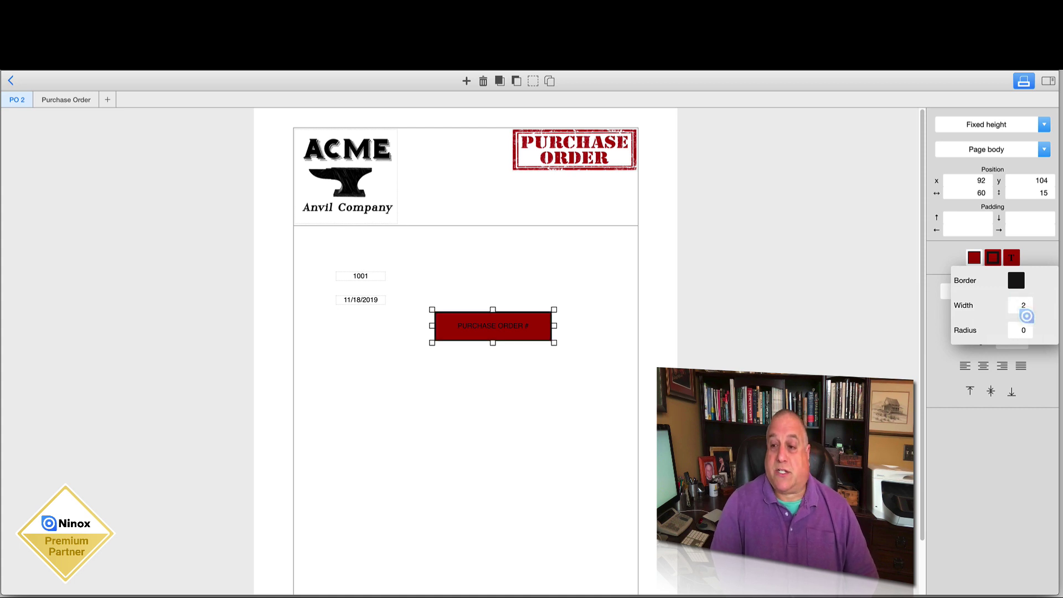
# Step: Format the PURCHASE ORDER # text in white Courier at size 14
pyautogui.click(1013, 259)
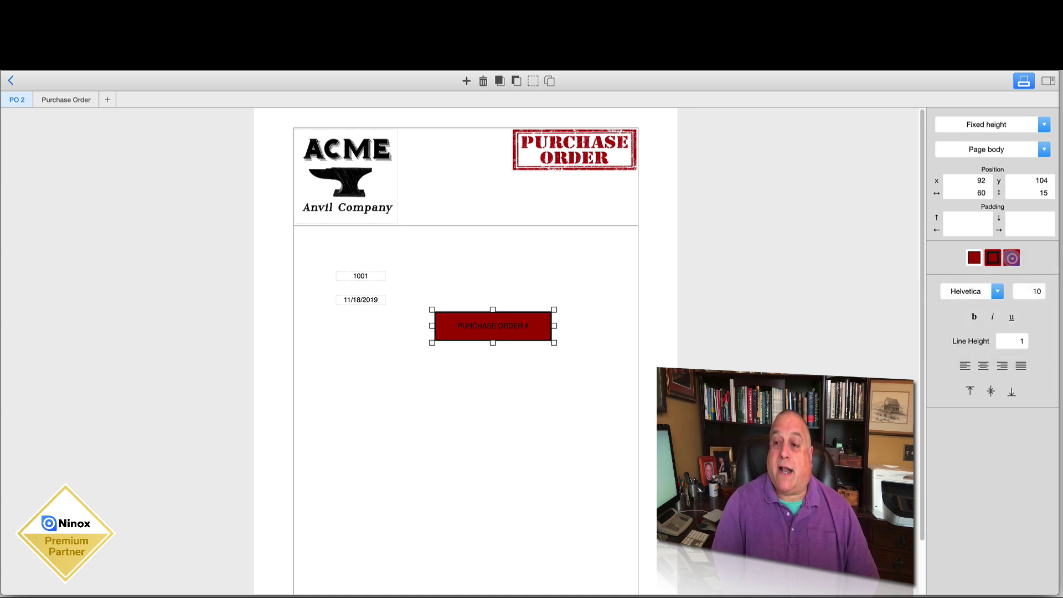
pyautogui.click(1011, 258)
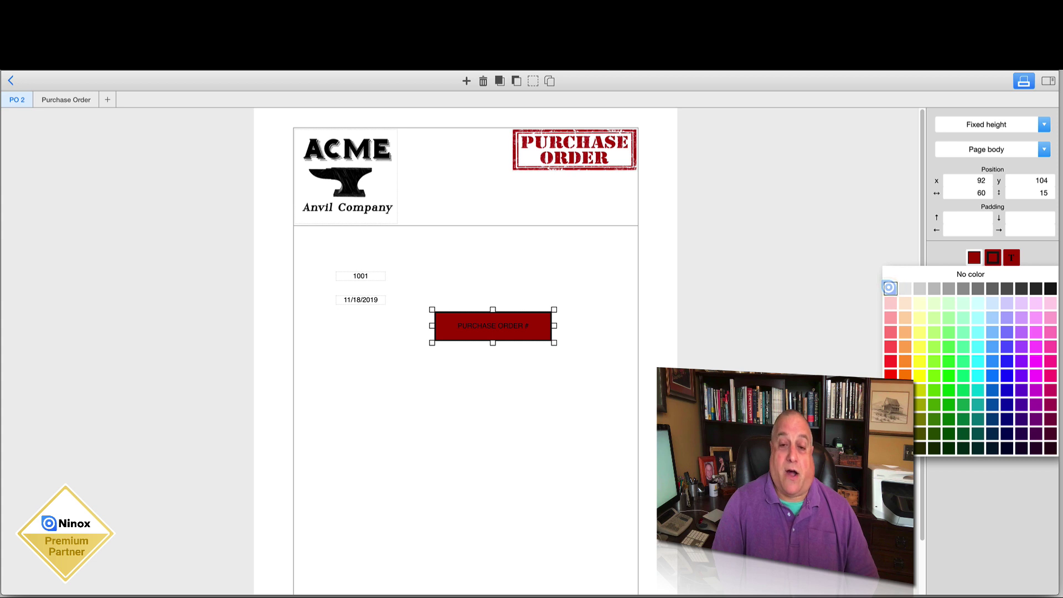
pyautogui.click(889, 287)
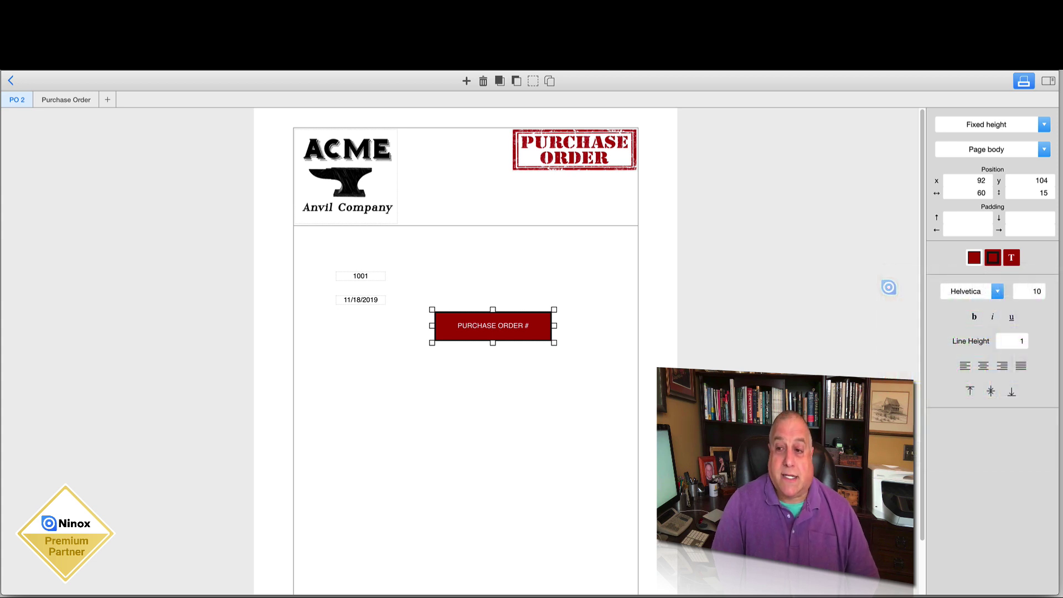
pyautogui.click(963, 290)
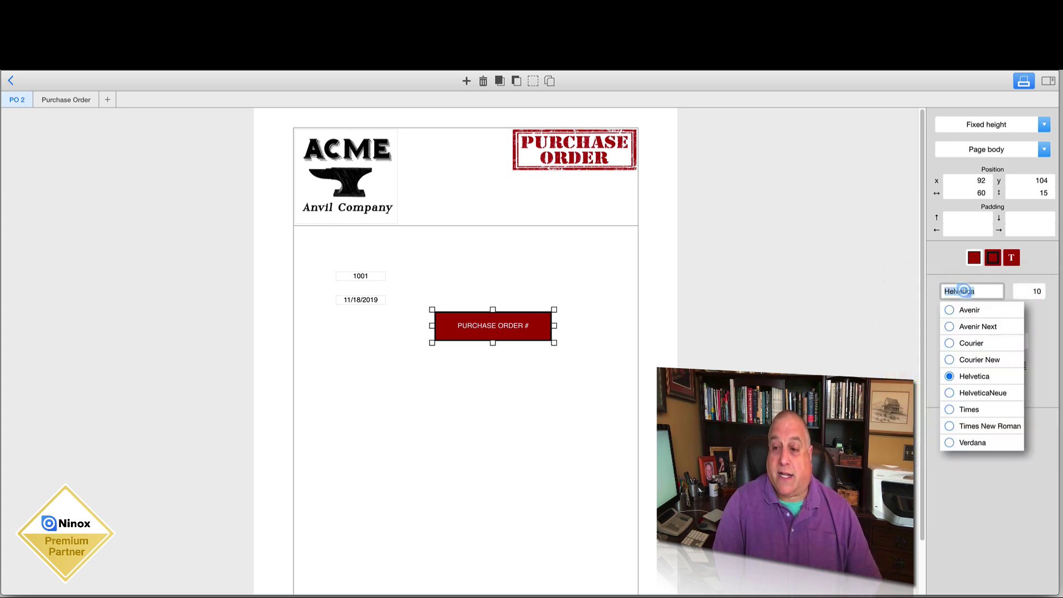
pyautogui.click(959, 342)
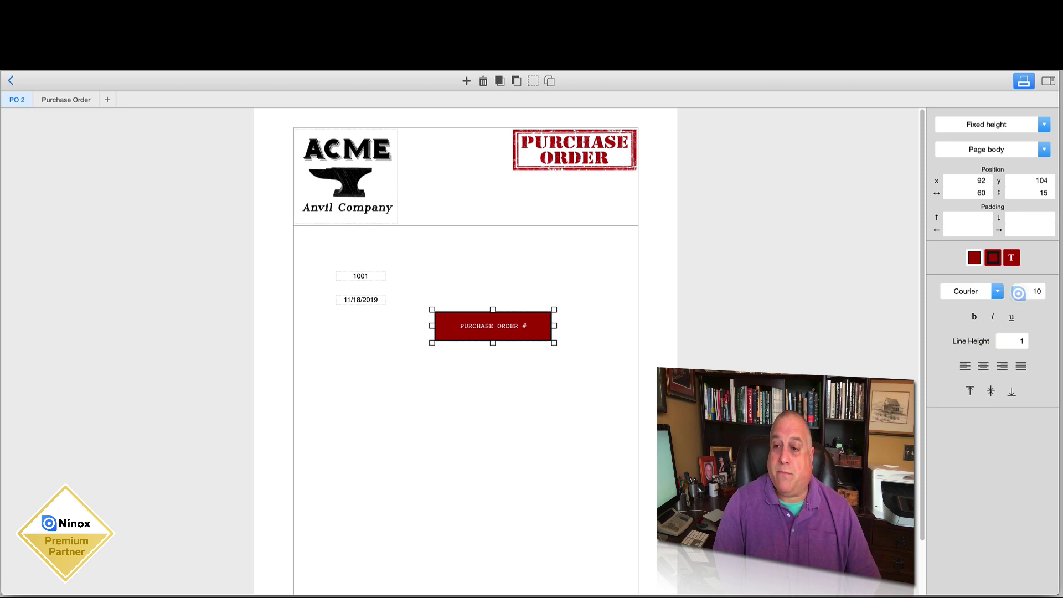
pyautogui.click(1031, 291)
pyautogui.write('14')
pyautogui.press('Return')
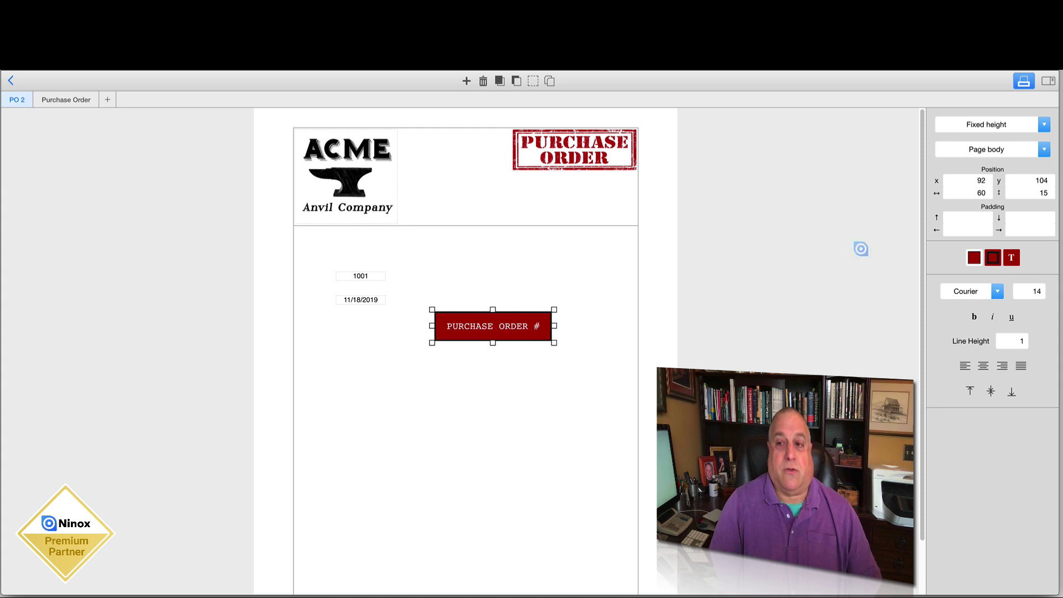
# Step: Set the PURCHASE ORDER # label's height to 10 and move it beneath the Purchase Order badge in the page head at x 134, y 33
pyautogui.doubleClick(1051, 192)
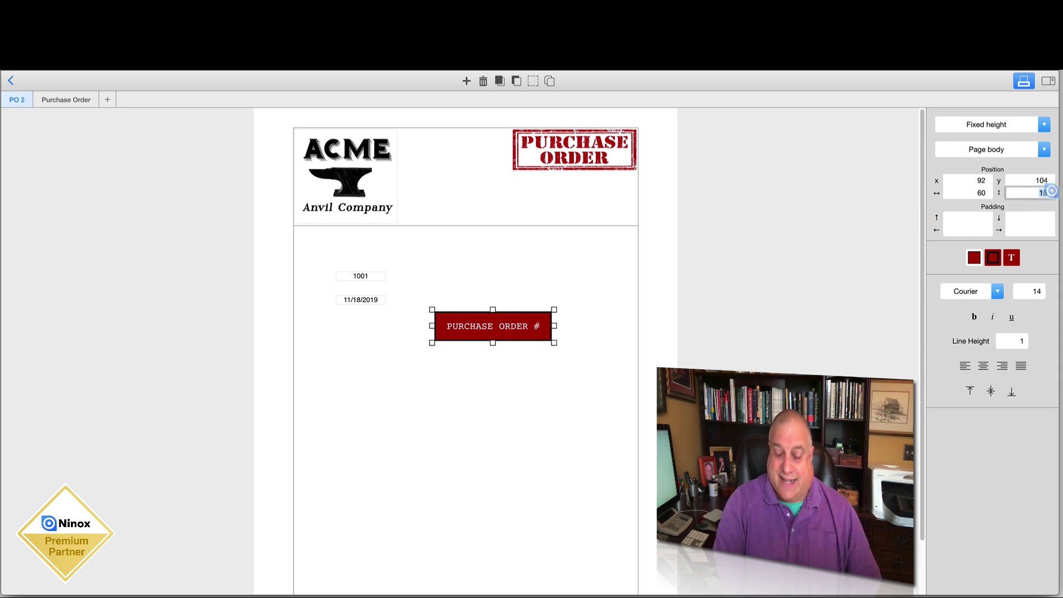
pyautogui.write('10')
pyautogui.press('Return')
pyautogui.moveTo(476, 323); pyautogui.dragTo(560, 183)
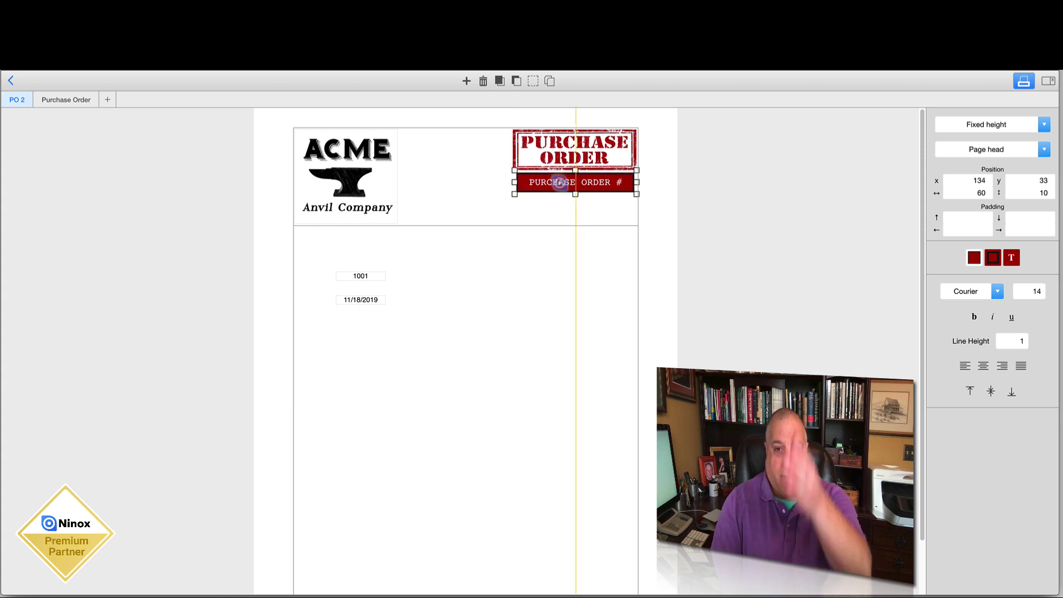
pyautogui.moveTo(559, 182); pyautogui.dragTo(559, 183)
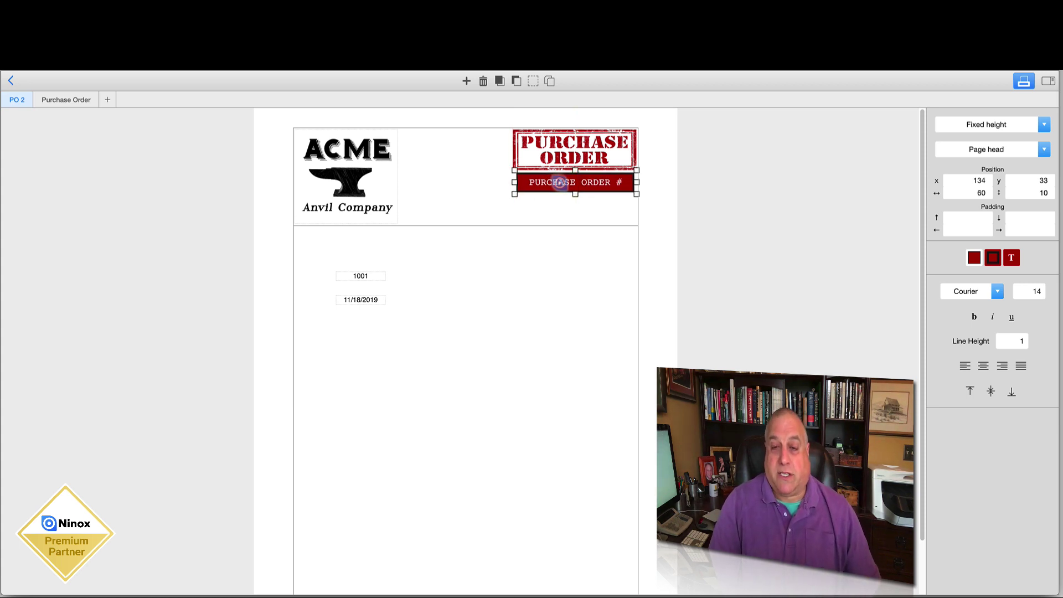
# Step: Place the PO NUMBER field under the PURCHASE ORDER # label at x 134, y 45, with width 60 and font size 12
pyautogui.moveTo(364, 277); pyautogui.dragTo(635, 200)
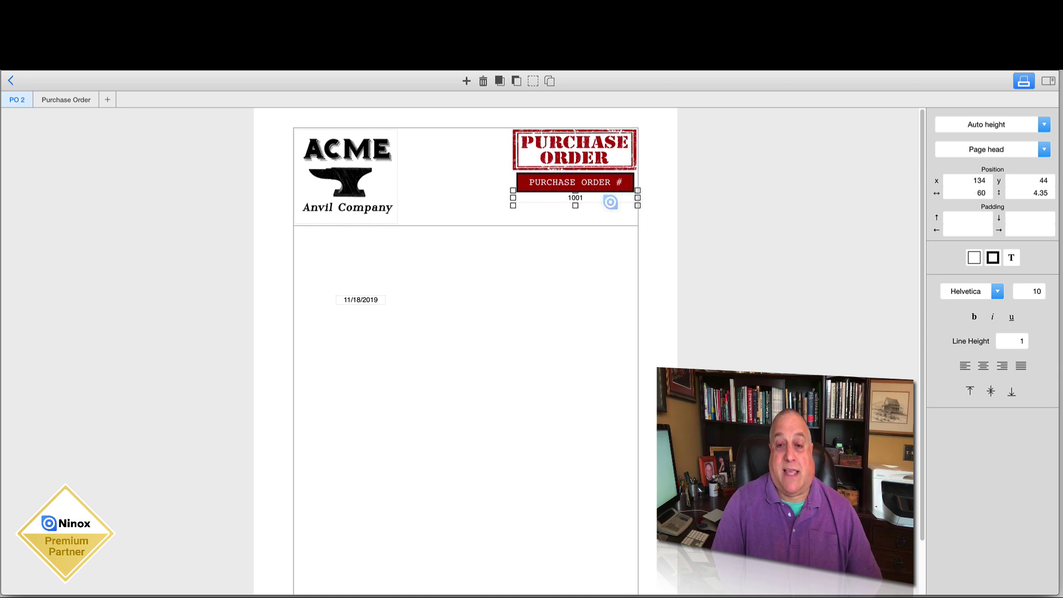
pyautogui.scroll(-3, 603, 201)
pyautogui.scroll(1, 603, 201)
pyautogui.doubleClick(1035, 291)
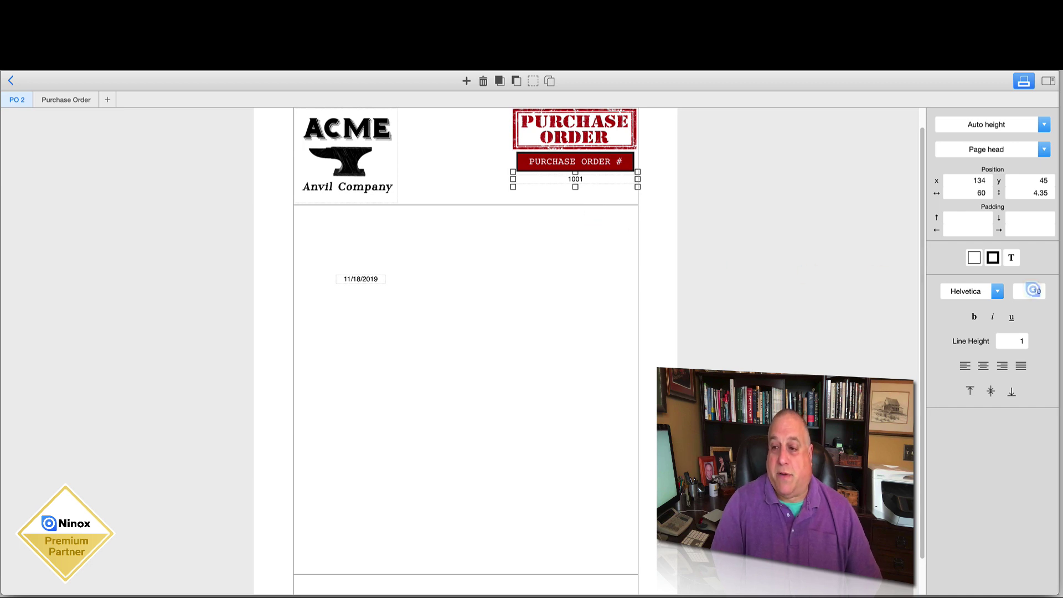
pyautogui.write('12')
pyautogui.press('Return')
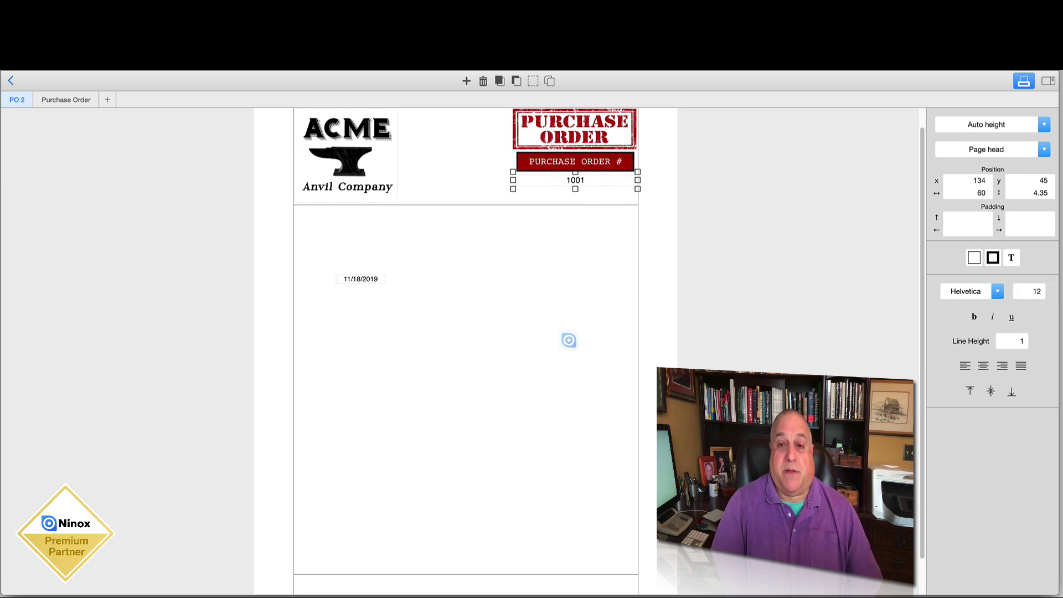
pyautogui.click(549, 297)
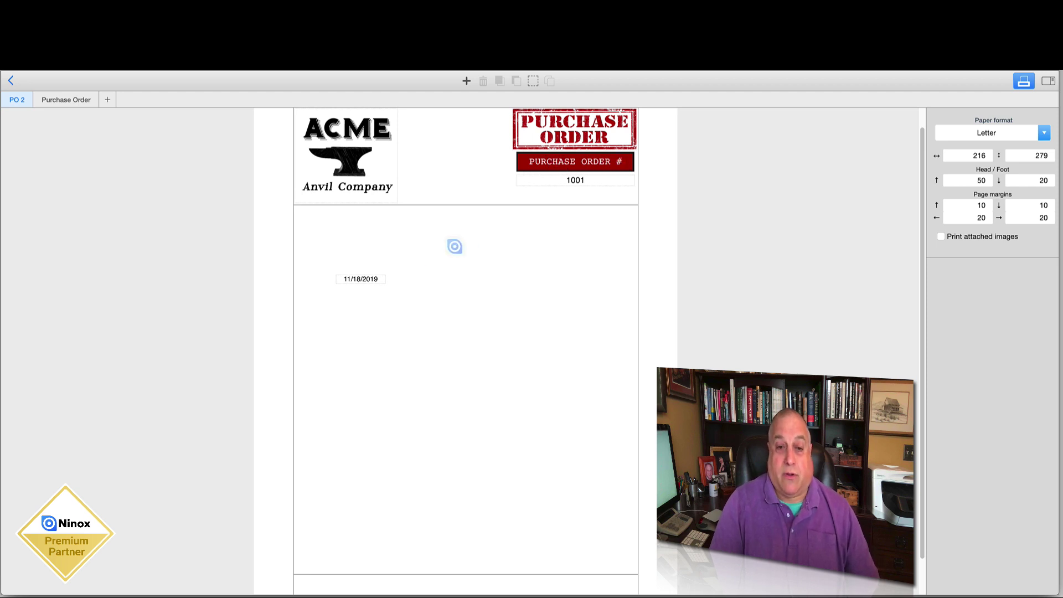
# Step: Duplicate the PURCHASE ORDER # label and place the copy below the PO number at x 134, y 55
pyautogui.click(361, 278)
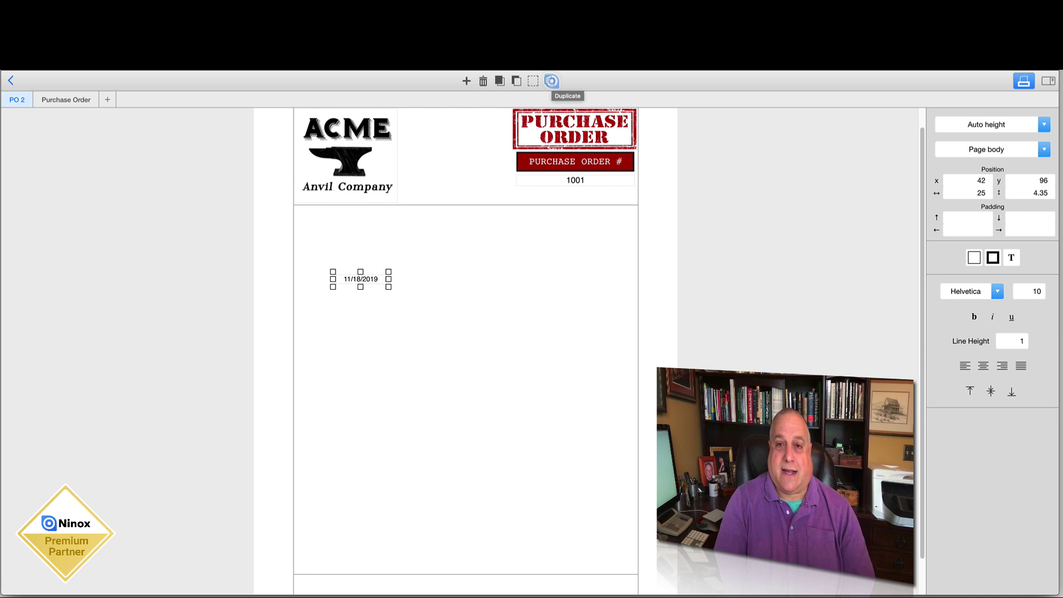
pyautogui.click(530, 248)
pyautogui.click(543, 161)
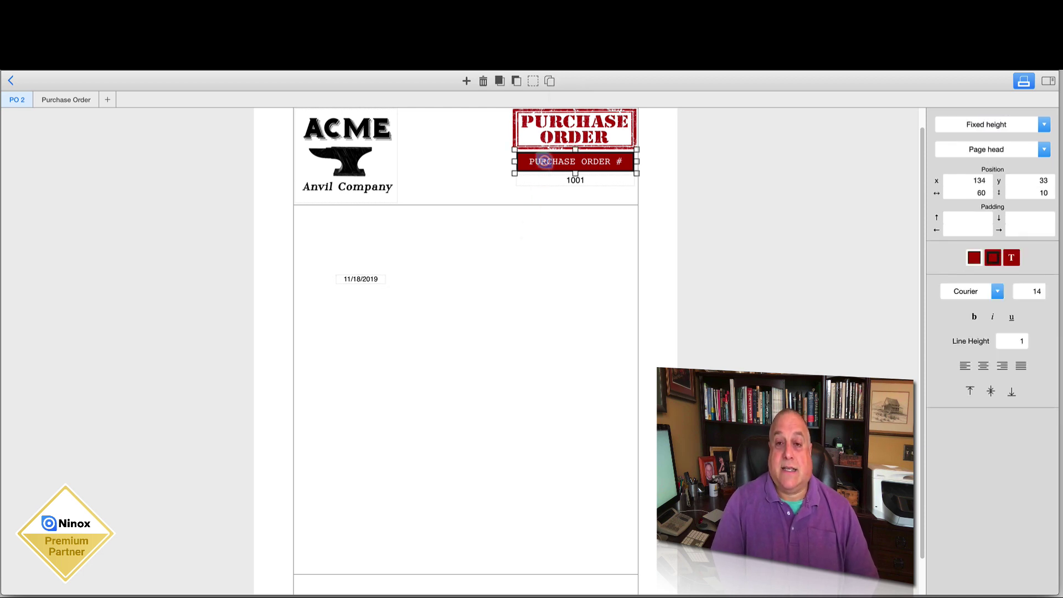
pyautogui.click(549, 80)
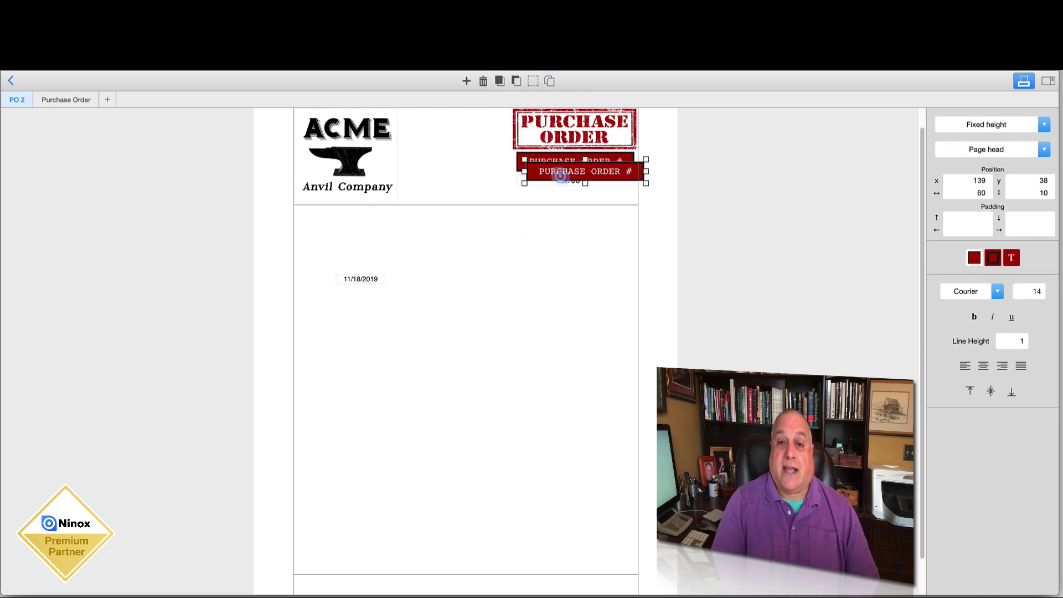
pyautogui.moveTo(555, 172); pyautogui.dragTo(547, 204)
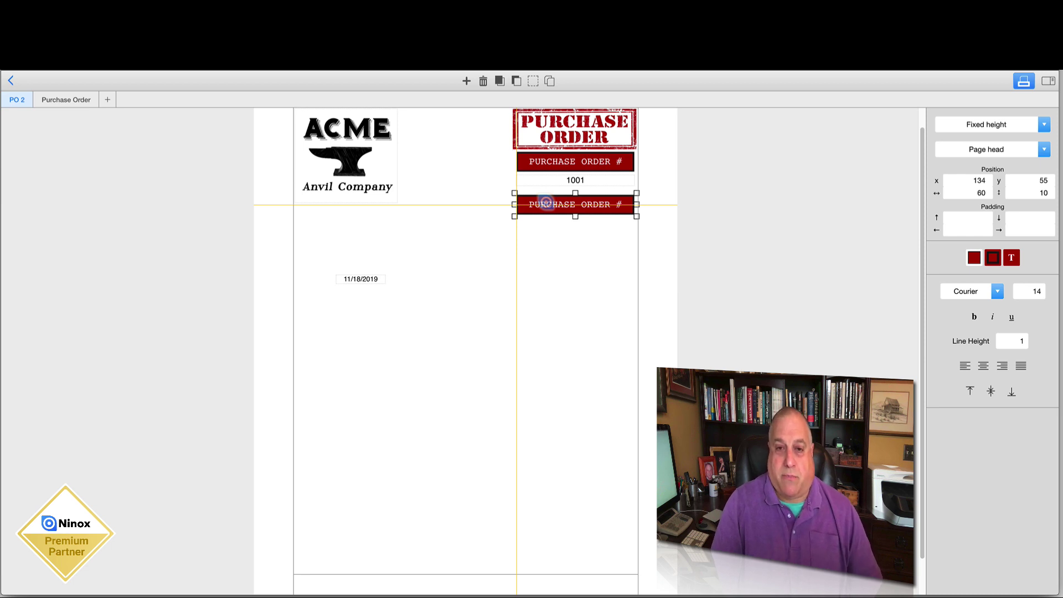
pyautogui.moveTo(547, 203); pyautogui.dragTo(546, 202)
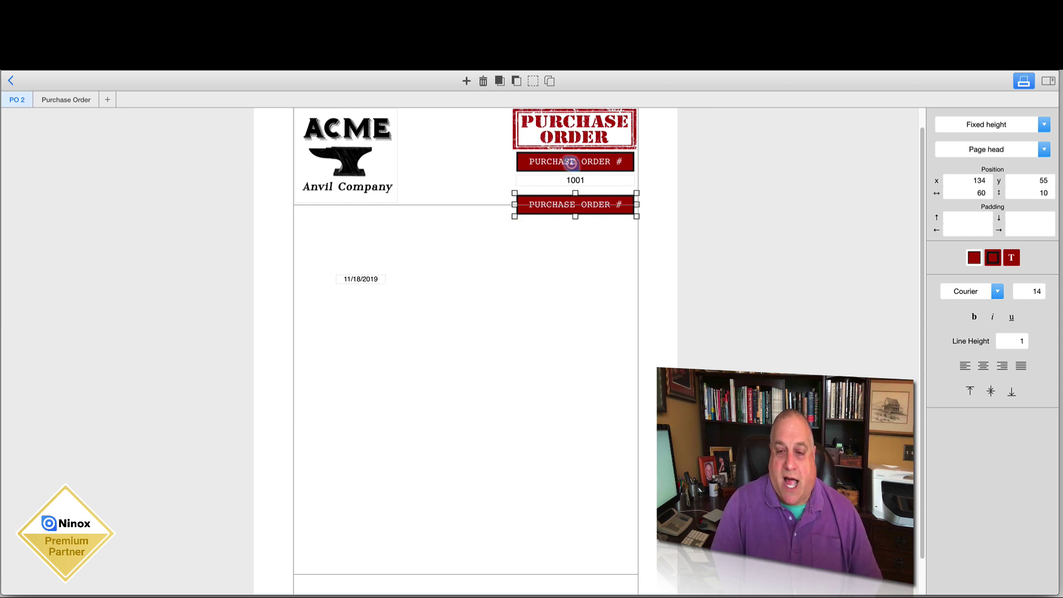
# Step: Change the duplicated label's text to PURCHASE ORDER DATE
pyautogui.click(561, 204)
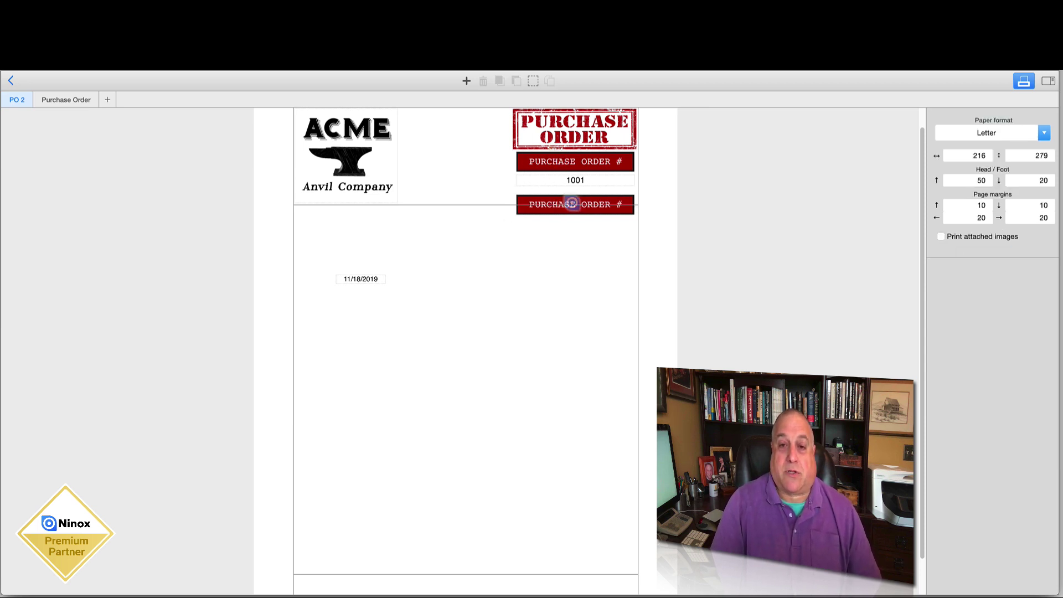
pyautogui.doubleClick(562, 204)
pyautogui.click(614, 194)
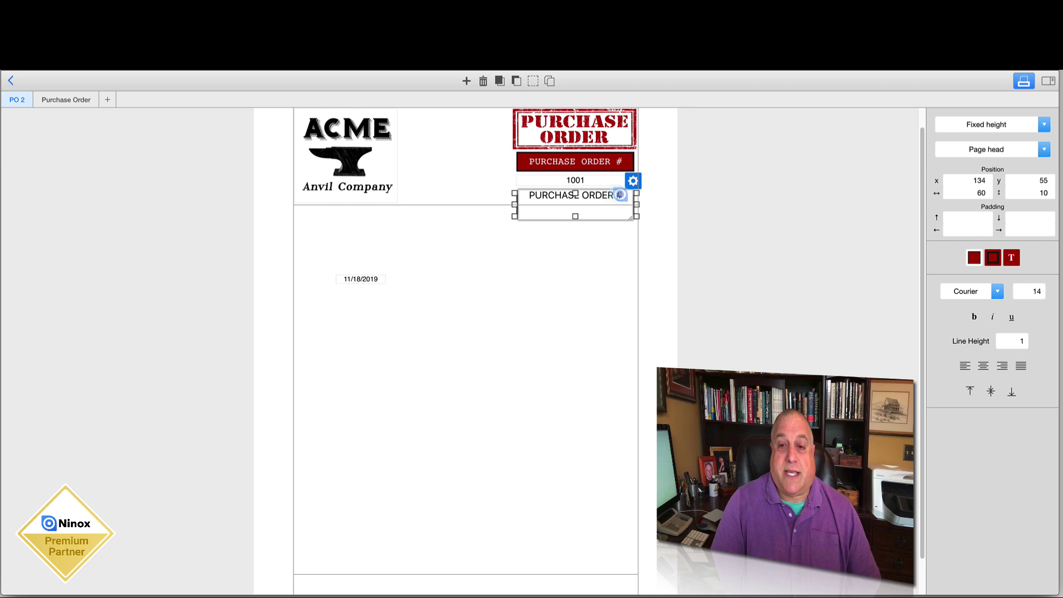
pyautogui.press('BackSpace')
pyautogui.write('DATE')
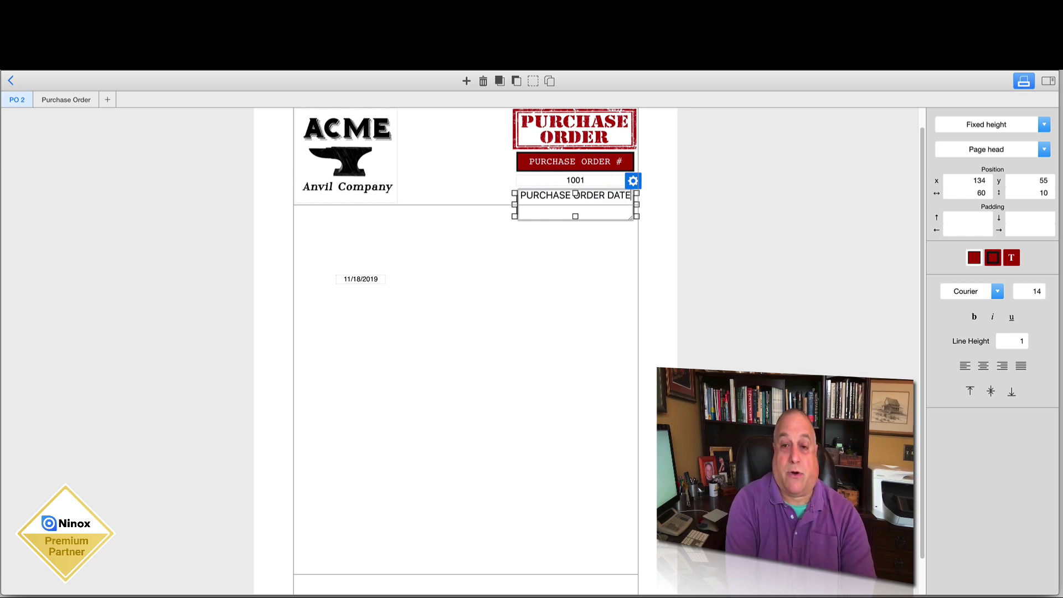
pyautogui.click(612, 239)
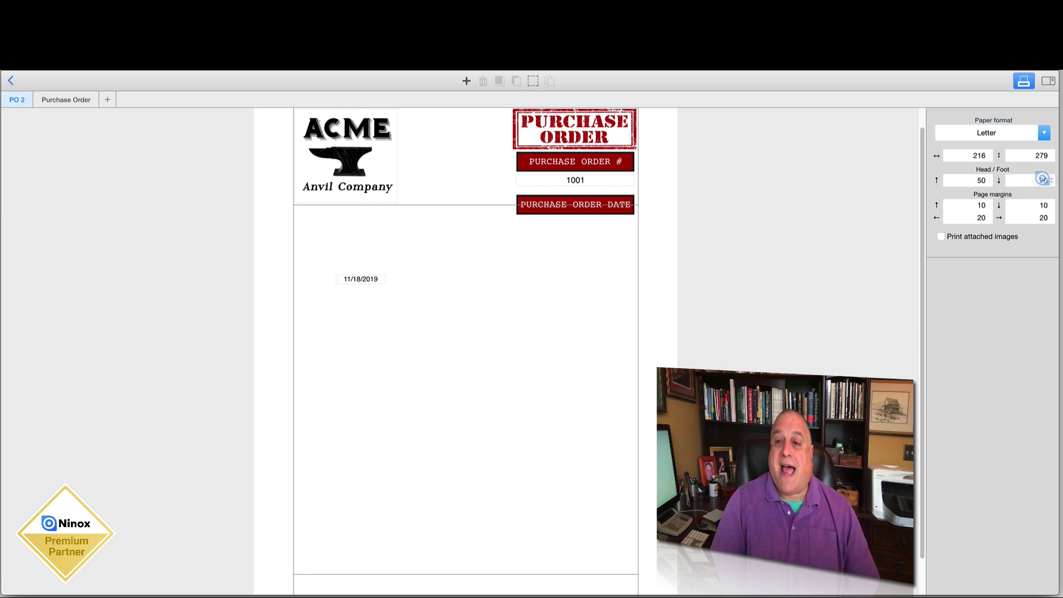
# Step: Increase the page head height to 70
pyautogui.click(990, 178)
pyautogui.click(989, 178)
pyautogui.click(989, 178)
pyautogui.click(989, 177)
pyautogui.click(989, 178)
pyautogui.click(990, 178)
pyautogui.click(989, 178)
pyautogui.click(989, 178)
pyautogui.click(989, 178)
pyautogui.click(989, 178)
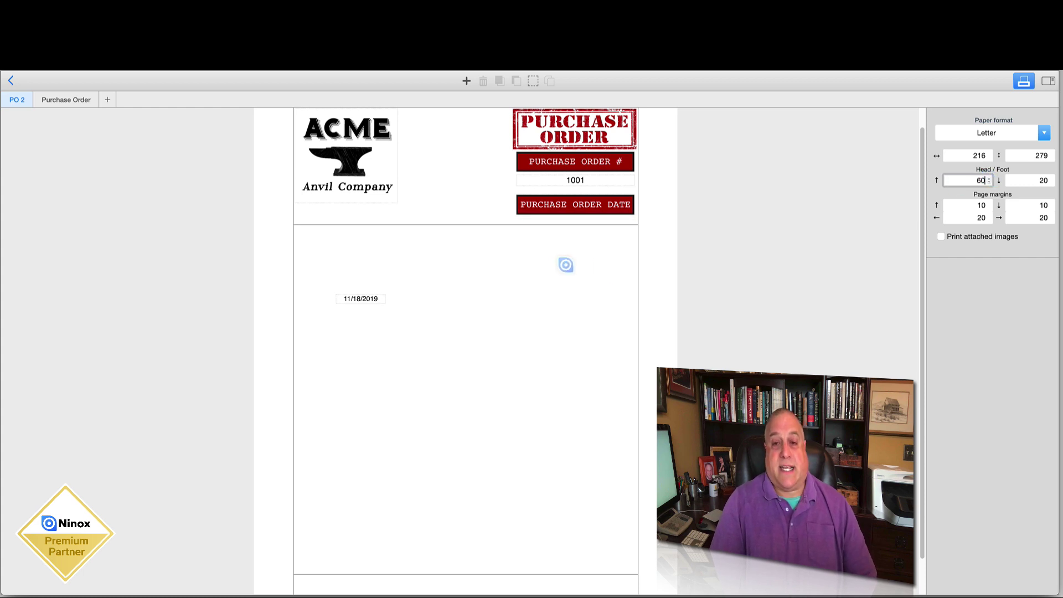
pyautogui.doubleClick(980, 180)
pyautogui.write('70')
pyautogui.press('Return')
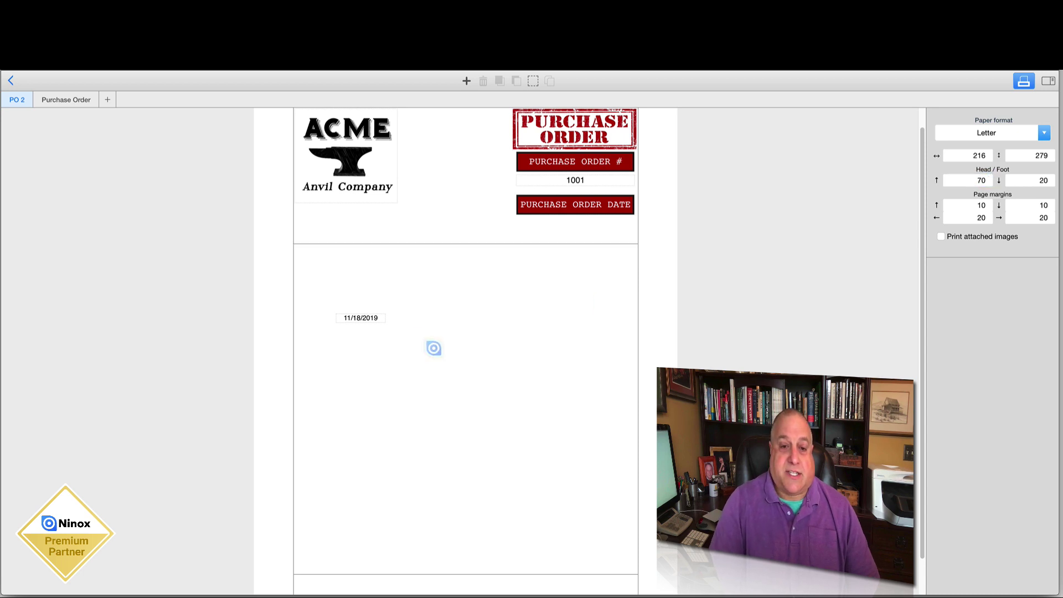
# Step: Place the PO DATE field under the PURCHASE ORDER DATE label at x 134, y 67, with width 60 and font size 12
pyautogui.click(360, 318)
pyautogui.moveTo(360, 318); pyautogui.dragTo(635, 221)
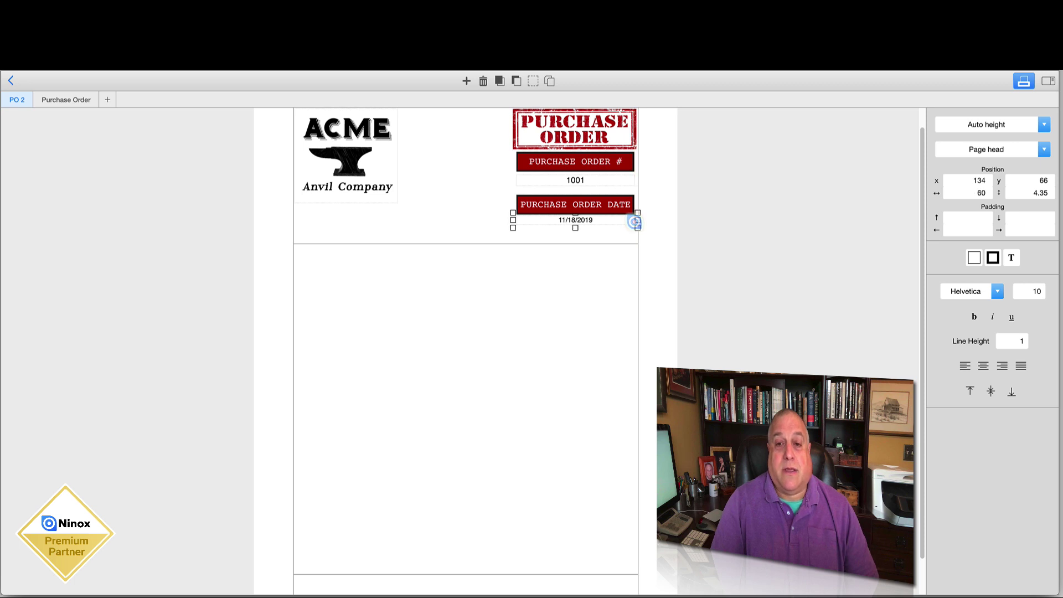
pyautogui.press('Down')
pyautogui.scroll(-1, 615, 224)
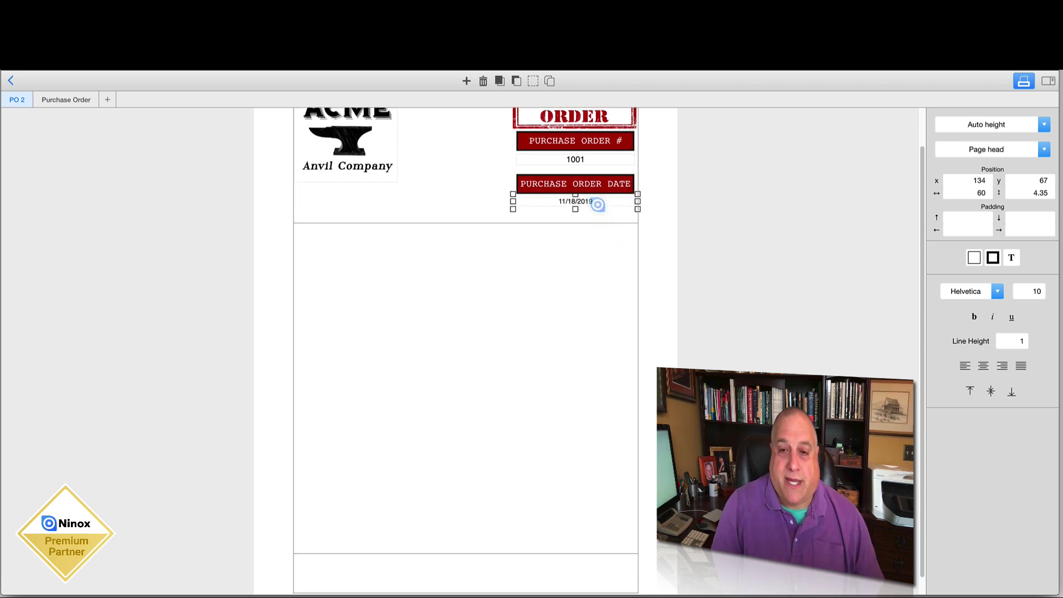
pyautogui.click(1039, 292)
pyautogui.write('12')
pyautogui.press('Return')
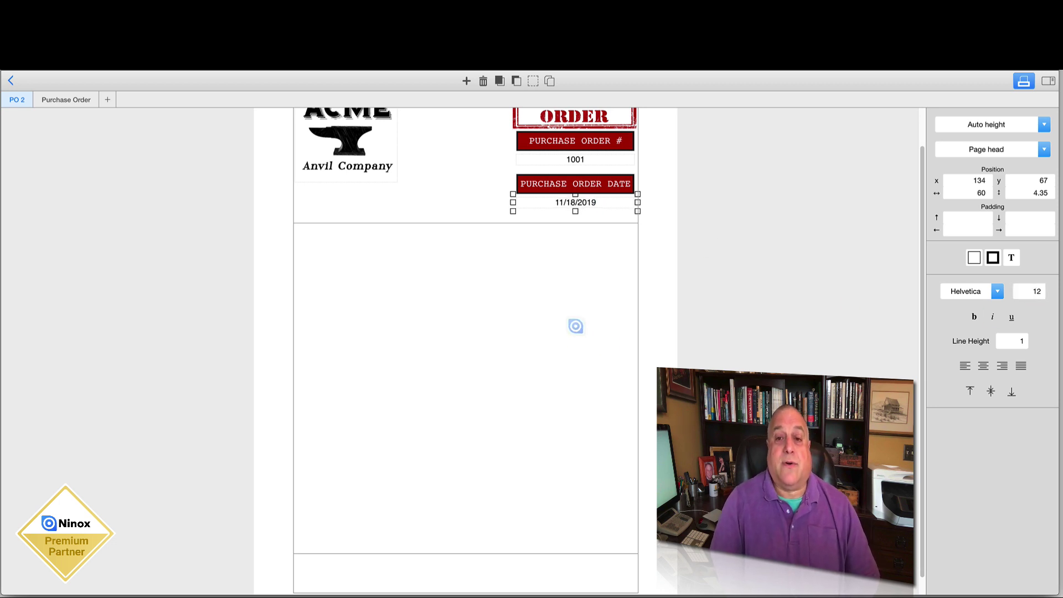
pyautogui.click(576, 327)
pyautogui.scroll(2, 564, 328)
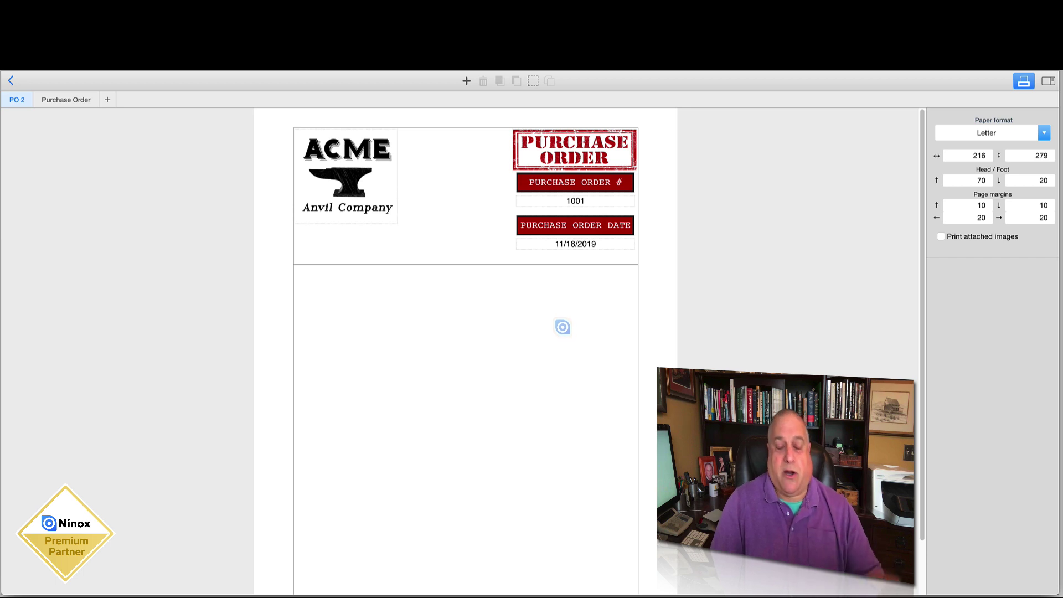
# Step: Look through the insertable elements for the vendor field, and close the PO 2 print layout with its changes saved
pyautogui.click(464, 81)
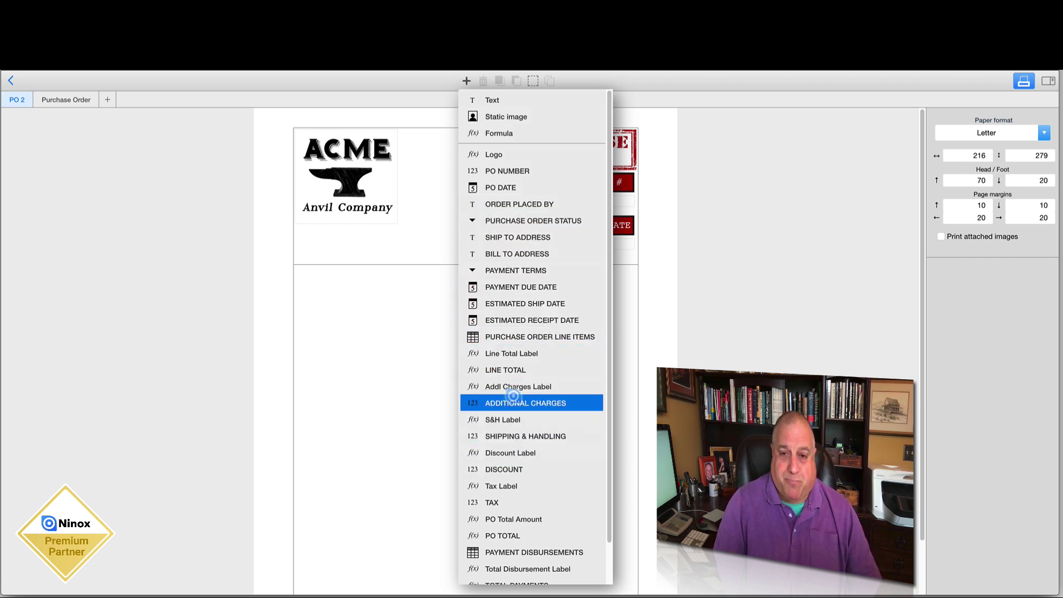
pyautogui.scroll(-2, 513, 395)
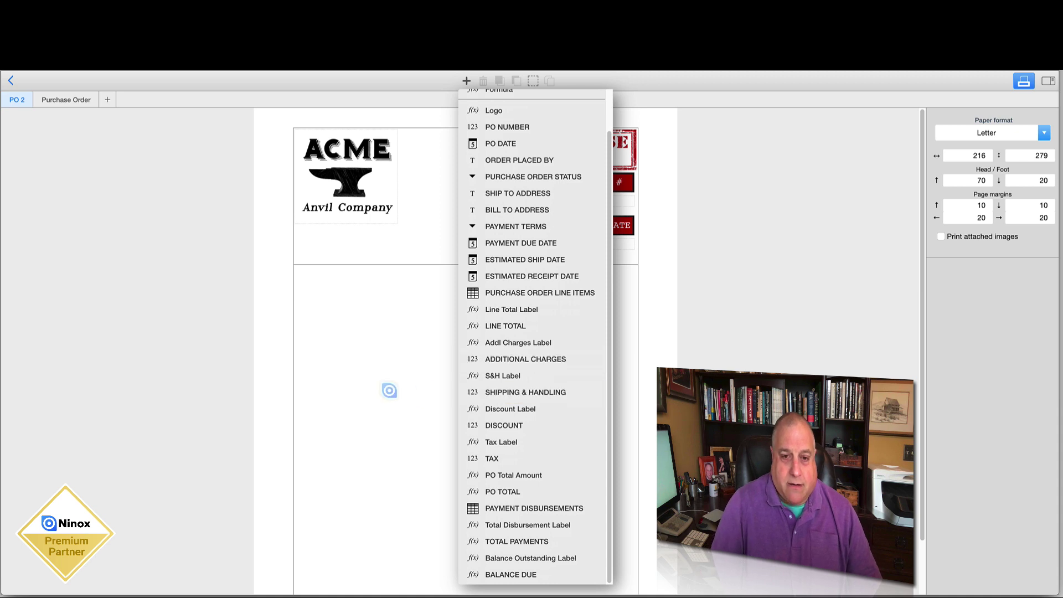
pyautogui.click(394, 389)
pyautogui.click(10, 80)
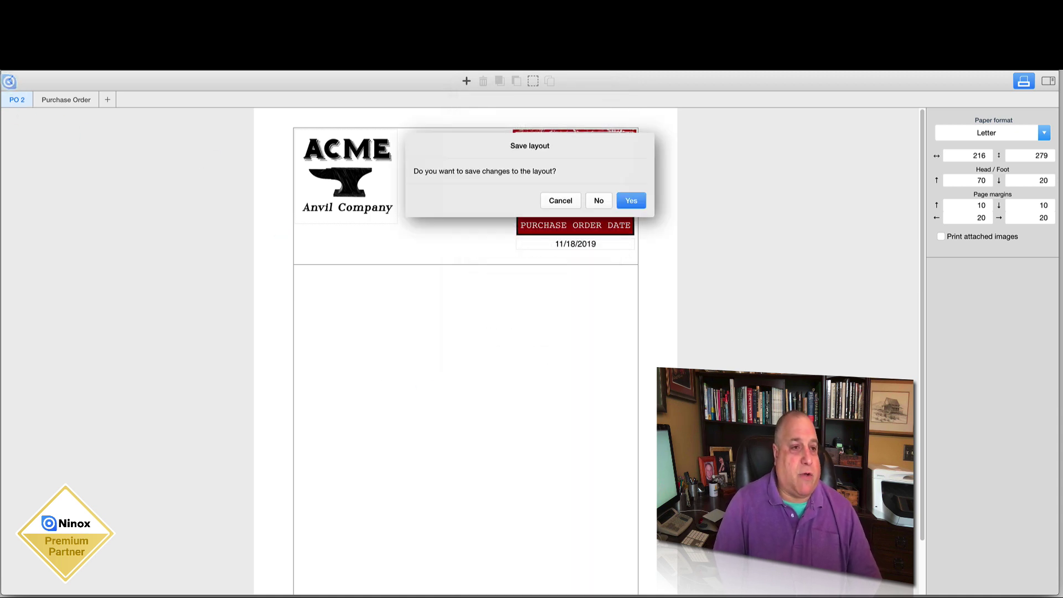
pyautogui.click(631, 200)
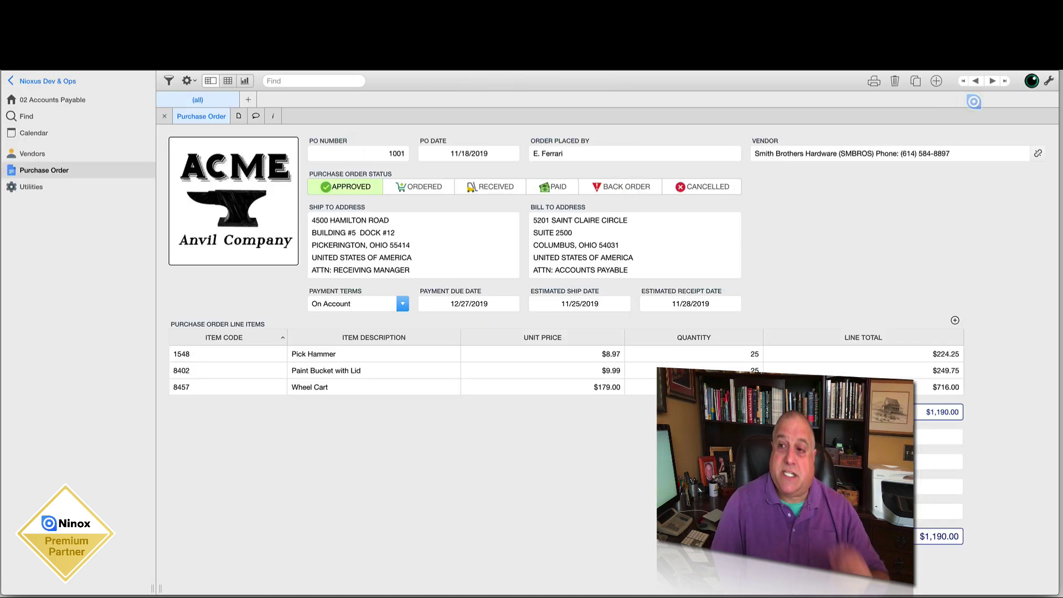
# Step: Make the Purchase Order form editable and examine the VENDOR reference field's extended options, including its Show As formula
pyautogui.click(1047, 83)
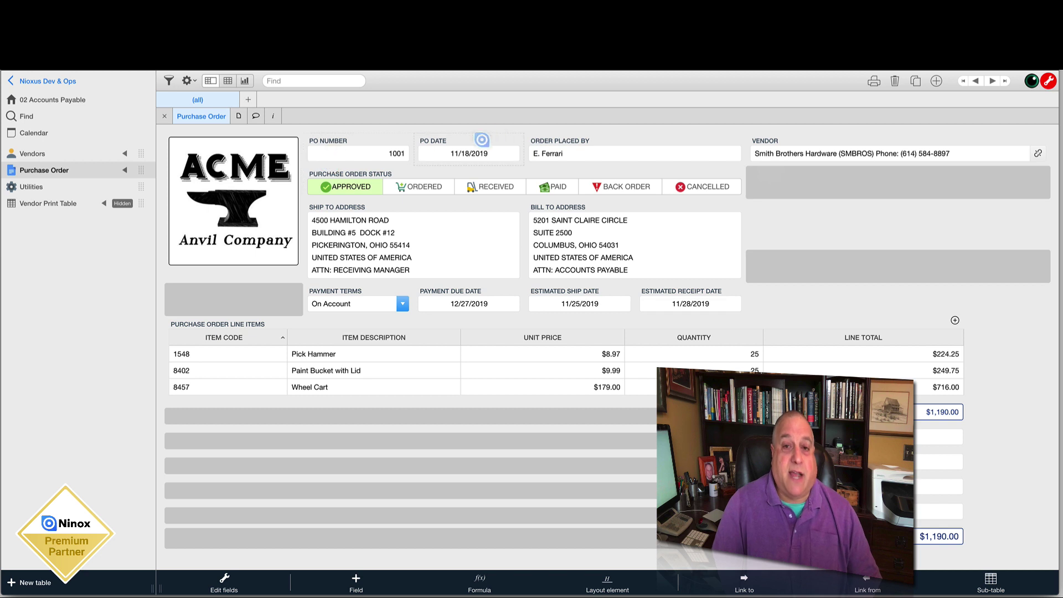
pyautogui.click(769, 141)
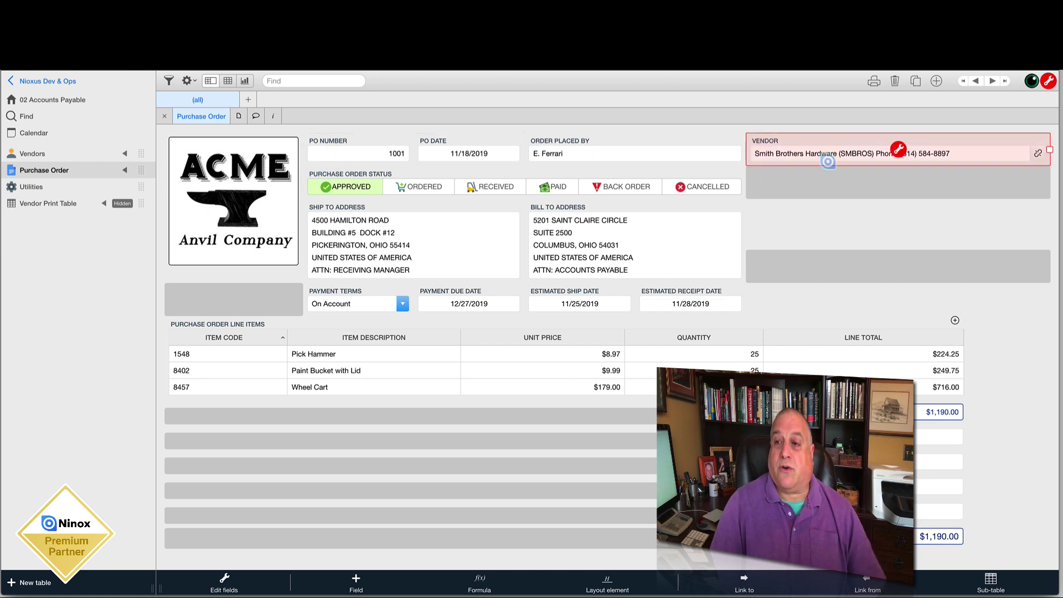
pyautogui.click(898, 150)
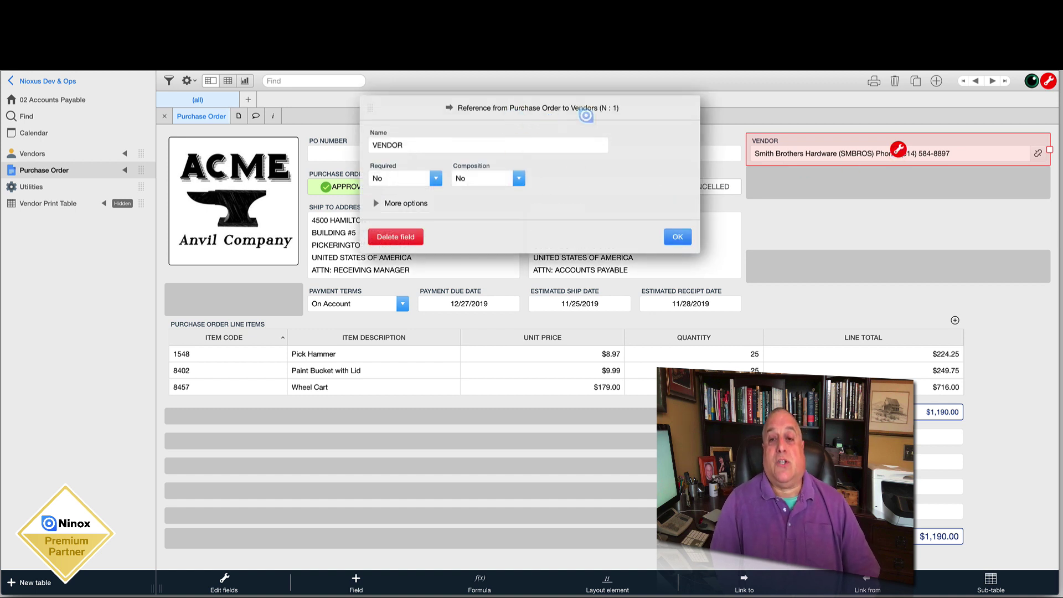
pyautogui.click(397, 205)
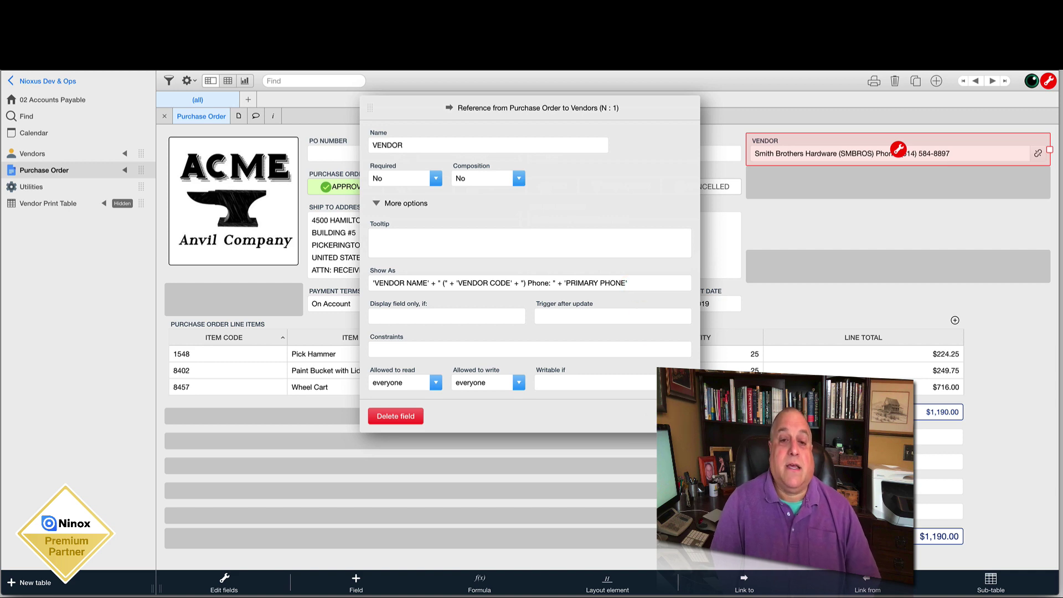
pyautogui.press('Escape')
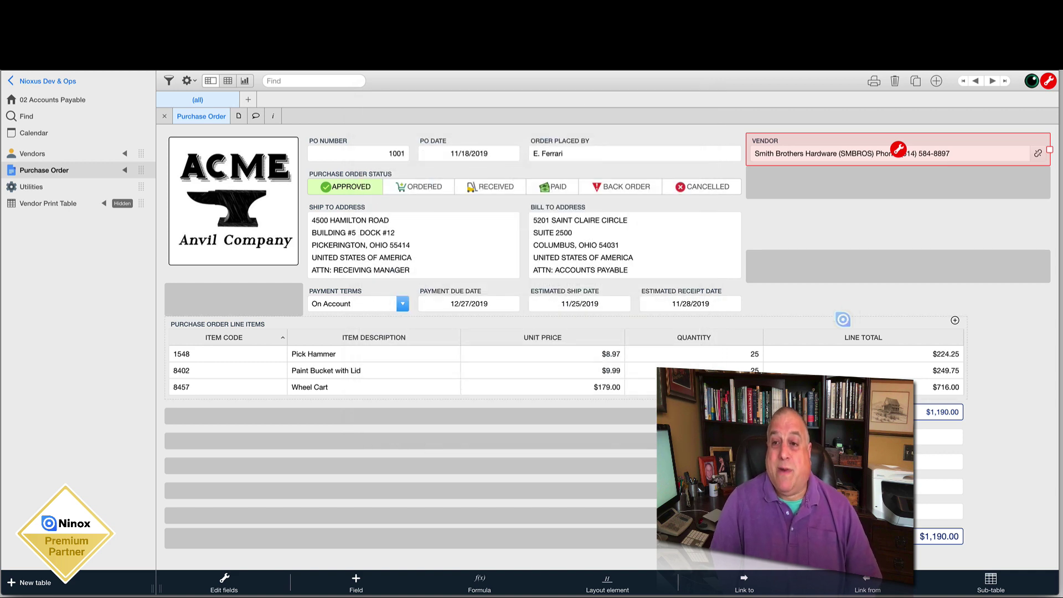
pyautogui.click(1010, 302)
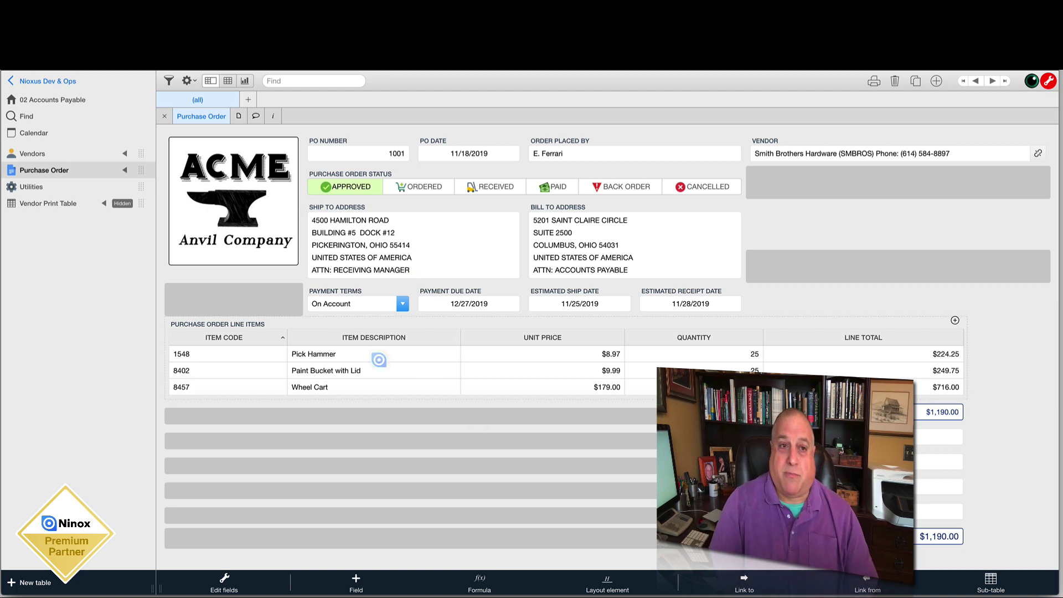
pyautogui.click(113, 54)
pyautogui.click(130, 72)
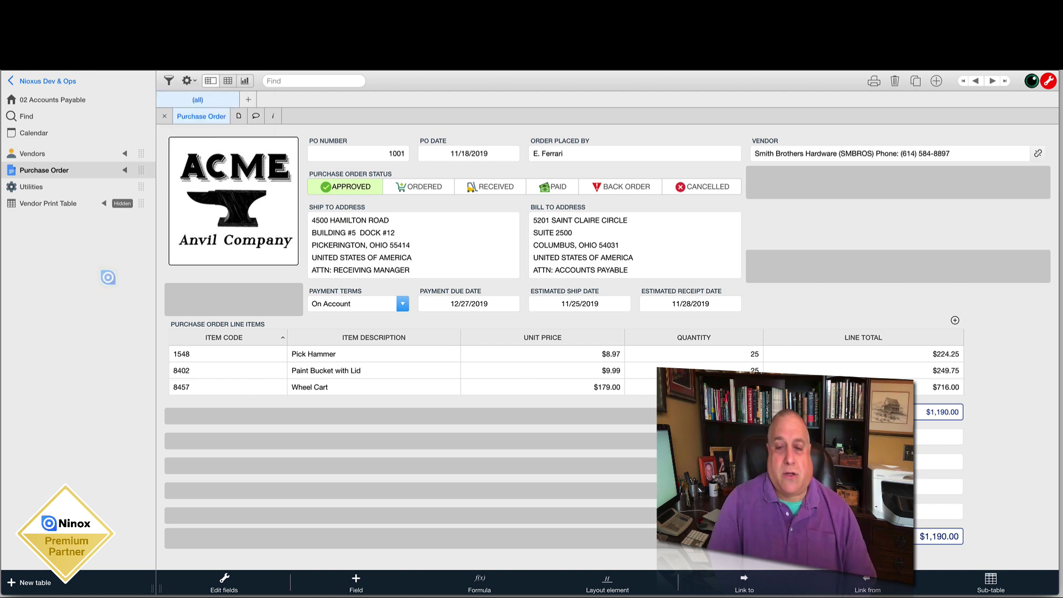
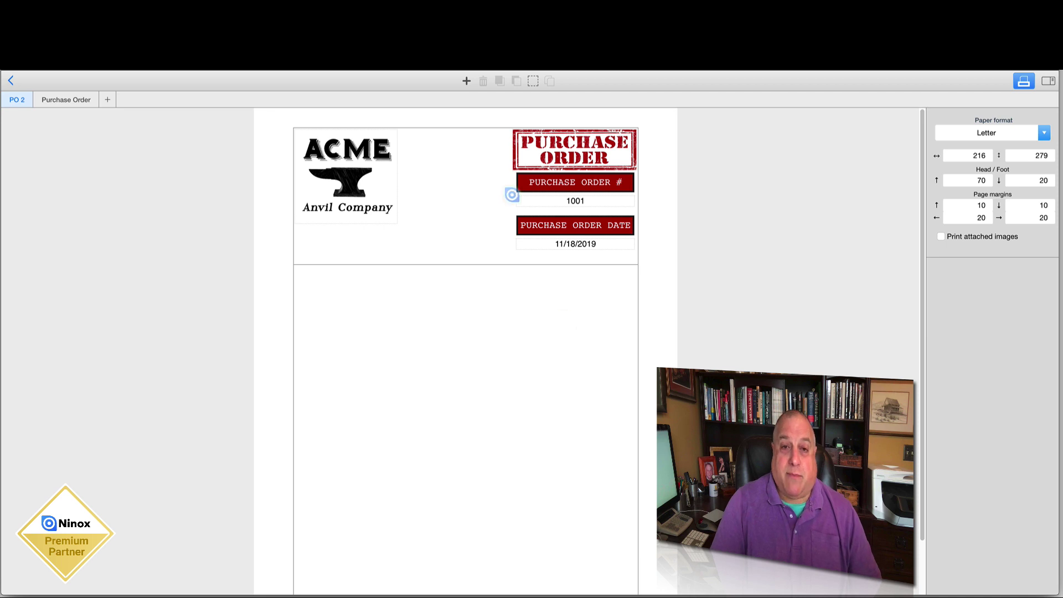
# Step: Check the VENDOR reference field's settings again on the Purchase Order form and return to the PO 2 print layout
pyautogui.click(10, 81)
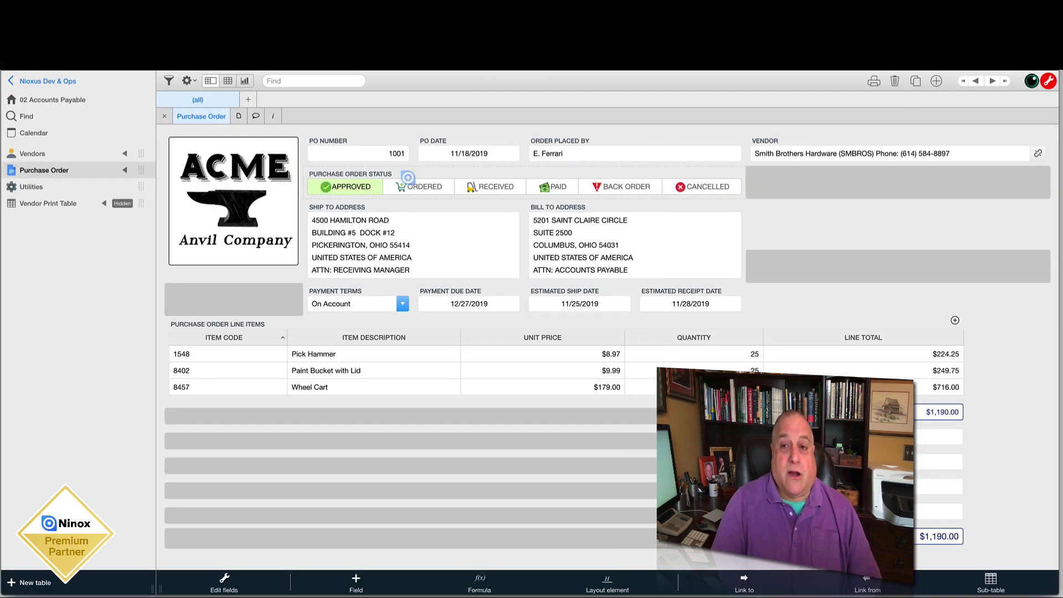
pyautogui.click(797, 140)
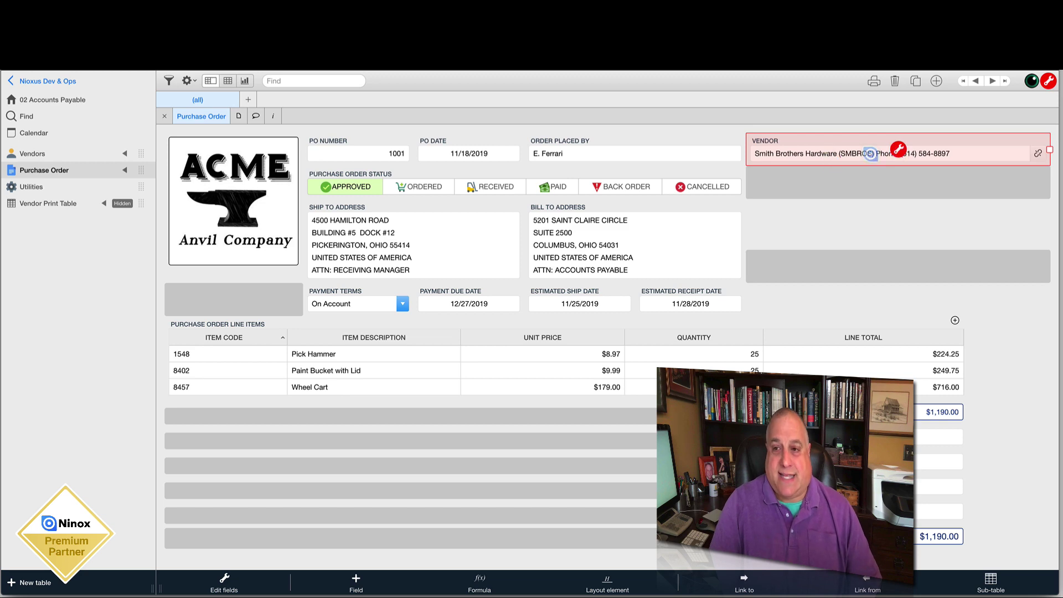
pyautogui.click(897, 150)
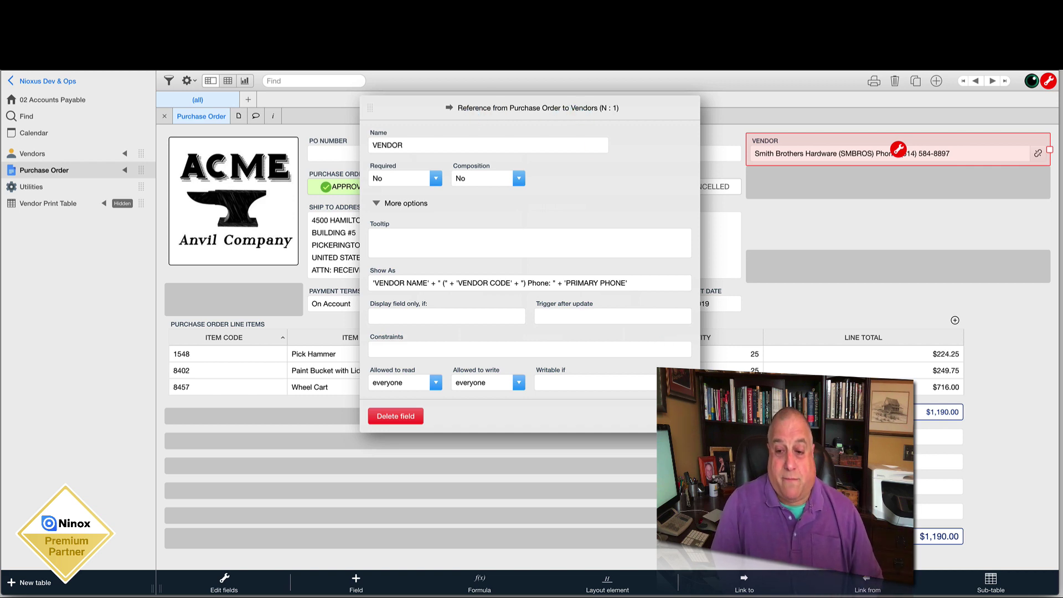
pyautogui.press('Escape')
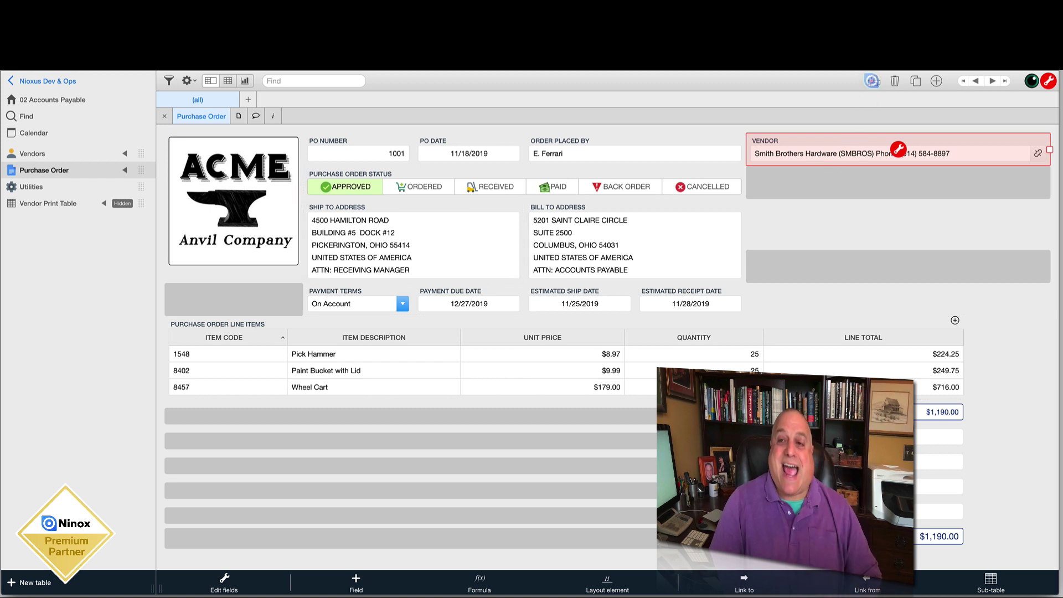
pyautogui.click(873, 81)
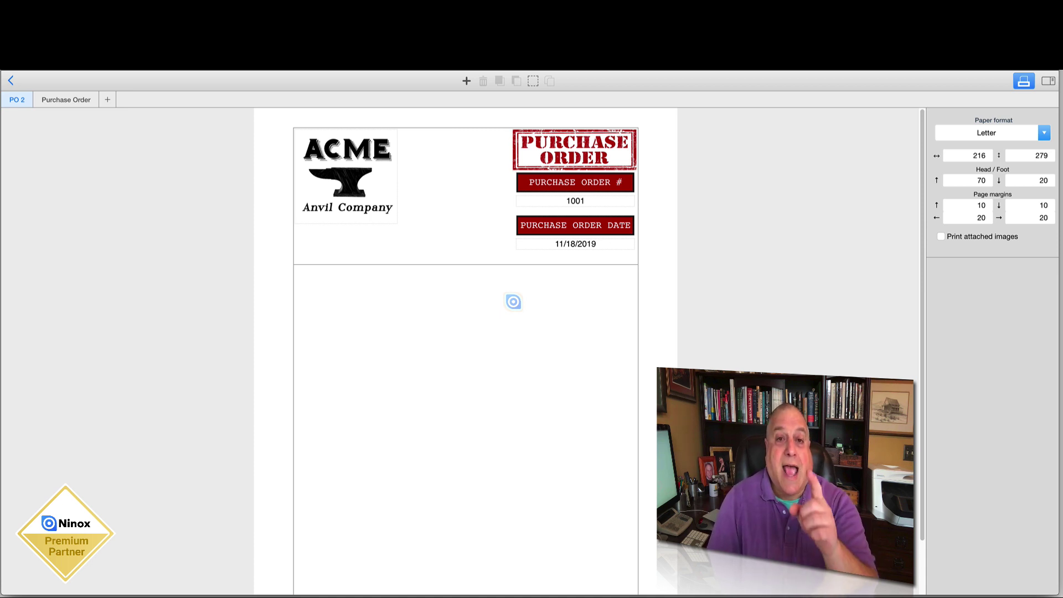
# Step: Try a formula element with VENDOR.'VENDOR NAME' in the page body and delete it
pyautogui.click(466, 80)
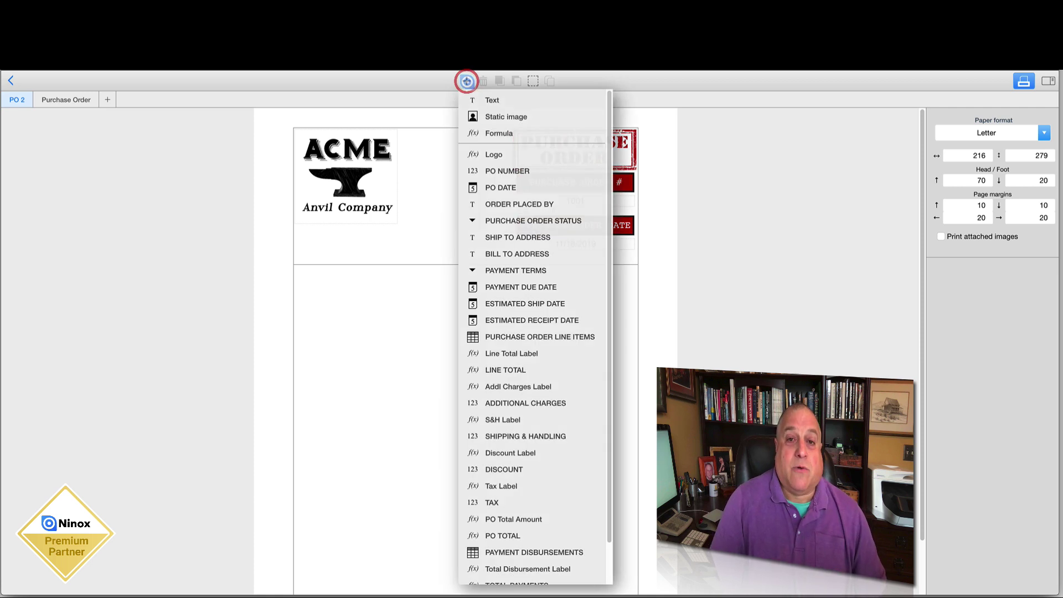
pyautogui.click(477, 133)
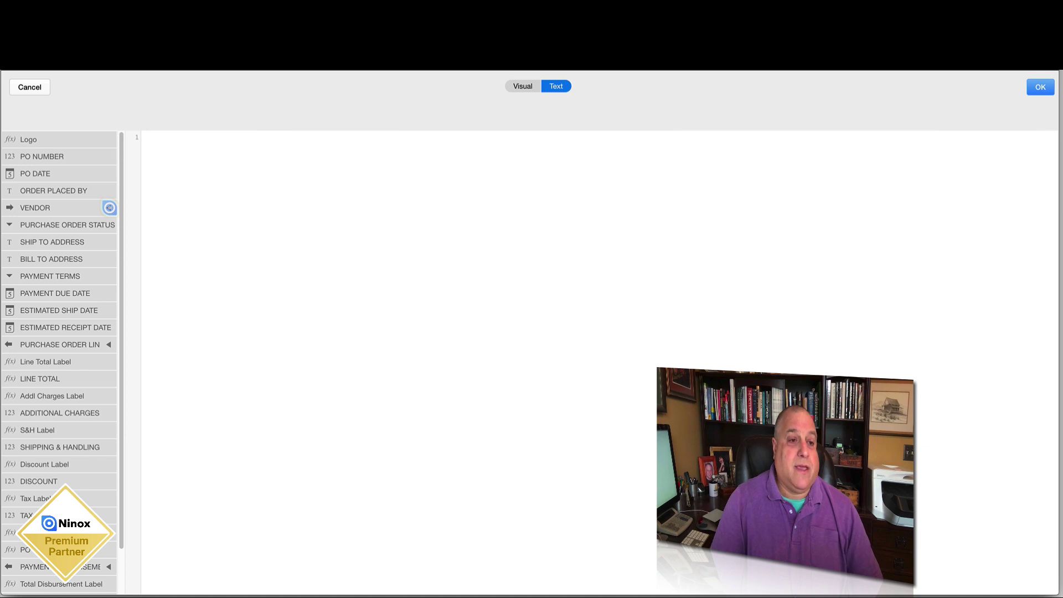
pyautogui.click(109, 208)
pyautogui.click(86, 242)
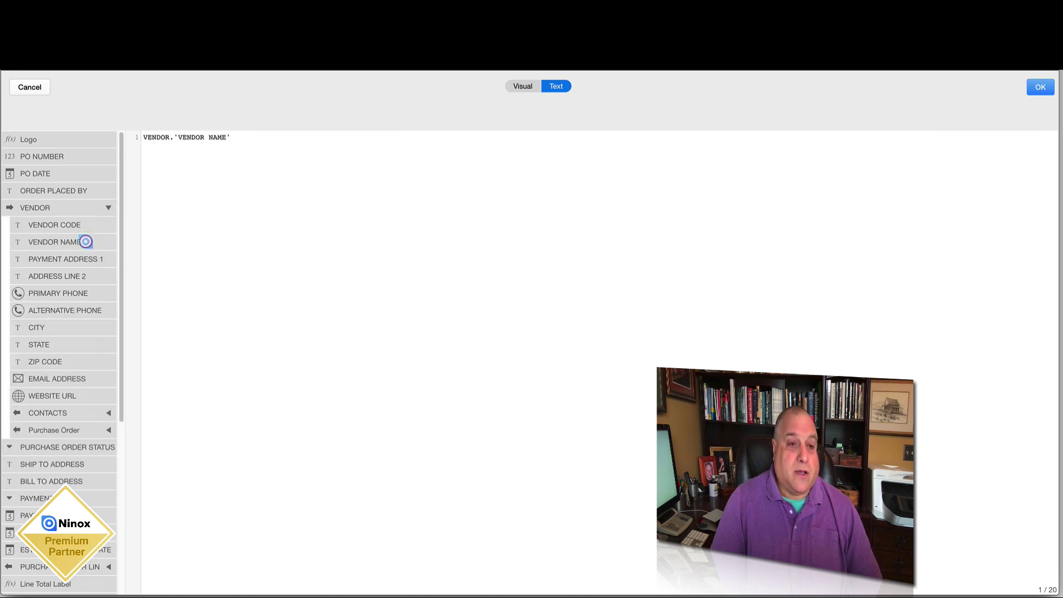
pyautogui.click(1039, 88)
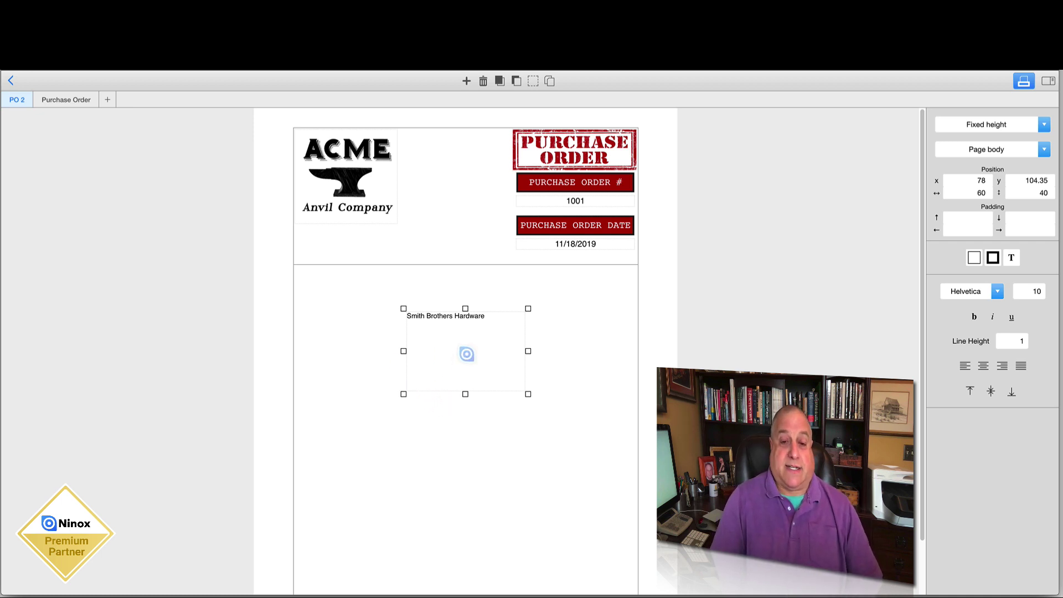
pyautogui.doubleClick(467, 351)
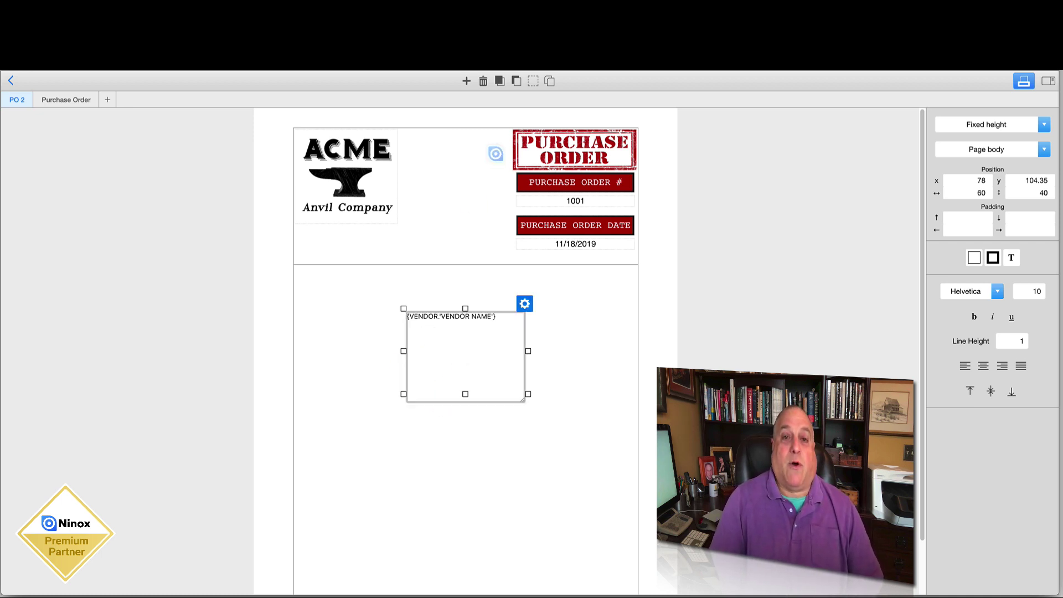
pyautogui.click(482, 81)
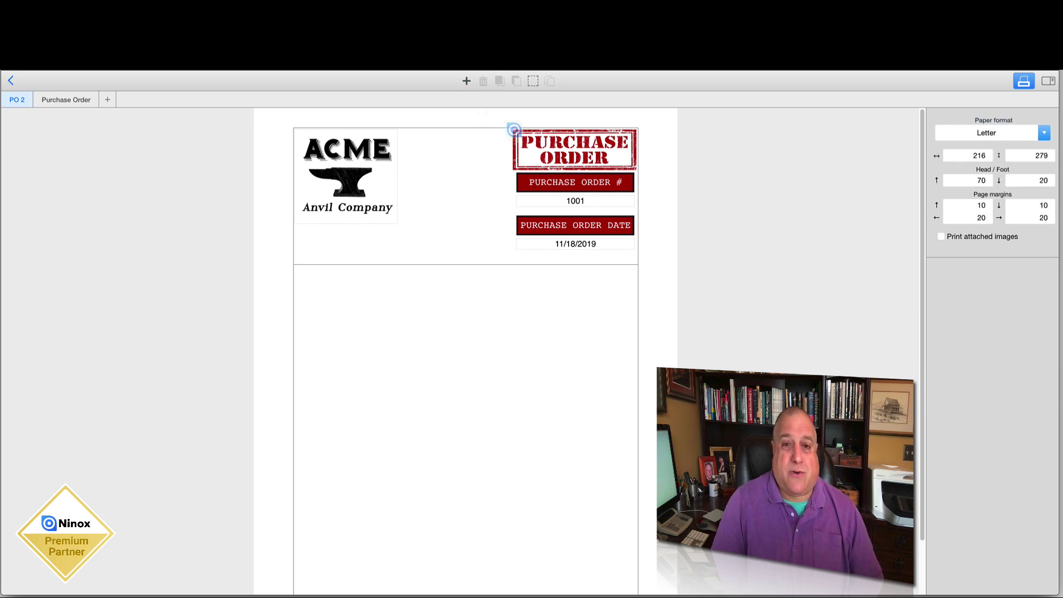
# Step: Insert a formula element with upper(VENDOR.'VENDOR NAME') to print the vendor name in capitals
pyautogui.click(466, 81)
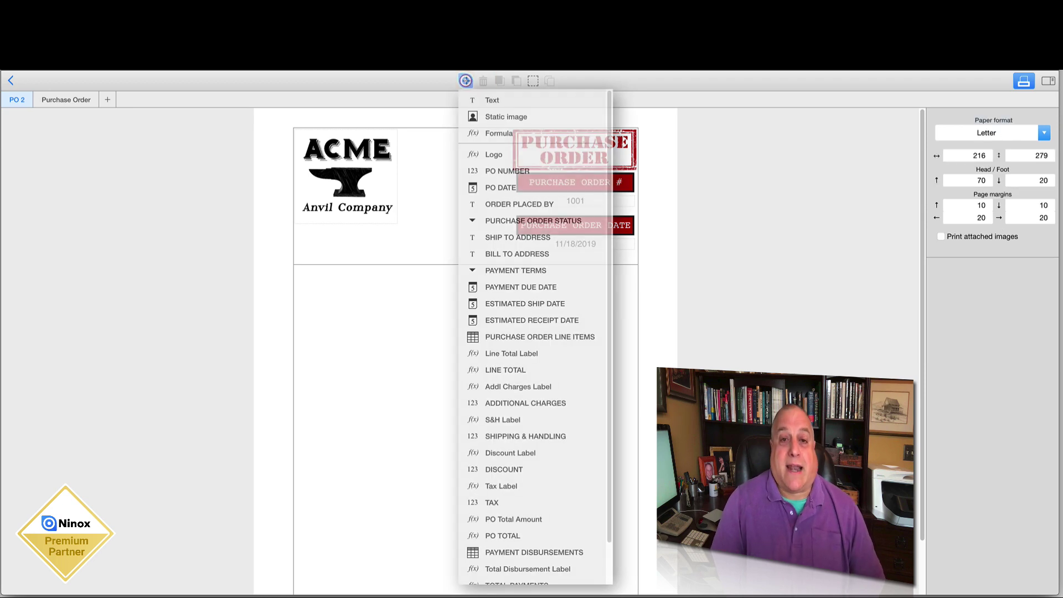
pyautogui.click(487, 133)
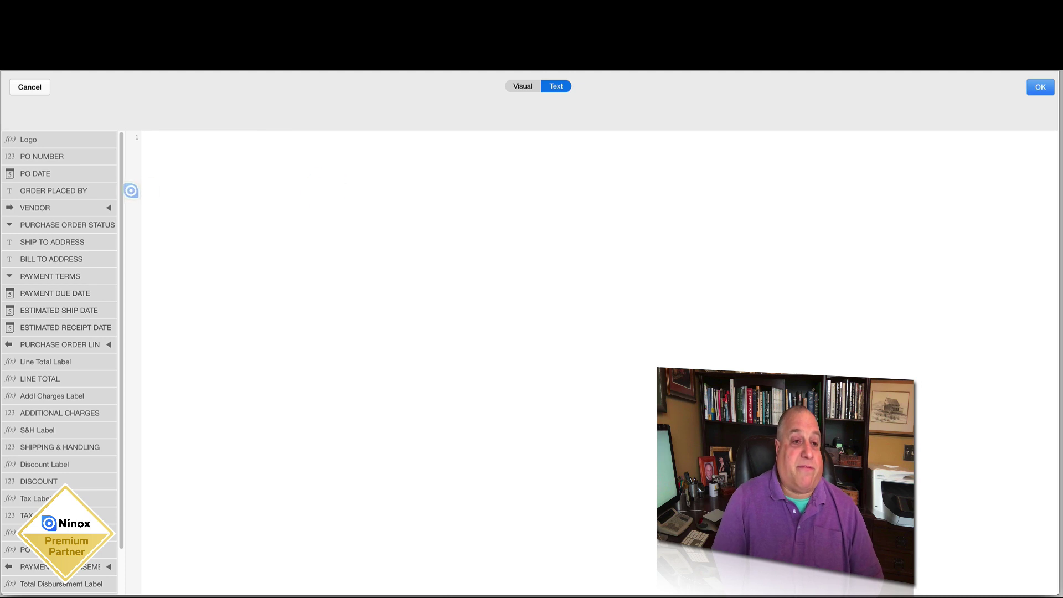
pyautogui.click(109, 208)
pyautogui.click(65, 242)
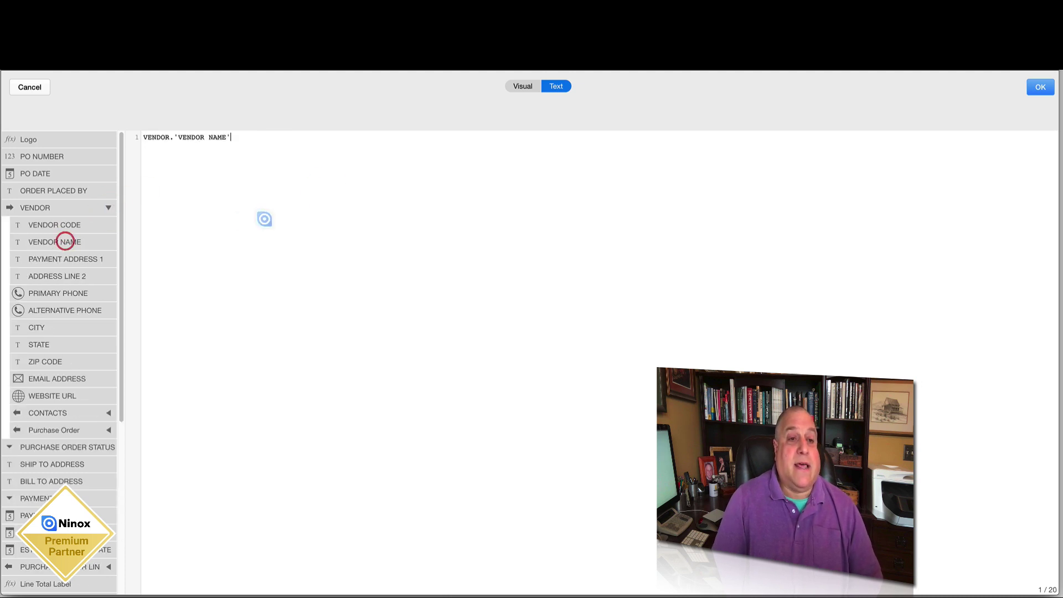
pyautogui.click(143, 136)
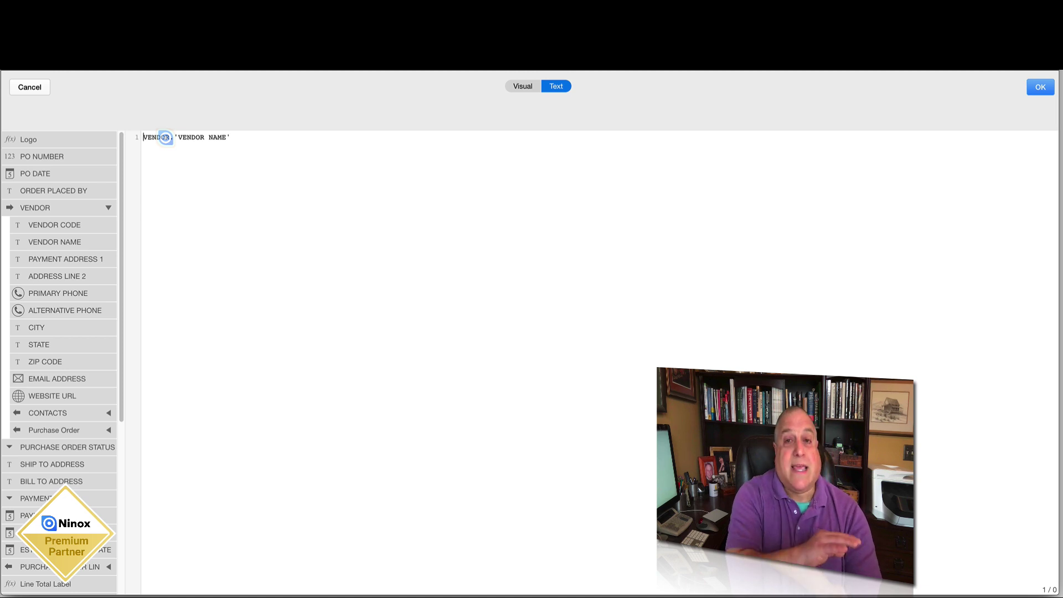
pyautogui.write('upper(')
pyautogui.click(262, 137)
pyautogui.write(')')
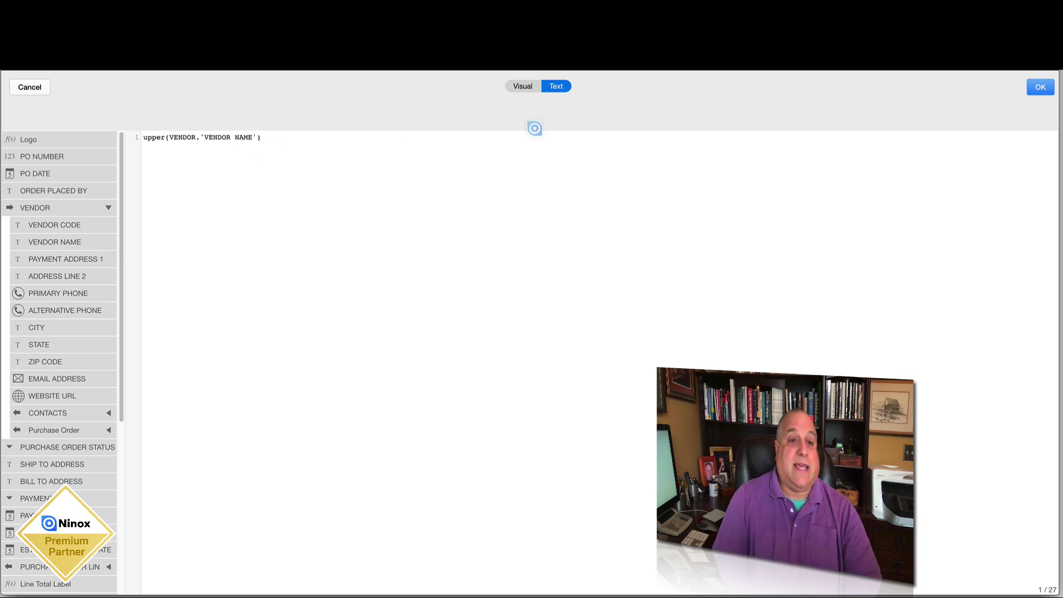
pyautogui.click(1040, 87)
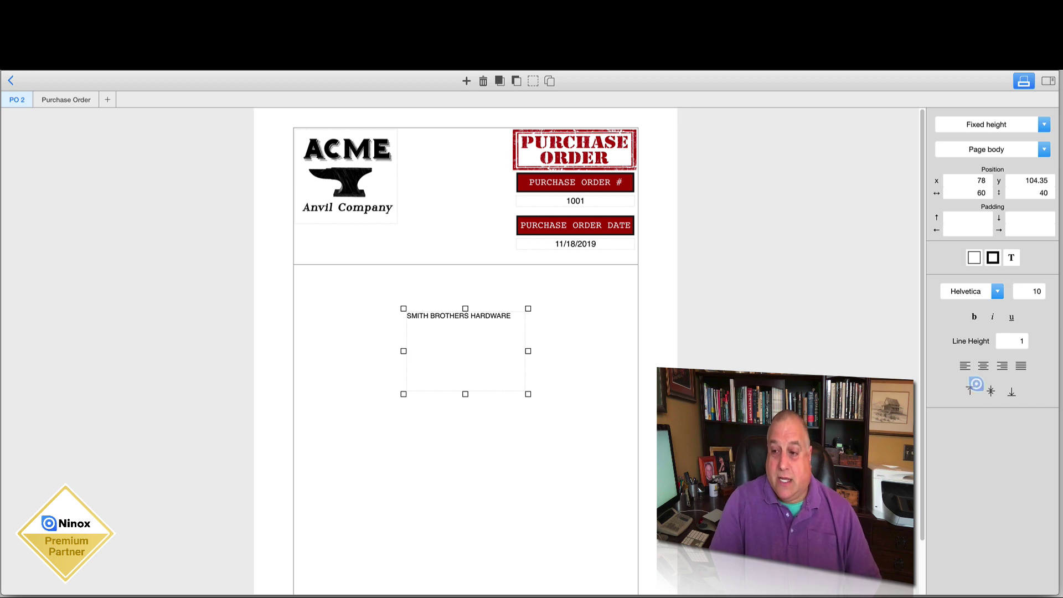
# Step: Centre the vendor name text horizontally and switch its element to auto height
pyautogui.click(983, 366)
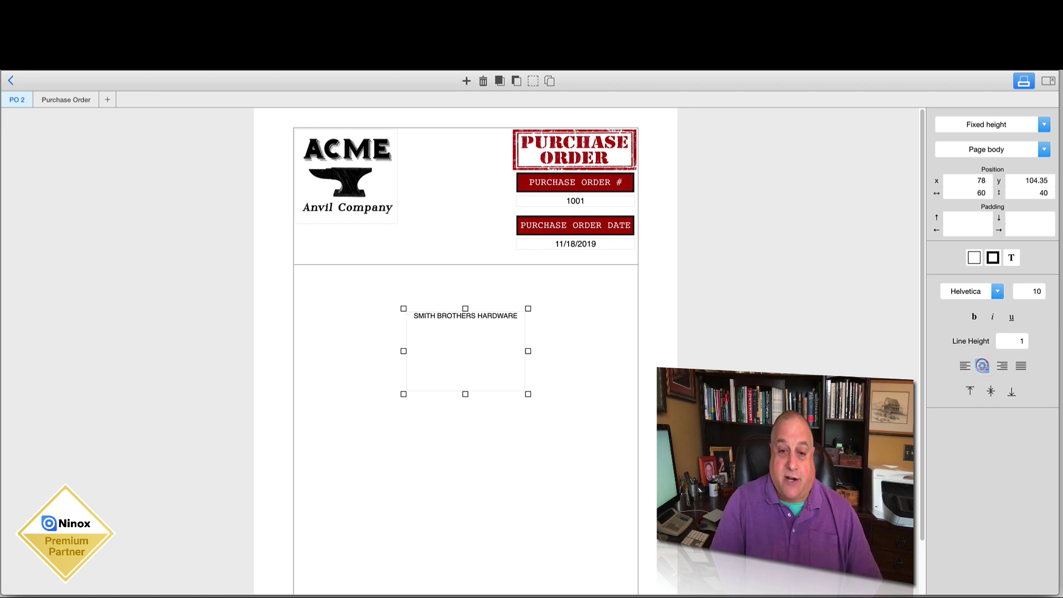
pyautogui.click(979, 126)
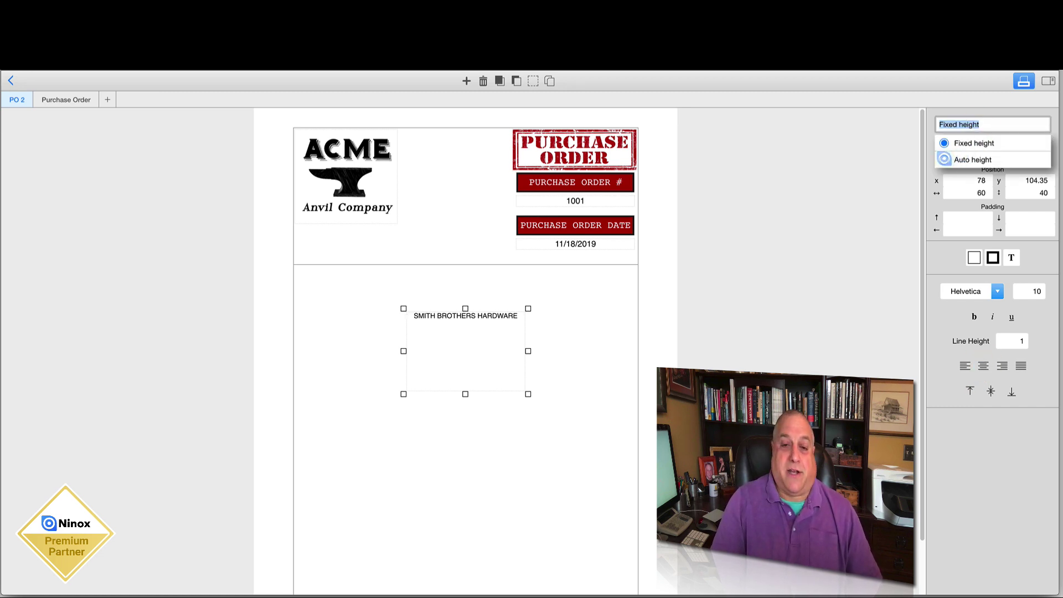
pyautogui.click(945, 159)
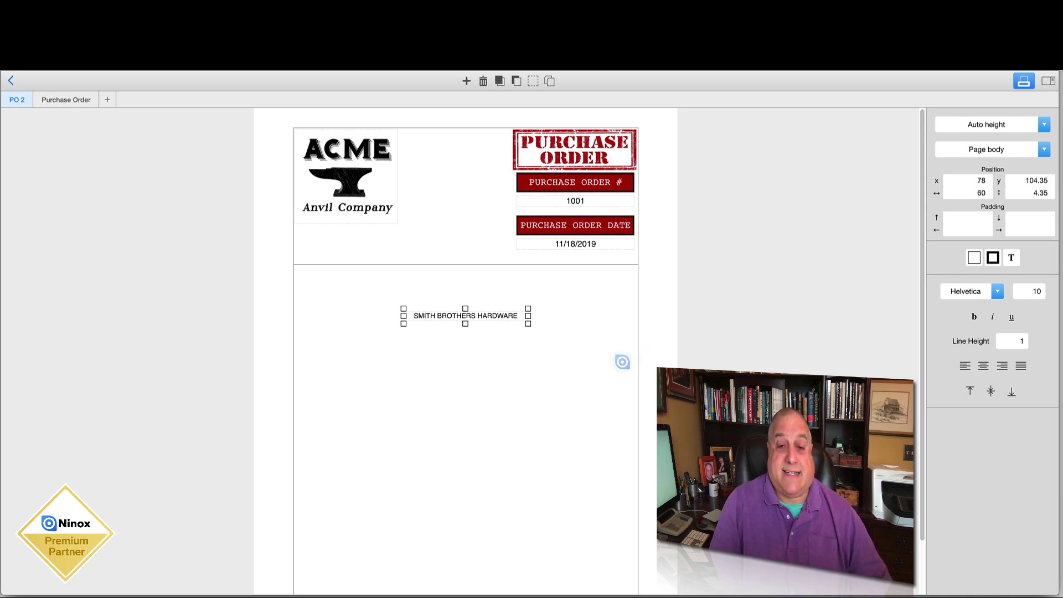
# Step: Set the vendor name's font size to 14 and keep its element selected
pyautogui.click(1034, 291)
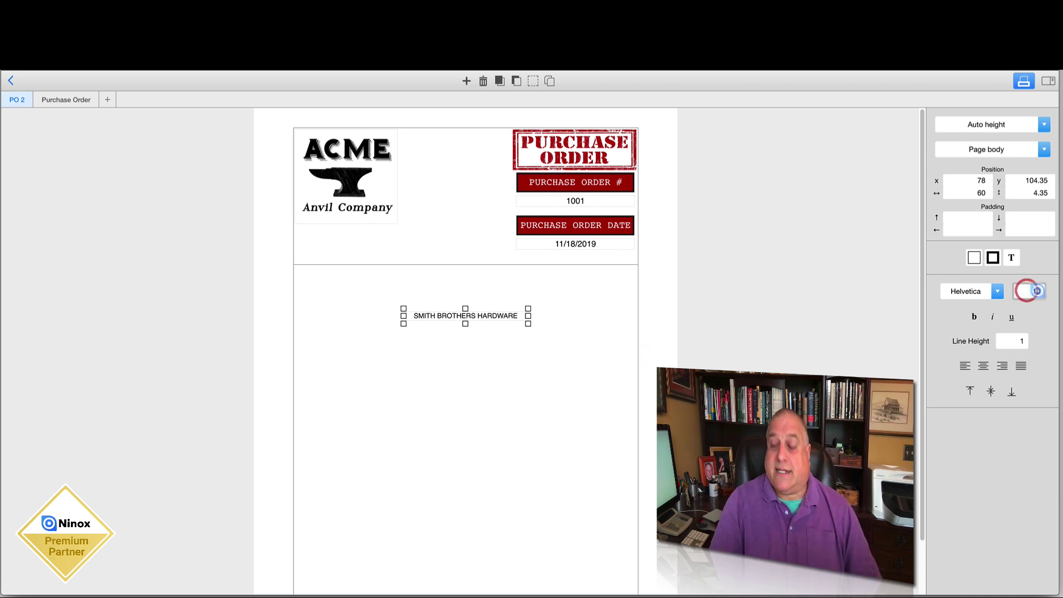
pyautogui.write('14')
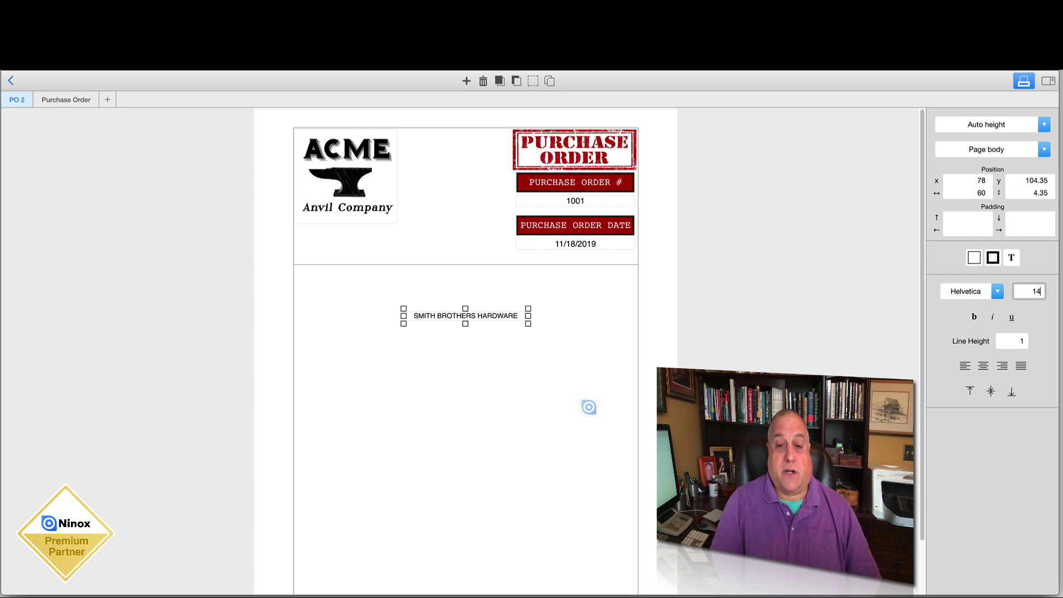
pyautogui.press('Return')
pyautogui.click(580, 408)
pyautogui.click(509, 331)
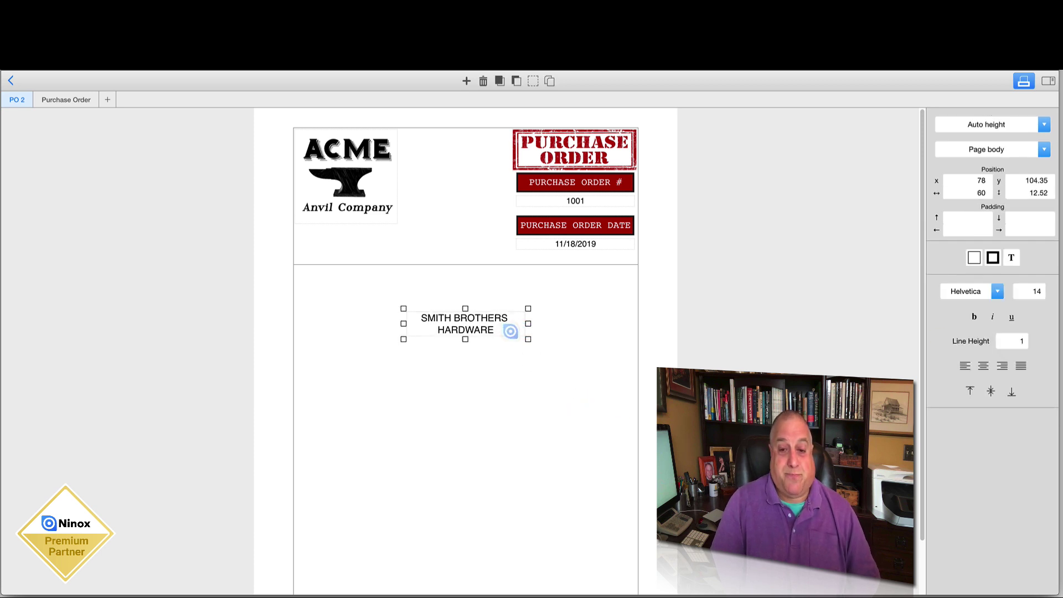
# Step: Widen the vendor name element to 88 and make its text bold
pyautogui.moveTo(528, 324); pyautogui.dragTo(581, 324)
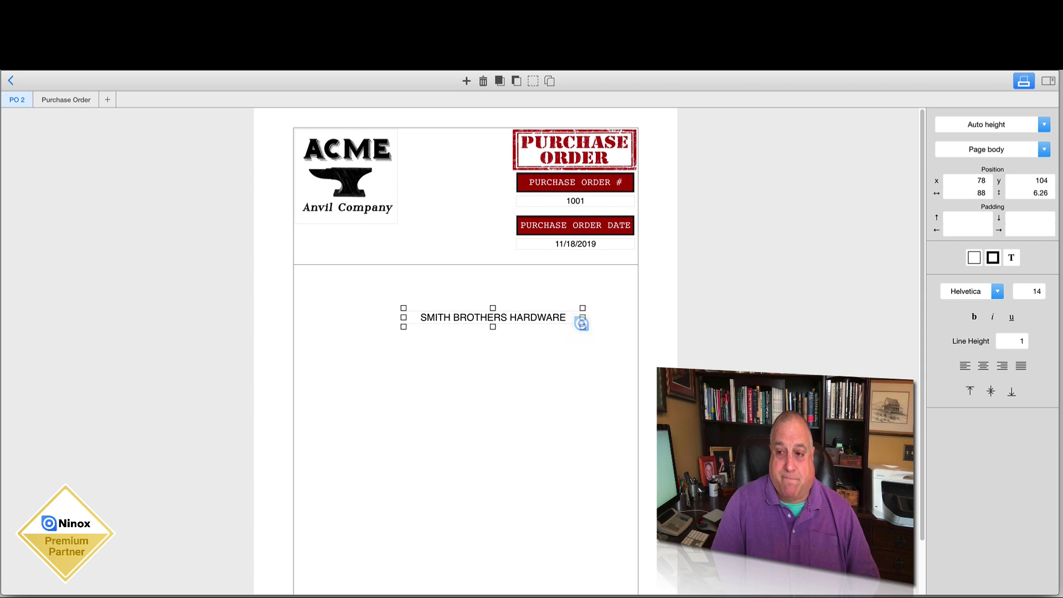
pyautogui.click(973, 316)
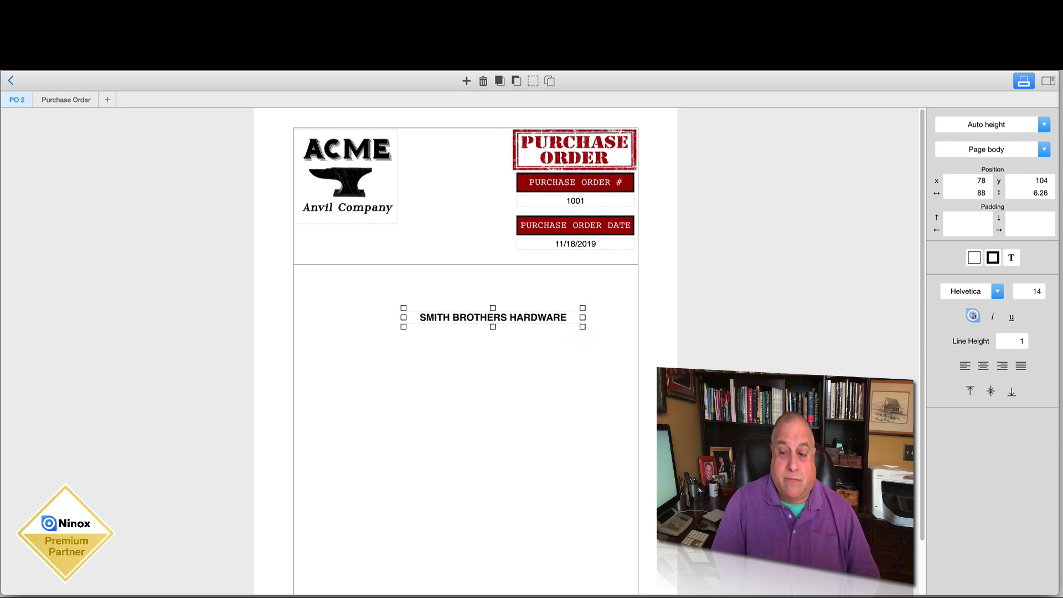
# Step: Give the vendor name element white text, a black border and a dark red background
pyautogui.click(1009, 257)
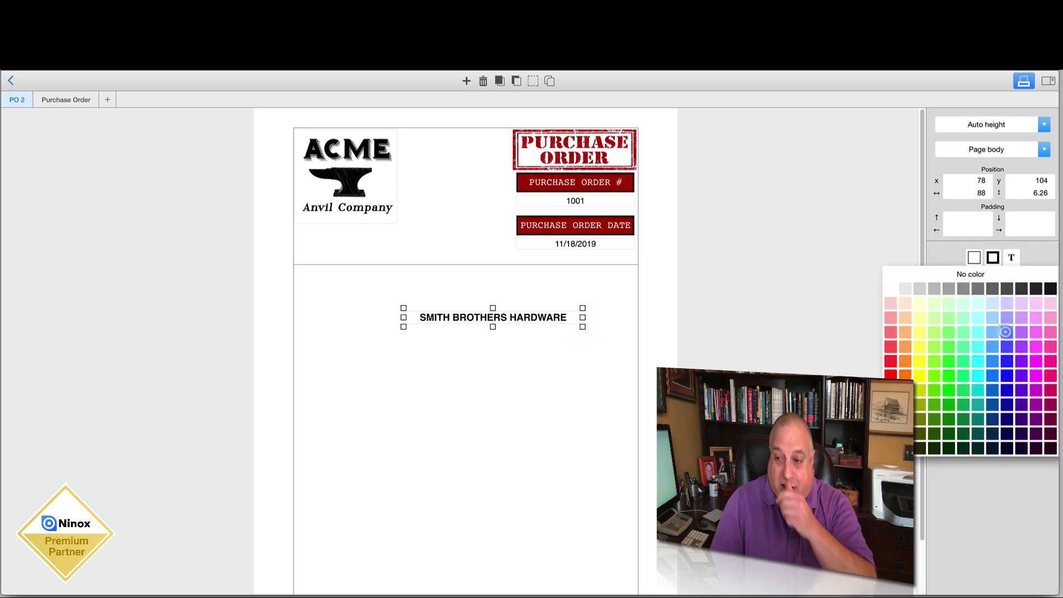
pyautogui.click(890, 289)
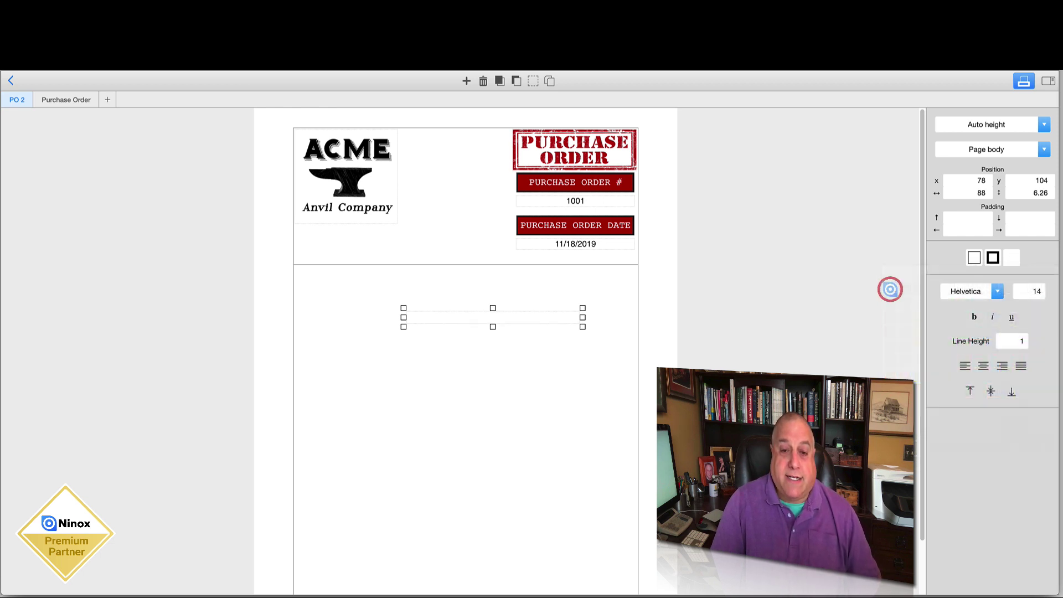
pyautogui.click(992, 258)
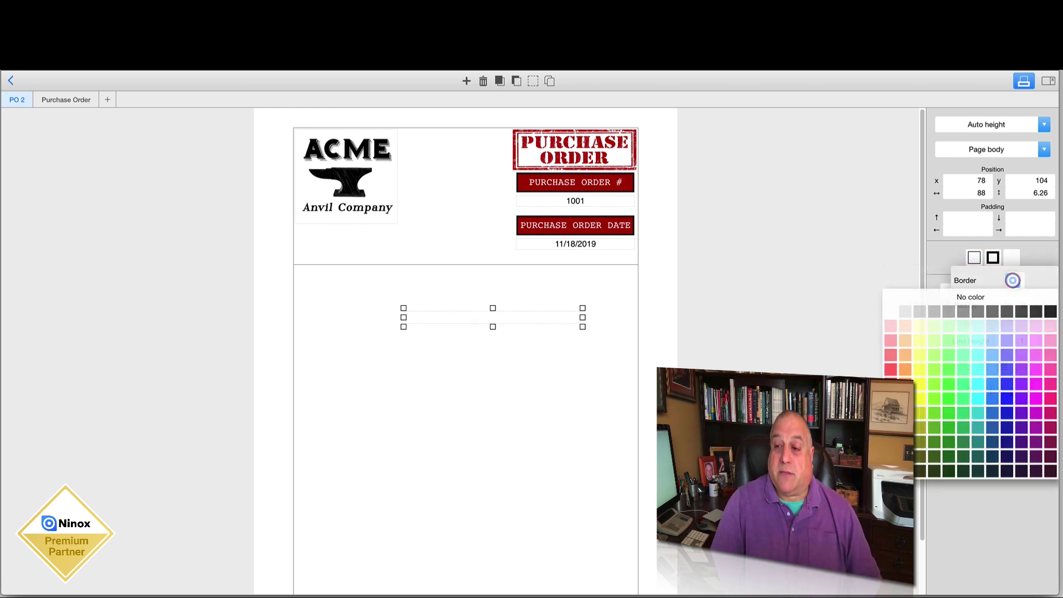
pyautogui.click(1045, 311)
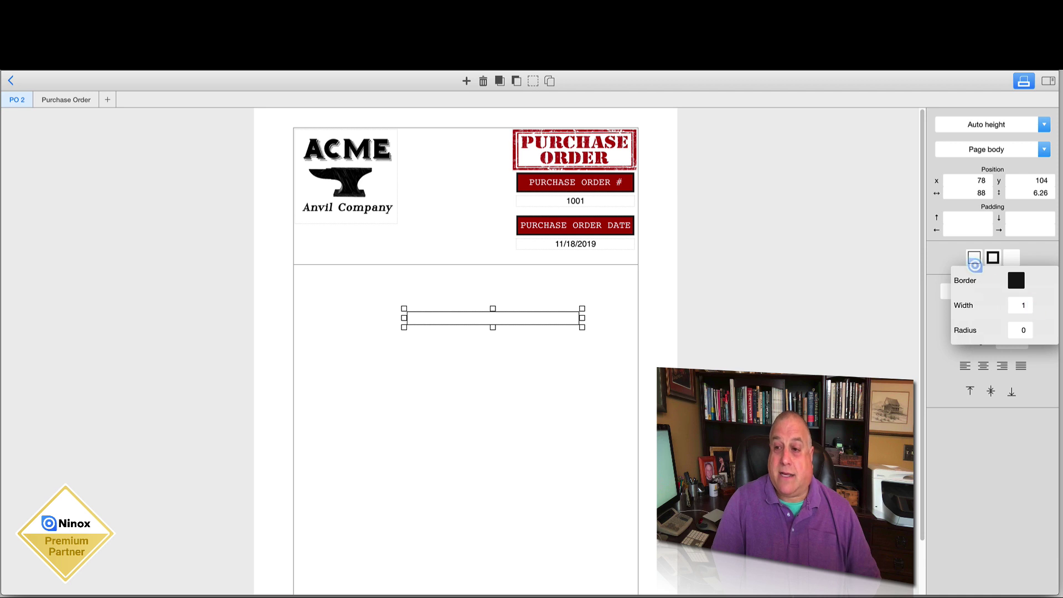
pyautogui.click(973, 258)
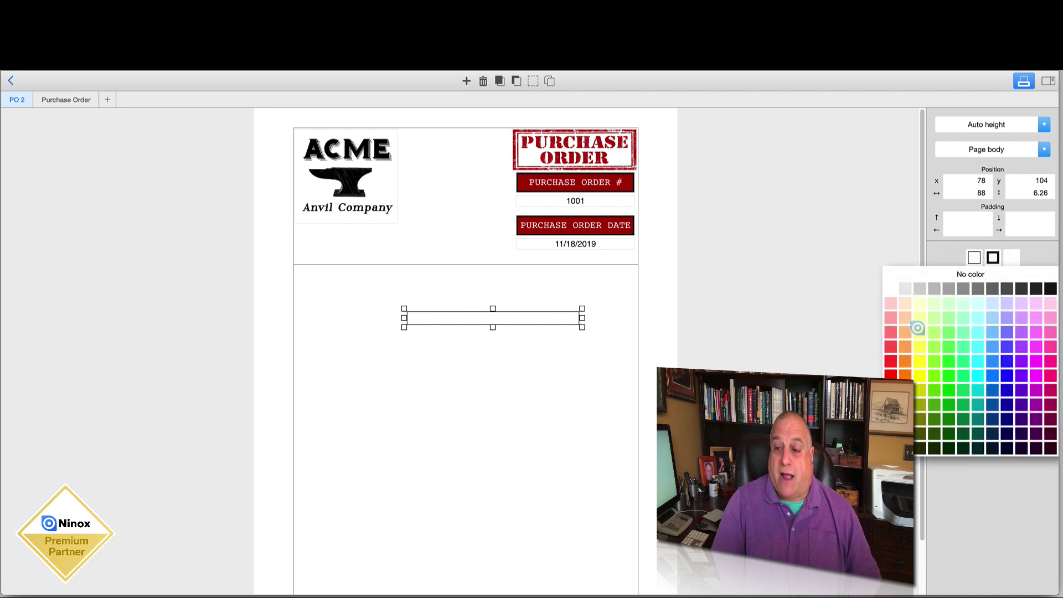
pyautogui.click(890, 419)
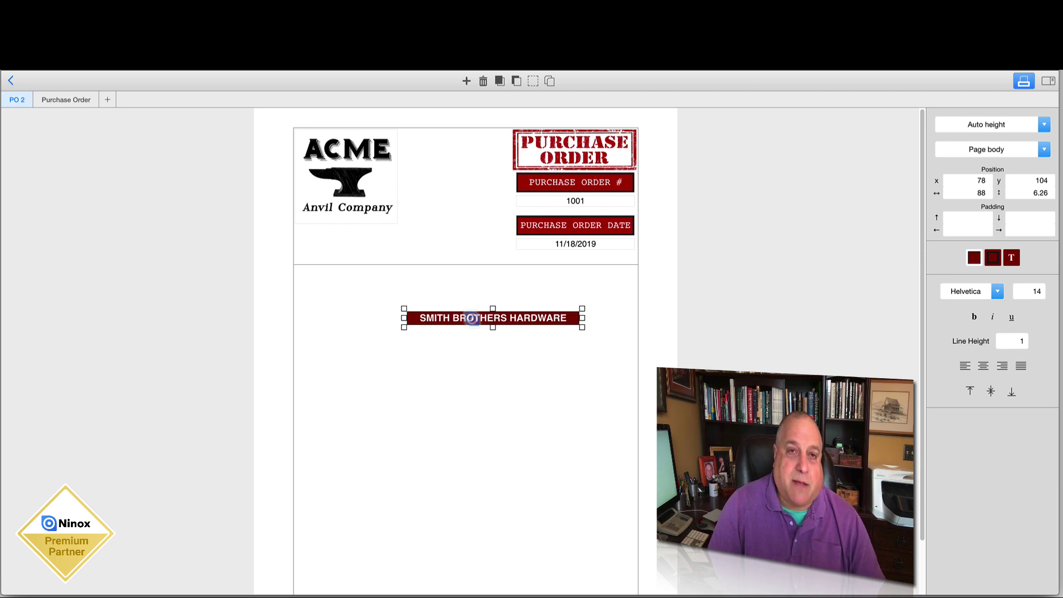
# Step: Move the vendor name element below the logo in the page head at x 21, y 66, and save the layout
pyautogui.moveTo(472, 319); pyautogui.dragTo(363, 244)
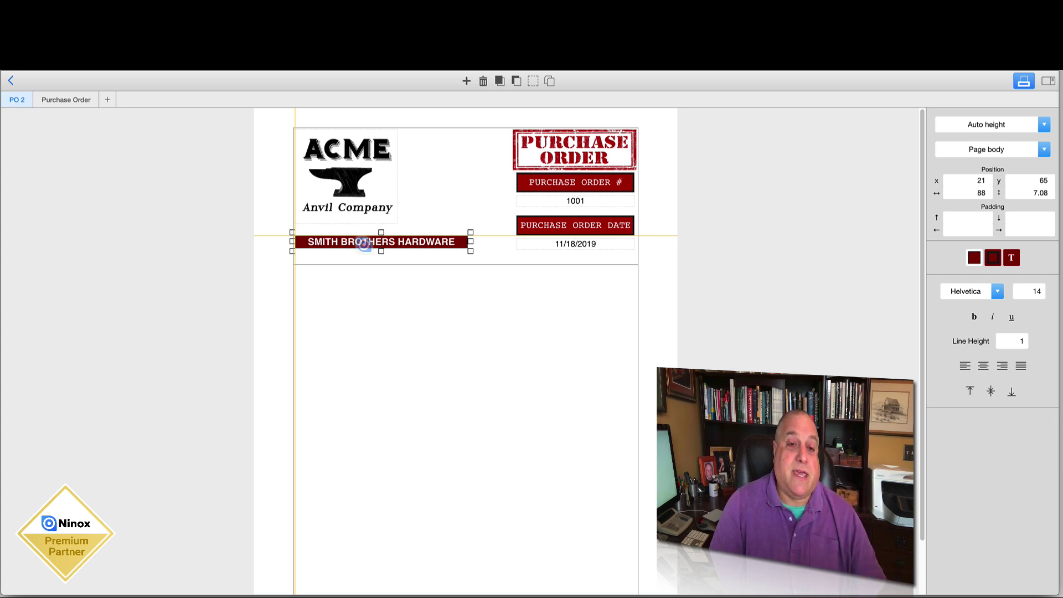
pyautogui.moveTo(363, 244); pyautogui.dragTo(363, 247)
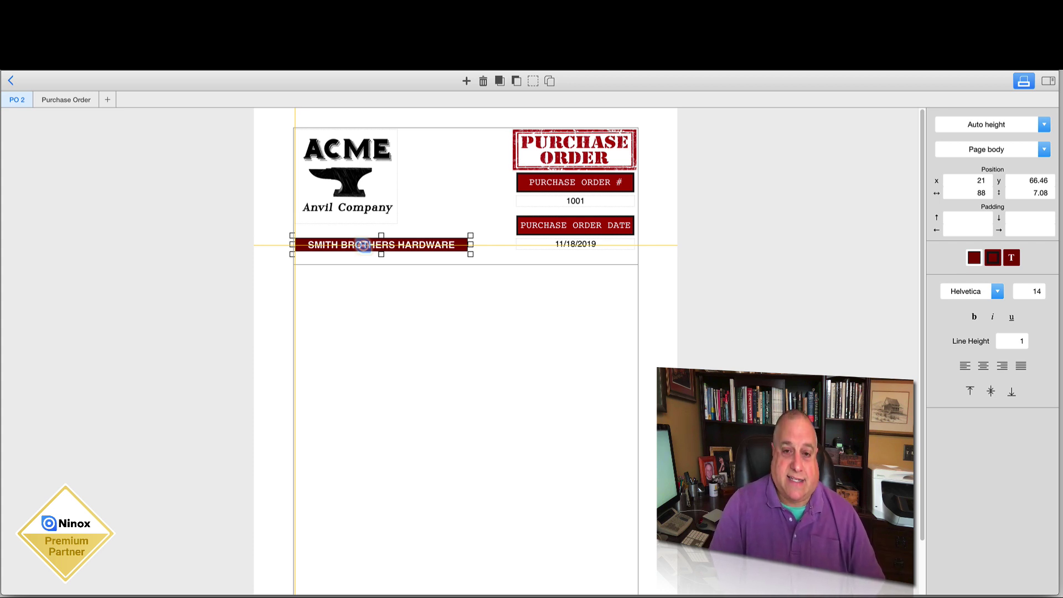
pyautogui.moveTo(364, 244); pyautogui.dragTo(363, 243)
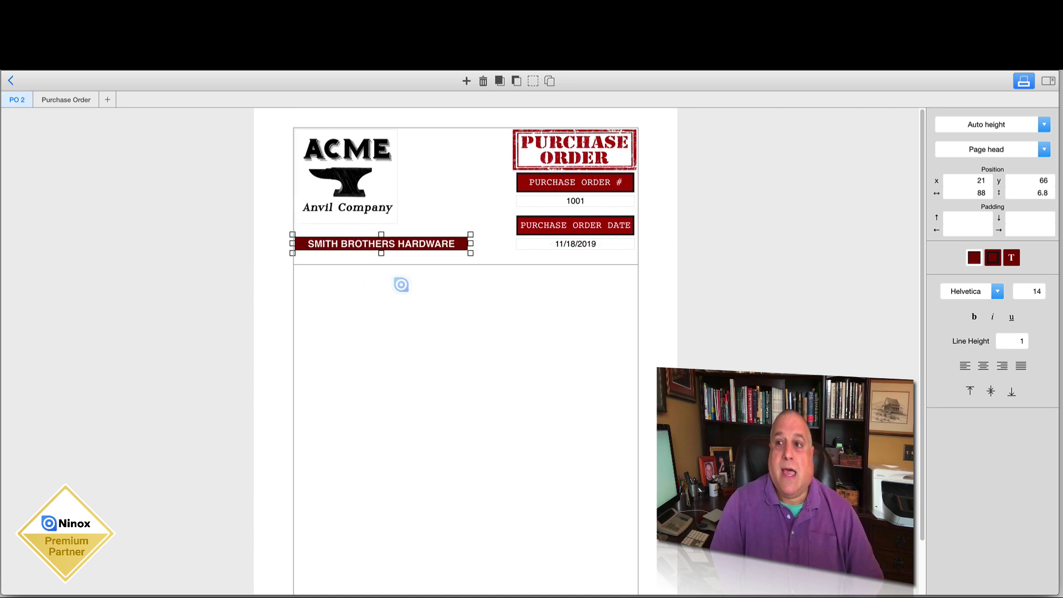
pyautogui.click(12, 79)
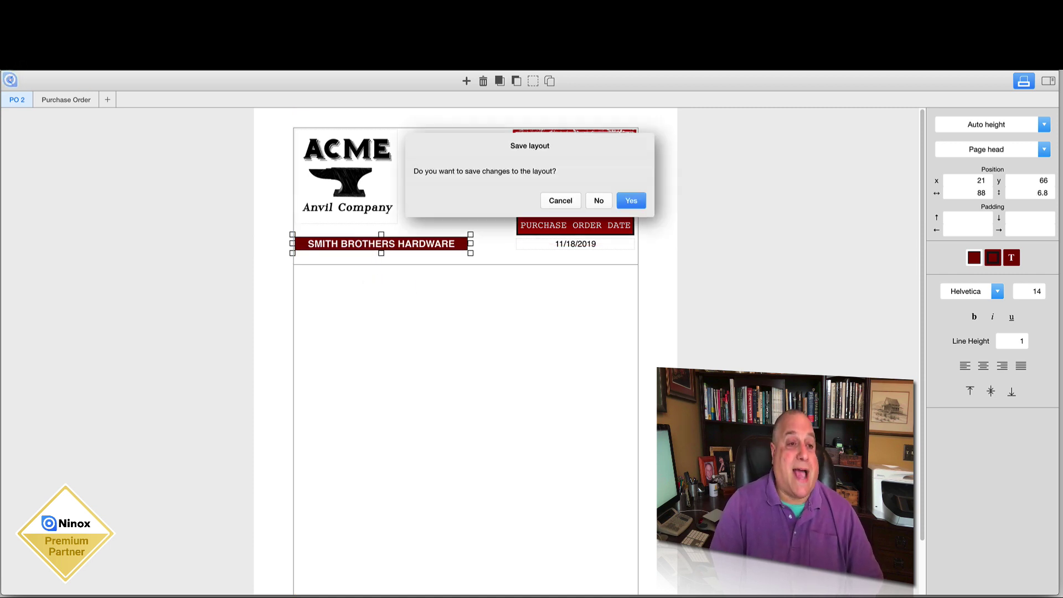
pyautogui.click(630, 200)
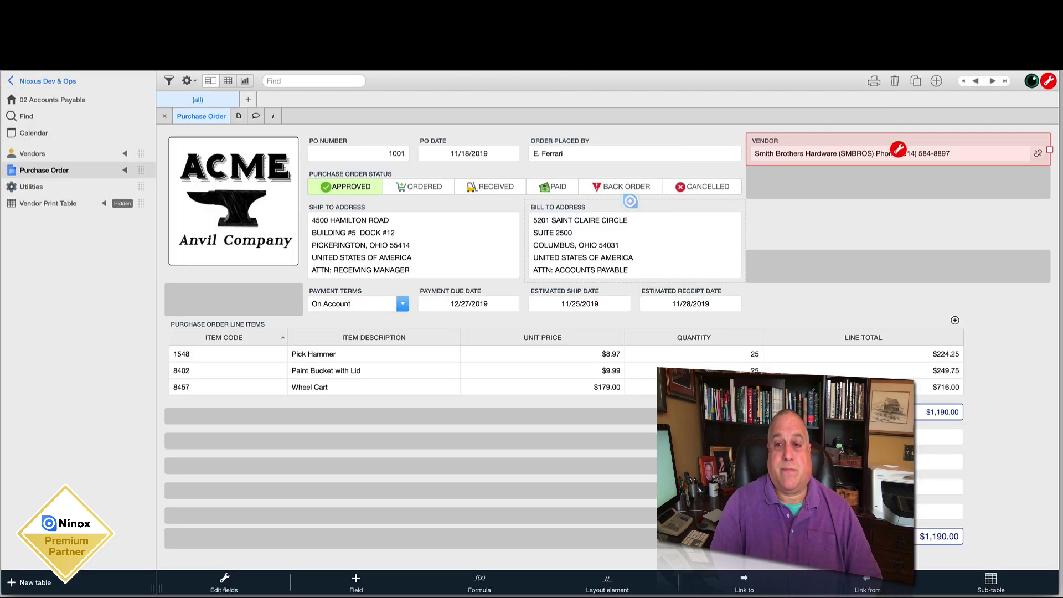
# Step: Reopen the PO 2 print layout and move the purchase order number and date labels and values down together to y 37
pyautogui.click(874, 81)
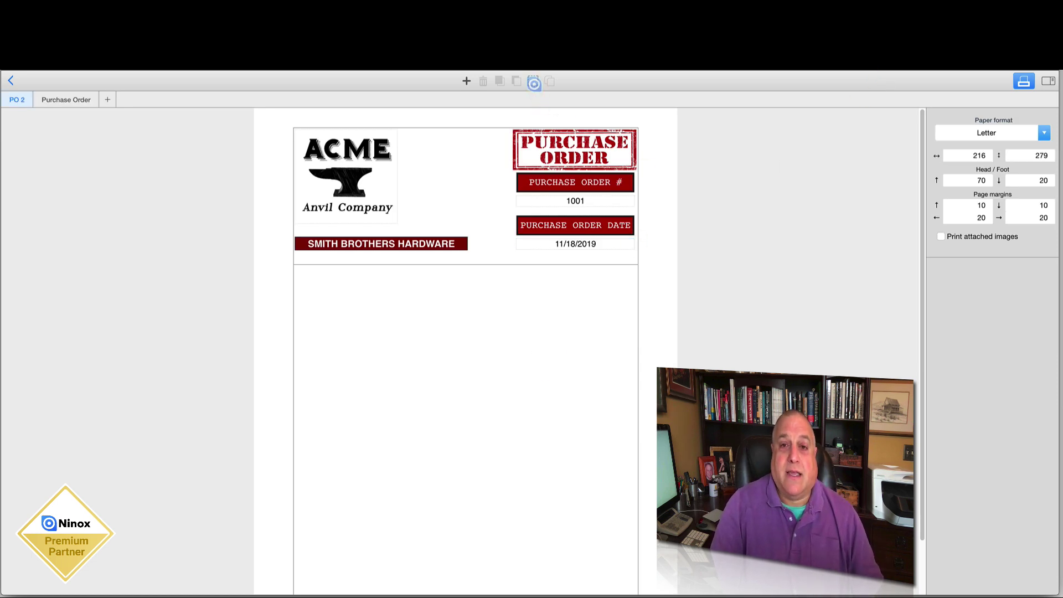
pyautogui.click(533, 82)
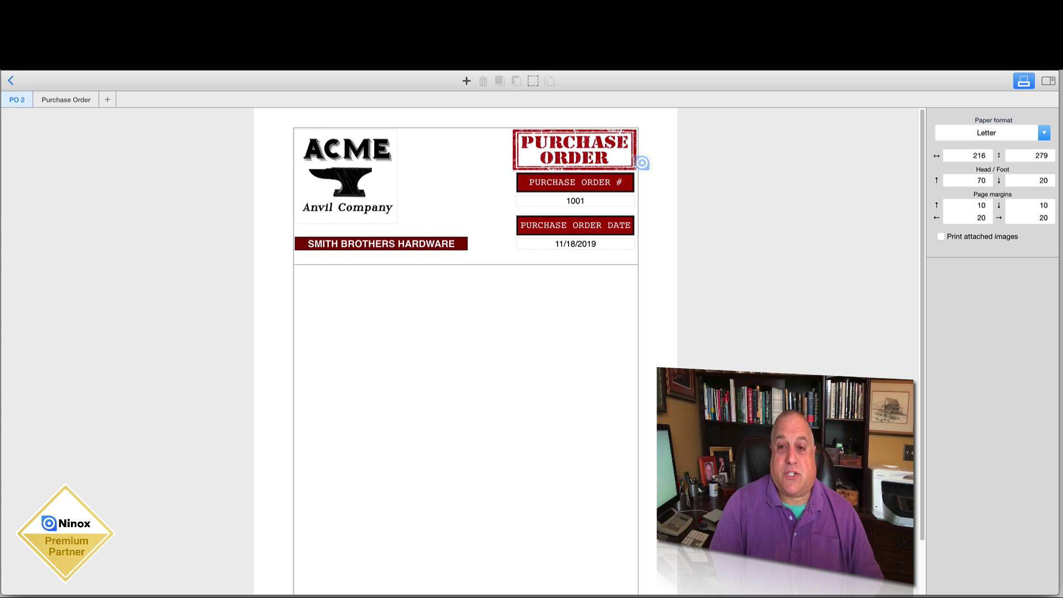
pyautogui.moveTo(644, 172); pyautogui.dragTo(506, 252)
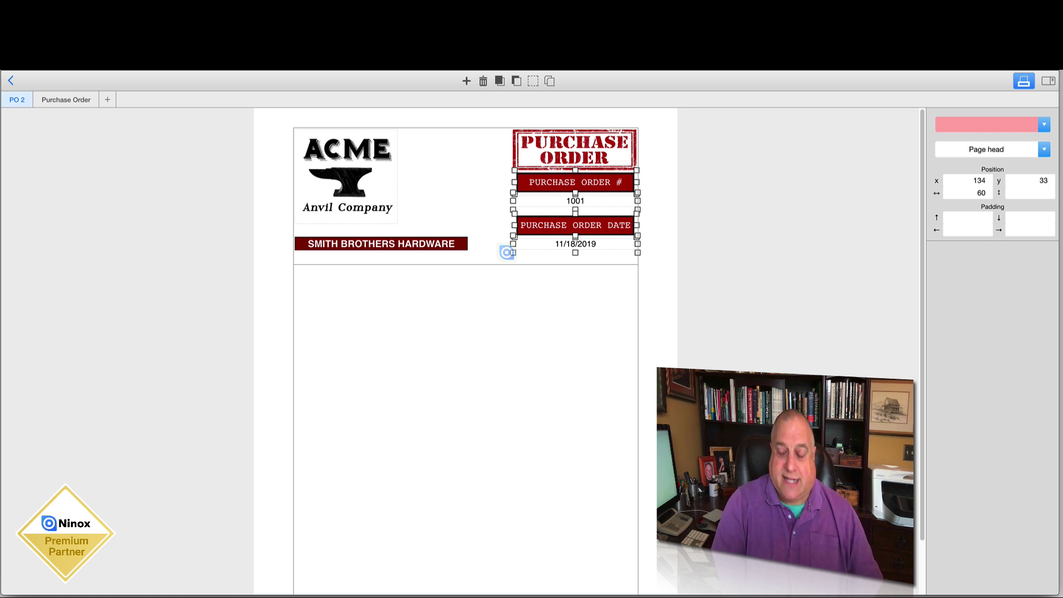
pyautogui.scroll(-3, 506, 253)
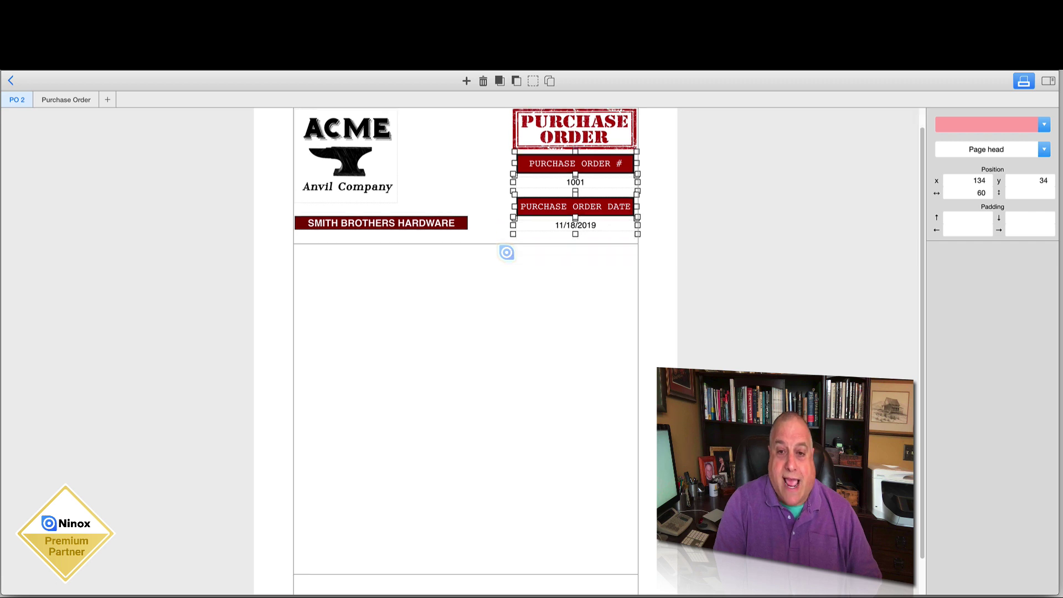
pyautogui.press('Down')
pyautogui.press('Down')
pyautogui.press('Down')
pyautogui.press('Down')
pyautogui.scroll(3, 506, 253)
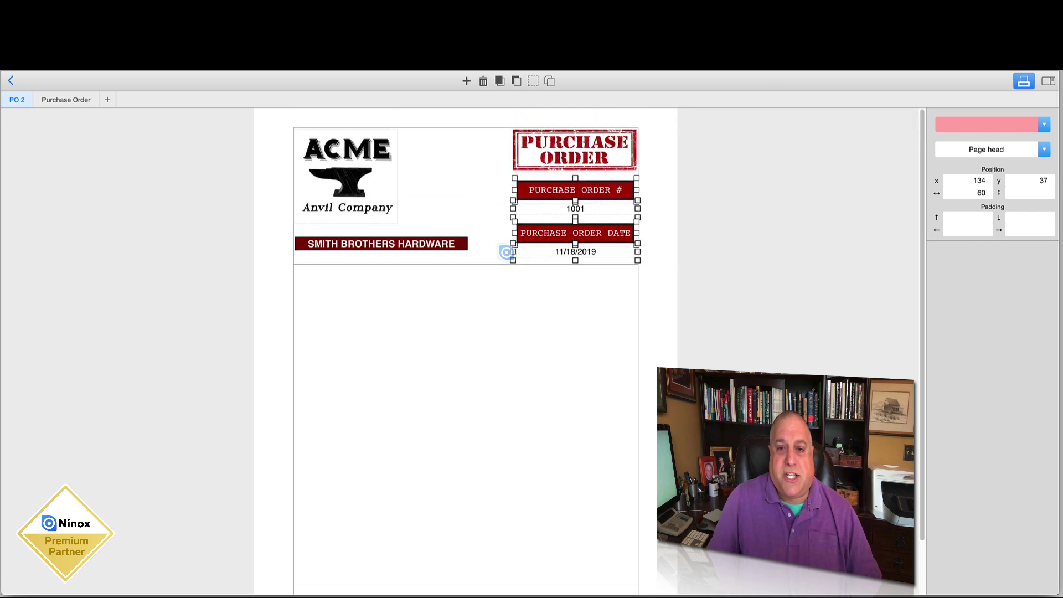
pyautogui.click(644, 153)
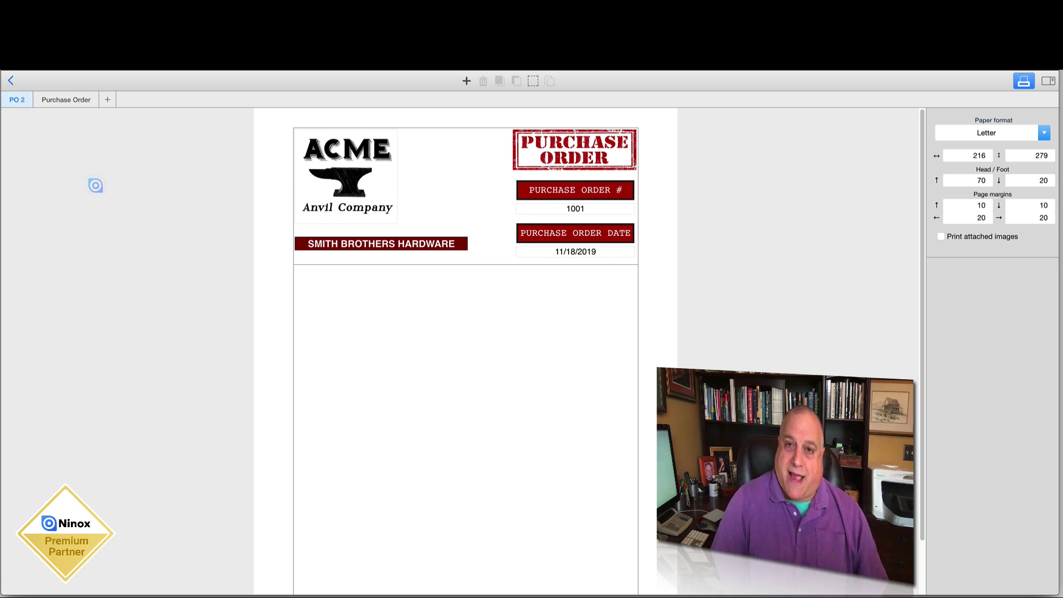
# Step: Save the PO 2 changes and look over the Purchase Order layout from header to totals
pyautogui.click(66, 99)
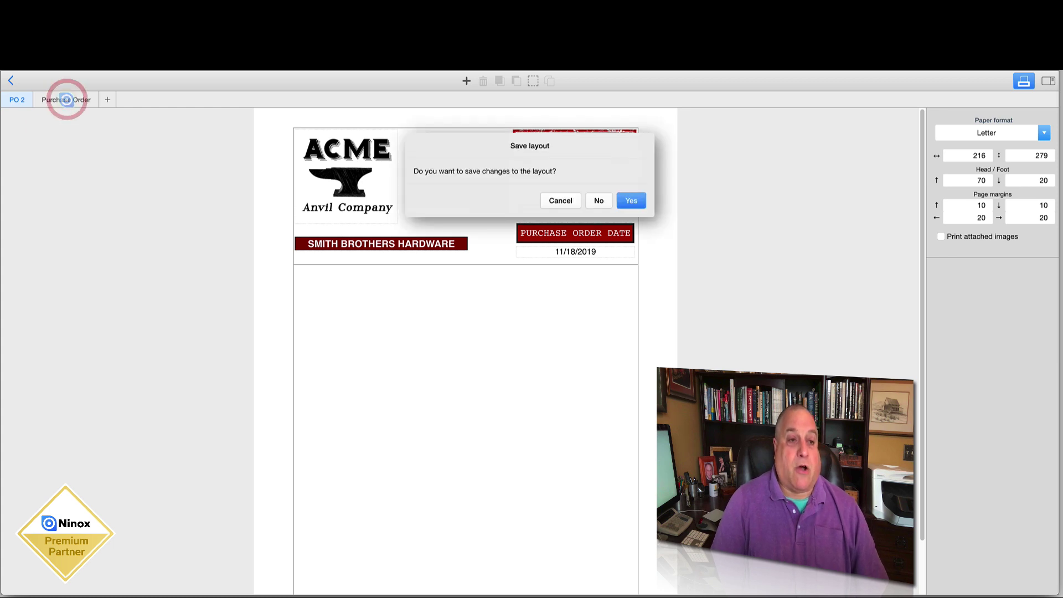
pyautogui.click(630, 201)
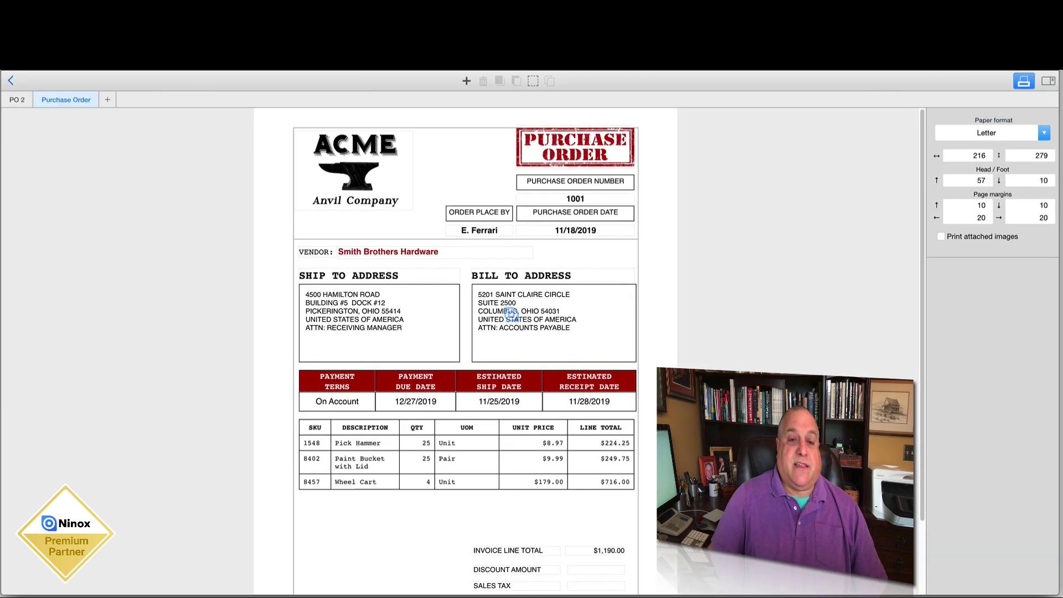
pyautogui.scroll(-3, 512, 315)
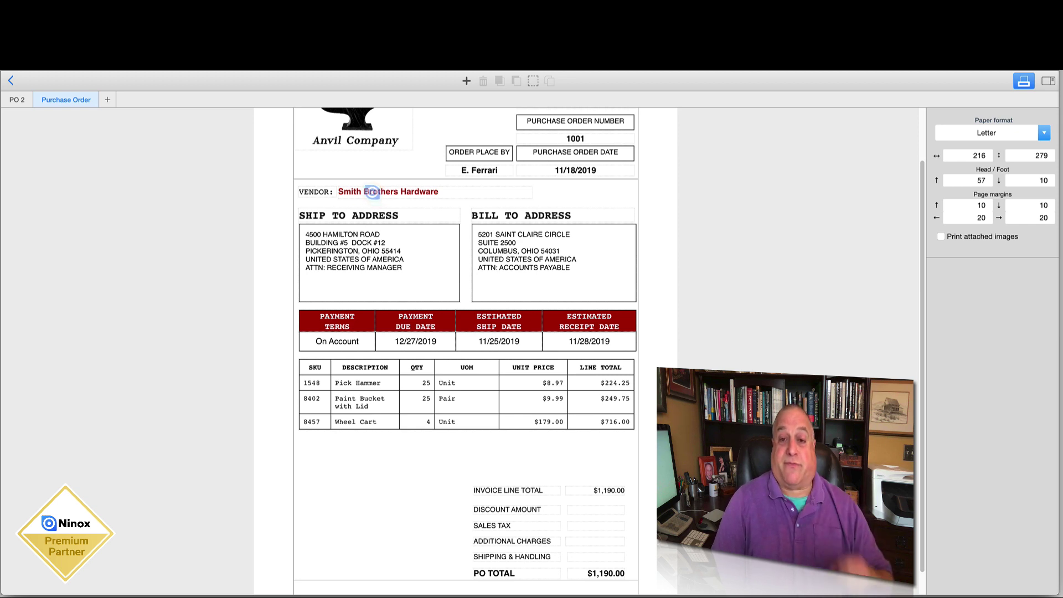
pyautogui.scroll(3, 372, 192)
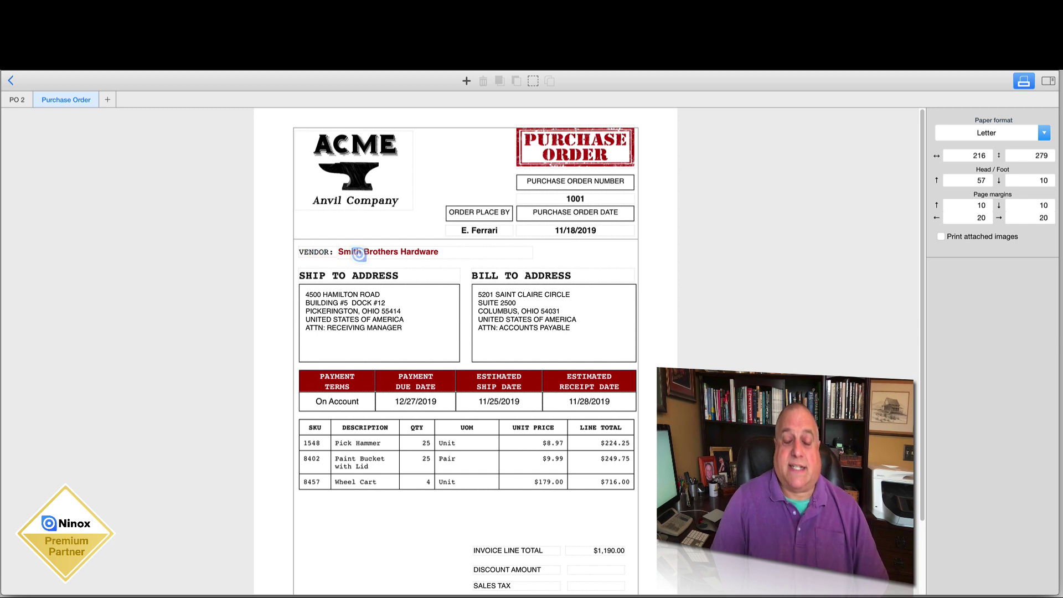
# Step: Inspect the VENDOR: label in the page body and the list of elements that can be inserted
pyautogui.click(309, 252)
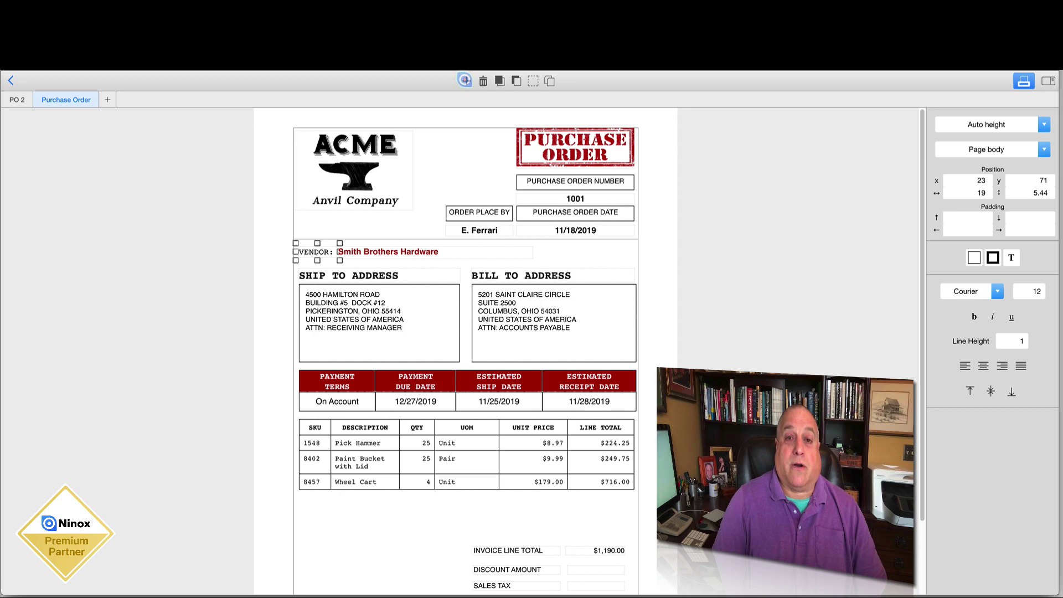
pyautogui.click(466, 81)
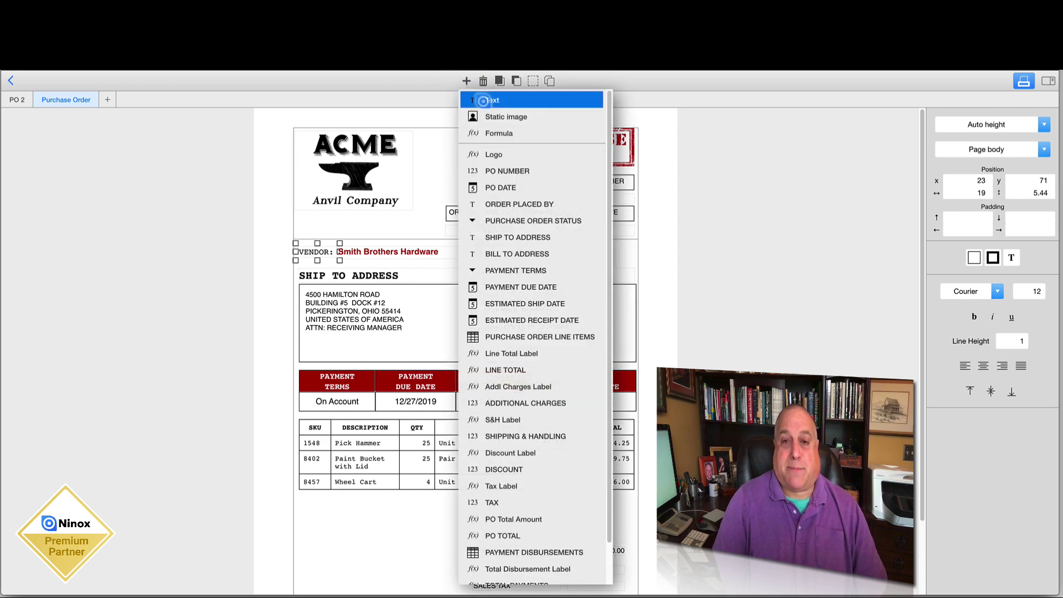
pyautogui.click(278, 307)
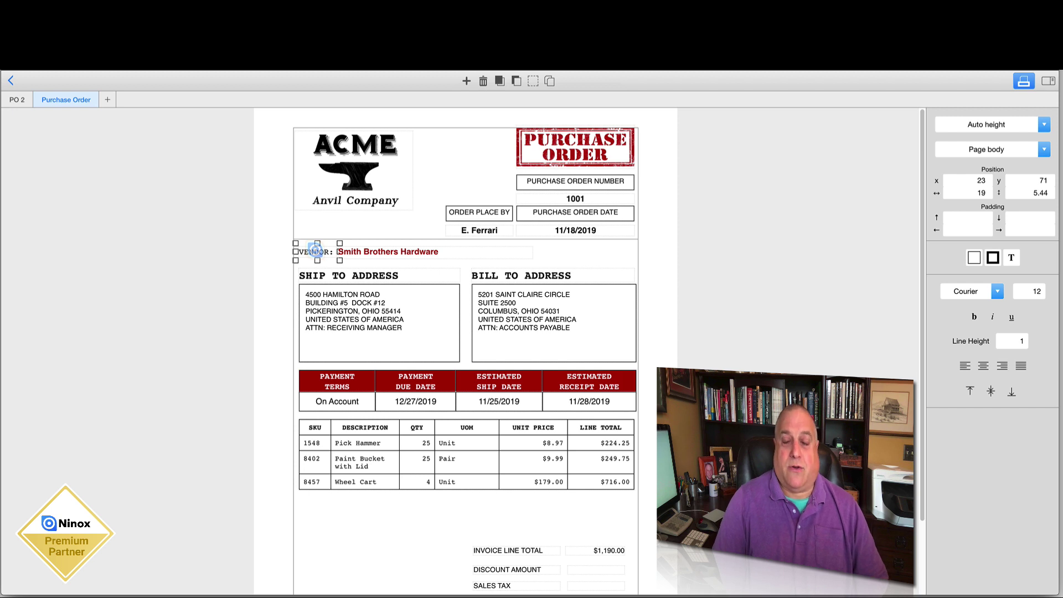
# Step: Examine the formula behind the vendor name, including its VENDOR reference and VENDOR NAME field, without editing it
pyautogui.click(388, 250)
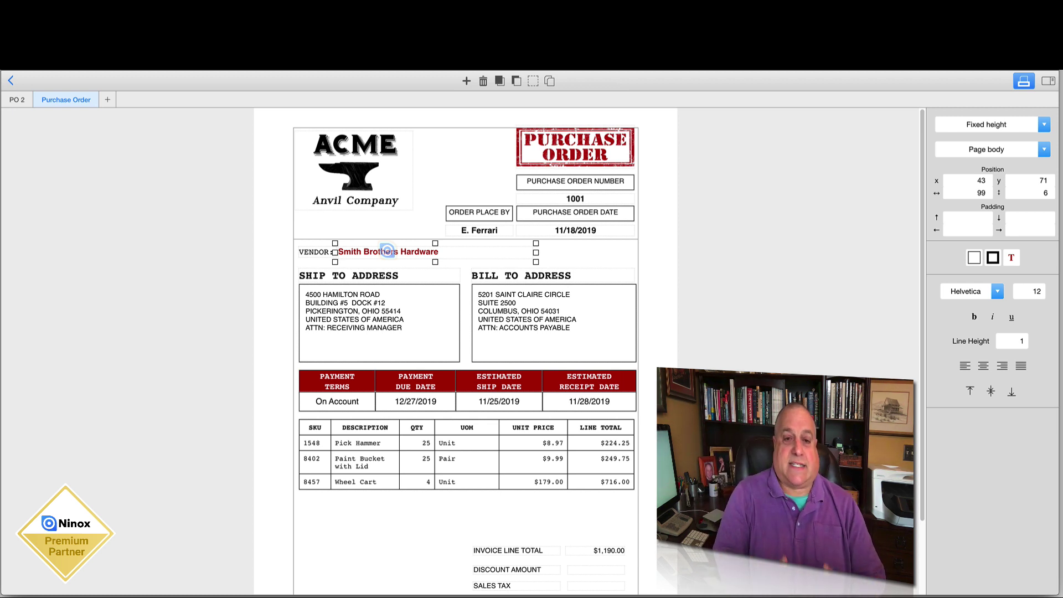
pyautogui.doubleClick(388, 251)
pyautogui.doubleClick(389, 251)
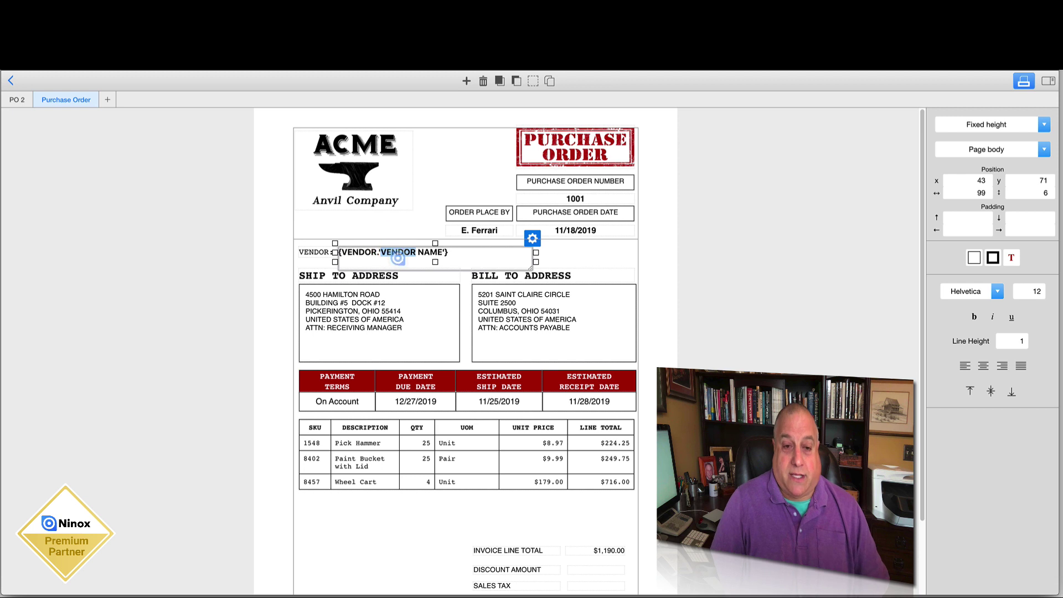
pyautogui.click(382, 253)
pyautogui.moveTo(382, 253); pyautogui.dragTo(431, 253)
pyautogui.moveTo(339, 252); pyautogui.dragTo(376, 253)
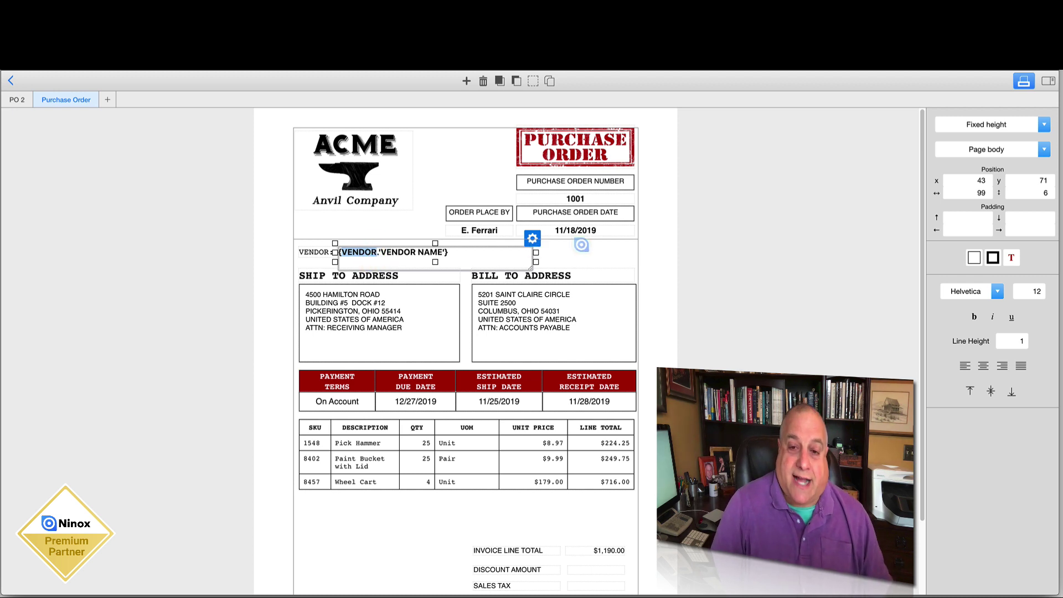
pyautogui.click(650, 255)
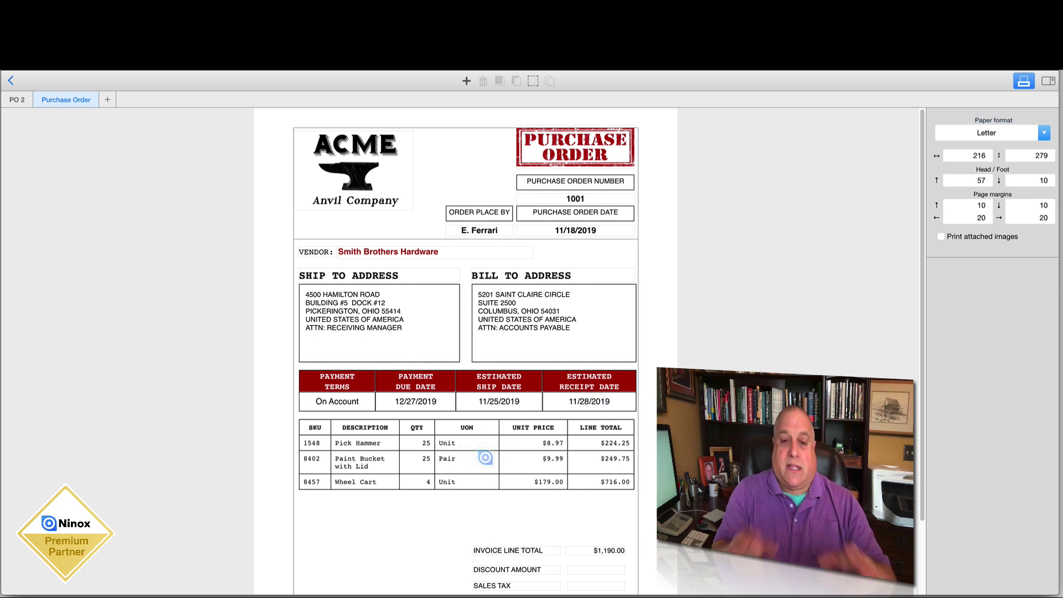
# Step: Return to the PO 2 layout and review which fields can be inserted
pyautogui.click(17, 99)
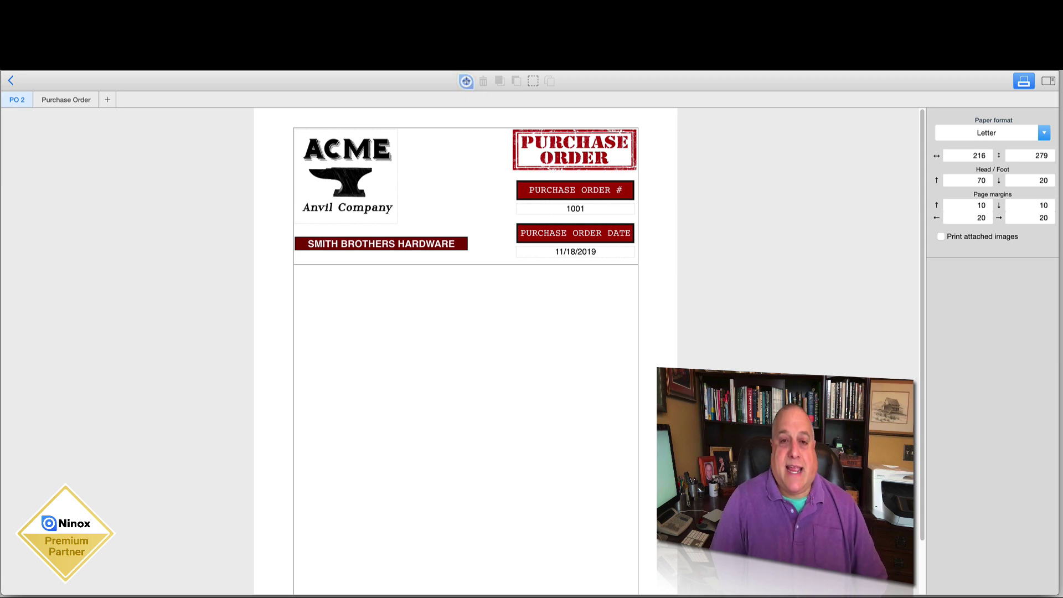
pyautogui.click(466, 82)
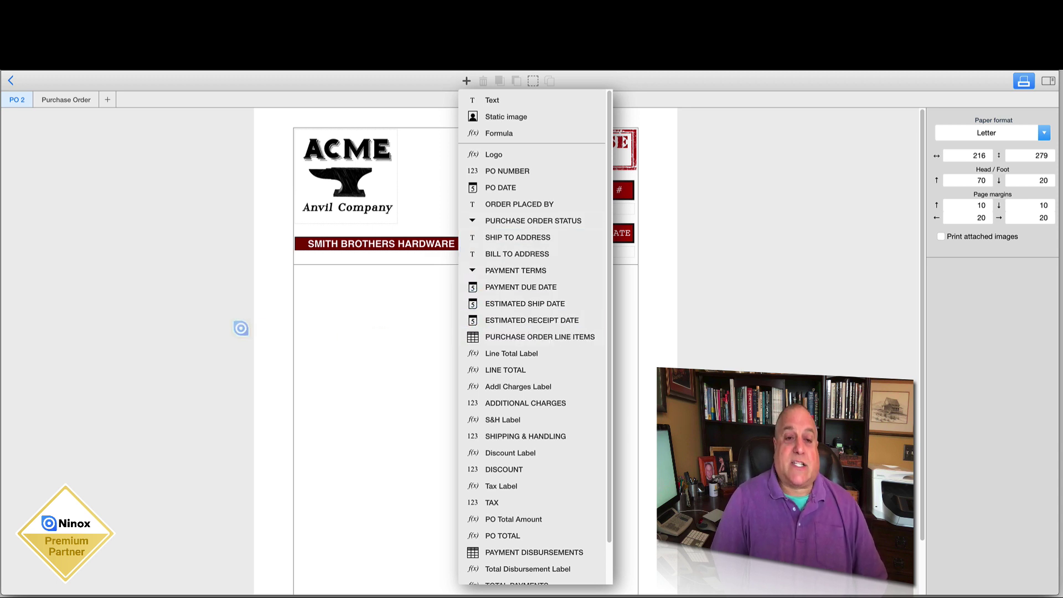
pyautogui.click(261, 326)
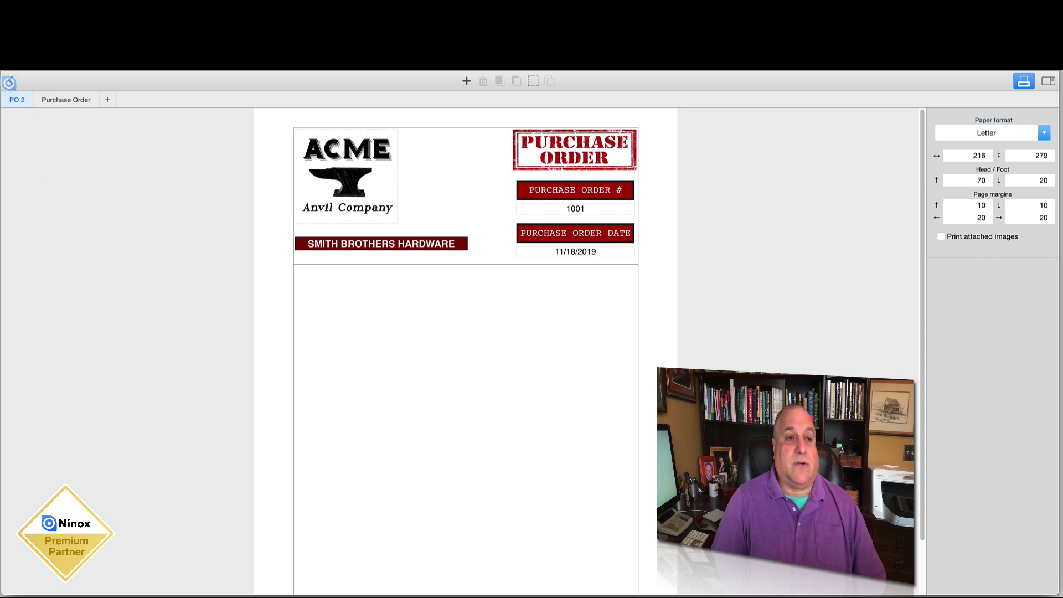
# Step: Leave the print layout and examine how Purchase Order and Vendors are linked in the 02 Accounts Payable data model
pyautogui.click(11, 81)
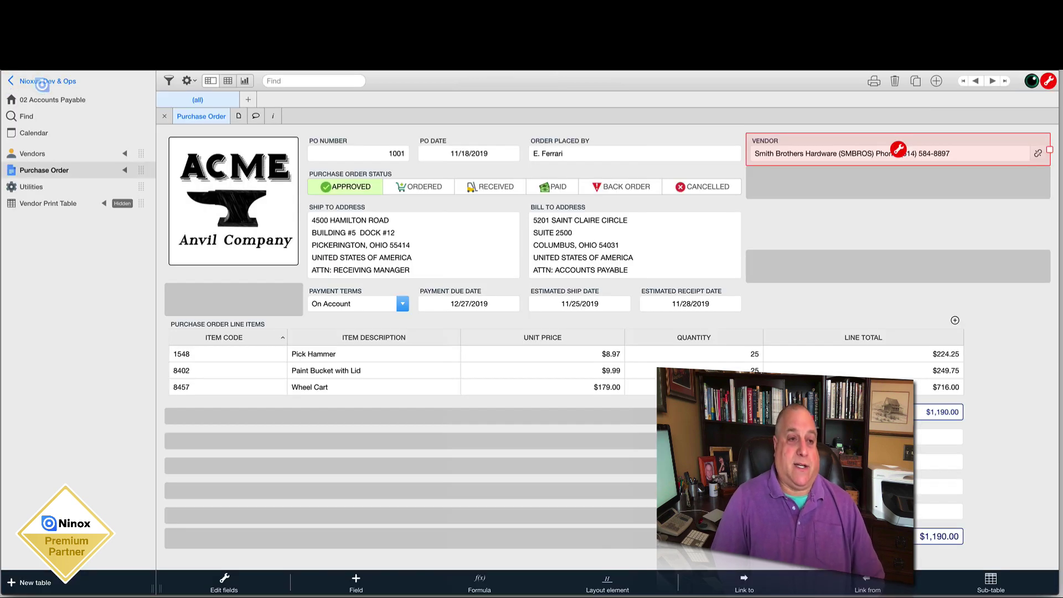
pyautogui.click(34, 99)
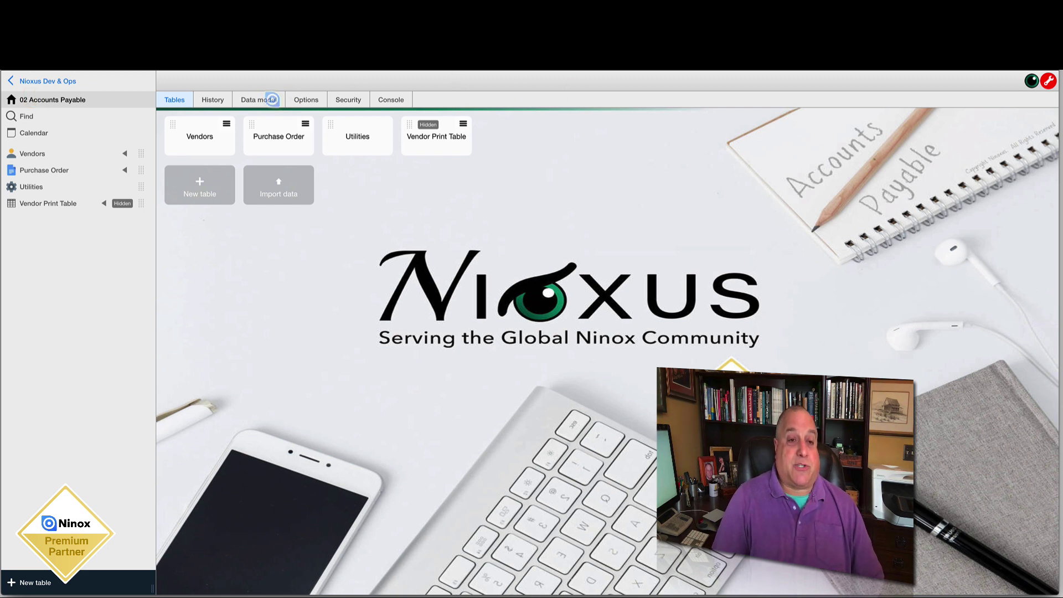
pyautogui.click(252, 100)
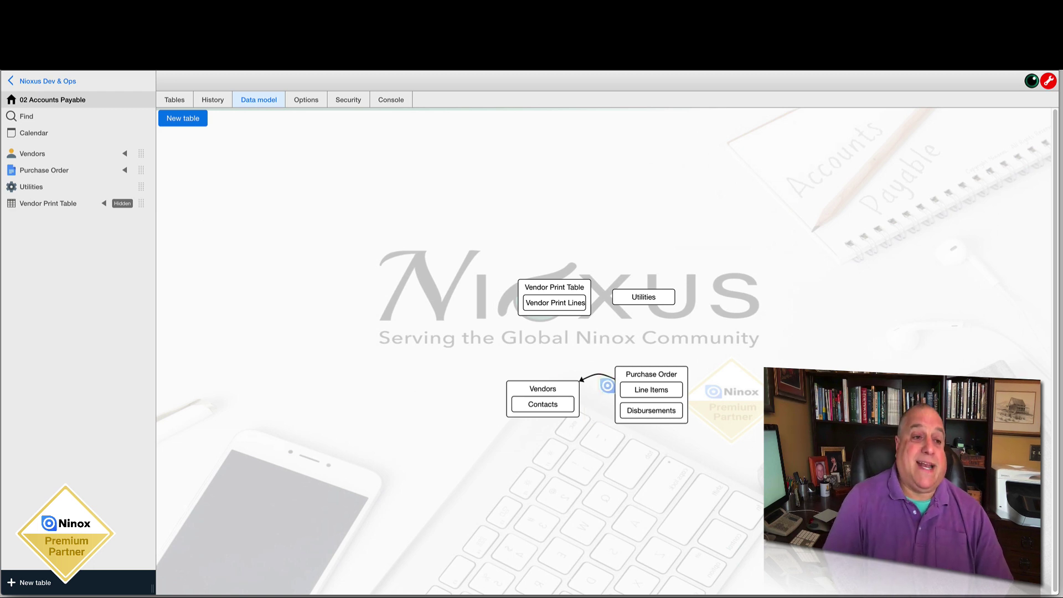
# Step: Return to the PO 2 layout of the Purchase Order table and inspect its PO number, PO date and vendor name elements
pyautogui.click(54, 171)
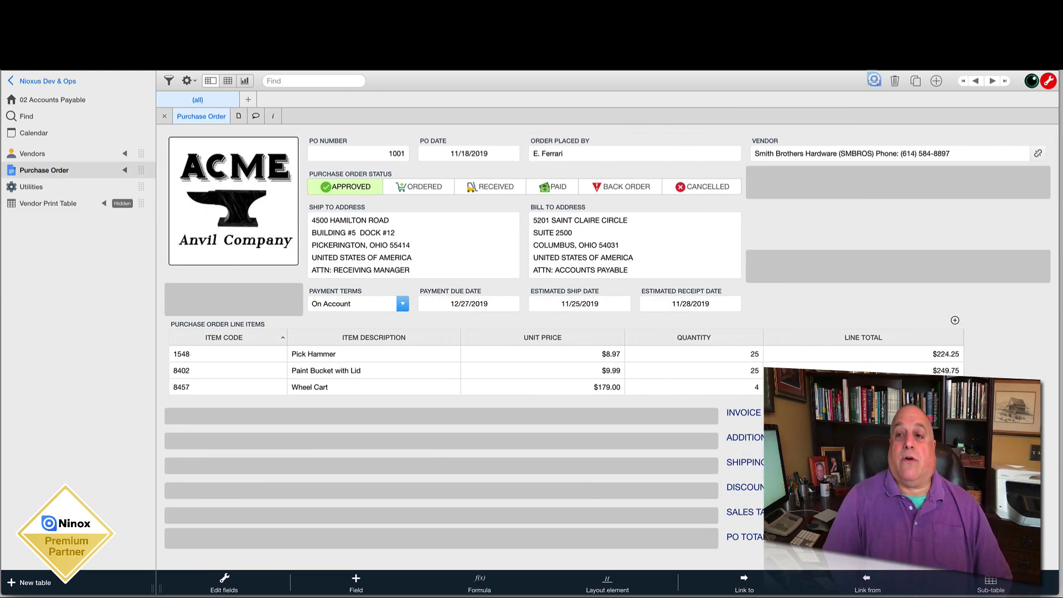
pyautogui.click(872, 82)
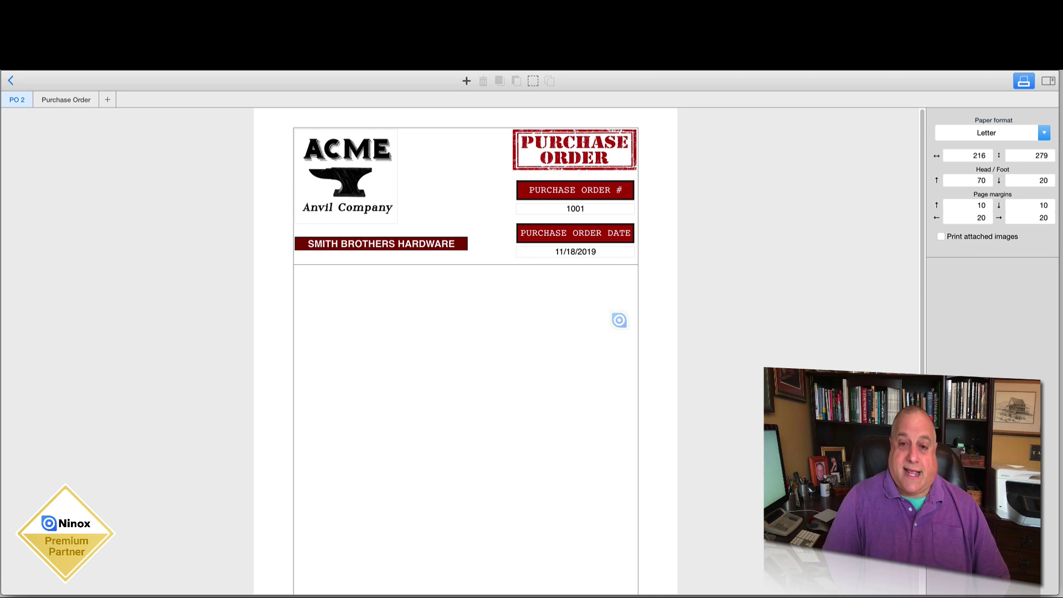
pyautogui.click(586, 209)
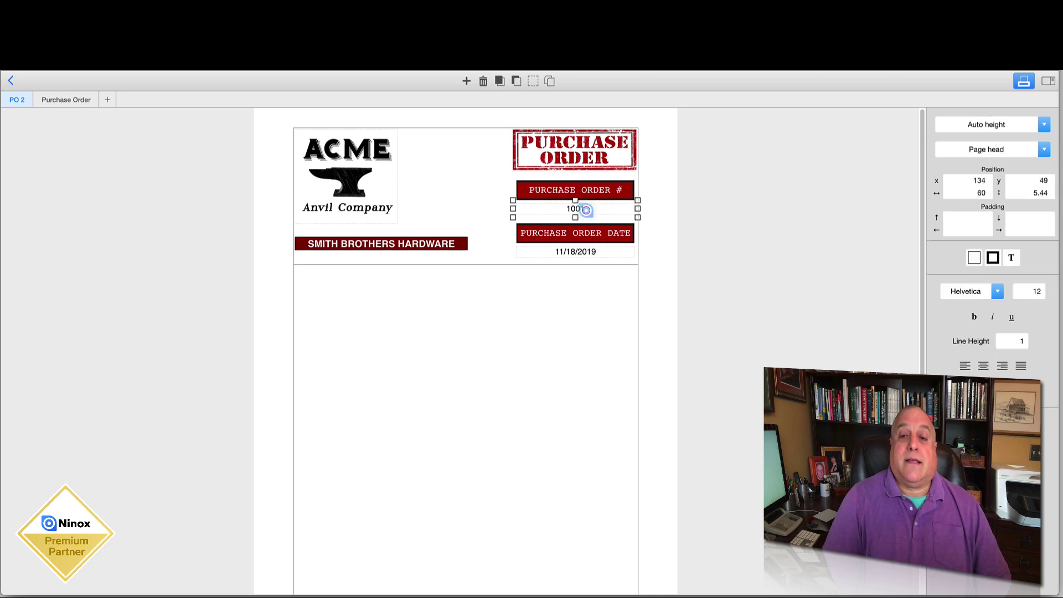
pyautogui.click(576, 252)
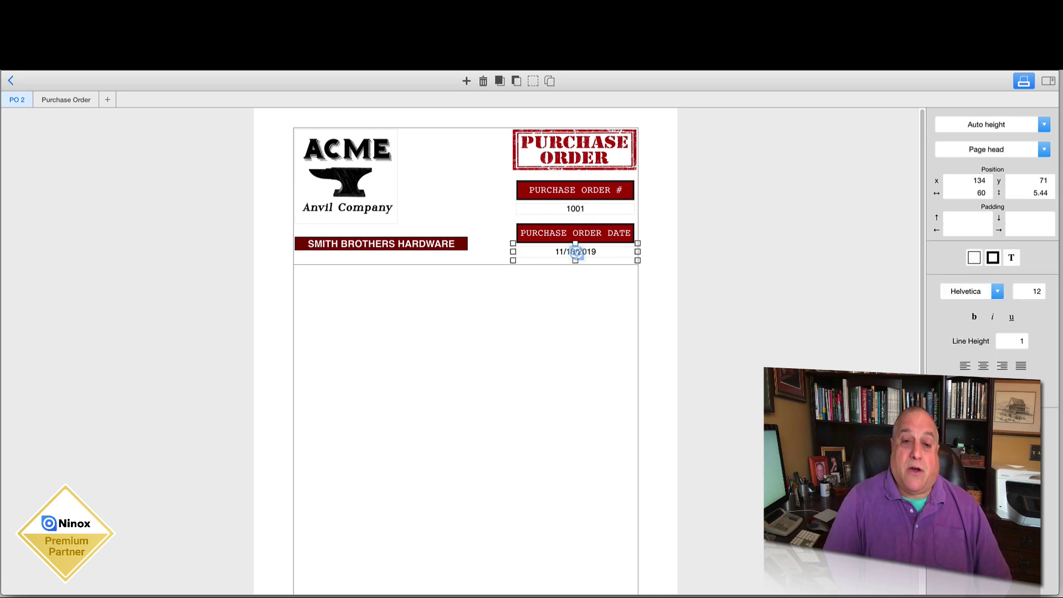
pyautogui.click(419, 242)
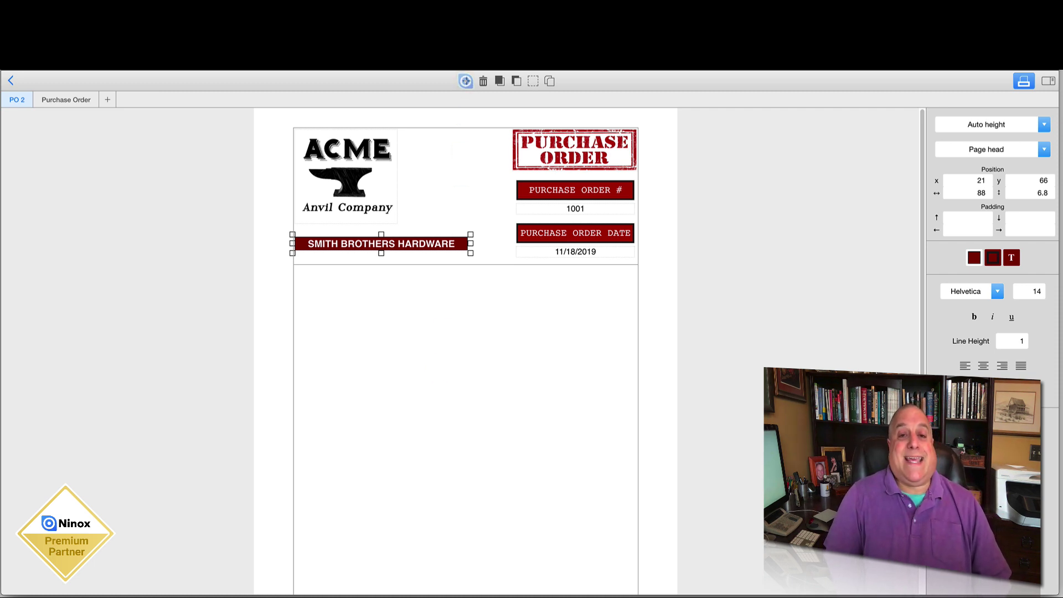
# Step: Insert the PURCHASE ORDER LINE ITEMS table in the page body and move it to x 21, y 120
pyautogui.click(466, 81)
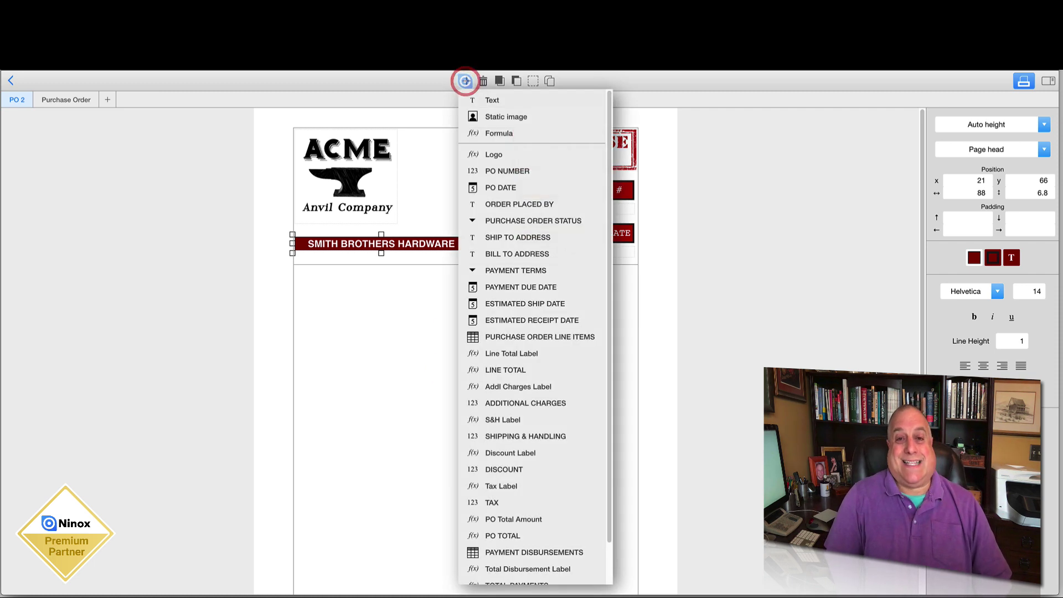
pyautogui.click(506, 337)
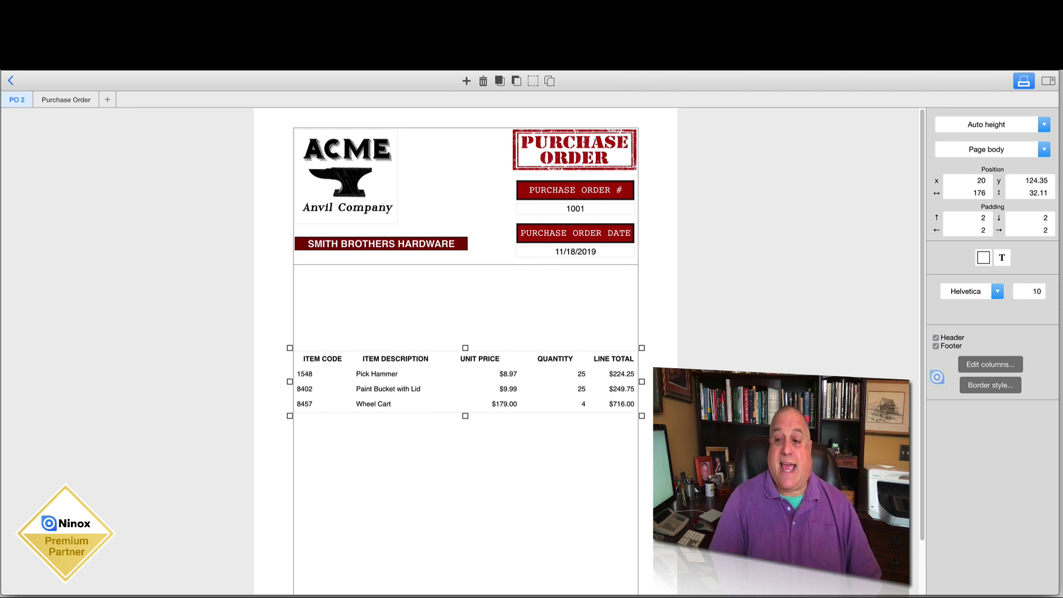
pyautogui.click(541, 428)
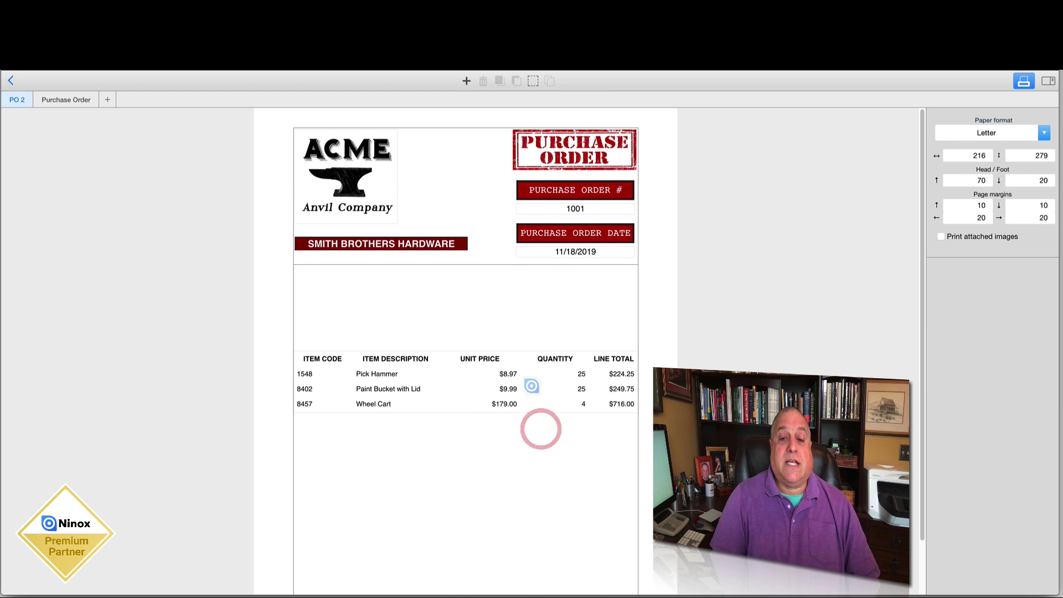
pyautogui.click(529, 383)
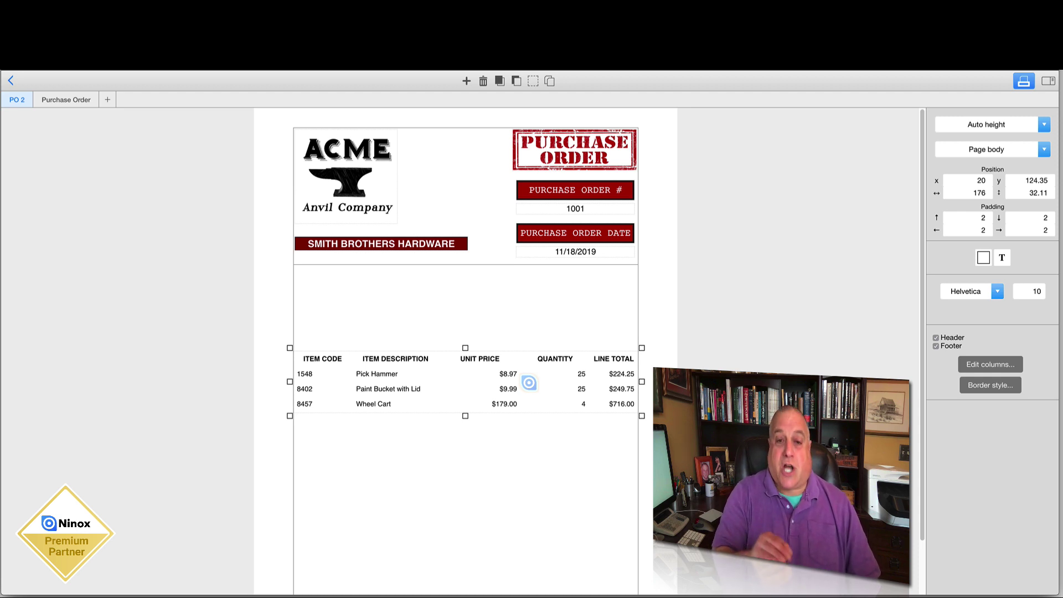
pyautogui.moveTo(532, 386); pyautogui.dragTo(497, 372)
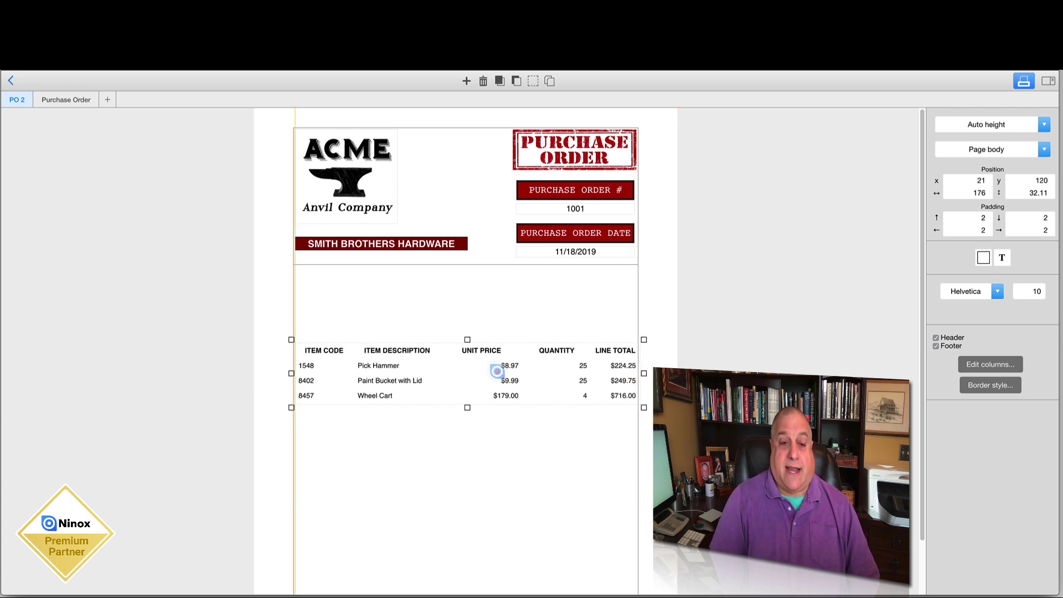
# Step: Examine the line items table's visible and available columns and the sort and footer options of the UNIT PRICE column
pyautogui.click(982, 365)
pyautogui.click(424, 112)
pyautogui.click(424, 129)
pyautogui.click(424, 112)
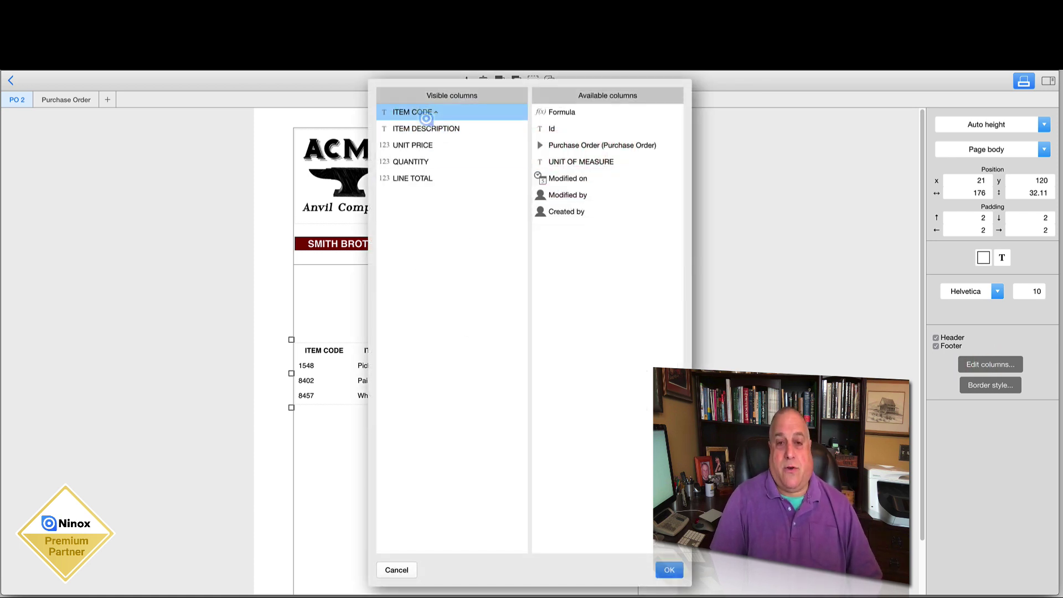
pyautogui.click(426, 128)
pyautogui.click(421, 145)
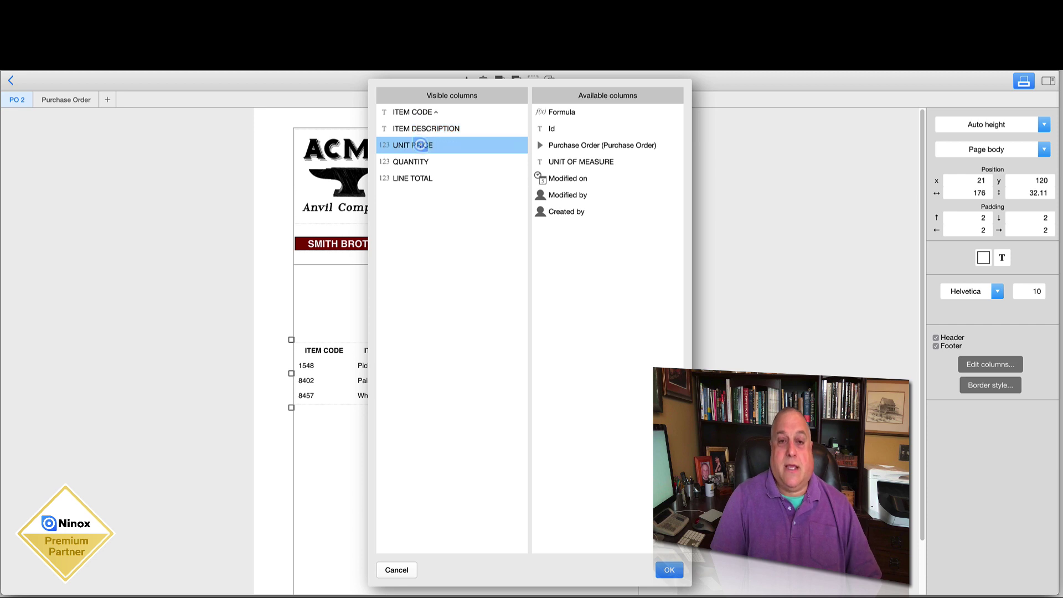
pyautogui.click(421, 144)
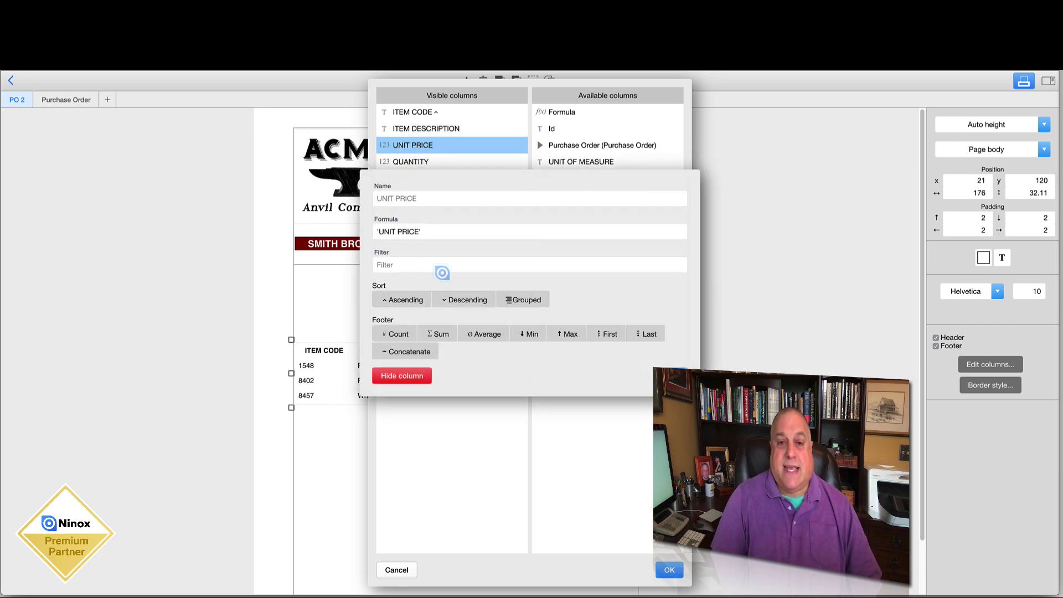
pyautogui.click(633, 411)
pyautogui.click(424, 179)
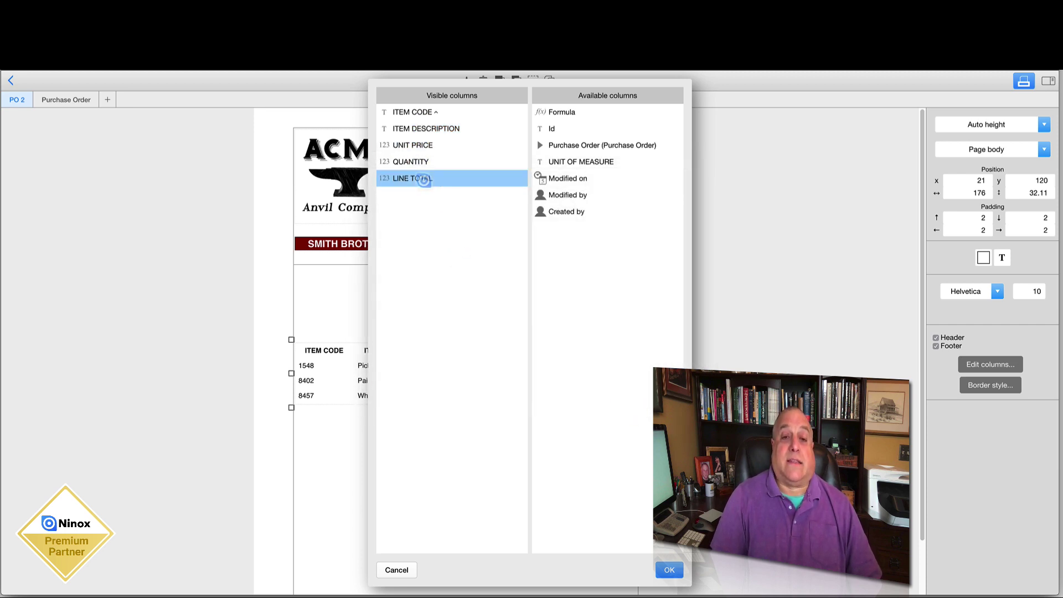
# Step: Hide the UNIT PRICE column of the line items table and apply the column changes
pyautogui.click(413, 145)
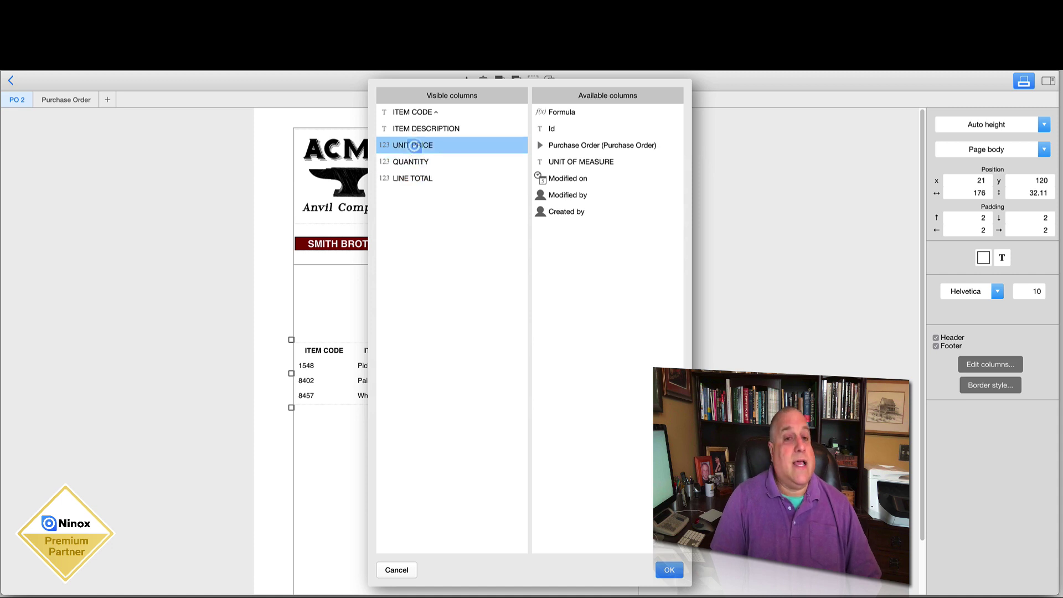
pyautogui.click(414, 145)
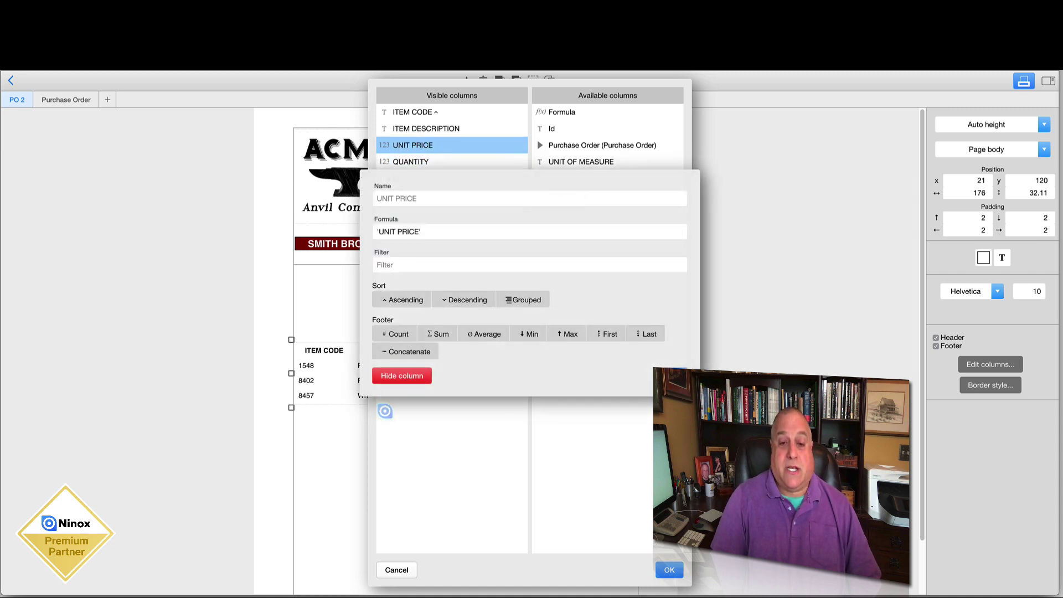
pyautogui.click(389, 379)
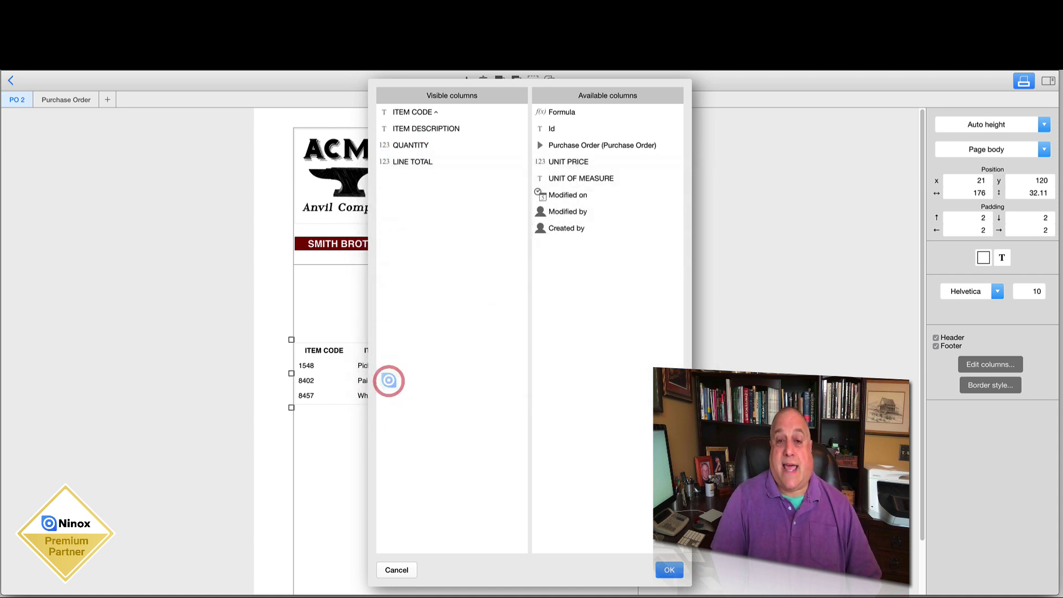
pyautogui.click(666, 568)
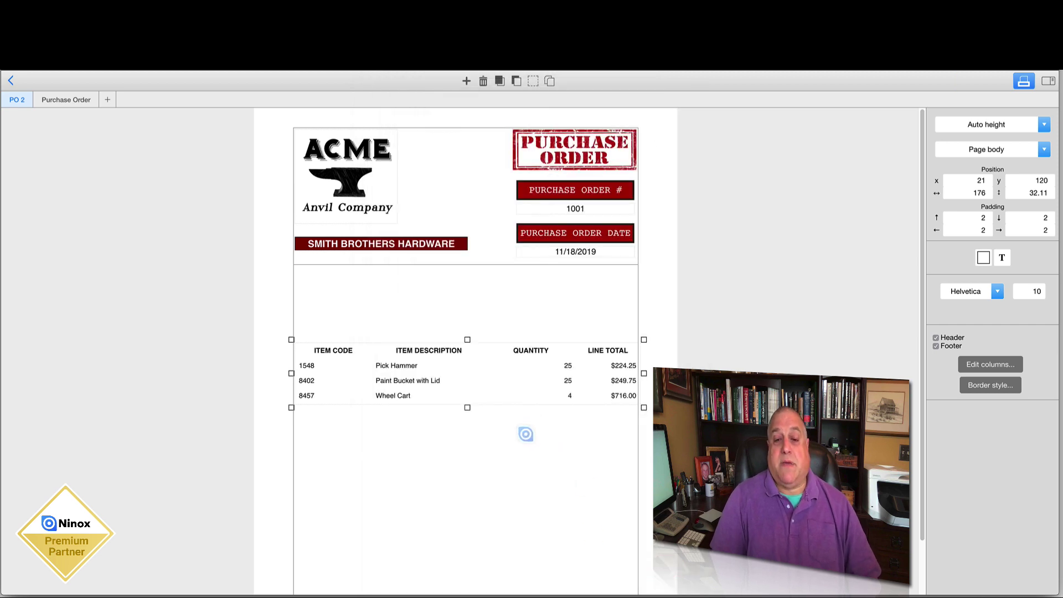
# Step: Resize the line items columns to a width of 24 for ITEM CODE and 93 for ITEM DESCRIPTION, narrowing QUANTITY and LINE TOTAL
pyautogui.click(336, 350)
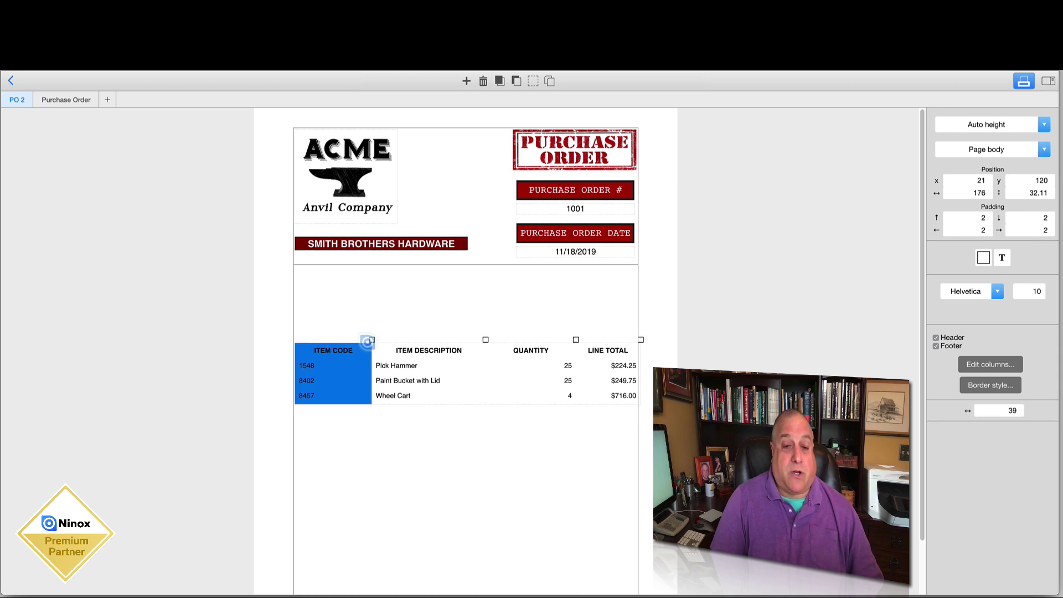
pyautogui.moveTo(370, 340); pyautogui.dragTo(342, 340)
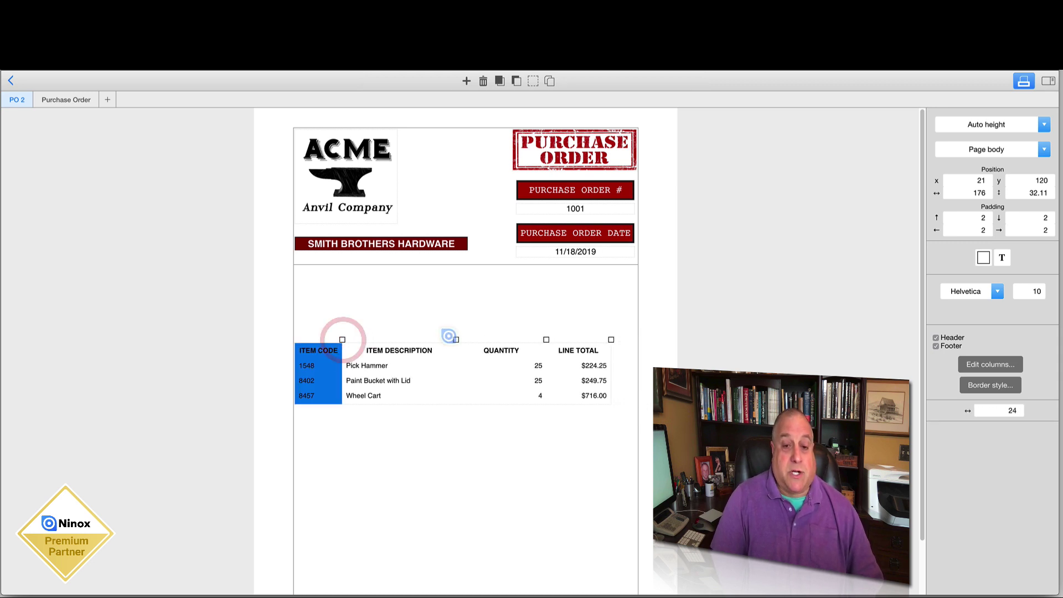
pyautogui.click(410, 366)
pyautogui.moveTo(455, 339); pyautogui.dragTo(482, 339)
pyautogui.moveTo(570, 339); pyautogui.dragTo(594, 340)
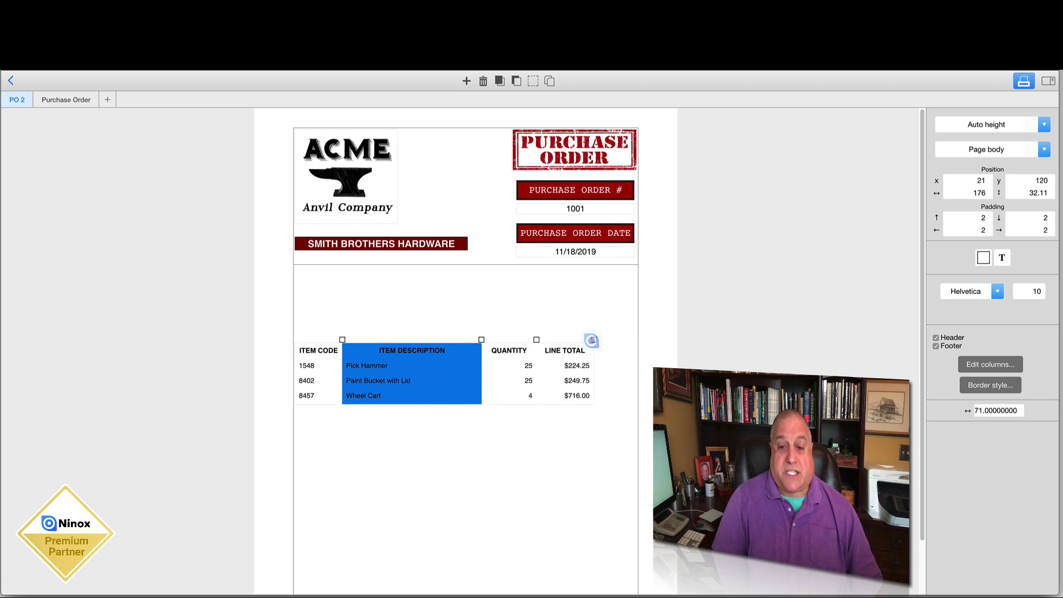
pyautogui.moveTo(481, 339); pyautogui.dragTo(524, 339)
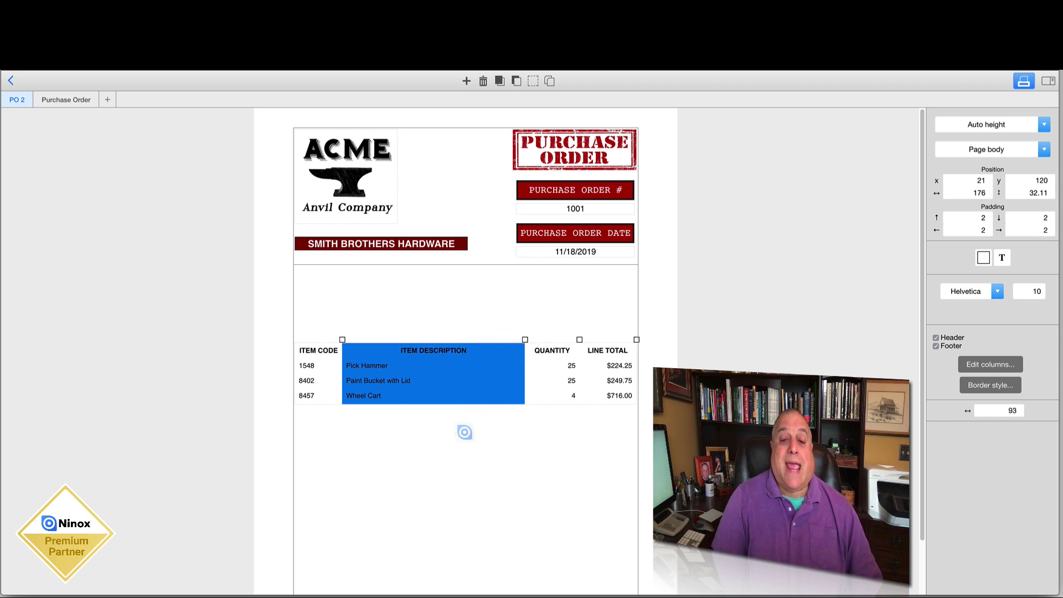
pyautogui.click(463, 436)
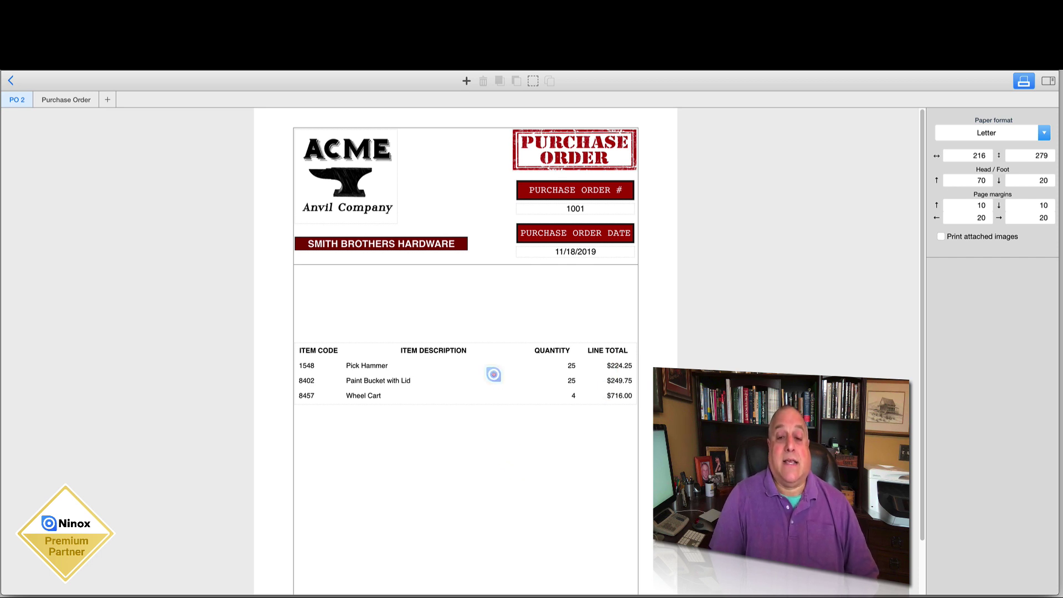
# Step: Add a Count footer to the ITEM DESCRIPTION column of the line items table
pyautogui.click(493, 374)
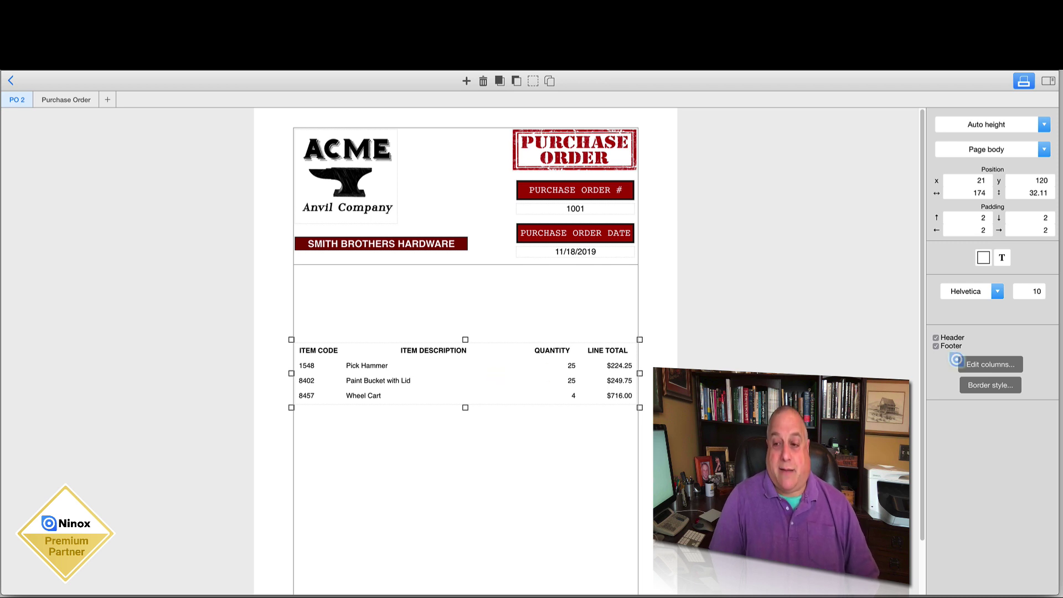
pyautogui.click(985, 363)
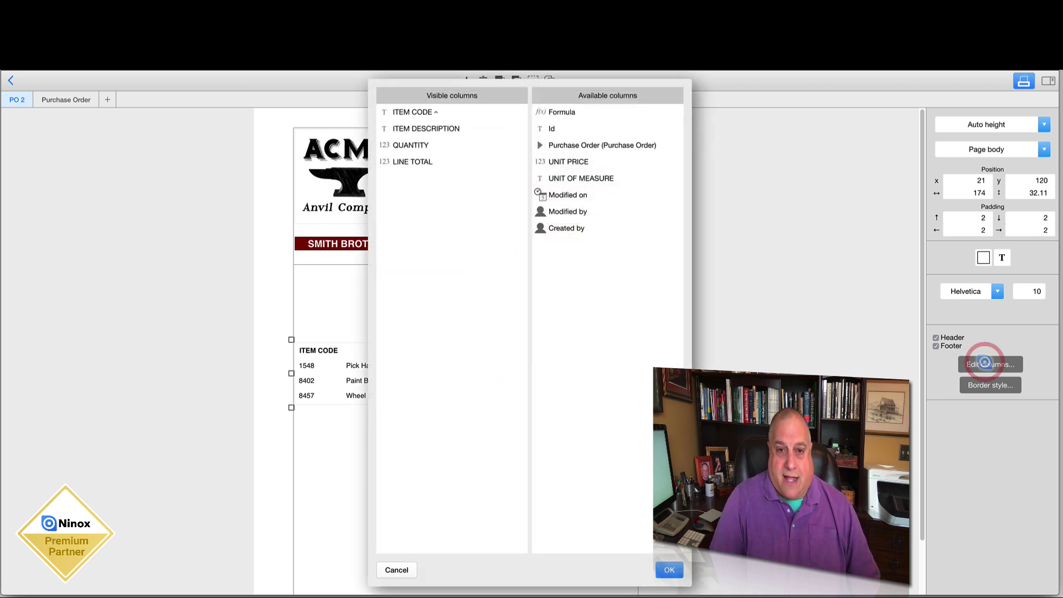
pyautogui.click(445, 144)
pyautogui.click(434, 128)
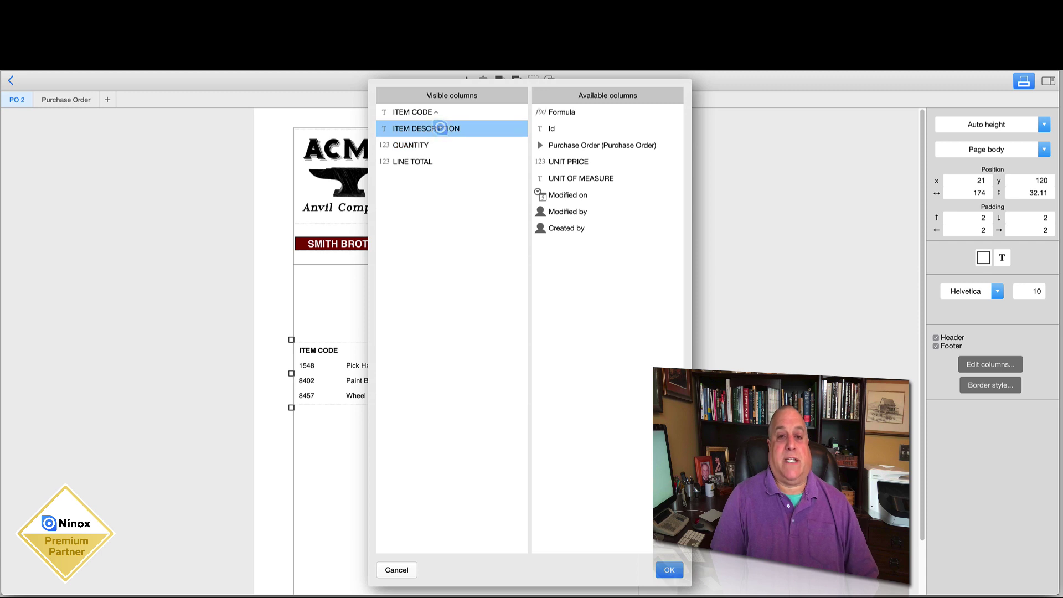
pyautogui.click(435, 128)
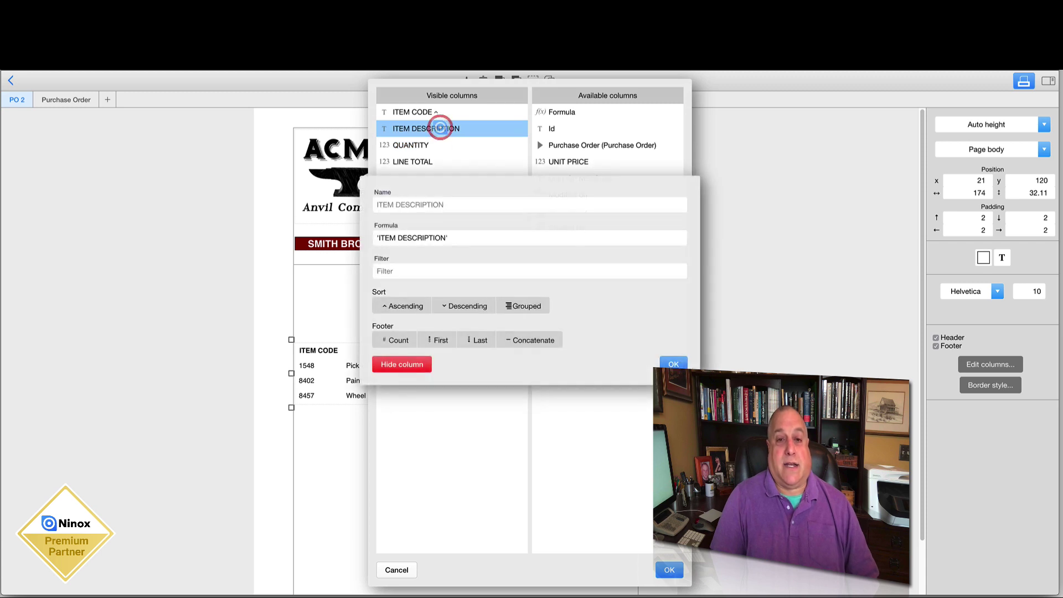
pyautogui.click(397, 340)
pyautogui.click(669, 364)
# Step: Add Sum footers to the QUANTITY and LINE TOTAL columns and apply the column changes to the line items table
pyautogui.click(421, 145)
pyautogui.click(415, 144)
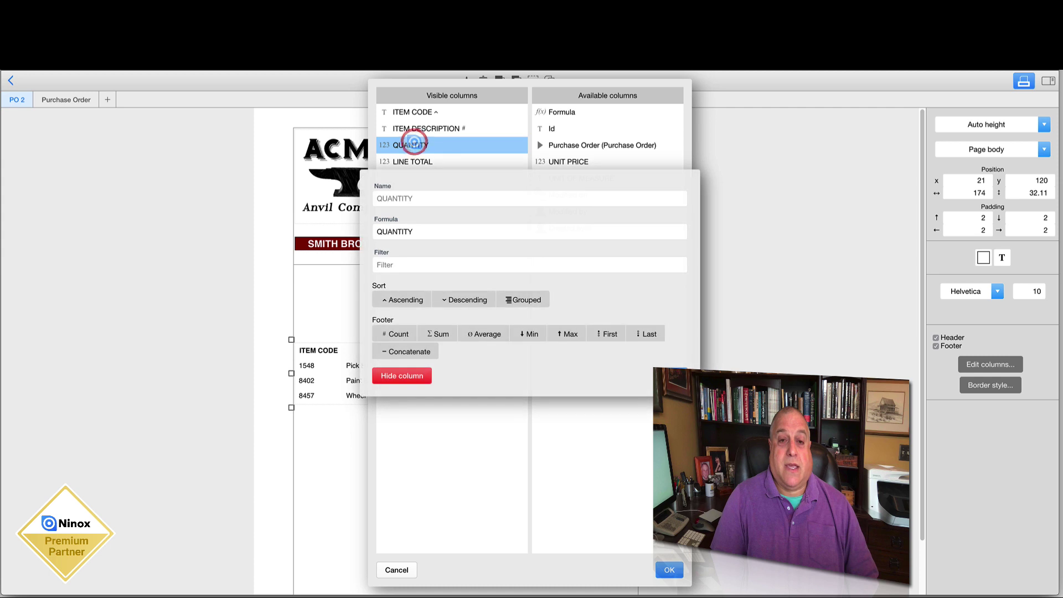
pyautogui.click(440, 332)
pyautogui.click(664, 367)
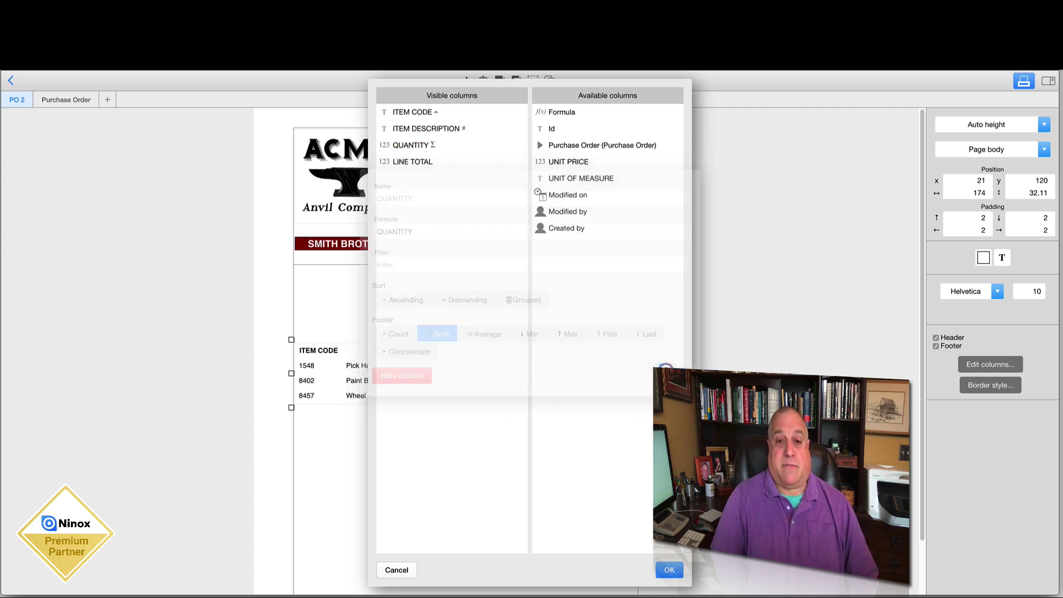
pyautogui.click(403, 168)
pyautogui.click(403, 163)
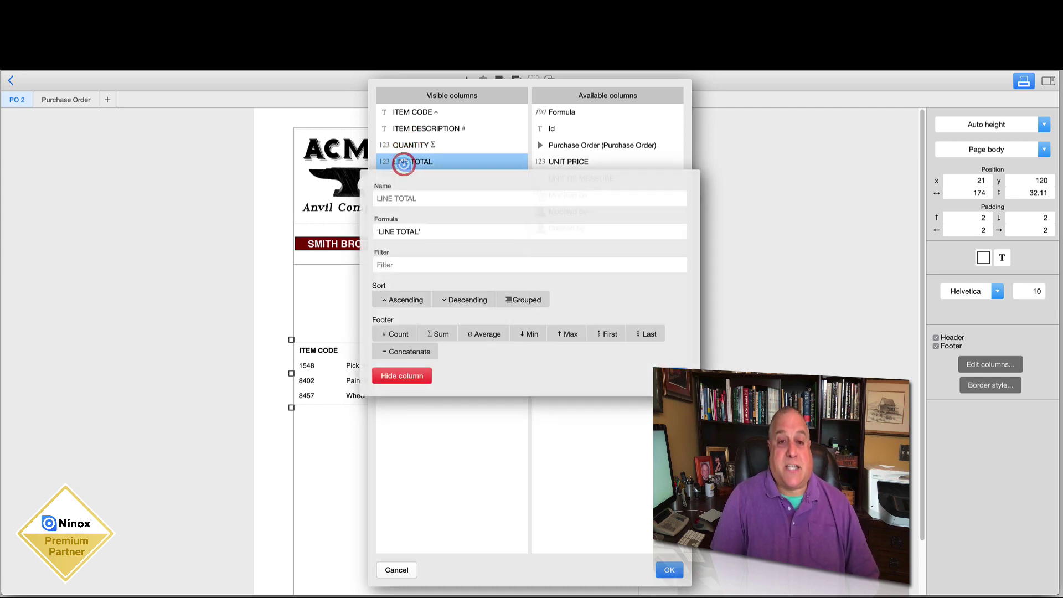
pyautogui.click(436, 333)
pyautogui.click(666, 370)
pyautogui.click(670, 569)
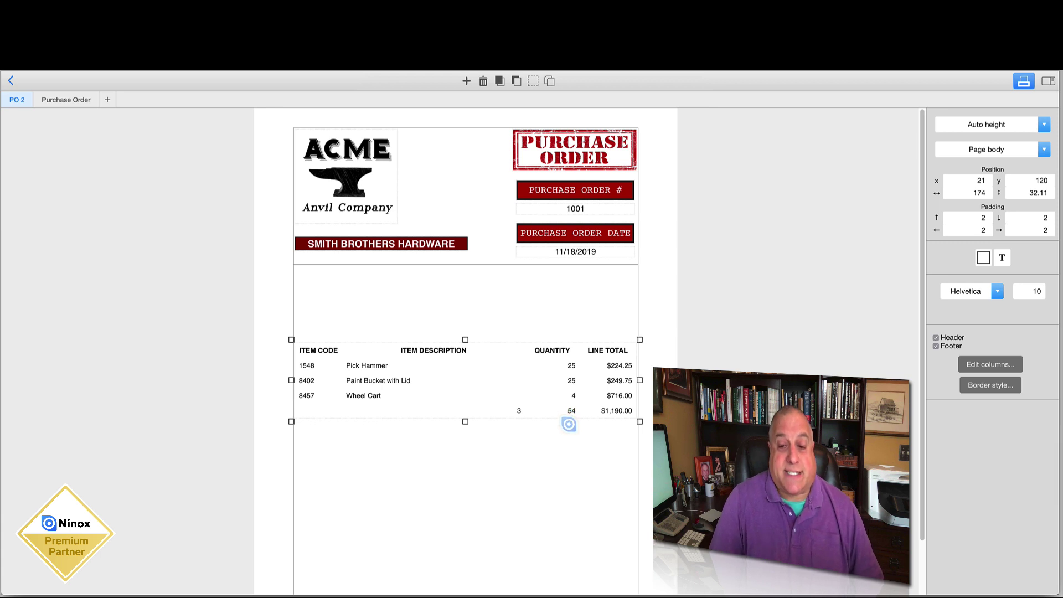
pyautogui.click(611, 421)
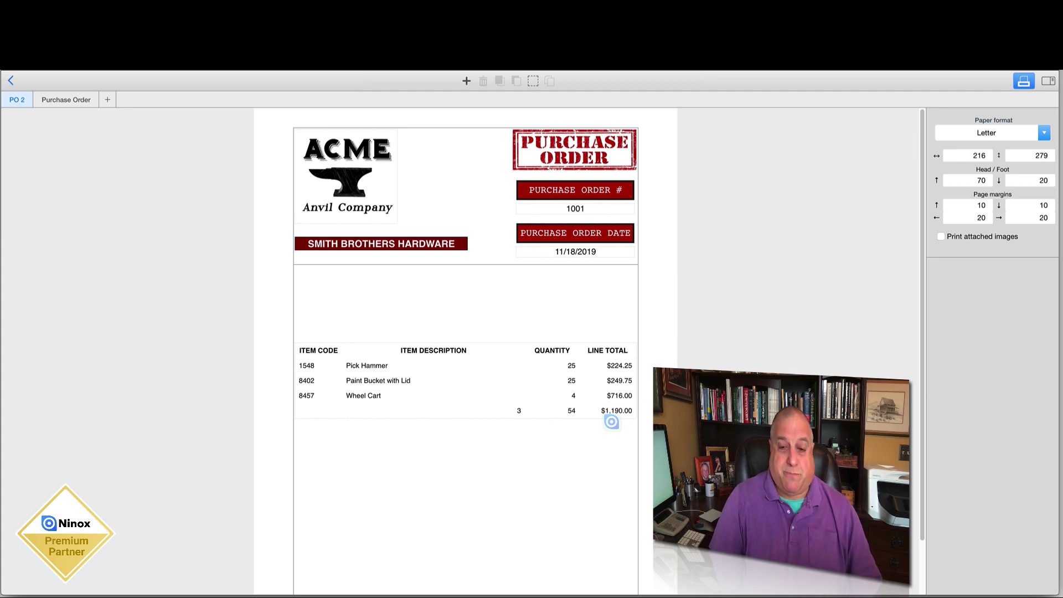
# Step: Apply the border style with horizontal lines between all rows and no vertical lines to the line items table
pyautogui.click(598, 394)
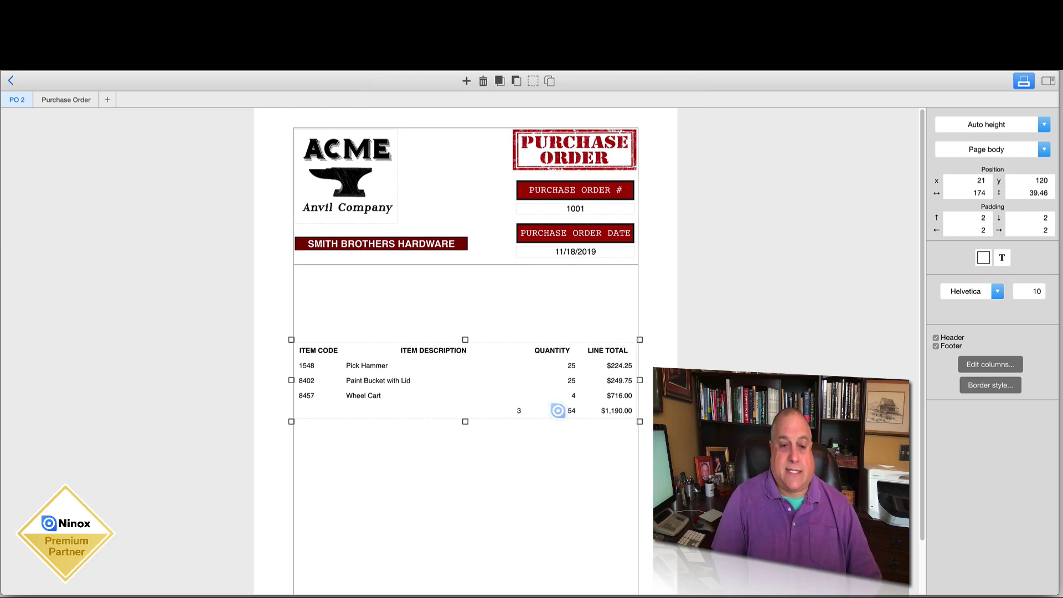
pyautogui.click(991, 385)
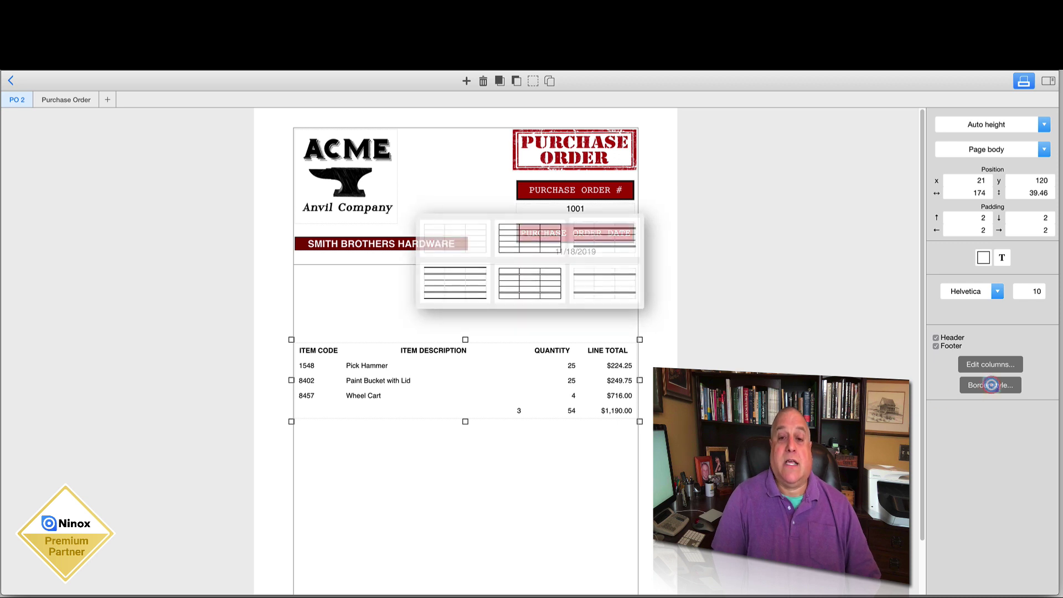
pyautogui.click(471, 294)
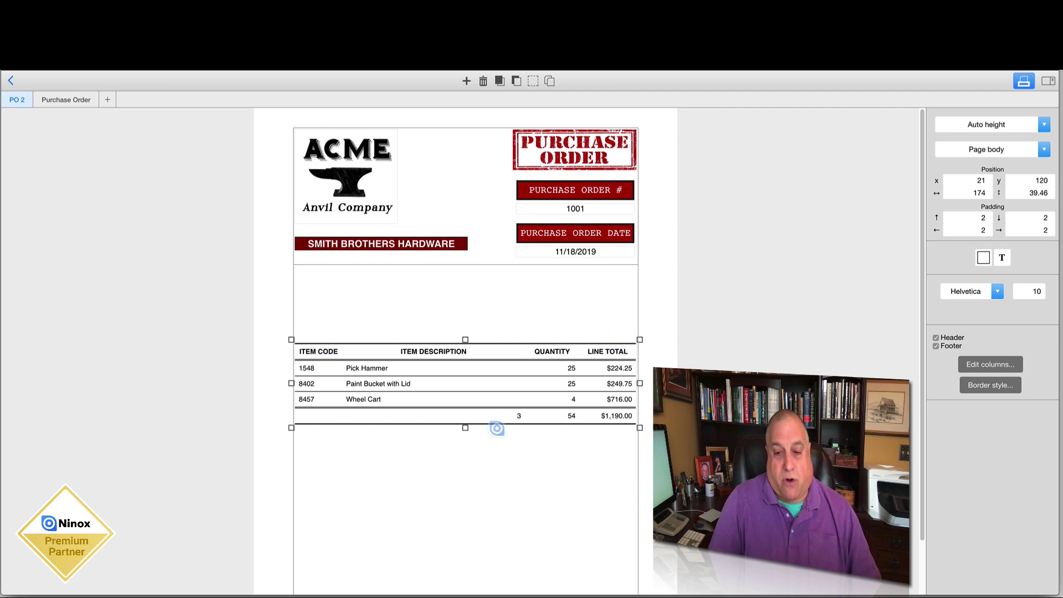
# Step: Try the line items table without its header and footer, and restore both
pyautogui.click(936, 337)
pyautogui.click(935, 346)
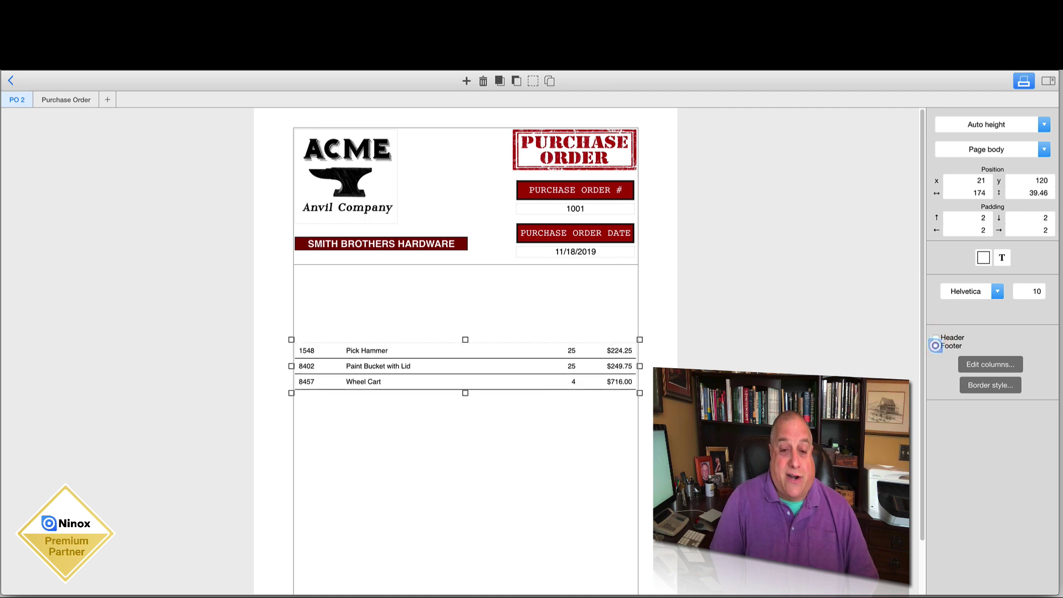
pyautogui.click(536, 463)
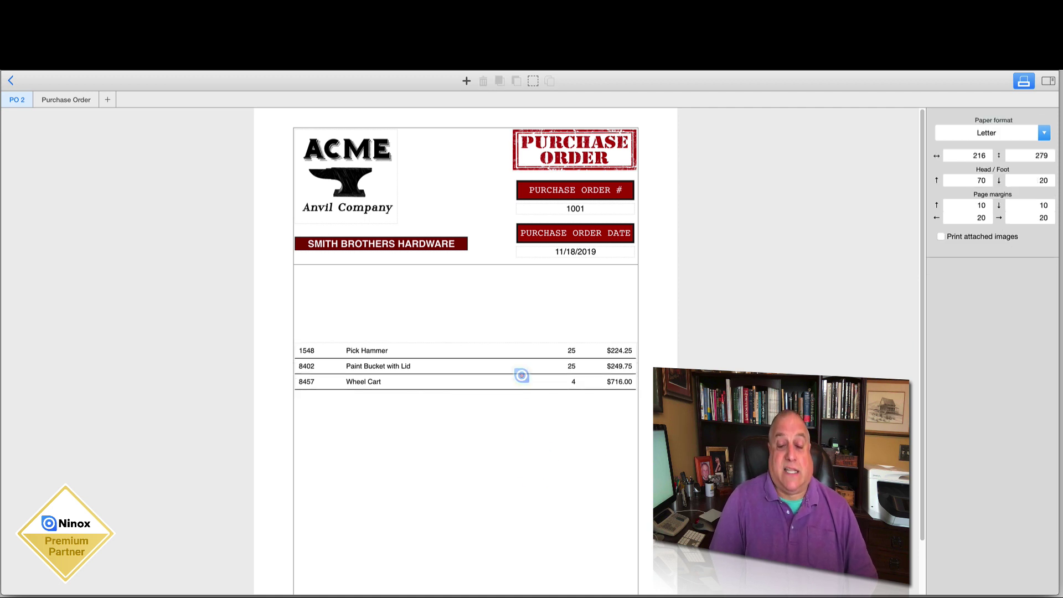
pyautogui.click(521, 375)
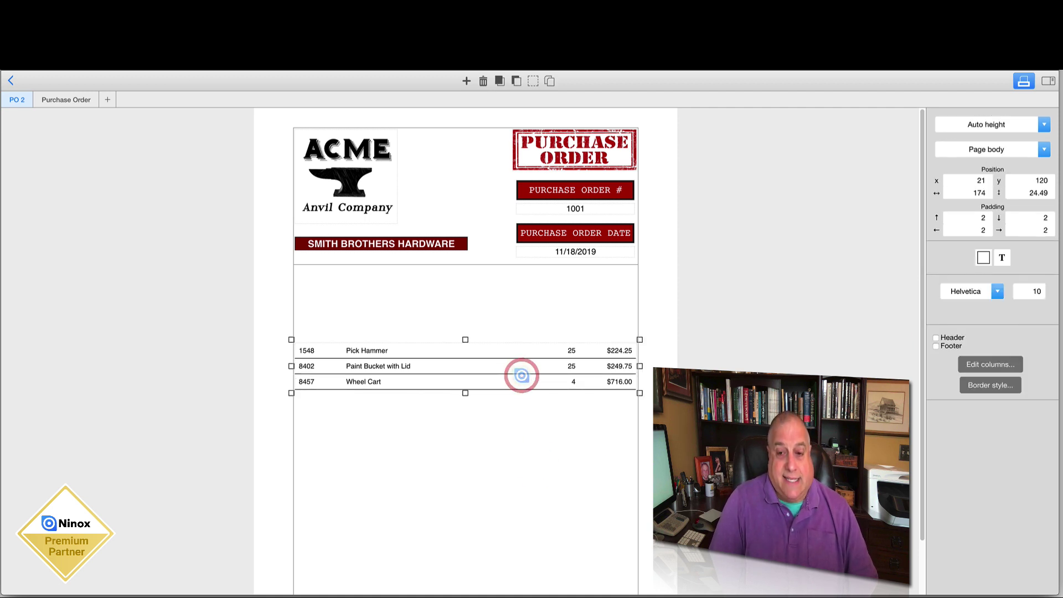
pyautogui.click(936, 337)
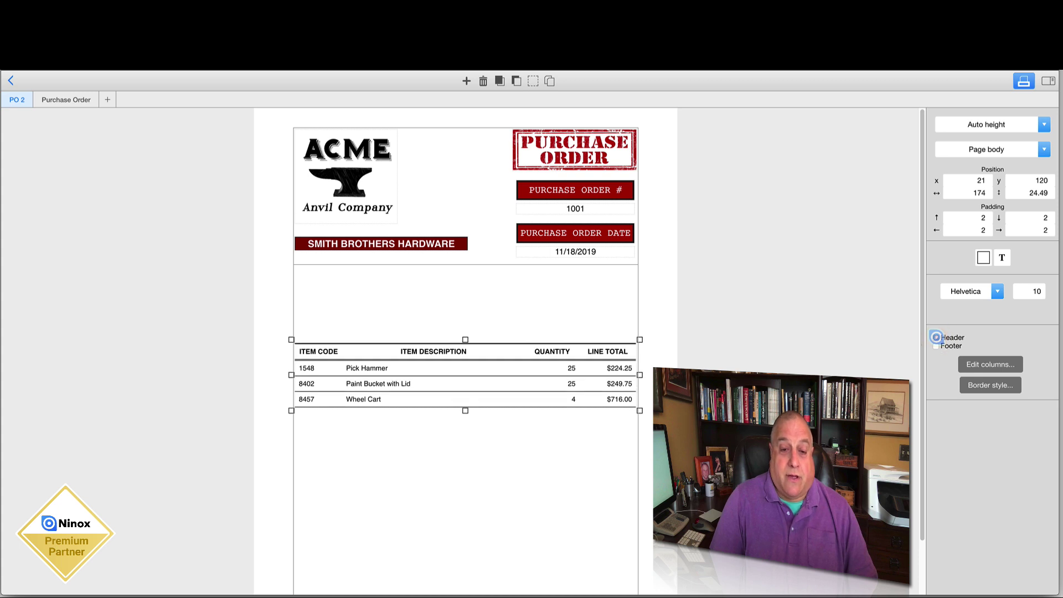
pyautogui.click(936, 337)
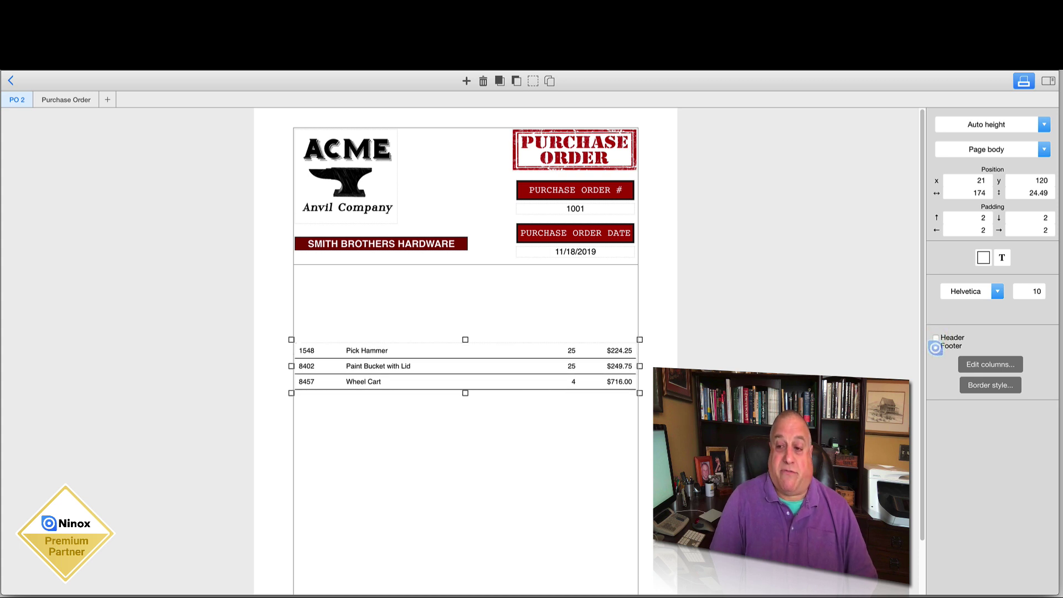
pyautogui.click(936, 347)
pyautogui.click(936, 347)
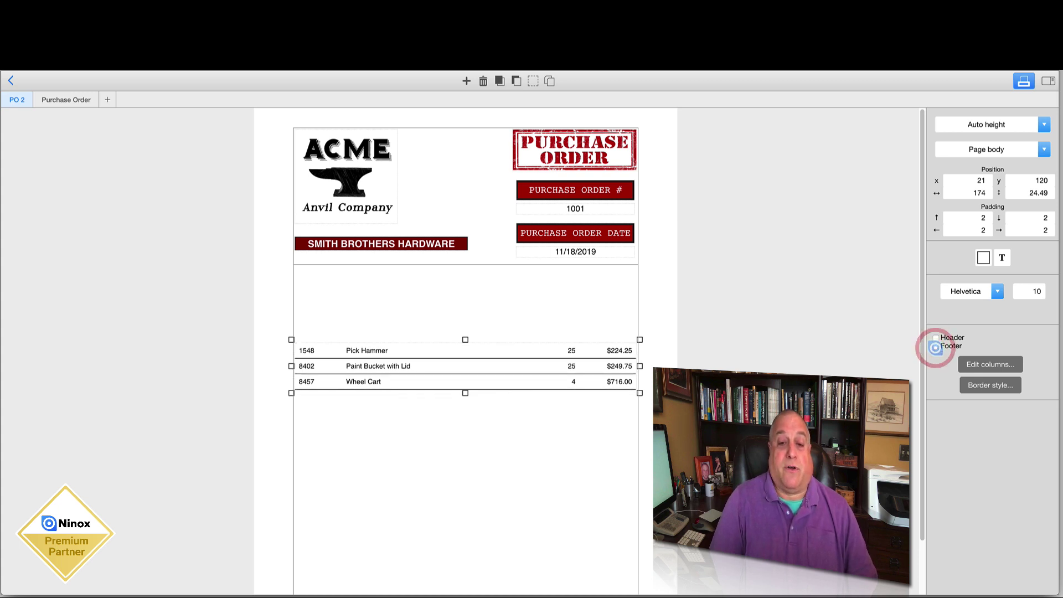
pyautogui.click(935, 347)
pyautogui.click(936, 337)
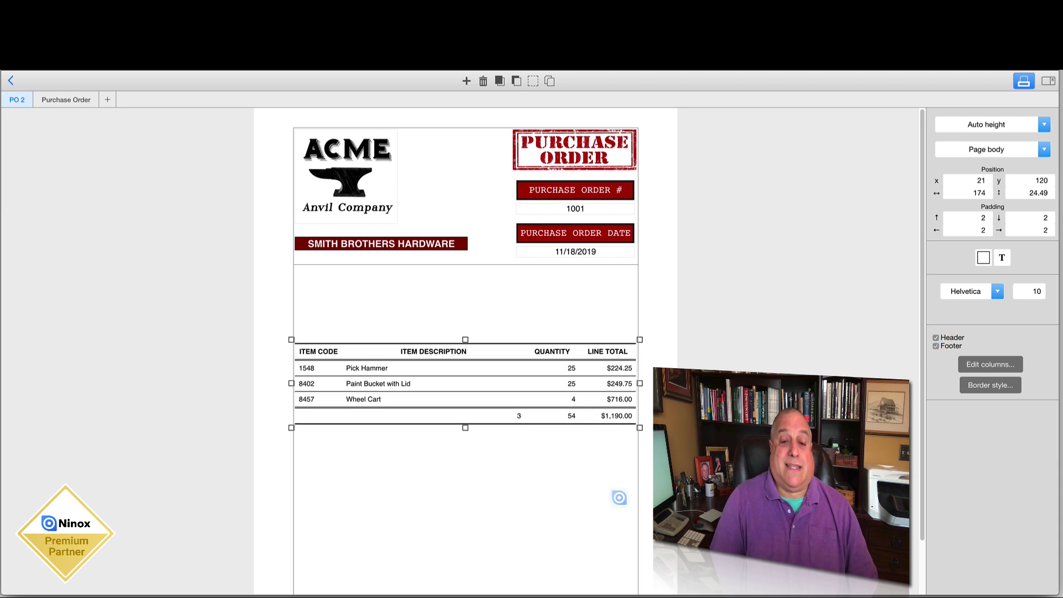
# Step: Move the line items table down to y 148 and save the layout changes while leaving the print editor
pyautogui.moveTo(532, 397); pyautogui.dragTo(532, 450)
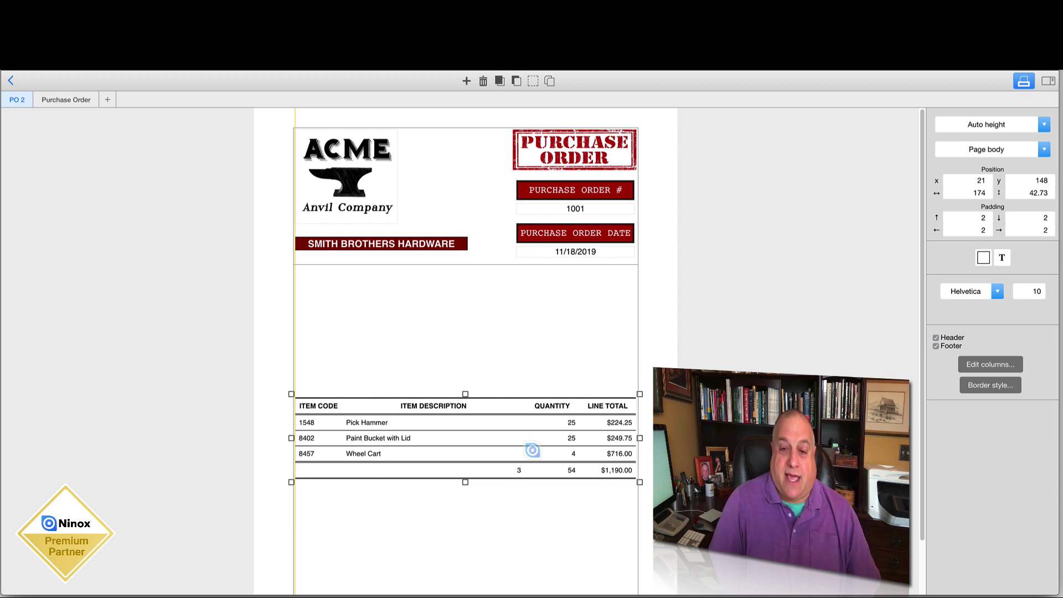
pyautogui.scroll(-3, 532, 451)
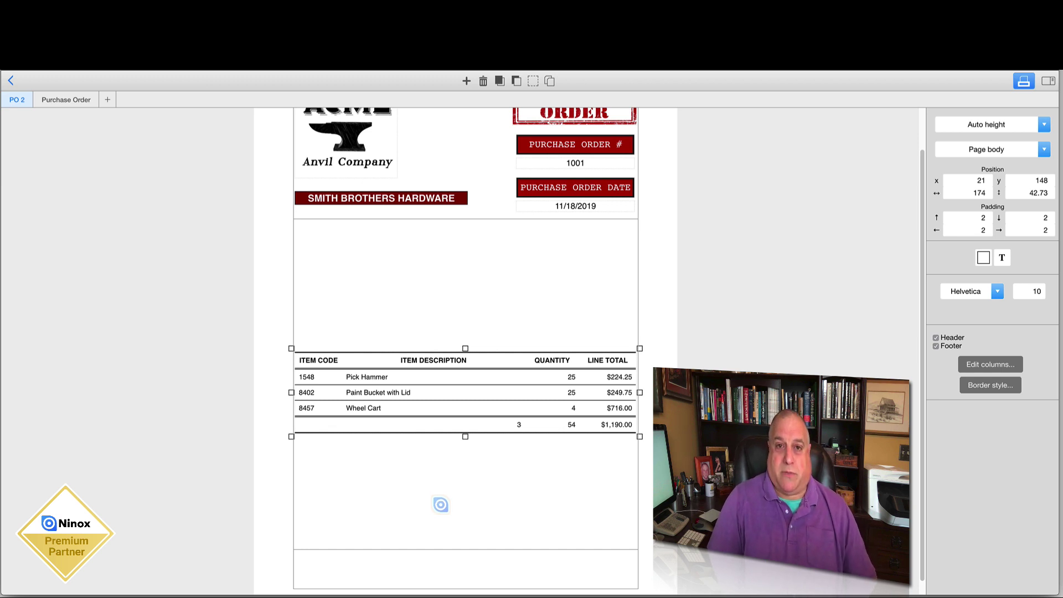
pyautogui.click(10, 80)
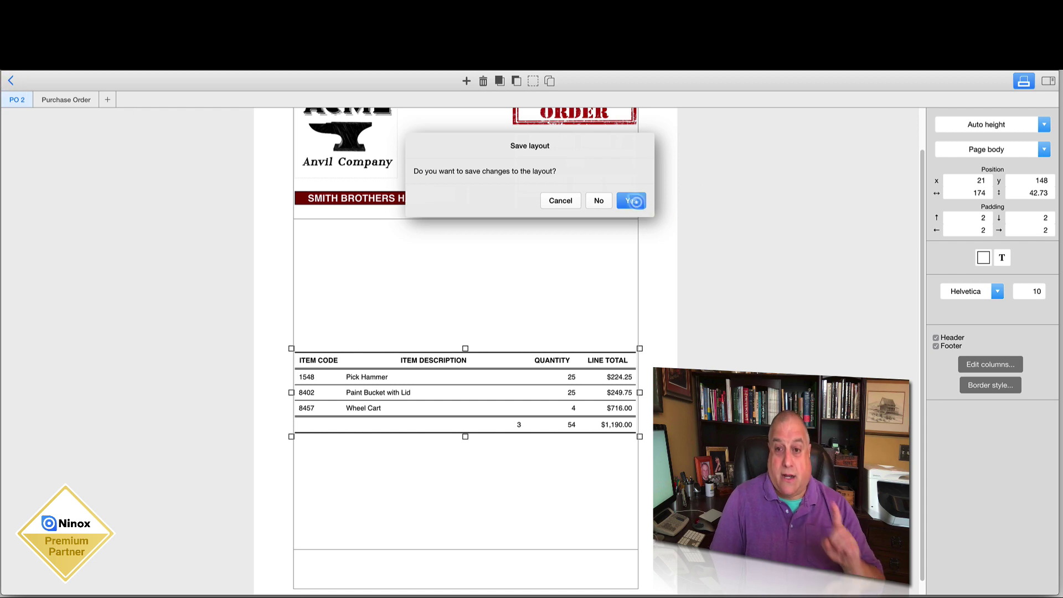
pyautogui.click(632, 200)
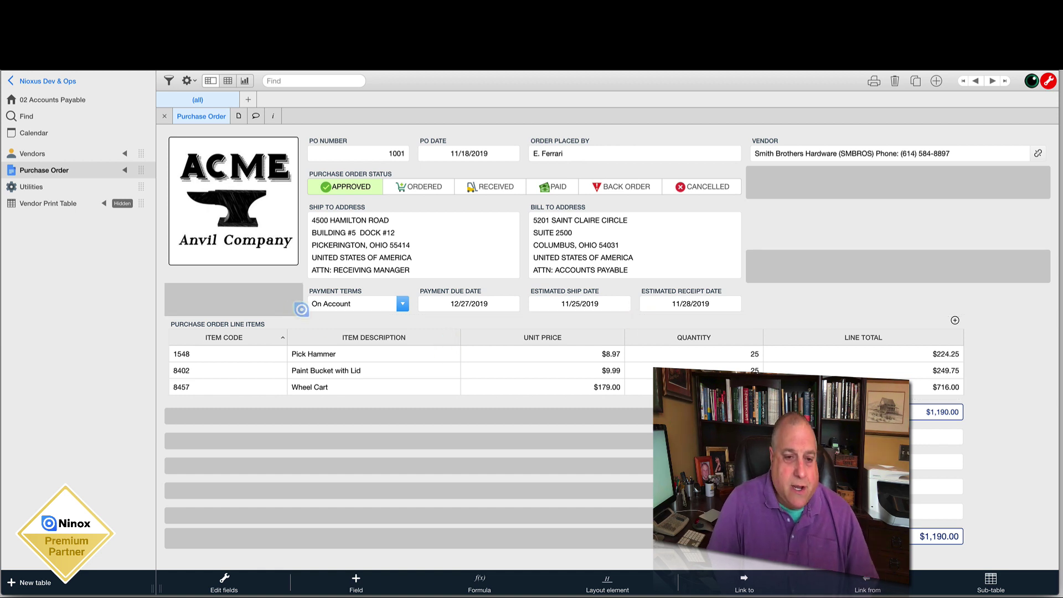
# Step: Review the Payment Terms options and the payment due, ship and receipt date fields on the purchase order record
pyautogui.click(402, 304)
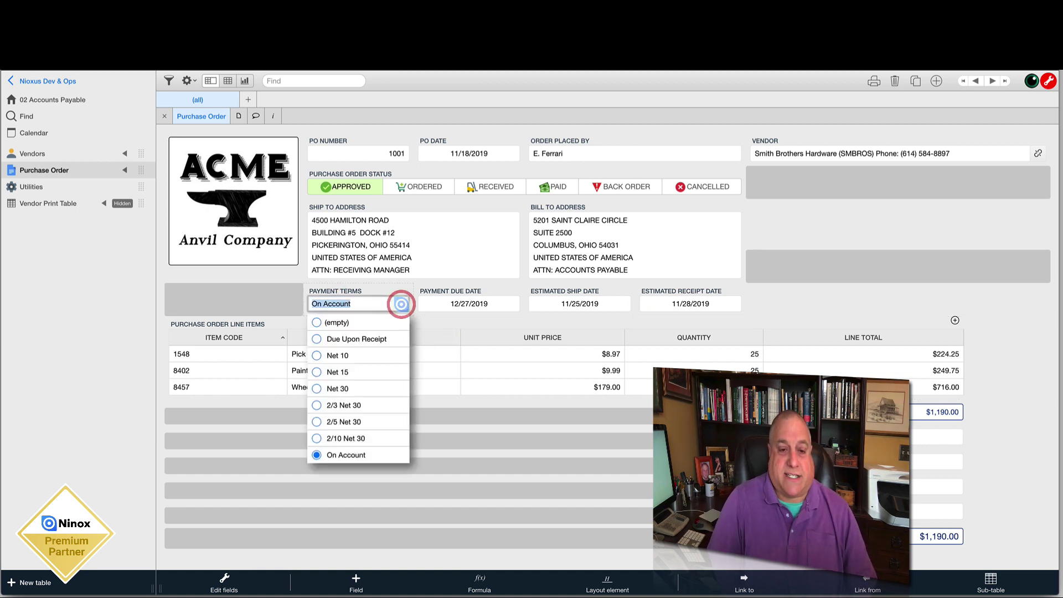
pyautogui.click(454, 293)
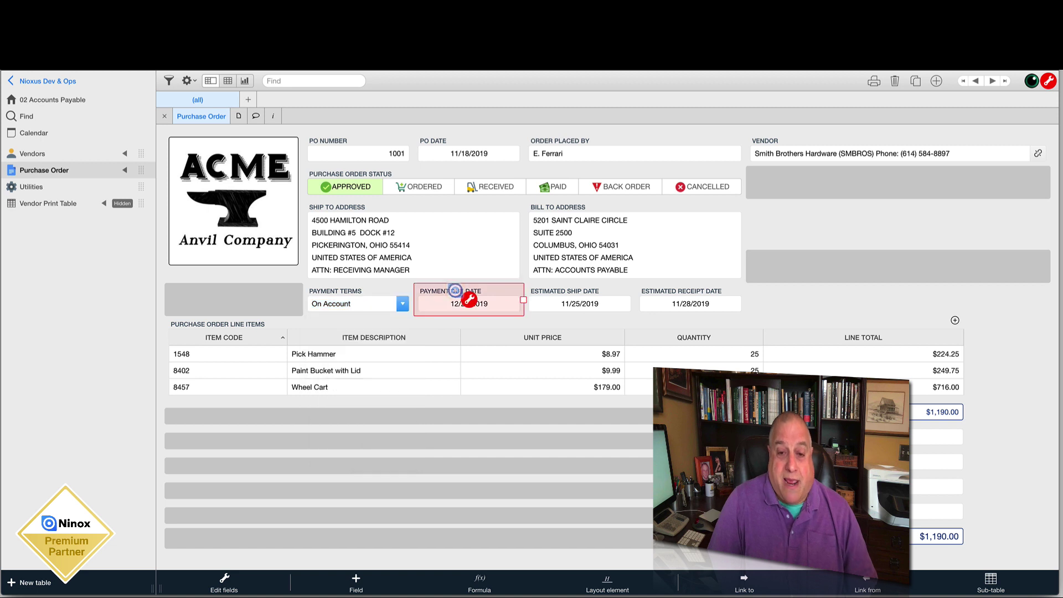
pyautogui.click(649, 291)
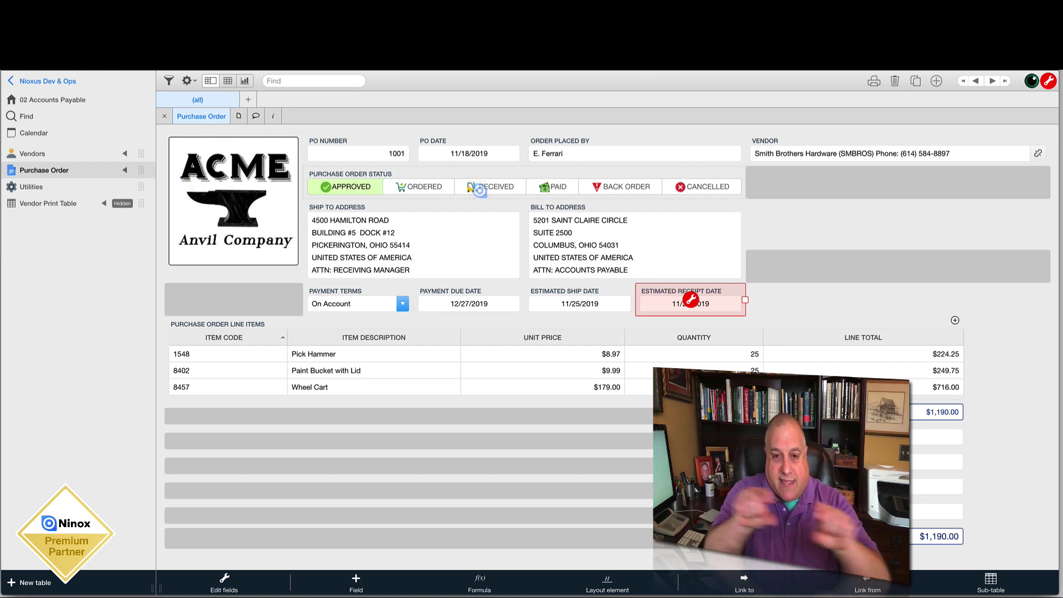
# Step: Reopen the print layouts and compare the payment terms block of the Purchase Order layout with PO 2
pyautogui.click(873, 82)
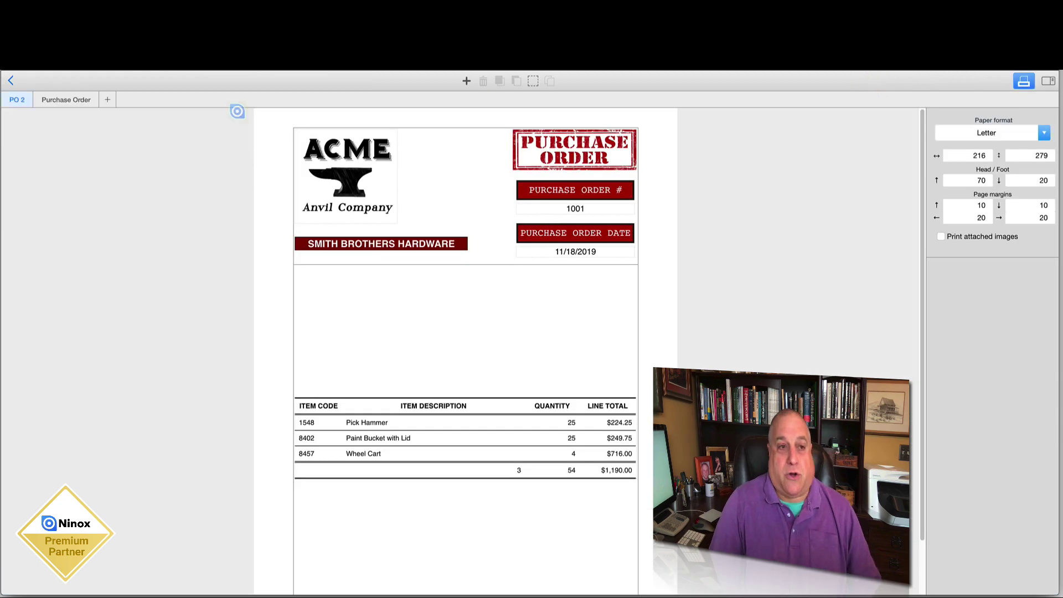
pyautogui.click(60, 101)
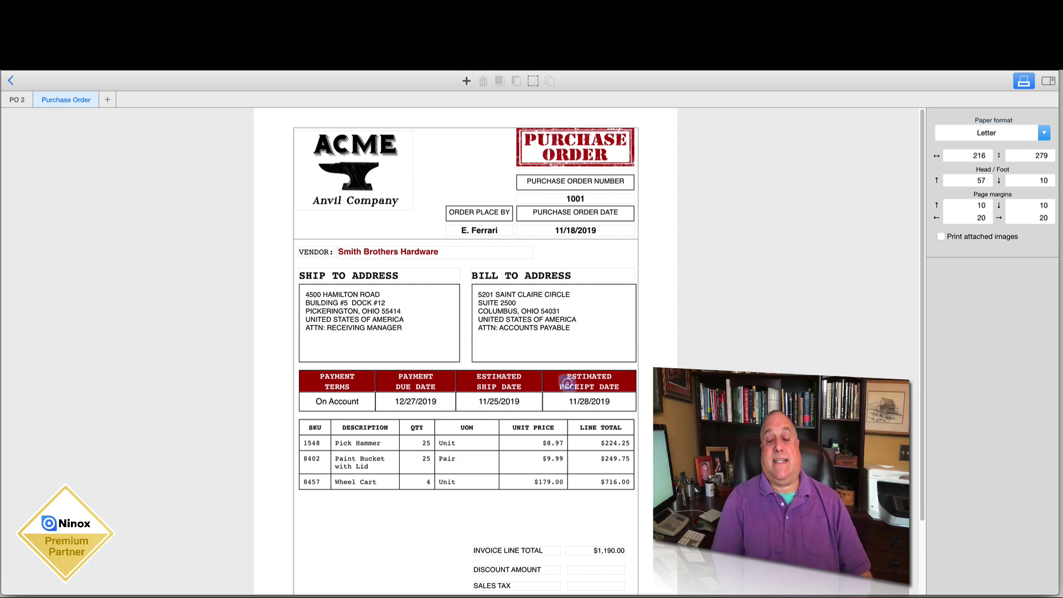
pyautogui.click(18, 101)
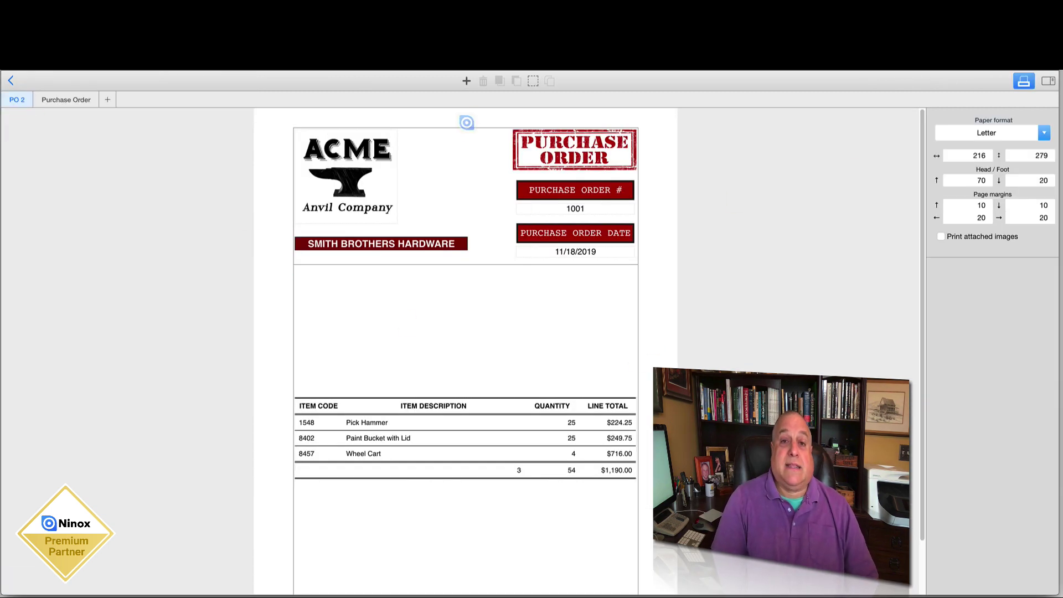
# Step: Add a PAYMENT TERMS text element to the page body at x 76, y 87 and set its height to 8
pyautogui.click(466, 81)
pyautogui.click(475, 97)
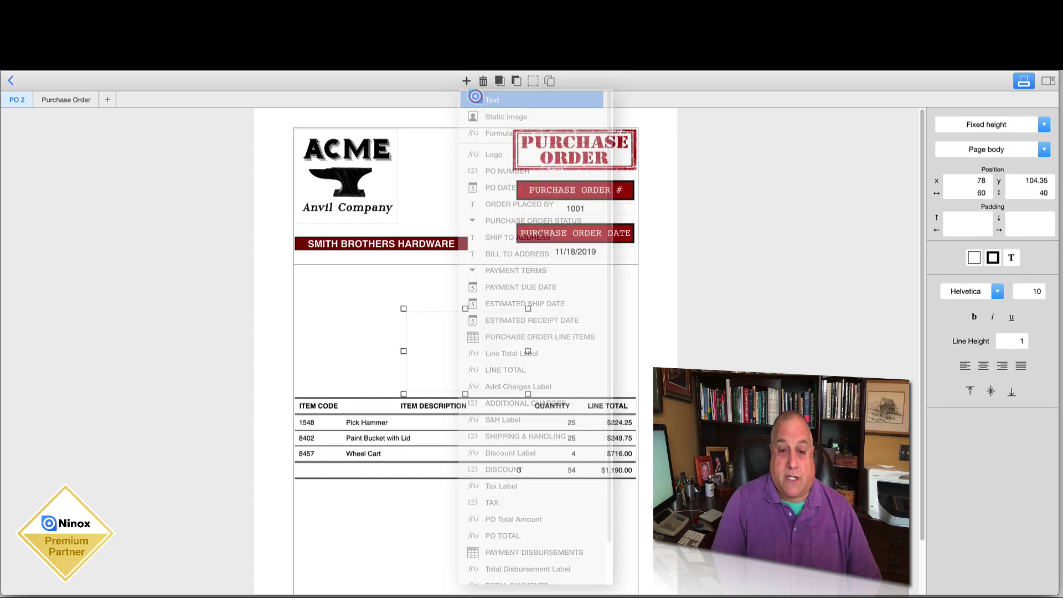
pyautogui.click(457, 310)
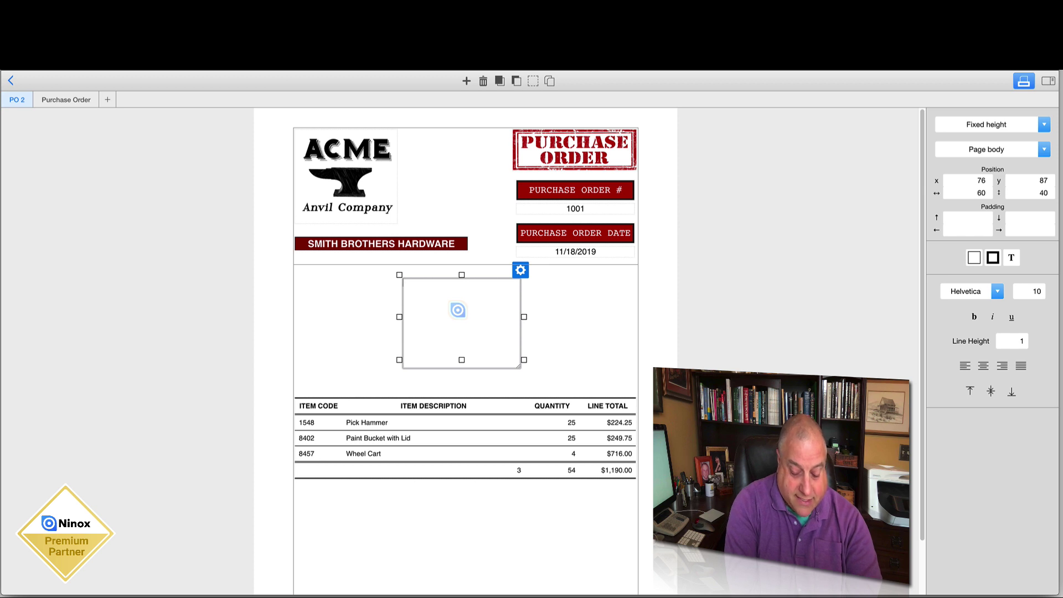
pyautogui.write('PAYMENT TERMS')
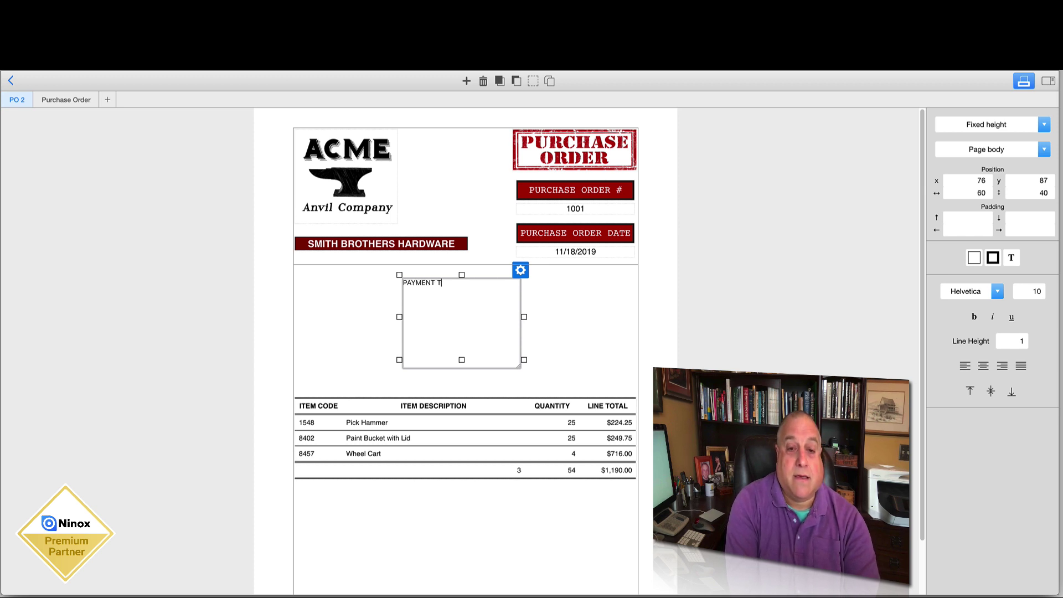
pyautogui.click(560, 298)
pyautogui.click(427, 300)
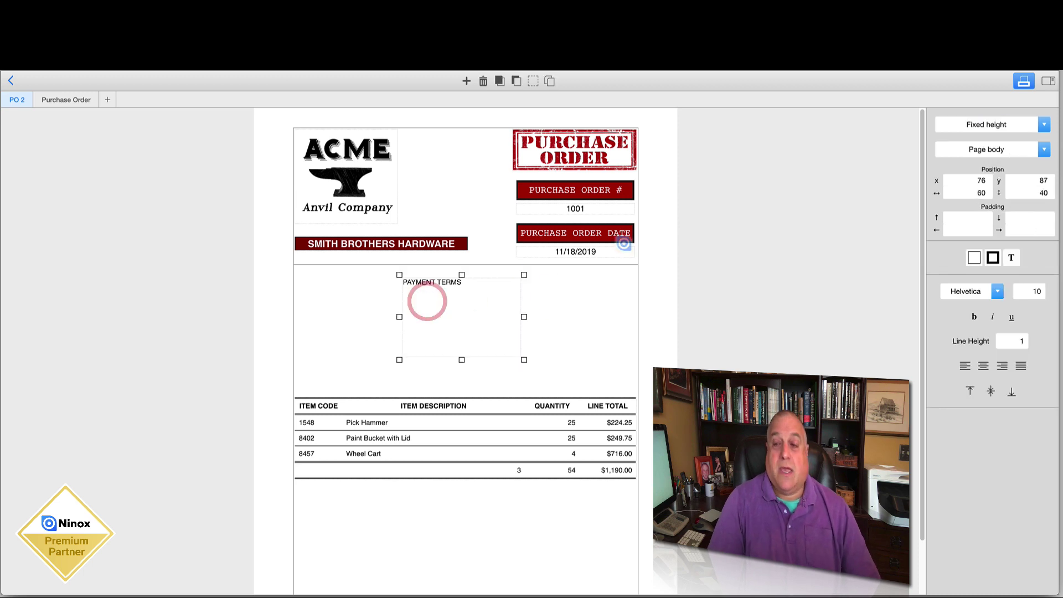
pyautogui.doubleClick(1031, 193)
pyautogui.write('8')
pyautogui.press('Return')
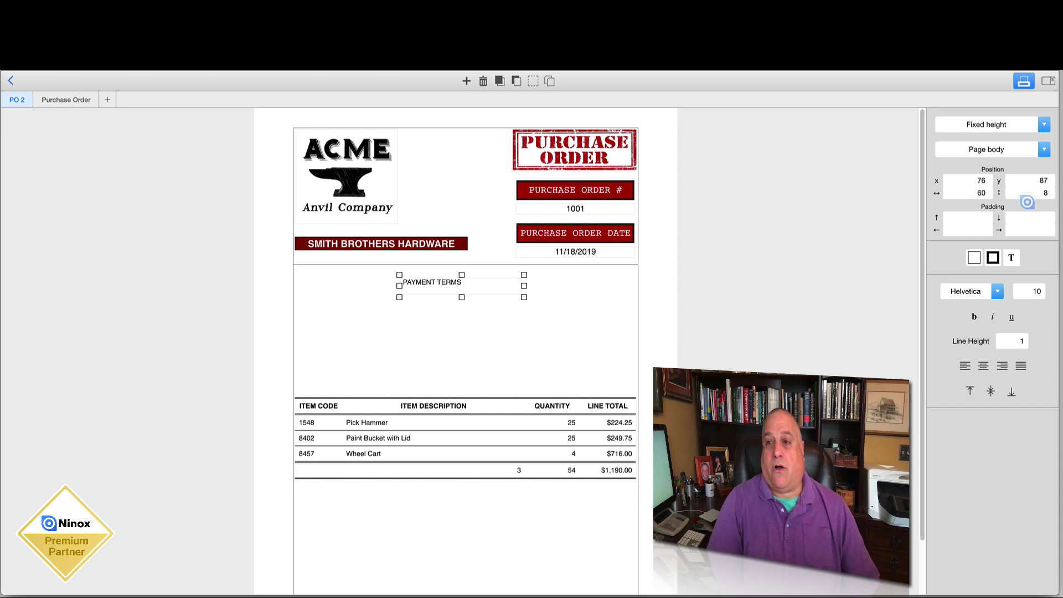
# Step: Make the PAYMENT TERMS text bold and centred horizontally and vertically, and open its background colour choices
pyautogui.click(983, 365)
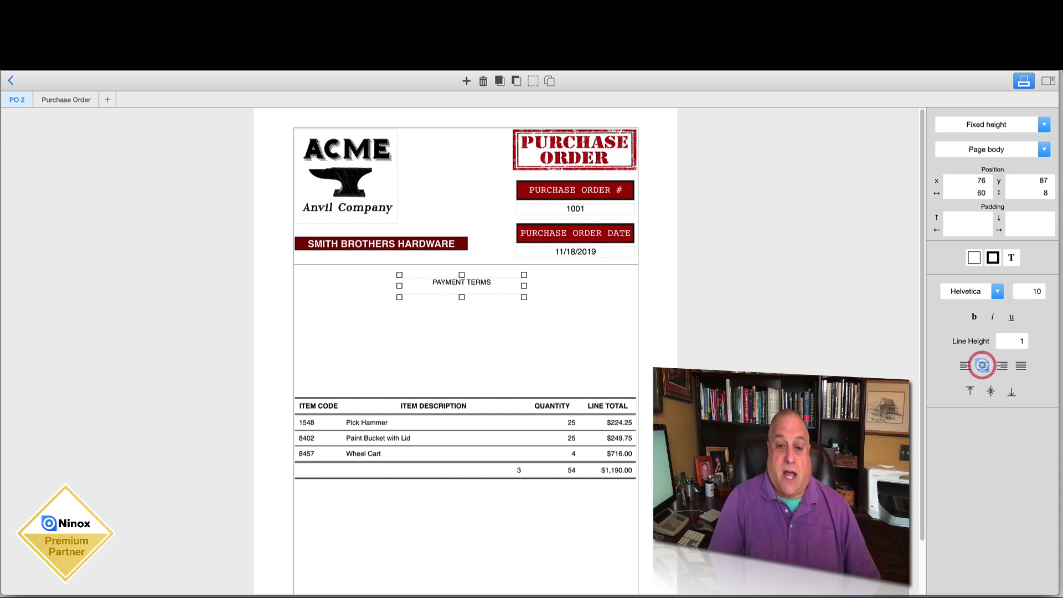
pyautogui.click(990, 392)
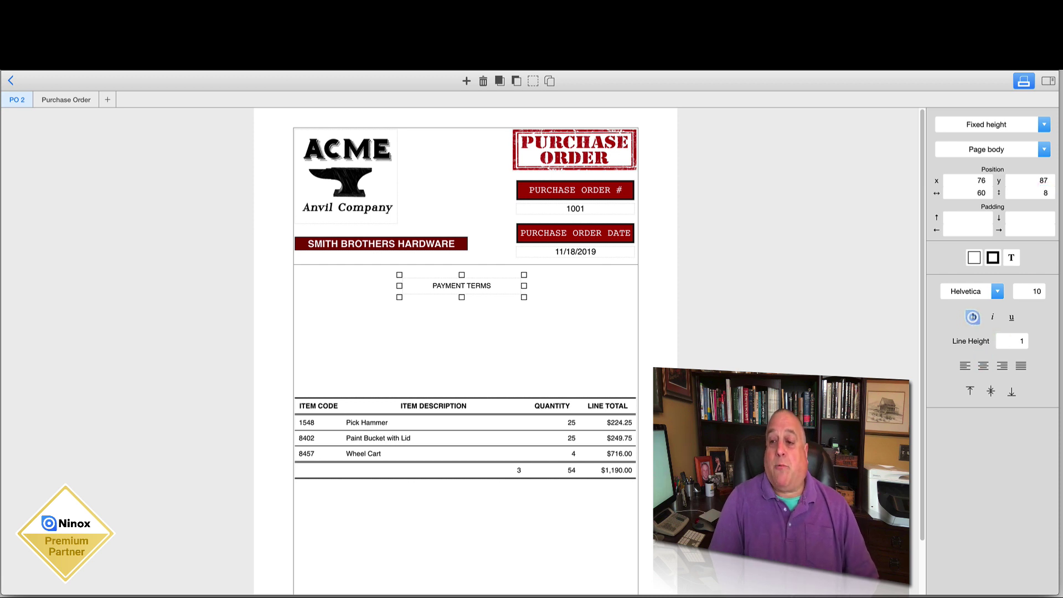
pyautogui.click(973, 317)
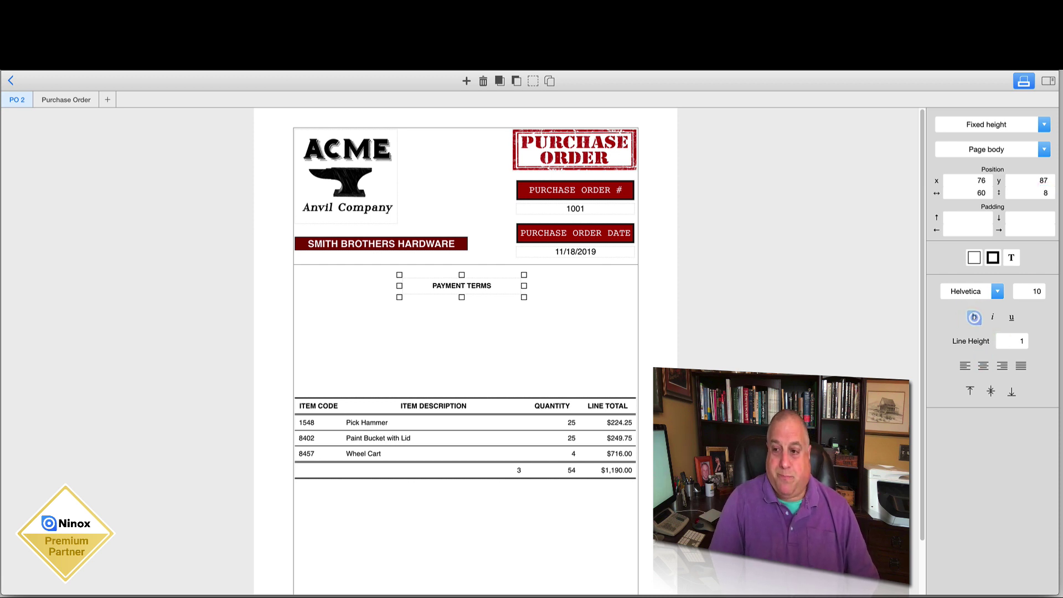
pyautogui.click(974, 258)
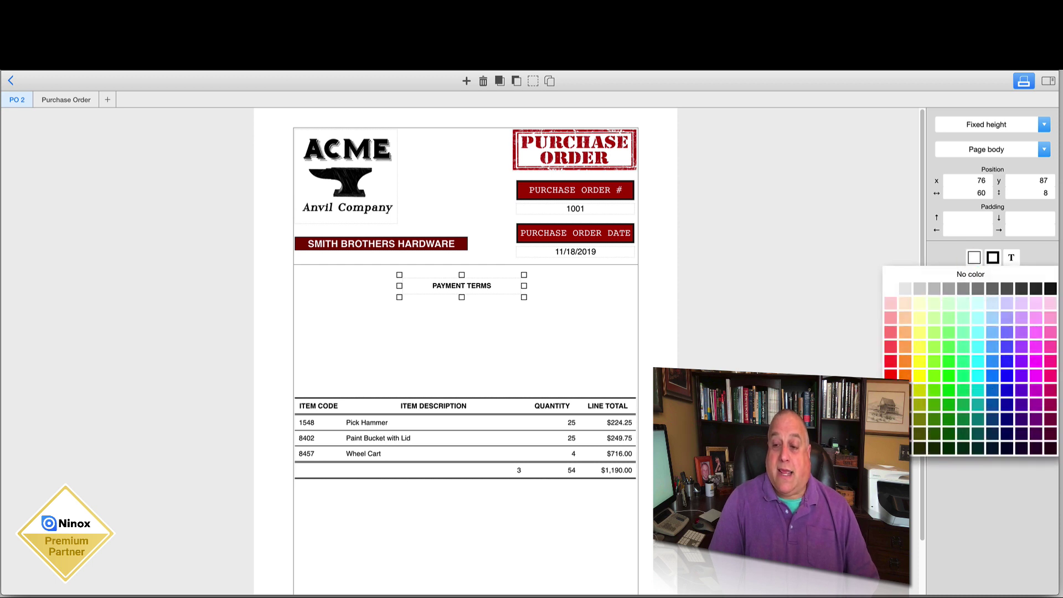
# Step: Style the PAYMENT TERMS label with a dark red fill, white text and a black border
pyautogui.click(891, 418)
pyautogui.click(1014, 256)
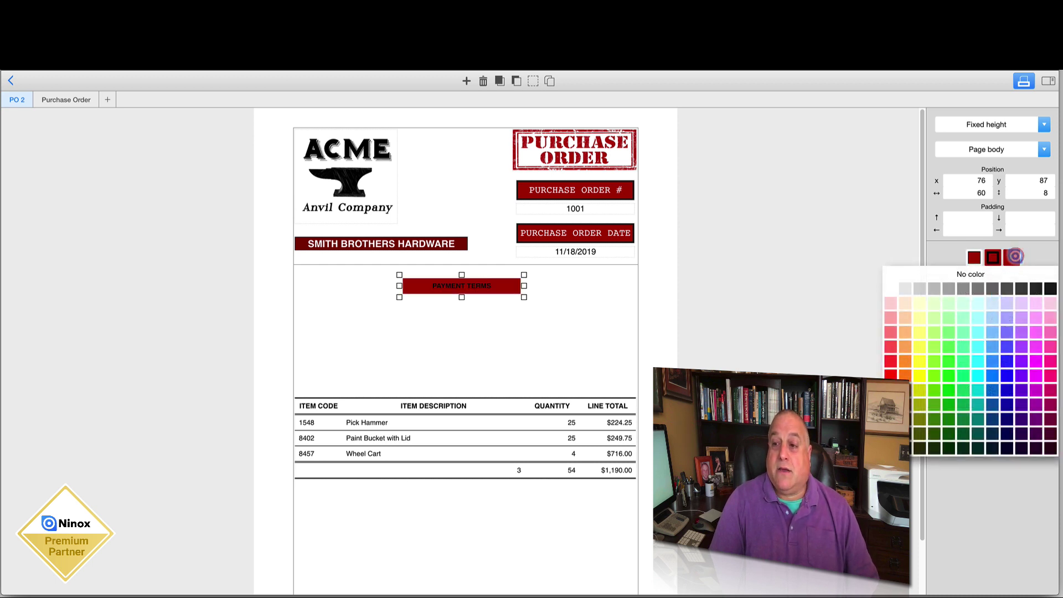
pyautogui.click(892, 289)
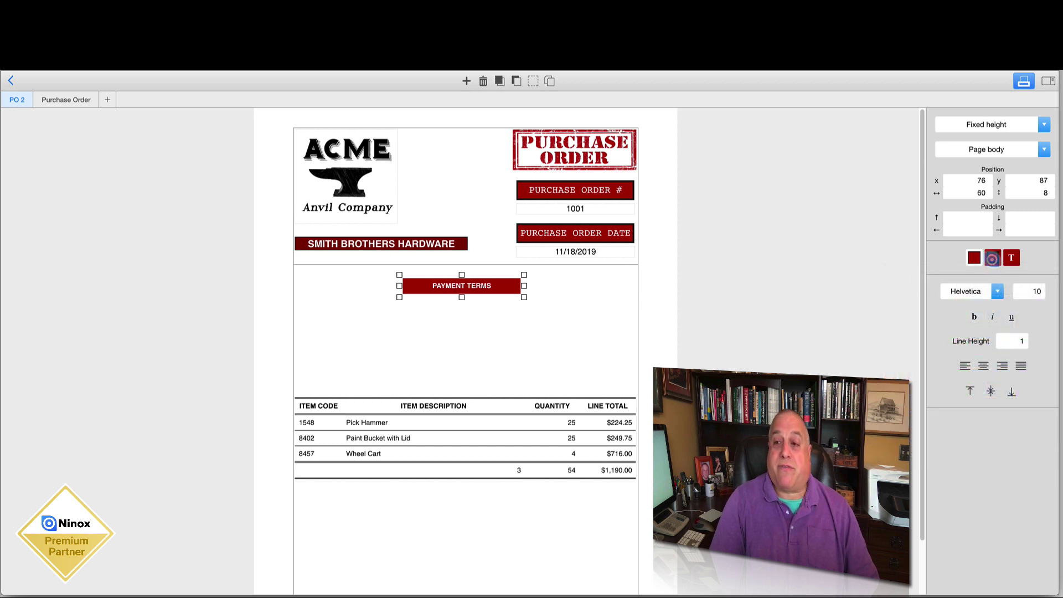
pyautogui.click(992, 259)
pyautogui.click(1018, 280)
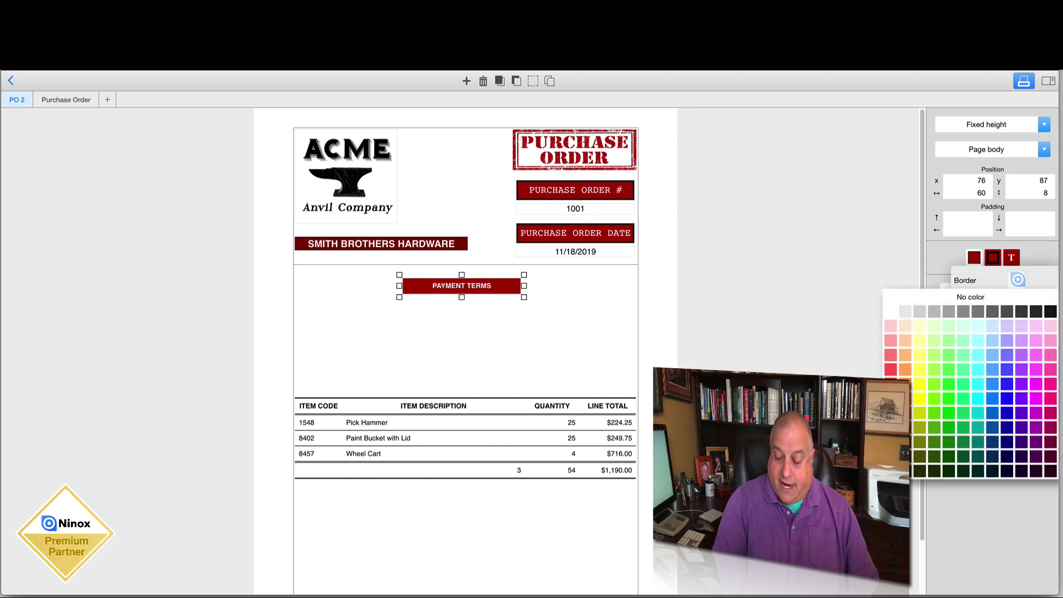
pyautogui.click(1051, 311)
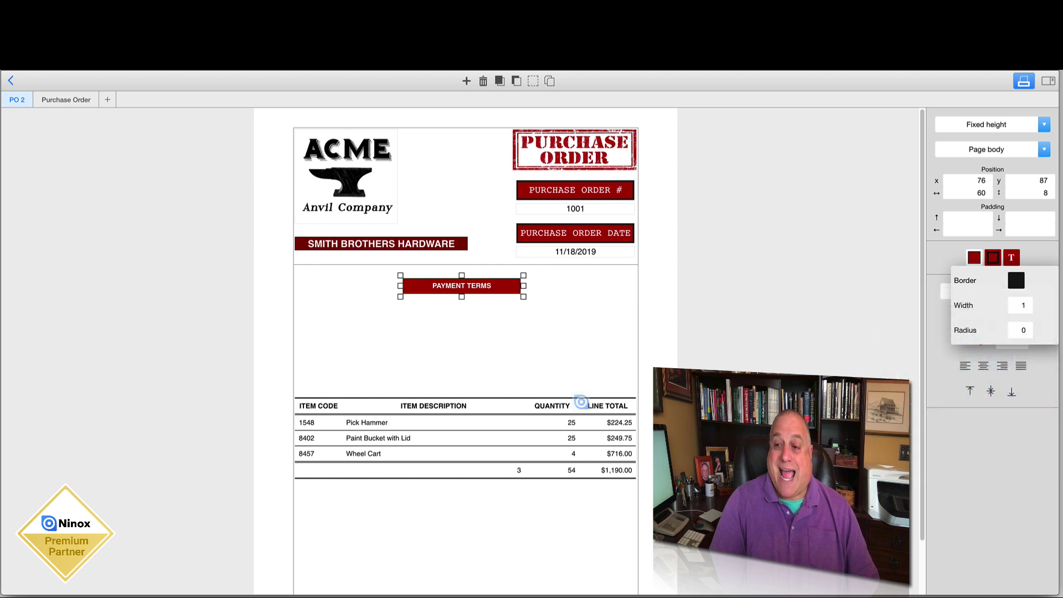
pyautogui.click(502, 354)
# Step: Move the PAYMENT TERMS label under the vendor name at x 21, y 81 and narrow it to a width of 52
pyautogui.moveTo(474, 286); pyautogui.dragTo(371, 276)
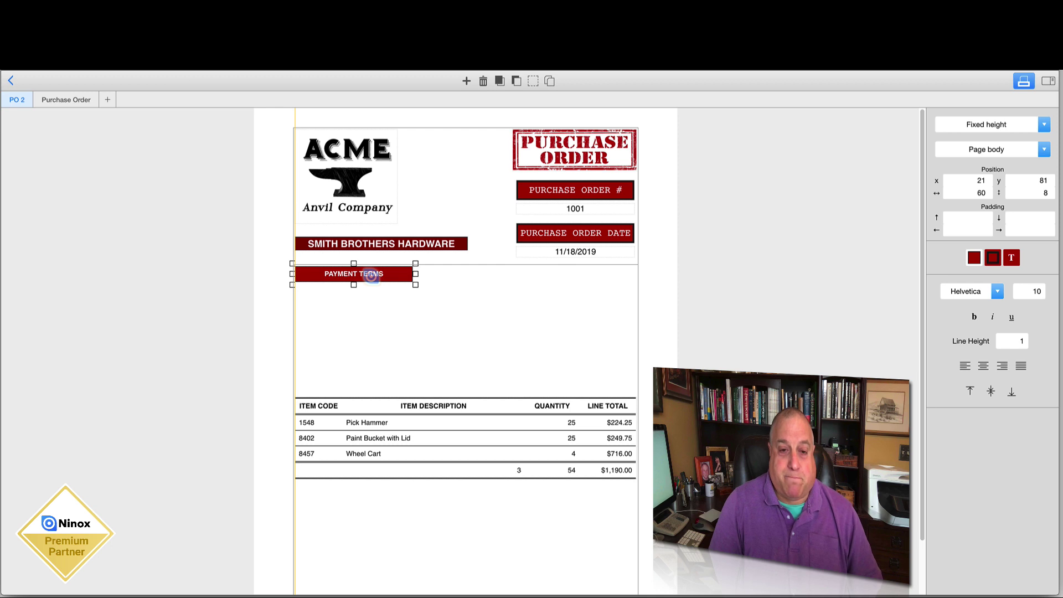
pyautogui.moveTo(415, 273); pyautogui.dragTo(399, 275)
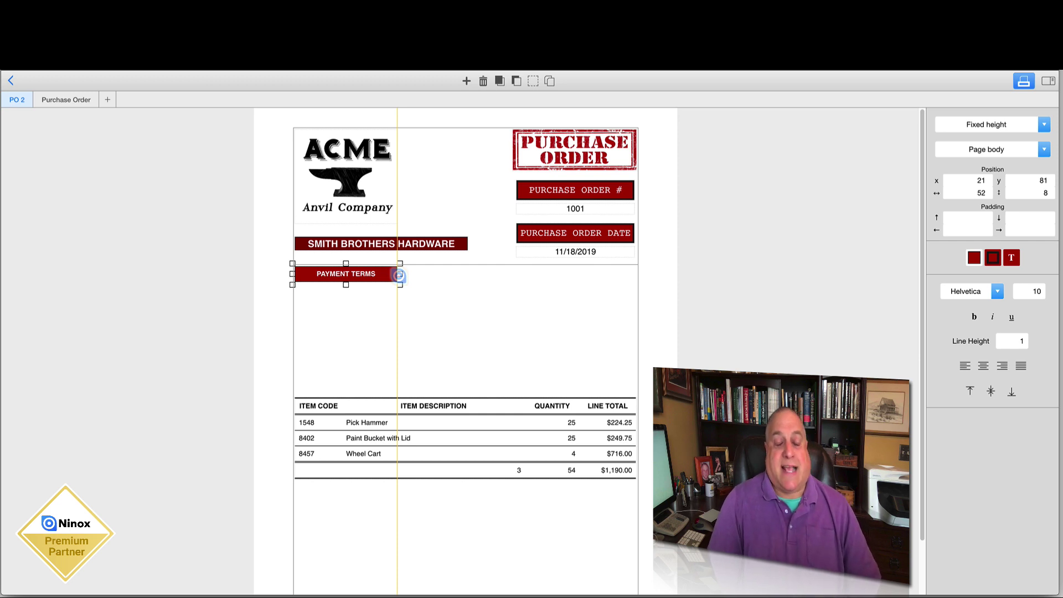
pyautogui.moveTo(399, 276); pyautogui.dragTo(400, 276)
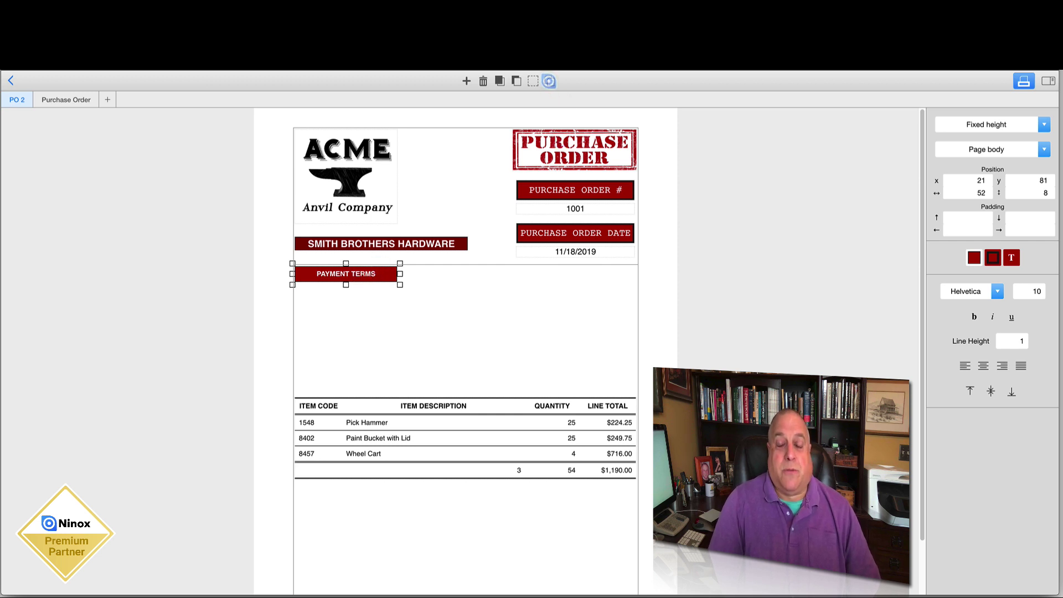
# Step: Duplicate the PAYMENT TERMS label three times, spread the copies out and place the first copy beside the original at x 73, y 81
pyautogui.click(549, 81)
pyautogui.click(549, 82)
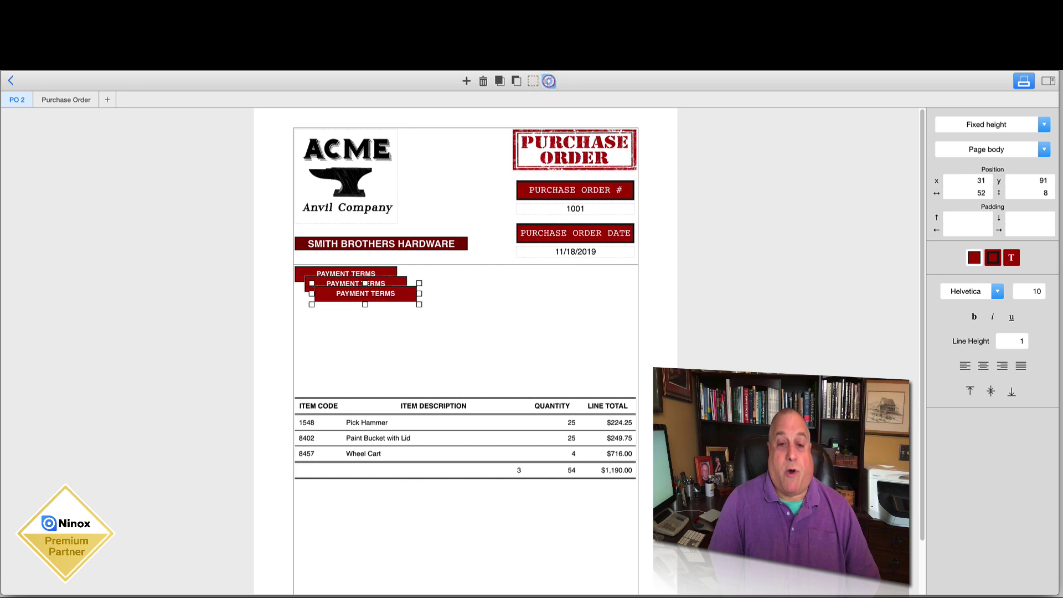
pyautogui.click(549, 82)
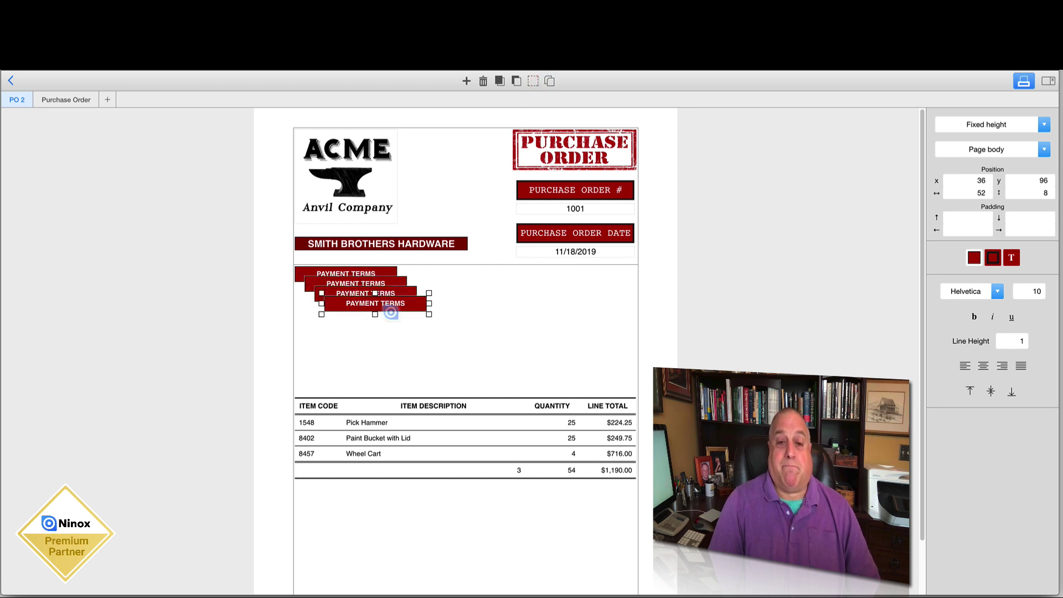
pyautogui.moveTo(391, 312); pyautogui.dragTo(461, 360)
pyautogui.moveTo(401, 292); pyautogui.dragTo(421, 321)
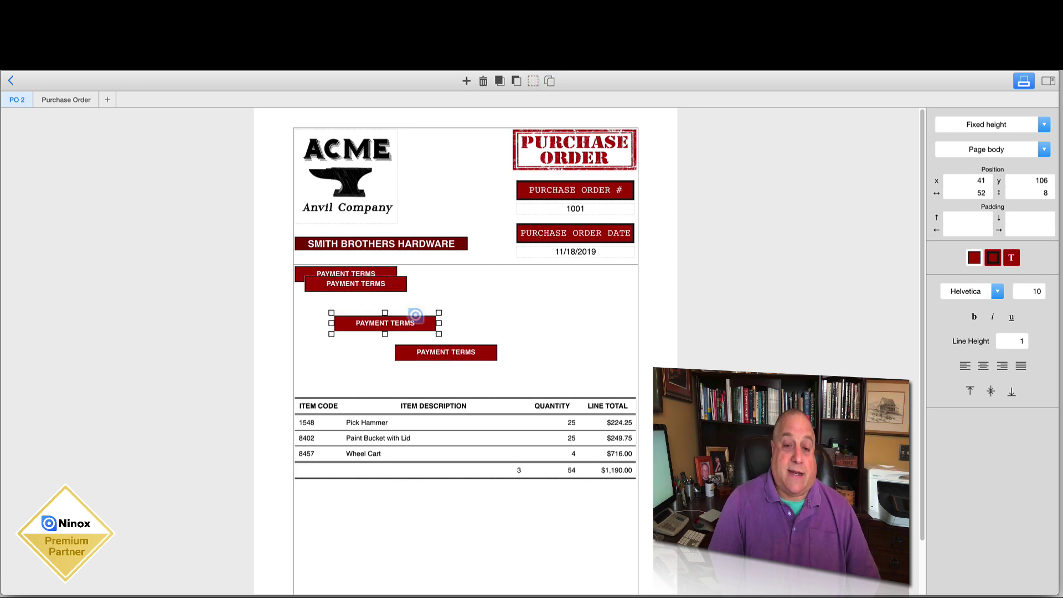
pyautogui.moveTo(396, 285); pyautogui.dragTo(488, 275)
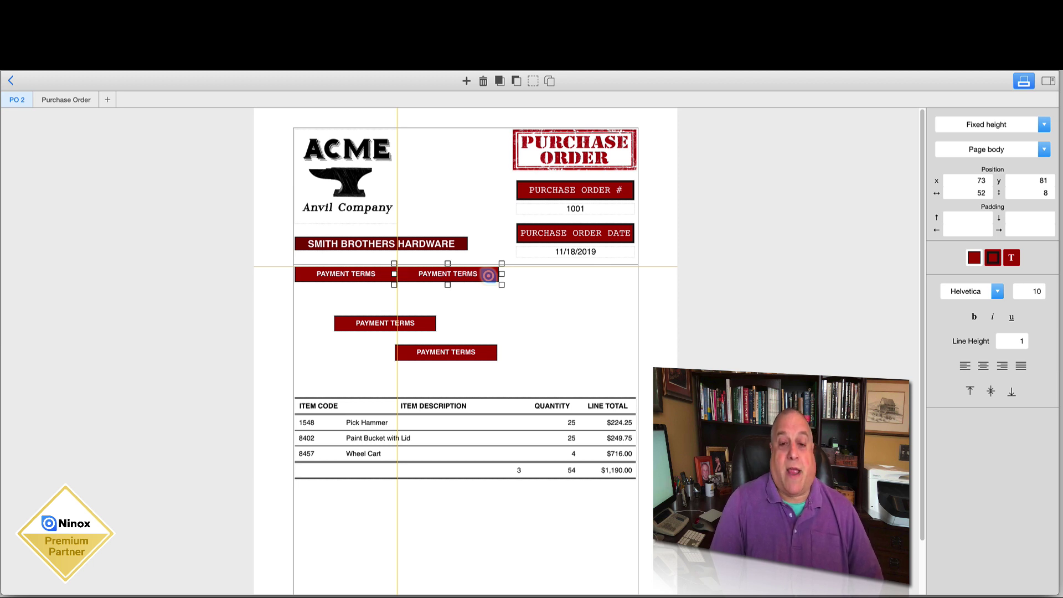
pyautogui.moveTo(429, 318); pyautogui.dragTo(577, 273)
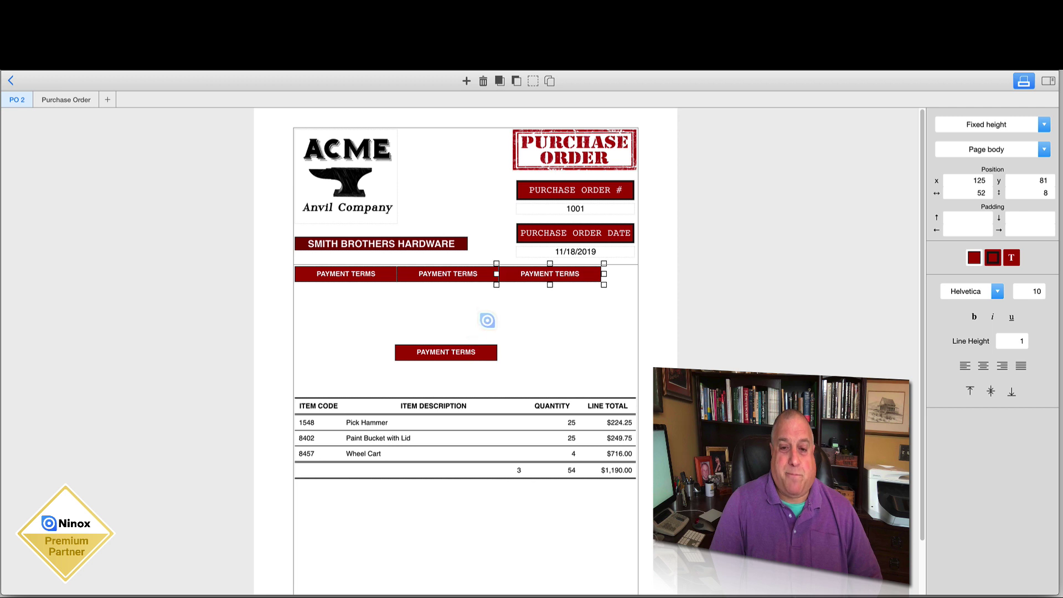
pyautogui.click(486, 307)
pyautogui.click(483, 275)
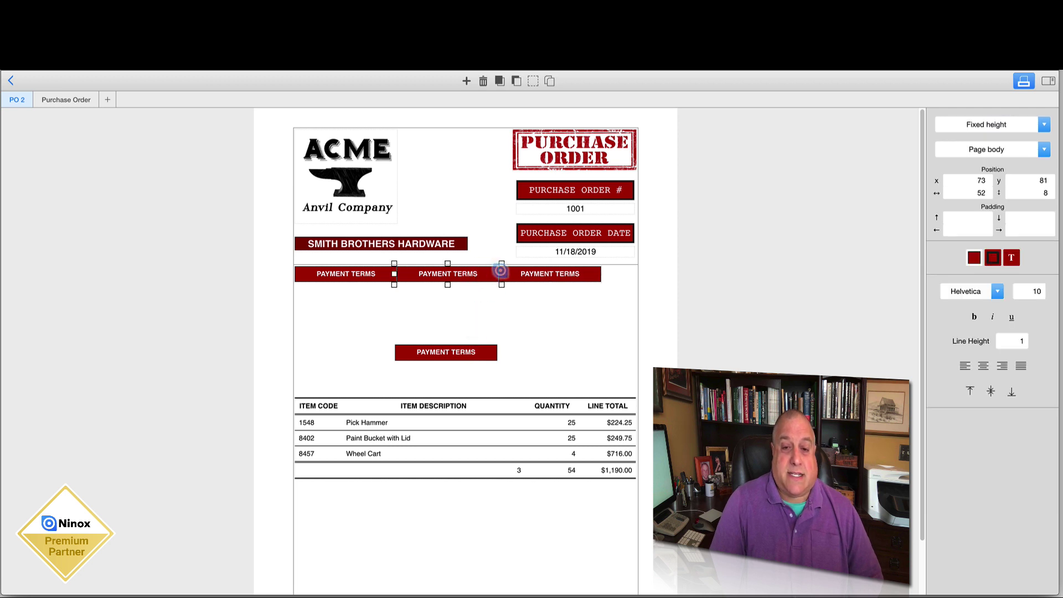
pyautogui.hotkey('ctrl', 'z')
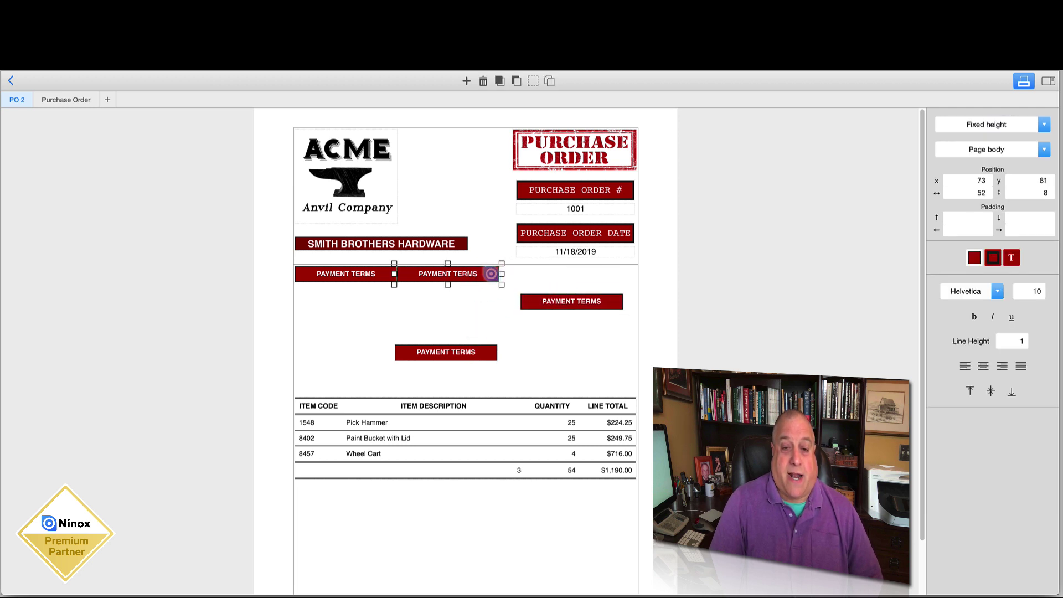
# Step: Set the second and third labels to a width of 35 and place the third beside the second at x 108, y 81
pyautogui.moveTo(501, 274); pyautogui.dragTo(470, 273)
pyautogui.click(987, 194)
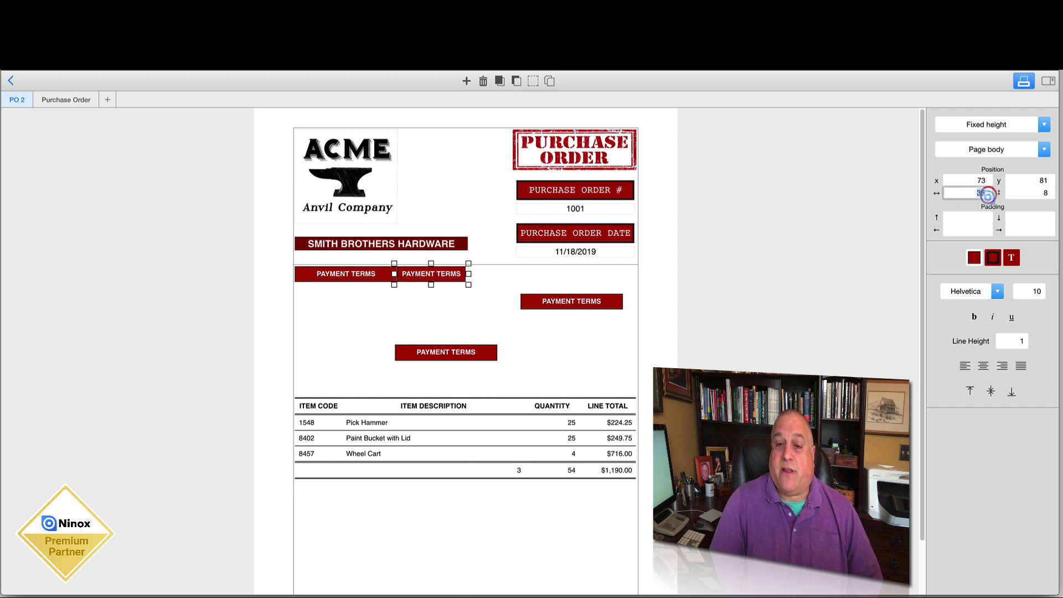
pyautogui.click(615, 303)
pyautogui.click(989, 193)
pyautogui.write('3')
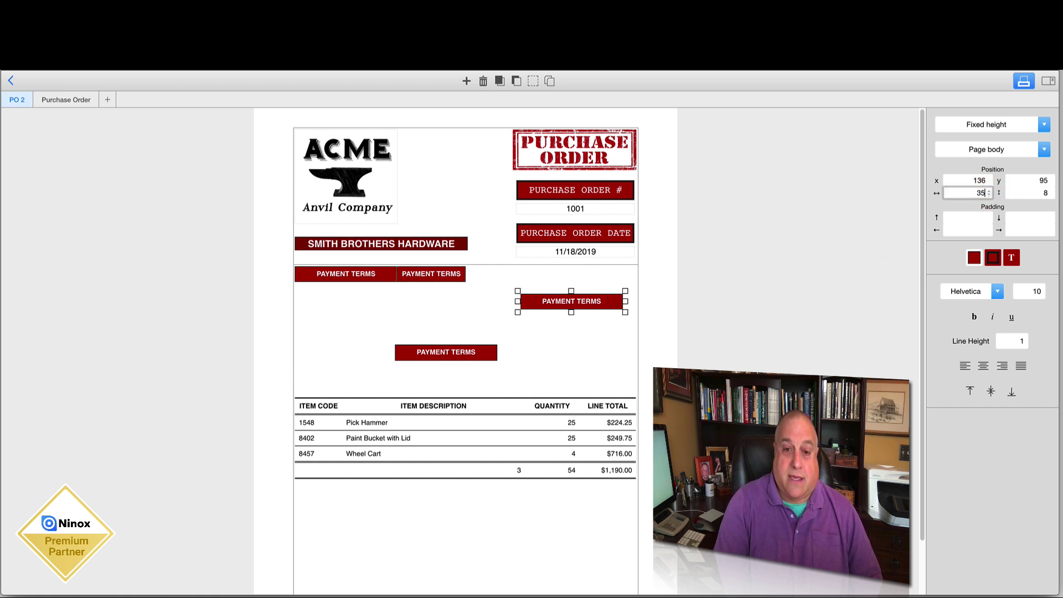
pyautogui.press('Return')
pyautogui.moveTo(533, 294); pyautogui.dragTo(480, 274)
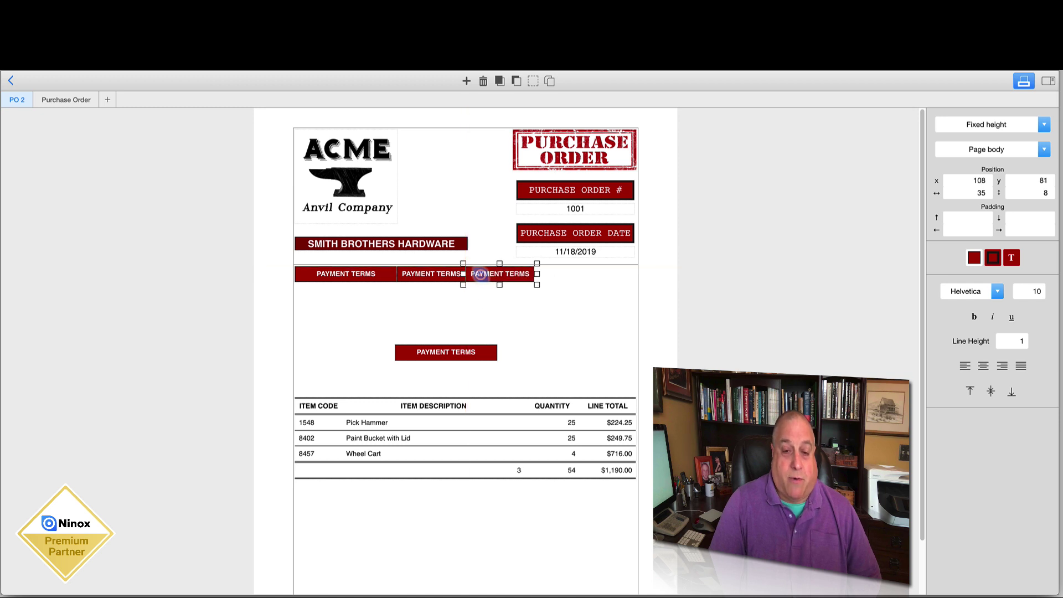
# Step: Place the fourth label at the end of the row at x 143, y 81 and narrow it to a width of 51
pyautogui.moveTo(465, 351); pyautogui.dragTo(603, 273)
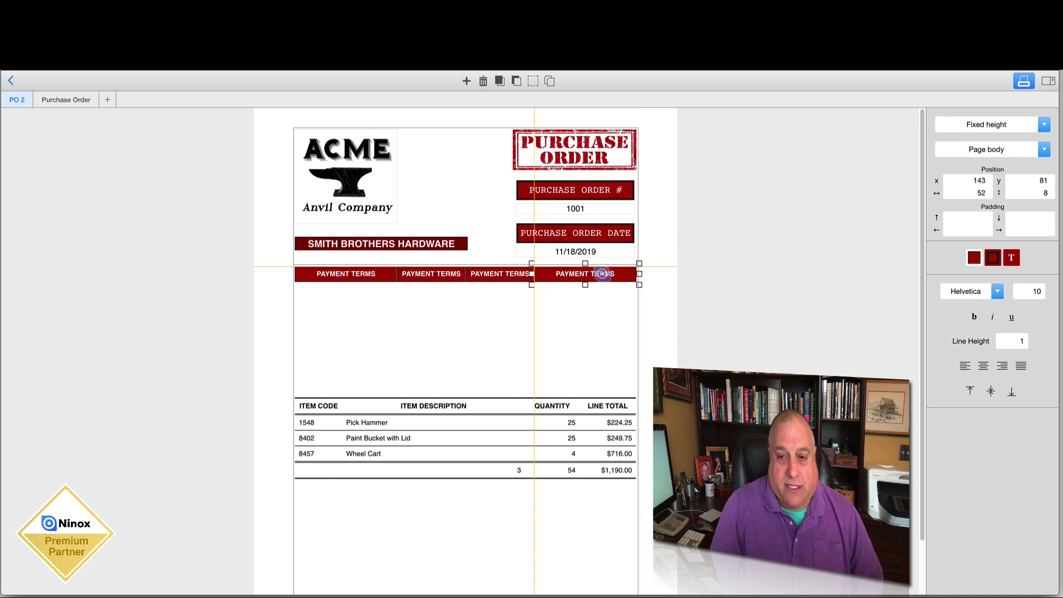
pyautogui.moveTo(639, 274); pyautogui.dragTo(636, 272)
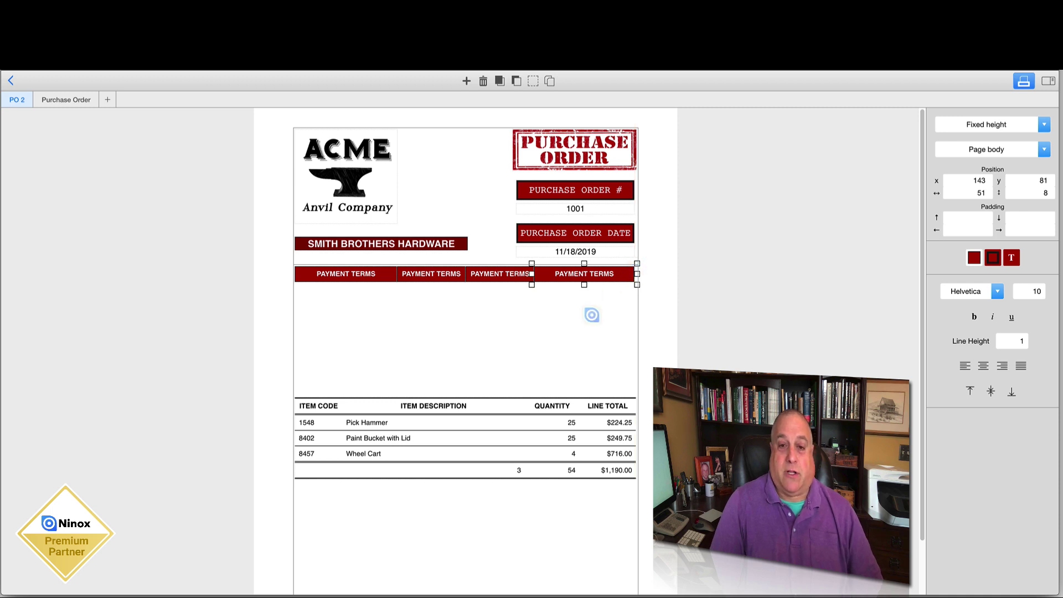
pyautogui.click(565, 327)
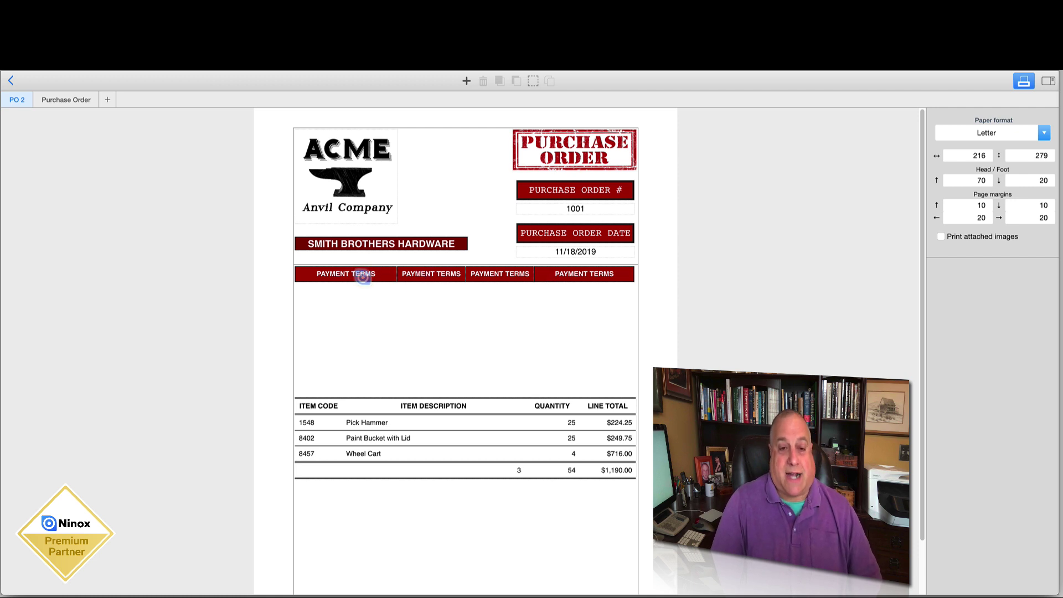
# Step: Replace the second label's text with "EST SHIP DATE"
pyautogui.click(419, 272)
pyautogui.click(419, 265)
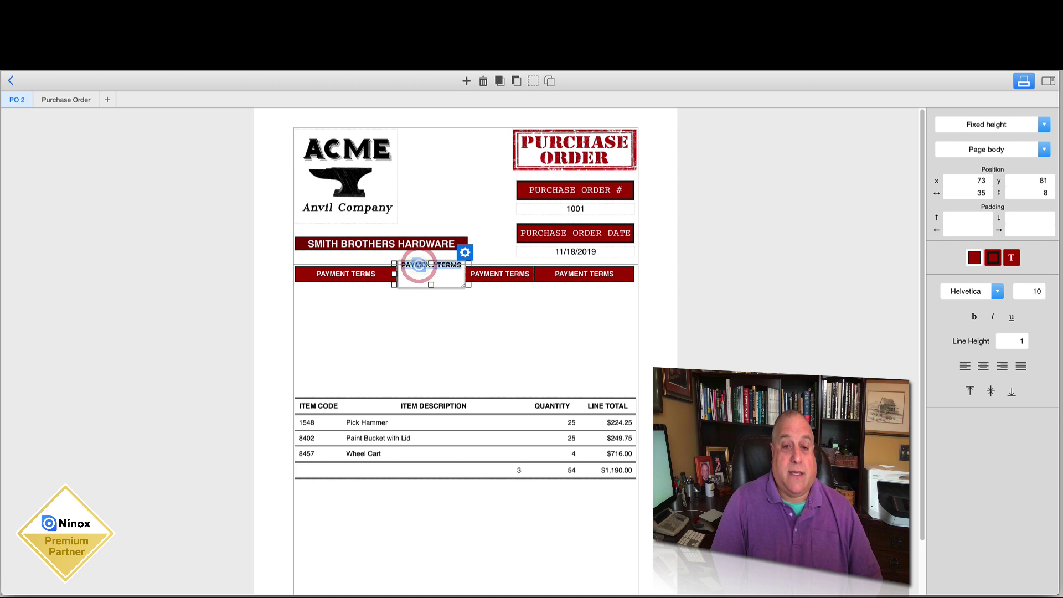
pyautogui.click(419, 265)
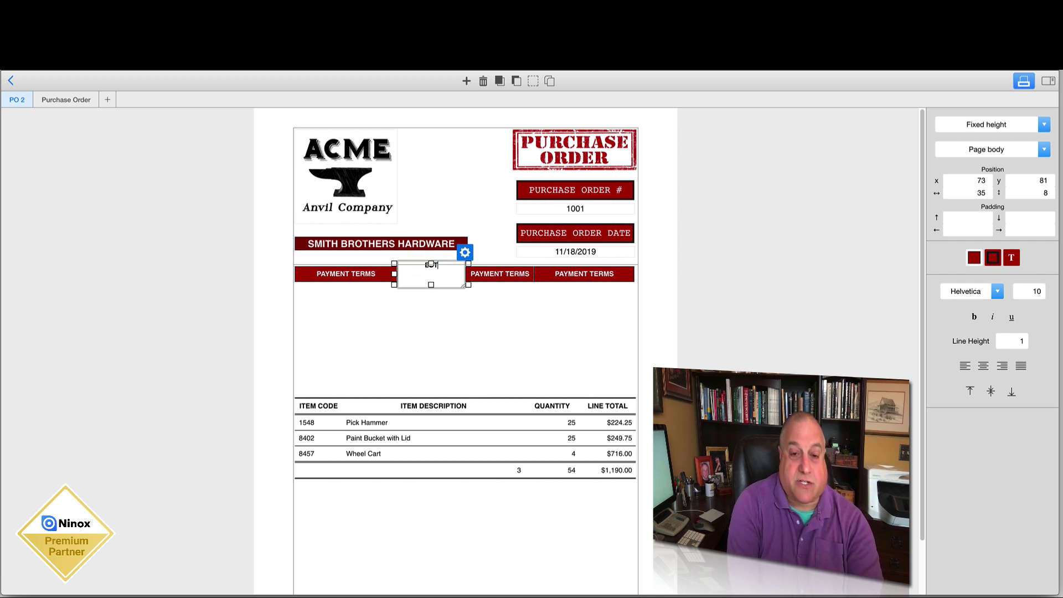
pyautogui.write('EST SHIP DATE')
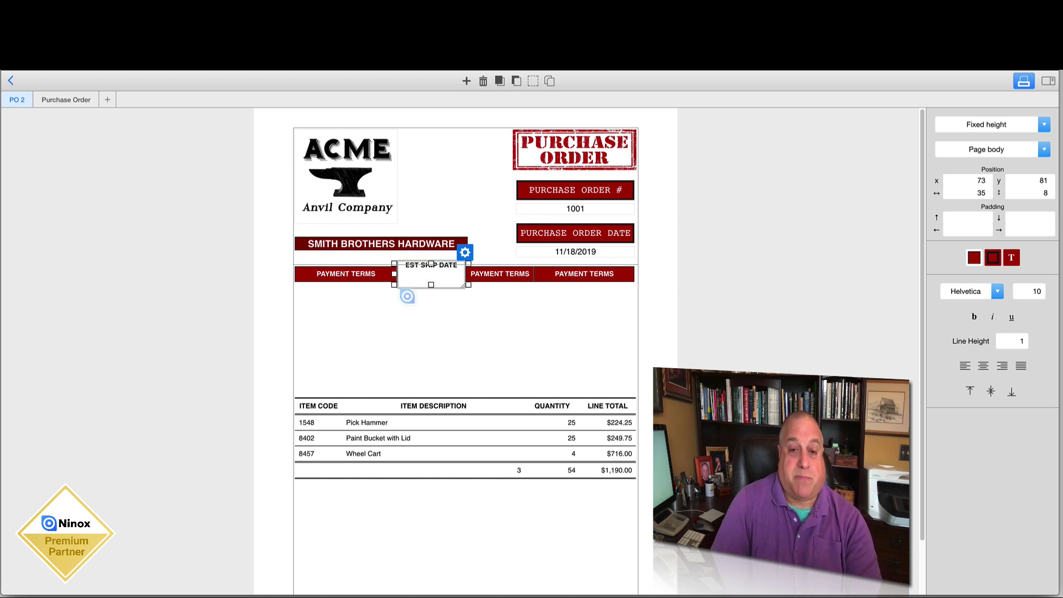
pyautogui.click(451, 315)
# Step: Replace the third label's text with "EST RECEIPT DATE"
pyautogui.click(497, 276)
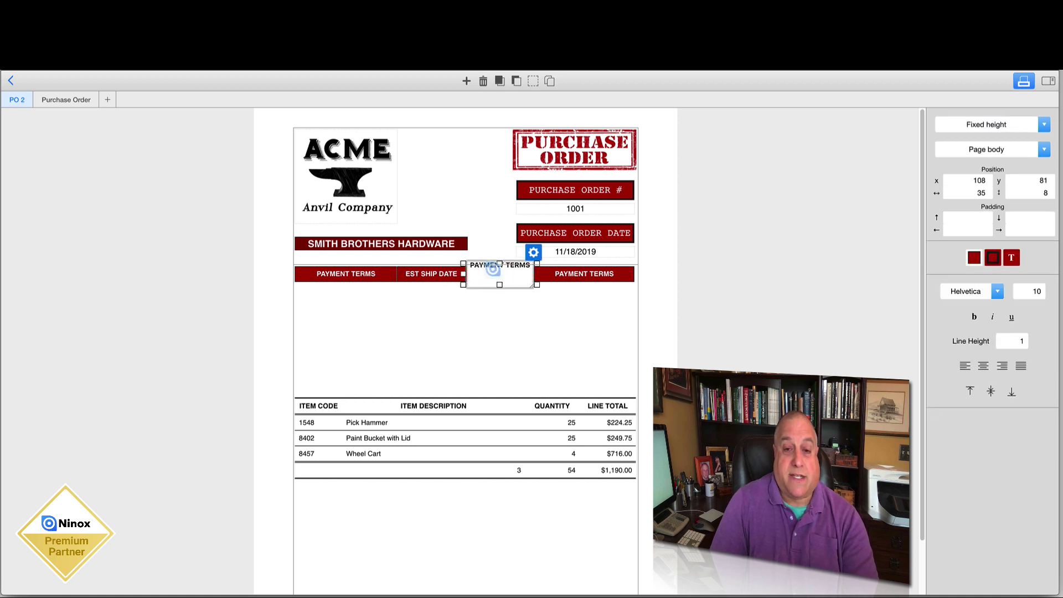
pyautogui.click(490, 267)
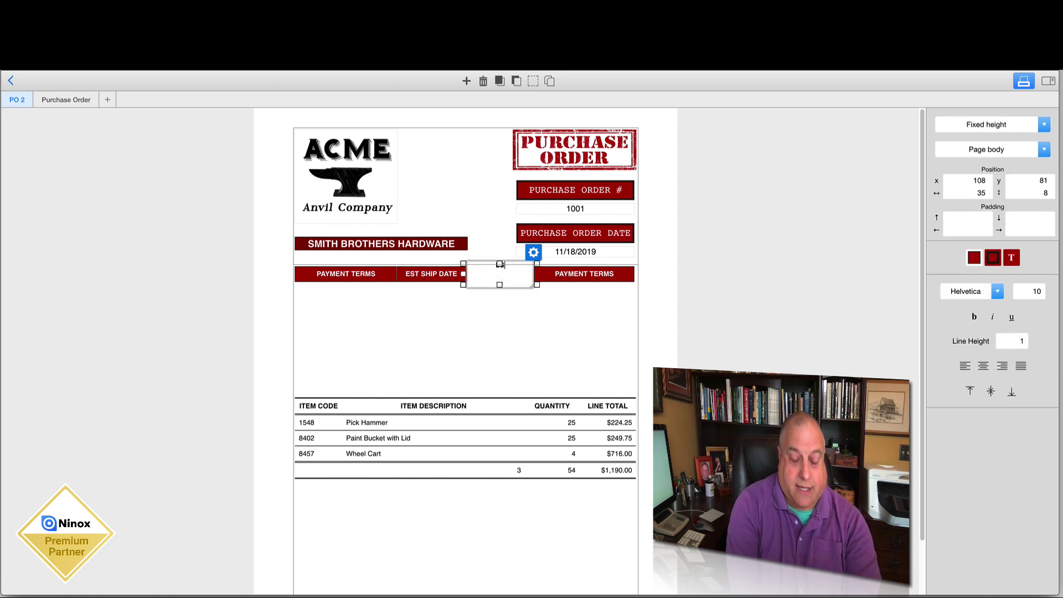
pyautogui.write('EST RECEIPT DATE')
pyautogui.click(567, 316)
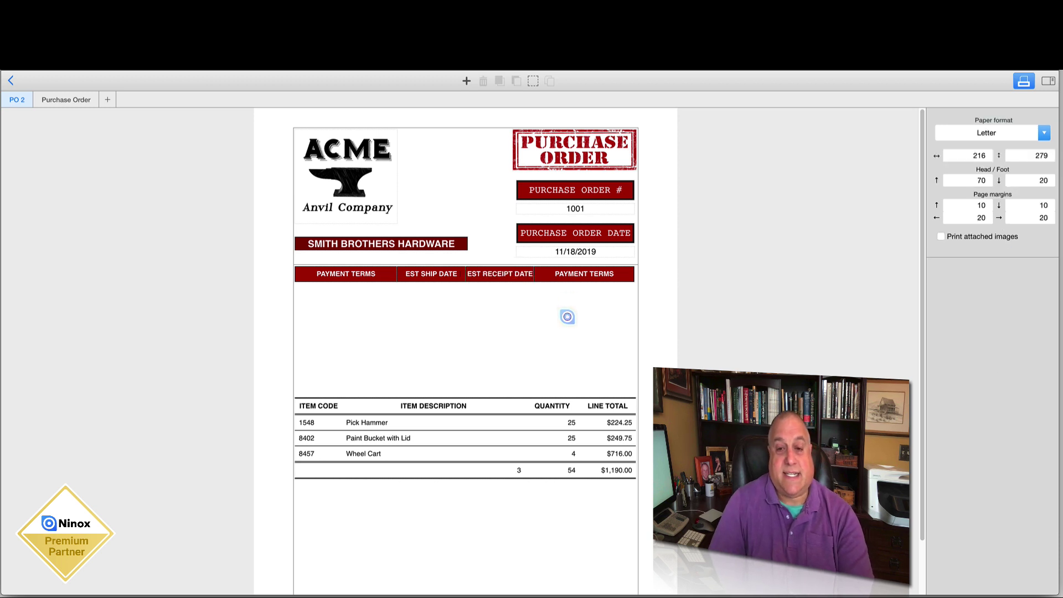
# Step: Replace the fourth label's text with "EST RECEIPT DATE"
pyautogui.click(573, 284)
pyautogui.tripleClick(565, 266)
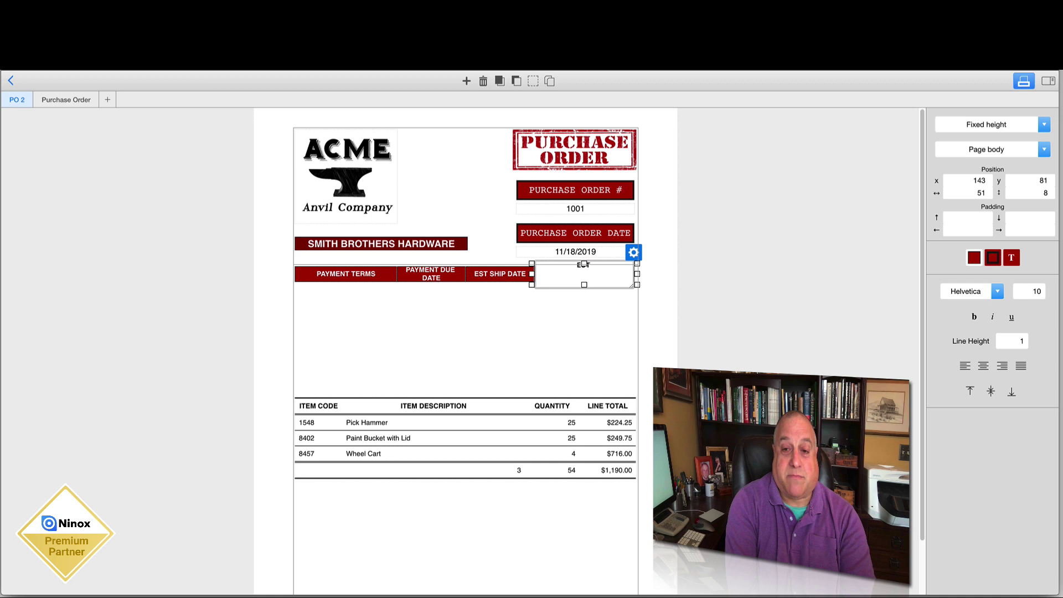
pyautogui.write('EST RECEIPT DATE')
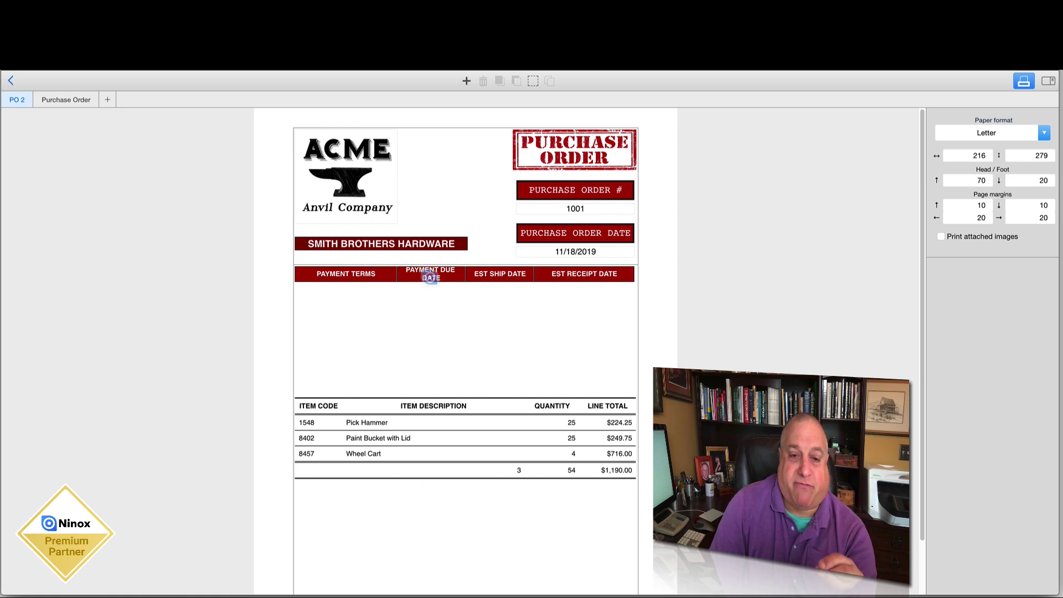
# Step: Narrow the PAYMENT TERMS label to a width of 40 and extend the PAYMENT DUE DATE label to meet it at x 61, width 47
pyautogui.click(383, 274)
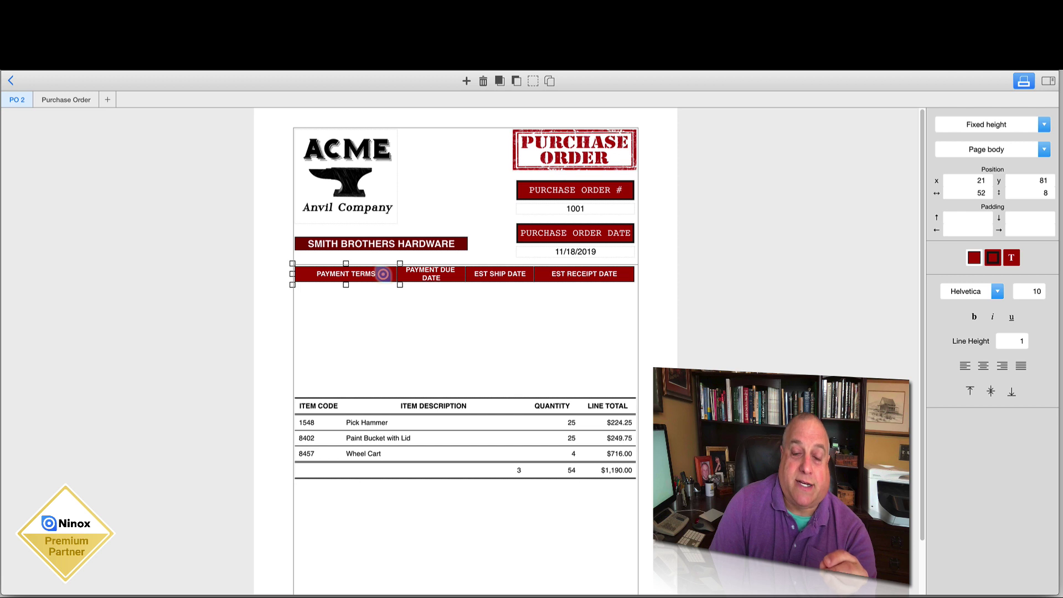
pyautogui.moveTo(290, 273)
pyautogui.mouseDown()
pyautogui.moveTo(321, 274)
pyautogui.moveTo(307, 274)
pyautogui.mouseUp()
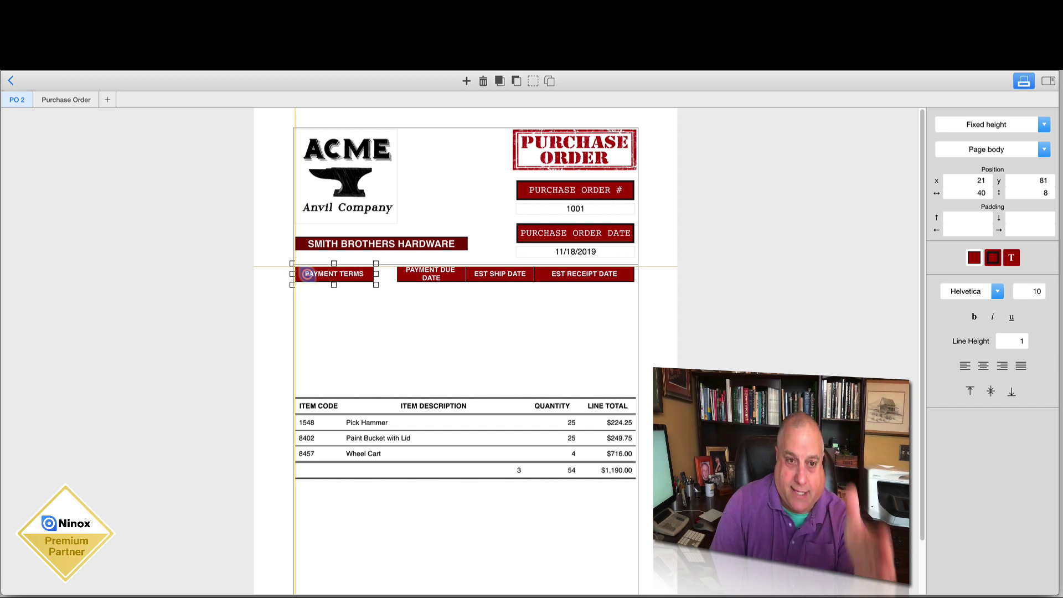
pyautogui.click(406, 274)
pyautogui.moveTo(393, 274); pyautogui.dragTo(371, 274)
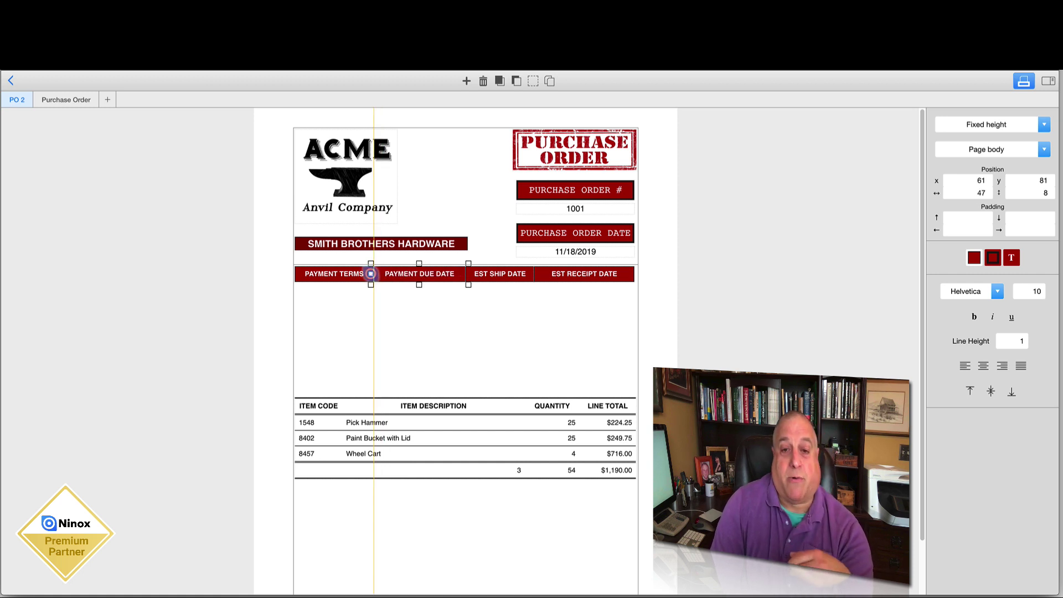
pyautogui.click(431, 300)
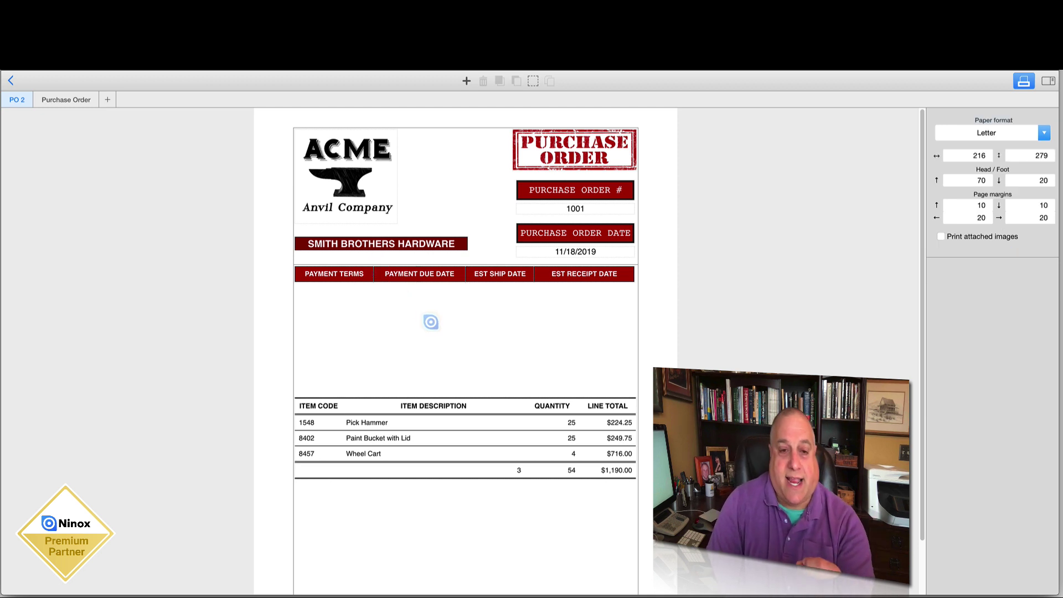
# Step: Select all four labels in the header row and nudge them together so the row starts at x 22
pyautogui.moveTo(276, 306); pyautogui.dragTo(672, 273)
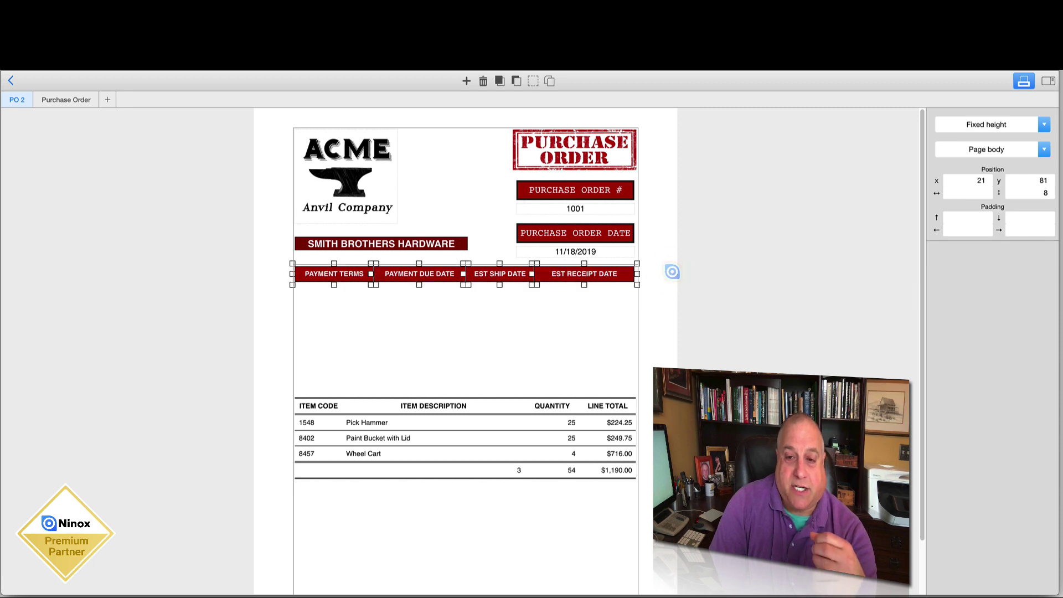
pyautogui.press('Right')
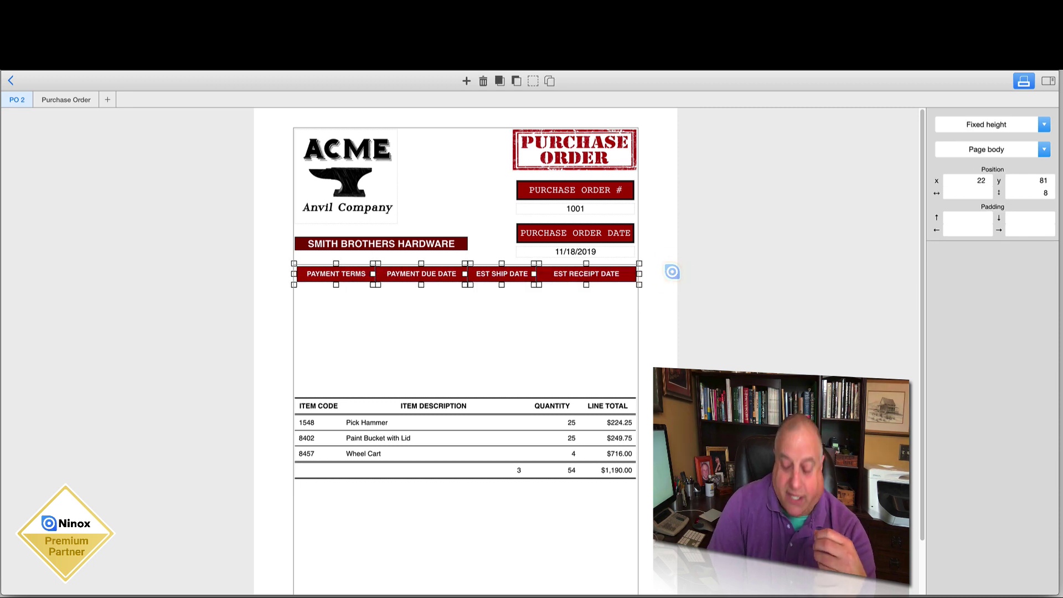
pyautogui.press('Left')
pyautogui.press('Left')
pyautogui.press('Left')
pyautogui.press('Left')
pyautogui.press('Left')
pyautogui.press('Right')
pyautogui.press('Right')
pyautogui.press('Right')
pyautogui.press('Right')
pyautogui.press('Right')
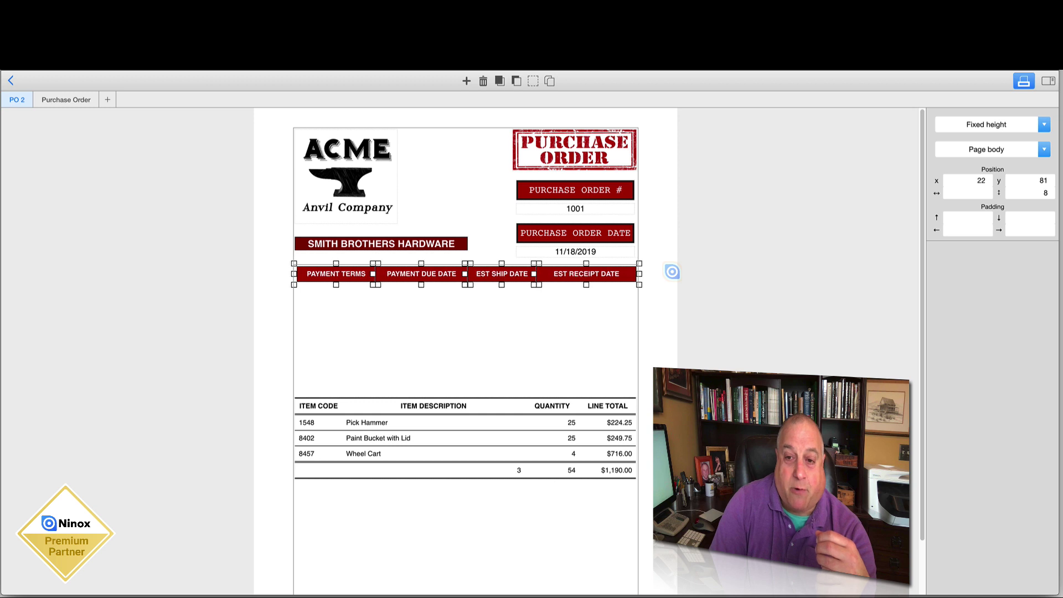
# Step: Add the PAYMENT TERMS field to the layout and place it below the header row at x 18, y 98
pyautogui.click(569, 314)
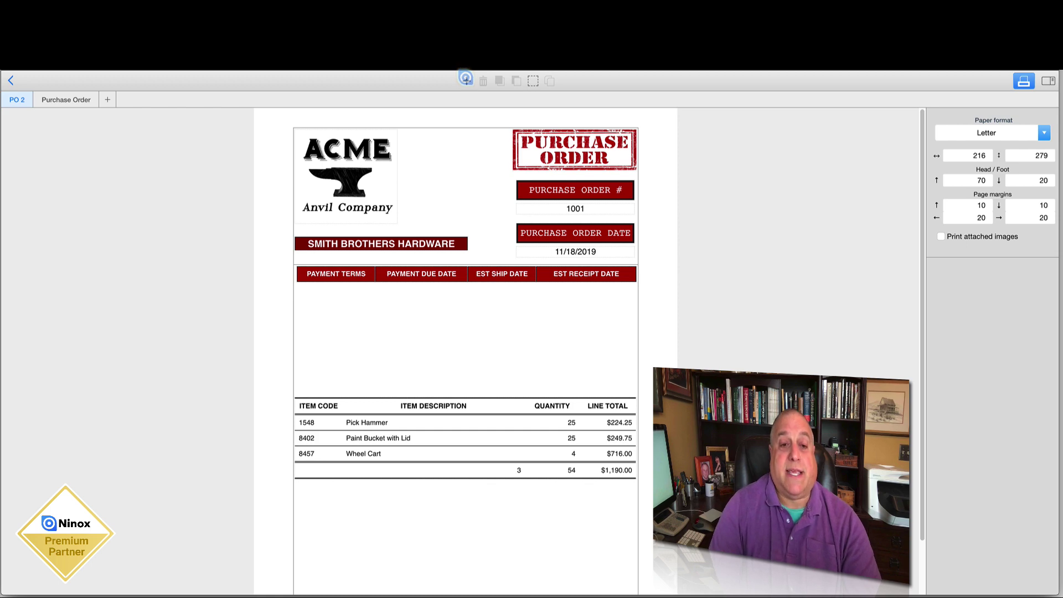
pyautogui.click(467, 79)
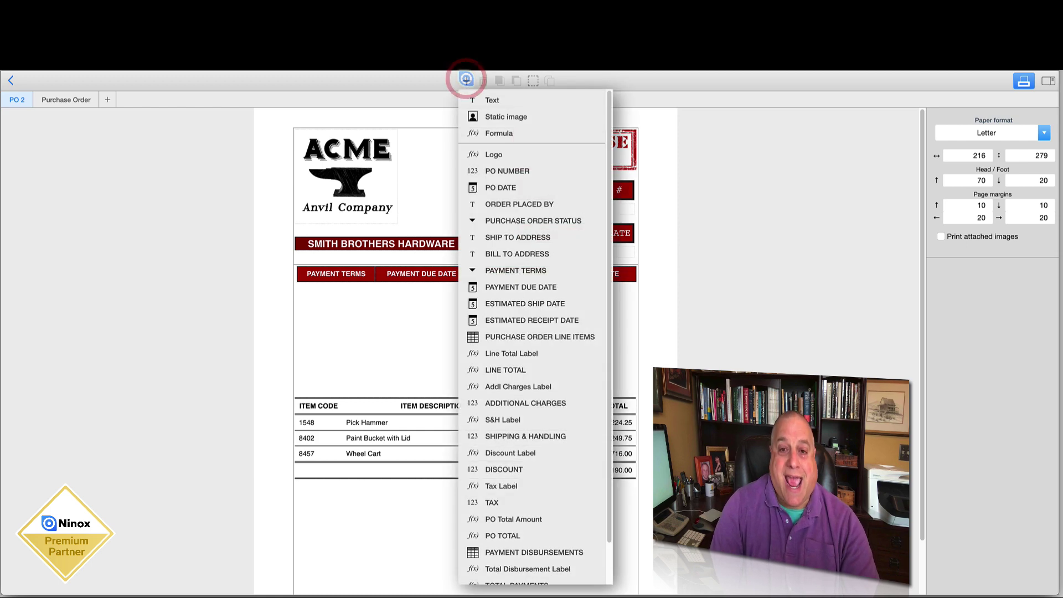
pyautogui.click(485, 269)
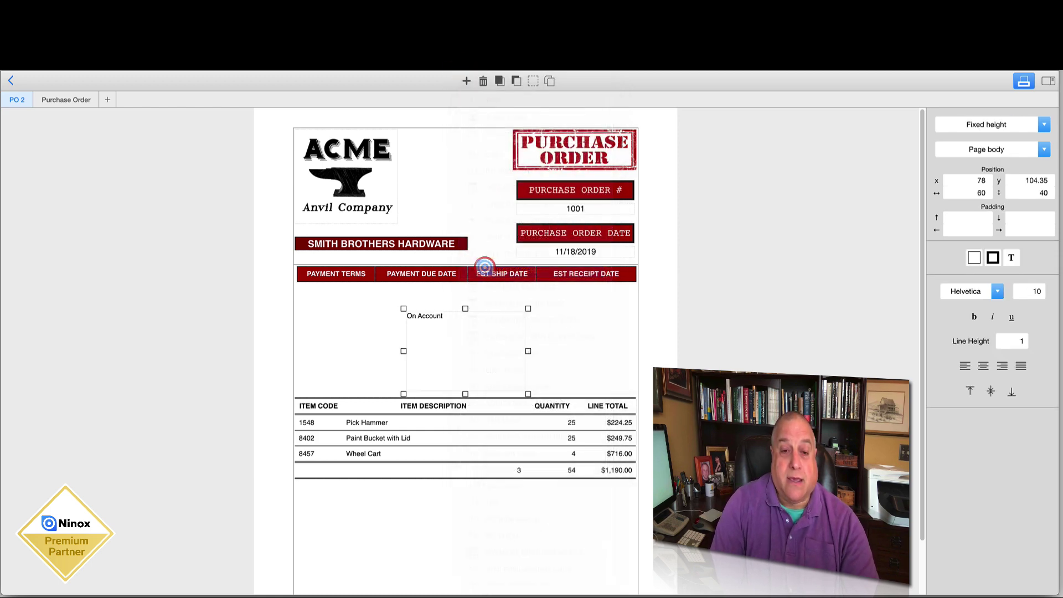
pyautogui.moveTo(439, 320); pyautogui.dragTo(321, 308)
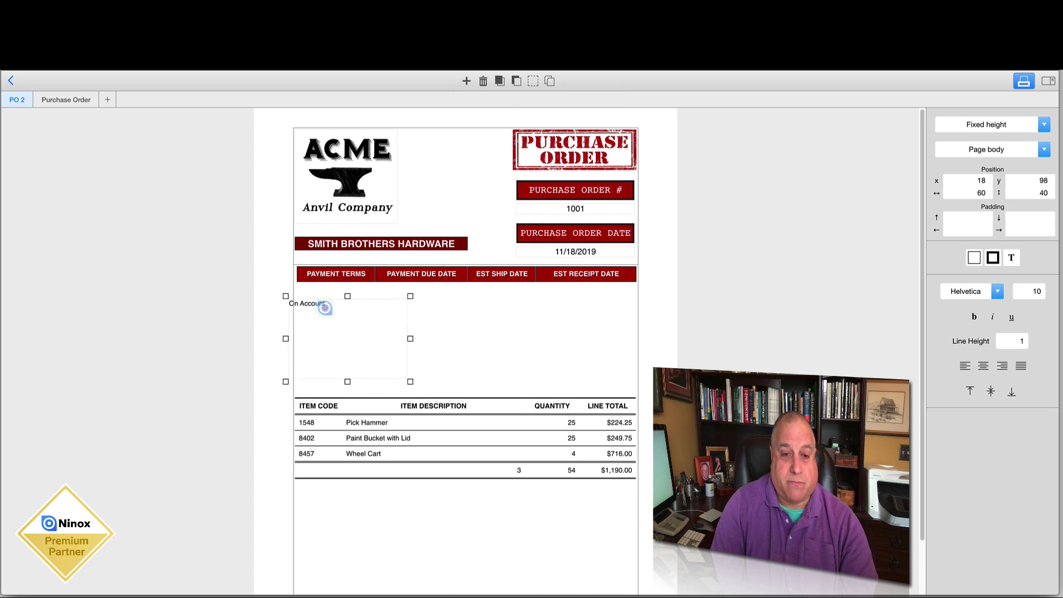
# Step: Add the PAYMENT DUE DATE field at x 47, y 100 and the ESTIMATED SHIP DATE field at x 75, y 104
pyautogui.click(468, 81)
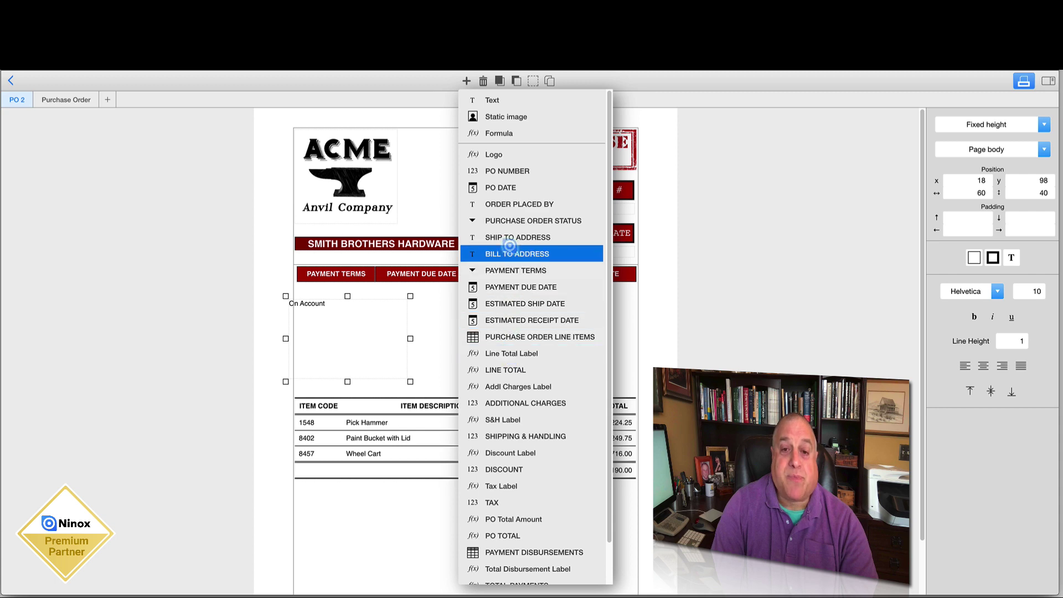
pyautogui.click(521, 287)
pyautogui.moveTo(470, 337); pyautogui.dragTo(411, 328)
pyautogui.click(466, 80)
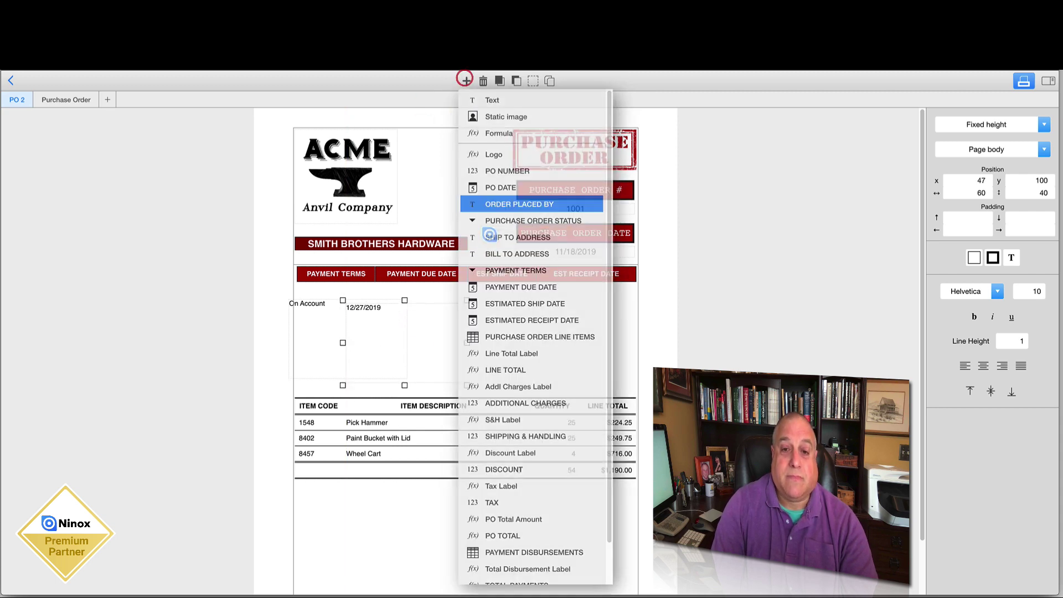
pyautogui.click(498, 303)
pyautogui.moveTo(465, 330); pyautogui.dragTo(457, 336)
# Step: Add the ESTIMATED RECEIPT DATE field and move it to x 111, y 110, clear of the other fields
pyautogui.click(466, 81)
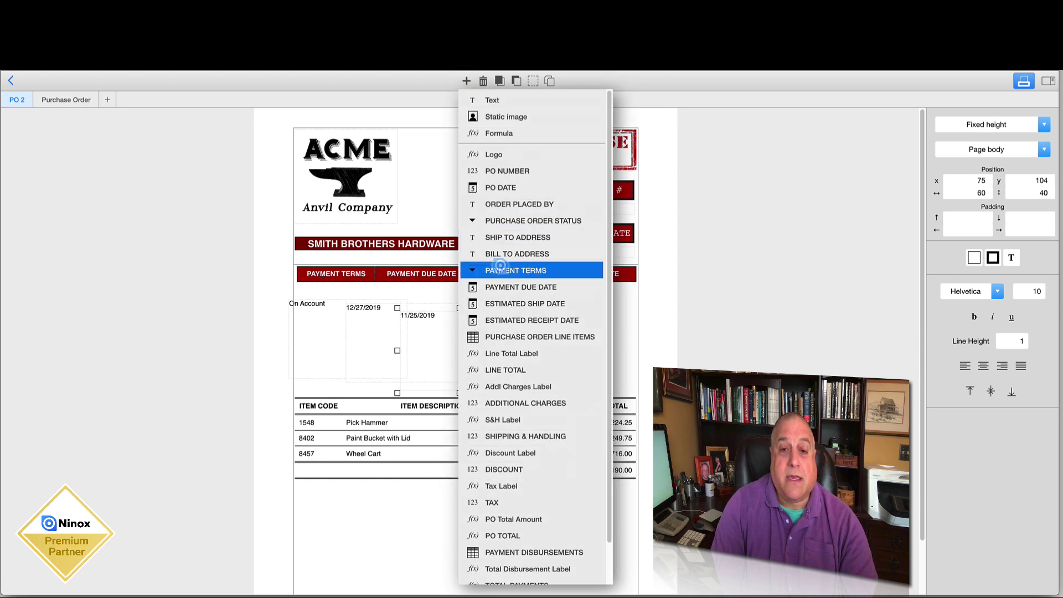
pyautogui.click(501, 321)
pyautogui.moveTo(501, 317); pyautogui.dragTo(520, 344)
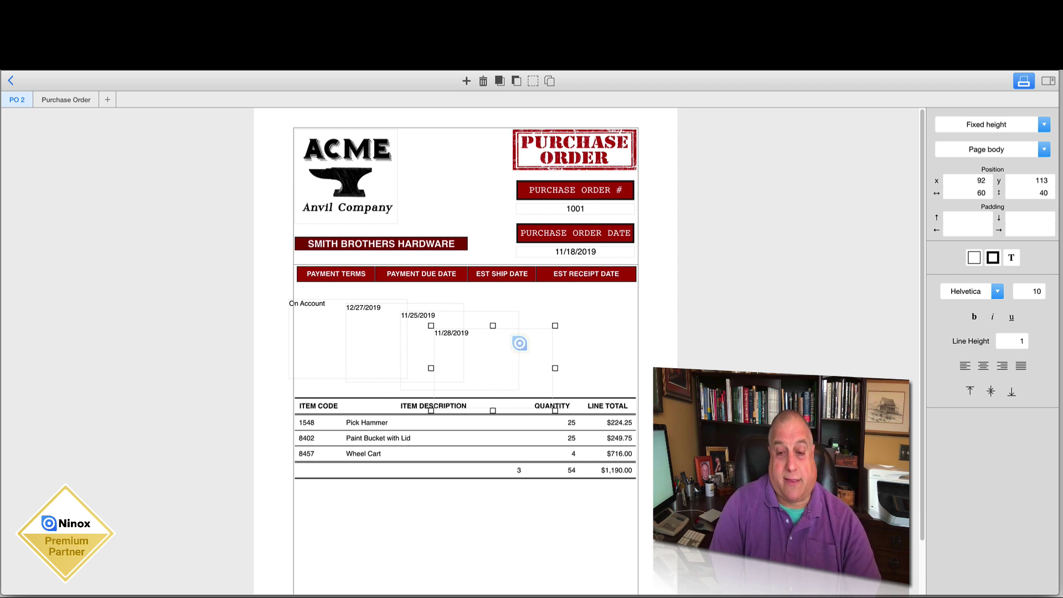
pyautogui.moveTo(521, 344); pyautogui.dragTo(558, 339)
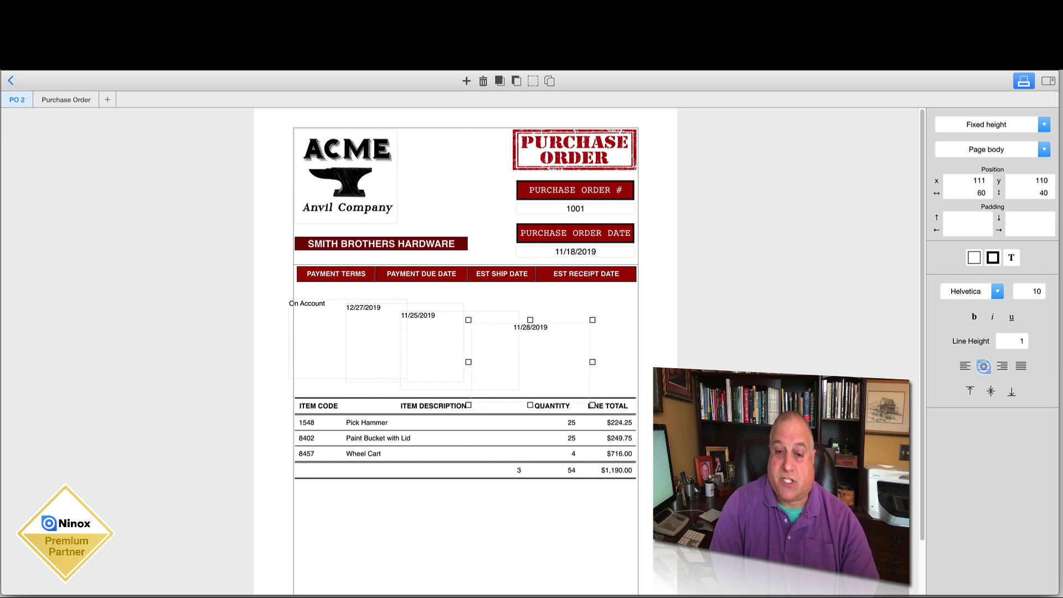
# Step: Format the estimated receipt date field with centred text, font size 12 and auto height
pyautogui.click(1034, 291)
pyautogui.write('12')
pyautogui.press('Return')
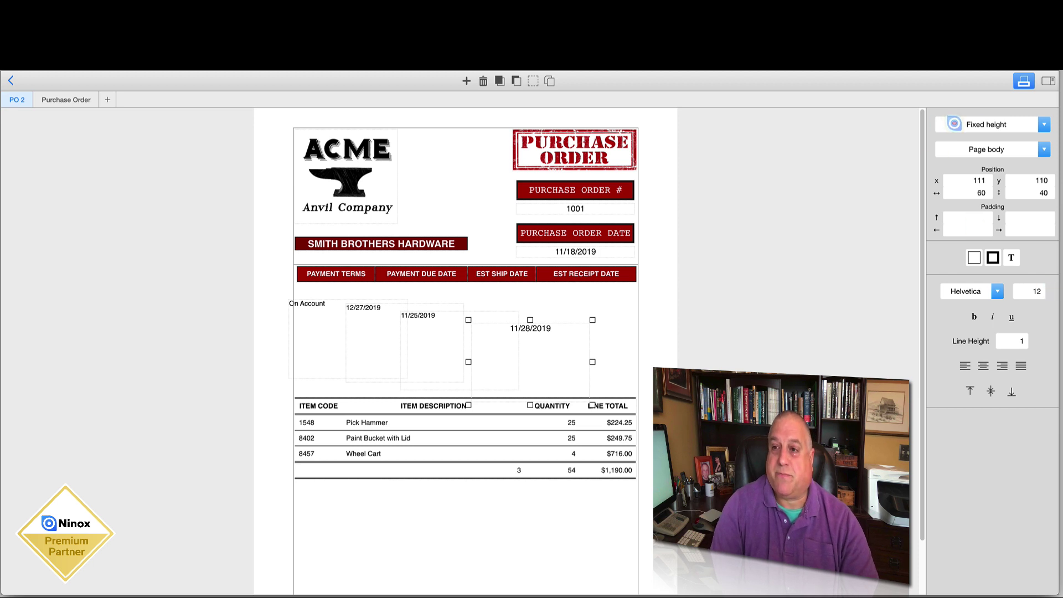
pyautogui.click(955, 123)
pyautogui.click(948, 158)
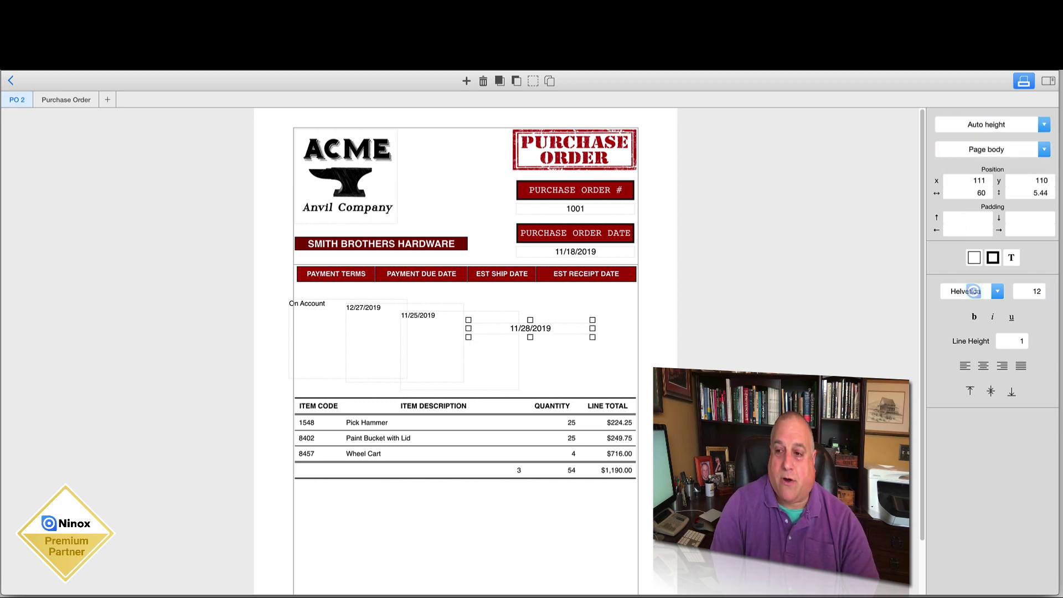
# Step: Give the estimated receipt date field a black border
pyautogui.click(993, 258)
pyautogui.click(1014, 281)
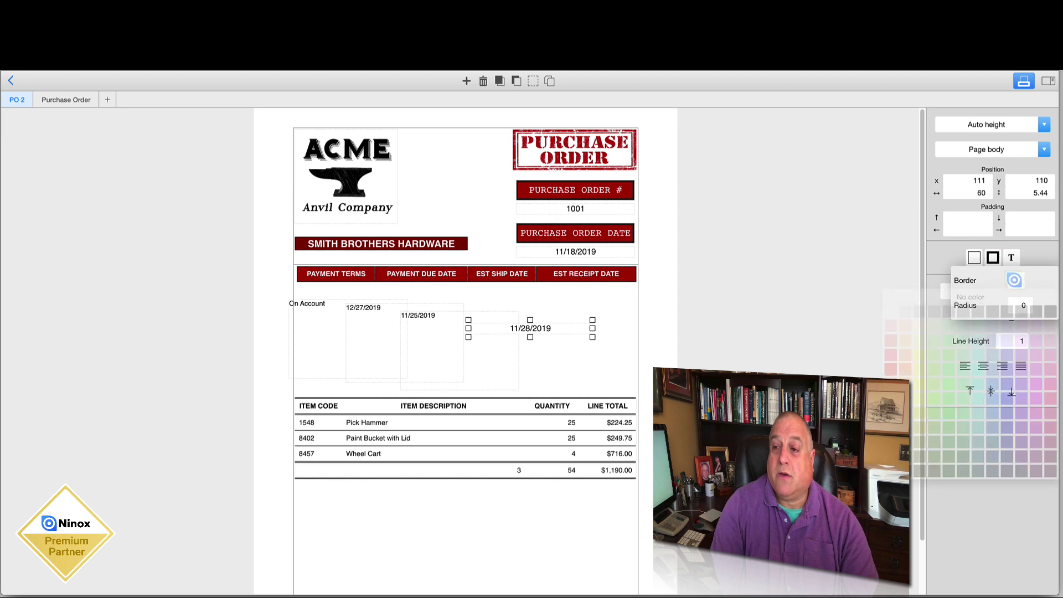
pyautogui.click(1048, 310)
pyautogui.click(543, 326)
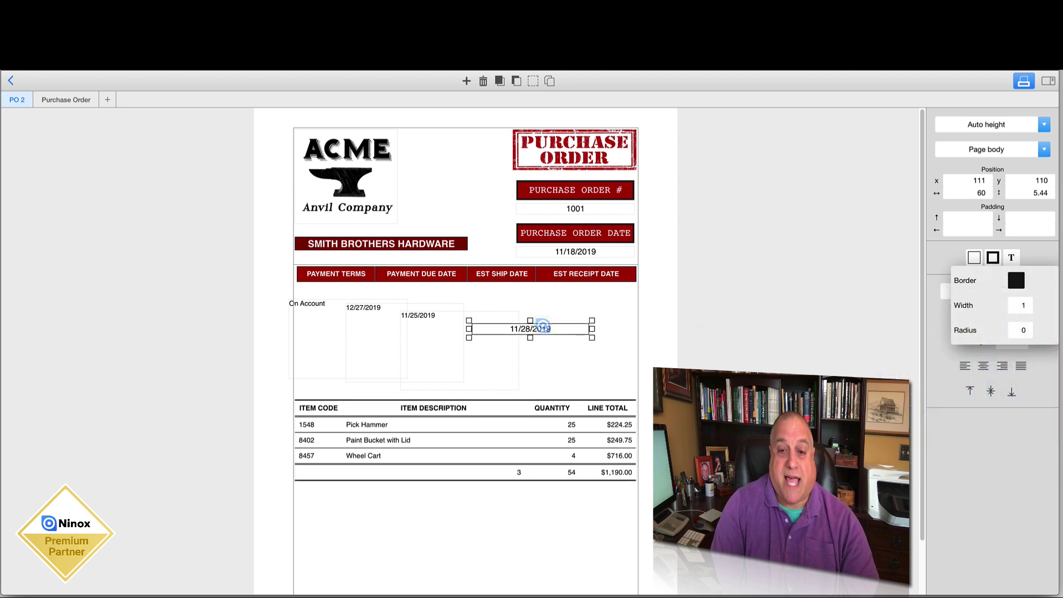
pyautogui.click(560, 306)
pyautogui.click(562, 308)
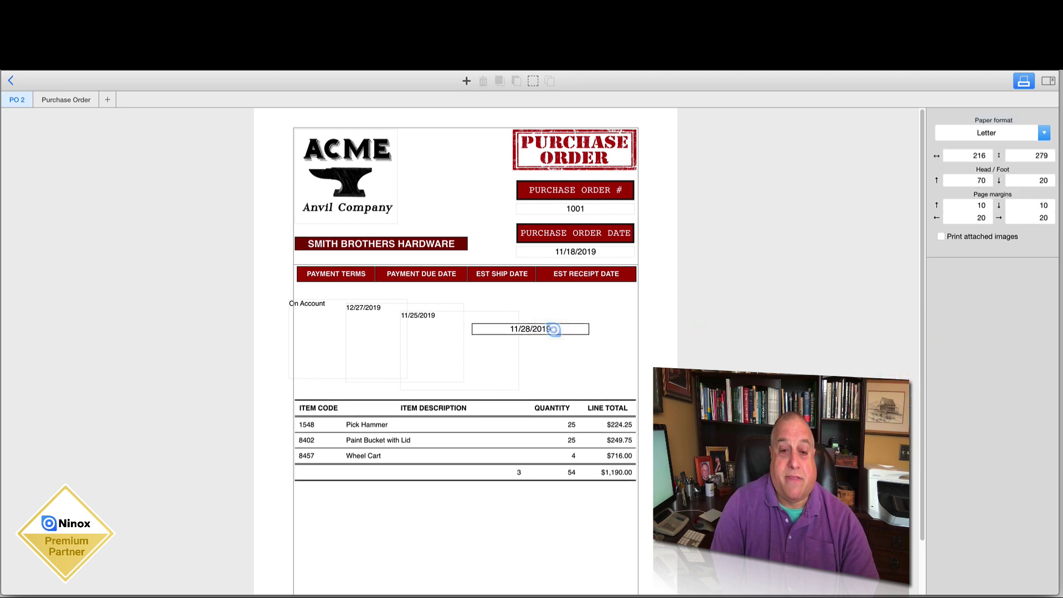
pyautogui.click(553, 330)
pyautogui.click(522, 340)
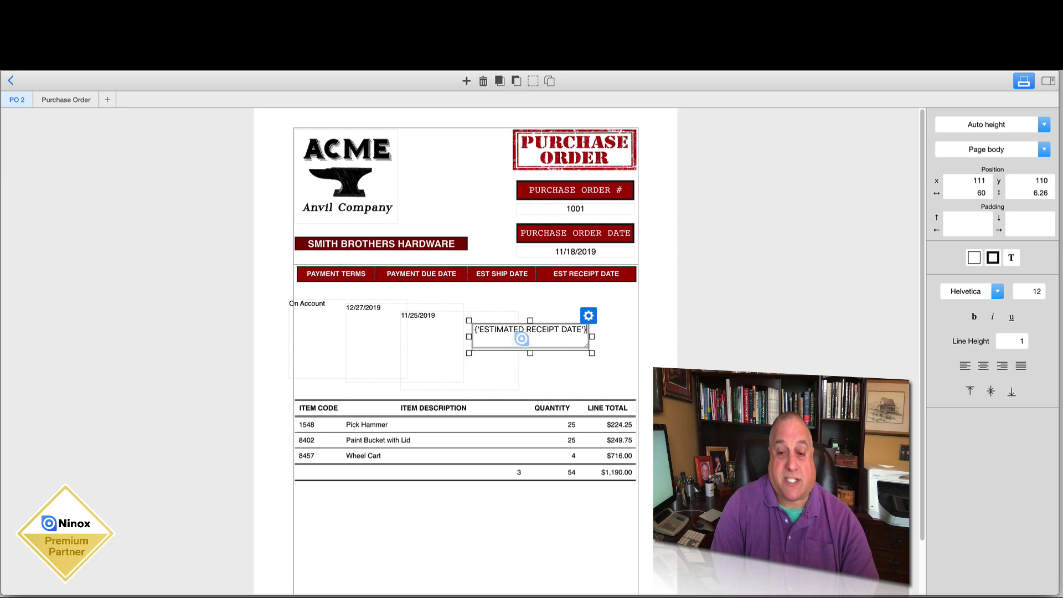
pyautogui.click(598, 339)
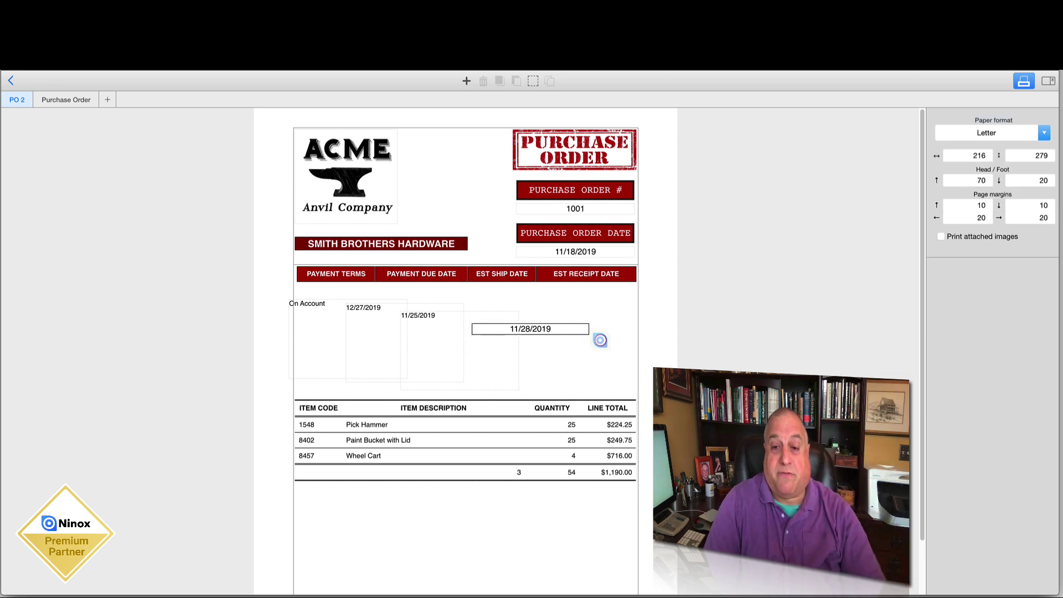
pyautogui.click(542, 329)
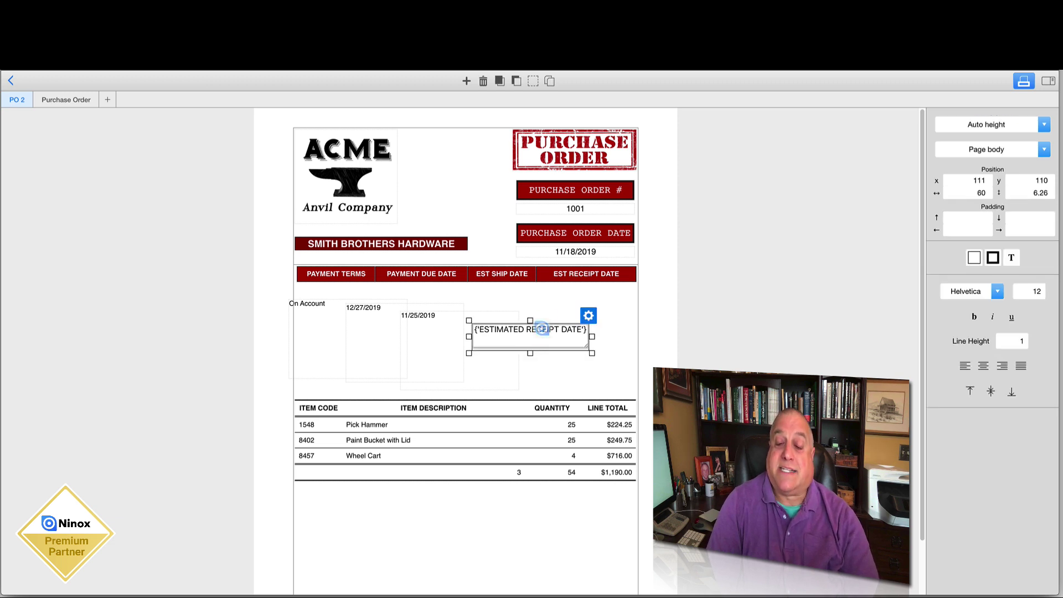
pyautogui.click(544, 370)
# Step: Place the receipt date field directly under the EST RECEIPT DATE label at y 89 and narrow it to x 144, width 51
pyautogui.moveTo(541, 330); pyautogui.dragTo(586, 289)
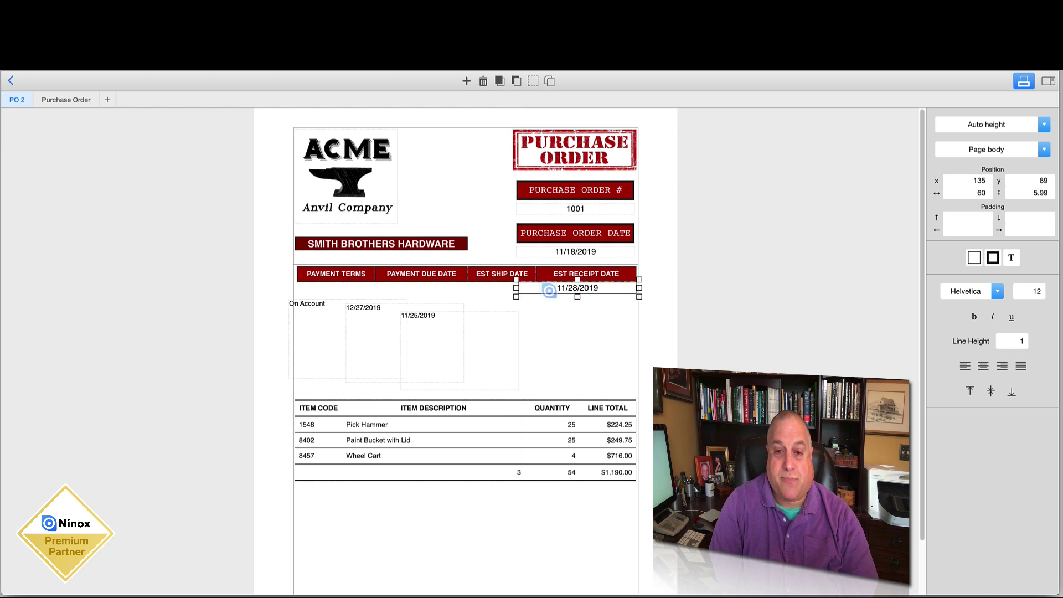
pyautogui.moveTo(516, 287); pyautogui.dragTo(532, 286)
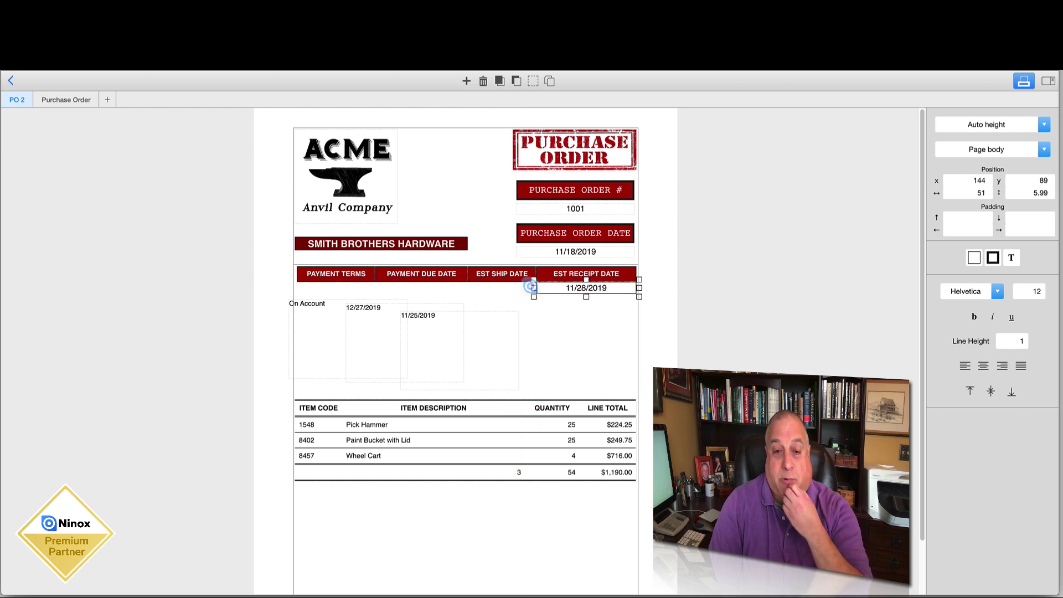
# Step: Centre the estimated ship date field's text horizontally and vertically, and set it to auto height with font size 12
pyautogui.click(493, 330)
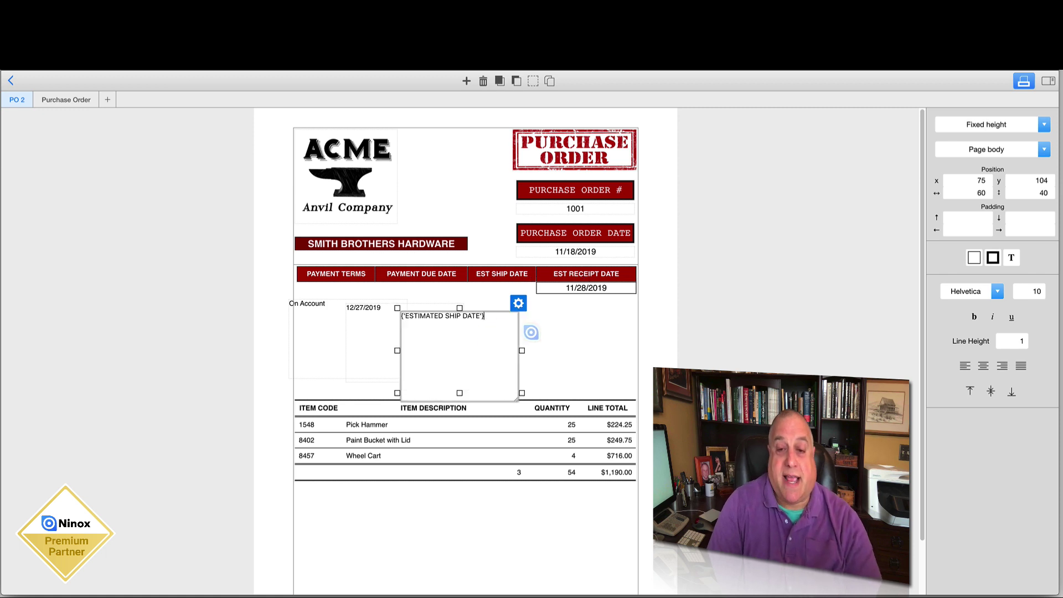
pyautogui.click(541, 331)
pyautogui.click(482, 346)
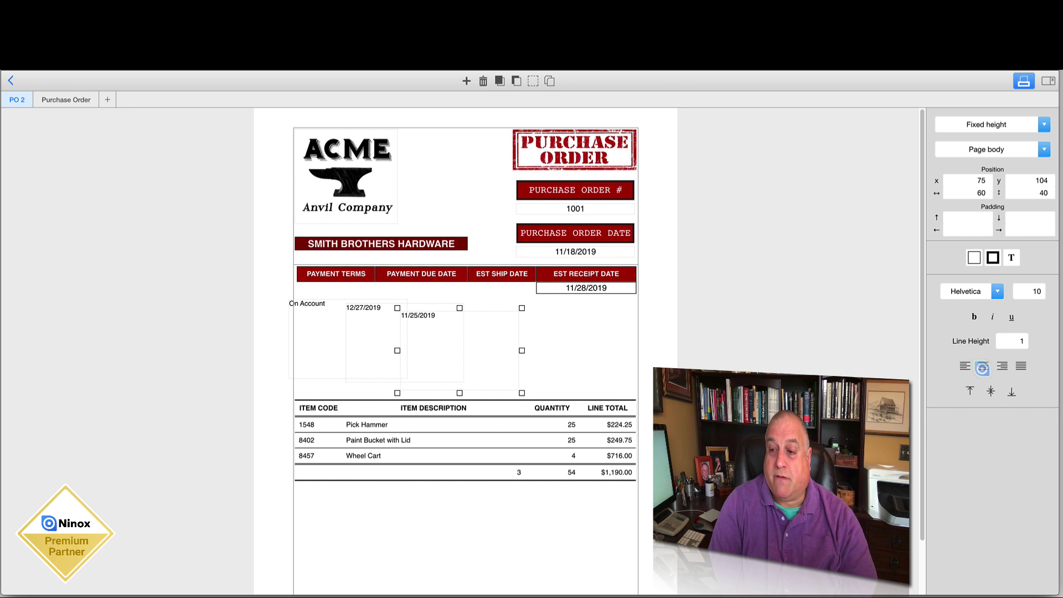
pyautogui.click(990, 391)
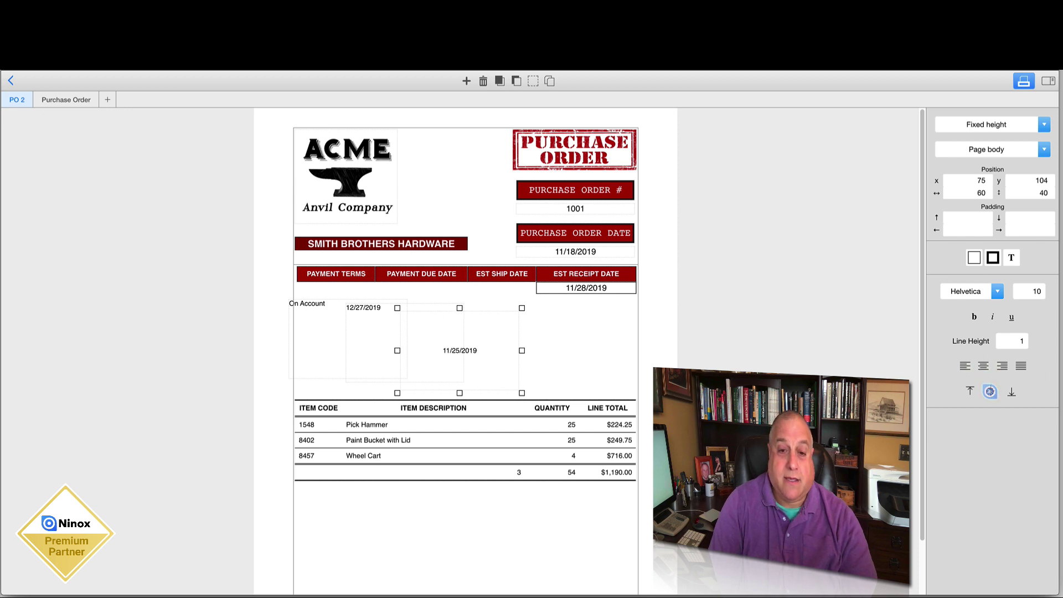
pyautogui.click(979, 124)
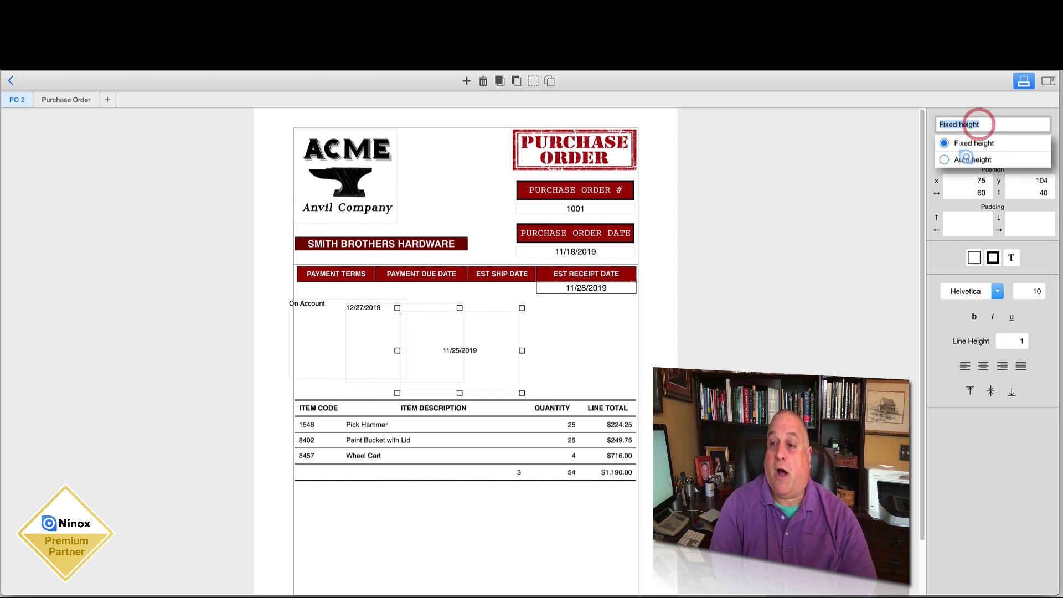
pyautogui.click(966, 156)
pyautogui.doubleClick(1030, 292)
pyautogui.write('12')
pyautogui.press('Return')
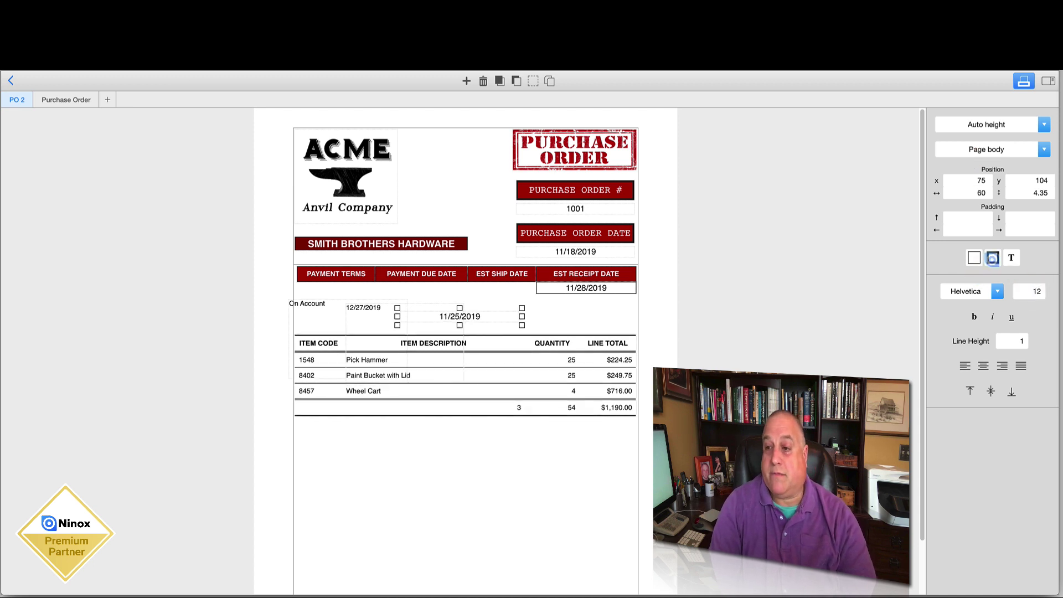
# Step: Give the ship date field a black border and fit it directly under the EST SHIP DATE label
pyautogui.click(993, 258)
pyautogui.click(1018, 281)
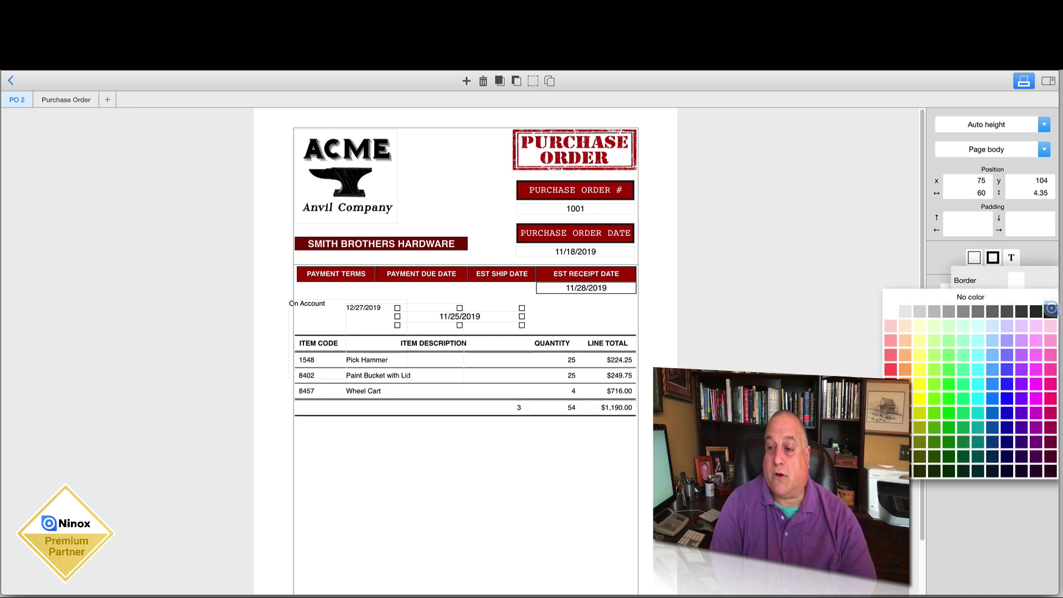
pyautogui.click(1050, 312)
pyautogui.click(470, 316)
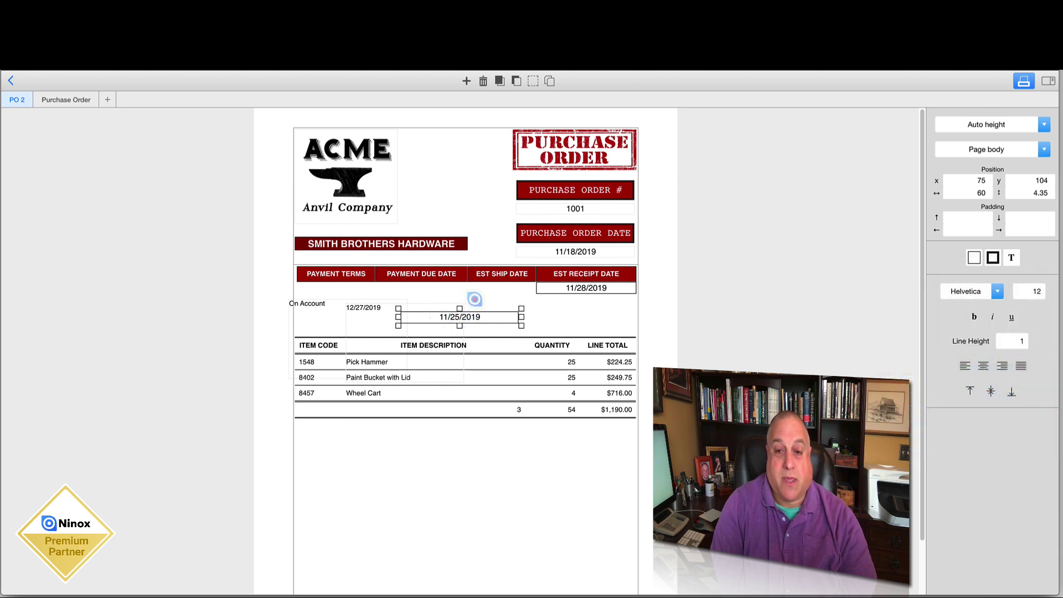
pyautogui.click(477, 300)
pyautogui.moveTo(479, 317); pyautogui.dragTo(492, 287)
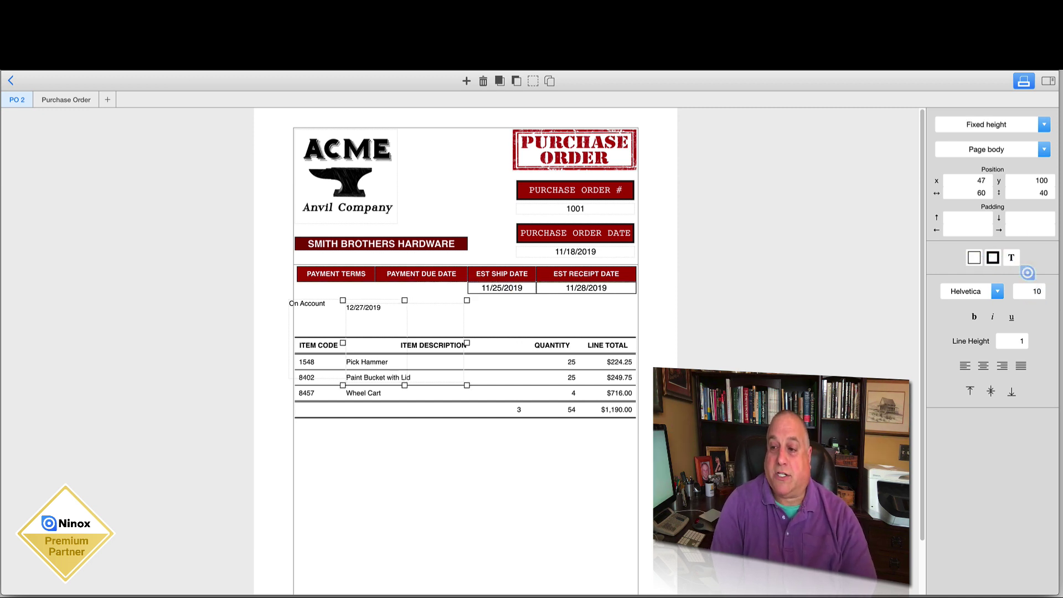
# Step: Set the payment due date field to auto height with font size 12
pyautogui.click(965, 124)
pyautogui.click(962, 162)
pyautogui.click(1031, 291)
pyautogui.write('12')
pyautogui.press('Return')
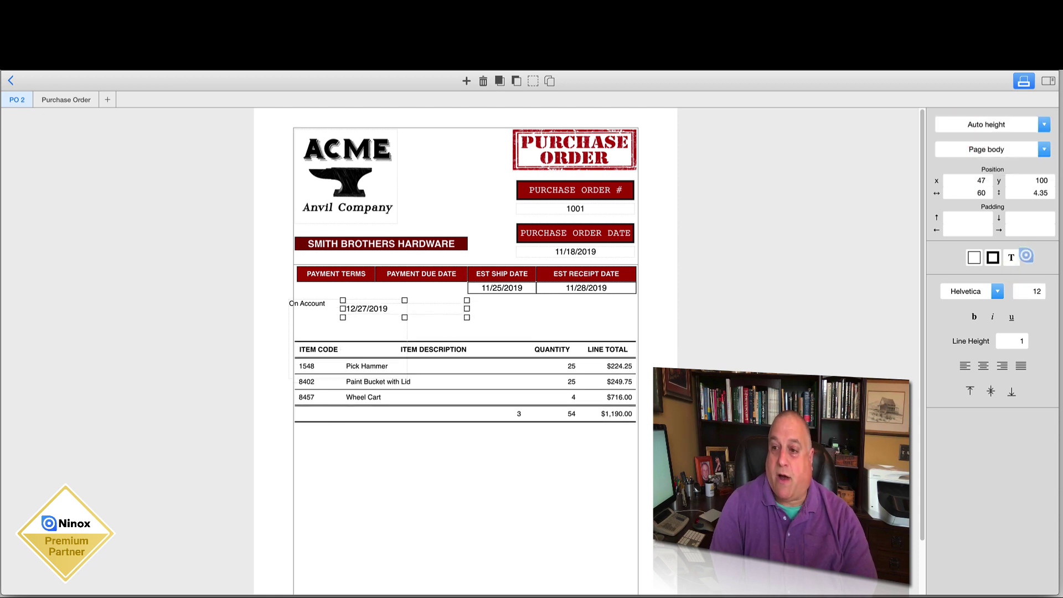
# Step: Give the payment due date field a black border and centre its text horizontally
pyautogui.click(993, 257)
pyautogui.click(1017, 280)
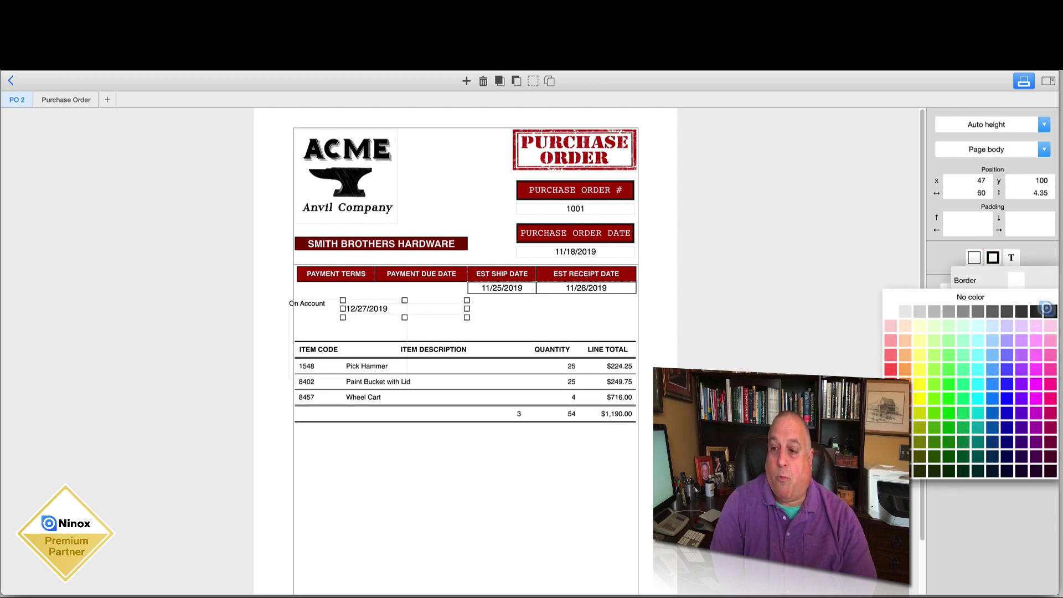
pyautogui.click(1045, 308)
pyautogui.click(508, 317)
pyautogui.click(510, 316)
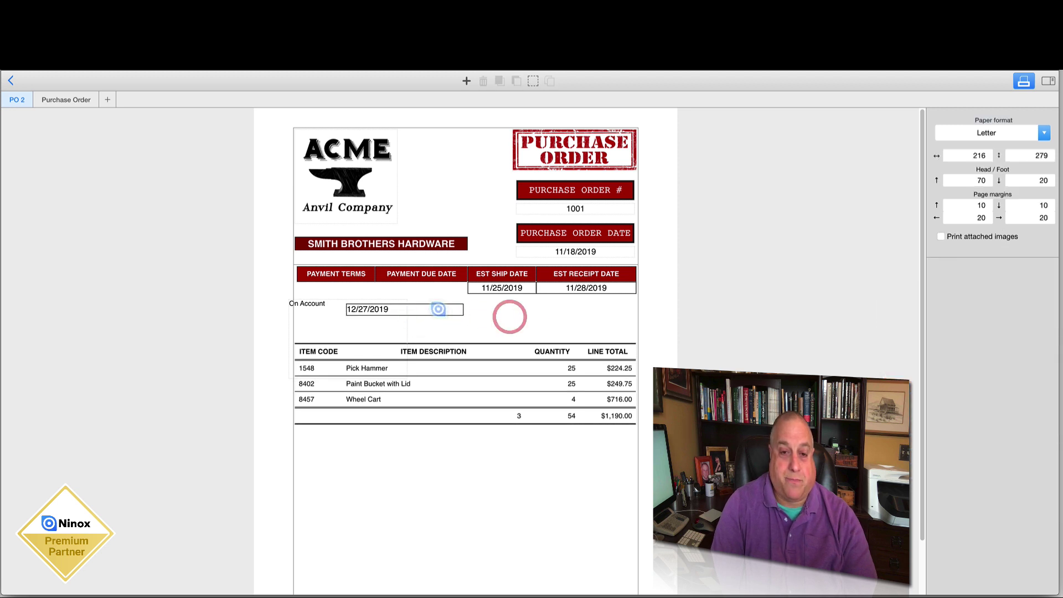
pyautogui.moveTo(440, 309); pyautogui.dragTo(532, 322)
pyautogui.click(983, 366)
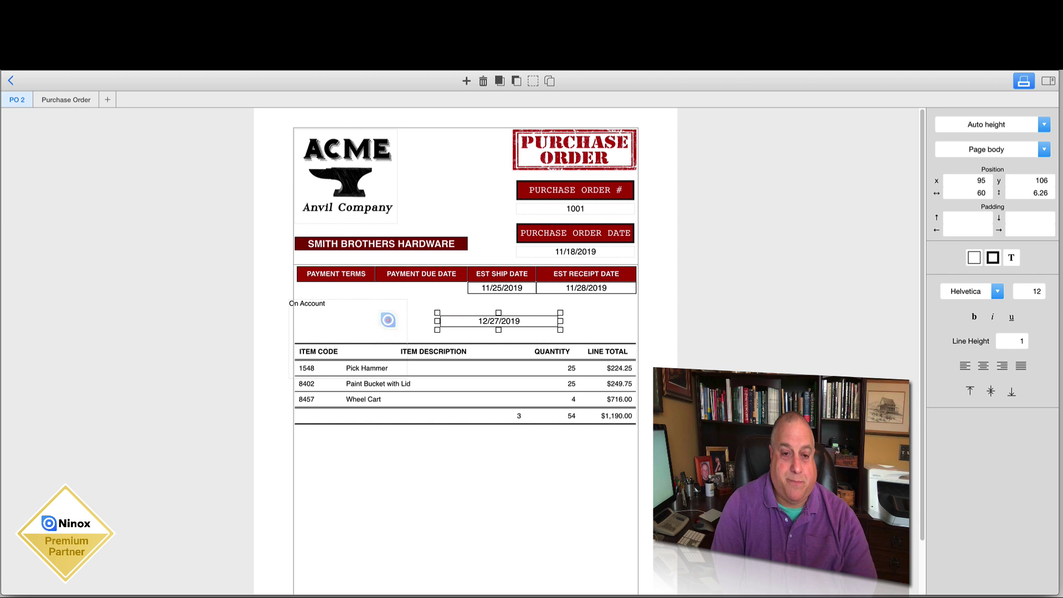
# Step: Move the payment terms field below the line items to x 49, y 173 and fit the due date field under the PAYMENT DUE DATE label
pyautogui.moveTo(391, 313); pyautogui.dragTo(451, 458)
pyautogui.moveTo(471, 321); pyautogui.dragTo(373, 288)
# Step: Set the payment terms field to font size 12 and centre its text horizontally and vertically
pyautogui.click(368, 484)
pyautogui.click(1028, 291)
pyautogui.write('12')
pyautogui.press('Return')
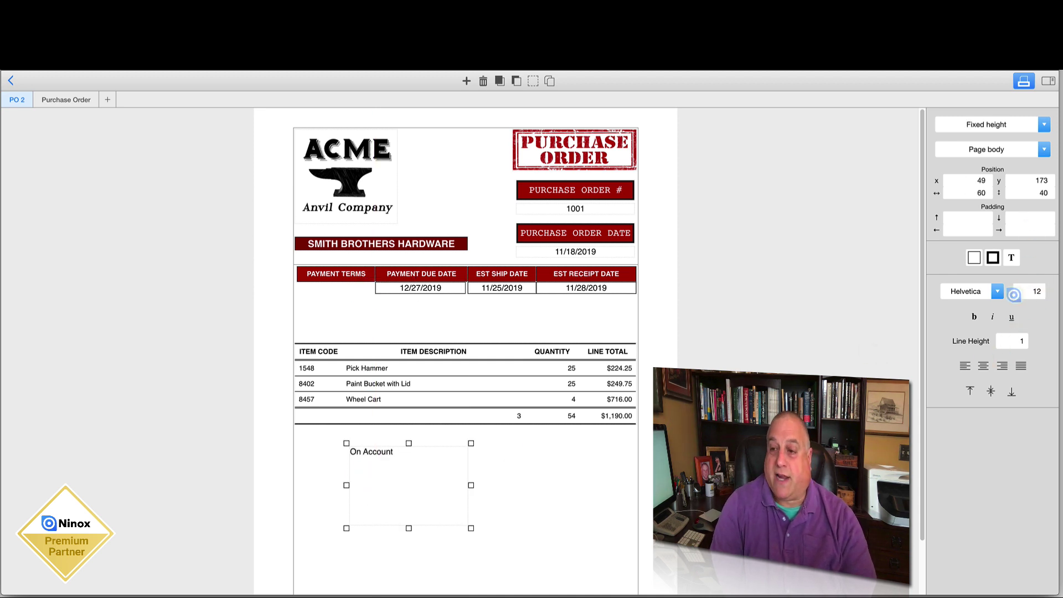
pyautogui.click(983, 366)
pyautogui.click(991, 391)
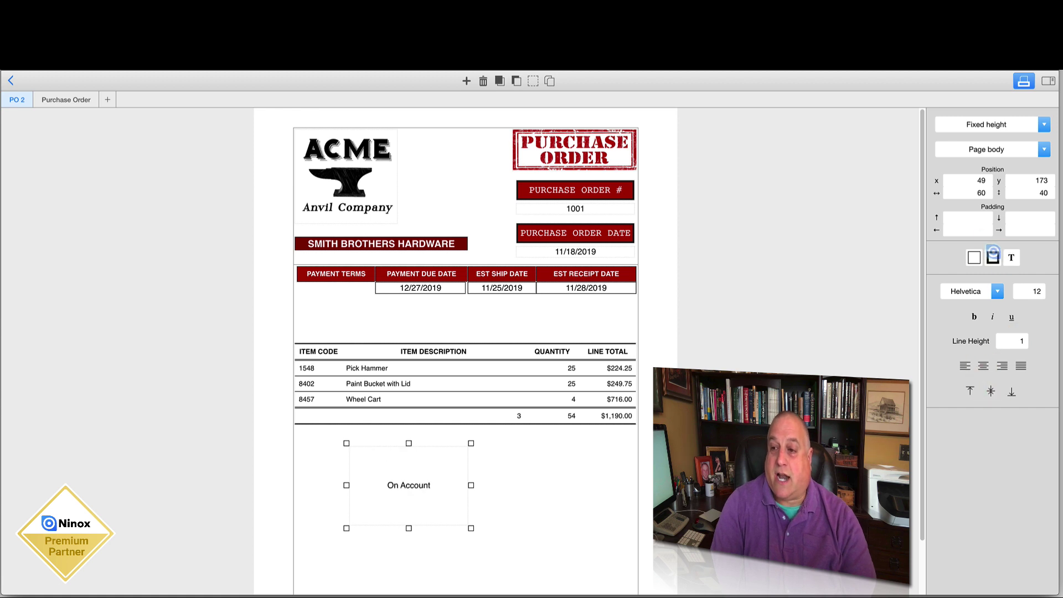
# Step: Give the payment terms field a black border
pyautogui.click(994, 258)
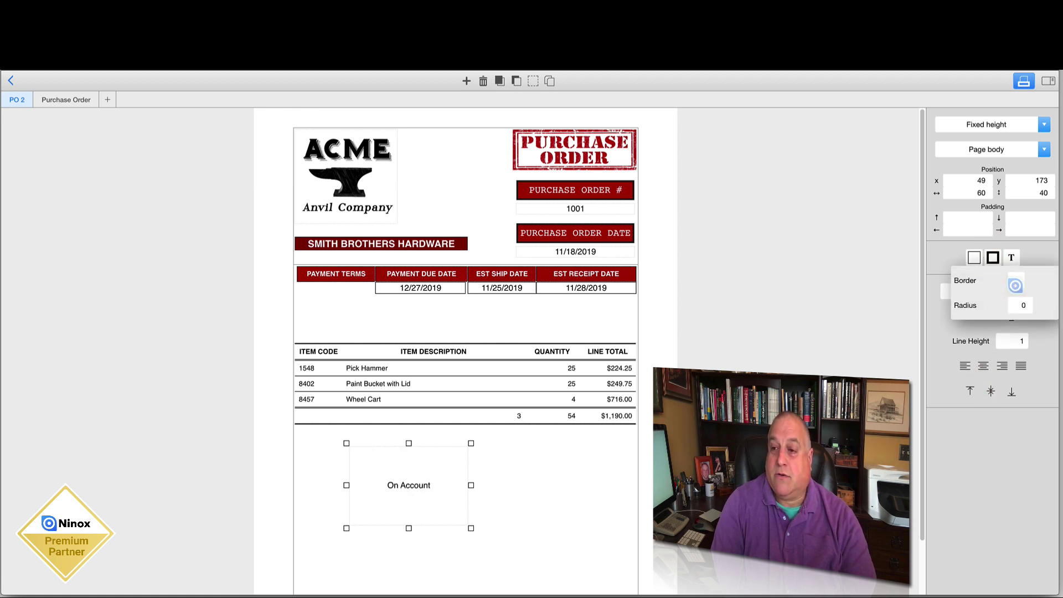
pyautogui.click(1016, 280)
pyautogui.click(1051, 311)
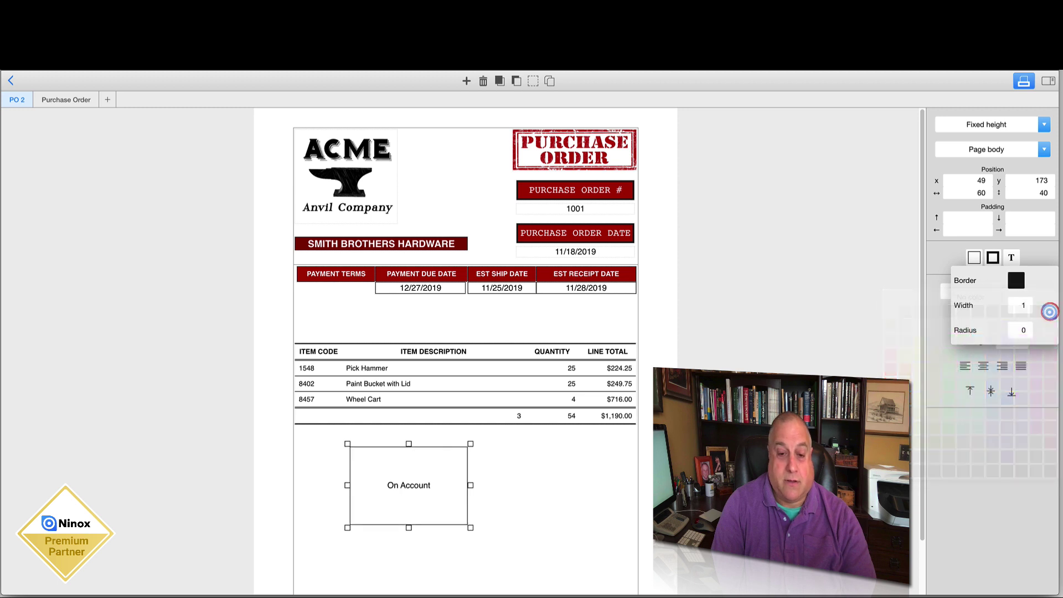
# Step: Set the payment terms field to auto height and fit it under the PAYMENT TERMS label at x 22, y 89, width 40
pyautogui.click(994, 123)
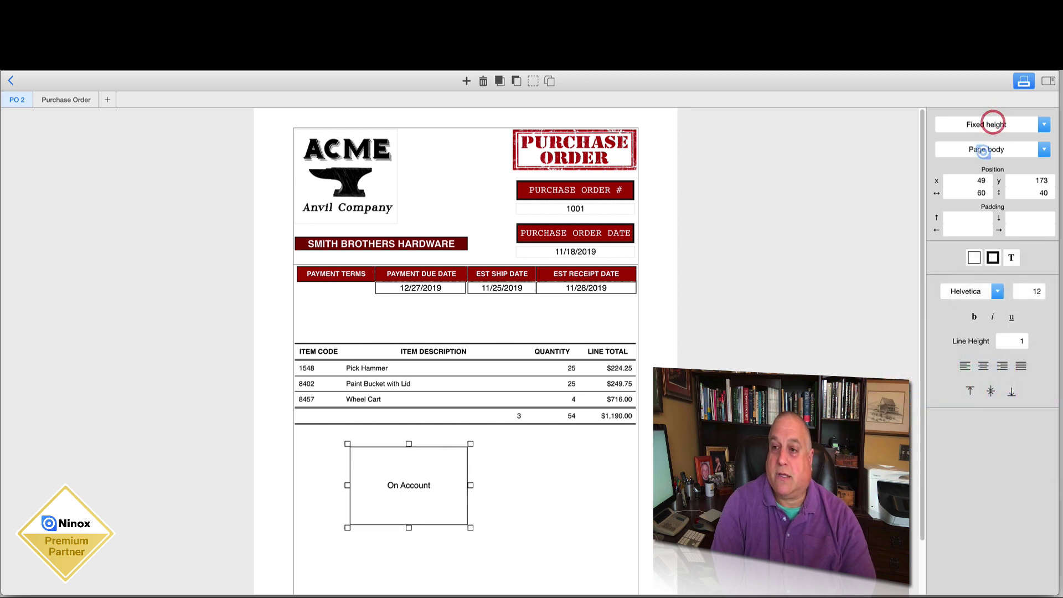
pyautogui.click(990, 124)
pyautogui.click(970, 156)
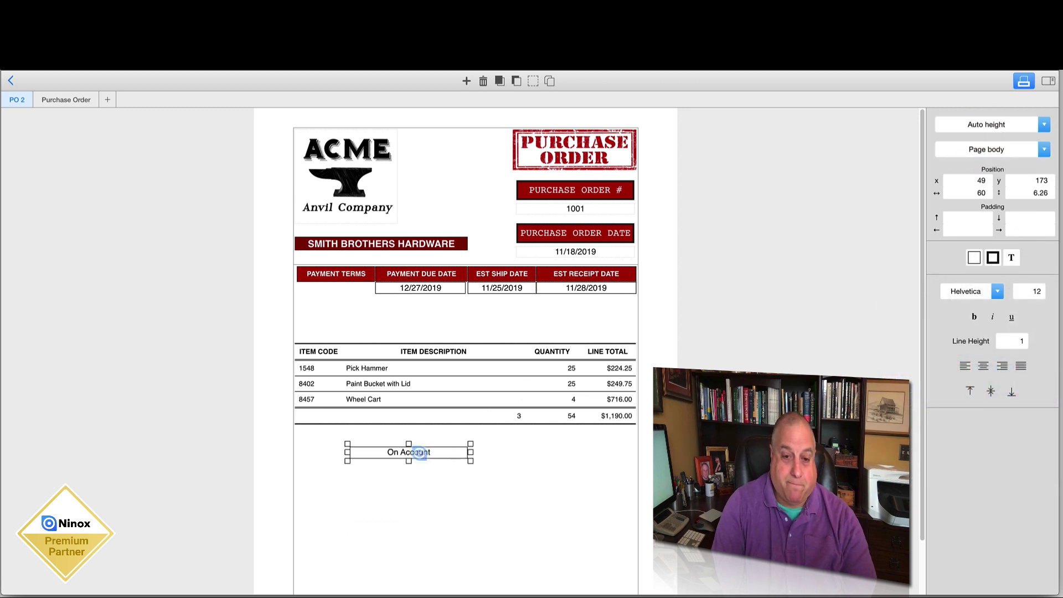
pyautogui.moveTo(422, 453); pyautogui.dragTo(320, 292)
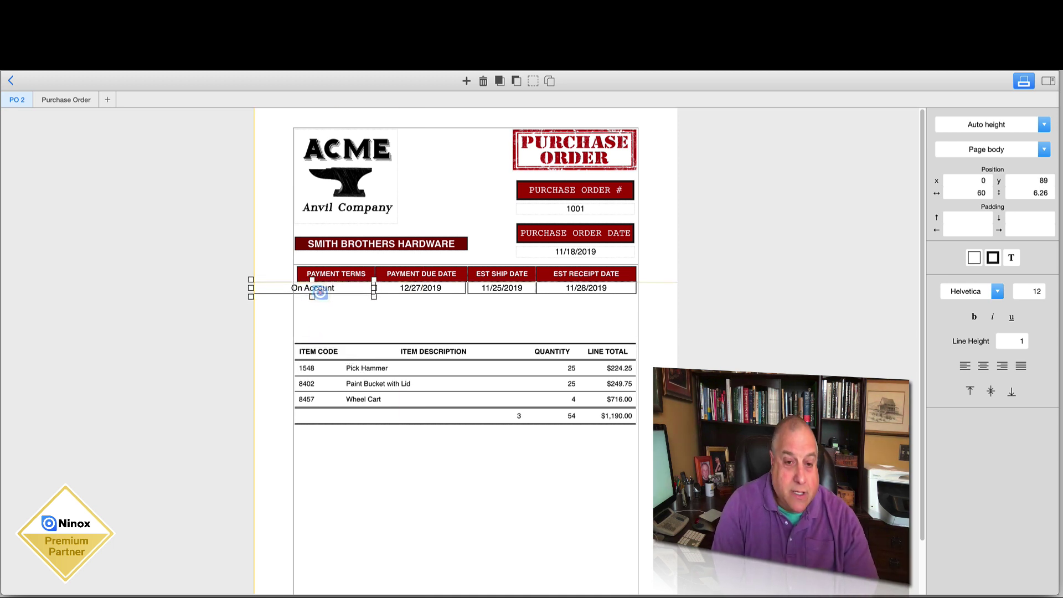
pyautogui.moveTo(326, 294); pyautogui.dragTo(317, 294)
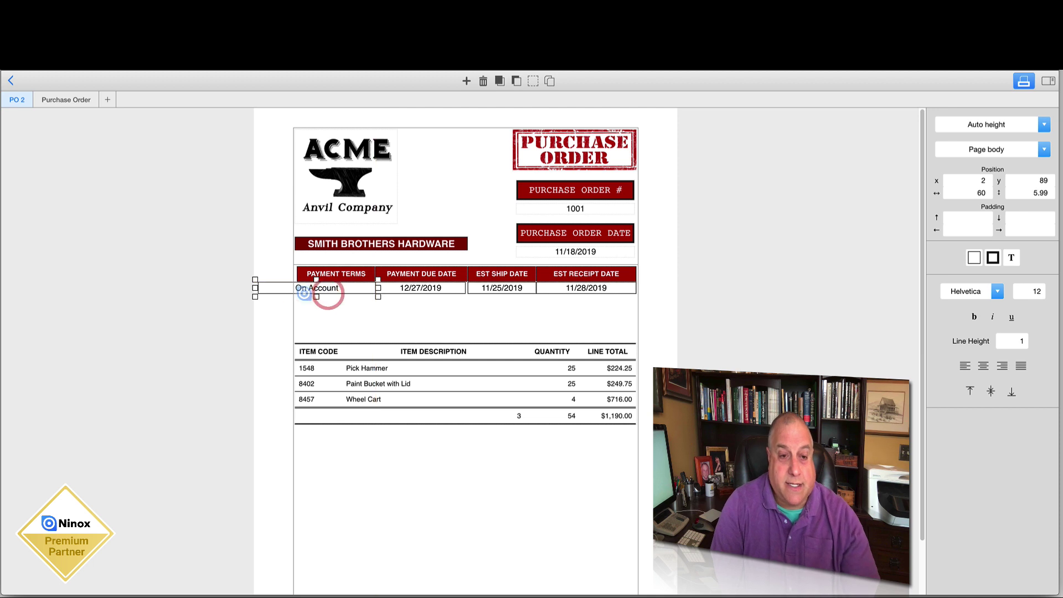
pyautogui.moveTo(255, 287); pyautogui.dragTo(294, 288)
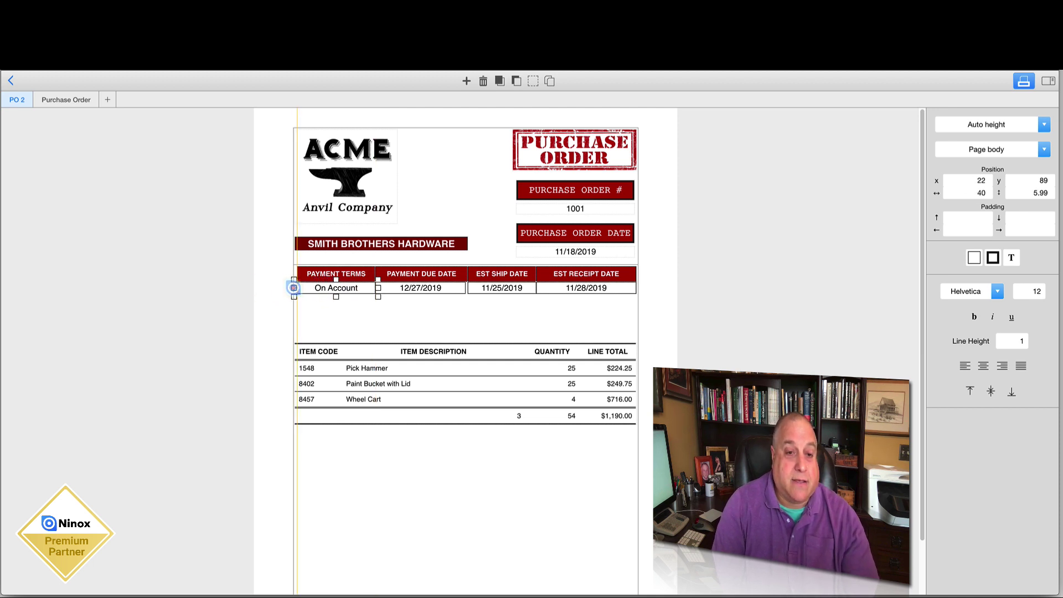
pyautogui.click(447, 314)
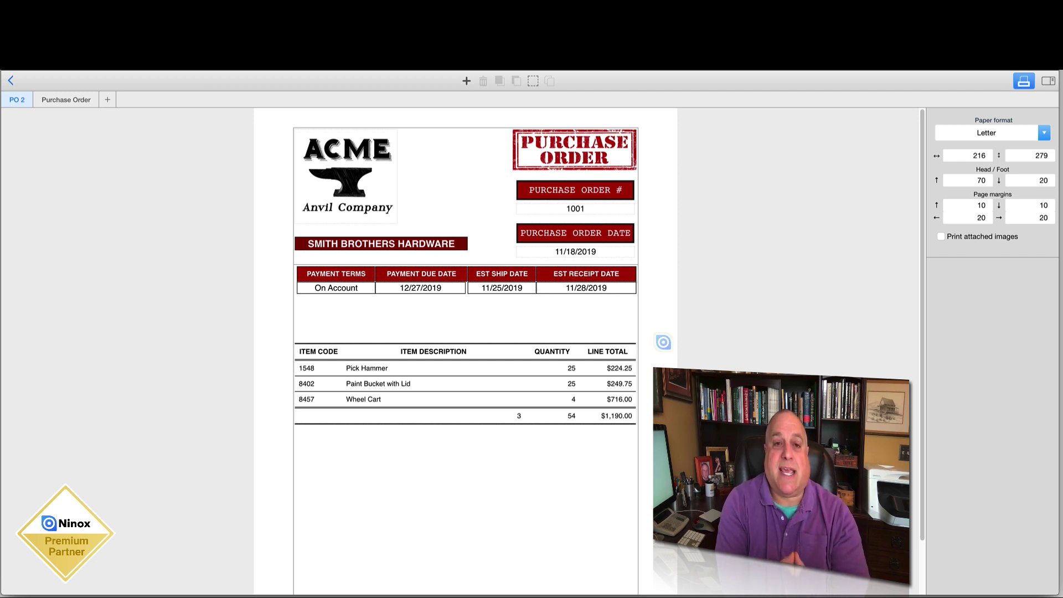
# Step: Move the line items table up beneath the payment and date row, to x 21, y 97
pyautogui.click(490, 372)
pyautogui.moveTo(493, 374); pyautogui.dragTo(492, 329)
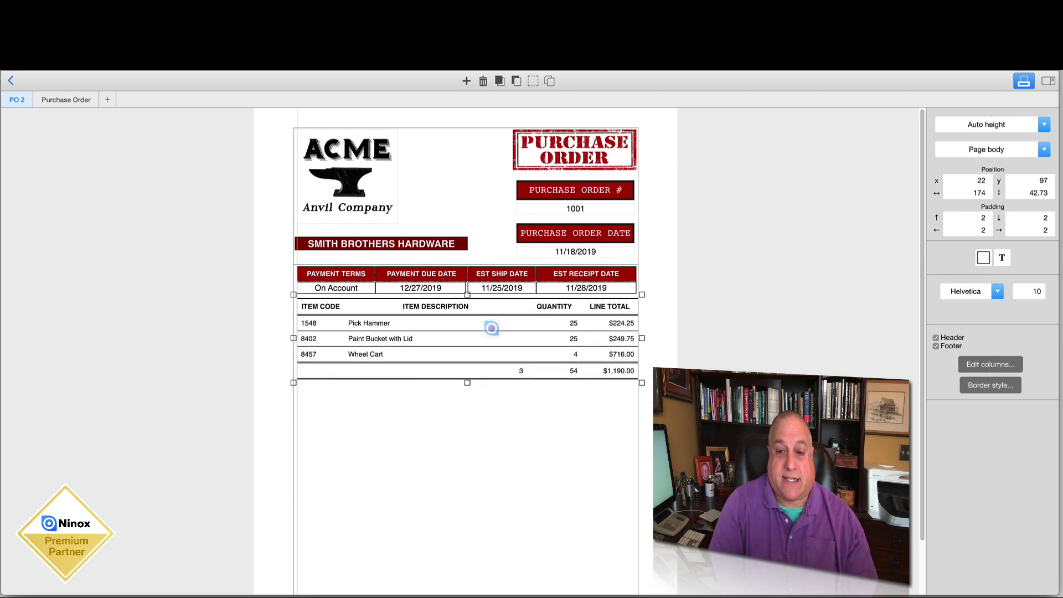
pyautogui.moveTo(490, 328); pyautogui.dragTo(489, 328)
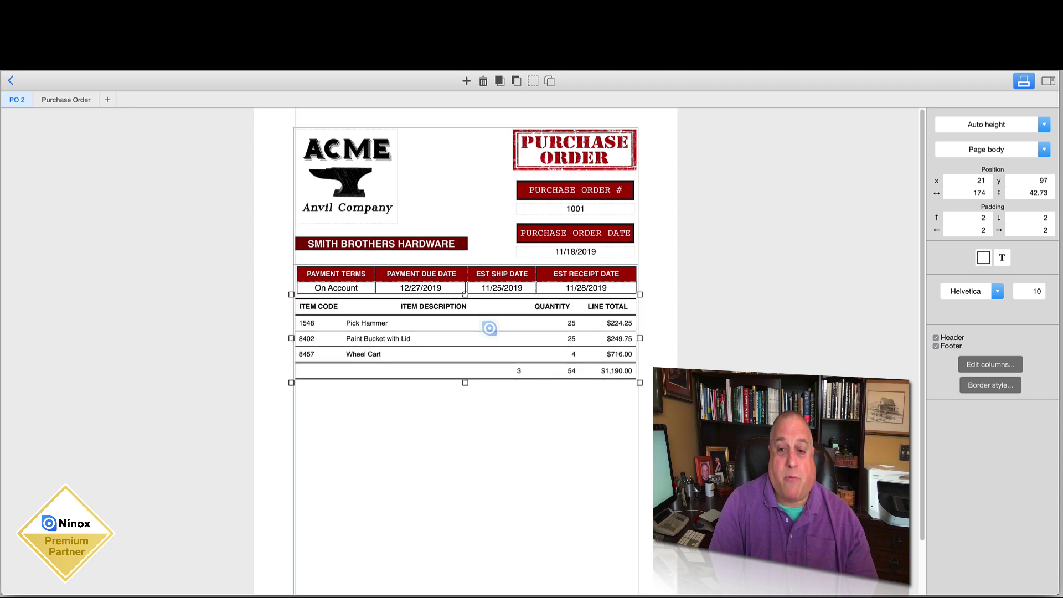
pyautogui.click(468, 435)
# Step: Add the PO TOTAL field and place it below the line items table at x 77, y 154
pyautogui.click(465, 81)
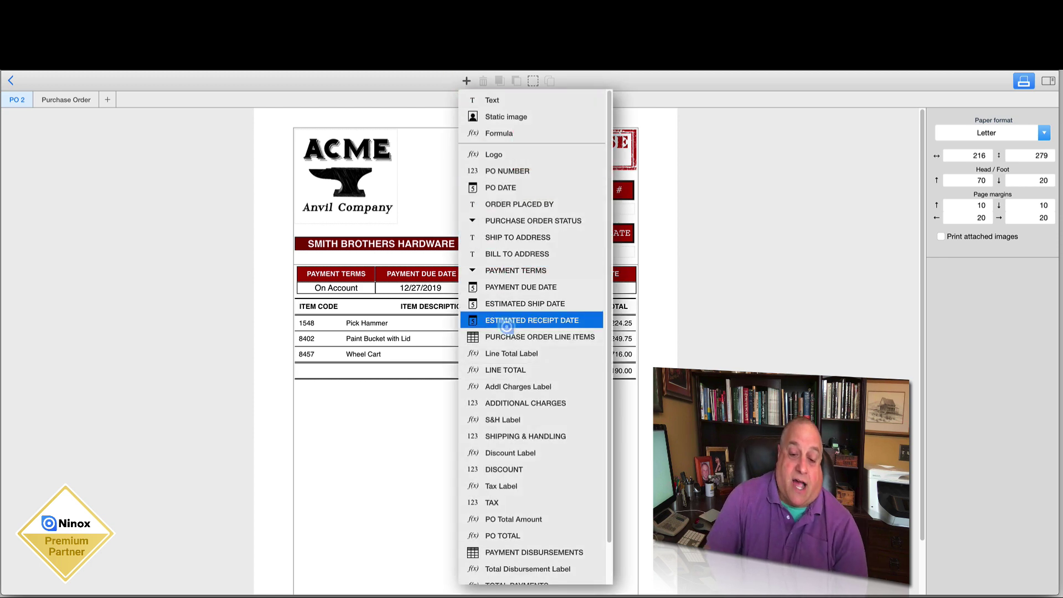
pyautogui.click(506, 536)
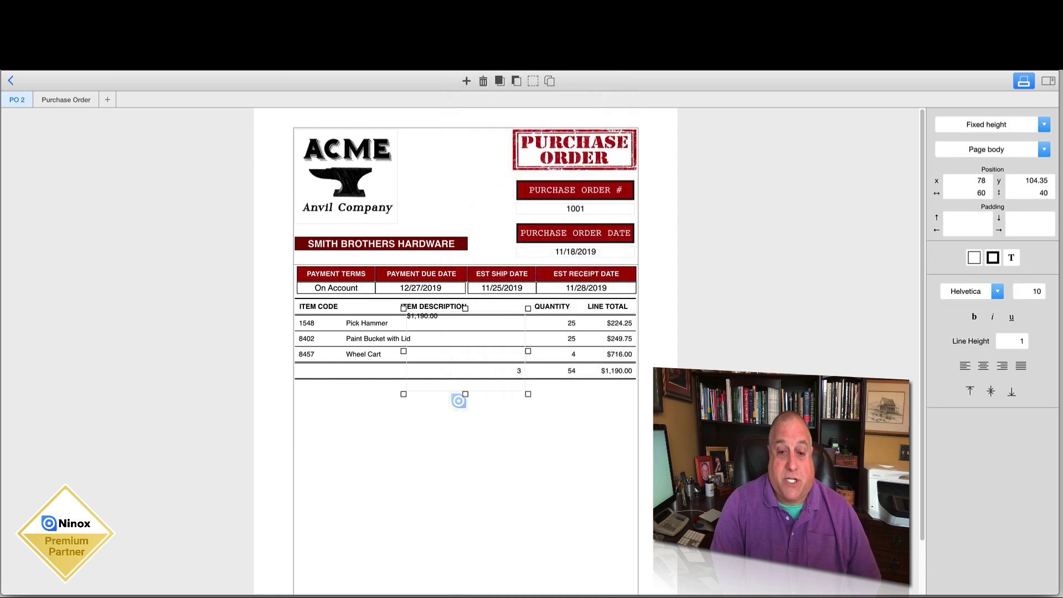
pyautogui.moveTo(441, 387); pyautogui.dragTo(444, 484)
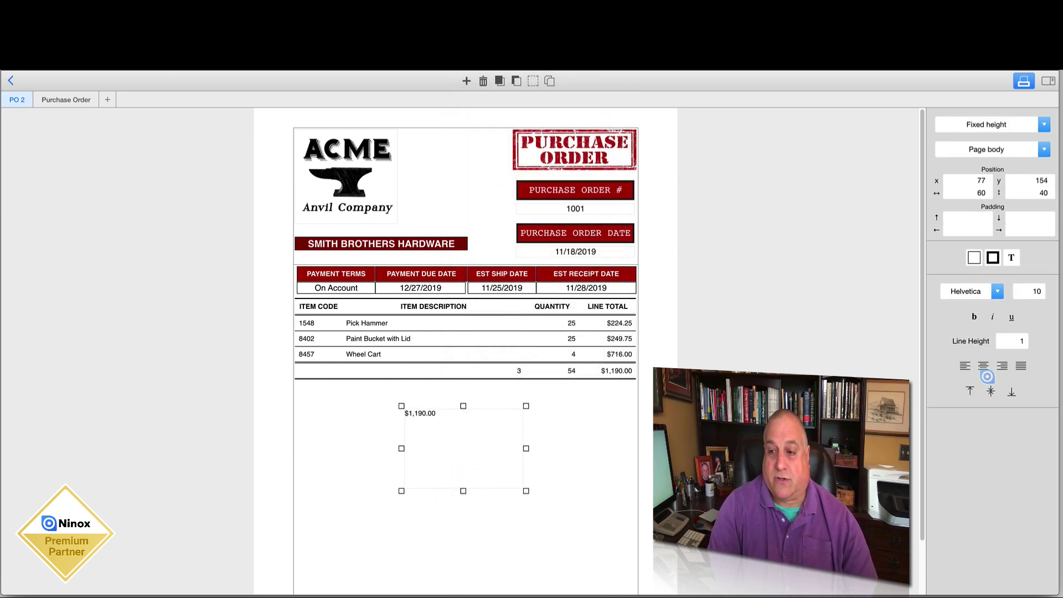
# Step: Style the PO total field with right-aligned white text at font size 14 on a very dark red background
pyautogui.click(1002, 366)
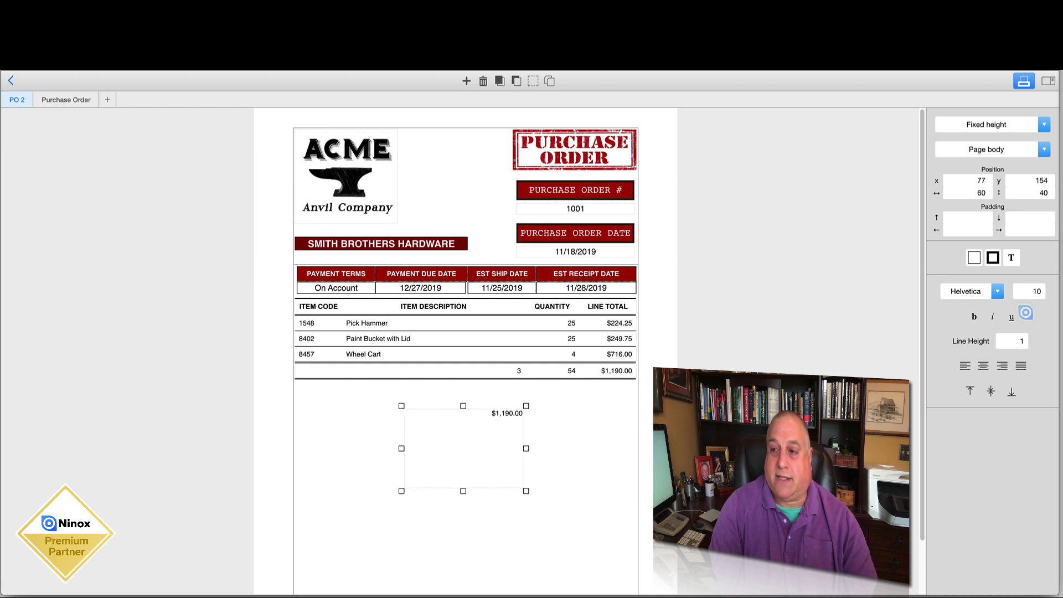
pyautogui.doubleClick(1029, 292)
pyautogui.write('14')
pyautogui.press('Return')
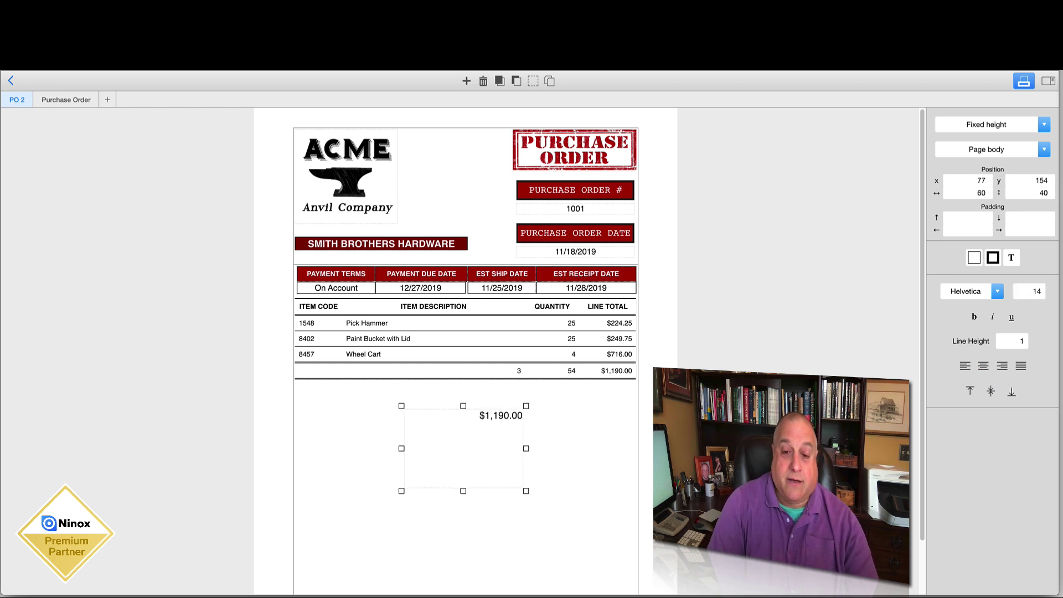
pyautogui.click(1011, 258)
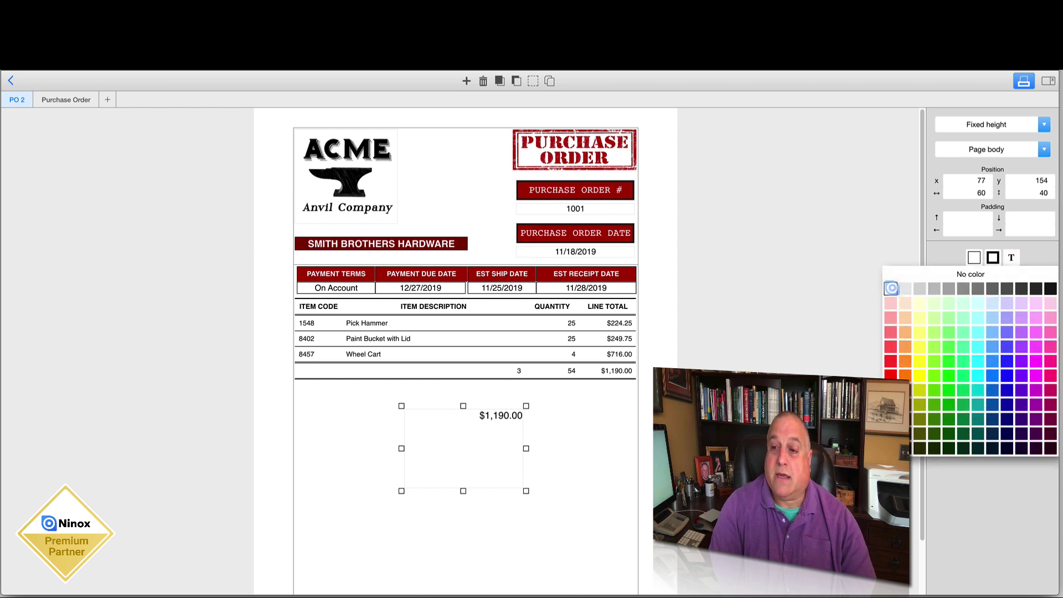
pyautogui.click(891, 288)
pyautogui.click(974, 258)
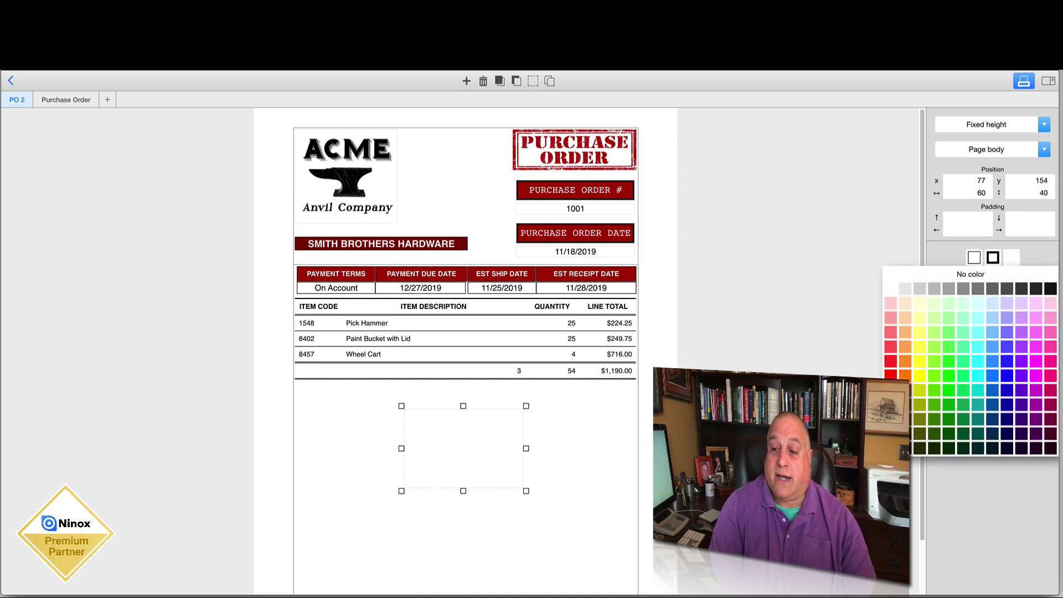
pyautogui.click(891, 448)
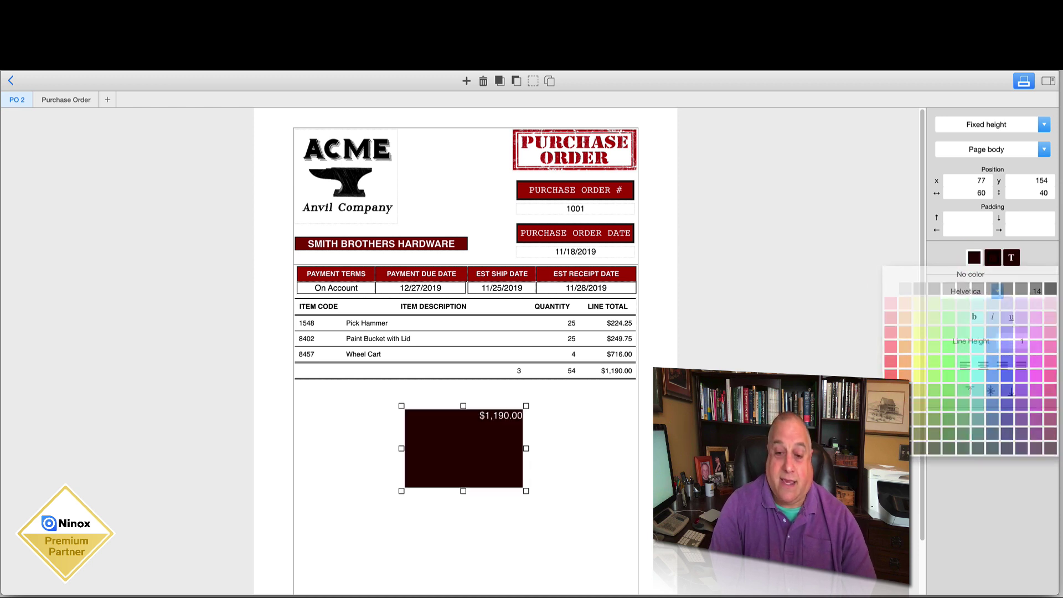
# Step: Set the PO total field to auto height and 51 wide, and move it to the page body's lower right corner at x 143, y 241
pyautogui.click(966, 121)
pyautogui.click(968, 159)
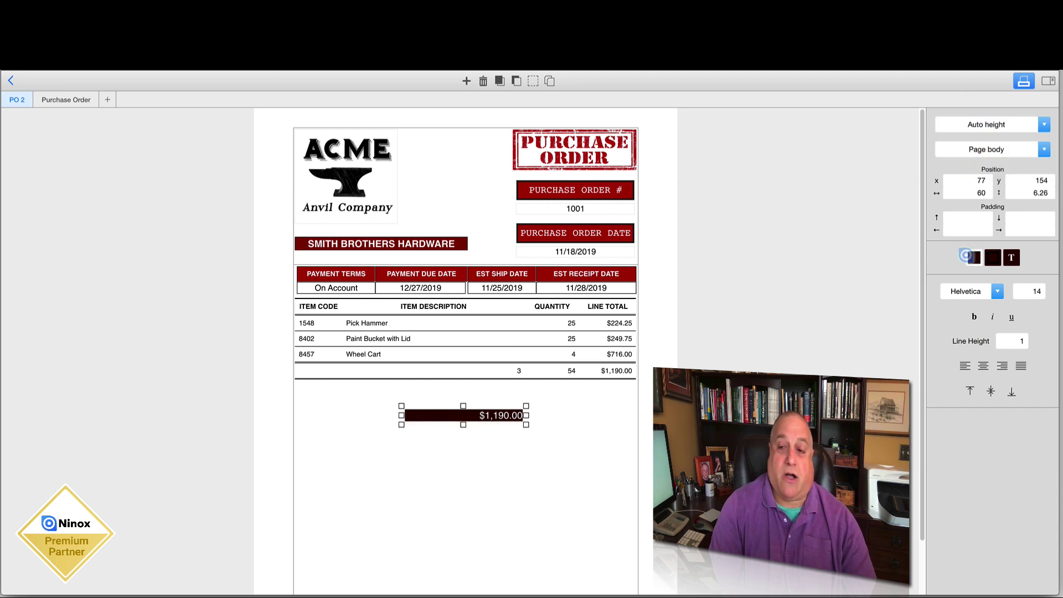
pyautogui.moveTo(463, 410); pyautogui.dragTo(532, 413)
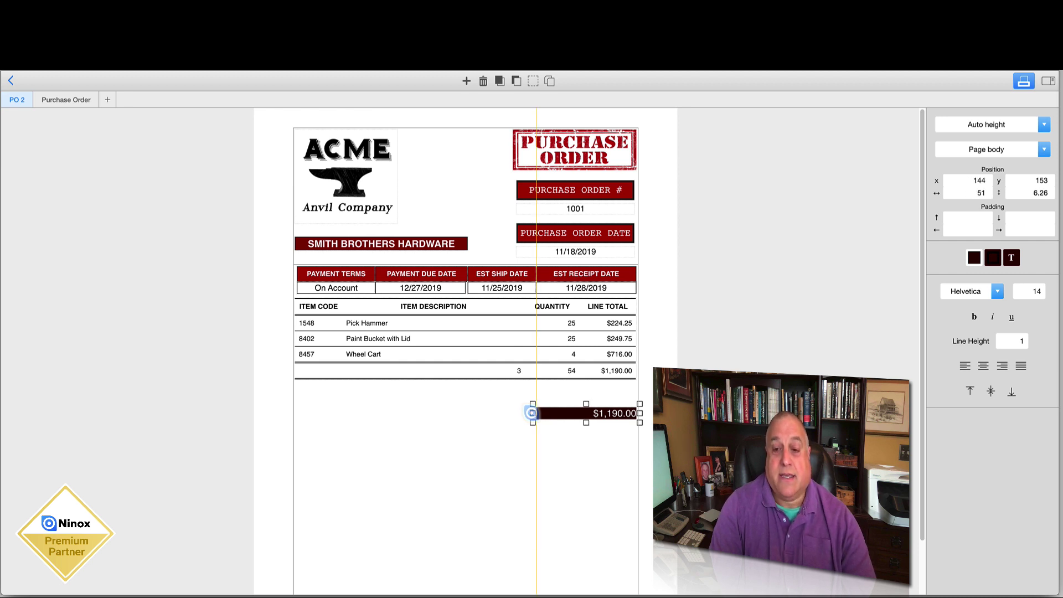
pyautogui.scroll(-3, 531, 410)
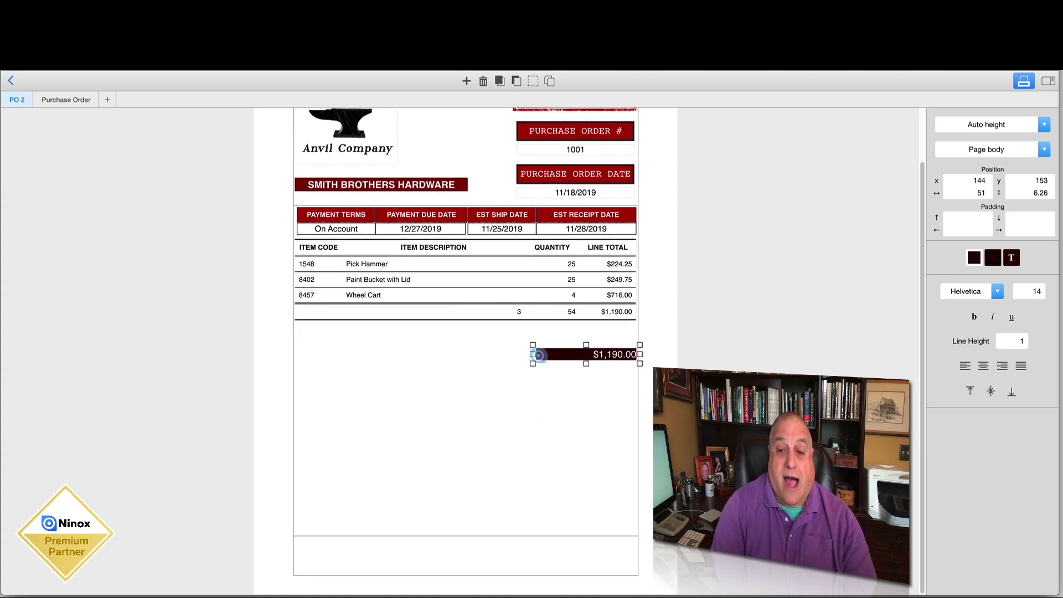
pyautogui.moveTo(537, 357); pyautogui.dragTo(545, 524)
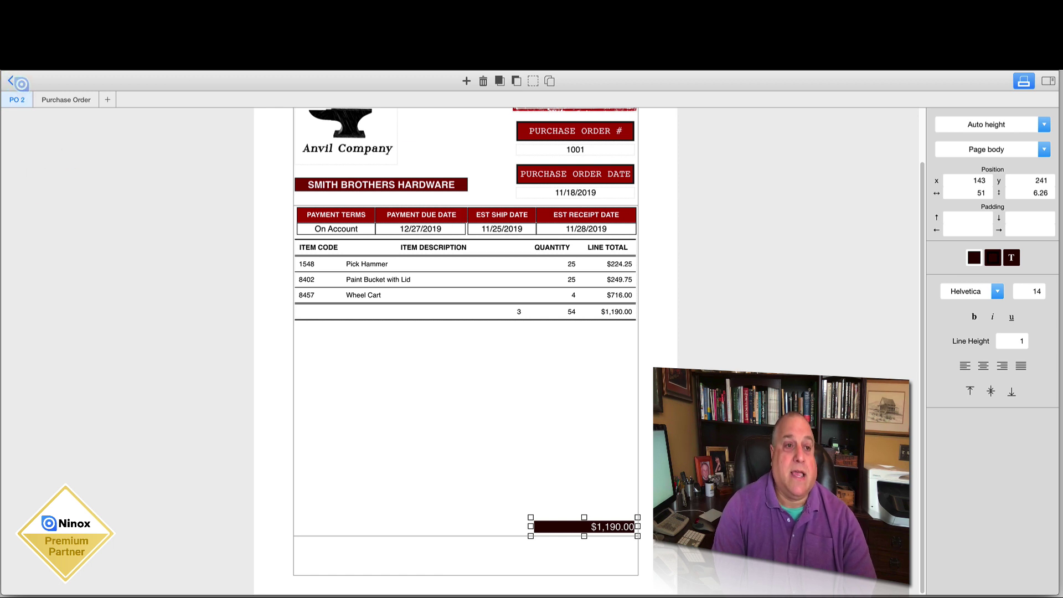
# Step: Save the PO 2 layout changes, view the Purchase Order layout for reference and return to PO 2
pyautogui.click(49, 99)
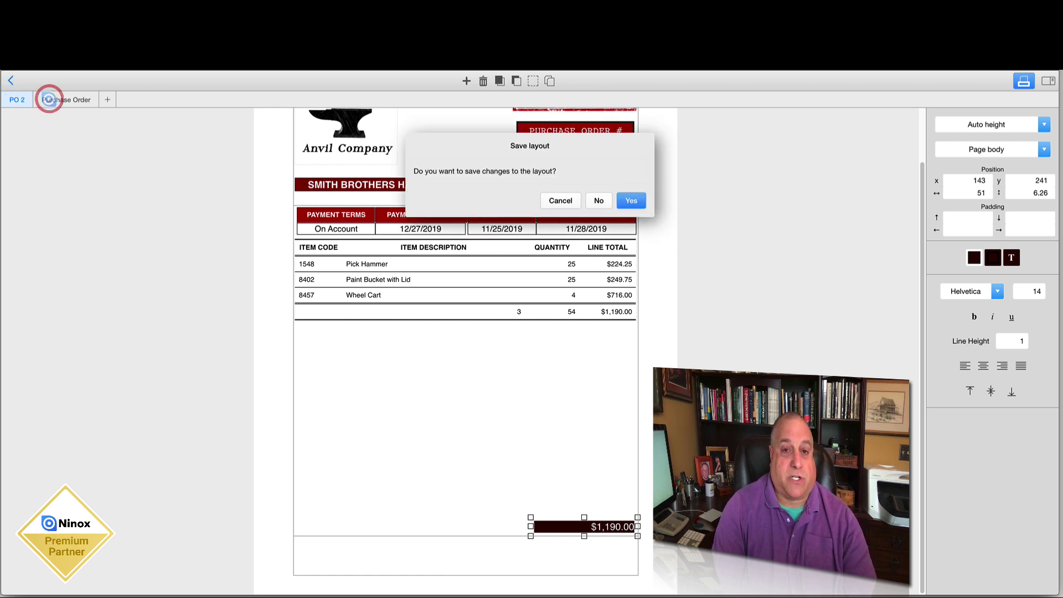
pyautogui.click(631, 201)
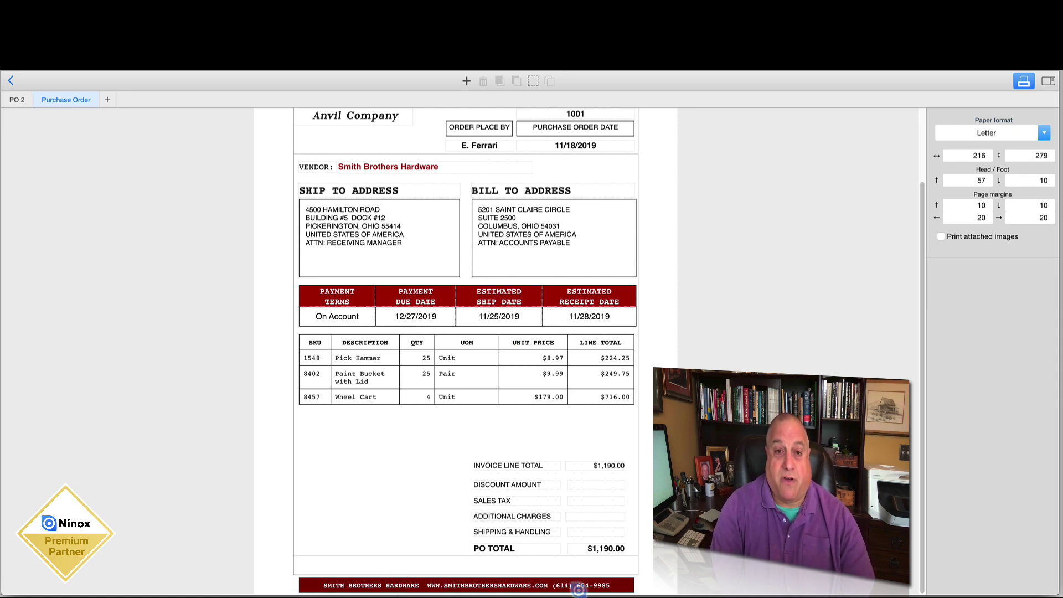
pyautogui.click(15, 100)
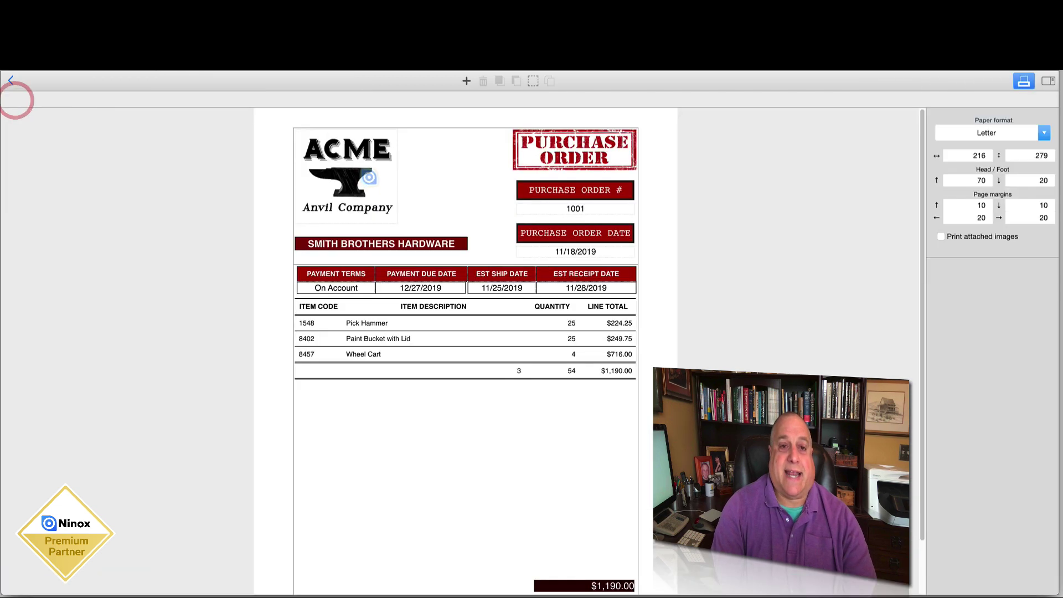
pyautogui.click(466, 80)
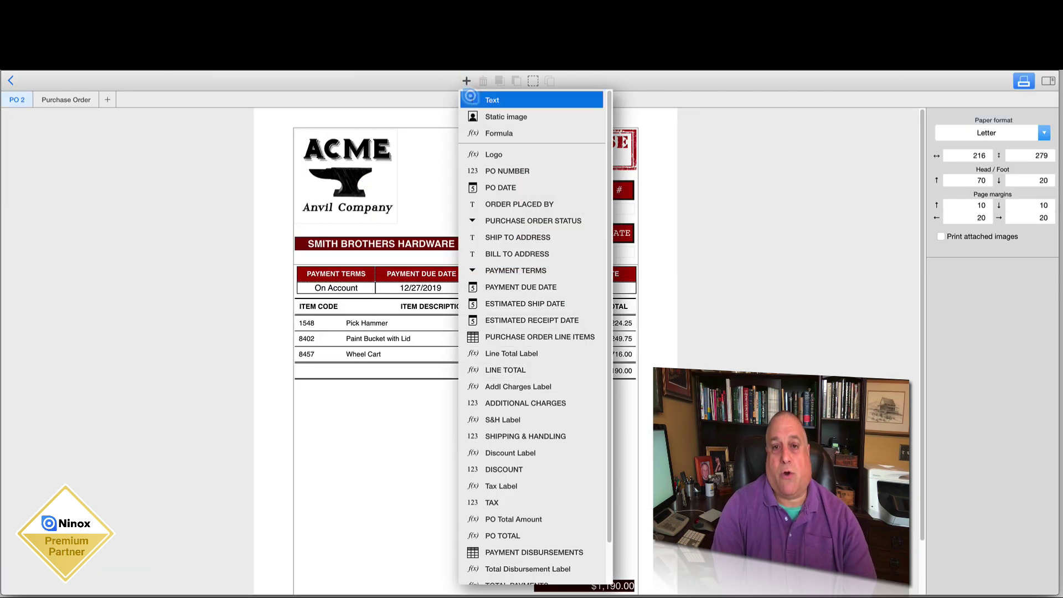
pyautogui.click(491, 100)
pyautogui.moveTo(410, 375); pyautogui.dragTo(404, 431)
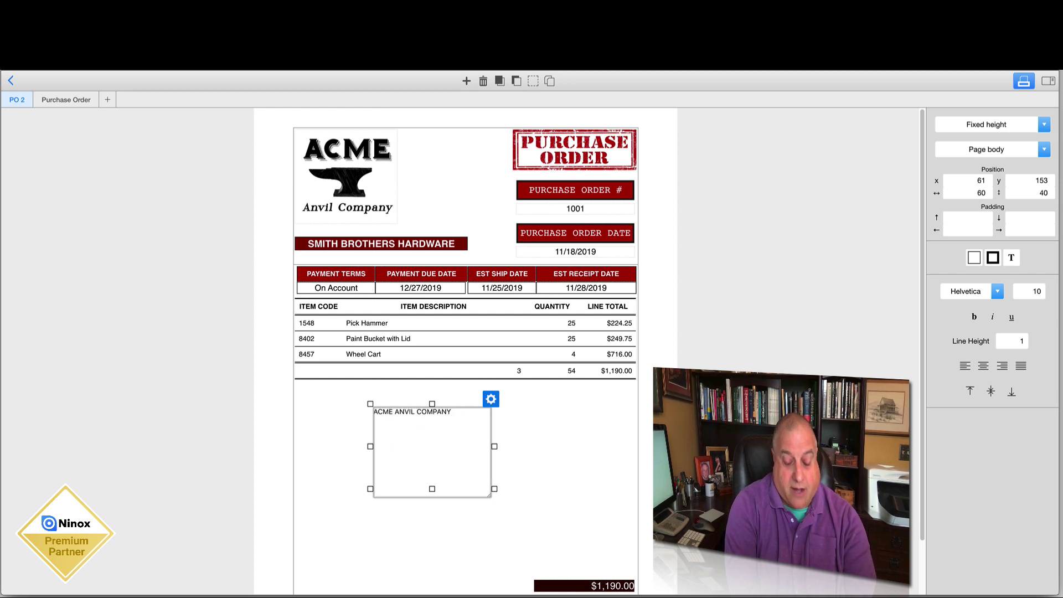
pyautogui.write('.ACMEAV')
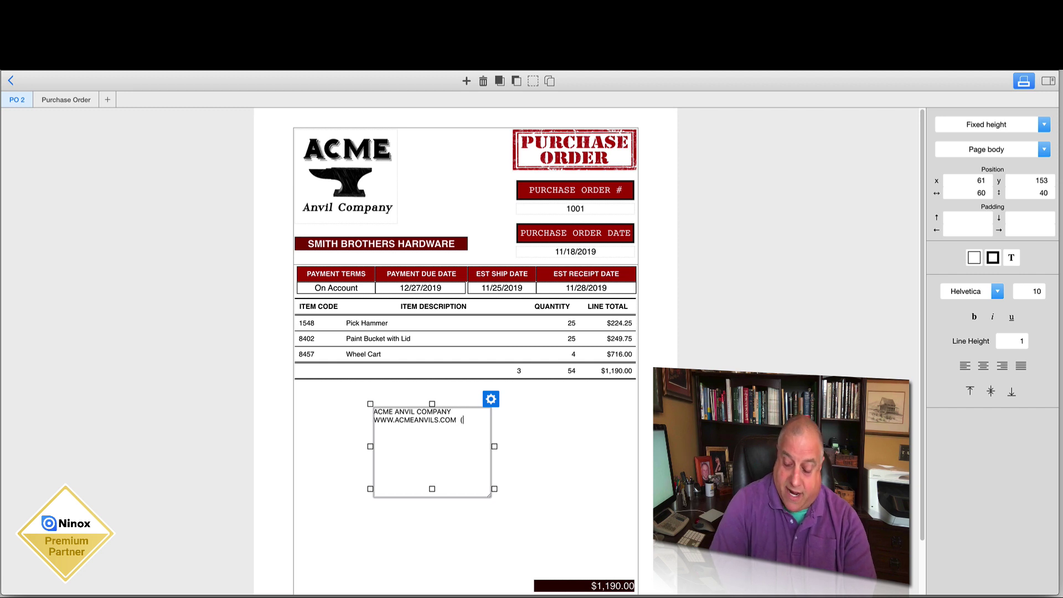
pyautogui.moveTo(494, 446); pyautogui.dragTo(637, 446)
pyautogui.moveTo(372, 443); pyautogui.dragTo(295, 443)
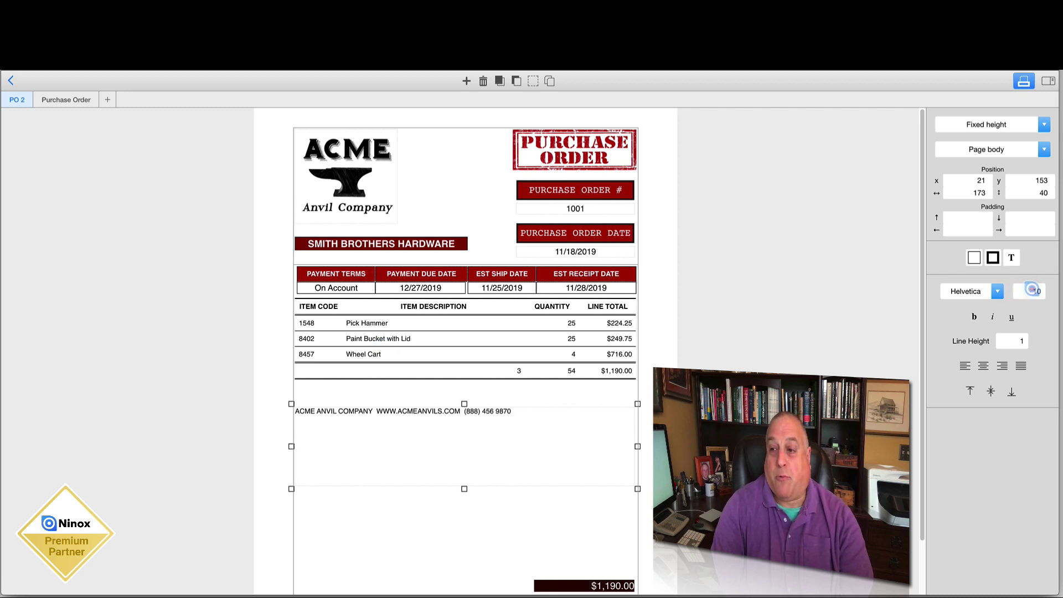
# Step: Set the company contact text to Courier, font size 12, and centre it horizontally
pyautogui.doubleClick(414, 411)
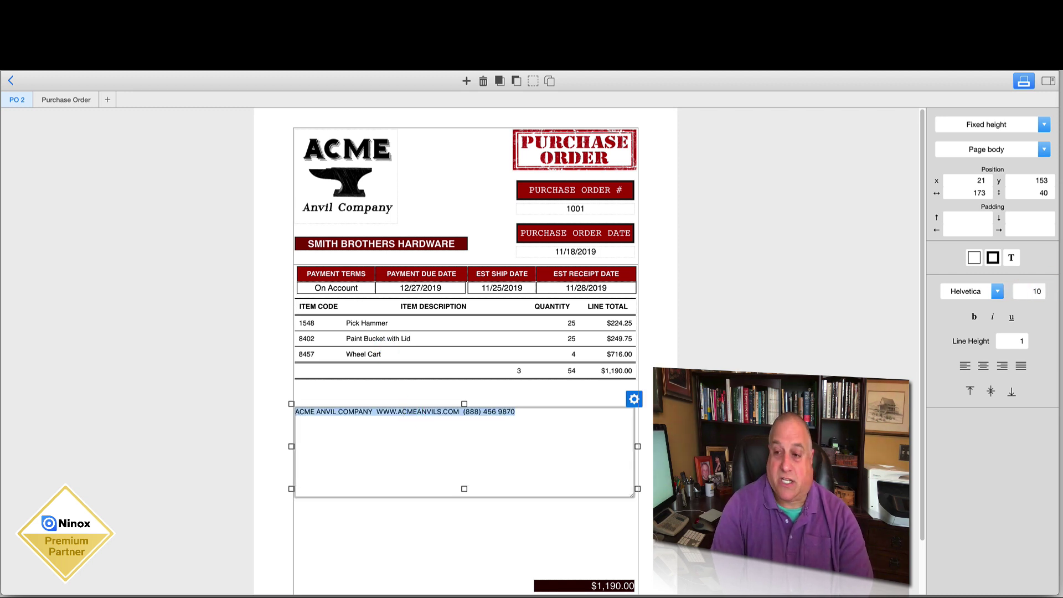
pyautogui.click(1033, 292)
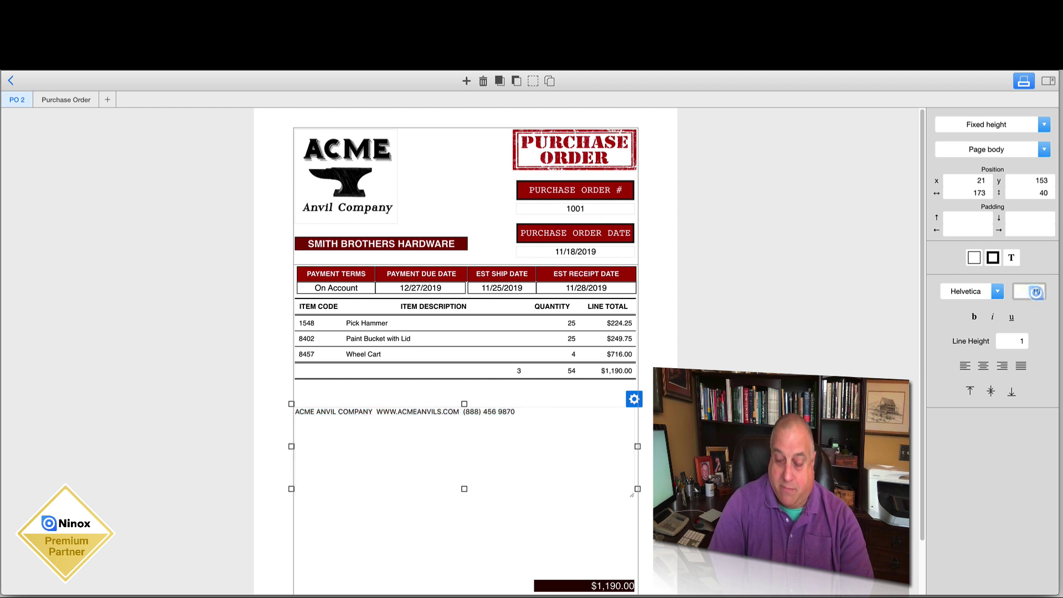
pyautogui.write('12')
pyautogui.press('Return')
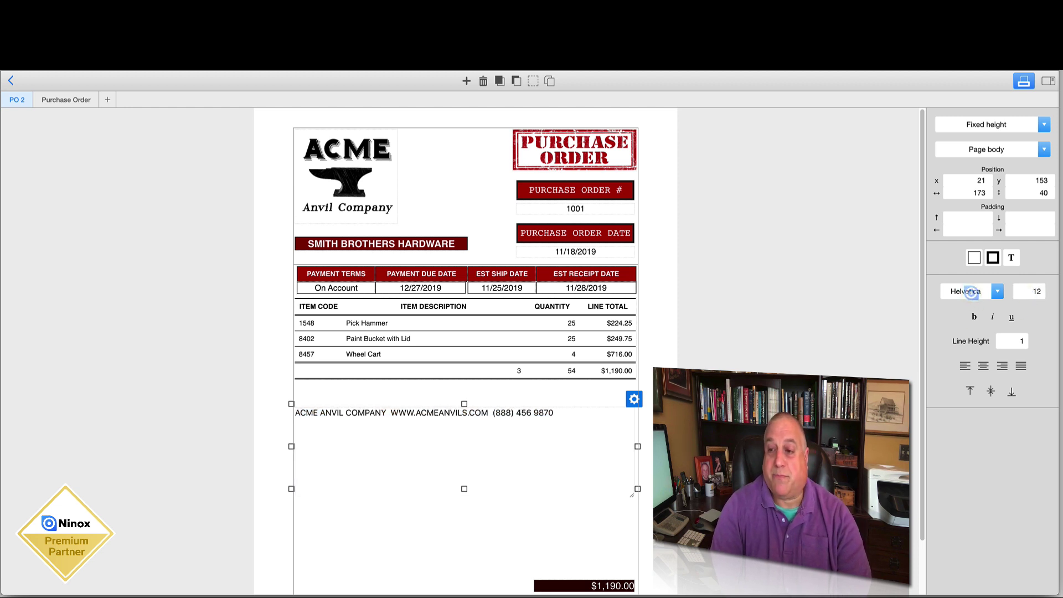
pyautogui.click(970, 293)
pyautogui.click(972, 342)
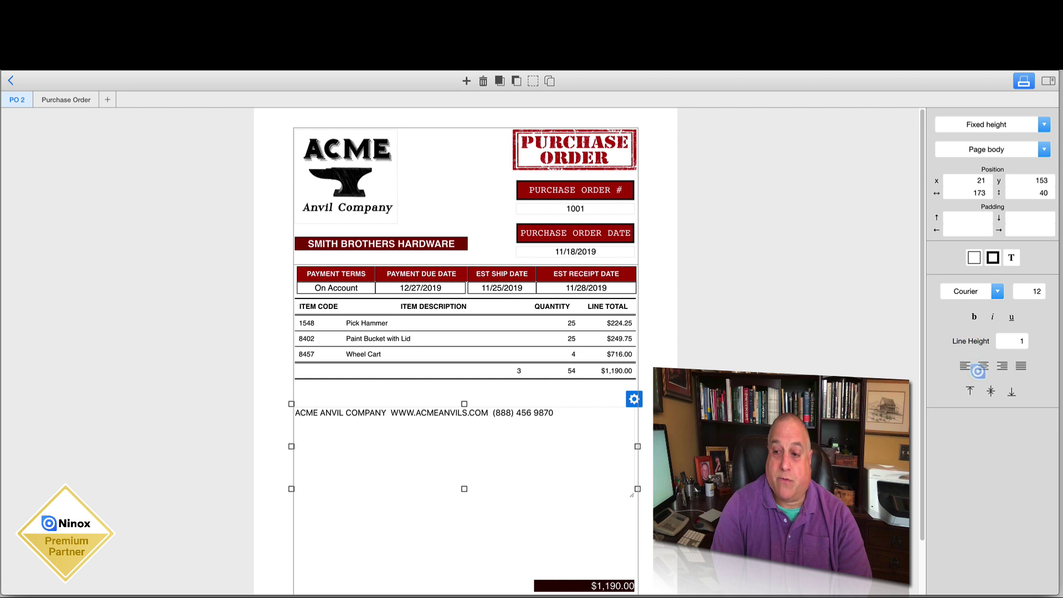
pyautogui.click(983, 365)
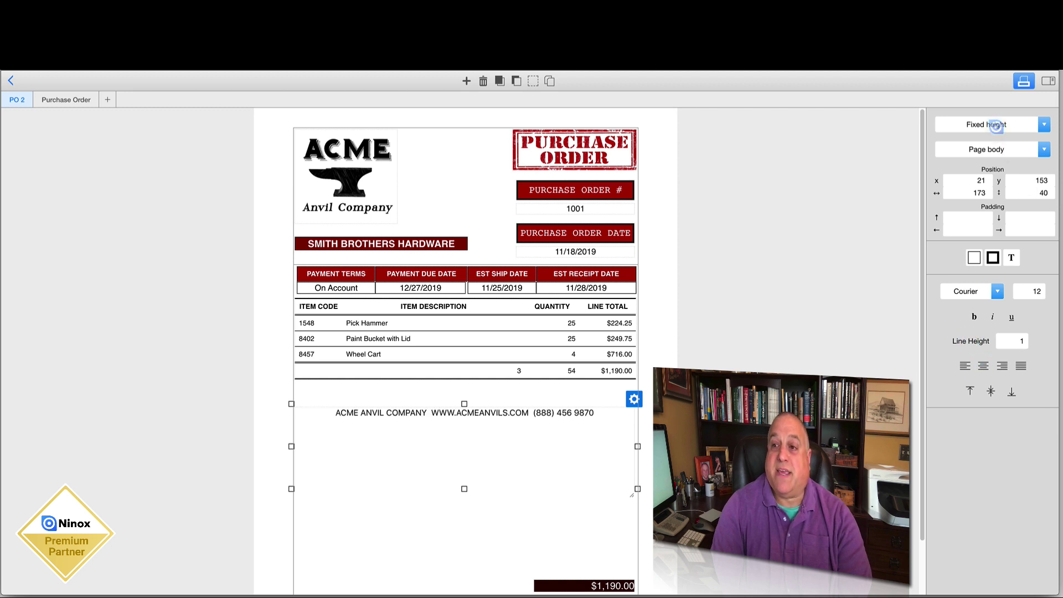
# Step: Set the company contact text element's height to 10
pyautogui.click(1032, 193)
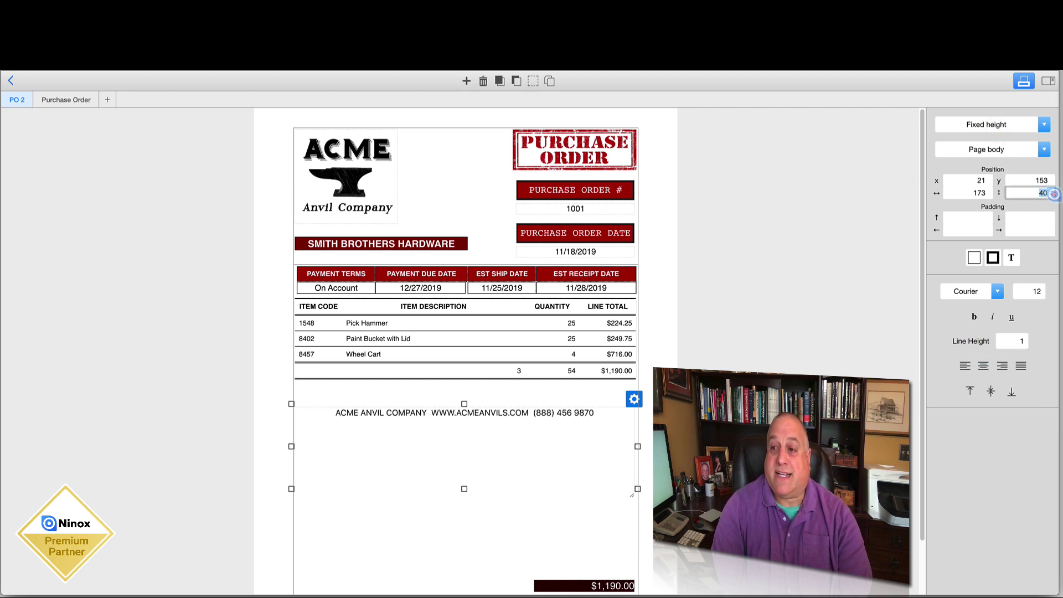
pyautogui.write('10')
pyautogui.press('Return')
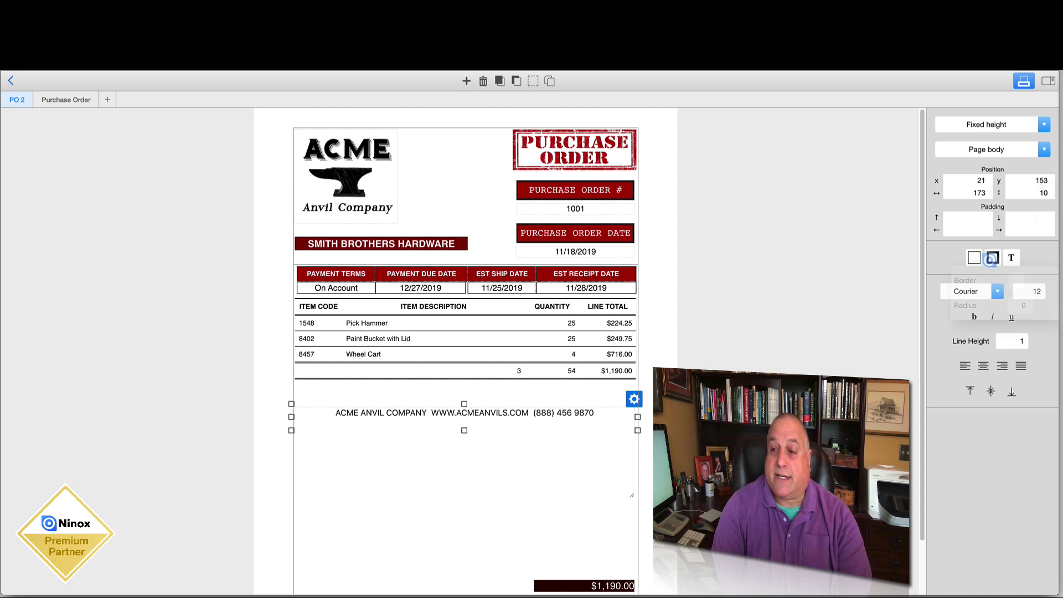
# Step: Give the company contact text element a black border with width 2
pyautogui.click(991, 259)
pyautogui.click(1015, 281)
pyautogui.click(1042, 309)
pyautogui.click(1025, 305)
pyautogui.write('2')
pyautogui.press('Return')
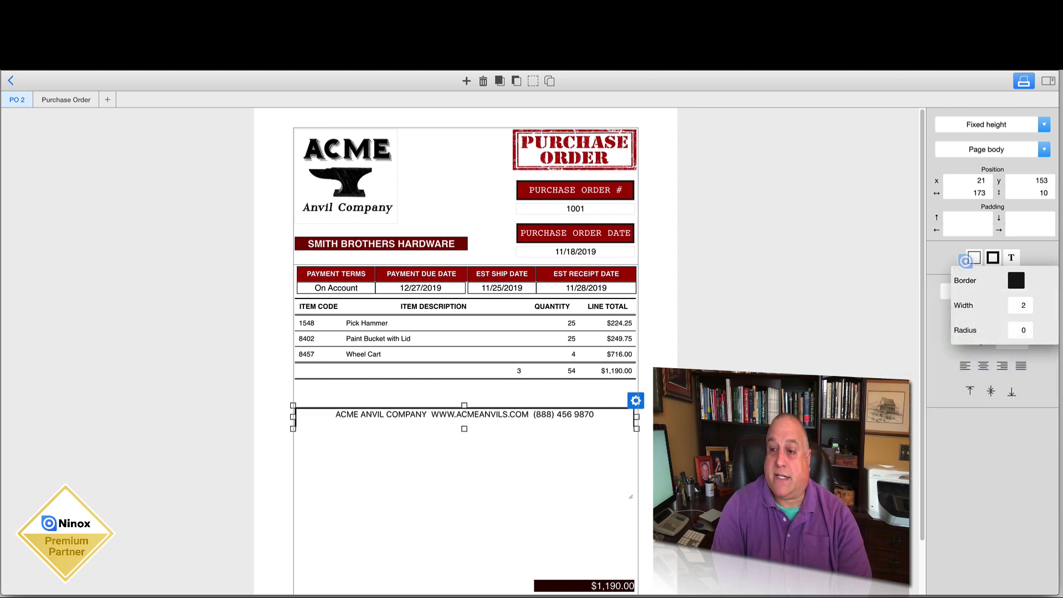
# Step: Fill the company contact text element's background with dark red
pyautogui.click(965, 262)
pyautogui.click(1017, 281)
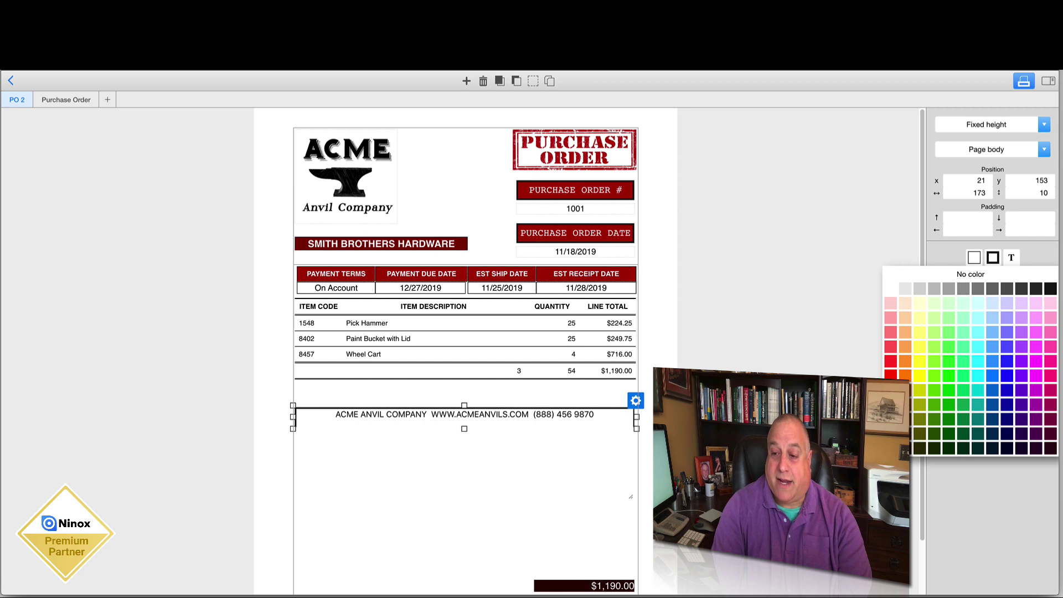
pyautogui.click(890, 419)
pyautogui.click(496, 444)
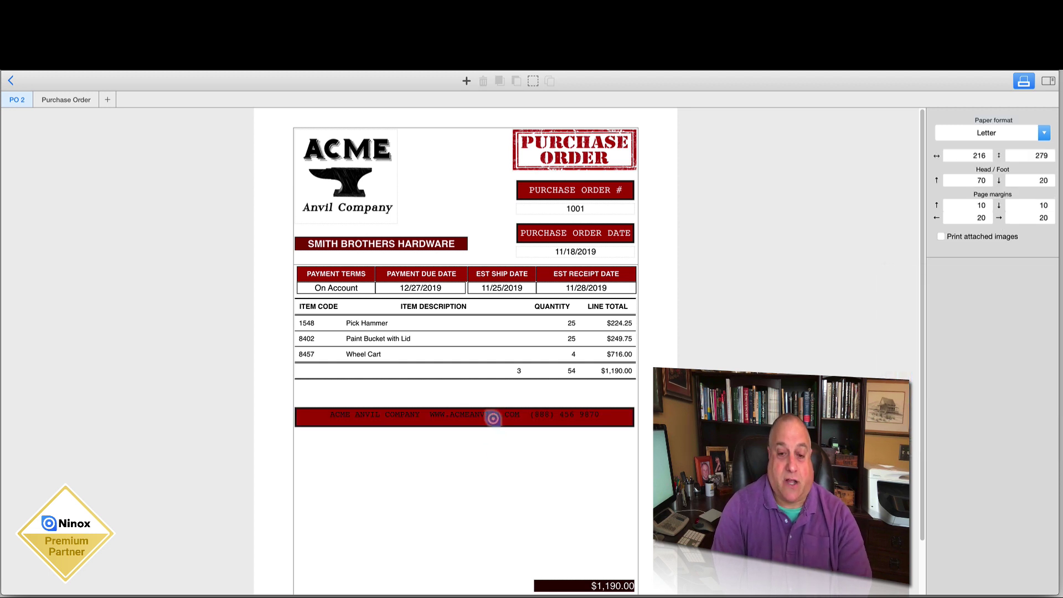
# Step: Set the company contact text colour to white and centre the text vertically in its bar
pyautogui.click(493, 419)
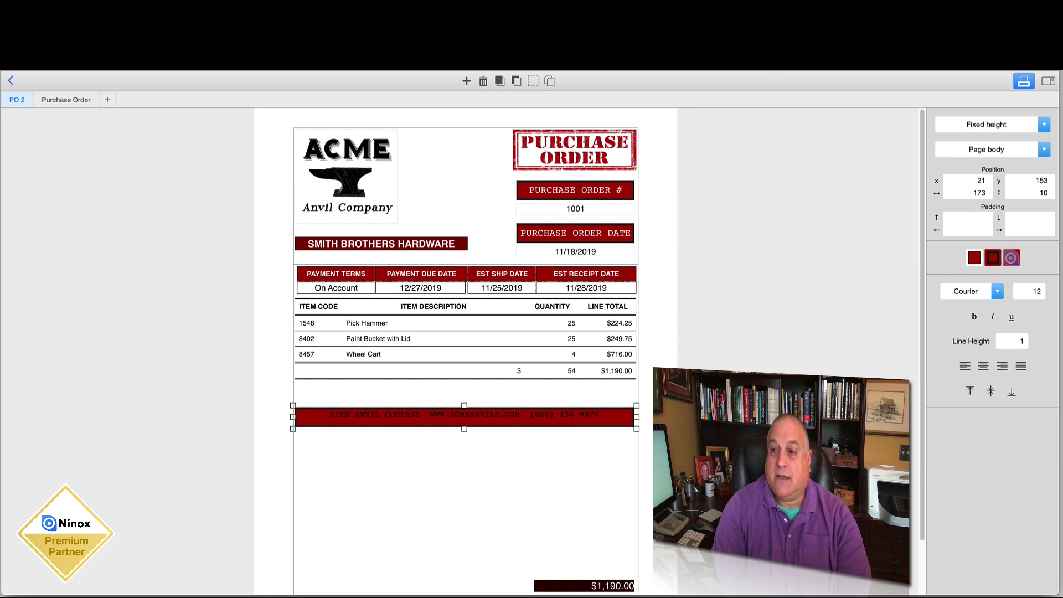
pyautogui.click(1012, 257)
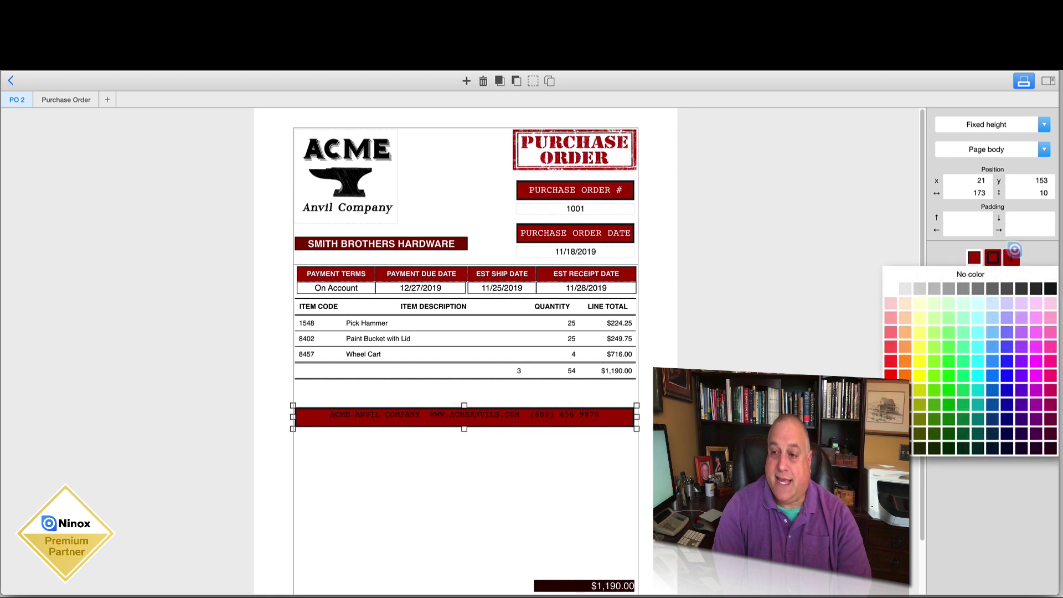
pyautogui.click(892, 289)
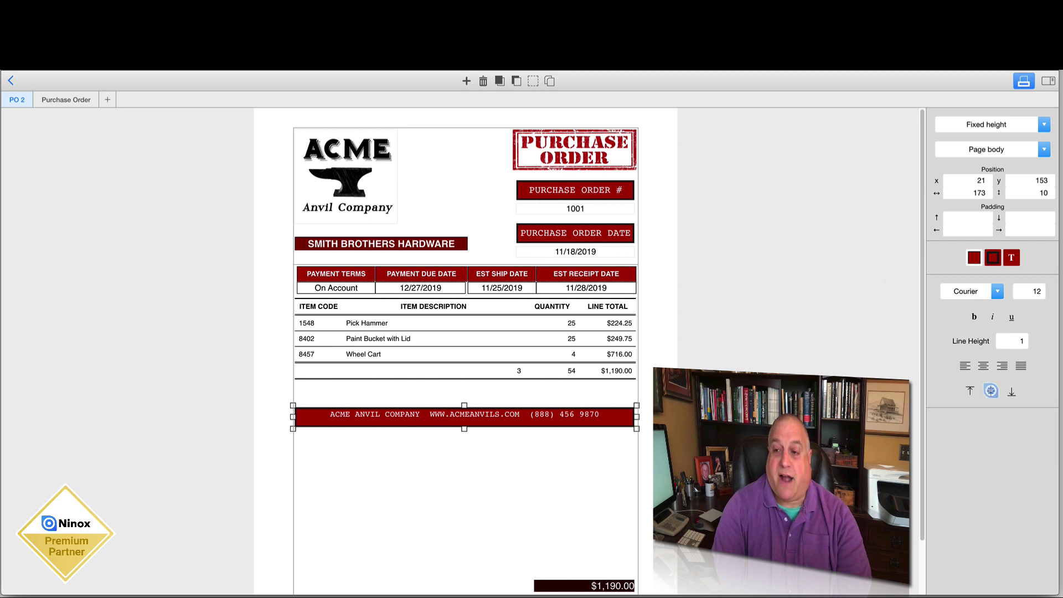
pyautogui.click(518, 426)
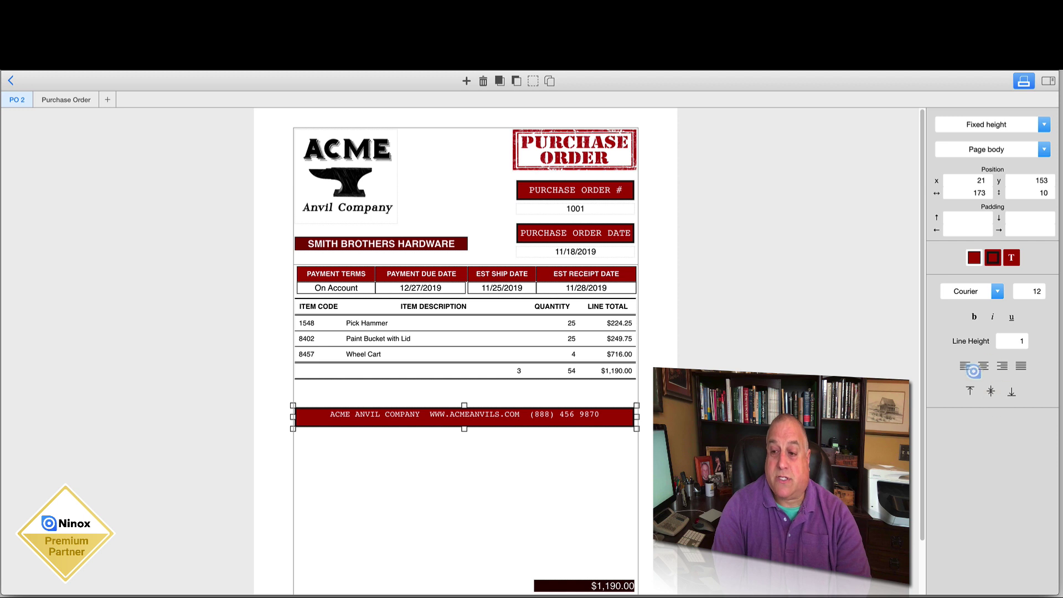
pyautogui.click(991, 391)
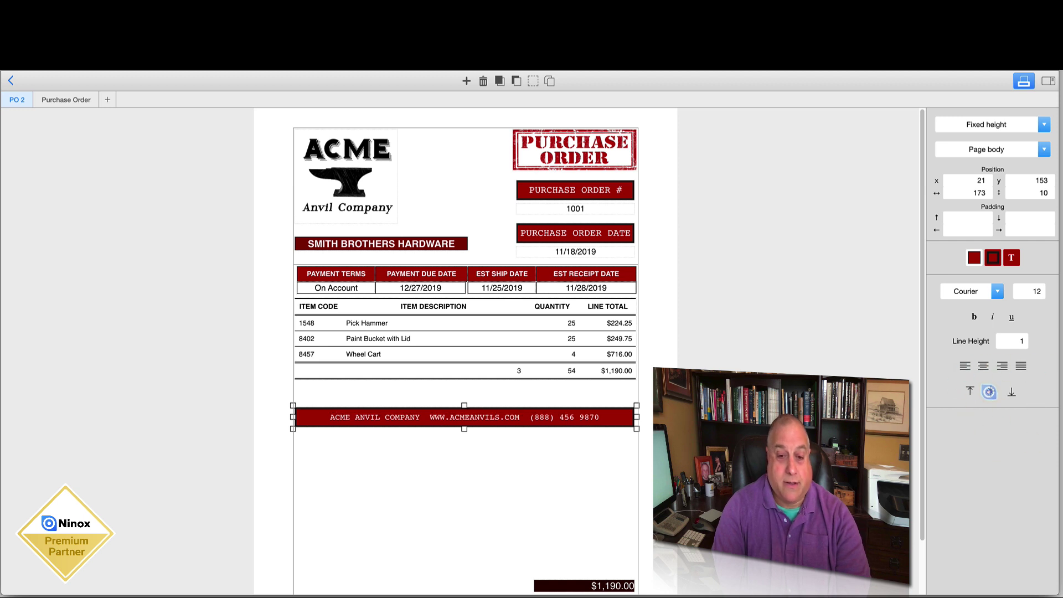
# Step: Move the company contact bar down into the page foot, at x 22, y 258
pyautogui.click(526, 495)
pyautogui.scroll(-3, 527, 497)
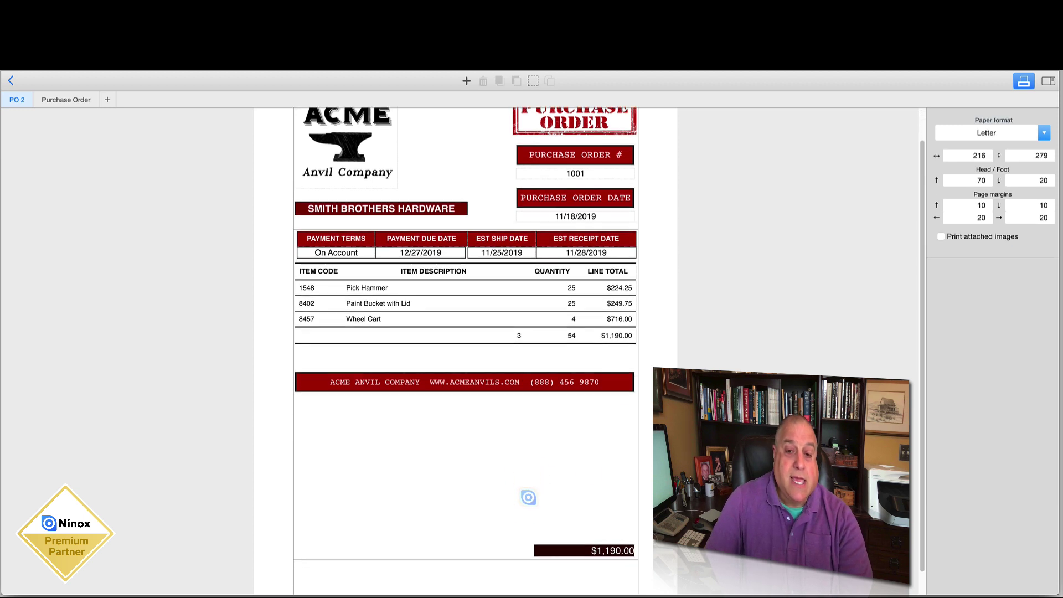
pyautogui.moveTo(505, 359); pyautogui.dragTo(505, 562)
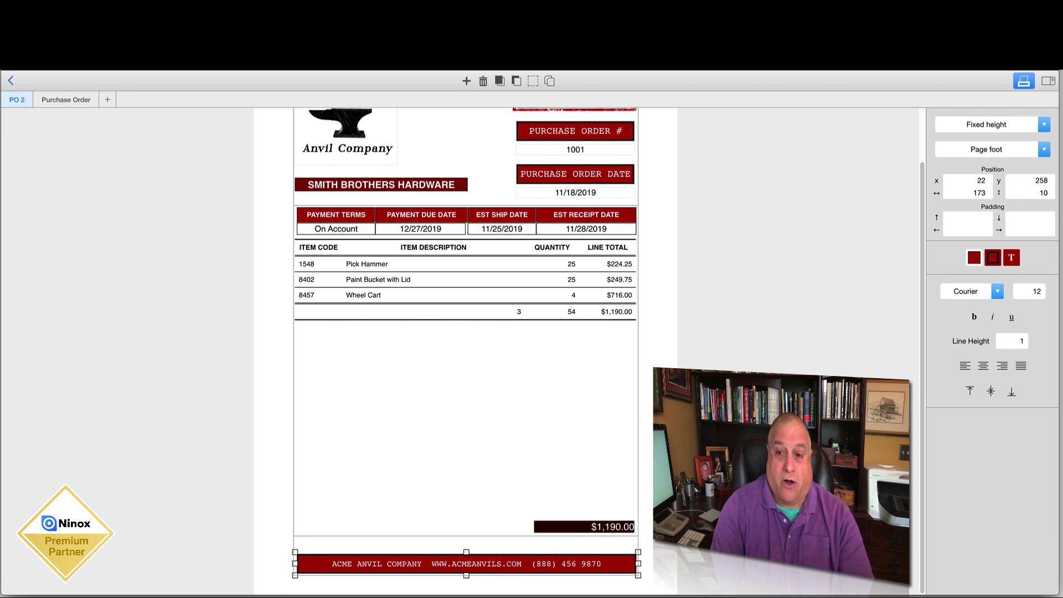
pyautogui.click(653, 351)
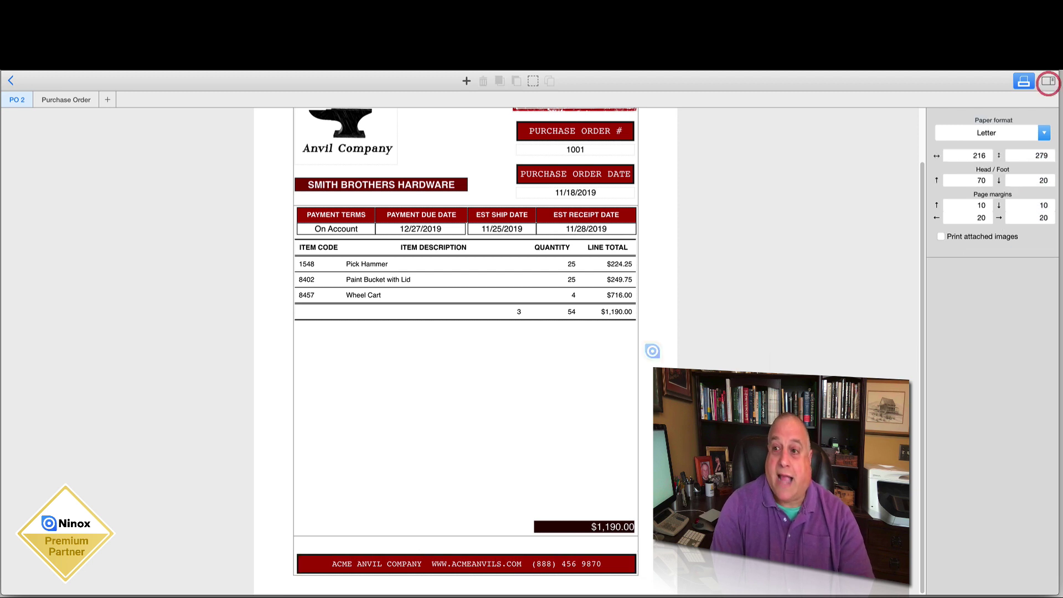
# Step: Set the page foot height to 12 and move the company contact bar to x 21, y 258 inside it
pyautogui.click(1035, 183)
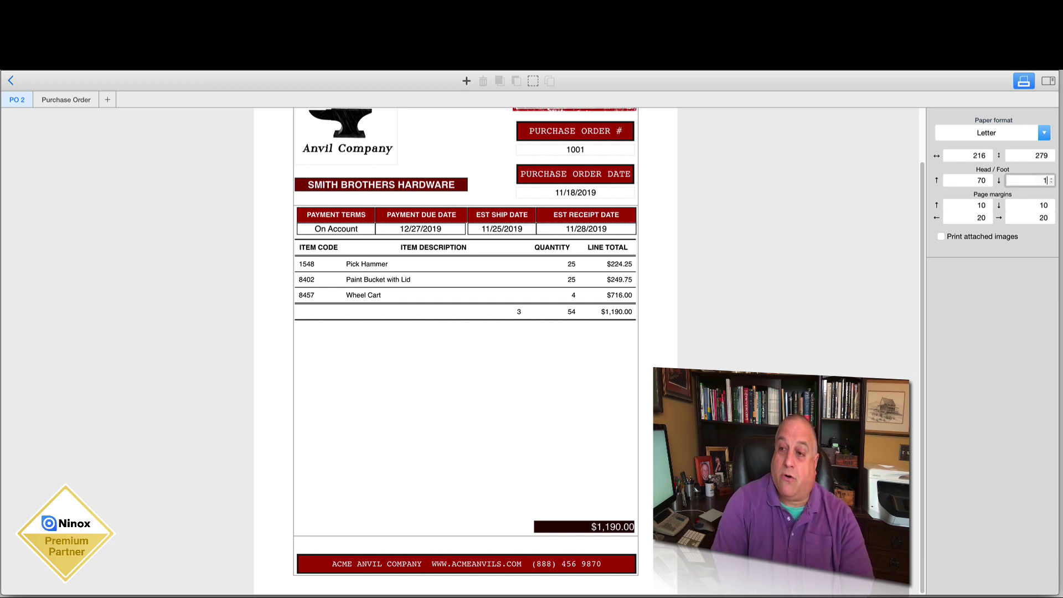
pyautogui.press('Return')
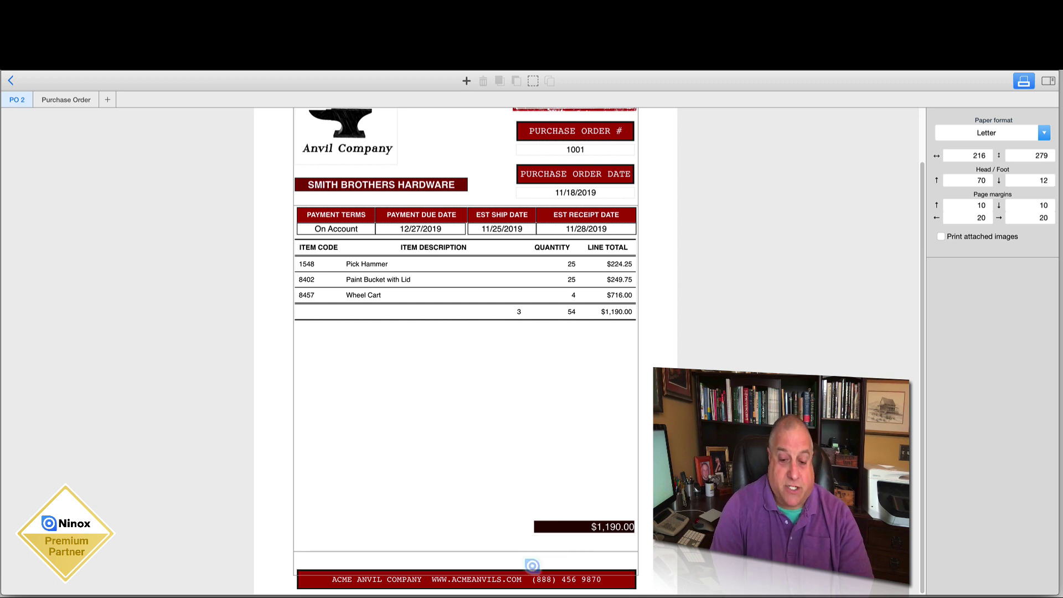
pyautogui.moveTo(501, 579); pyautogui.dragTo(501, 567)
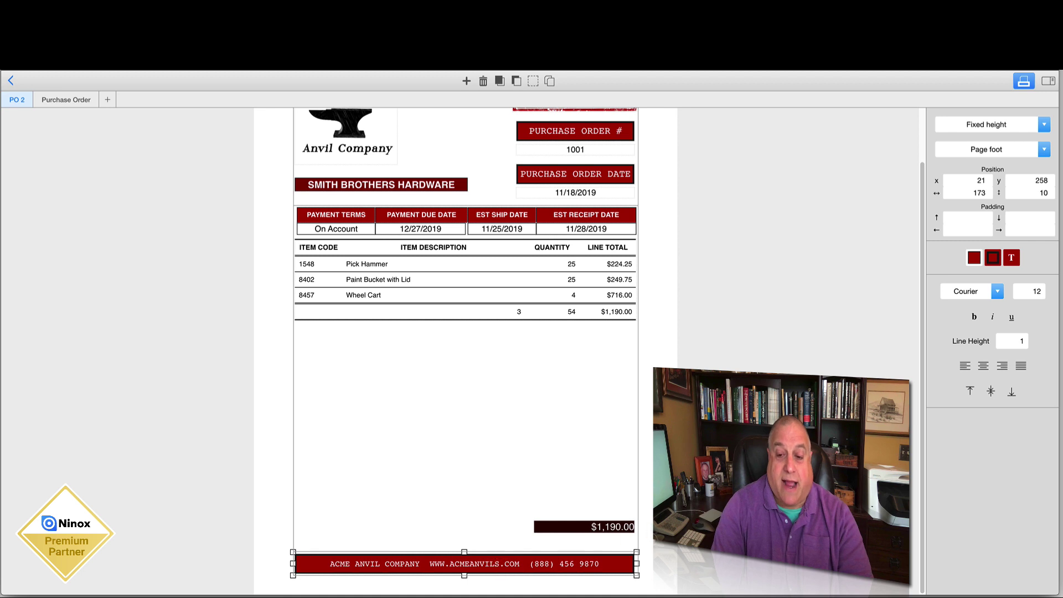
pyautogui.click(714, 523)
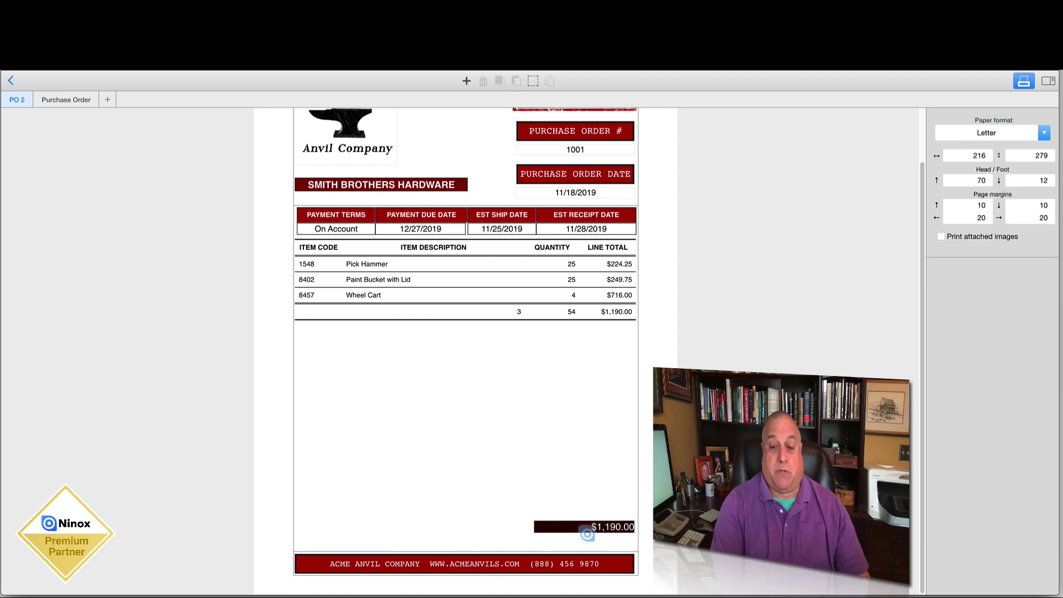
# Step: Move the PO total down to x 143, y 249, just above the contact footer
pyautogui.click(562, 527)
pyautogui.moveTo(562, 527); pyautogui.dragTo(561, 542)
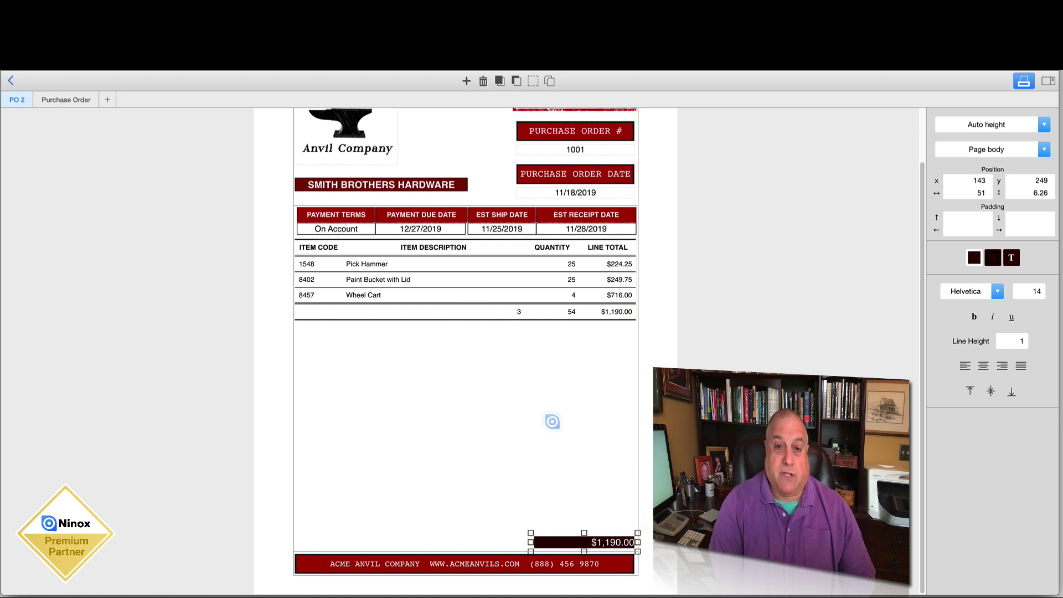
pyautogui.scroll(3, 552, 422)
pyautogui.scroll(-2, 552, 422)
pyautogui.scroll(1, 552, 422)
pyautogui.scroll(1, 552, 422)
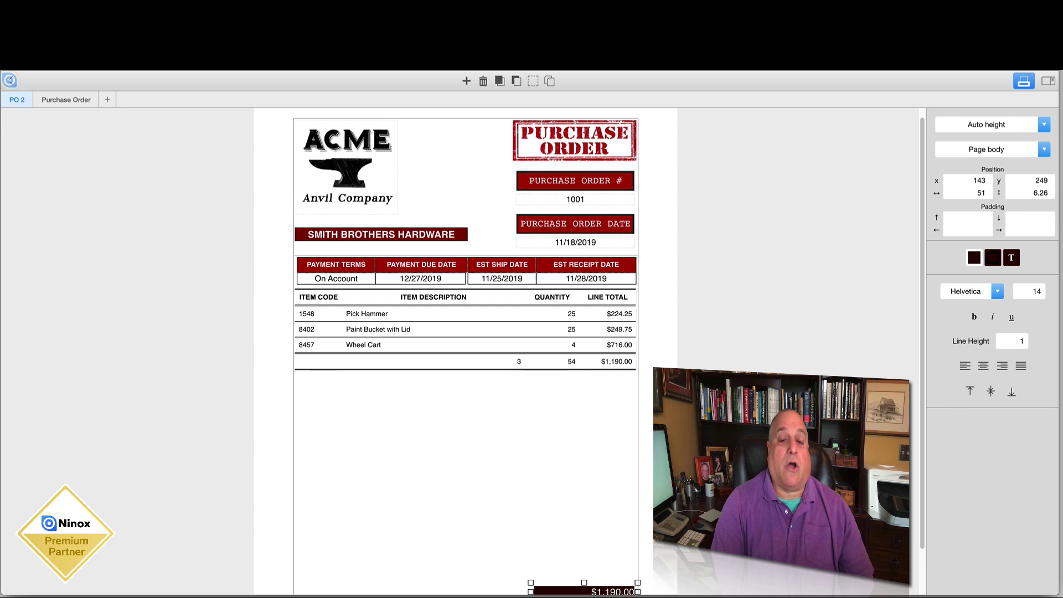
# Step: Leave the layout with its changes saved and reopen the purchase order's print layout
pyautogui.click(10, 81)
pyautogui.click(631, 194)
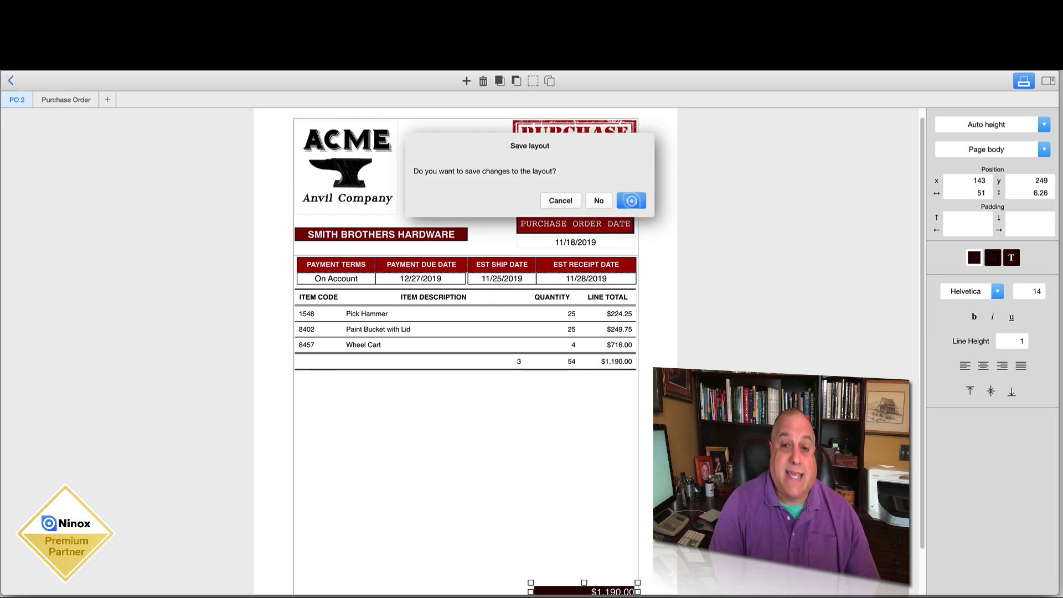
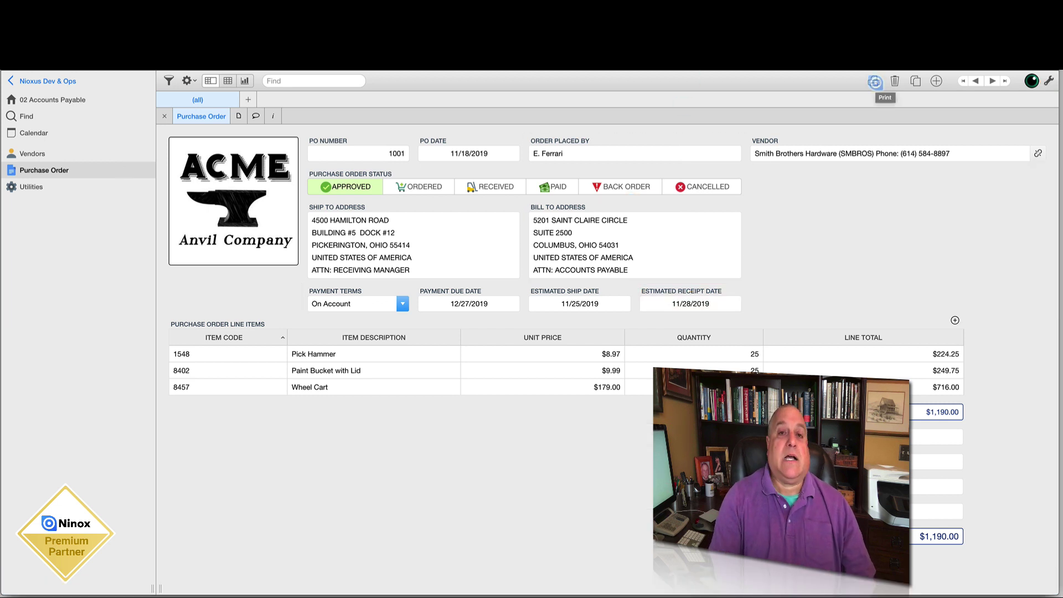
pyautogui.click(875, 82)
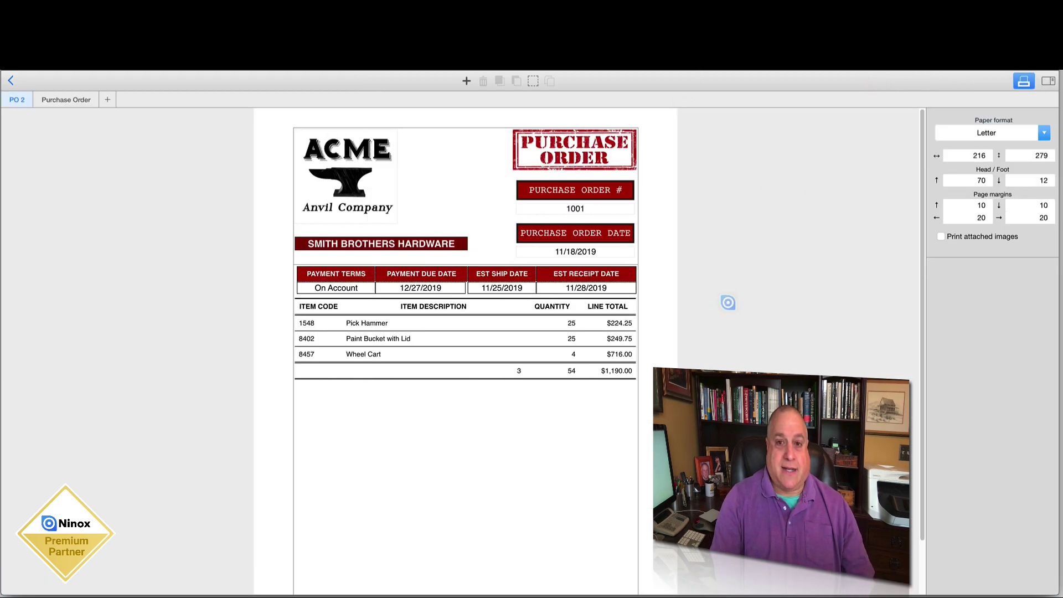
# Step: Export all purchase order records with the PO 2 layout as a PDF document on the Desktop
pyautogui.click(1023, 82)
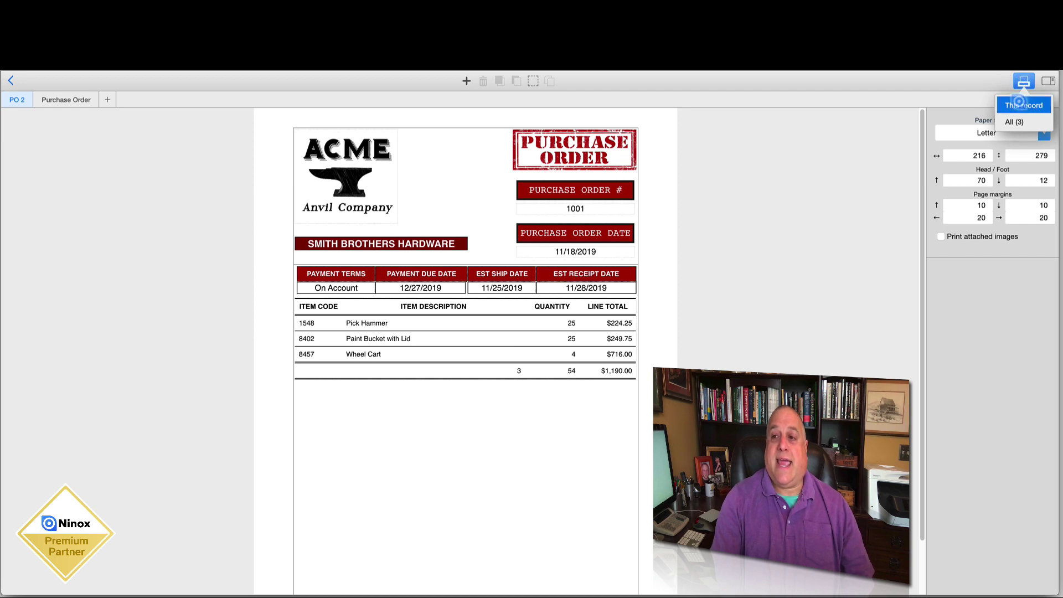
pyautogui.click(1015, 121)
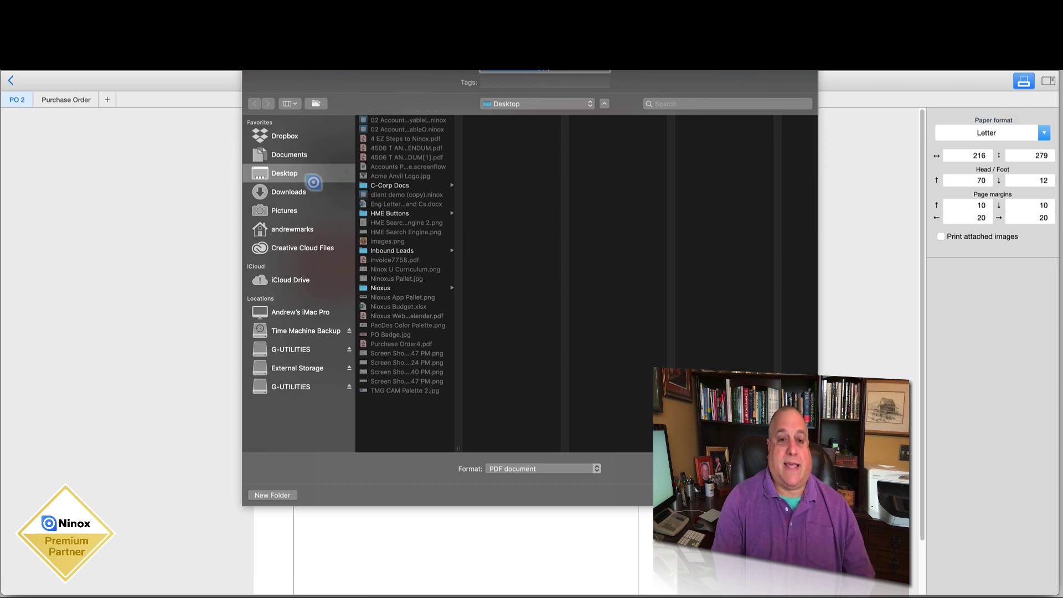
pyautogui.click(290, 170)
pyautogui.press('Return')
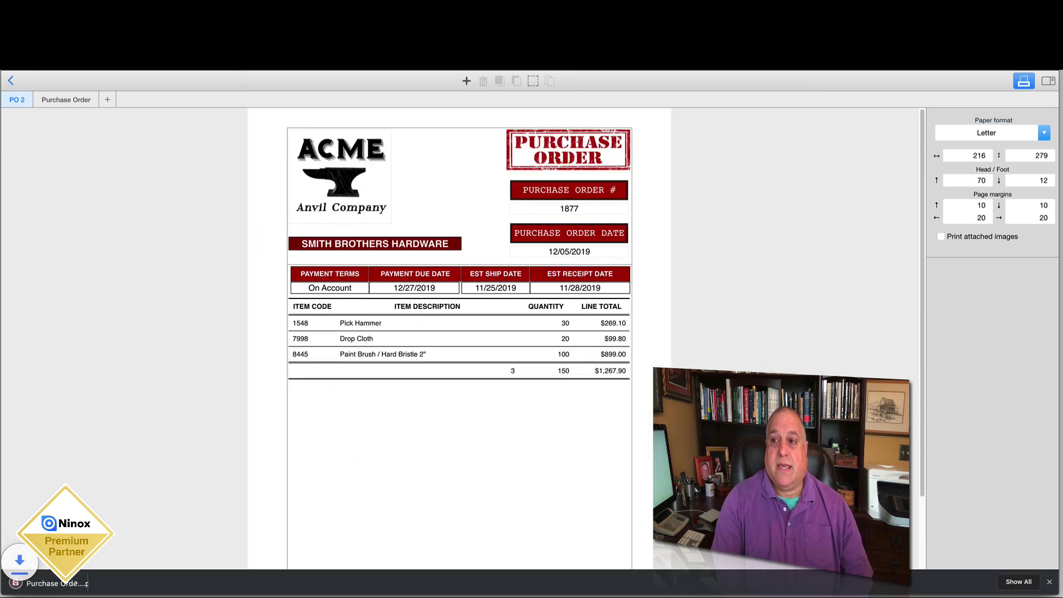
# Step: Narrow the Ninox window to uncover the desktop, open the exported purchase order PDF and move its window over the layout
pyautogui.moveTo(1058, 346); pyautogui.dragTo(1000, 349)
pyautogui.doubleClick(1027, 100)
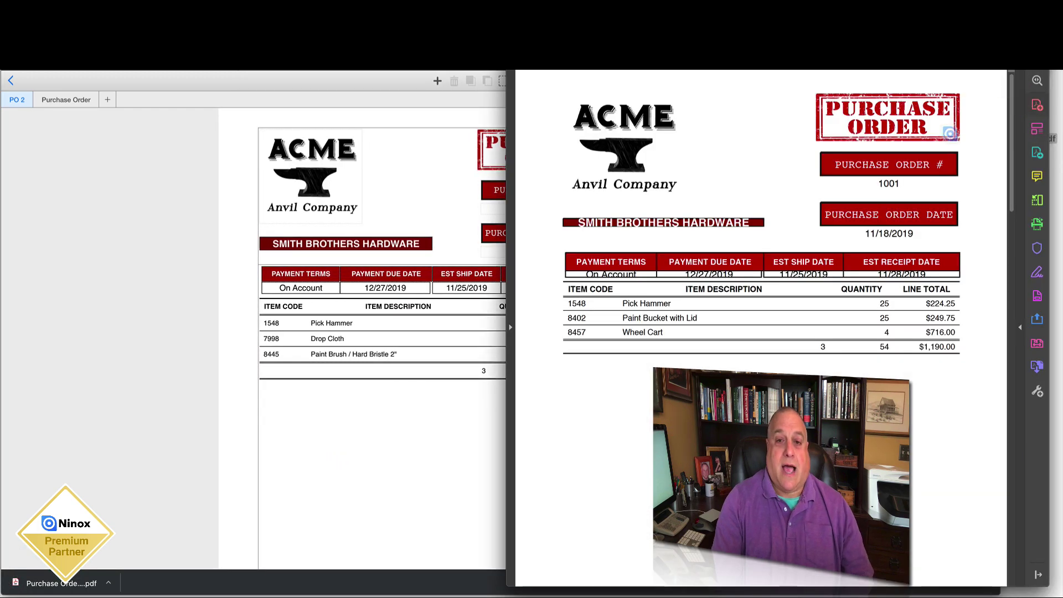
pyautogui.moveTo(775, 20); pyautogui.dragTo(458, 19)
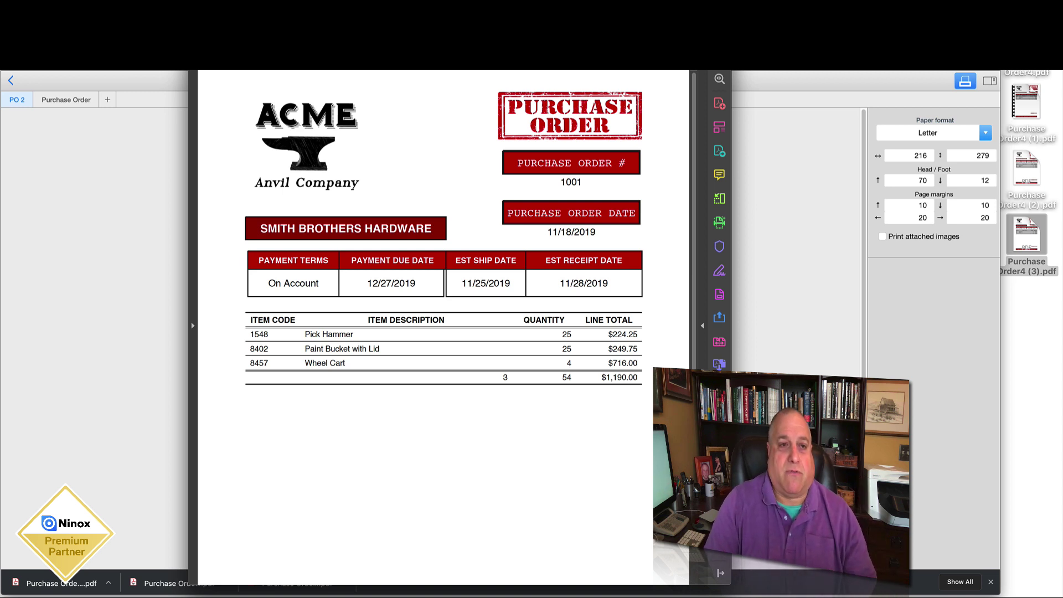
# Step: Switch back to Ninox, return to the purchase order record and reopen its print layout
pyautogui.click(10, 81)
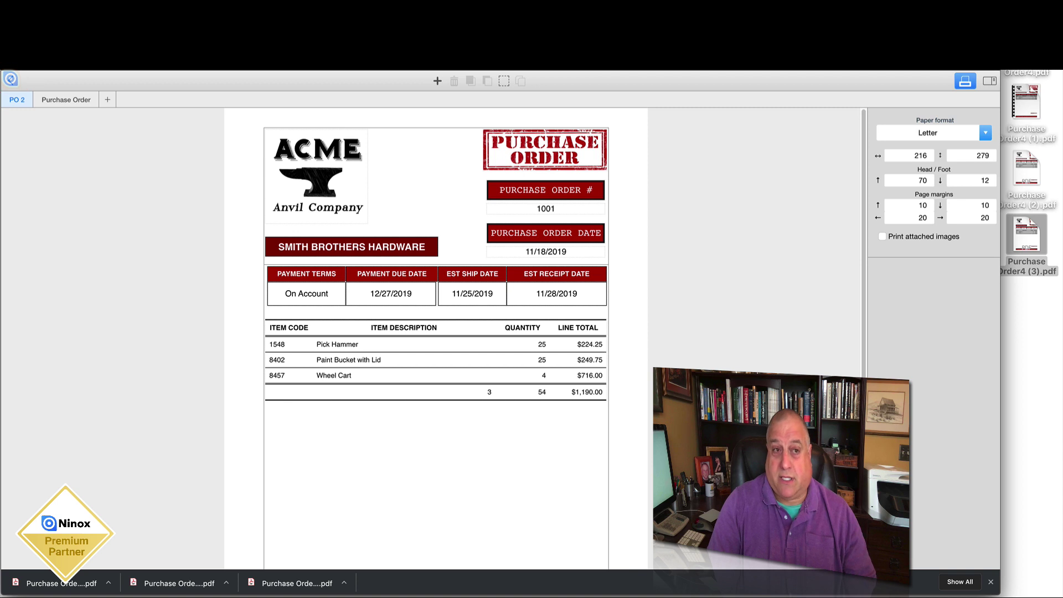
pyautogui.click(10, 79)
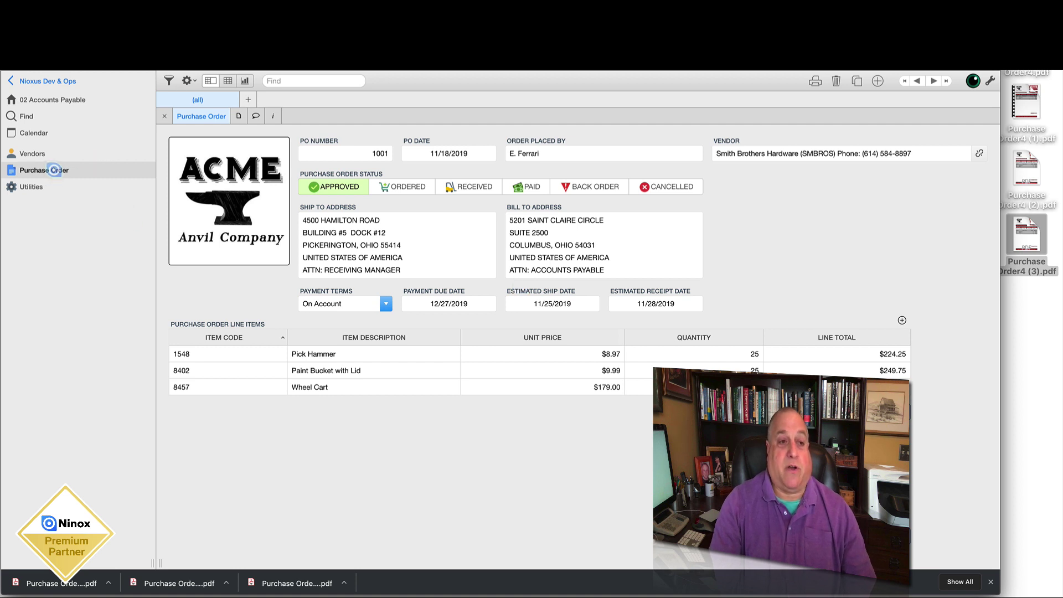
pyautogui.click(814, 81)
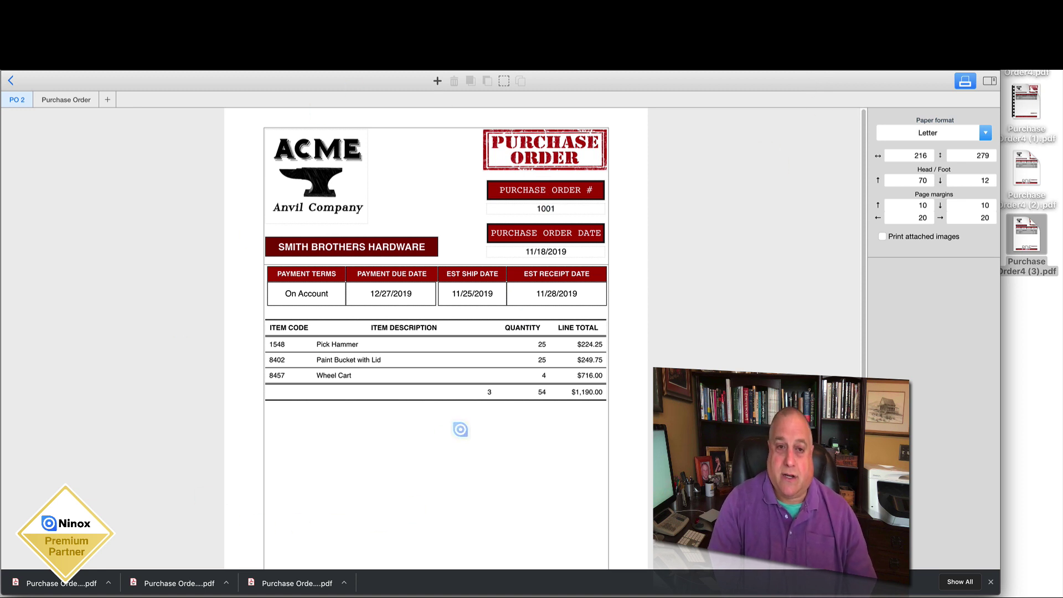
# Step: Select the Acme logo in the page head and view the static image option among the addable elements
pyautogui.click(322, 173)
pyautogui.moveTo(321, 173)
pyautogui.mouseDown()
pyautogui.moveTo(351, 180)
pyautogui.moveTo(302, 194)
pyautogui.moveTo(319, 176)
pyautogui.mouseUp()
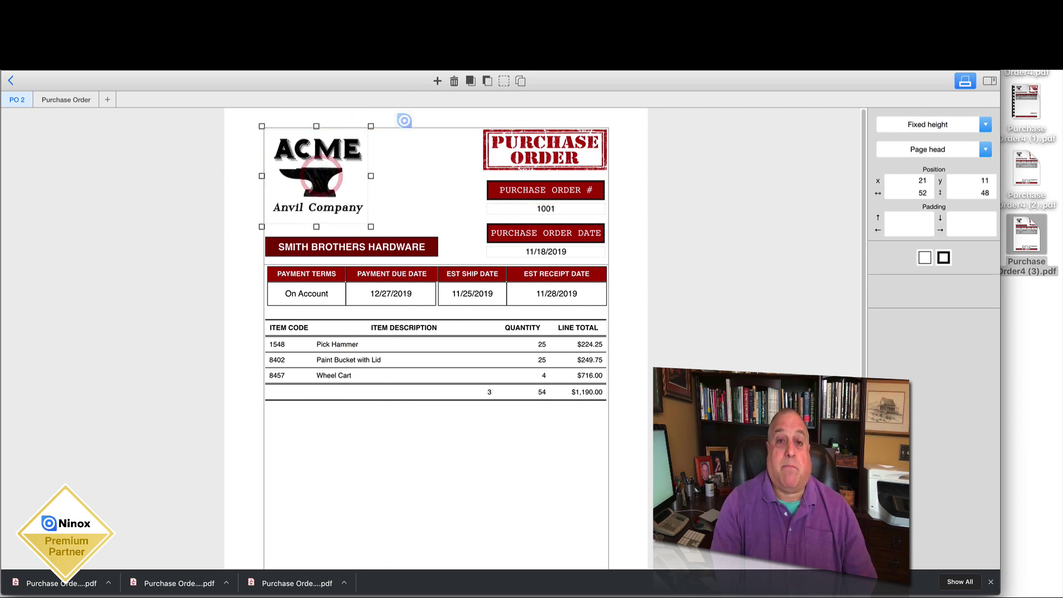
pyautogui.click(438, 81)
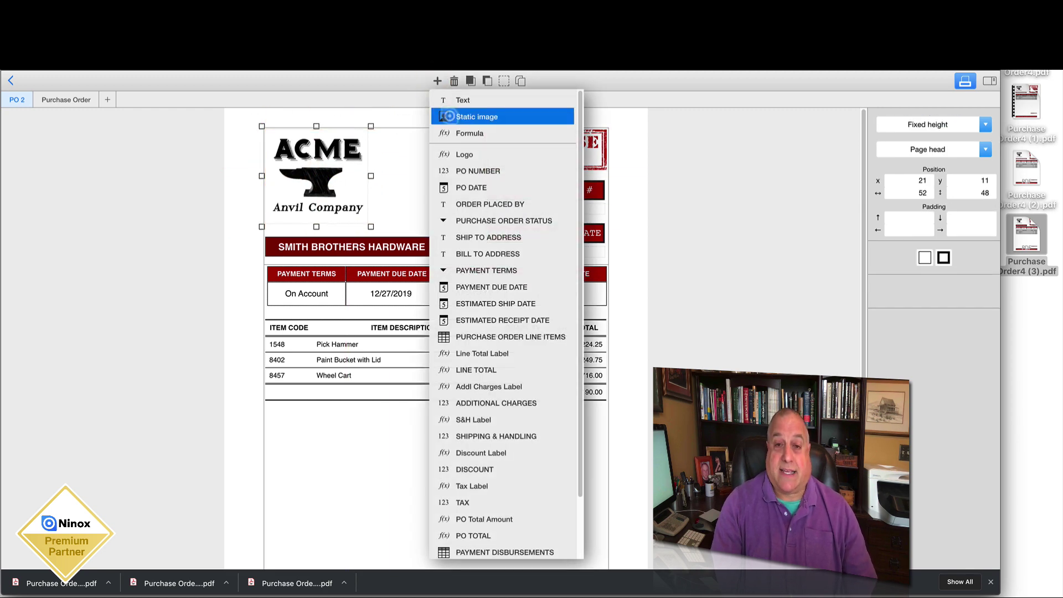
pyautogui.click(311, 482)
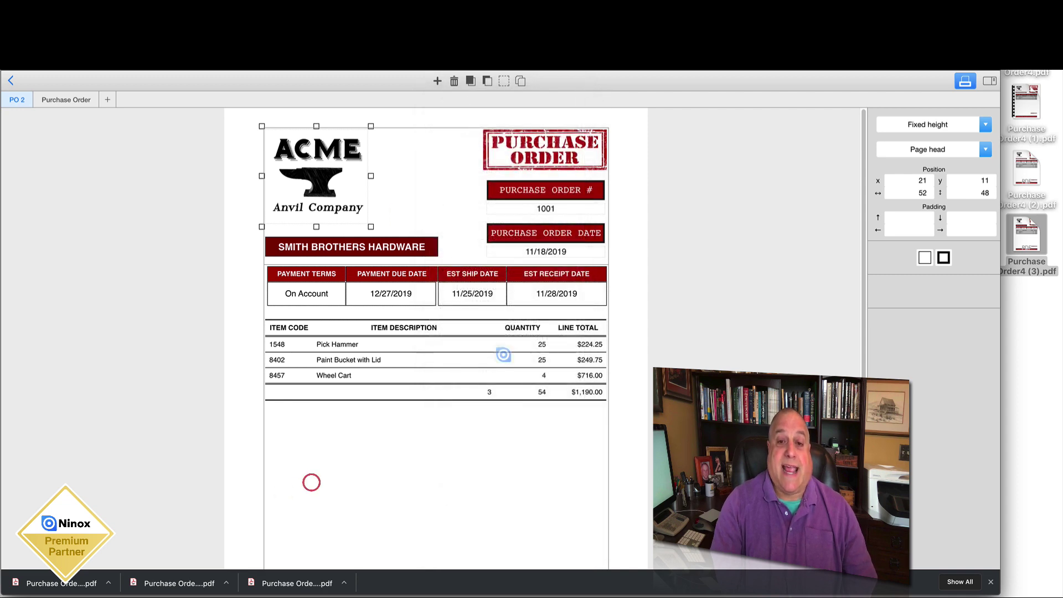
# Step: View the formula behind the vendor name bar and reposition the bar at x 21, y 65 in the page head
pyautogui.moveTo(327, 248); pyautogui.dragTo(336, 245)
pyautogui.click(438, 81)
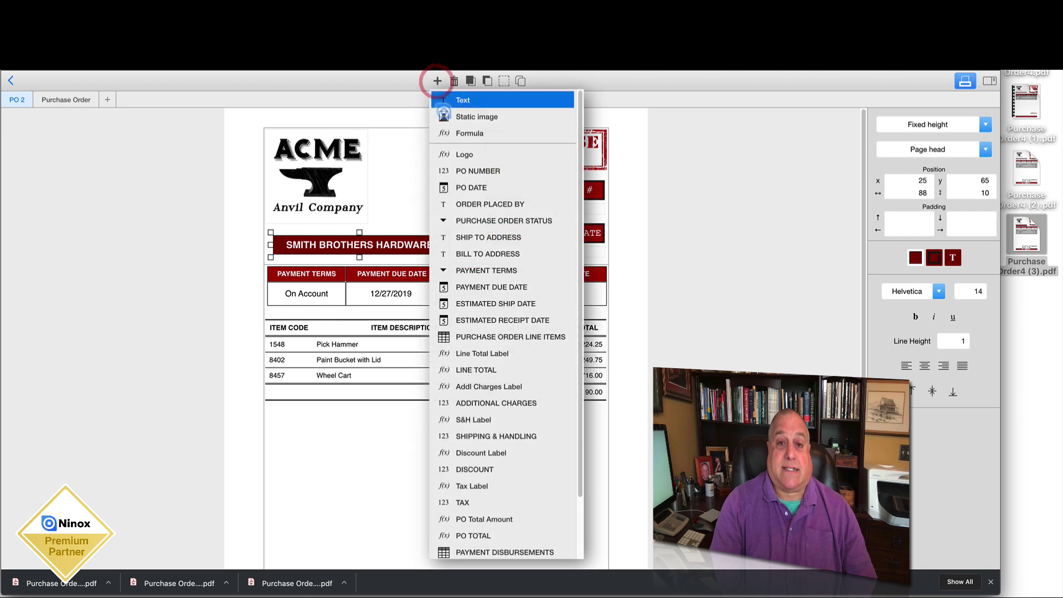
pyautogui.click(457, 131)
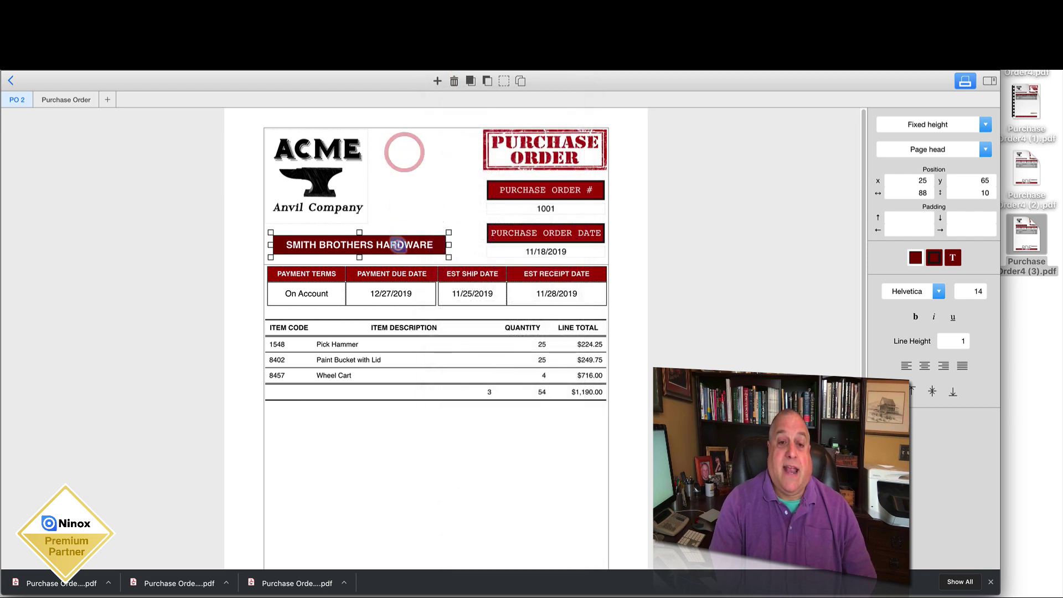
pyautogui.click(398, 245)
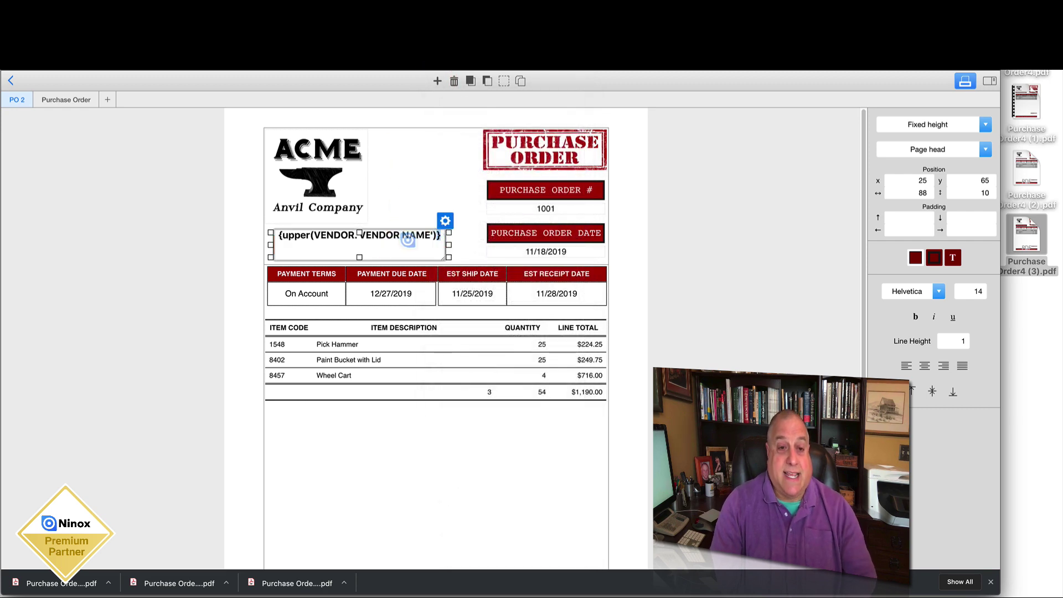
pyautogui.click(412, 198)
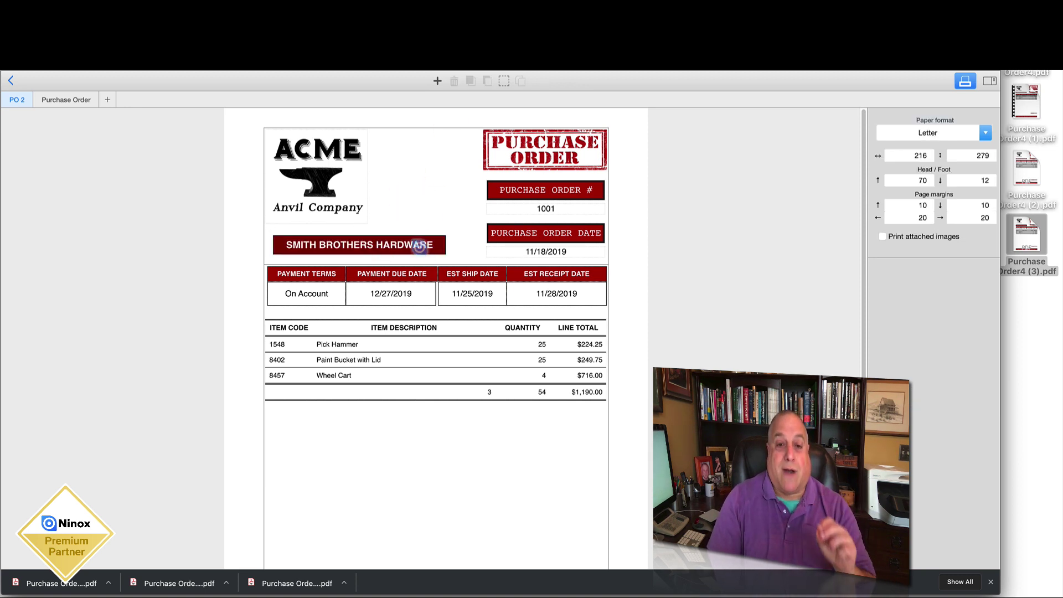
pyautogui.moveTo(420, 247); pyautogui.dragTo(412, 245)
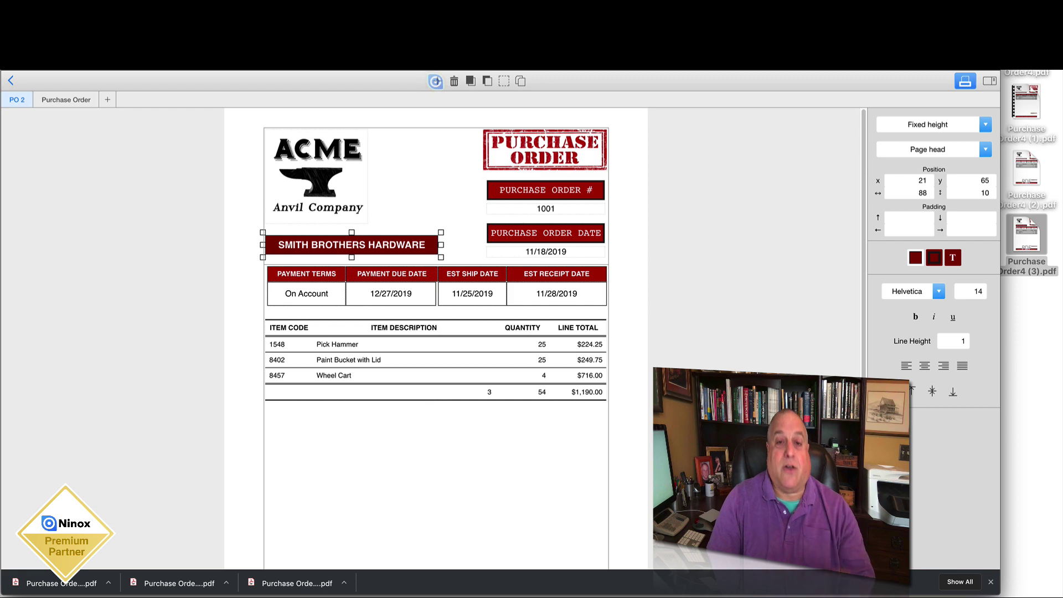
# Step: Look through the list of fields and elements that can be added to the print layout
pyautogui.click(436, 80)
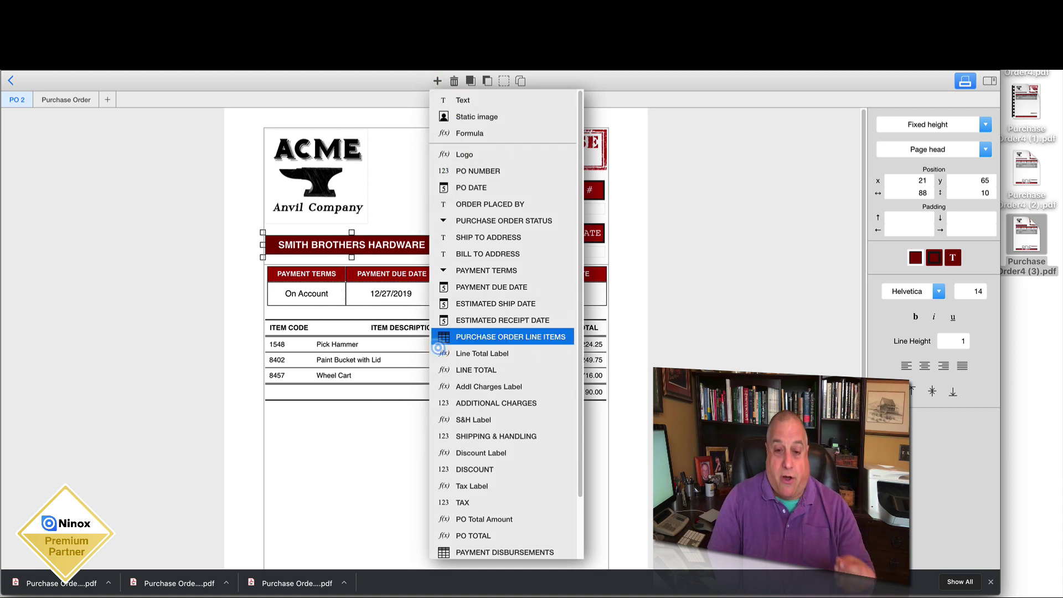
pyautogui.click(464, 386)
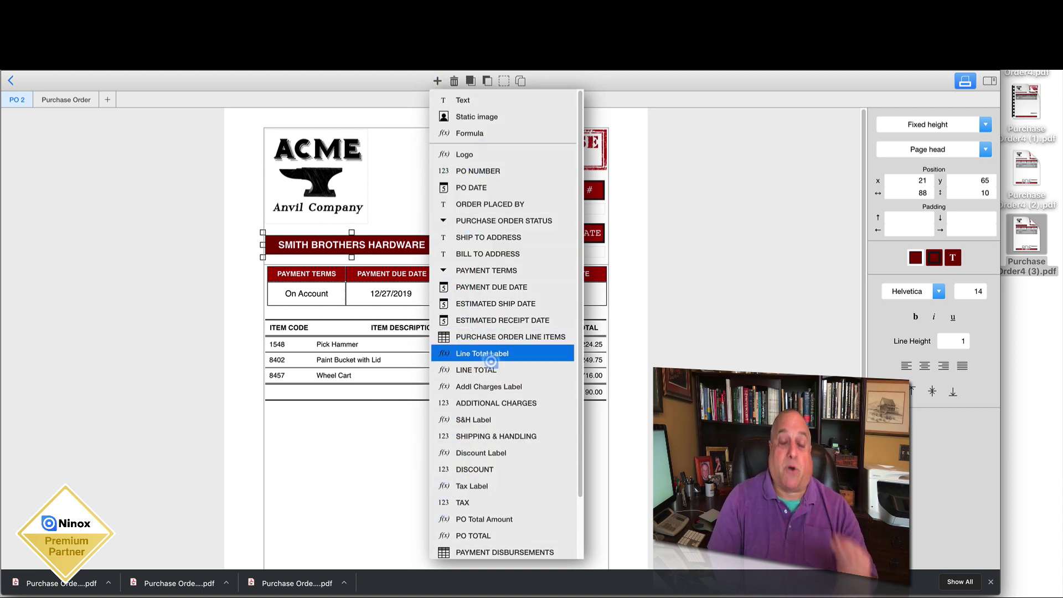
pyautogui.click(410, 438)
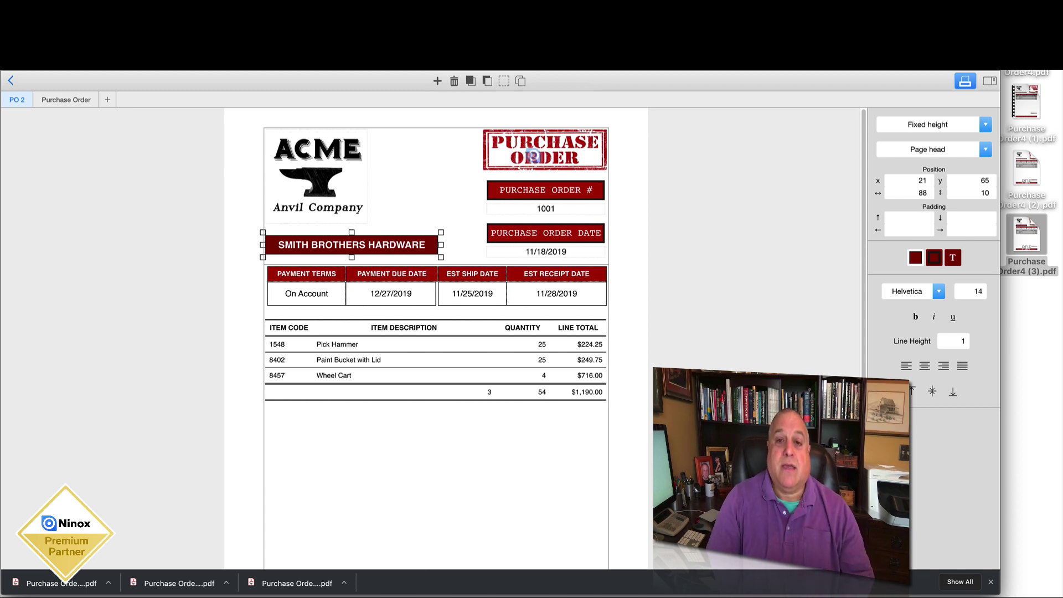
# Step: Select the purchase order number and date labels, then the four payment and date headings, and view the Text element option
pyautogui.click(517, 190)
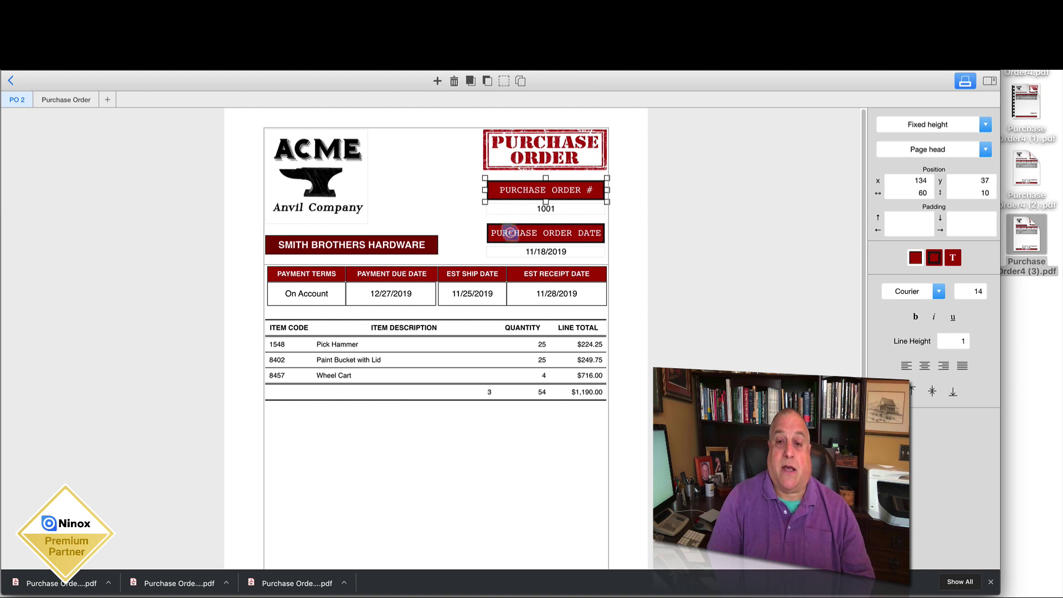
pyautogui.click(511, 232)
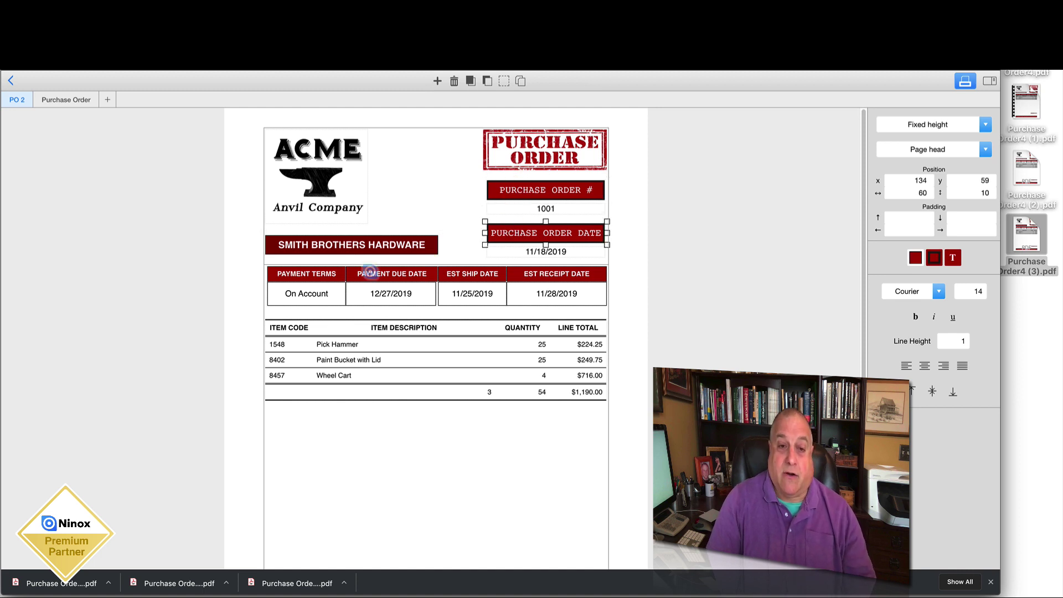
pyautogui.moveTo(250, 269); pyautogui.dragTo(627, 277)
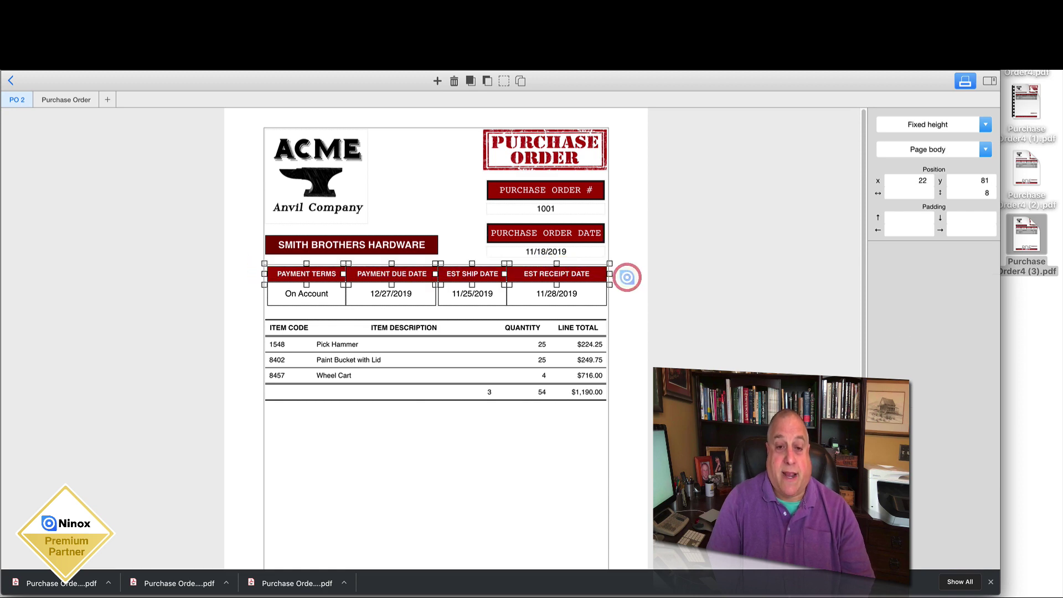
pyautogui.click(437, 81)
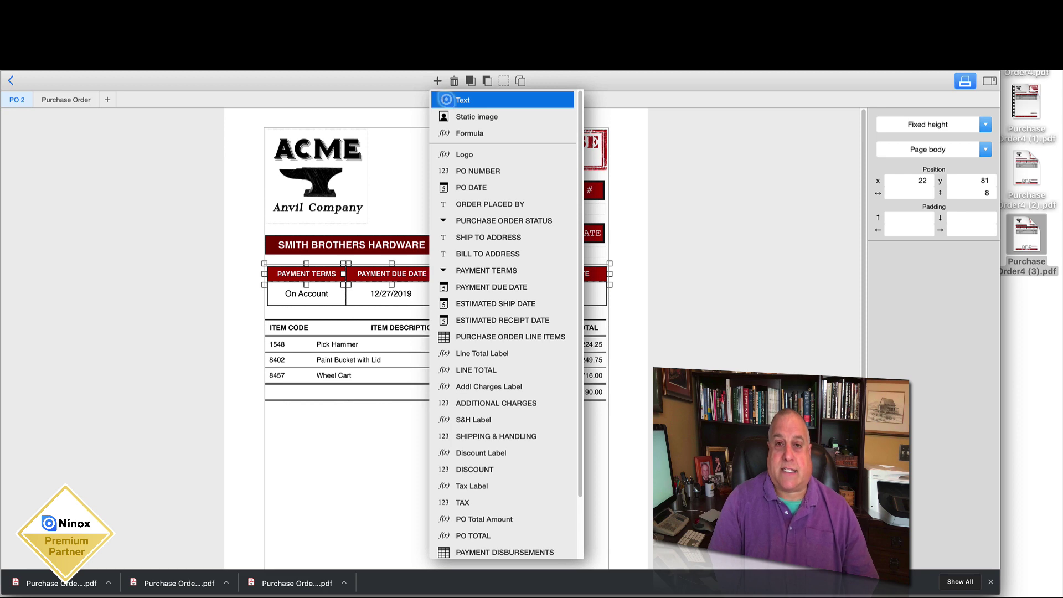
pyautogui.click(446, 100)
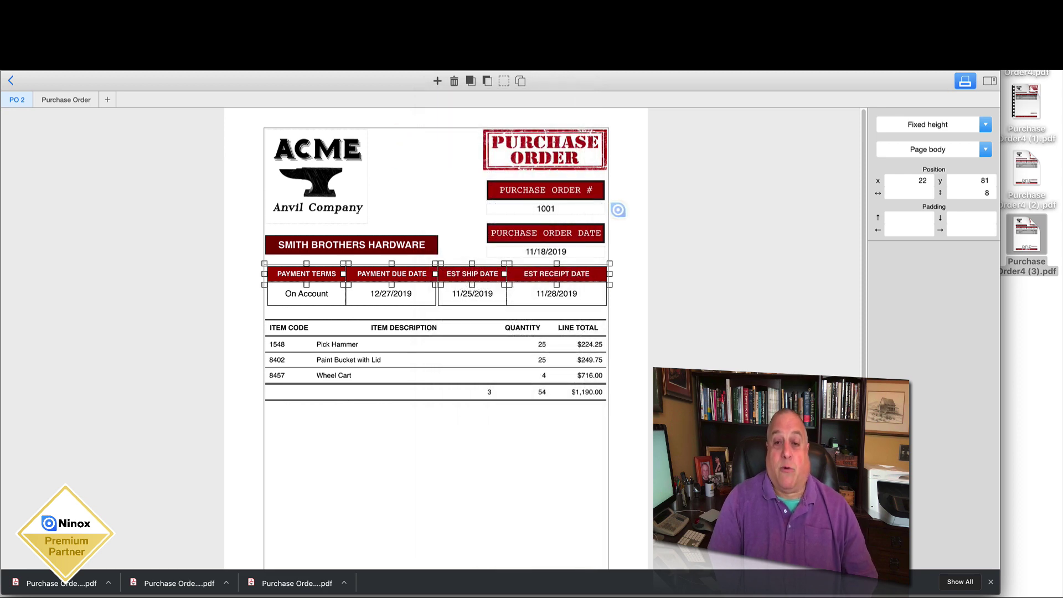
pyautogui.click(618, 210)
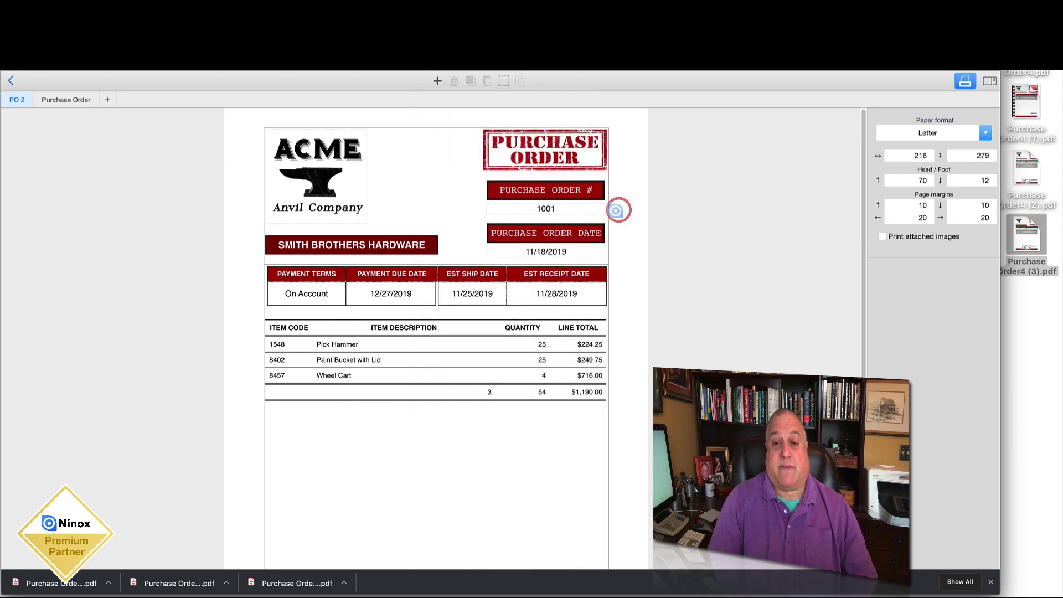
# Step: Select the PO number, PO date, payment terms and date values, then both the heading and value rows, and clear the selection
pyautogui.click(587, 208)
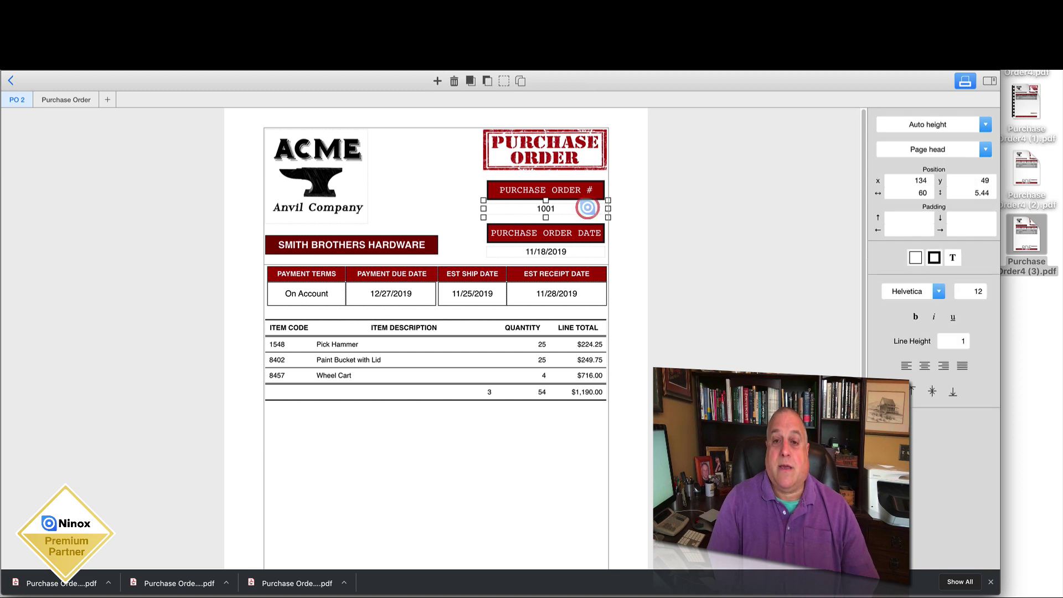
pyautogui.click(577, 250)
pyautogui.click(303, 296)
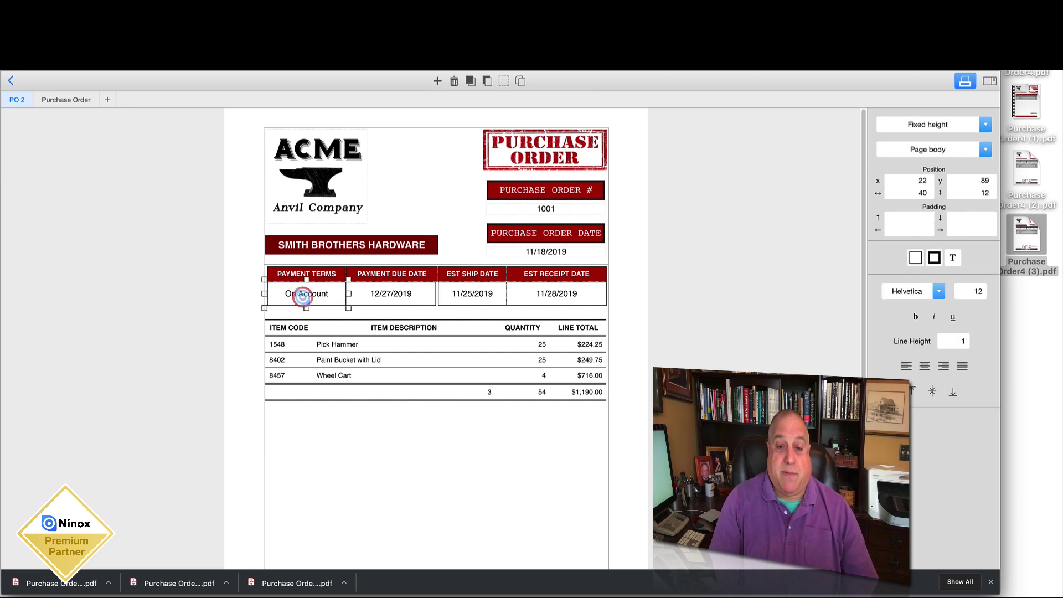
pyautogui.click(378, 297)
pyautogui.keyDown('shift'); pyautogui.click(459, 297); pyautogui.keyUp('shift')
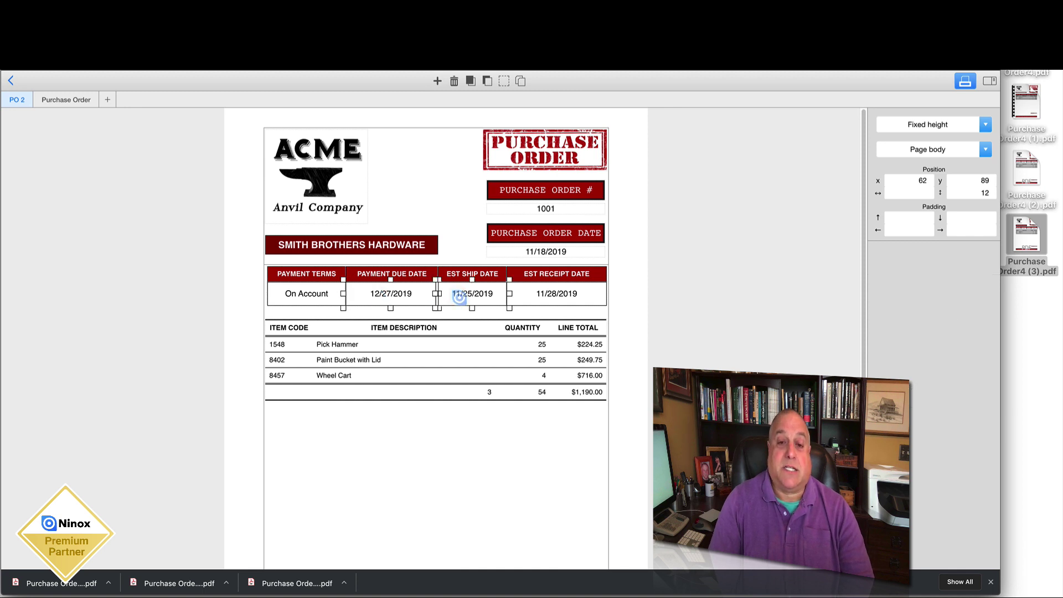
pyautogui.keyDown('shift'); pyautogui.click(532, 299); pyautogui.keyUp('shift')
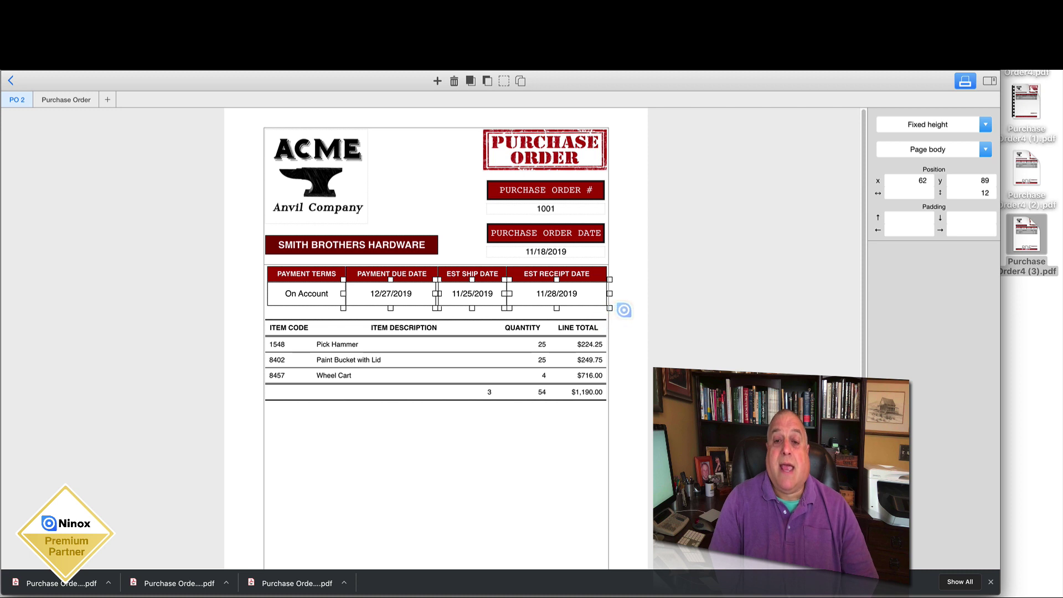
pyautogui.click(624, 310)
pyautogui.moveTo(618, 264); pyautogui.dragTo(255, 277)
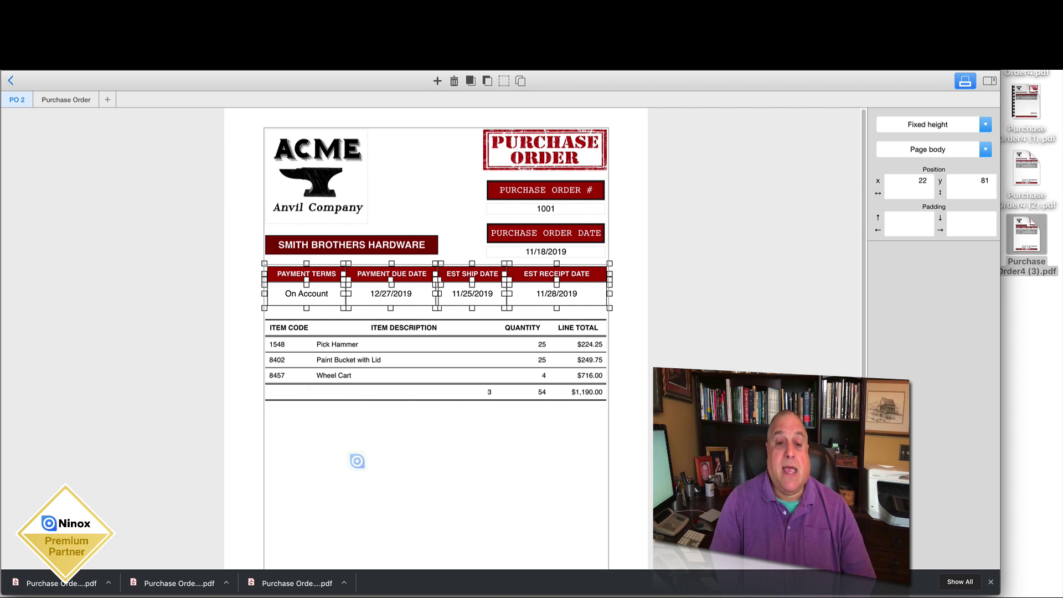
pyautogui.click(357, 461)
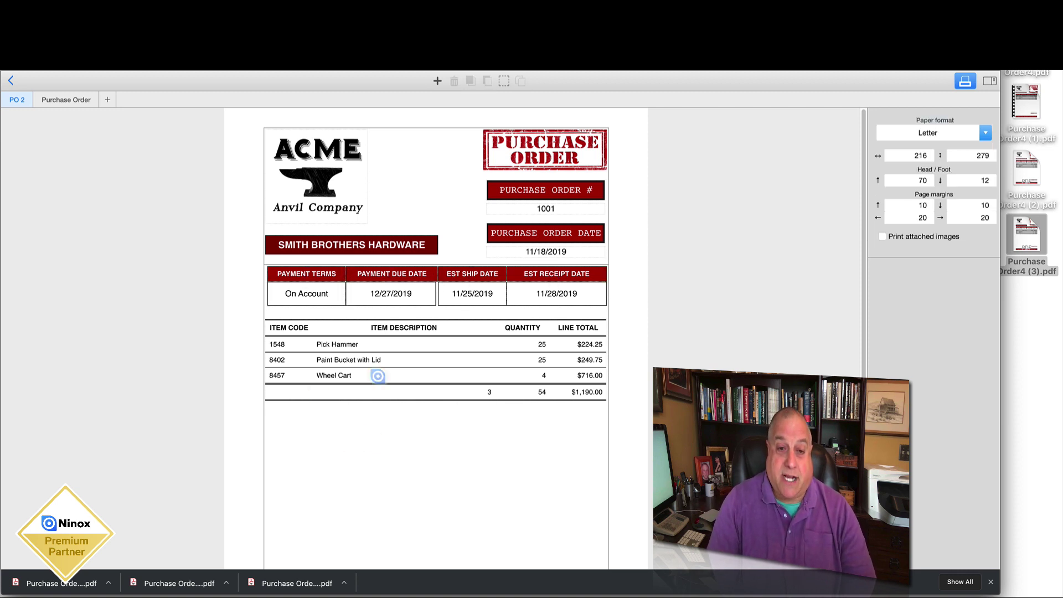
# Step: Multi-select the payment due, ship, receipt and PO date values with the PO number, and nudge them up and back down together
pyautogui.click(376, 297)
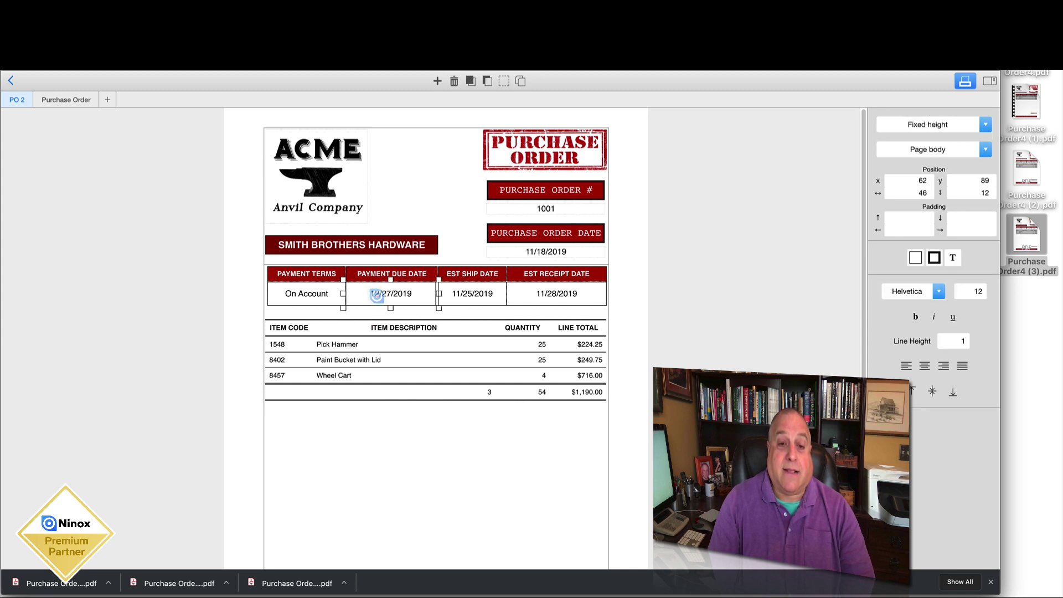
pyautogui.keyDown('shift'); pyautogui.click(457, 298); pyautogui.keyUp('shift')
pyautogui.keyDown('shift'); pyautogui.click(533, 293); pyautogui.keyUp('shift')
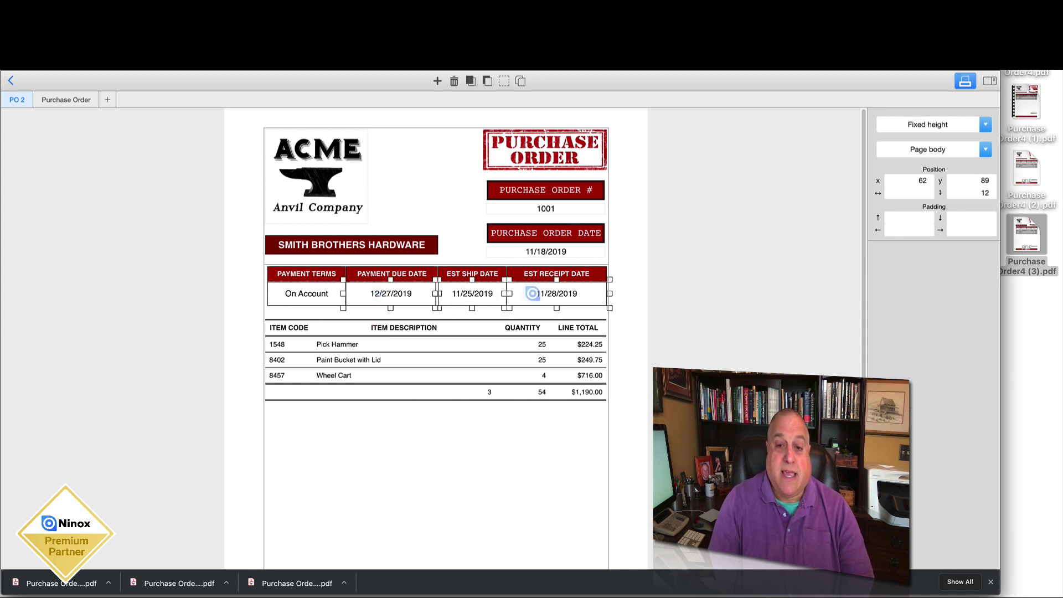
pyautogui.keyDown('shift'); pyautogui.click(534, 250); pyautogui.keyUp('shift')
pyautogui.keyDown('shift'); pyautogui.click(535, 206); pyautogui.keyUp('shift')
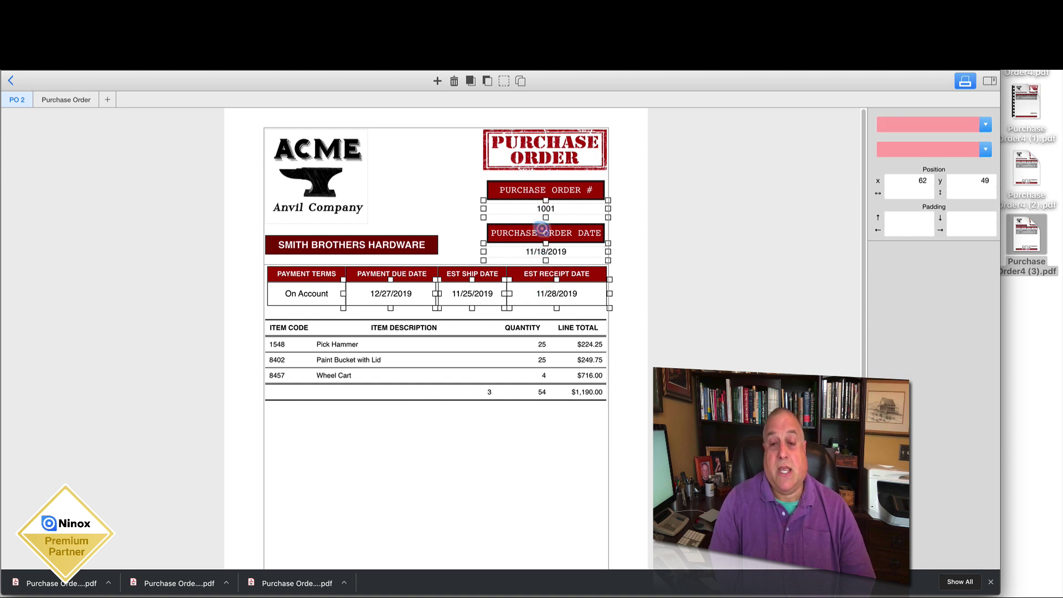
pyautogui.moveTo(521, 209)
pyautogui.mouseDown()
pyautogui.moveTo(485, 263)
pyautogui.moveTo(501, 210)
pyautogui.moveTo(541, 224)
pyautogui.moveTo(533, 206)
pyautogui.mouseUp()
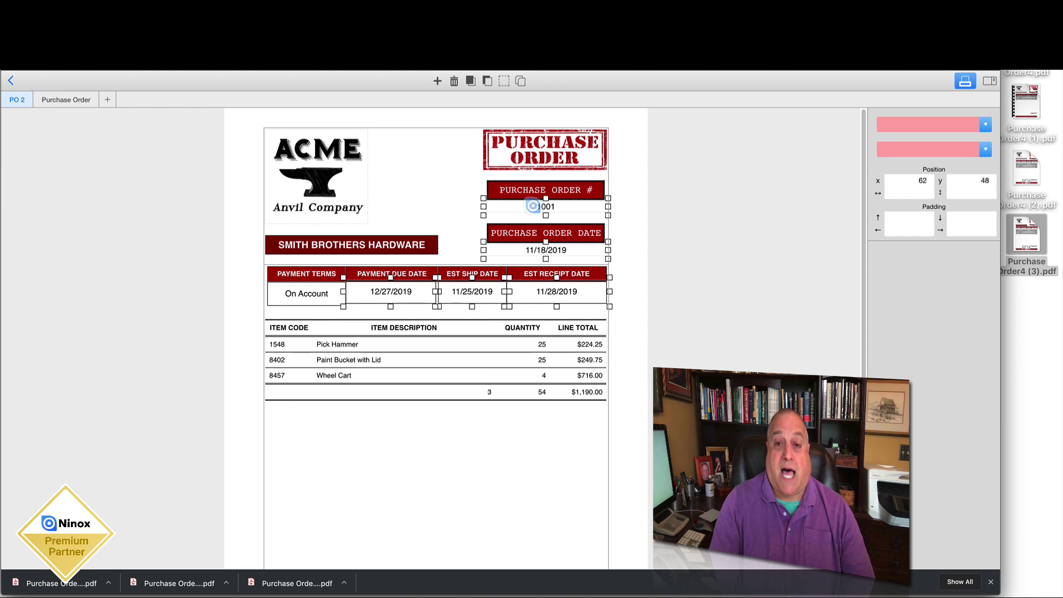
pyautogui.press('Down')
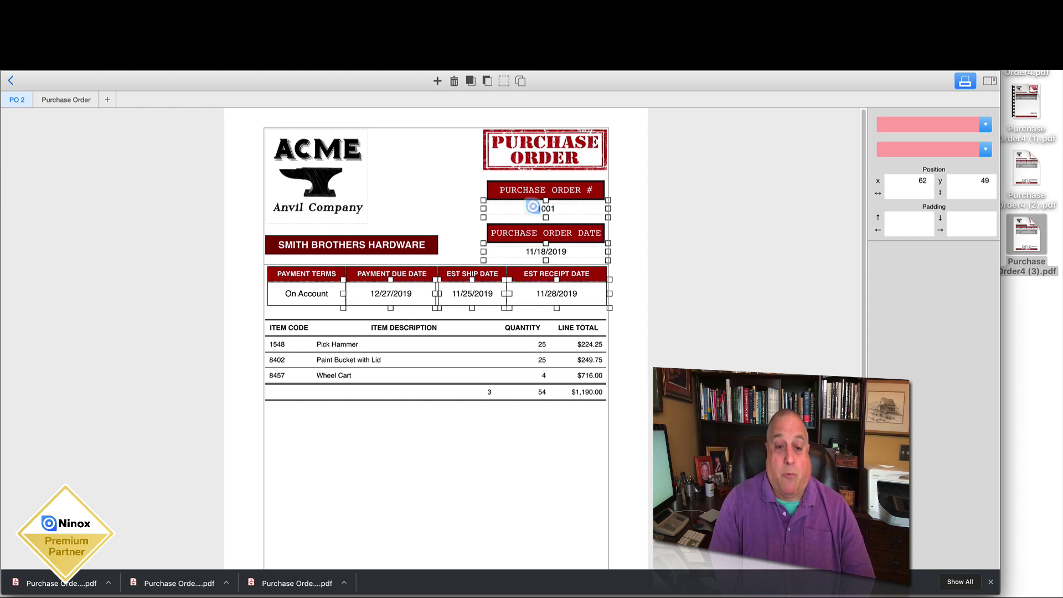
# Step: Delete the PO number value, add the PO NUMBER field again and move it into the page head at x 84, y 35
pyautogui.click(474, 482)
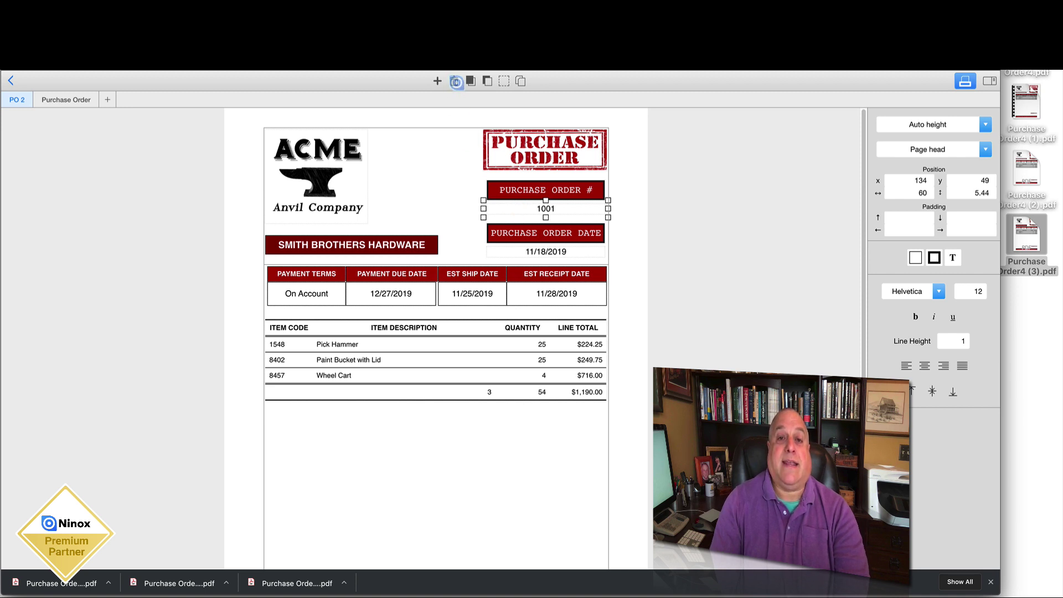
pyautogui.click(457, 82)
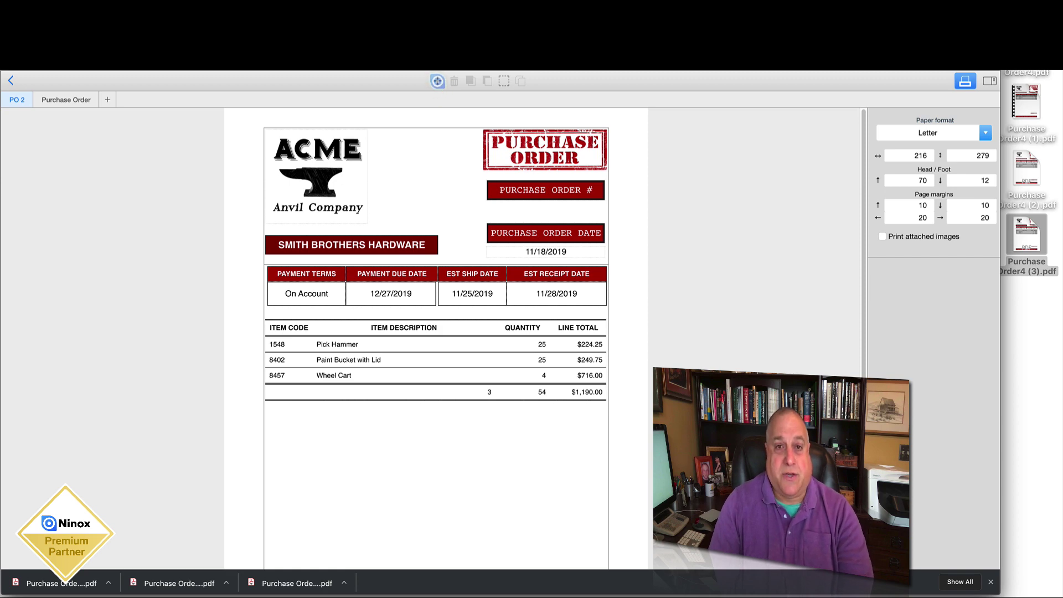
pyautogui.click(438, 81)
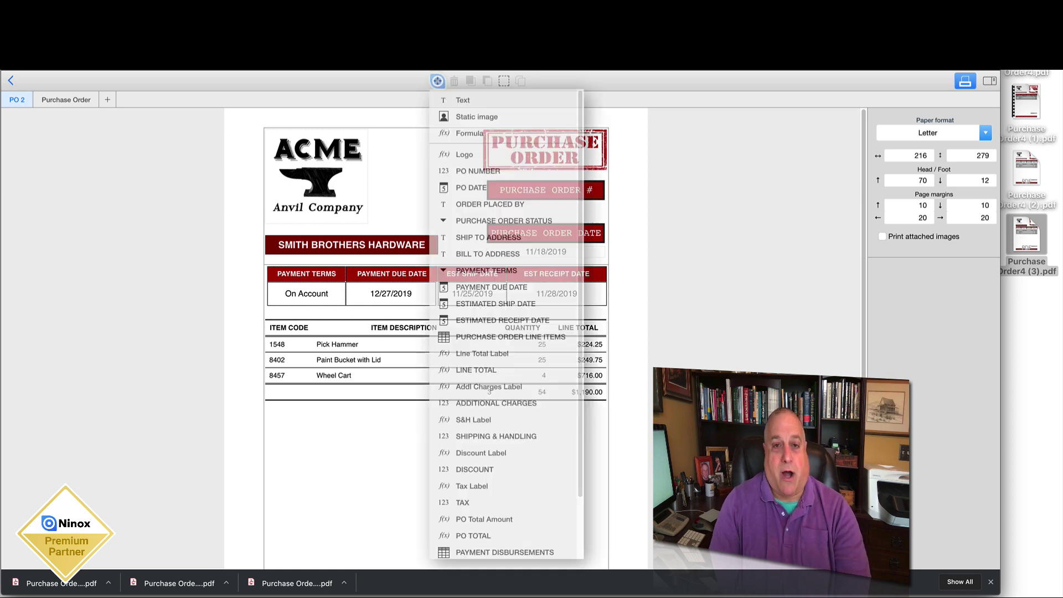
pyautogui.click(454, 170)
pyautogui.moveTo(460, 288); pyautogui.dragTo(471, 196)
# Step: Center the PO number horizontally and vertically, set its font size to 12 and switch it to Auto height
pyautogui.click(925, 366)
pyautogui.click(933, 390)
pyautogui.click(969, 297)
pyautogui.write('12')
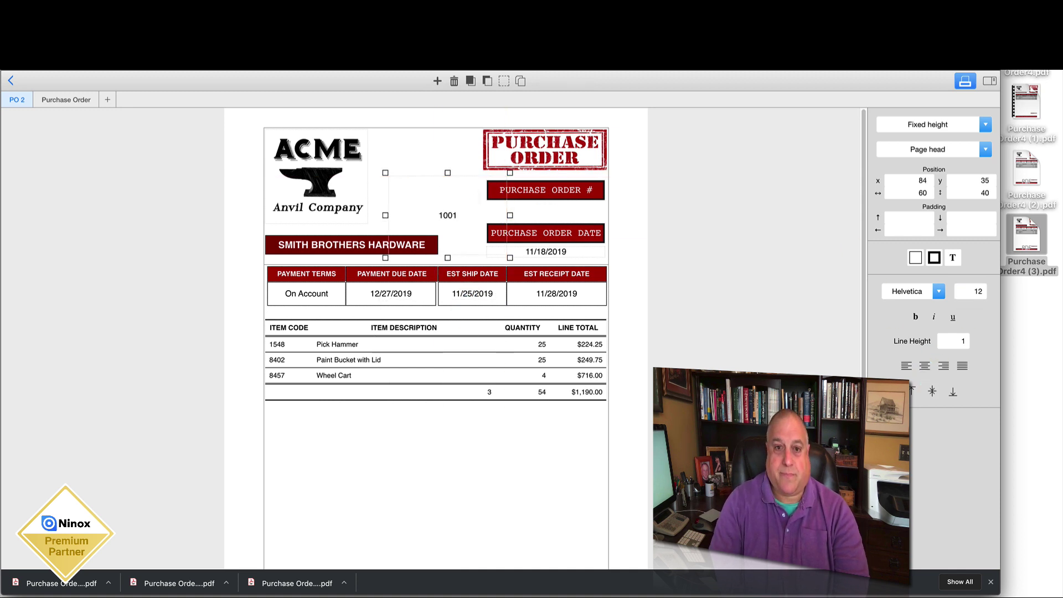
pyautogui.click(934, 125)
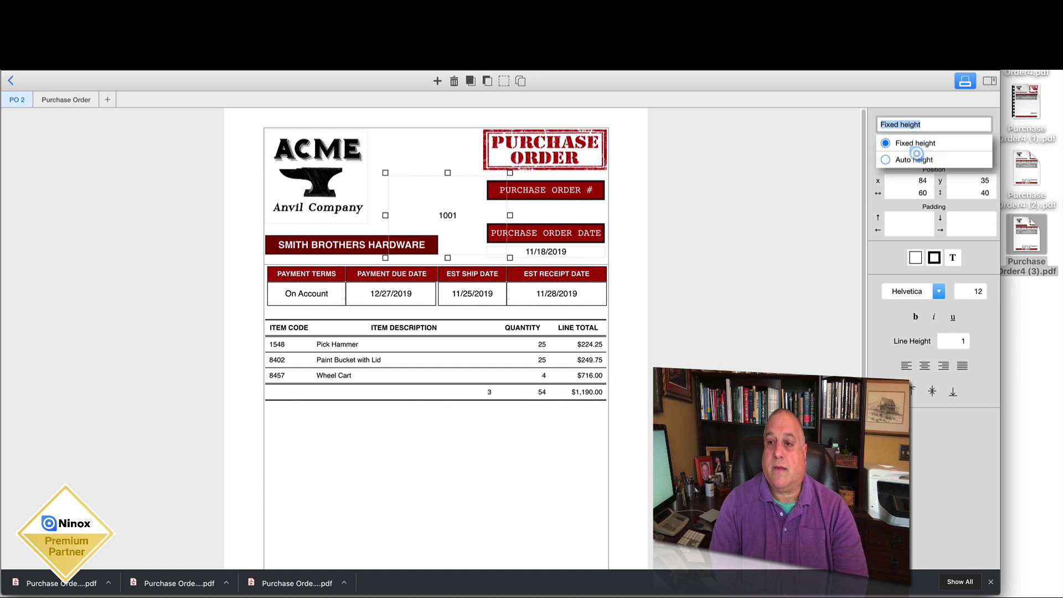
pyautogui.click(921, 159)
# Step: Place the PO number value directly below the PURCHASE ORDER # label at x 134, y 47
pyautogui.moveTo(405, 177); pyautogui.dragTo(502, 204)
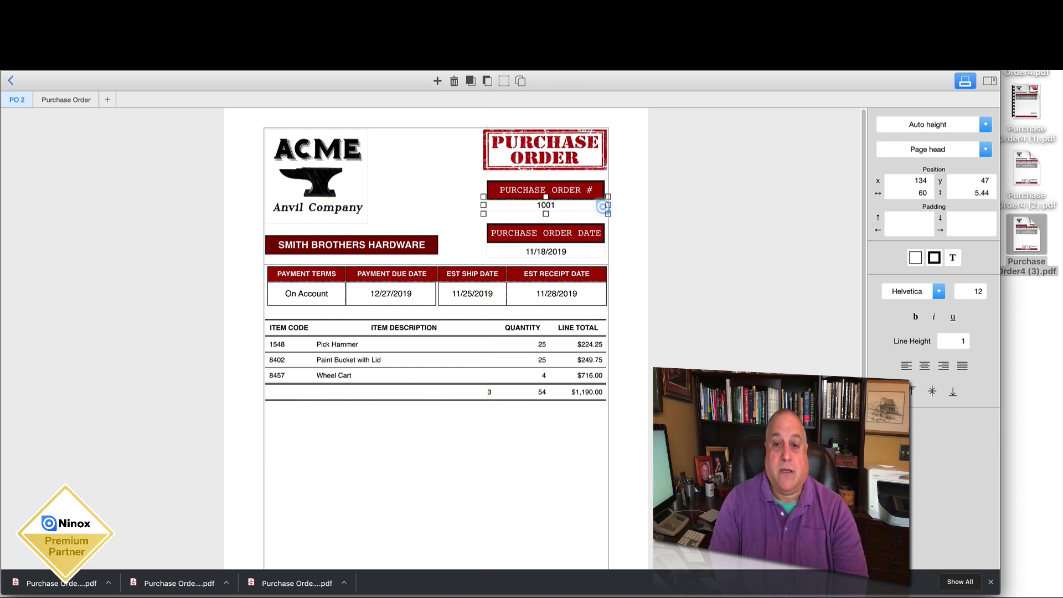
pyautogui.moveTo(608, 206); pyautogui.dragTo(608, 205)
pyautogui.click(625, 213)
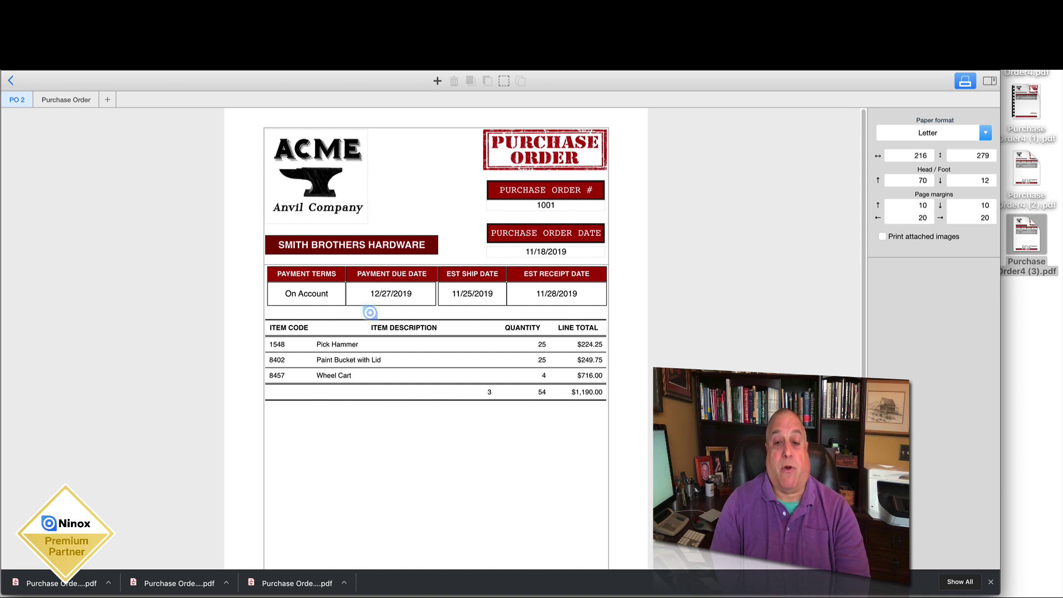
# Step: Delete the four values under the payment and date headings and leave the layout without saving the changes
pyautogui.moveTo(235, 291); pyautogui.dragTo(618, 312)
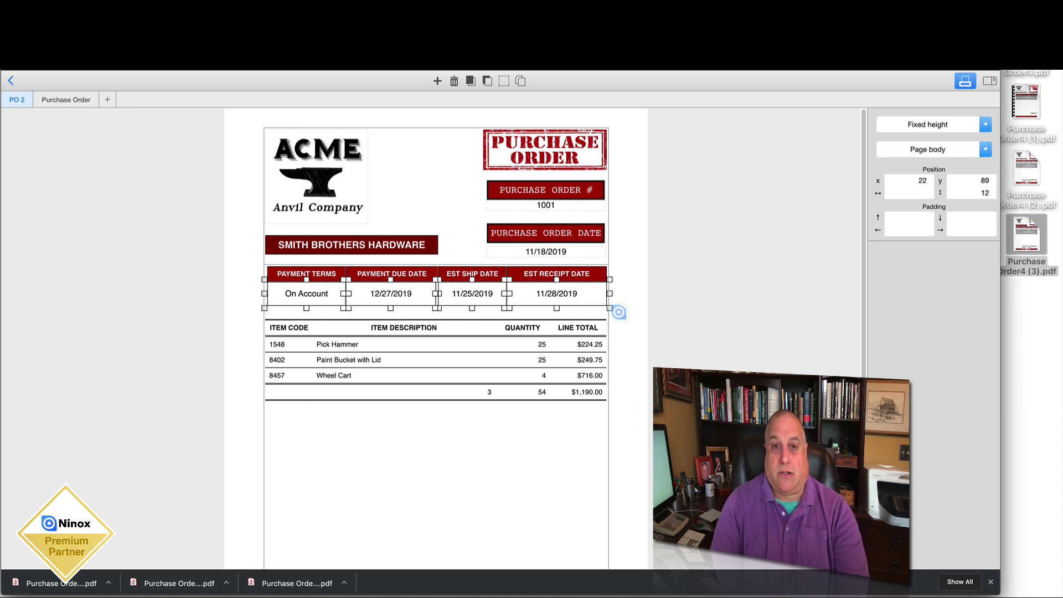
pyautogui.click(457, 82)
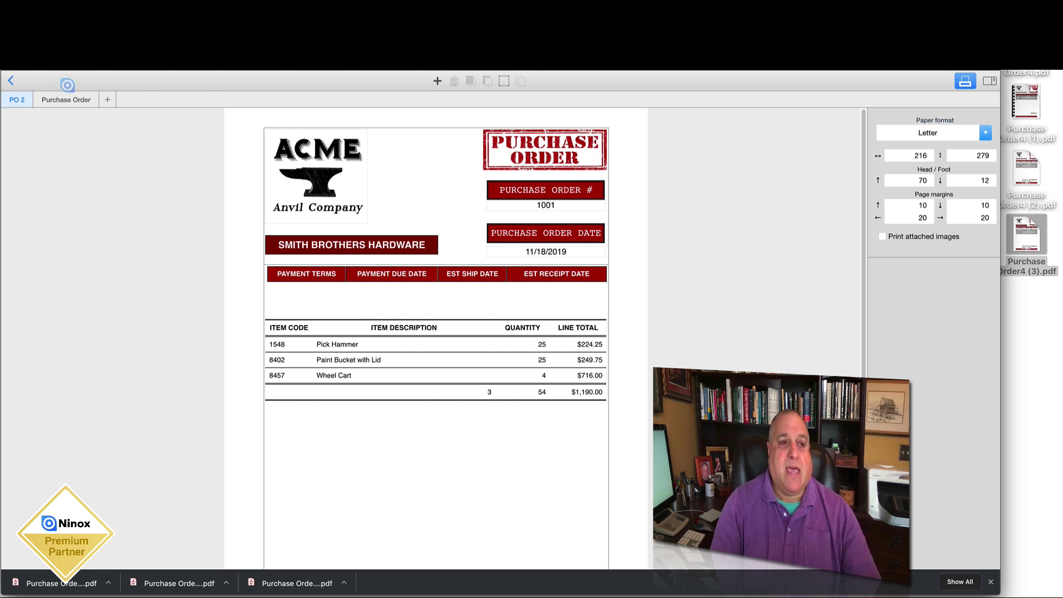
pyautogui.click(8, 81)
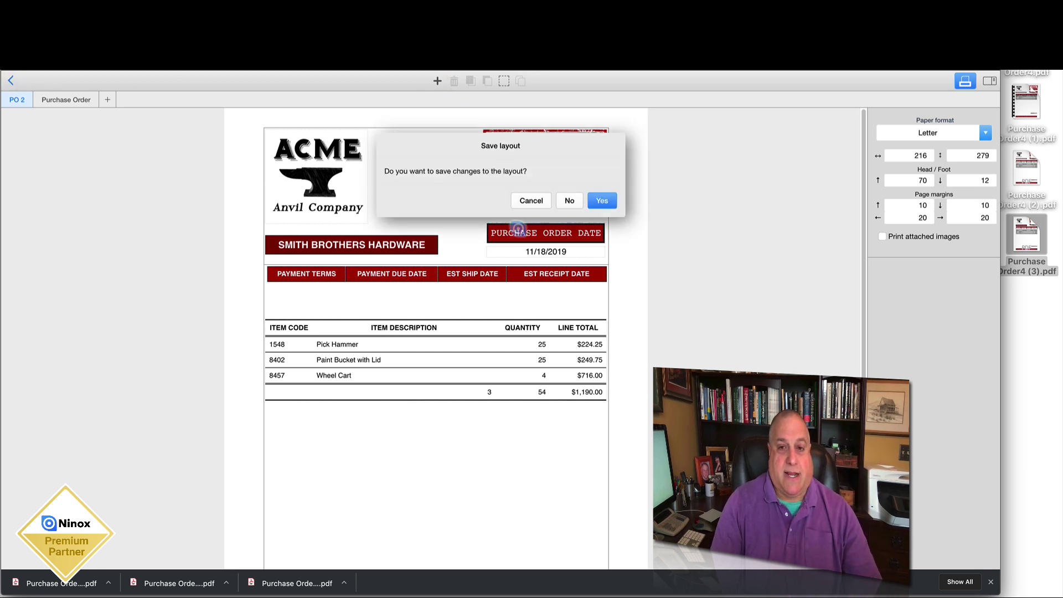
pyautogui.click(570, 200)
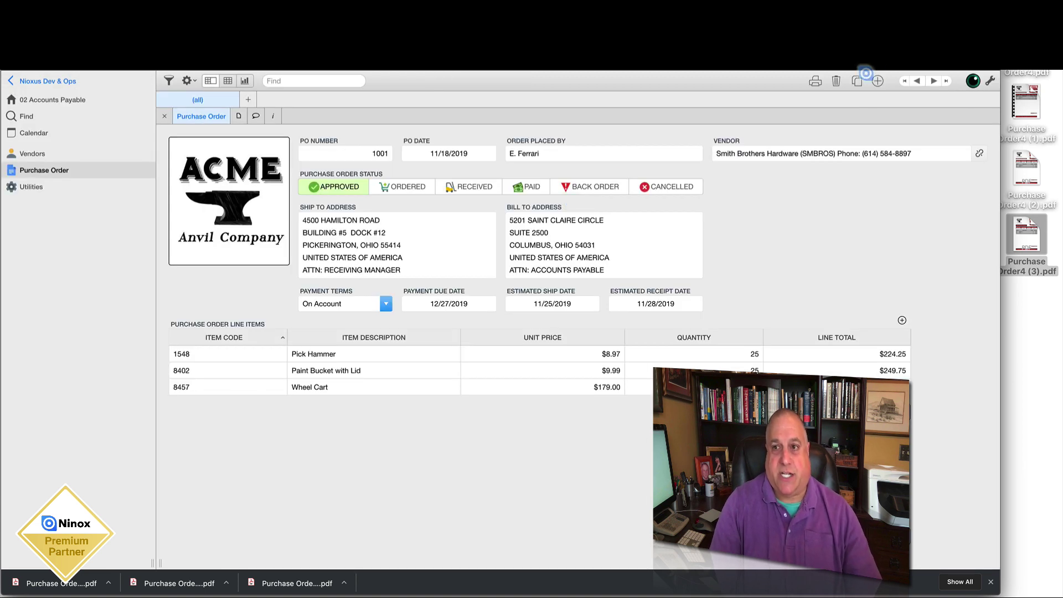
# Step: Try to export the purchase order's PO 2 print layout as a PDF document to the Desktop
pyautogui.click(814, 81)
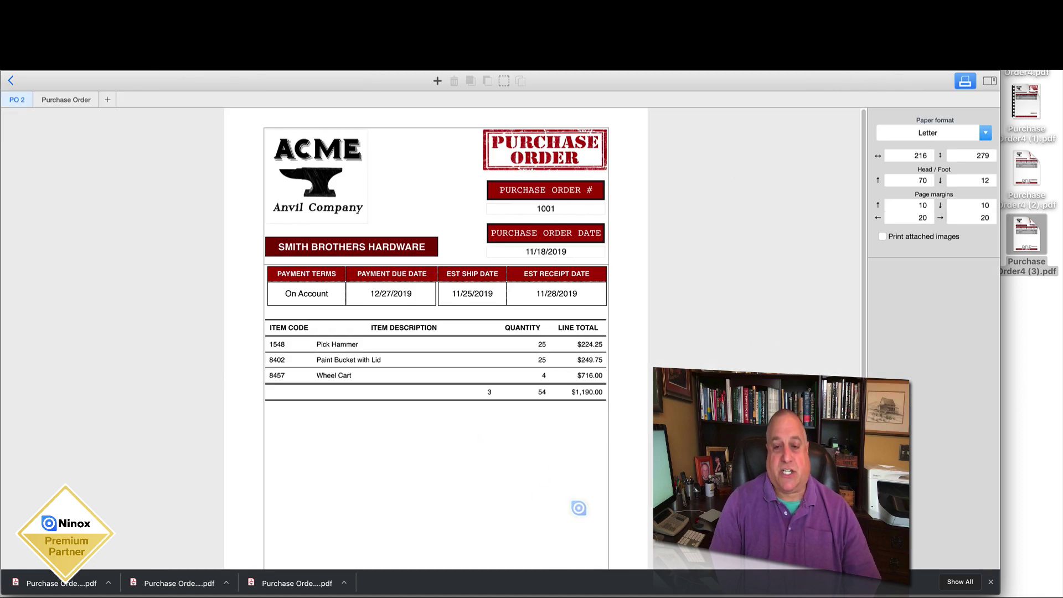
pyautogui.click(11, 81)
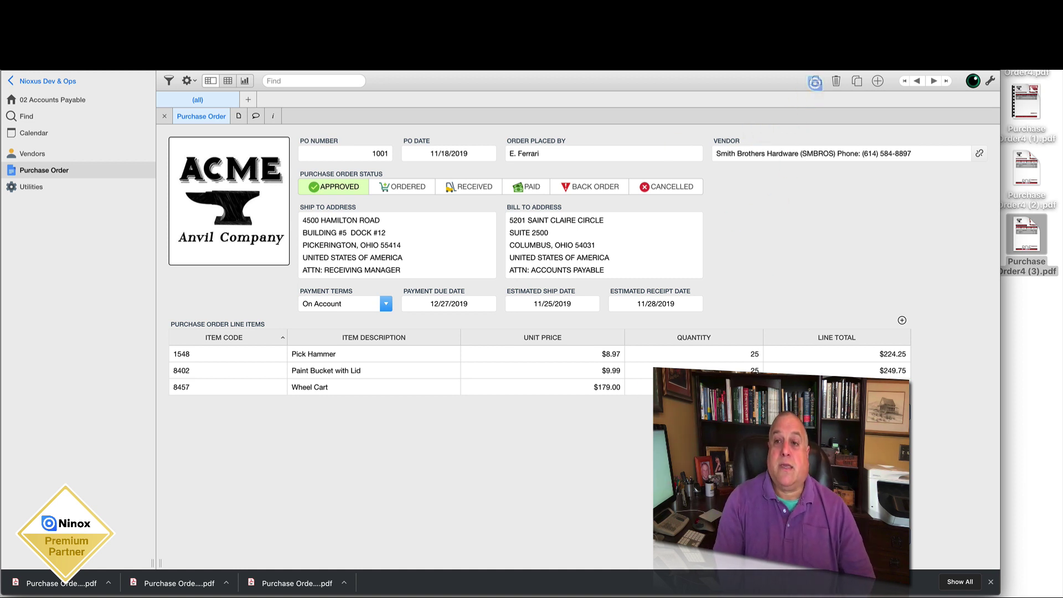
pyautogui.click(815, 81)
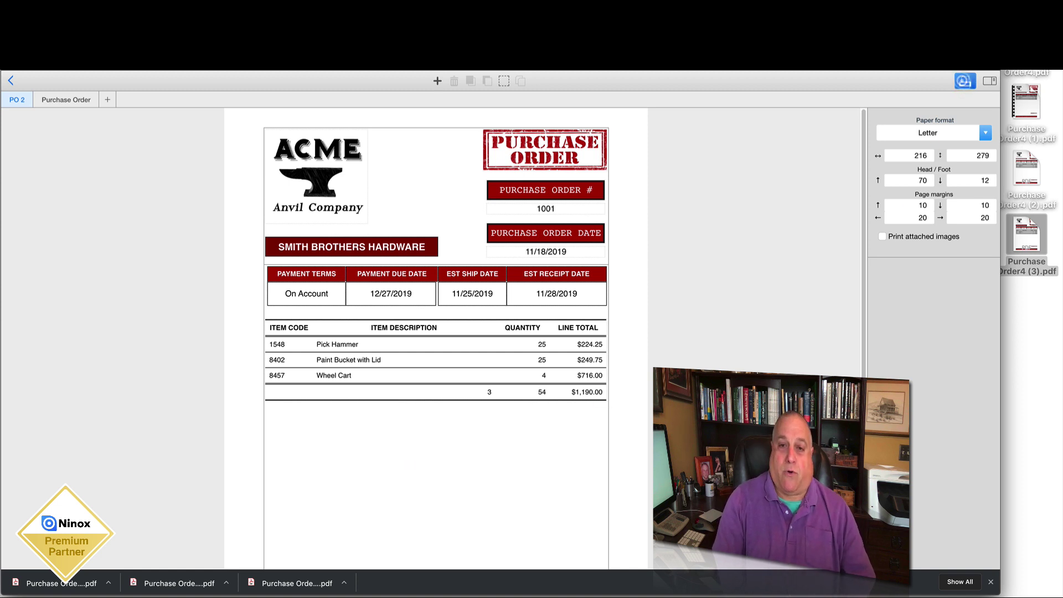
pyautogui.click(964, 80)
pyautogui.click(953, 104)
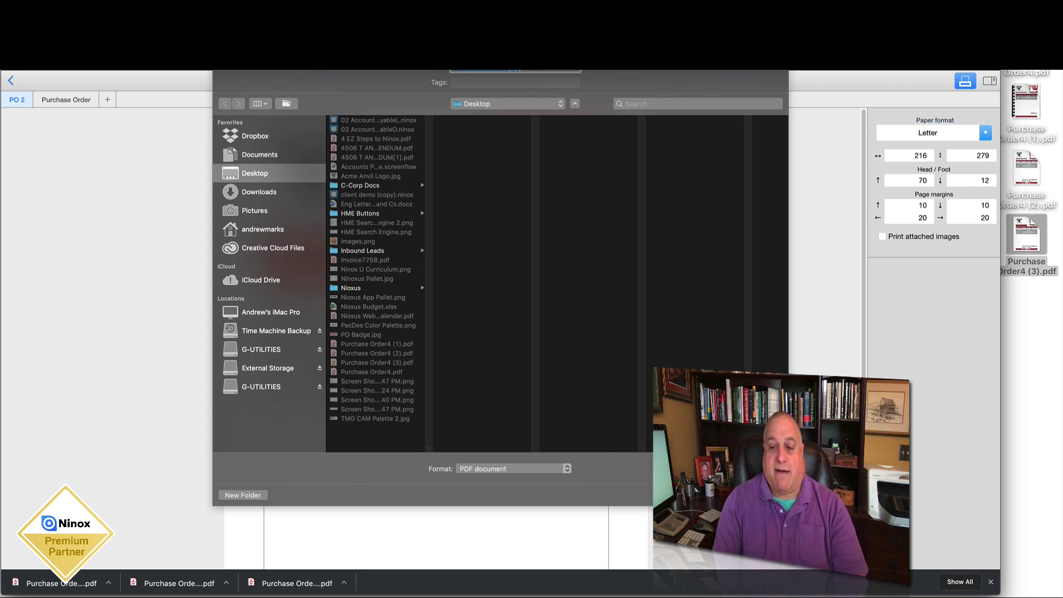
pyautogui.press('Return')
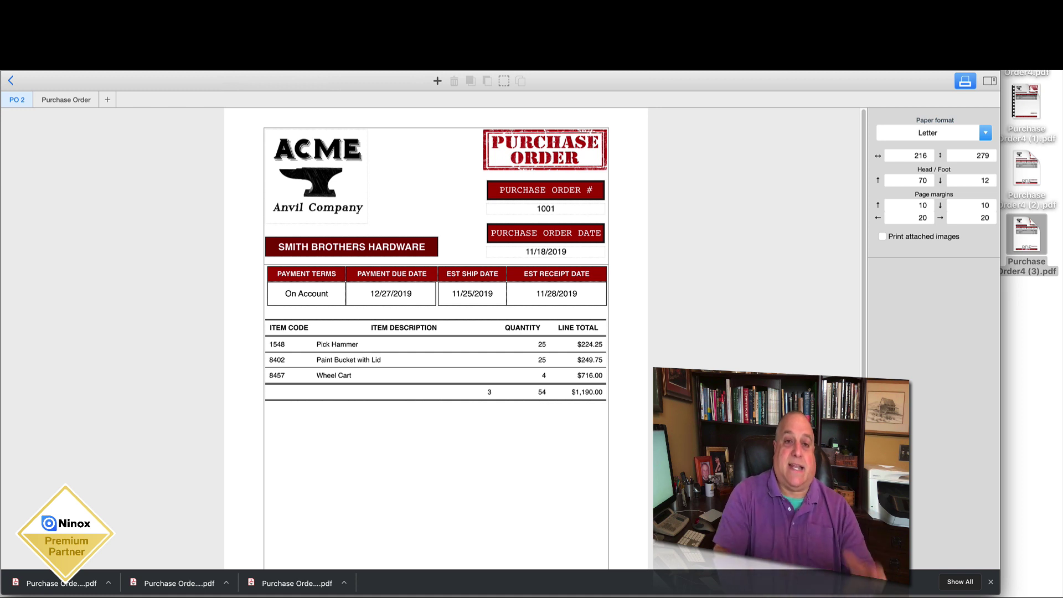
# Step: Review Purchase Order4 (2).pdf and the Purchase Order print layout, and return to the purchase order record
pyautogui.doubleClick(1031, 168)
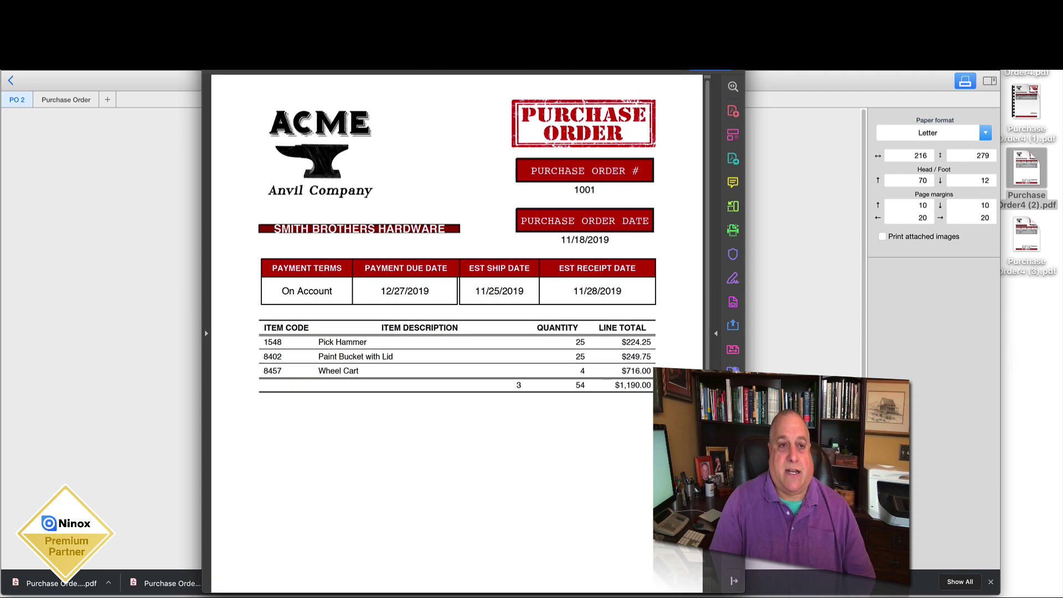
pyautogui.press('Escape')
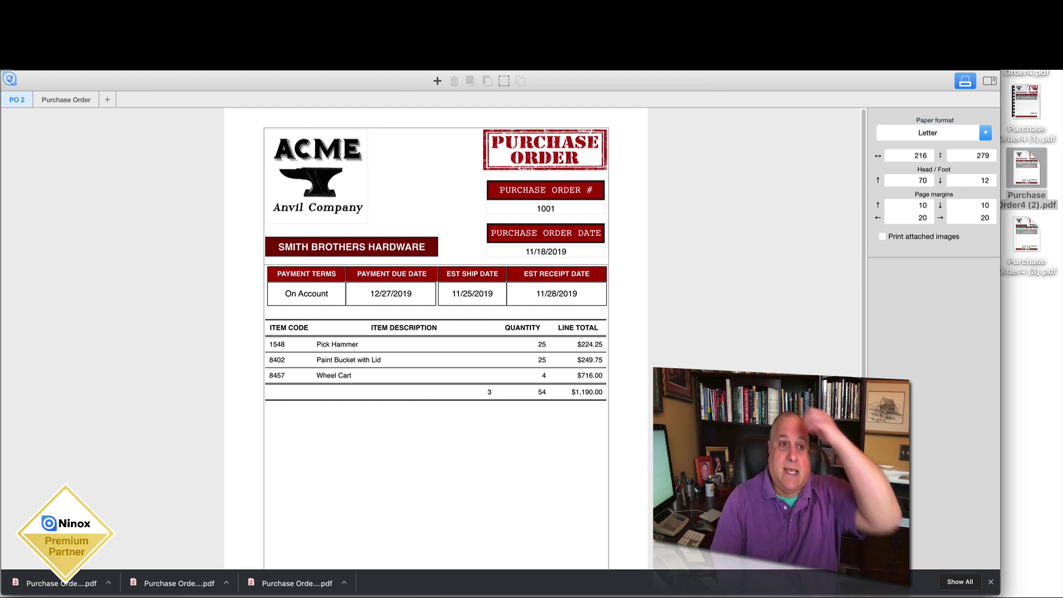
pyautogui.click(59, 99)
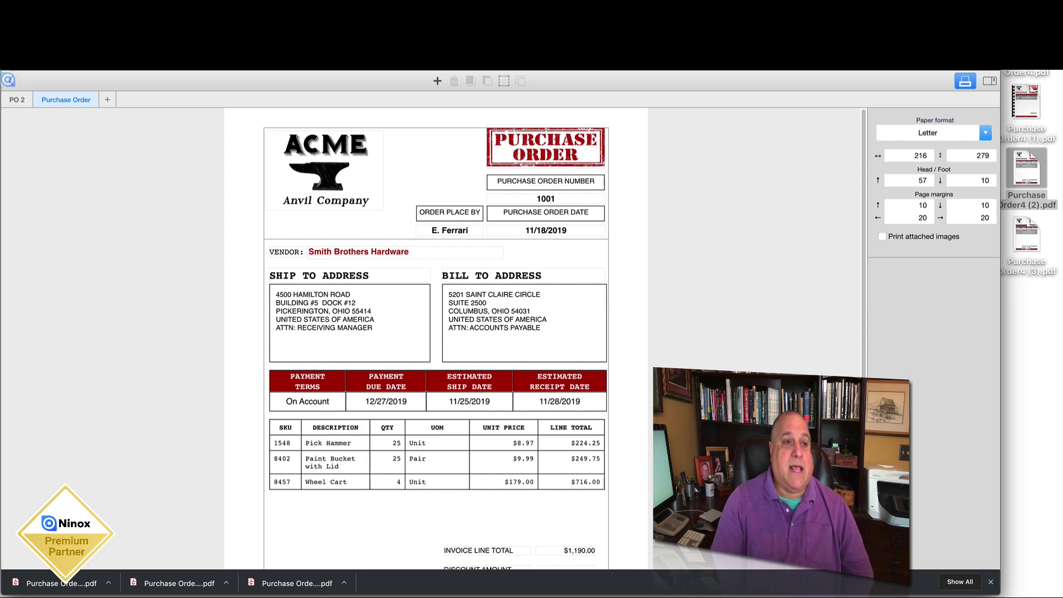
pyautogui.click(8, 80)
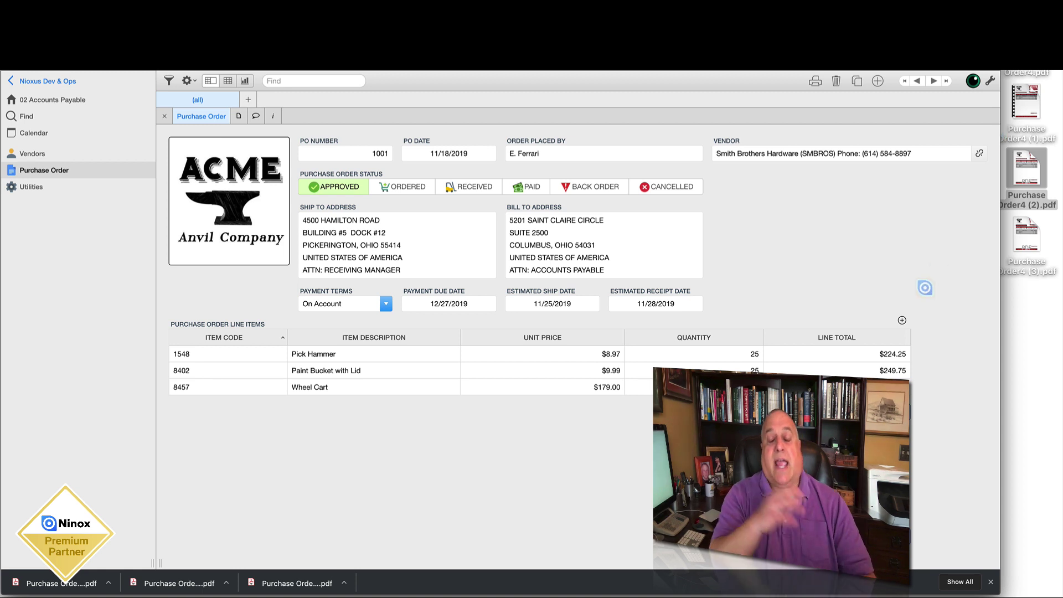
# Step: Export the purchase order as a PDF to the Desktop from the record's ACME logo and view the whole page at a reduced zoom
pyautogui.click(238, 207)
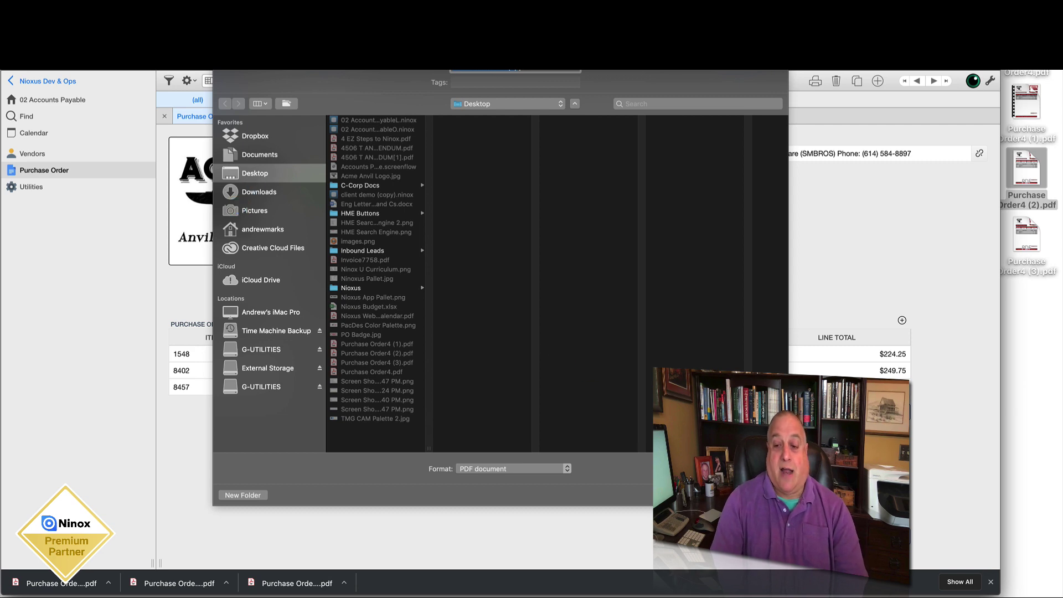
pyautogui.press('Return')
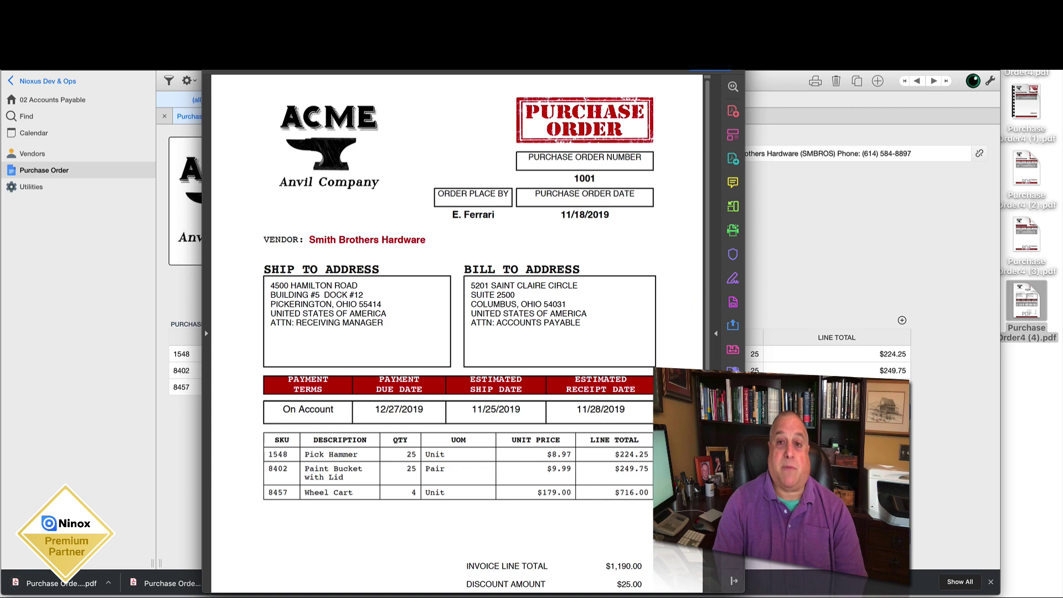
pyautogui.click(590, 61)
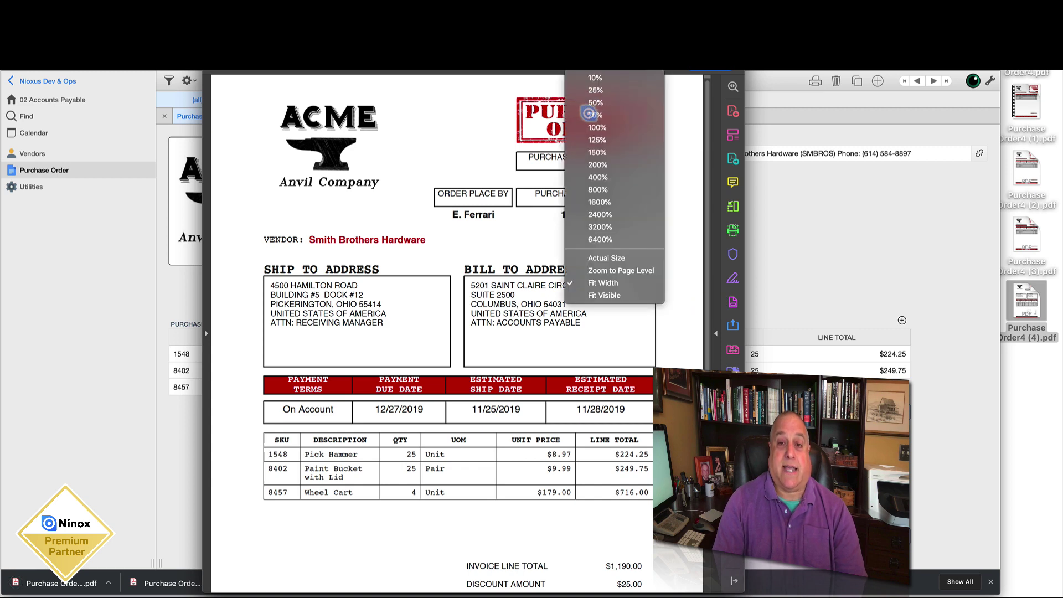
pyautogui.click(589, 114)
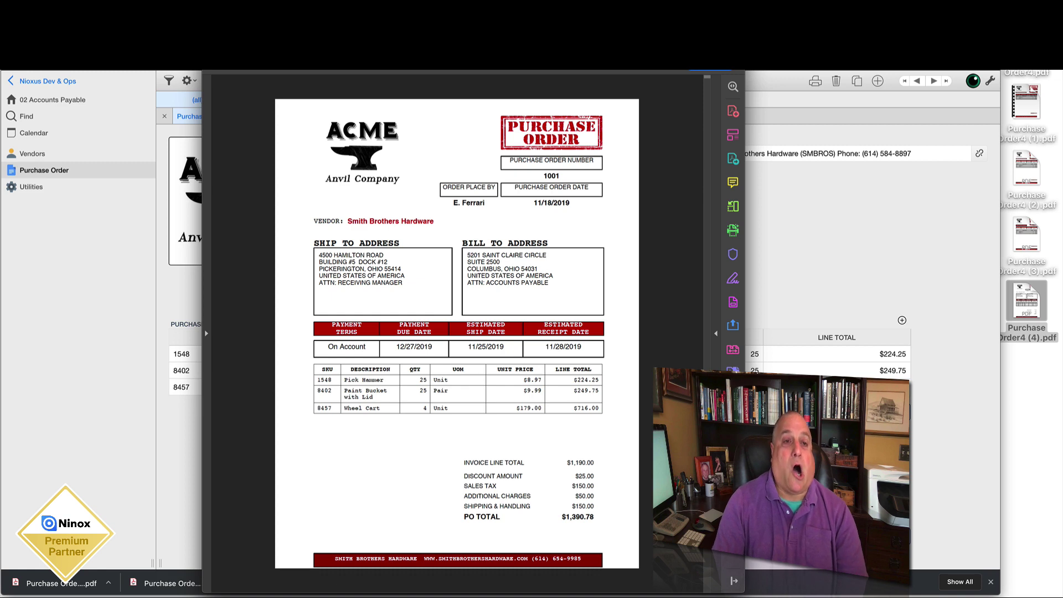
pyautogui.press('Escape')
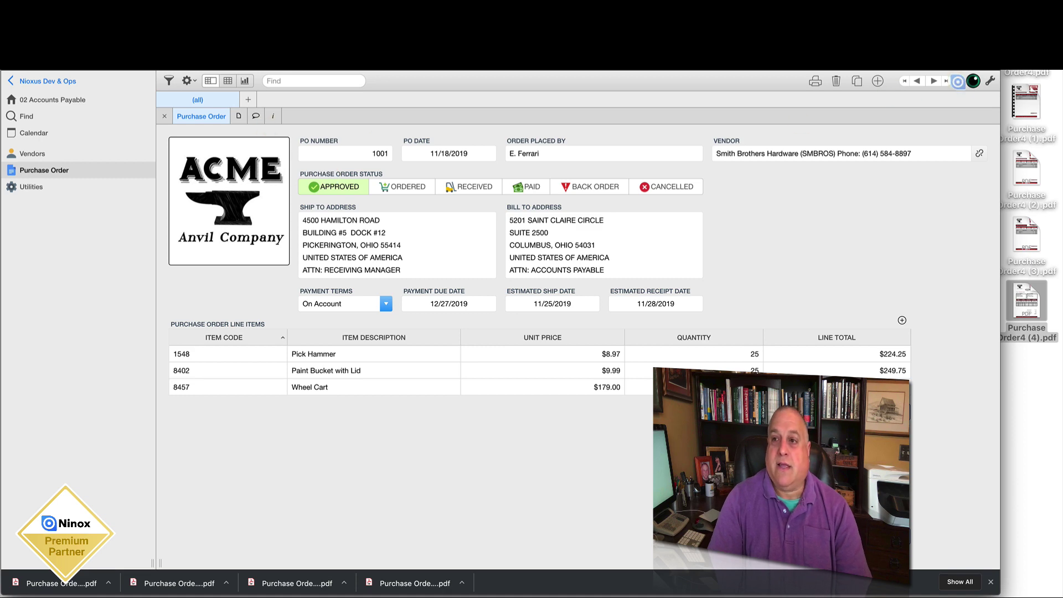
# Step: Enter edit mode on the Purchase Order form and inspect the settings of the Logo formula field
pyautogui.click(990, 81)
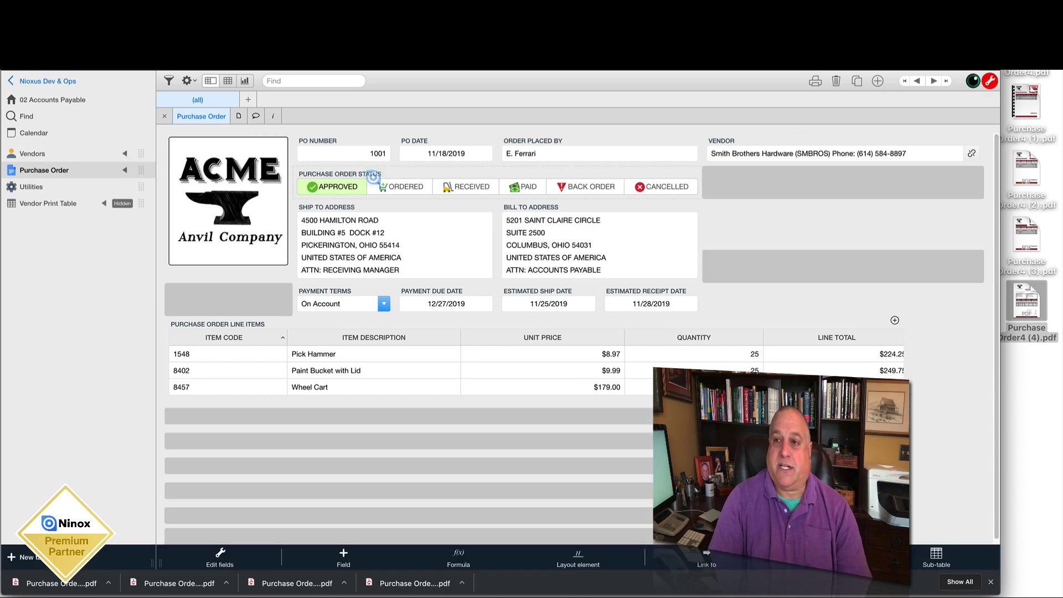
pyautogui.click(258, 134)
pyautogui.click(228, 200)
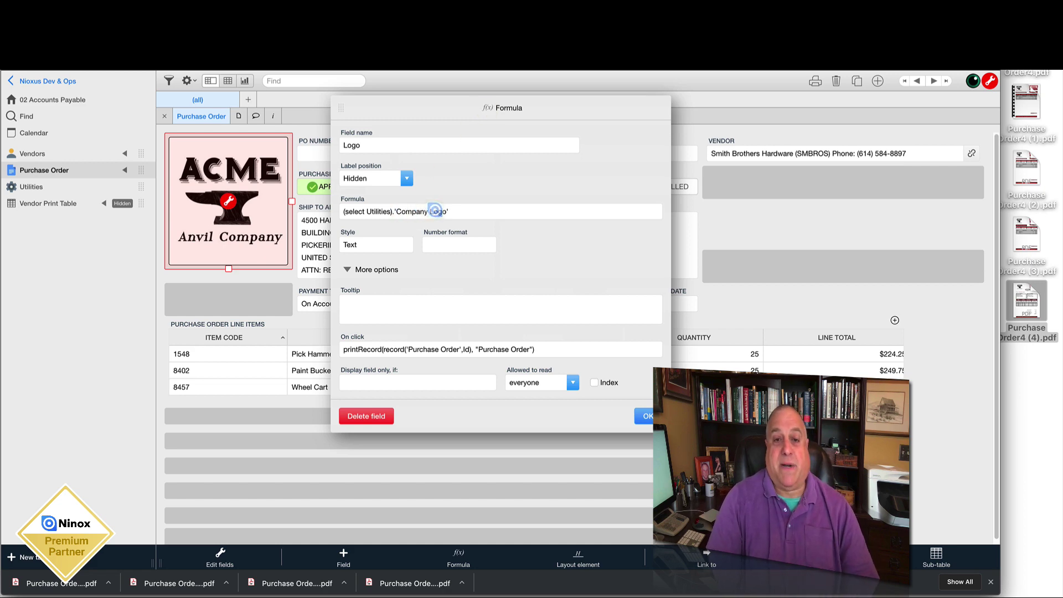
pyautogui.click(89, 244)
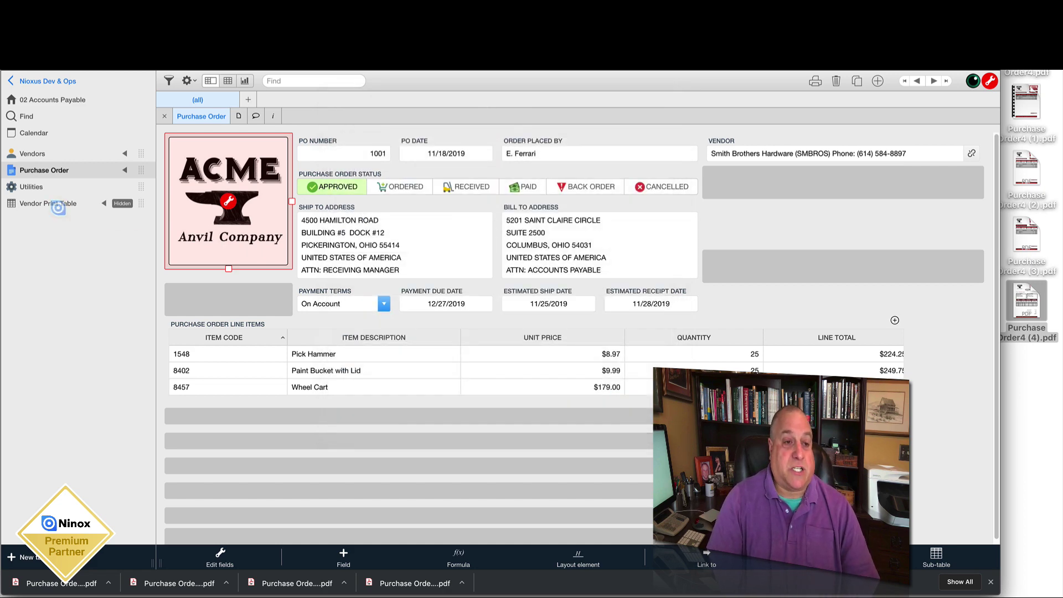
# Step: Inspect the settings of the Company Logo image field in the Utilities table
pyautogui.click(33, 188)
pyautogui.click(208, 162)
pyautogui.click(229, 219)
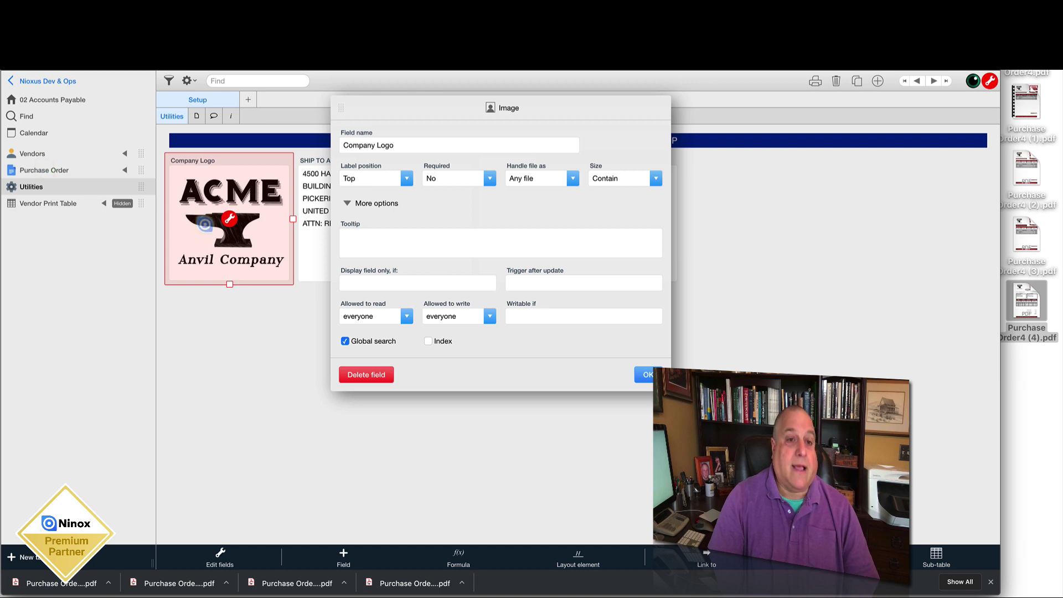
pyautogui.click(239, 342)
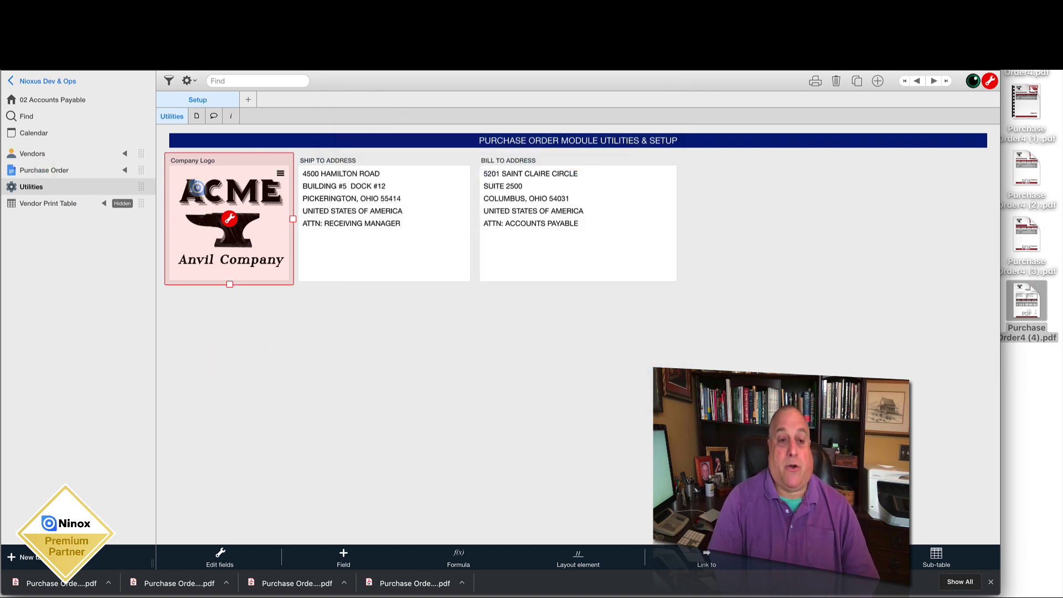
pyautogui.click(225, 330)
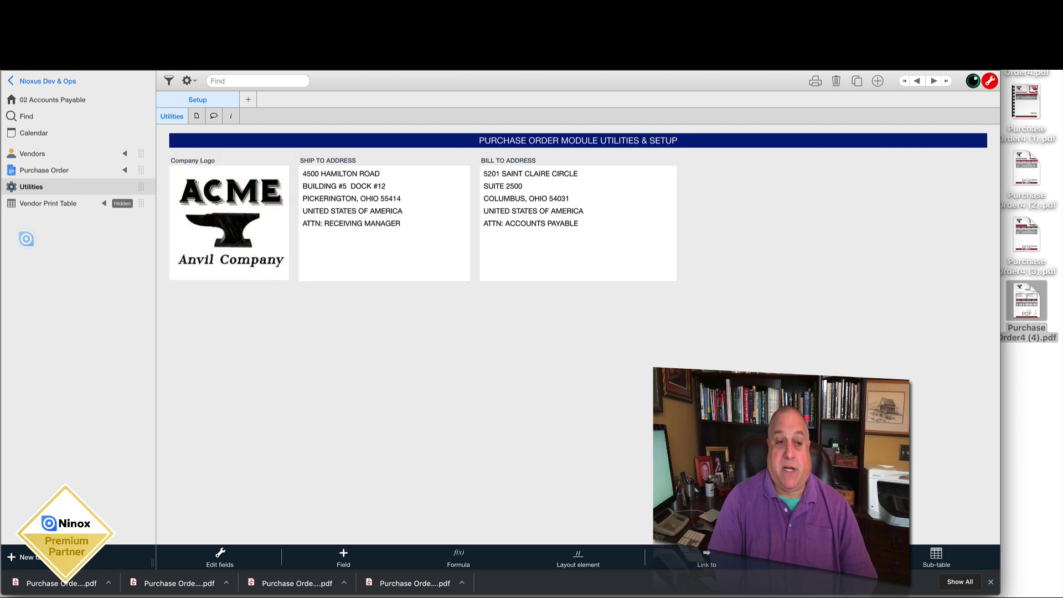
# Step: Examine the table and field references in the Purchase Order table's Logo formula, leaving the formula as it is
pyautogui.click(22, 169)
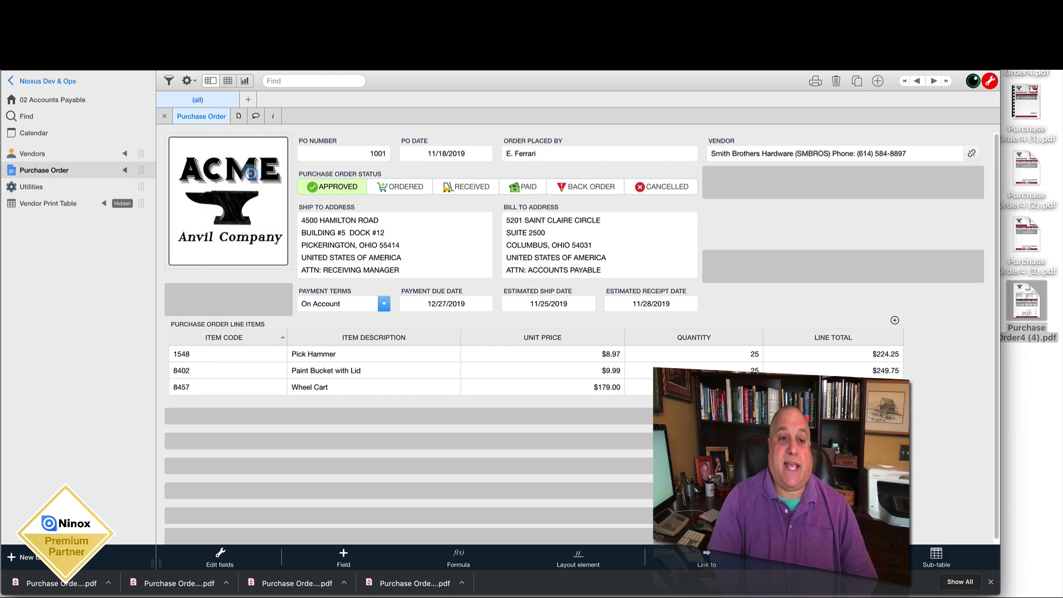
pyautogui.click(247, 133)
pyautogui.click(228, 201)
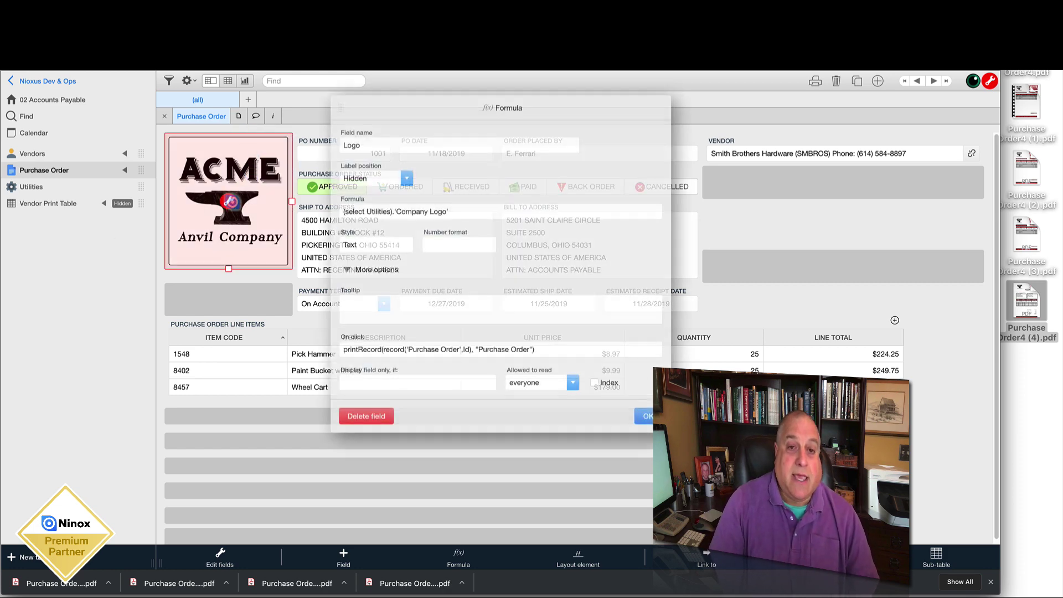
pyautogui.click(369, 210)
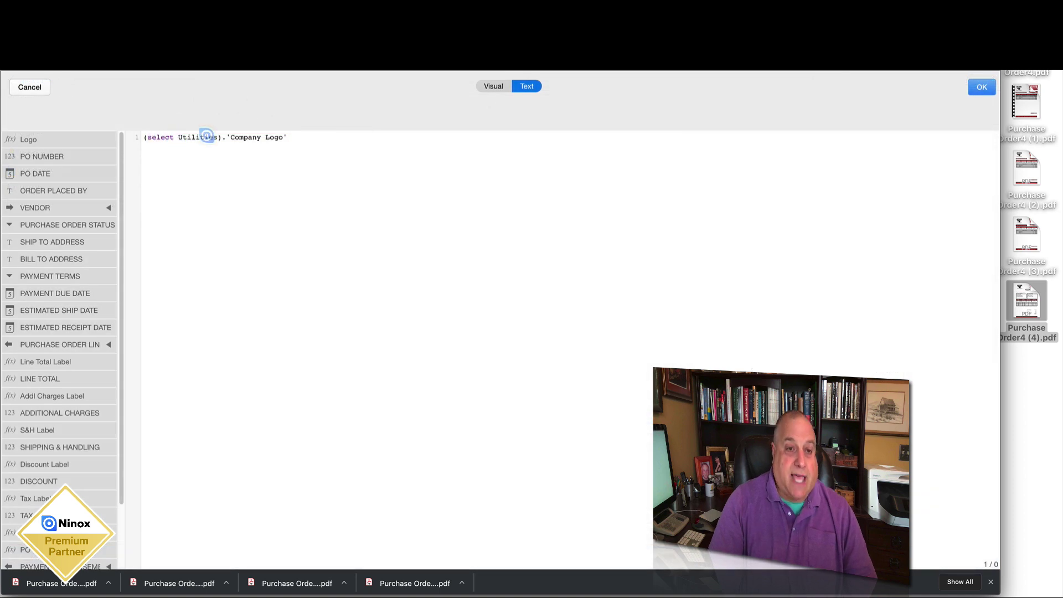
pyautogui.moveTo(229, 137); pyautogui.dragTo(262, 138)
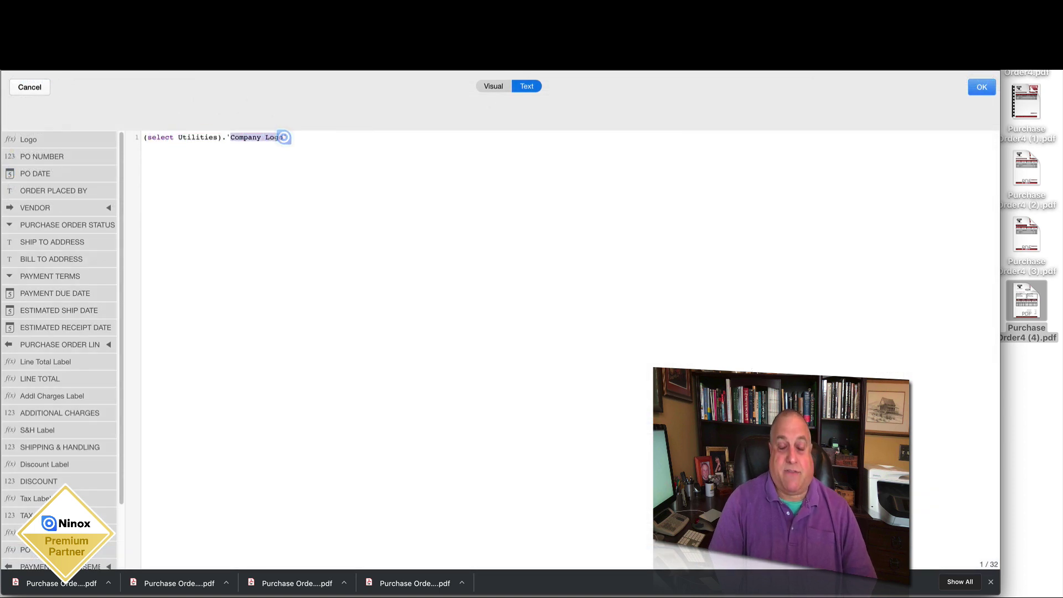
pyautogui.moveTo(178, 137); pyautogui.dragTo(218, 137)
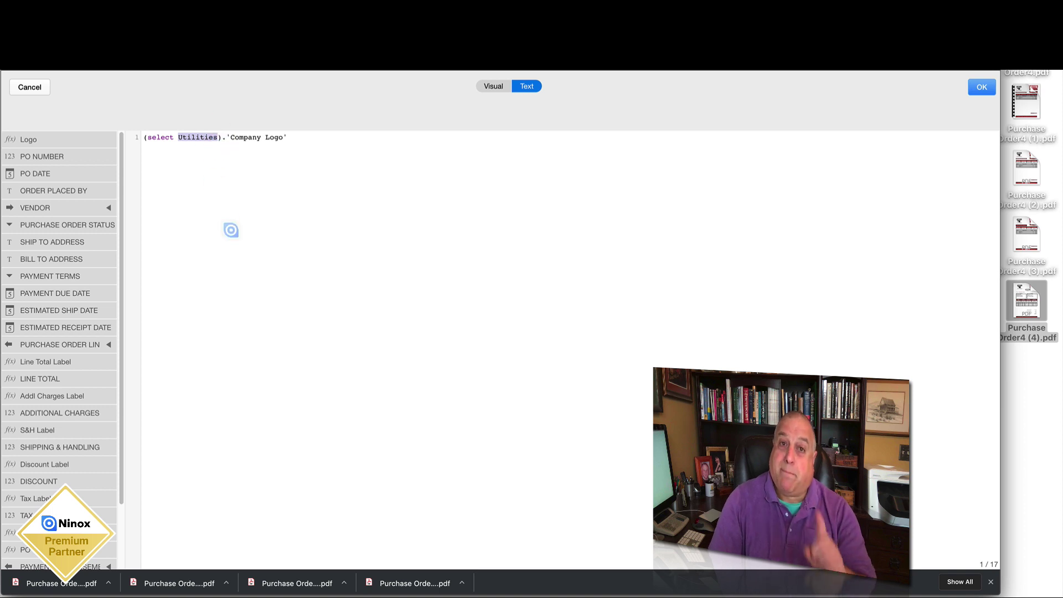
pyautogui.click(30, 87)
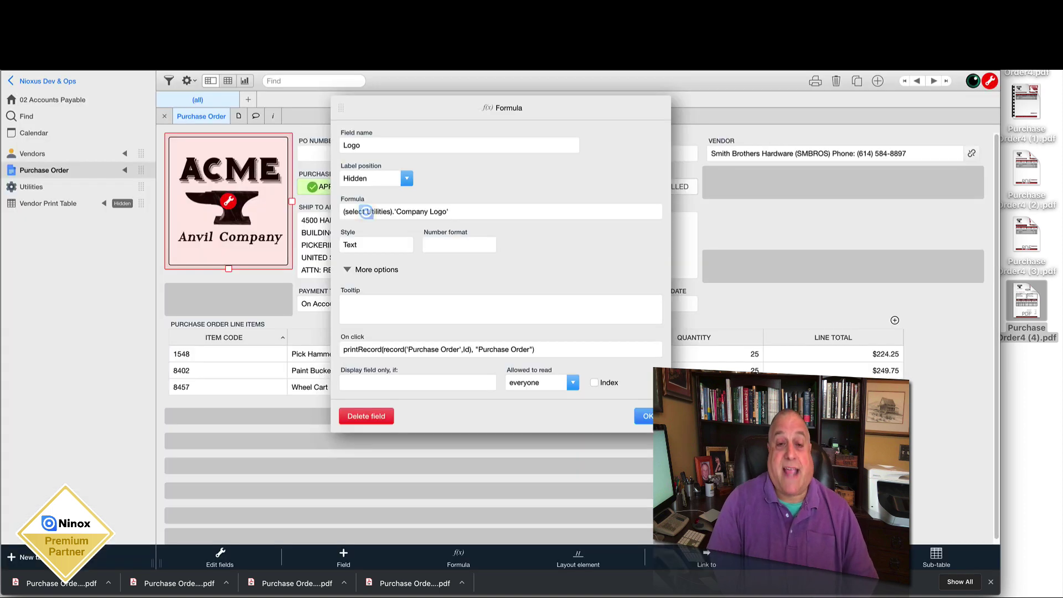
pyautogui.click(642, 417)
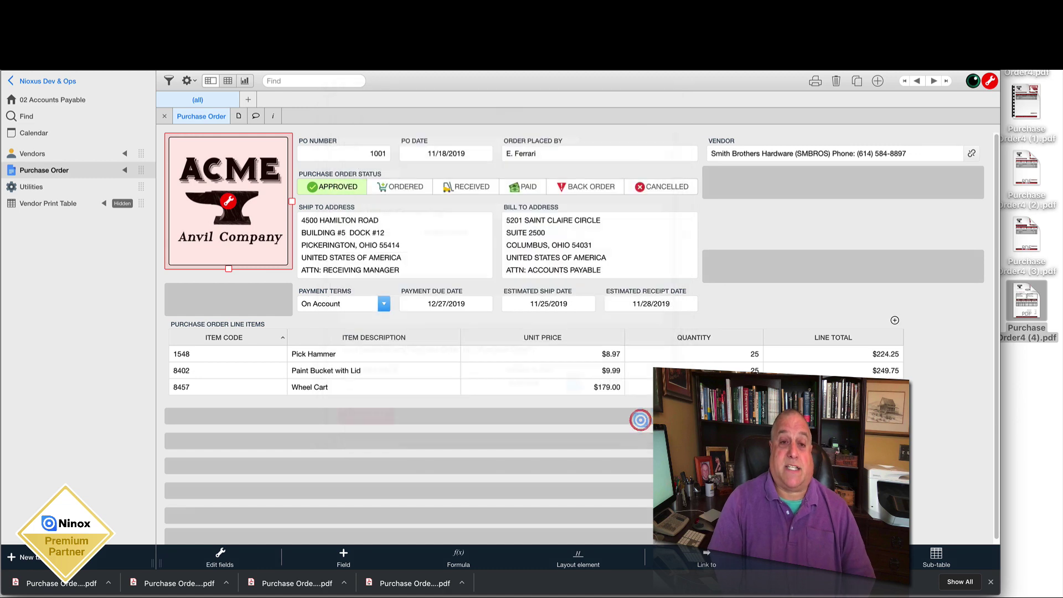
pyautogui.click(194, 275)
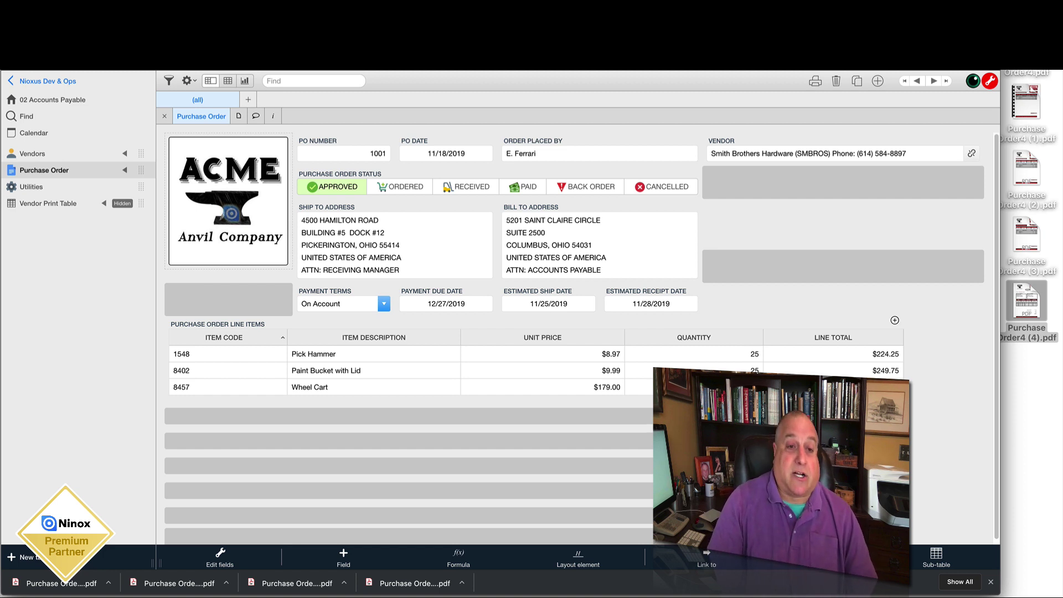
# Step: Open the Logo field's on-click script and examine the table and Id arguments of its record function
pyautogui.click(275, 132)
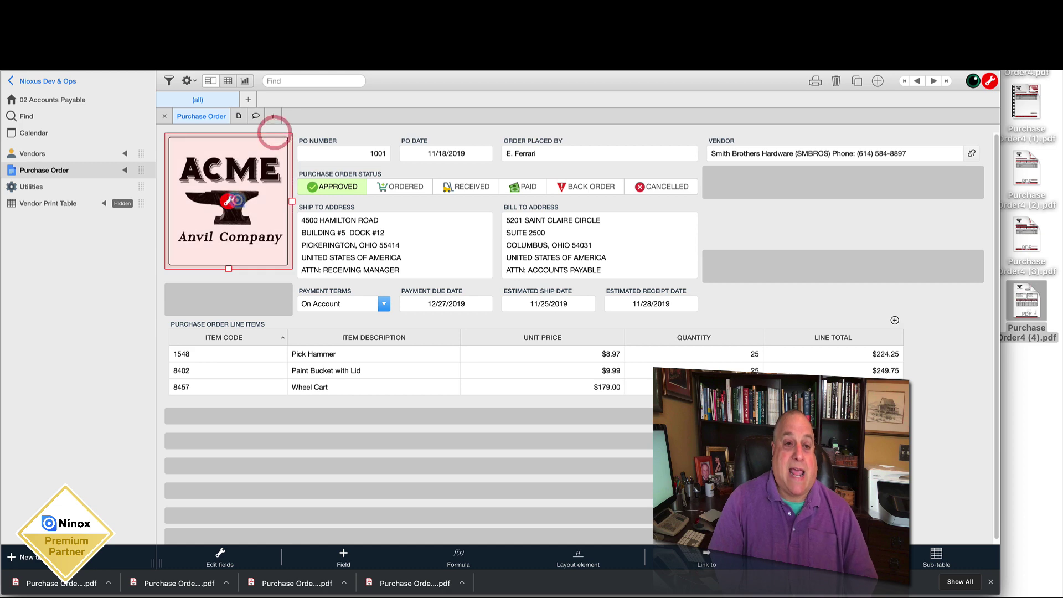
pyautogui.click(228, 201)
pyautogui.click(381, 351)
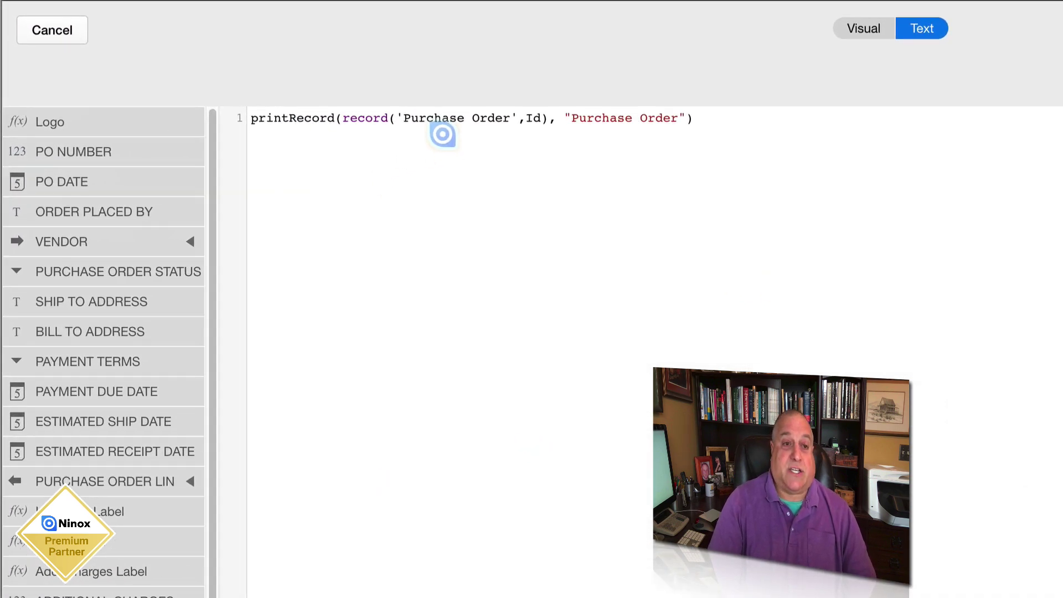
pyautogui.moveTo(339, 118); pyautogui.dragTo(516, 118)
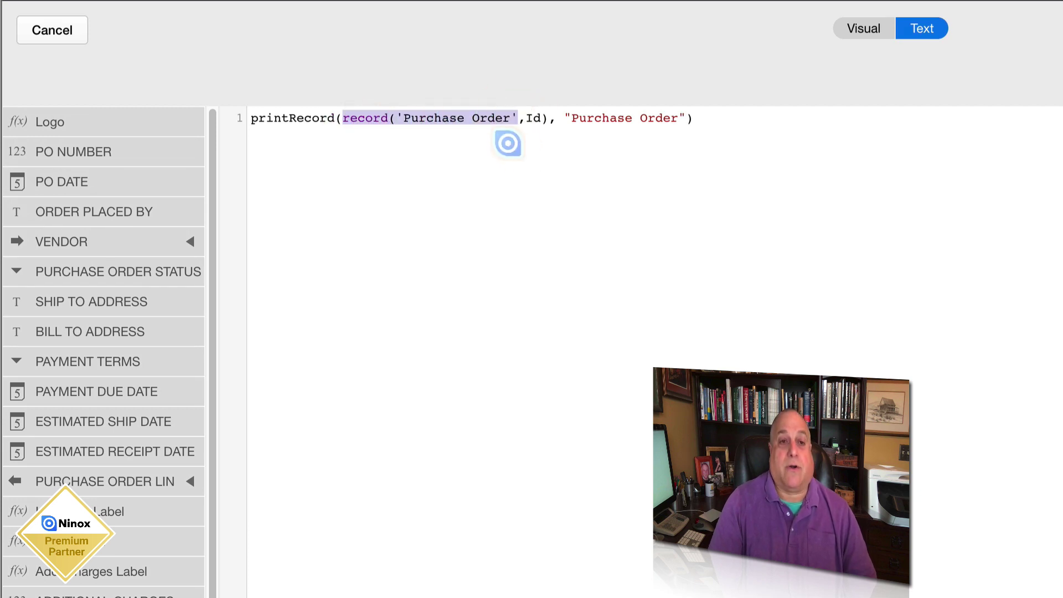
pyautogui.click(526, 118)
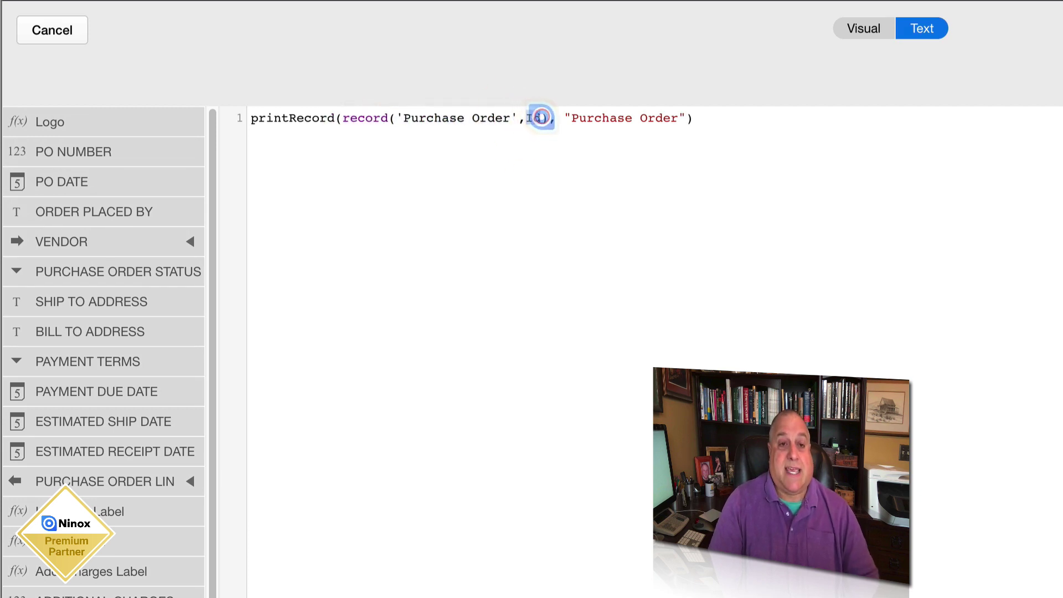
pyautogui.doubleClick(535, 117)
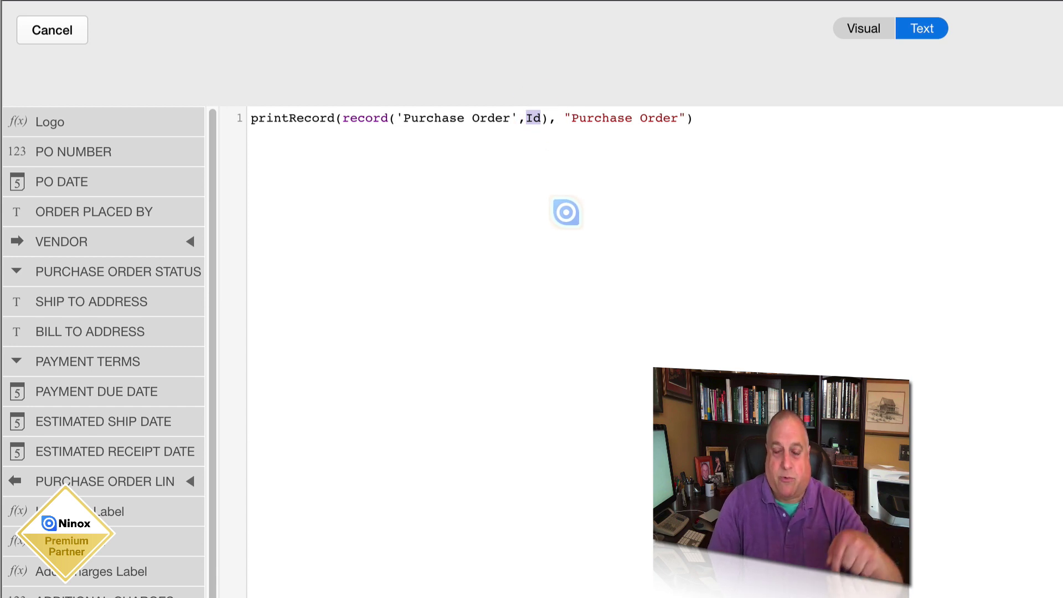
pyautogui.click(548, 179)
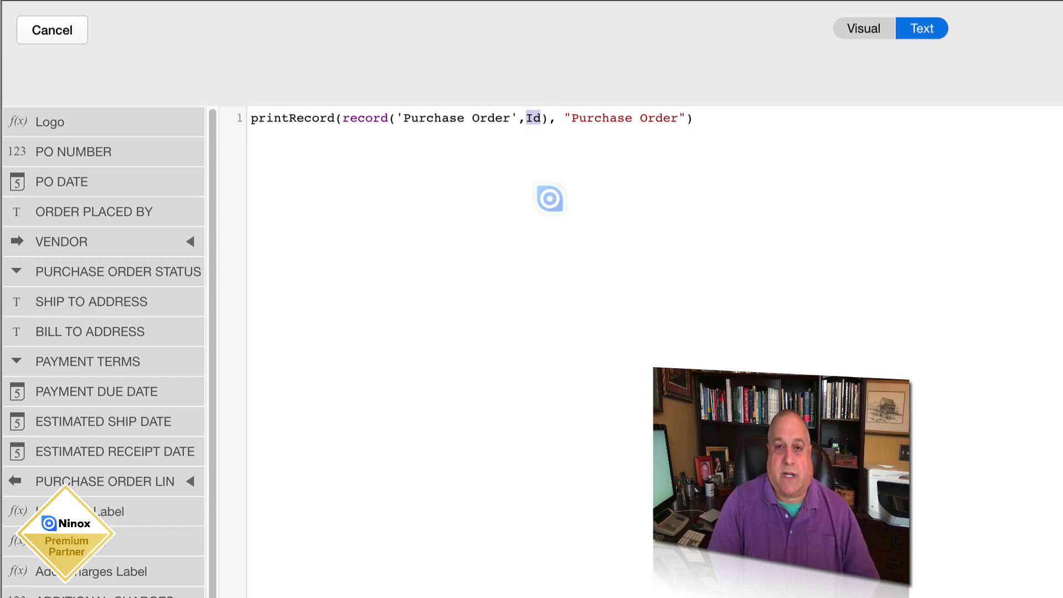
# Step: Examine the complete record('Purchase Order',Id) expression in the Logo's on-click script, including its quoted table name and Id
pyautogui.click(341, 118)
pyautogui.moveTo(339, 119); pyautogui.dragTo(550, 117)
pyautogui.click(477, 117)
pyautogui.moveTo(397, 116); pyautogui.dragTo(517, 114)
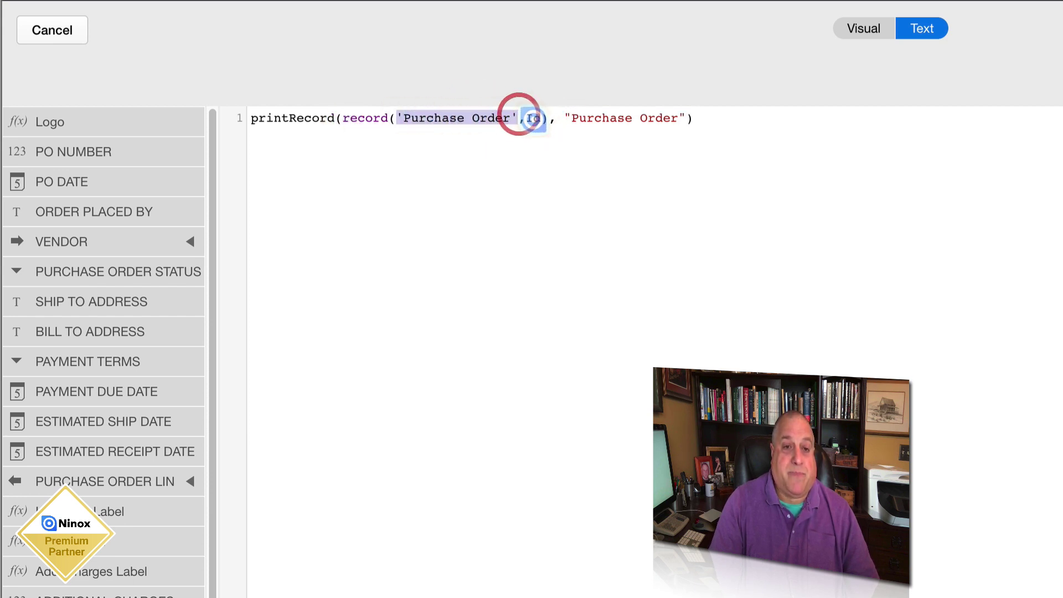
pyautogui.click(540, 116)
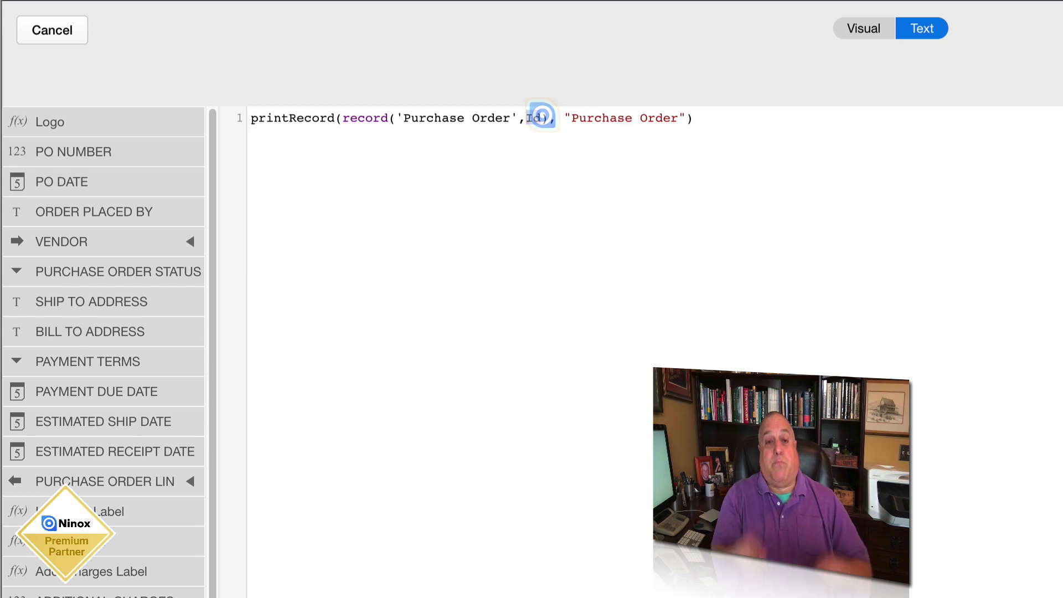
pyautogui.click(485, 135)
pyautogui.moveTo(344, 117); pyautogui.dragTo(547, 118)
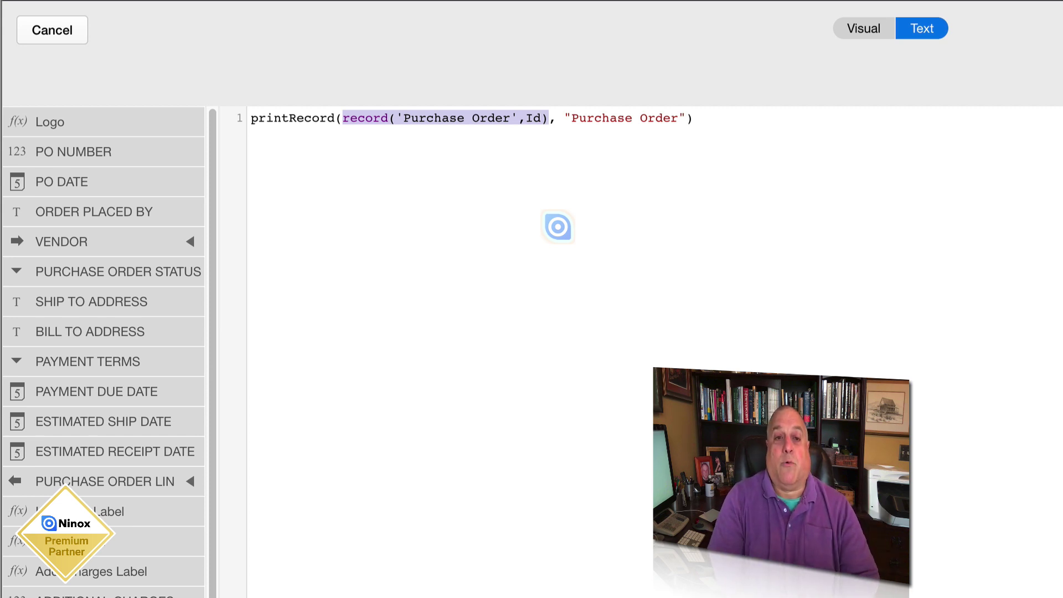
pyautogui.click(582, 242)
# Step: Examine the printRecord function name, its record argument and the "Purchase Order" layout name in the on-click script
pyautogui.moveTo(248, 114); pyautogui.dragTo(339, 118)
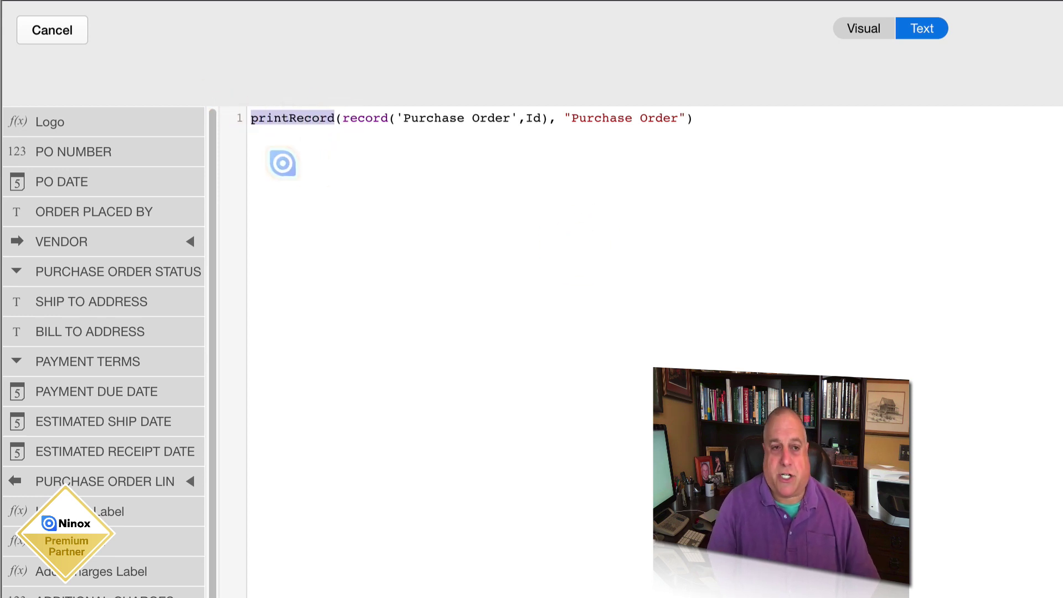
pyautogui.click(261, 127)
pyautogui.click(291, 117)
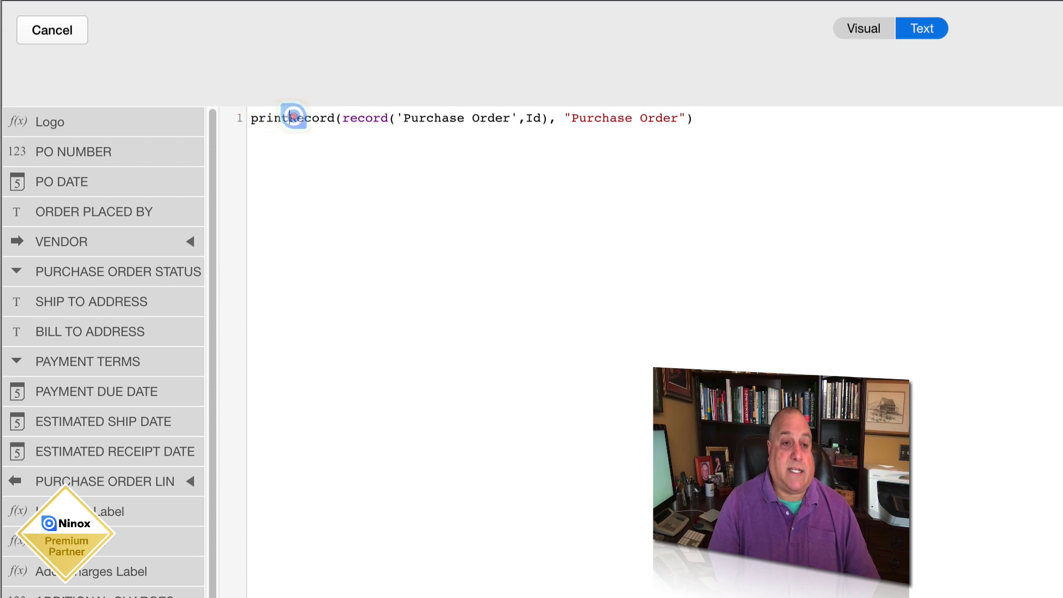
pyautogui.click(324, 184)
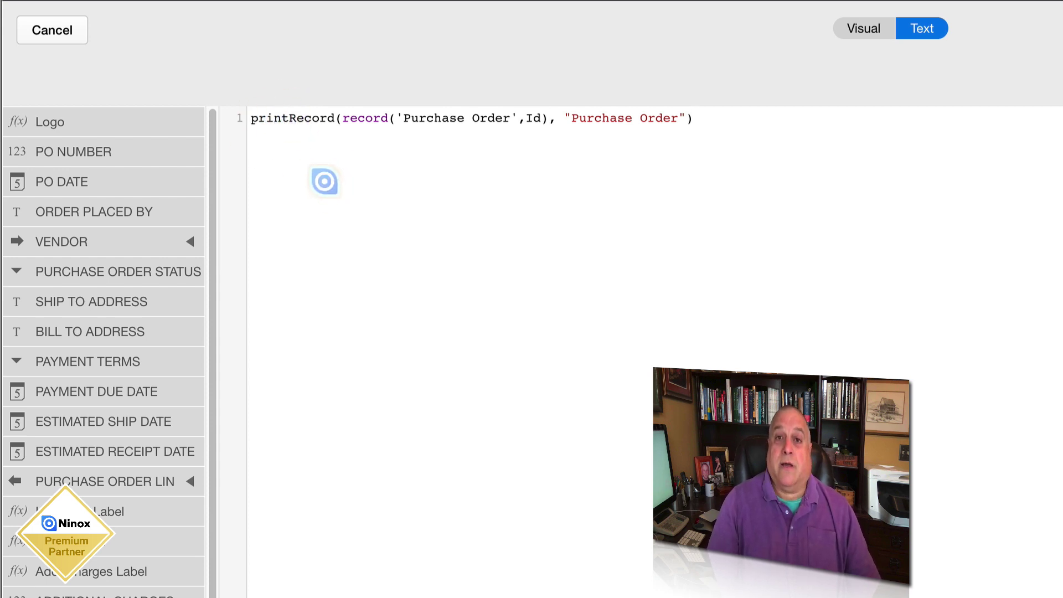
pyautogui.click(338, 118)
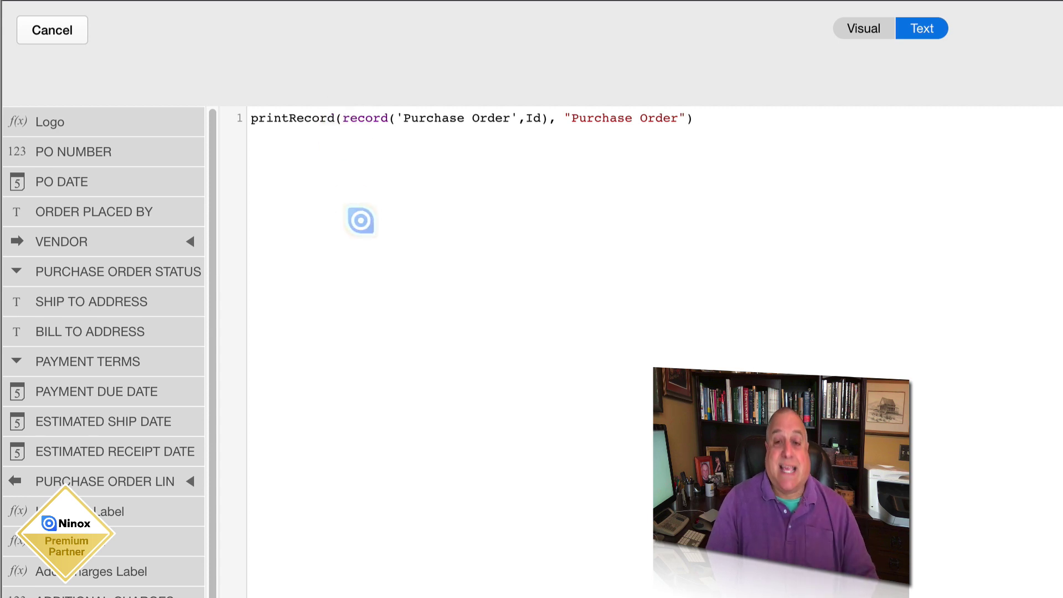
pyautogui.moveTo(343, 117); pyautogui.dragTo(548, 115)
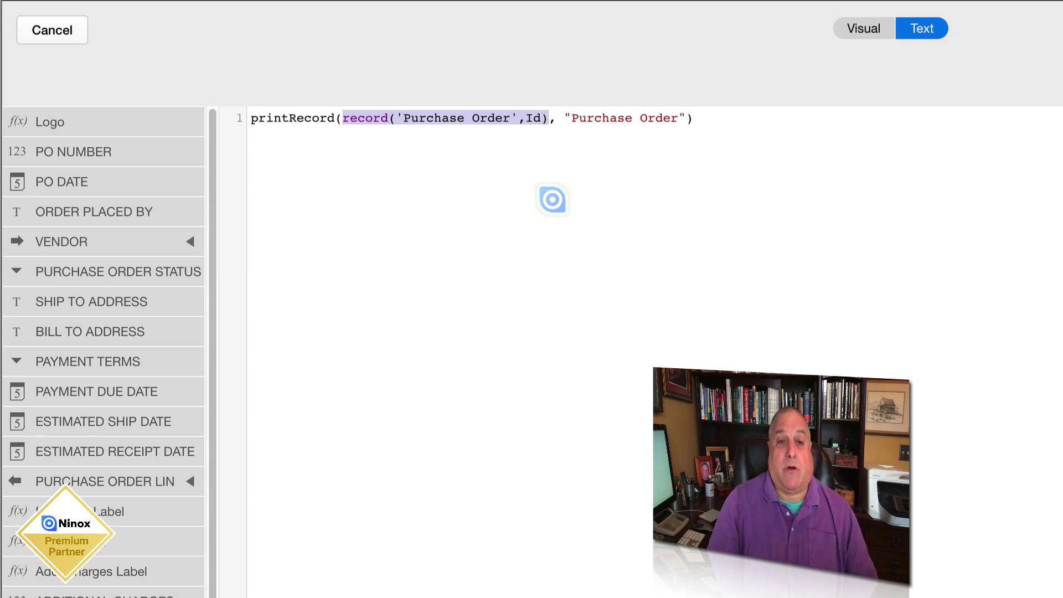
pyautogui.click(553, 199)
pyautogui.moveTo(565, 117); pyautogui.dragTo(686, 116)
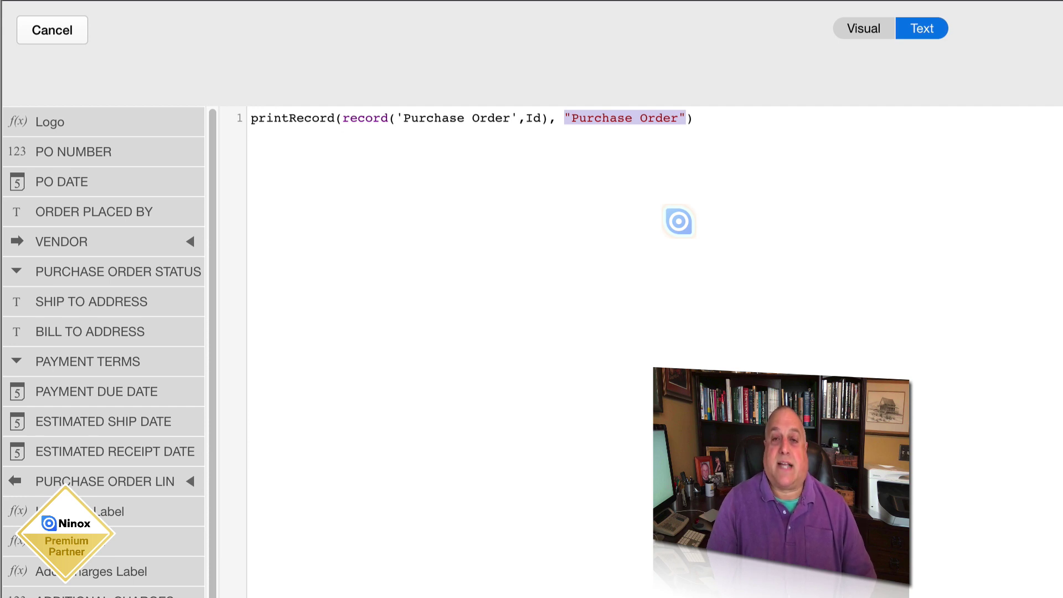
pyautogui.click(531, 171)
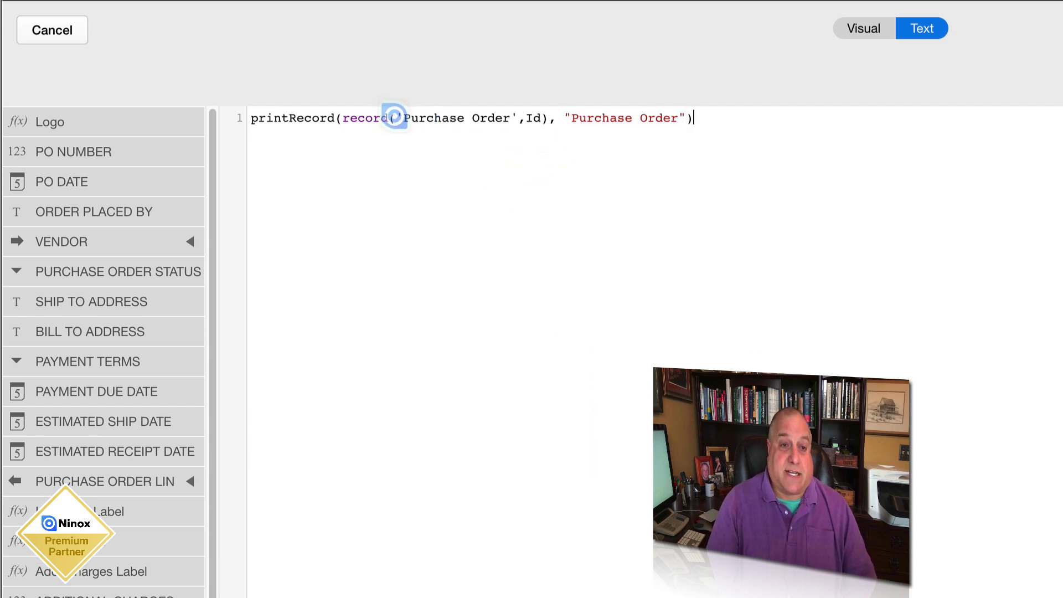
# Step: Review the whole printRecord script and its two arguments, and close the script editor and the Logo field settings
pyautogui.moveTo(394, 116); pyautogui.dragTo(539, 119)
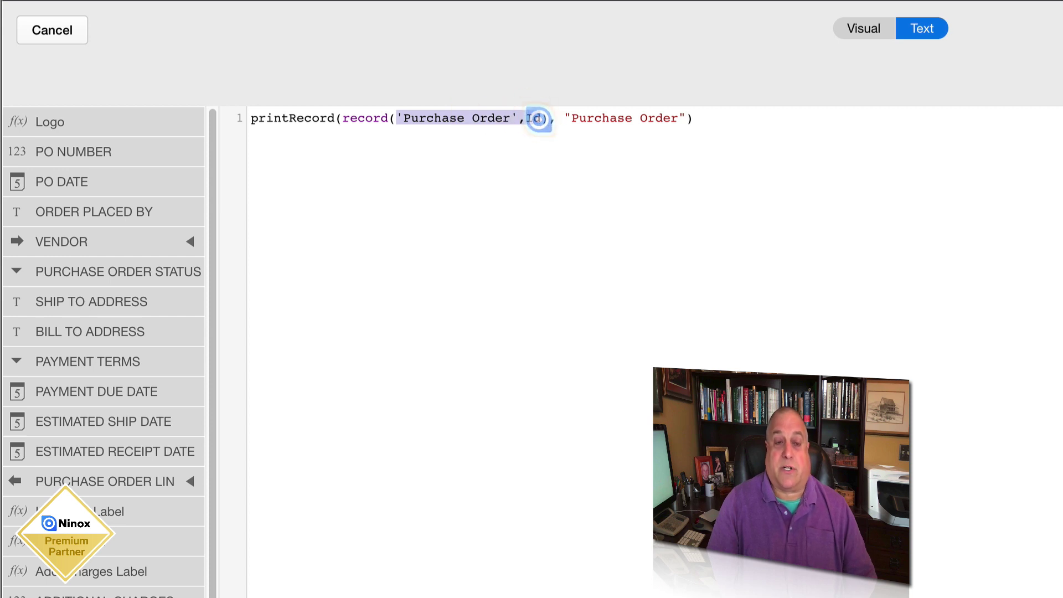
pyautogui.click(341, 117)
pyautogui.moveTo(341, 117); pyautogui.dragTo(545, 118)
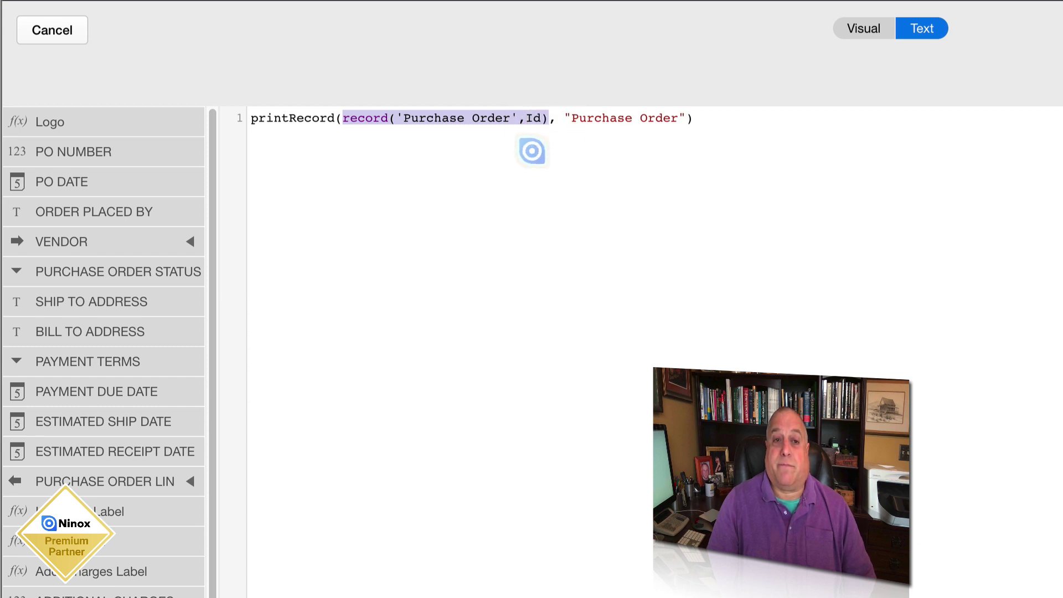
pyautogui.moveTo(249, 118); pyautogui.dragTo(720, 126)
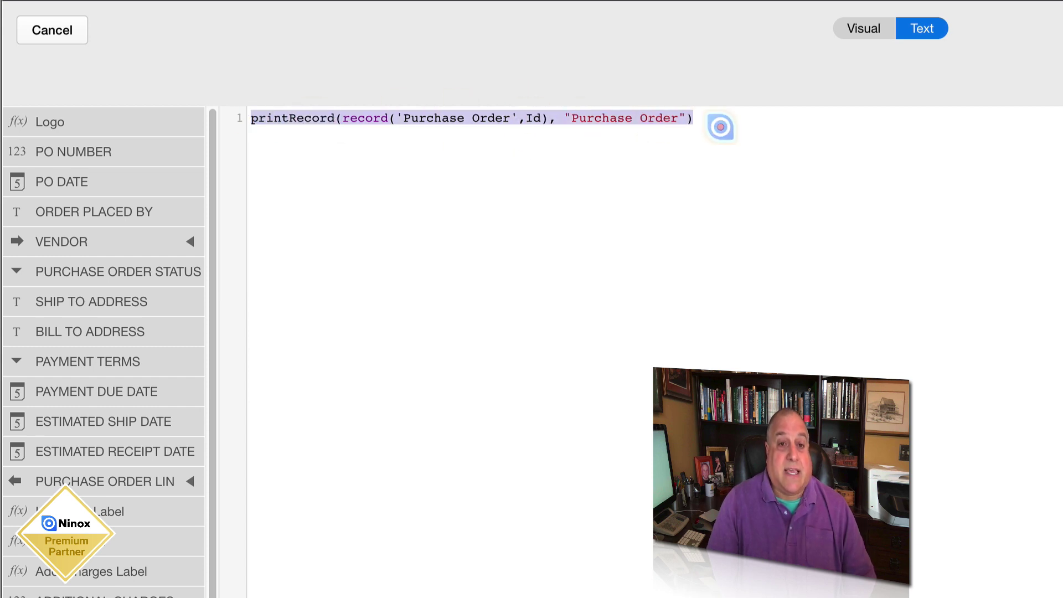
pyautogui.click(526, 178)
pyautogui.moveTo(564, 115); pyautogui.dragTo(687, 118)
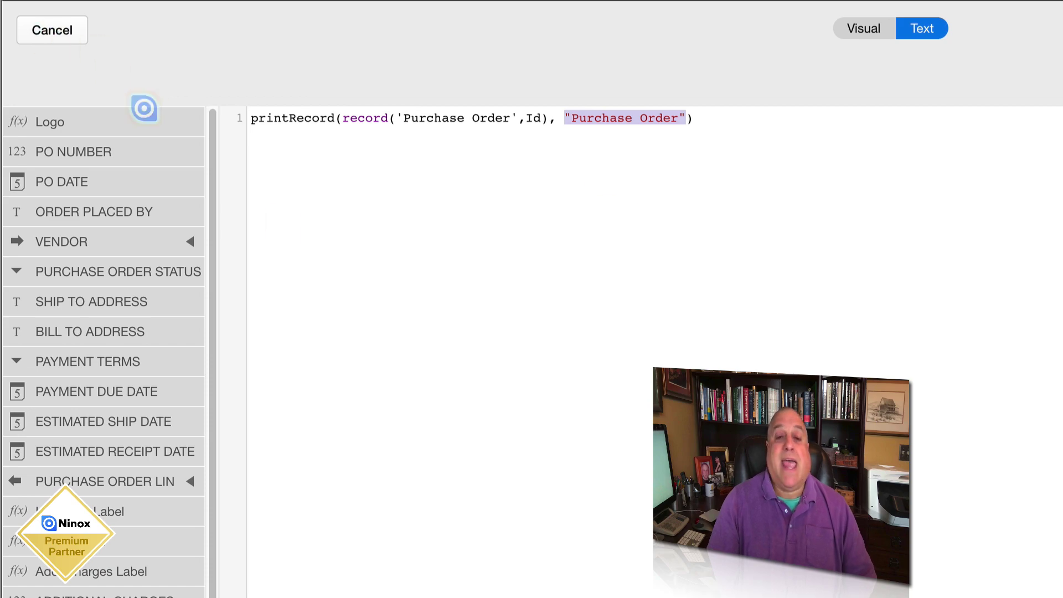
pyautogui.click(51, 30)
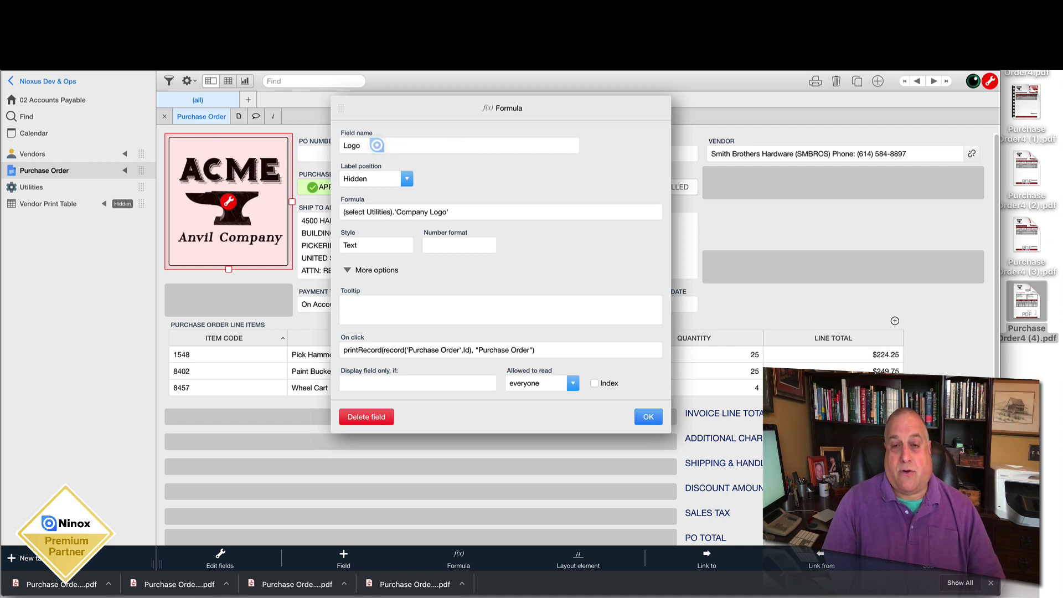
pyautogui.click(647, 416)
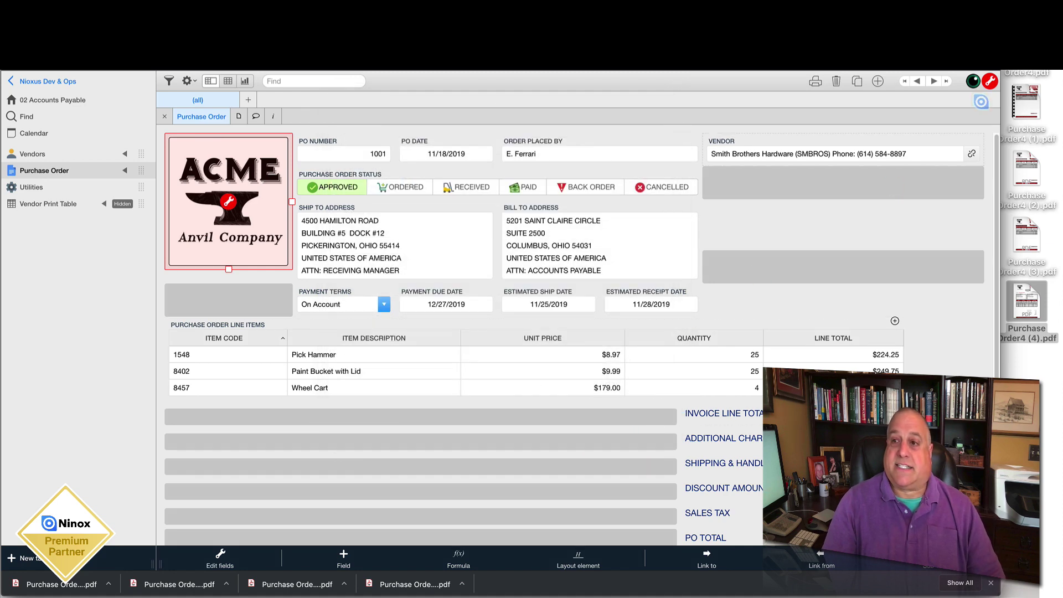
# Step: Leave edit mode, export the purchase order as a PDF to the Desktop from the ACME logo, and close the PDF
pyautogui.click(990, 81)
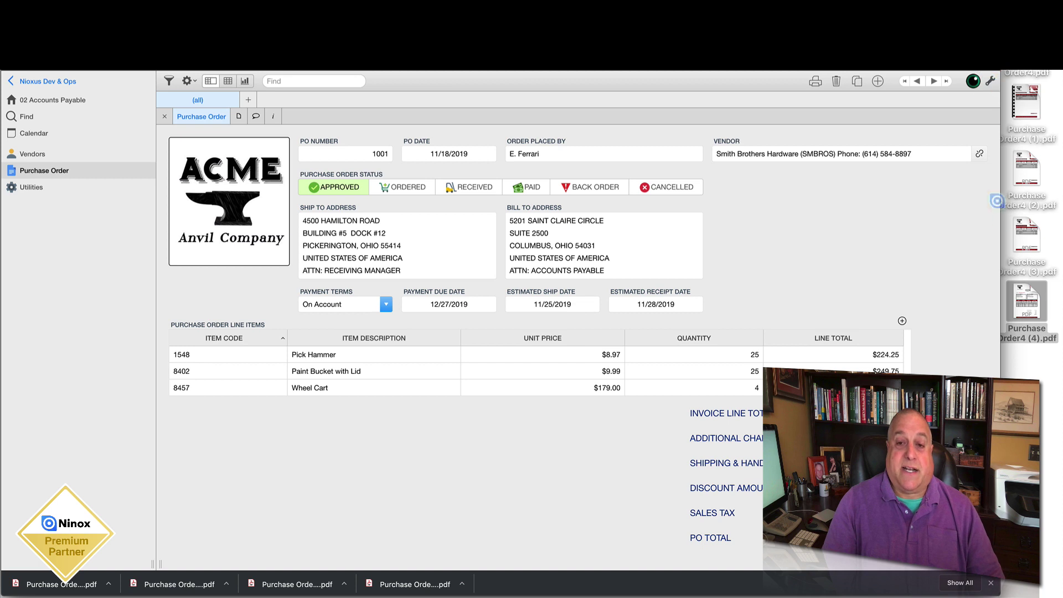
pyautogui.click(225, 197)
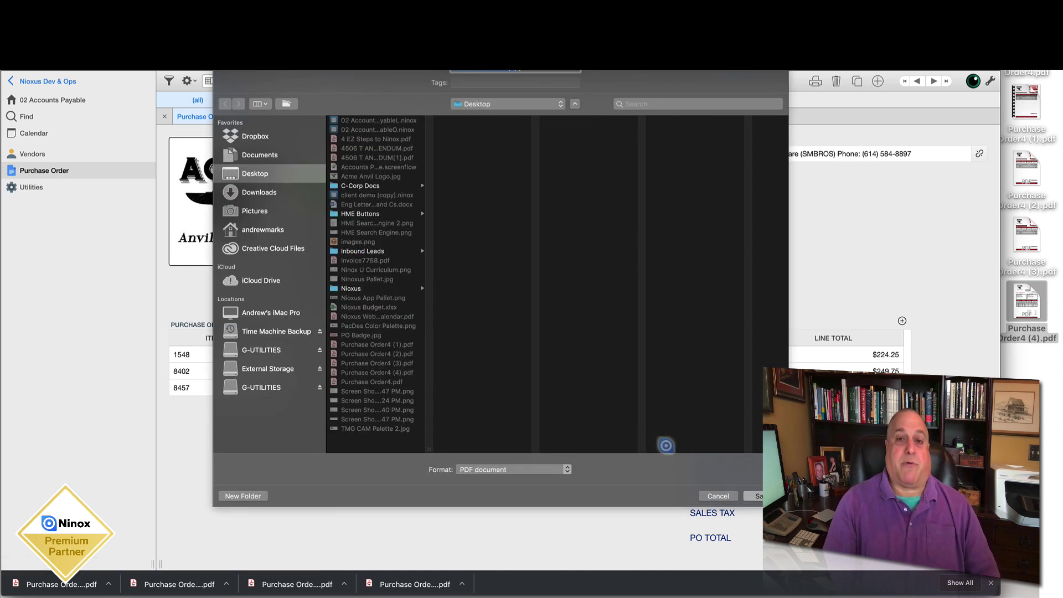
pyautogui.click(742, 494)
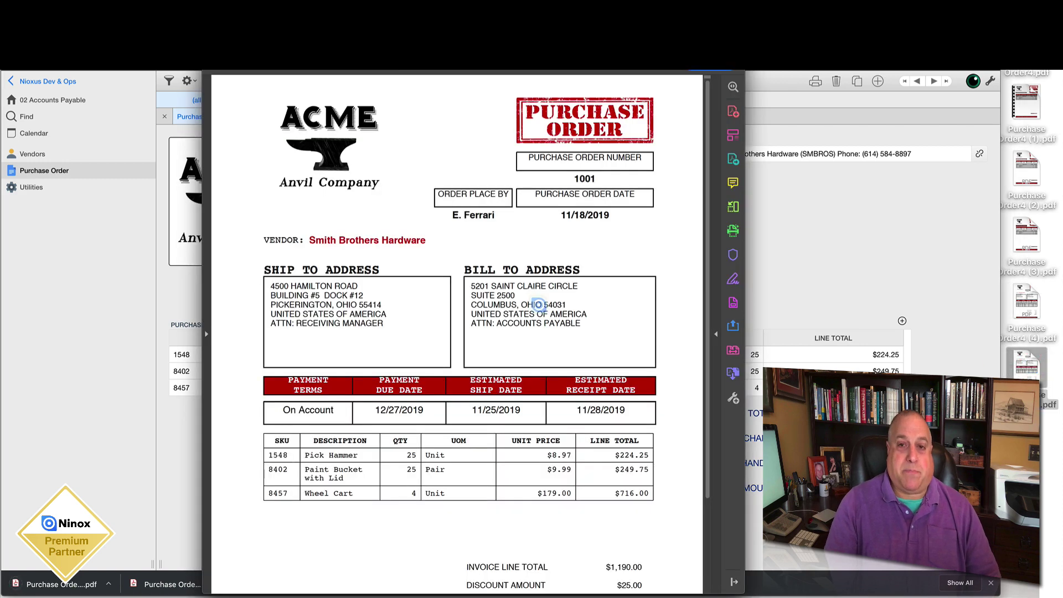
pyautogui.press('super+w')
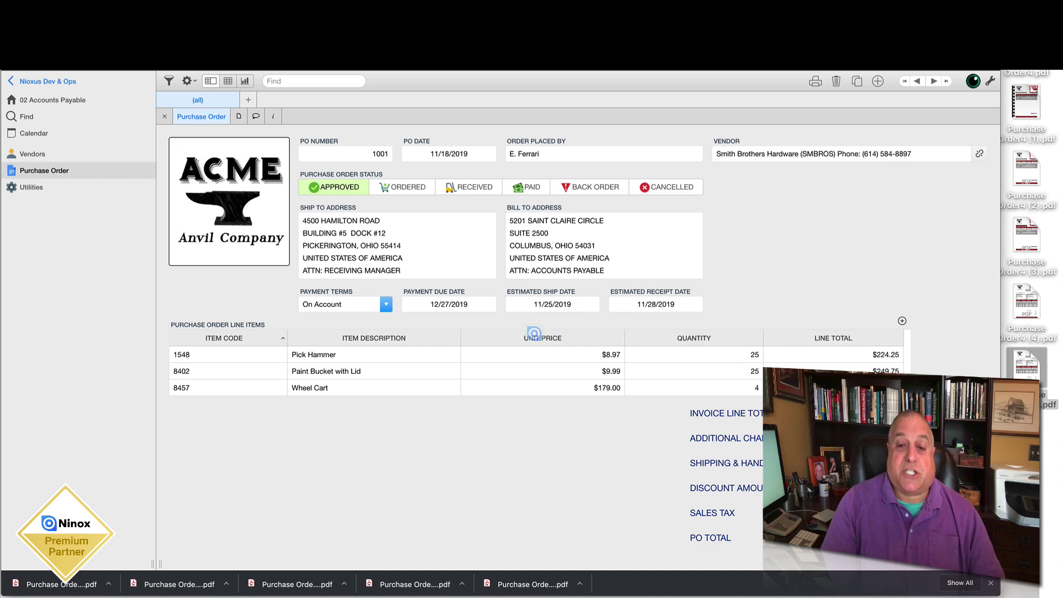
# Step: Enter edit mode on the 02 Accounts Payable home page and view the data model's table relationships
pyautogui.click(69, 101)
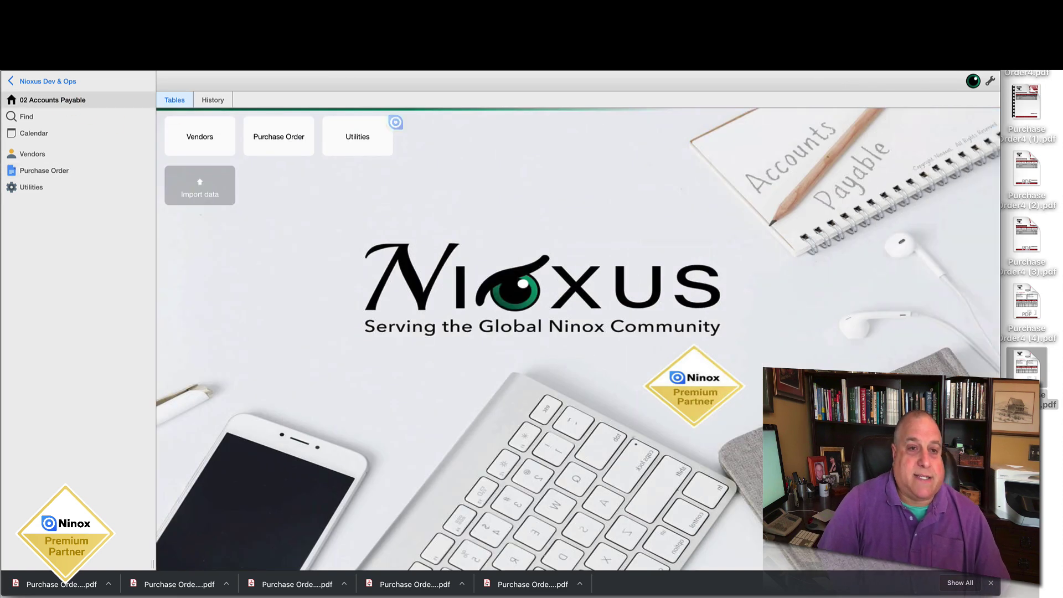
pyautogui.click(989, 81)
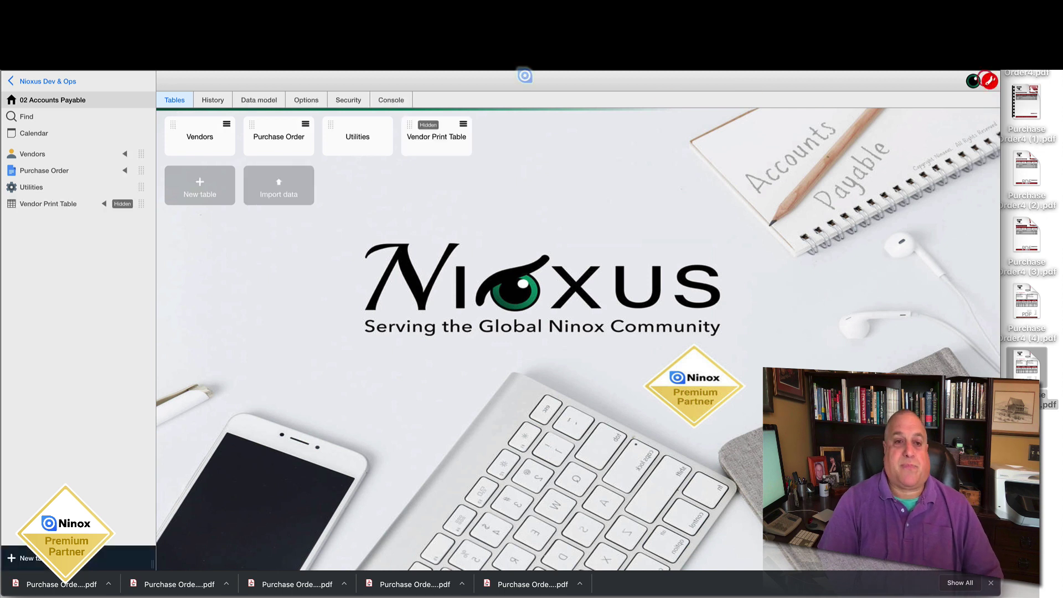
pyautogui.click(245, 100)
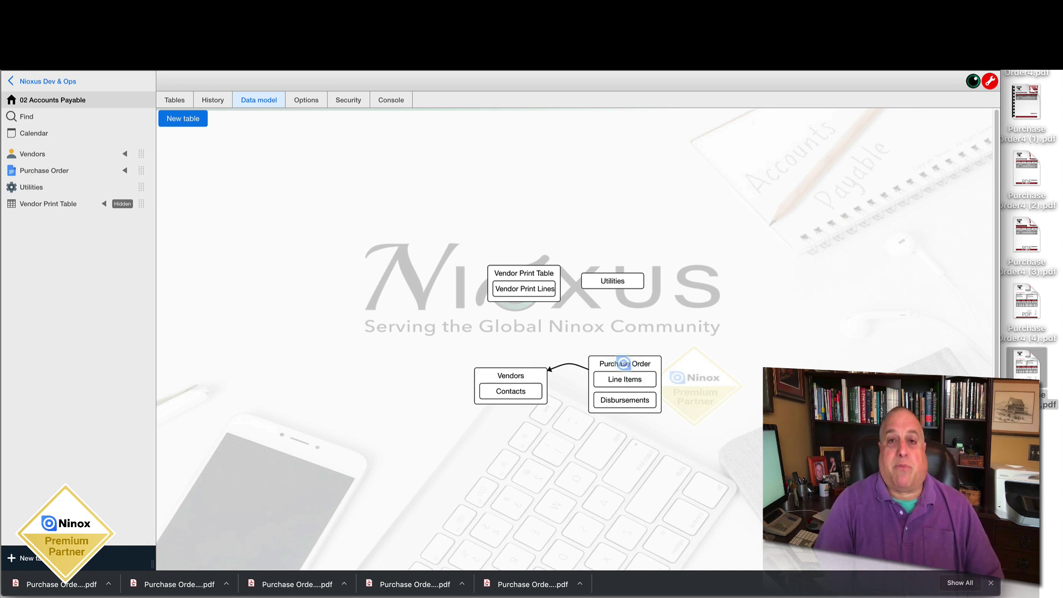
# Step: Add the PURCHASE ORDER LINE ITEMS table to the Purchase Order print layout, placing it below the existing line items at x 22, y 198
pyautogui.click(40, 171)
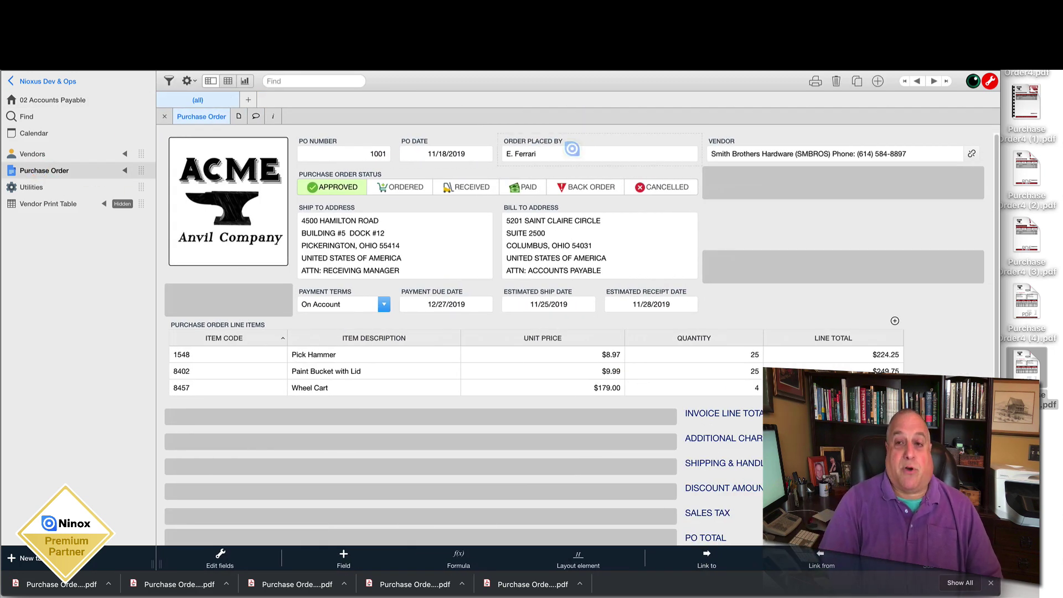
pyautogui.click(813, 81)
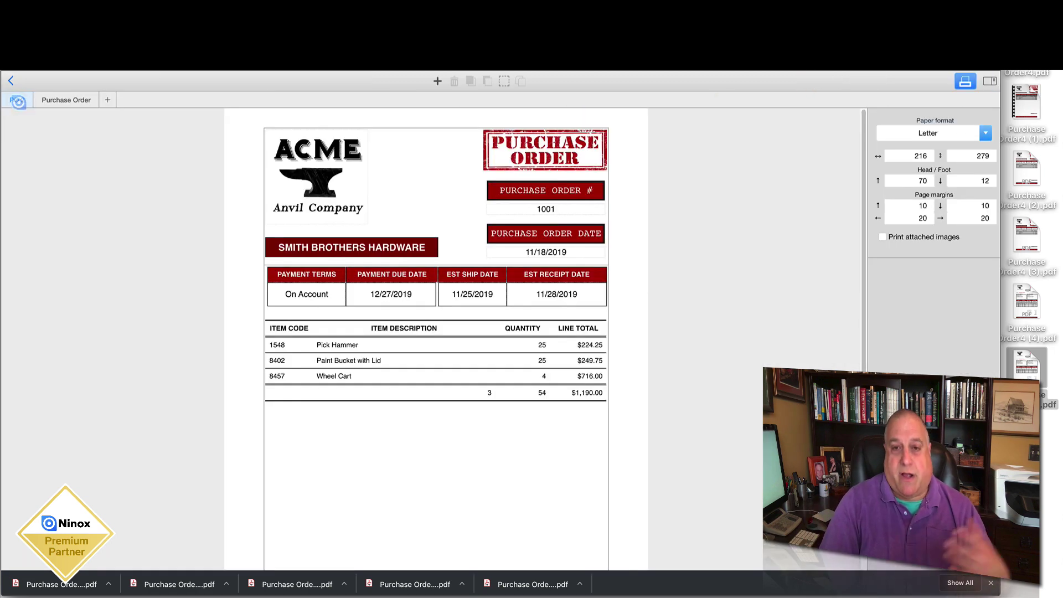
pyautogui.click(57, 100)
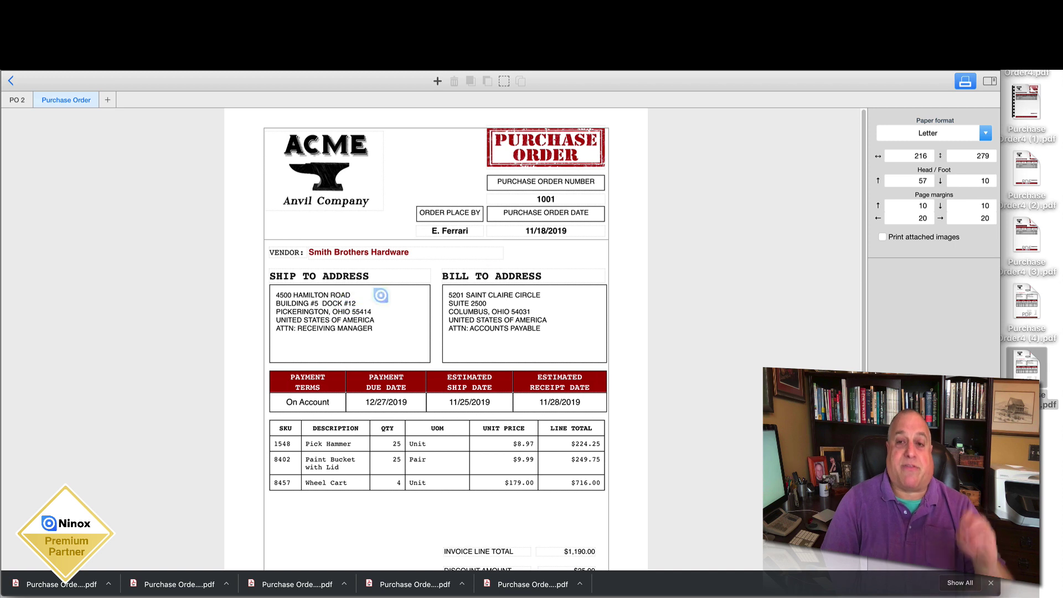
pyautogui.click(437, 82)
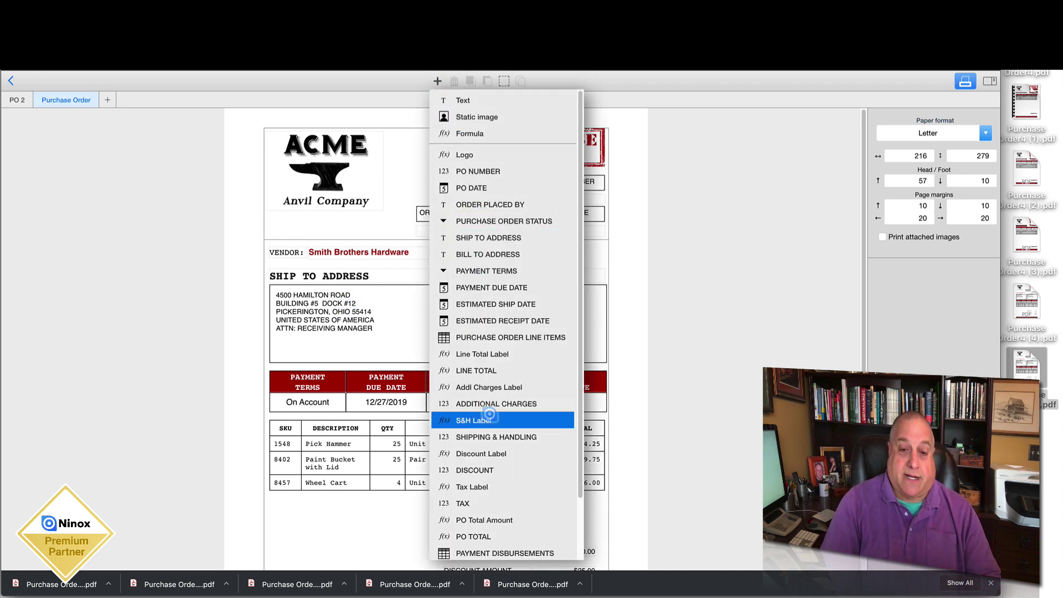
pyautogui.click(554, 336)
pyautogui.moveTo(468, 383); pyautogui.dragTo(473, 503)
pyautogui.scroll(-3, 472, 503)
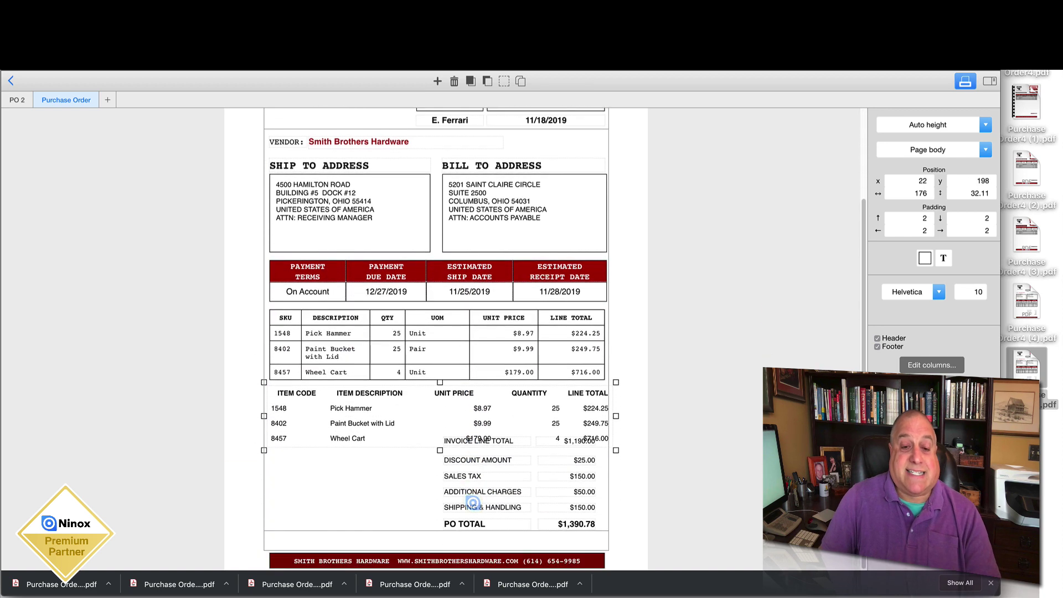
# Step: Nudge the existing line items table slightly down and reposition the added line items table at x 23, y 199
pyautogui.moveTo(408, 420); pyautogui.dragTo(406, 420)
pyautogui.moveTo(408, 335); pyautogui.dragTo(409, 339)
pyautogui.moveTo(391, 411); pyautogui.dragTo(394, 412)
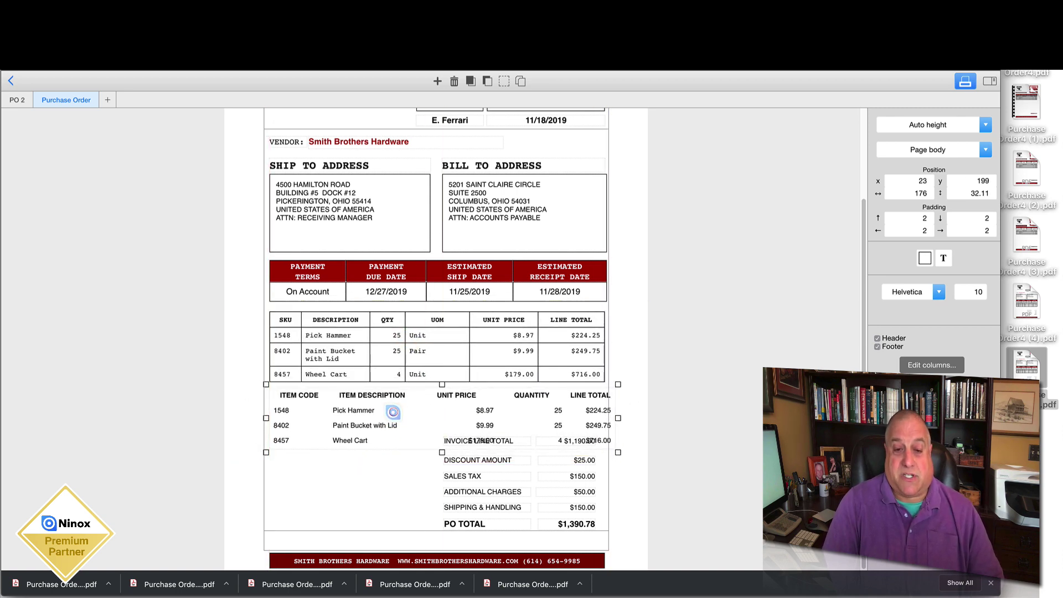
# Step: Delete the added line items table from the Purchase Order print layout and return to the purchase order record
pyautogui.click(453, 81)
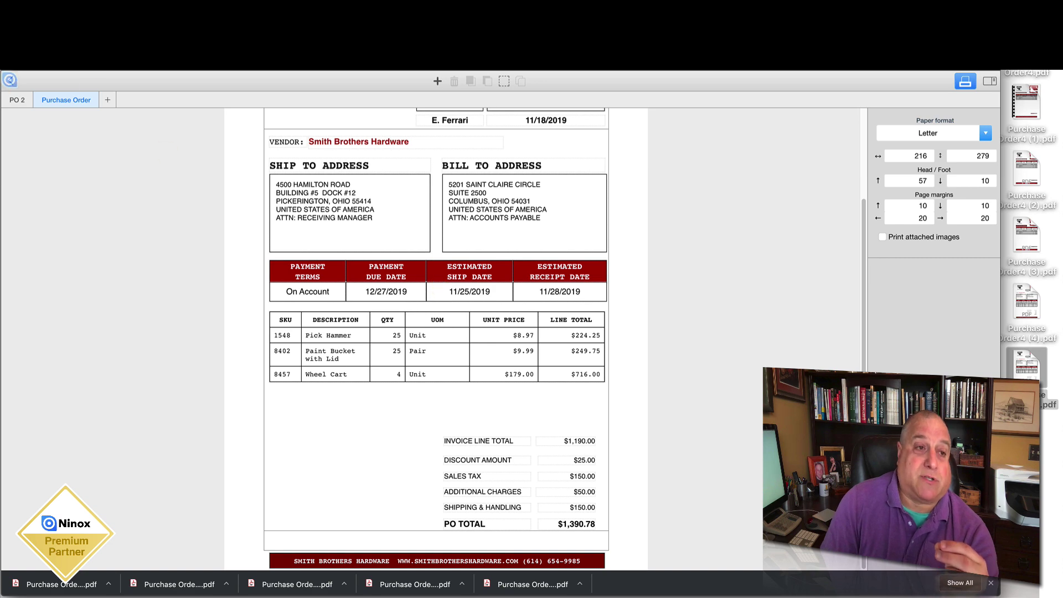
pyautogui.click(9, 79)
pyautogui.click(568, 200)
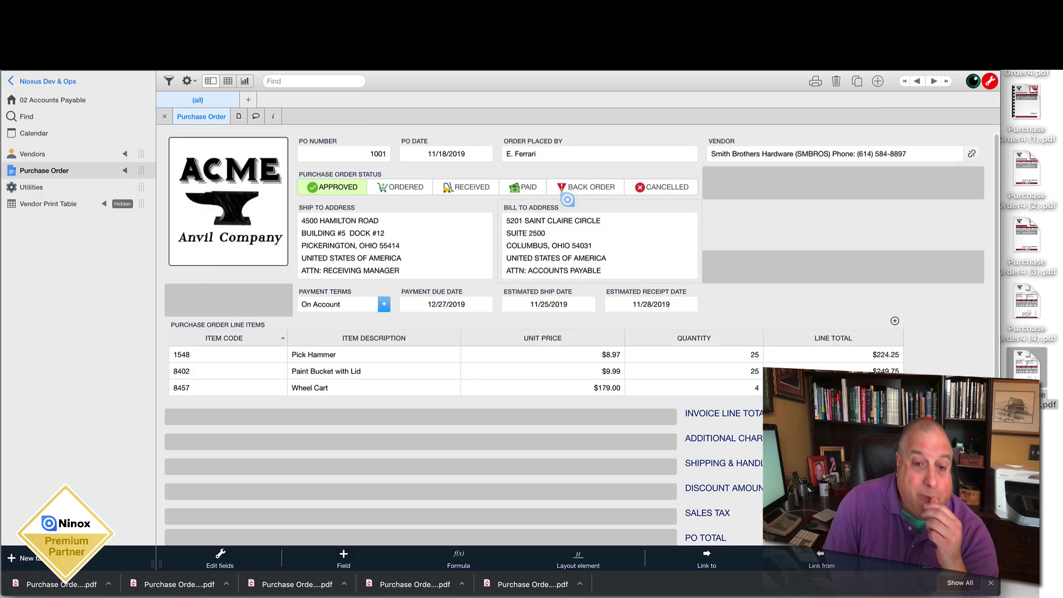
# Step: View the layout element types available for the Purchase Order form, and leave edit mode
pyautogui.click(576, 558)
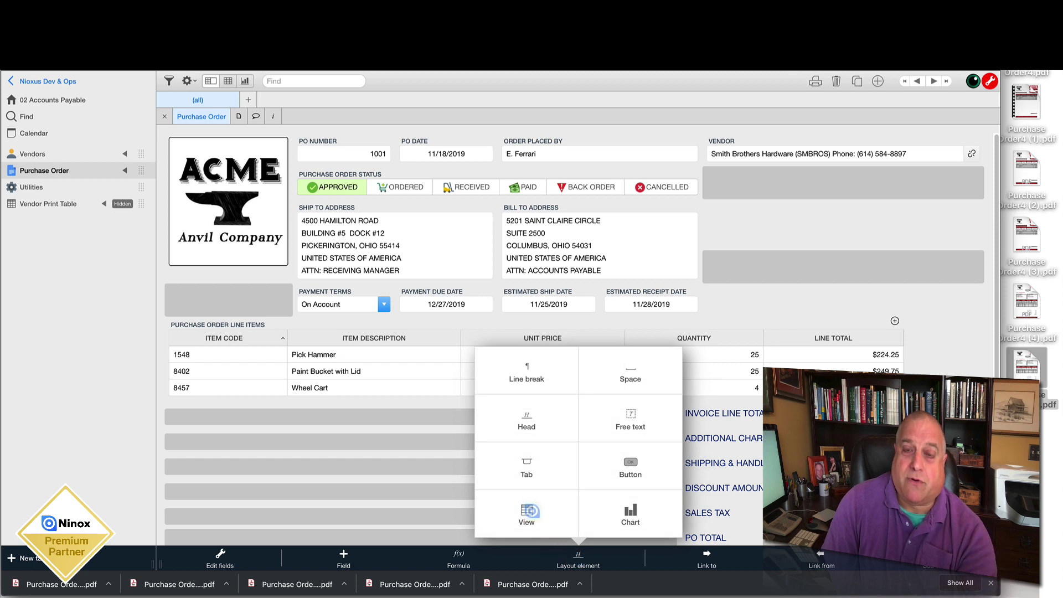
pyautogui.click(82, 350)
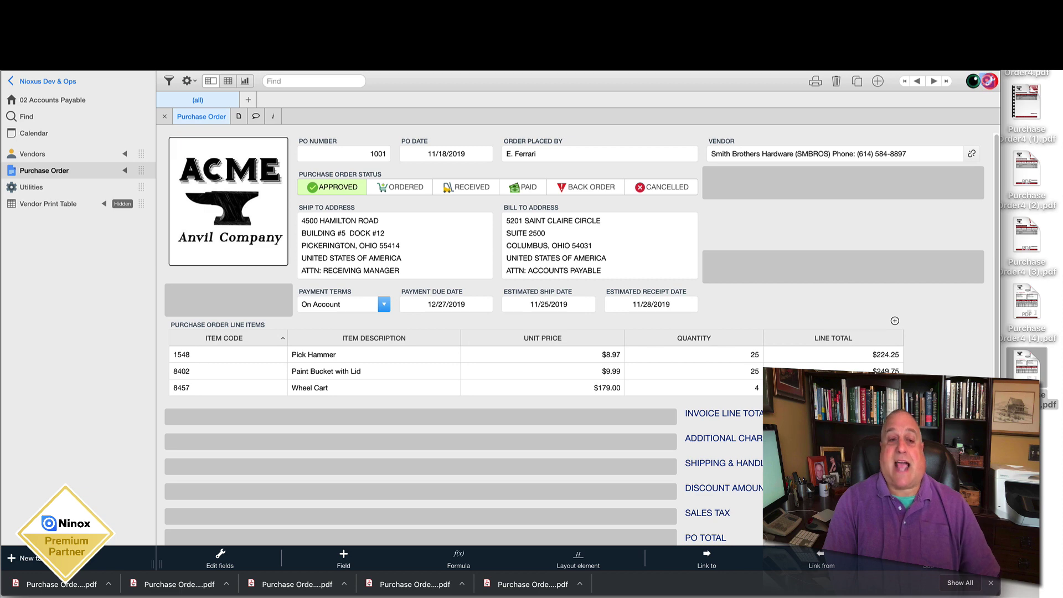
pyautogui.click(991, 81)
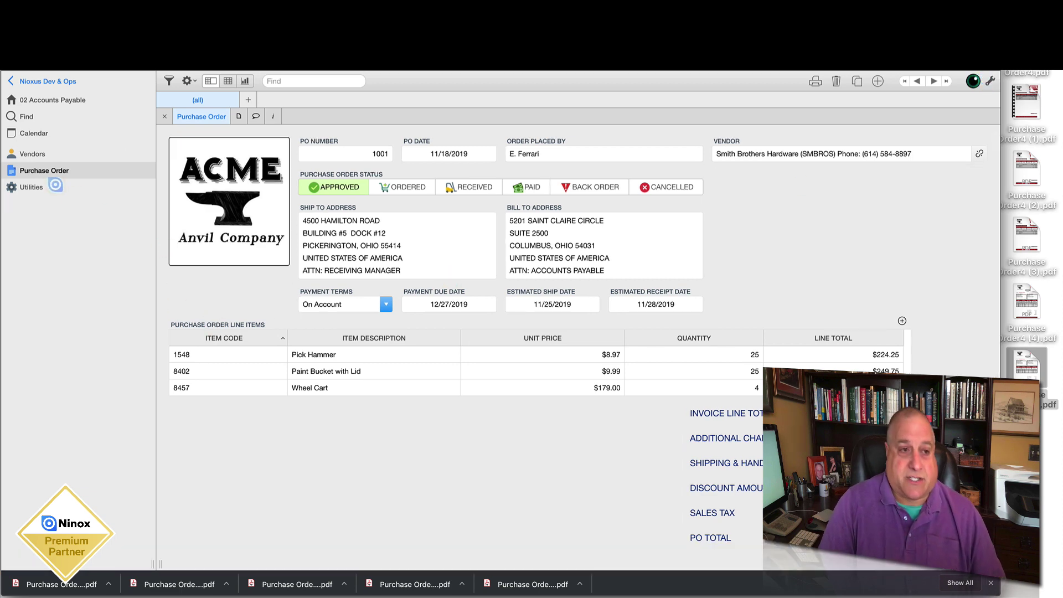
# Step: View the Smith Brothers Hardware record in Vendors, and go to the 02 Accounts Payable home page
pyautogui.click(40, 153)
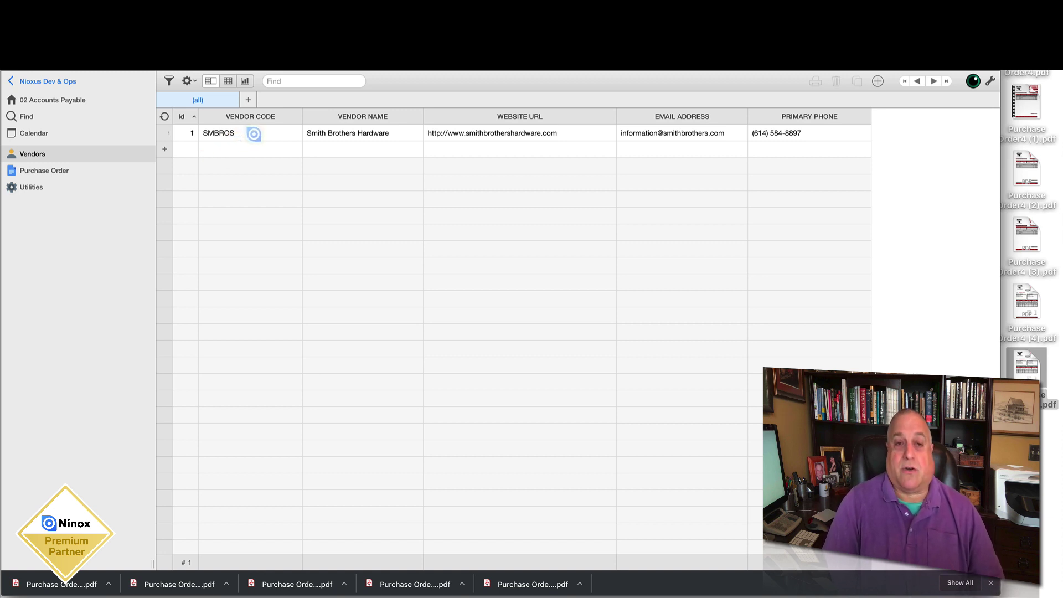
pyautogui.click(253, 134)
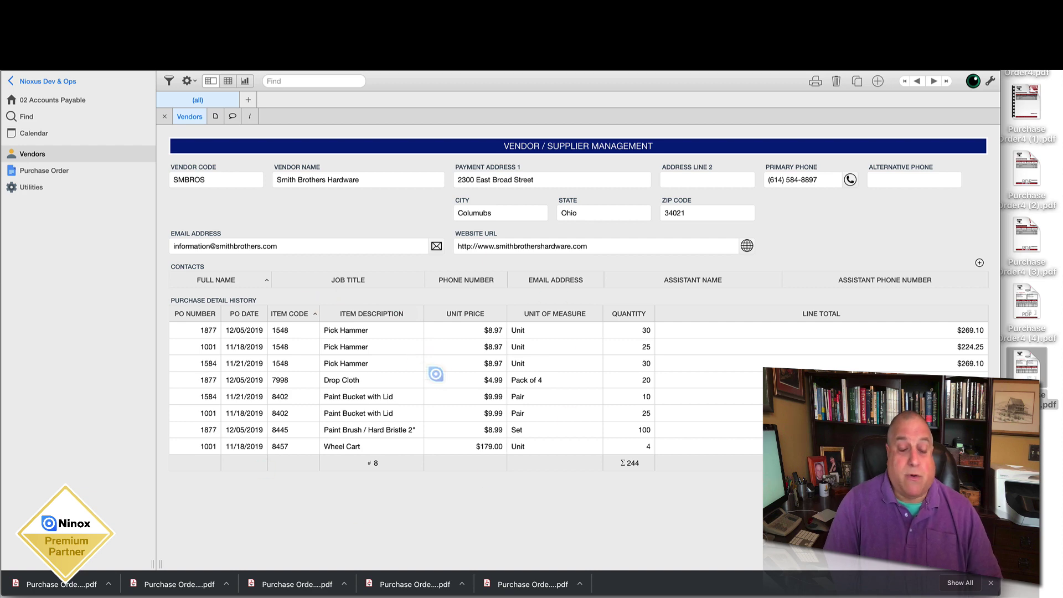
pyautogui.click(60, 100)
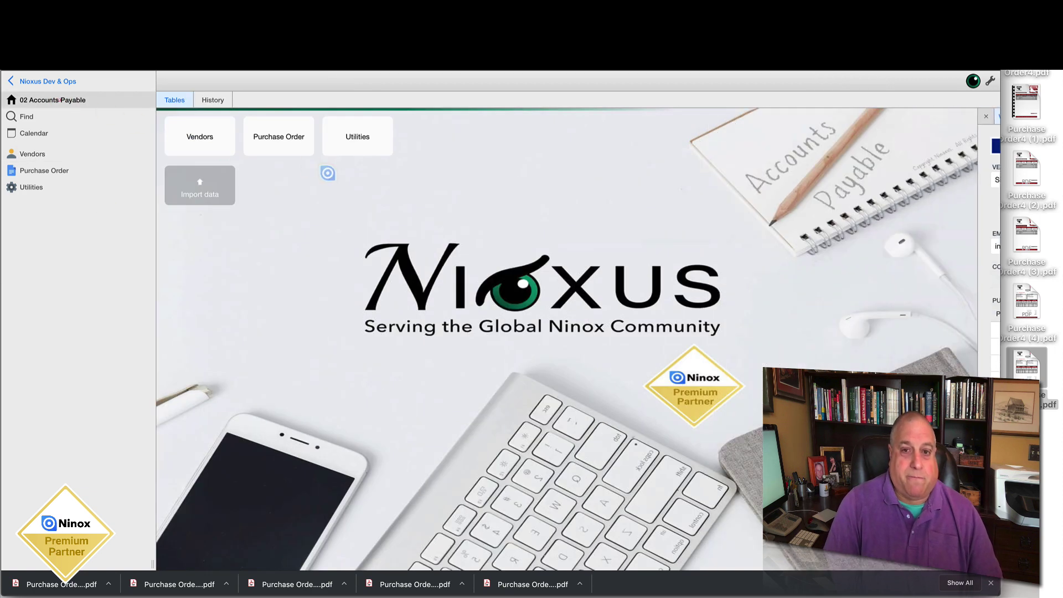
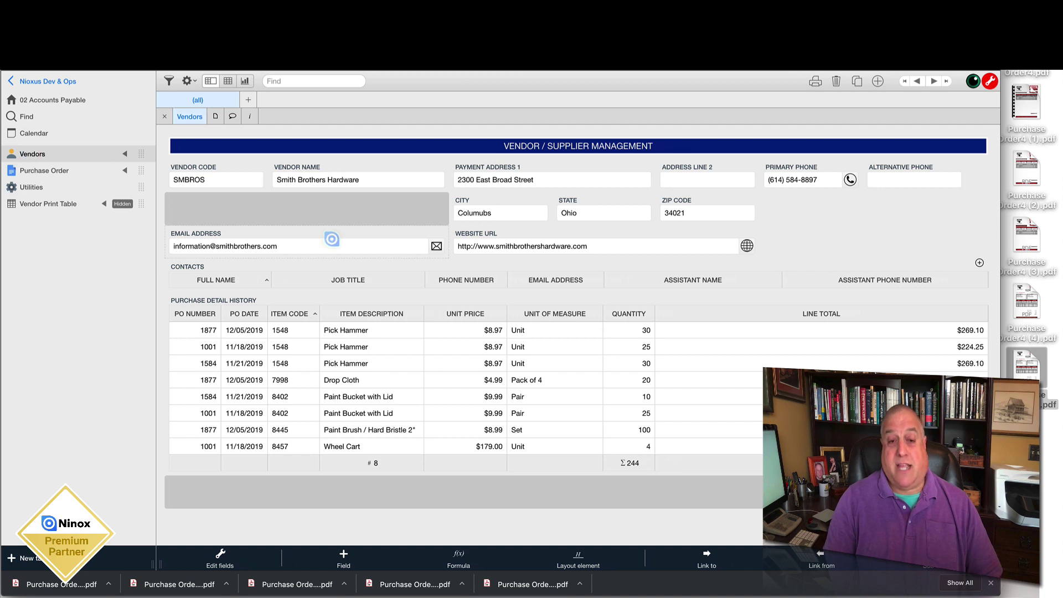
# Step: Check the available layout element types on the Vendors form and open the PURCHASE DETAIL HISTORY view's settings
pyautogui.click(402, 297)
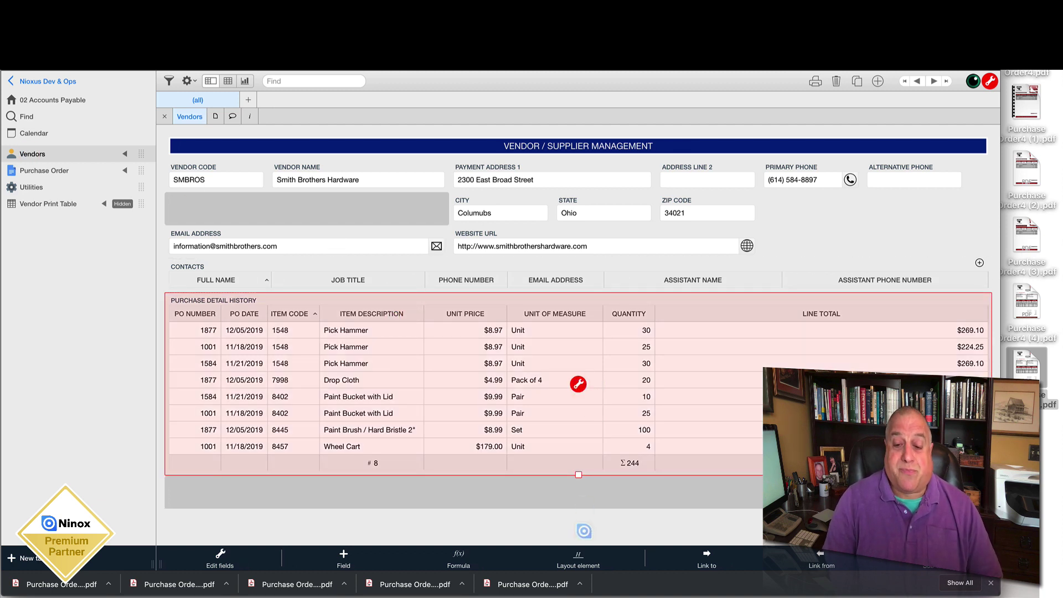
pyautogui.click(578, 555)
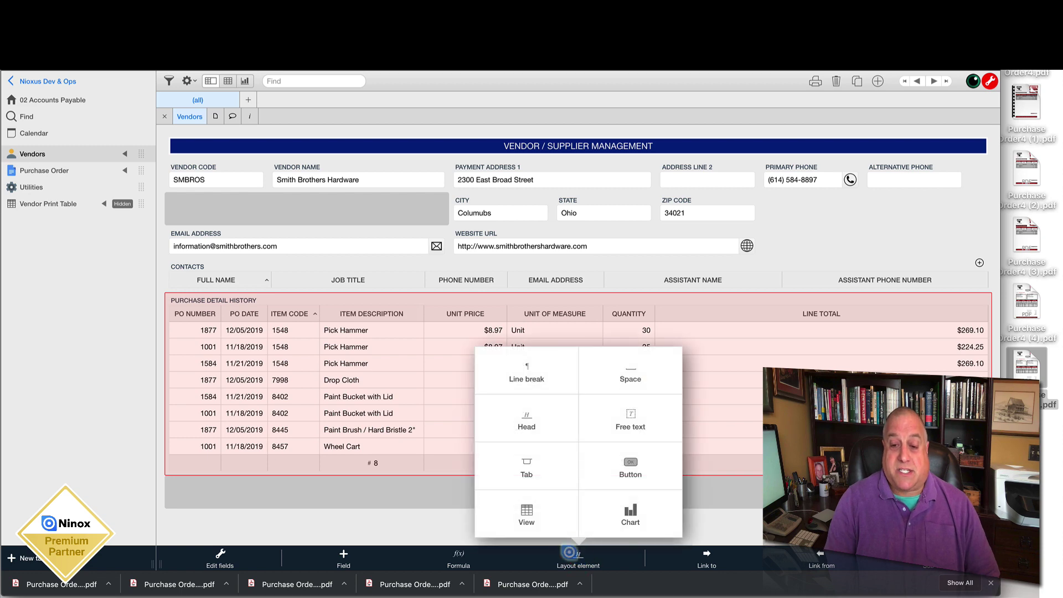
pyautogui.click(441, 519)
pyautogui.click(578, 382)
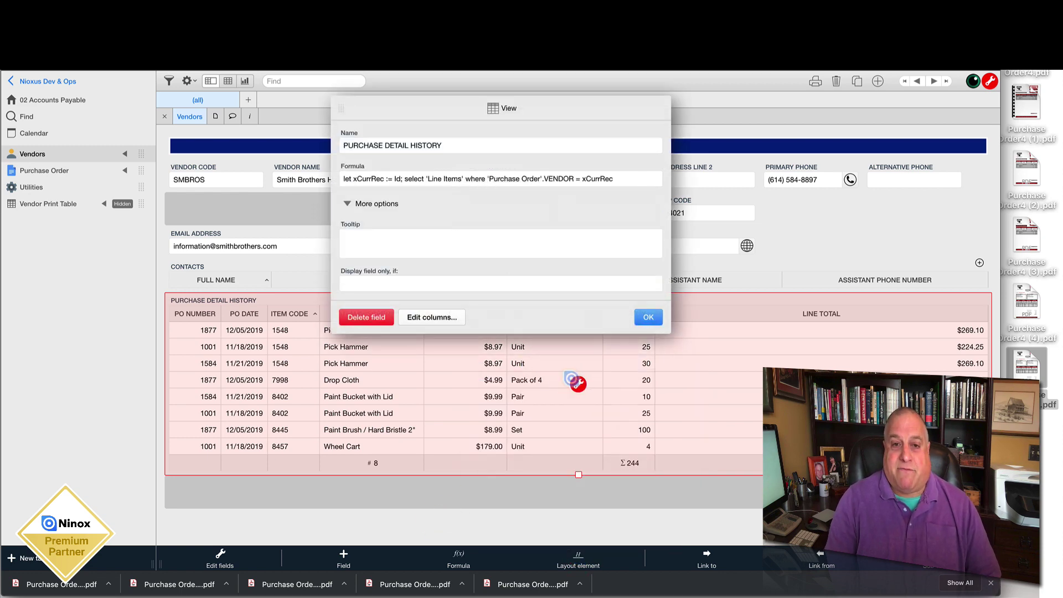
# Step: Examine how the PURCHASE DETAIL HISTORY formula assigns Id to the xCurrRec variable, and close the formula editor without changes
pyautogui.click(367, 179)
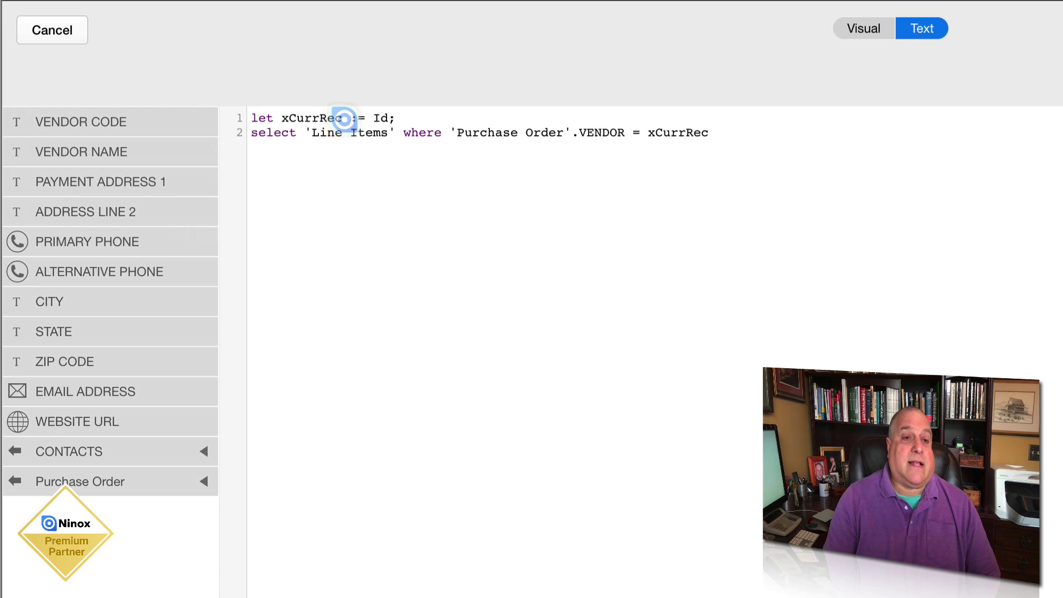
pyautogui.moveTo(344, 119); pyautogui.dragTo(282, 115)
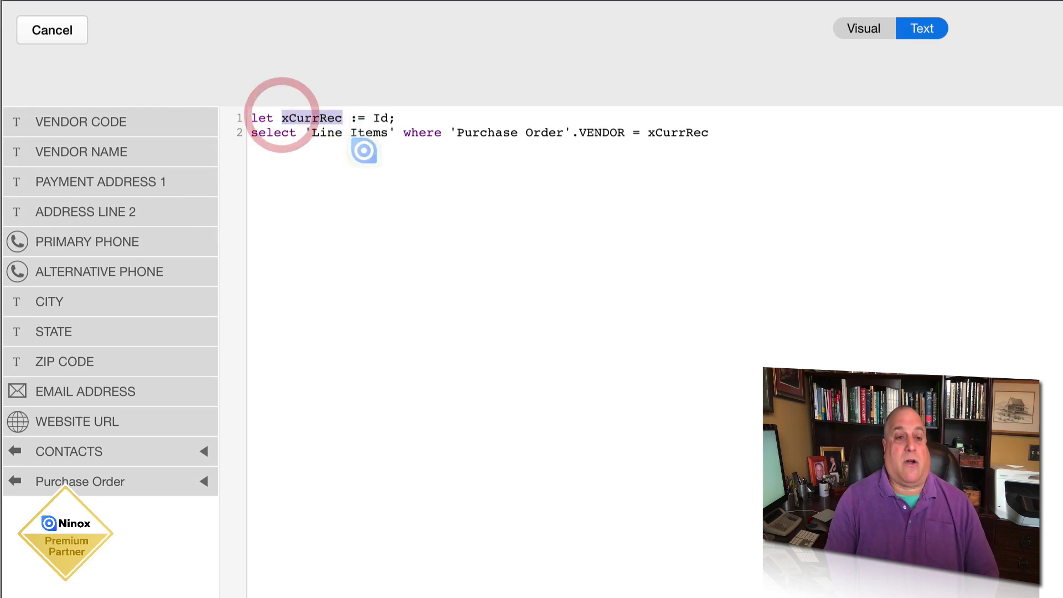
pyautogui.click(283, 117)
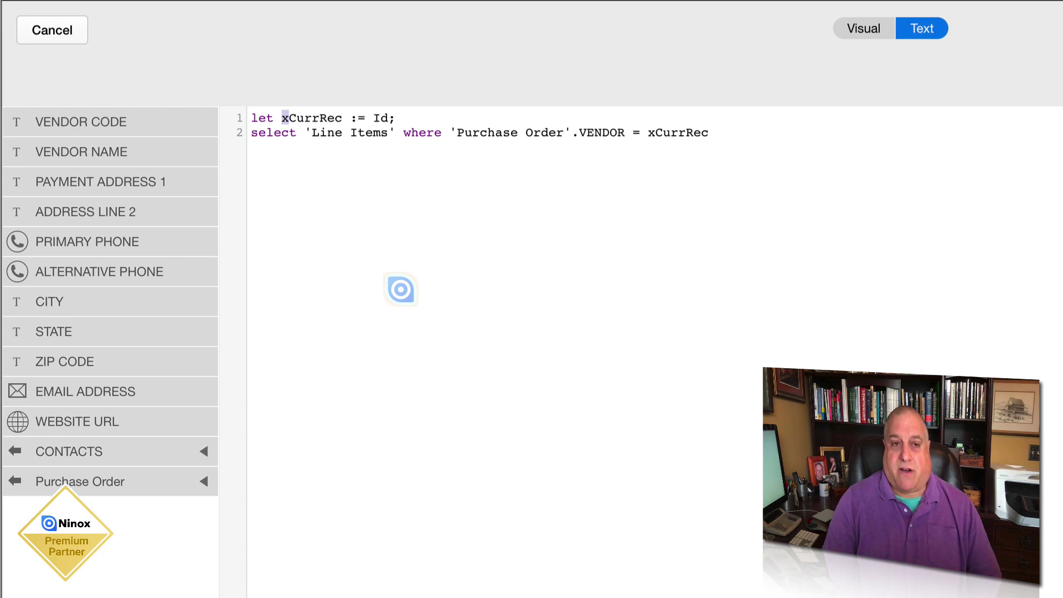
pyautogui.click(381, 117)
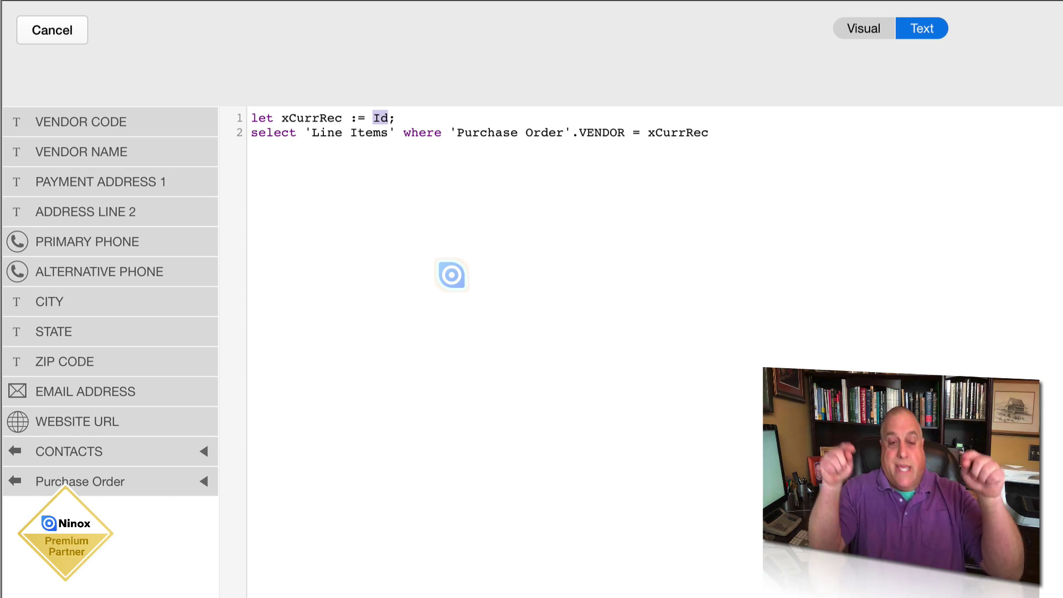
pyautogui.click(54, 29)
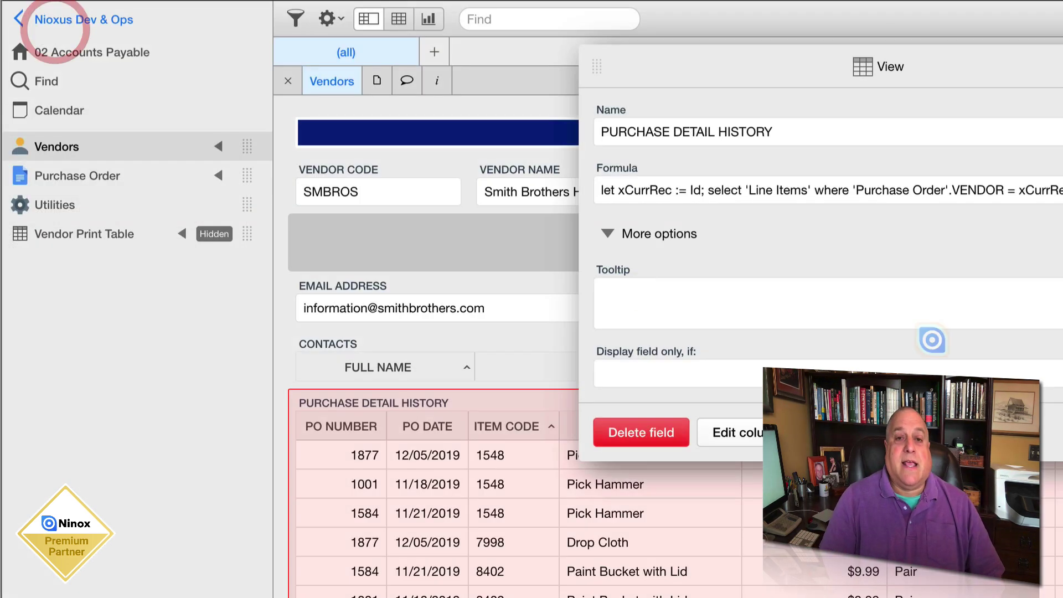
pyautogui.click(1049, 433)
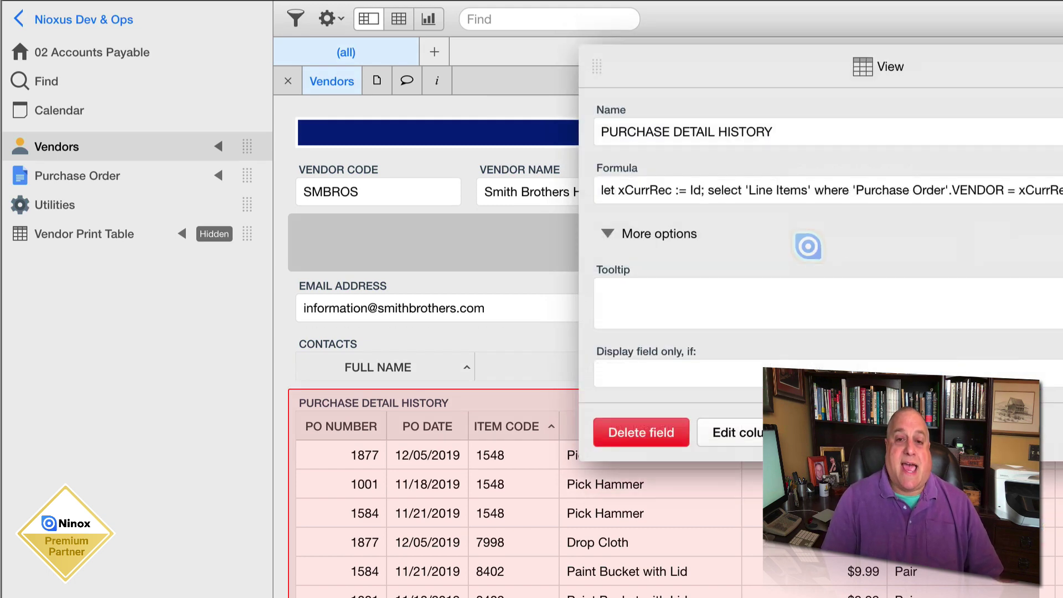
# Step: Reopen the PURCHASE DETAIL HISTORY formula and examine its xCurrRec variable, 'Line Items' selection and 'Purchase Order'.VENDOR condition in turn
pyautogui.click(790, 194)
pyautogui.moveTo(281, 116); pyautogui.dragTo(341, 116)
pyautogui.doubleClick(377, 116)
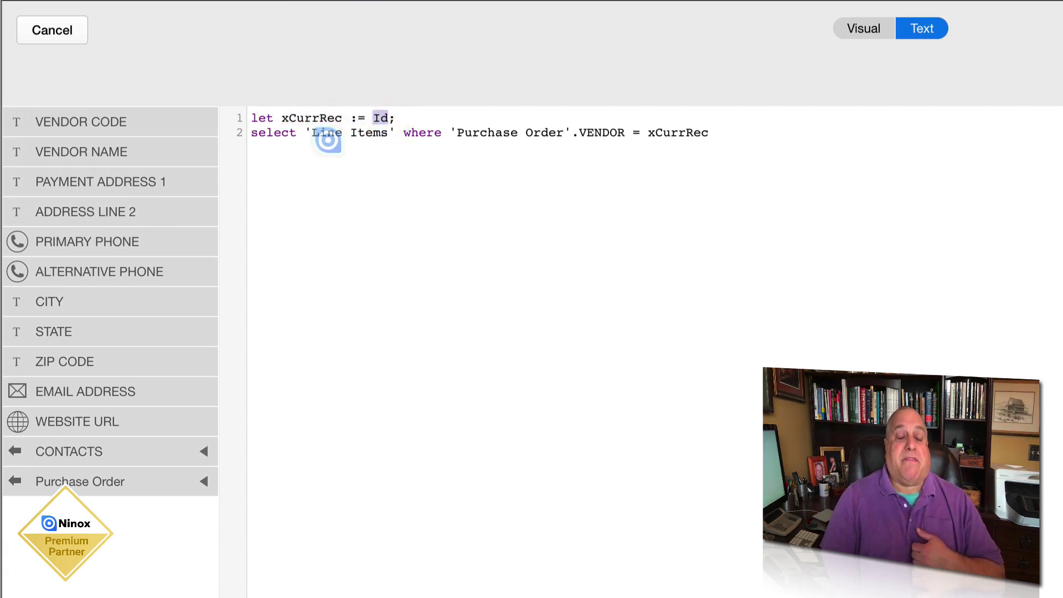
pyautogui.moveTo(250, 133); pyautogui.dragTo(394, 133)
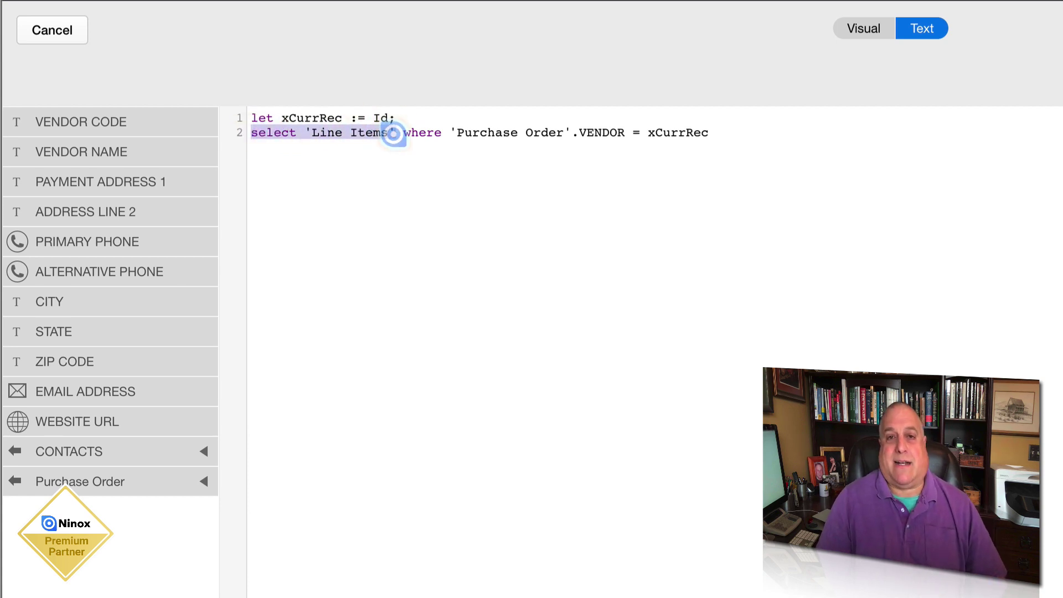
pyautogui.moveTo(450, 133); pyautogui.dragTo(570, 130)
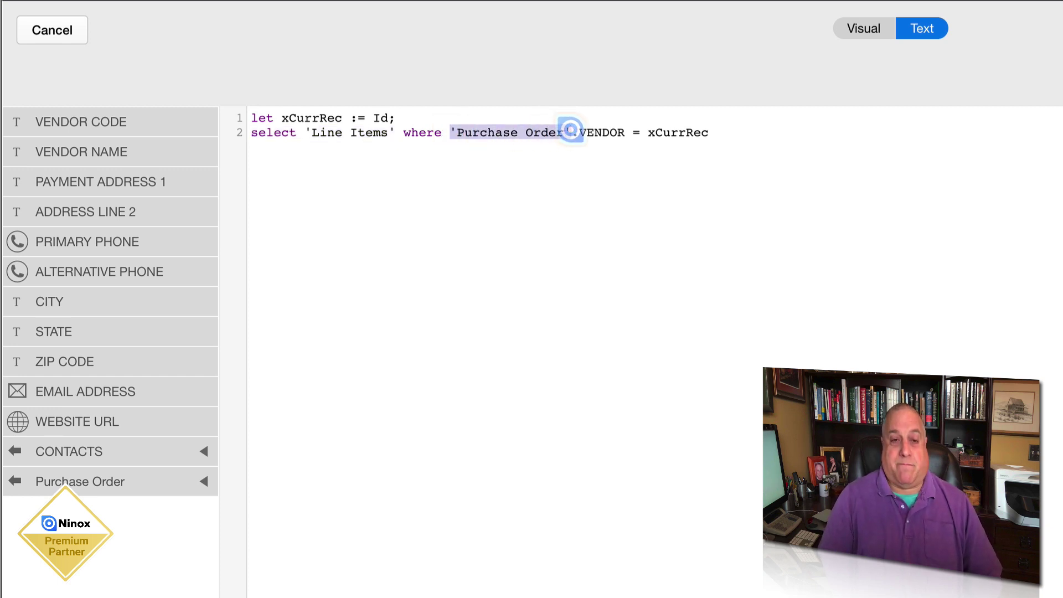
pyautogui.moveTo(579, 133); pyautogui.dragTo(709, 132)
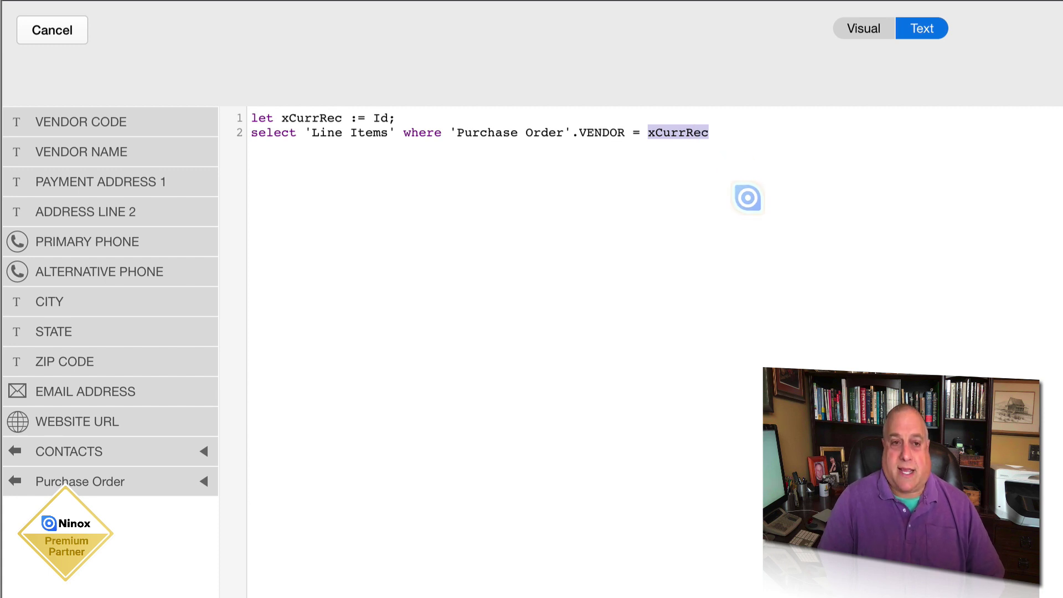
pyautogui.click(283, 170)
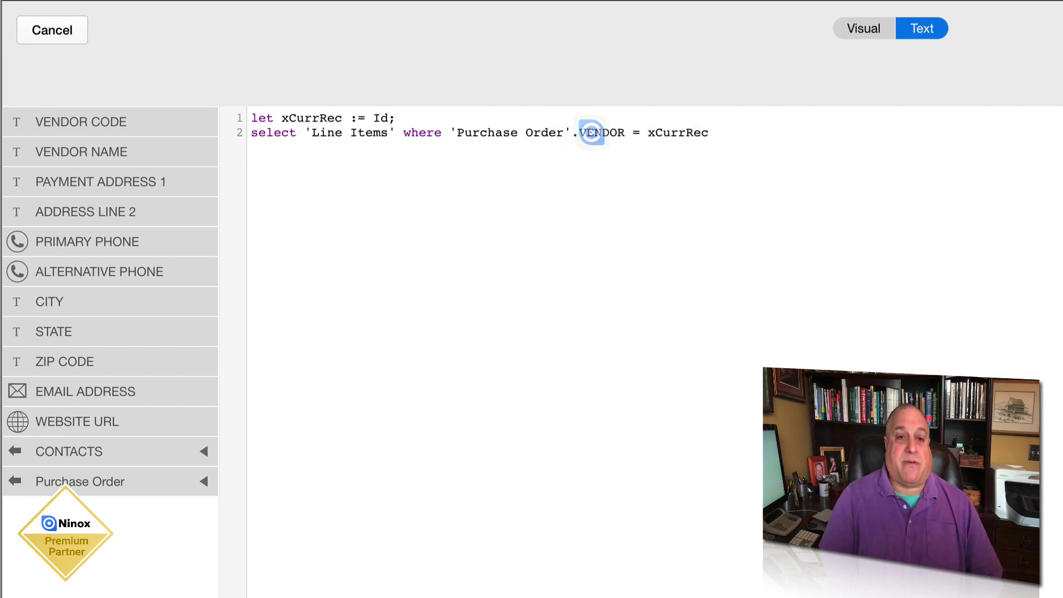
# Step: Review the formula's full select statement matching 'Line Items' by 'Purchase Order'.VENDOR to xCurrRec, and close the view's settings
pyautogui.moveTo(452, 133); pyautogui.dragTo(623, 131)
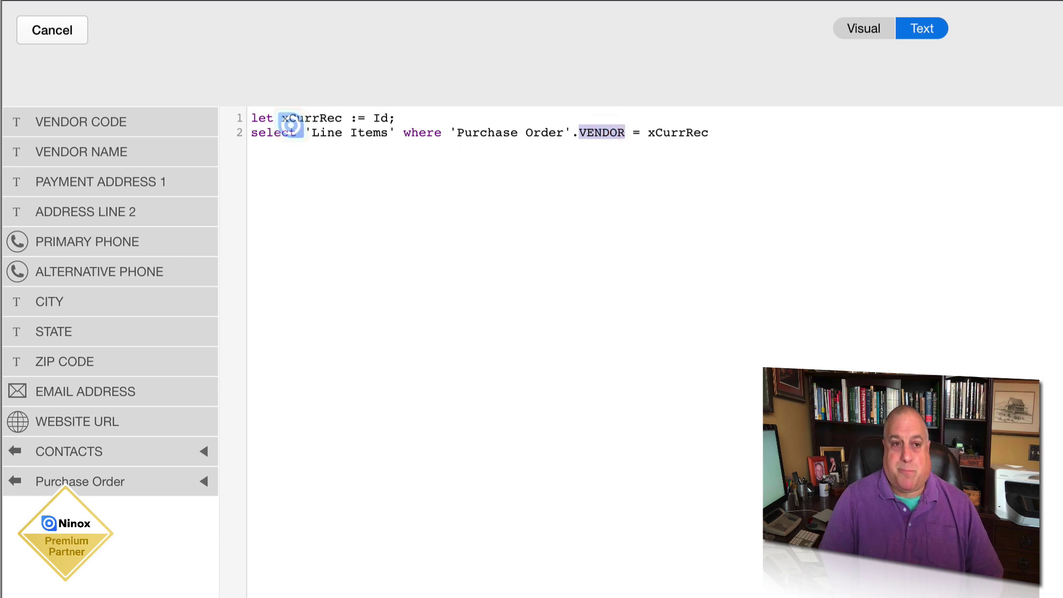
pyautogui.moveTo(305, 132); pyautogui.dragTo(393, 133)
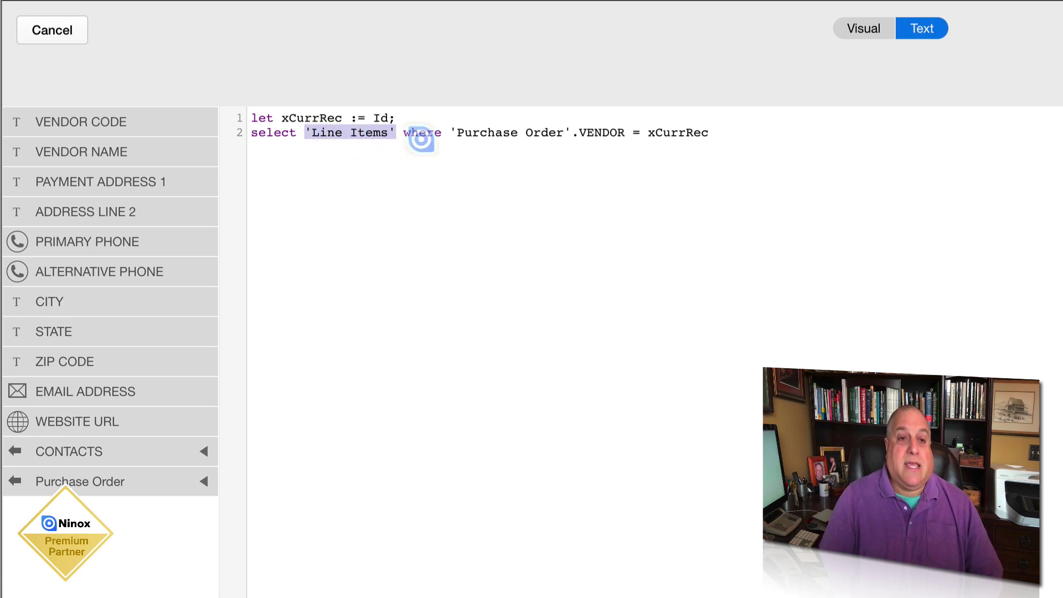
pyautogui.moveTo(449, 133); pyautogui.dragTo(711, 132)
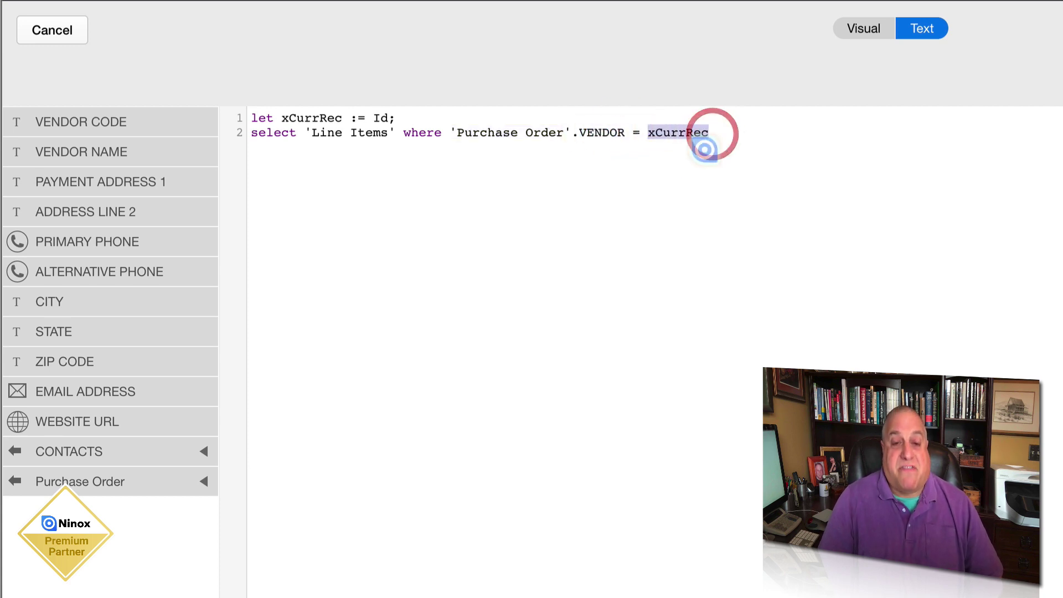
pyautogui.click(670, 177)
pyautogui.moveTo(252, 134); pyautogui.dragTo(715, 133)
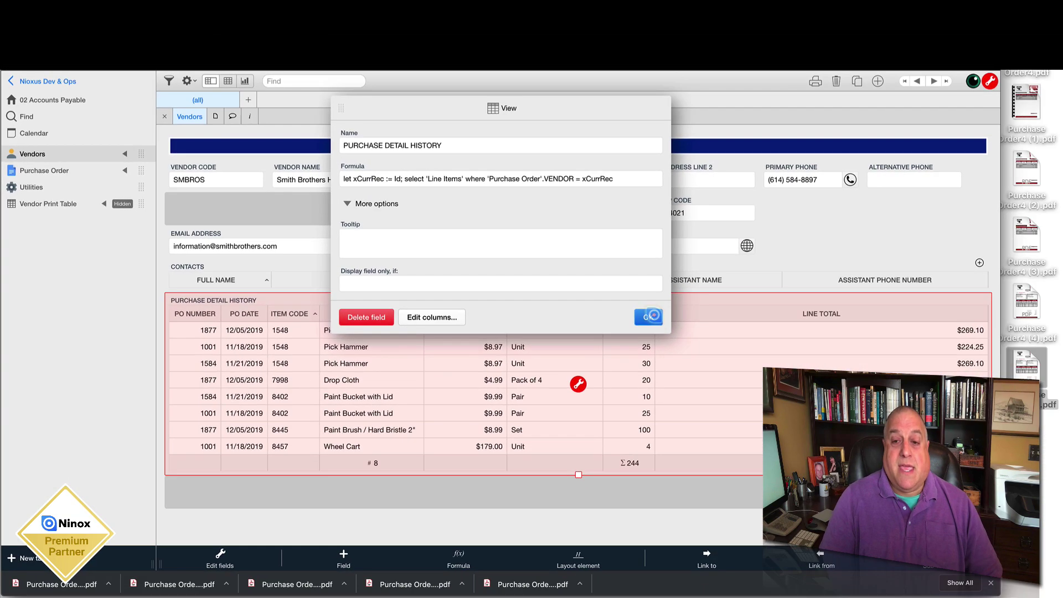
pyautogui.click(649, 314)
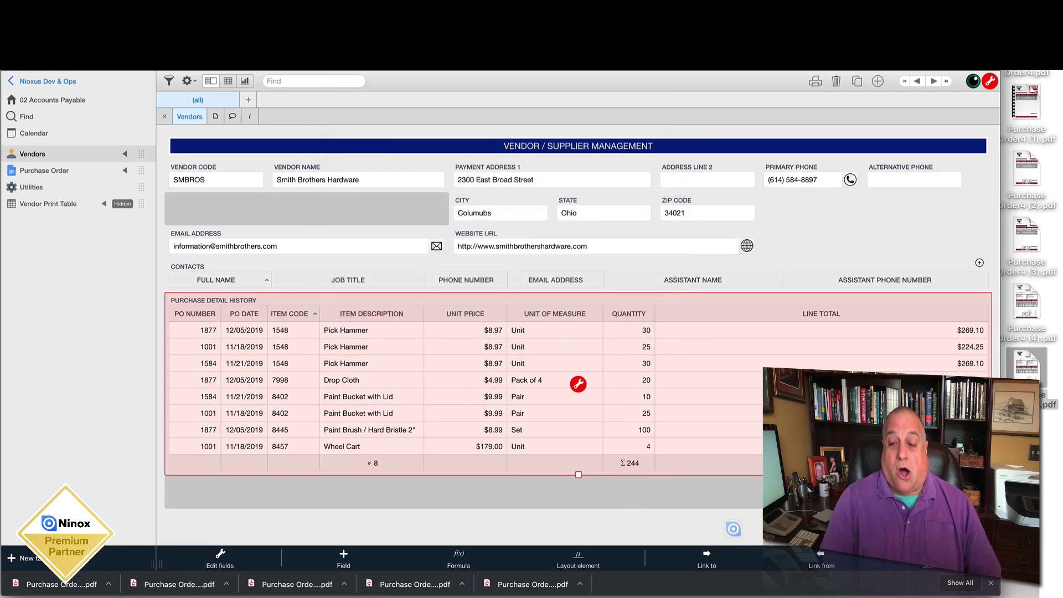
pyautogui.click(720, 531)
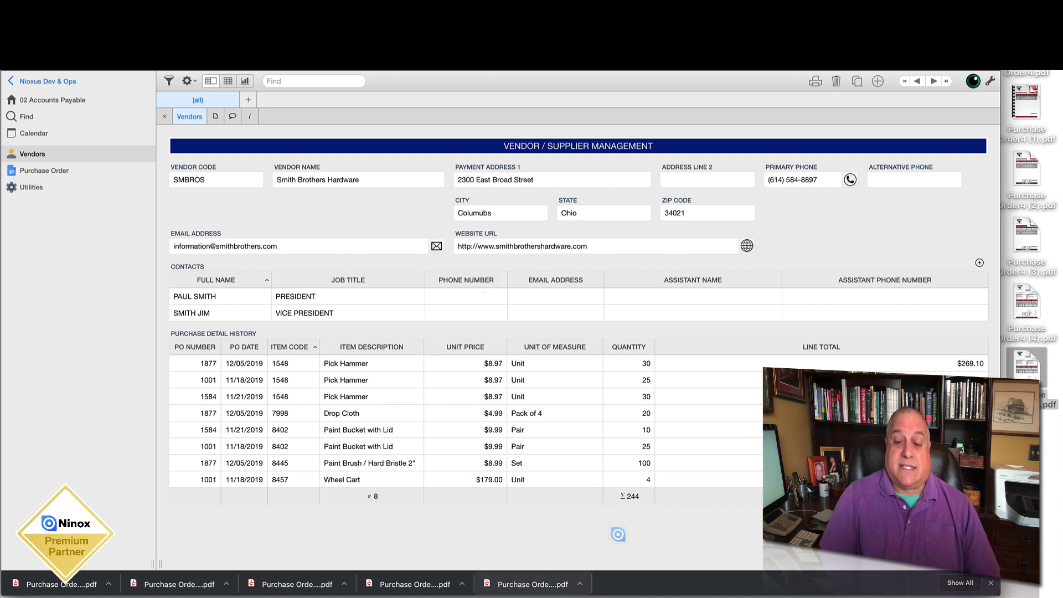
# Step: Dismiss the list of downloaded PDFs, enter edit mode on the Vendors form and view the available layout element types
pyautogui.click(991, 582)
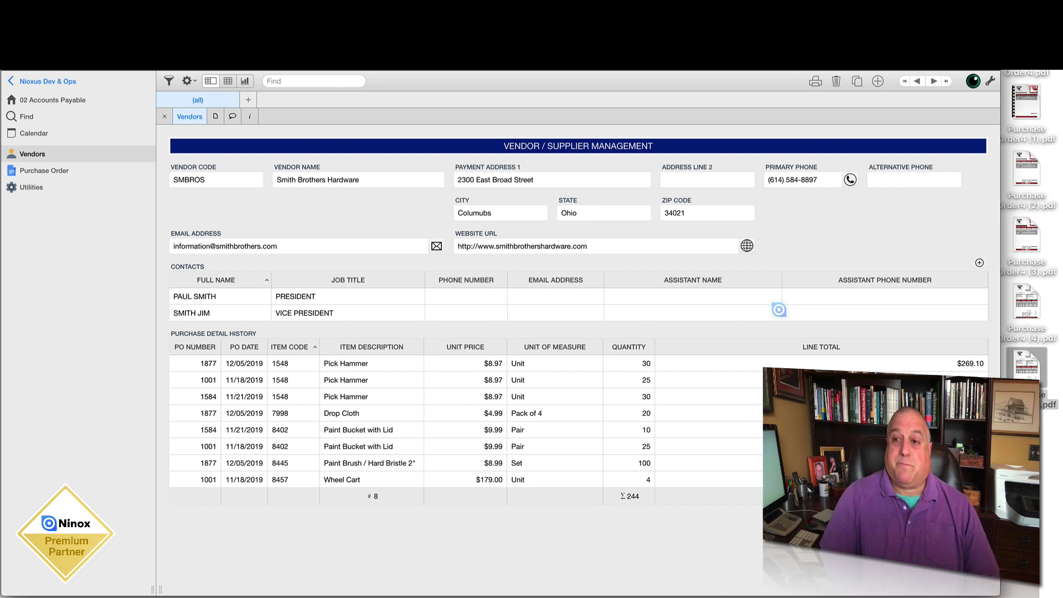
pyautogui.click(990, 79)
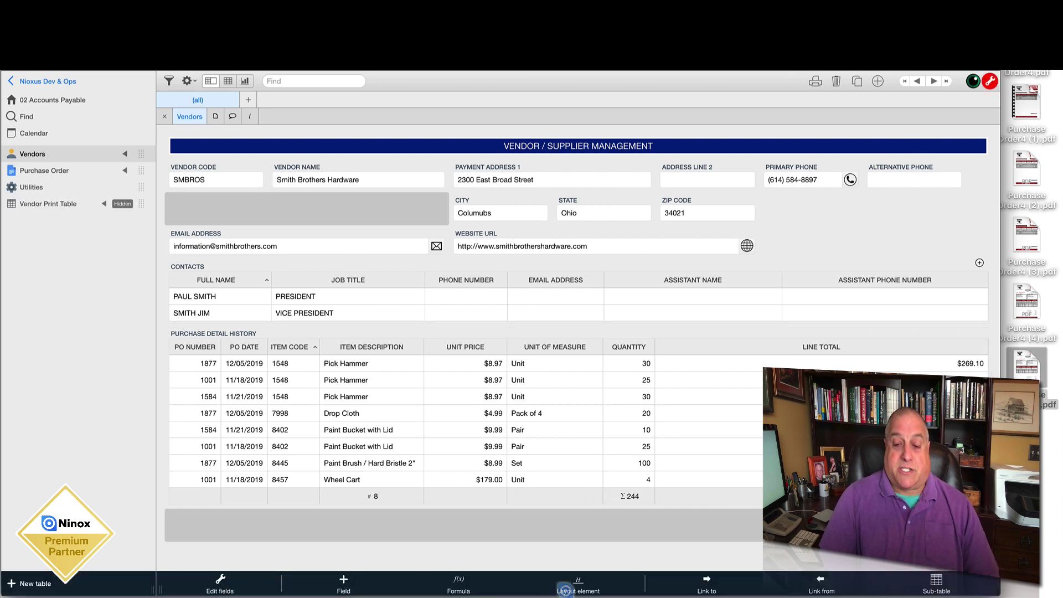
pyautogui.click(578, 582)
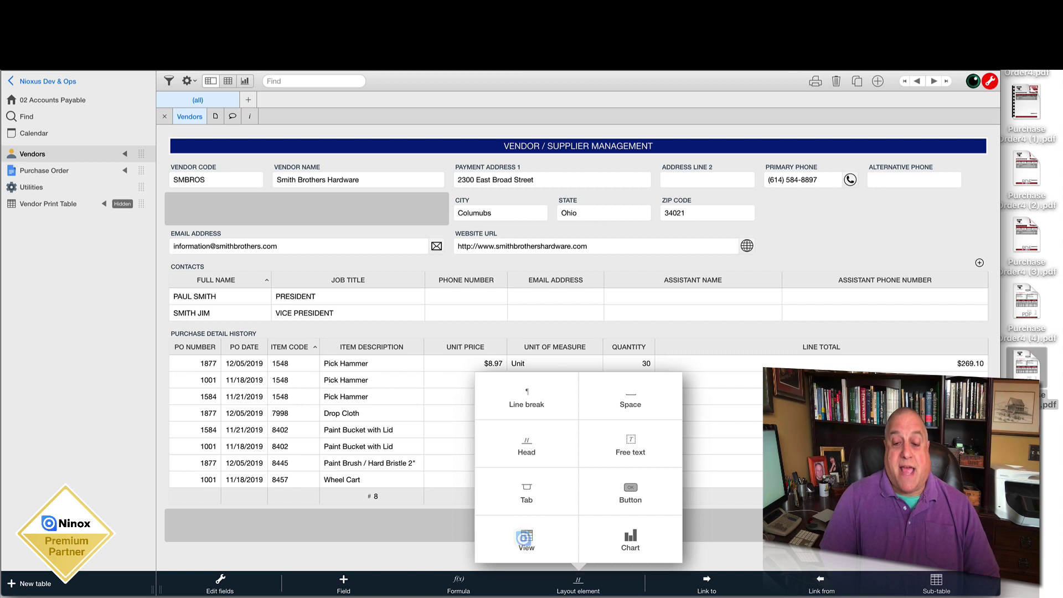
pyautogui.click(454, 552)
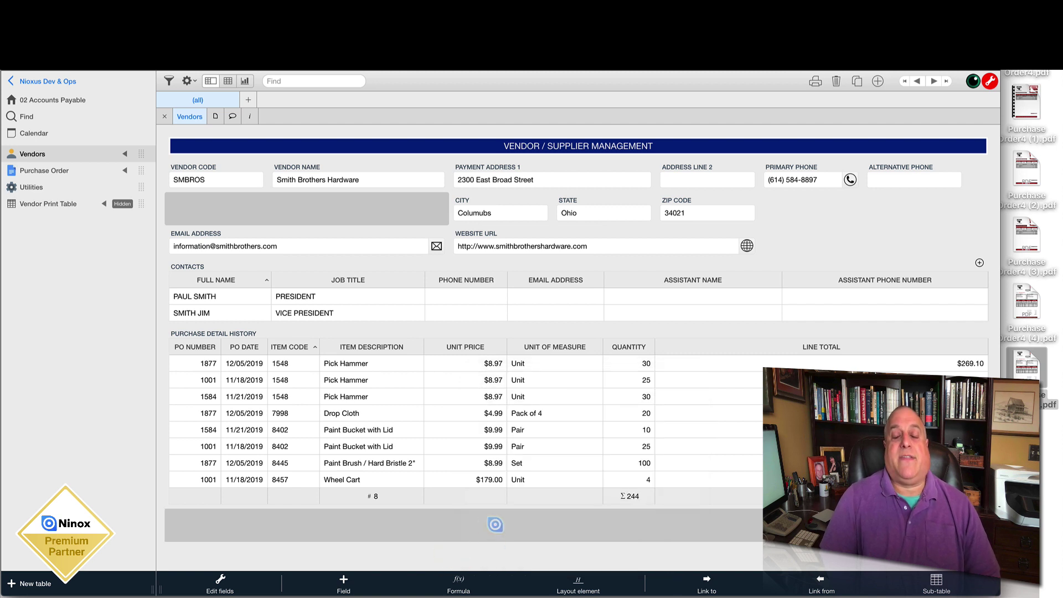
# Step: Create a new empty print layout named "Demo View" for the Vendors record
pyautogui.click(815, 81)
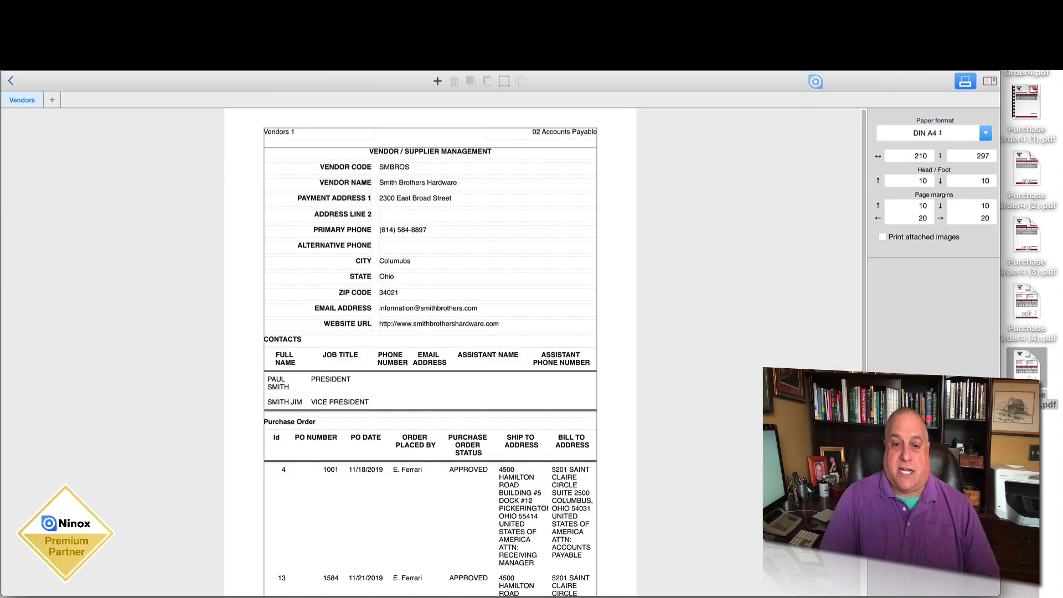
pyautogui.click(51, 97)
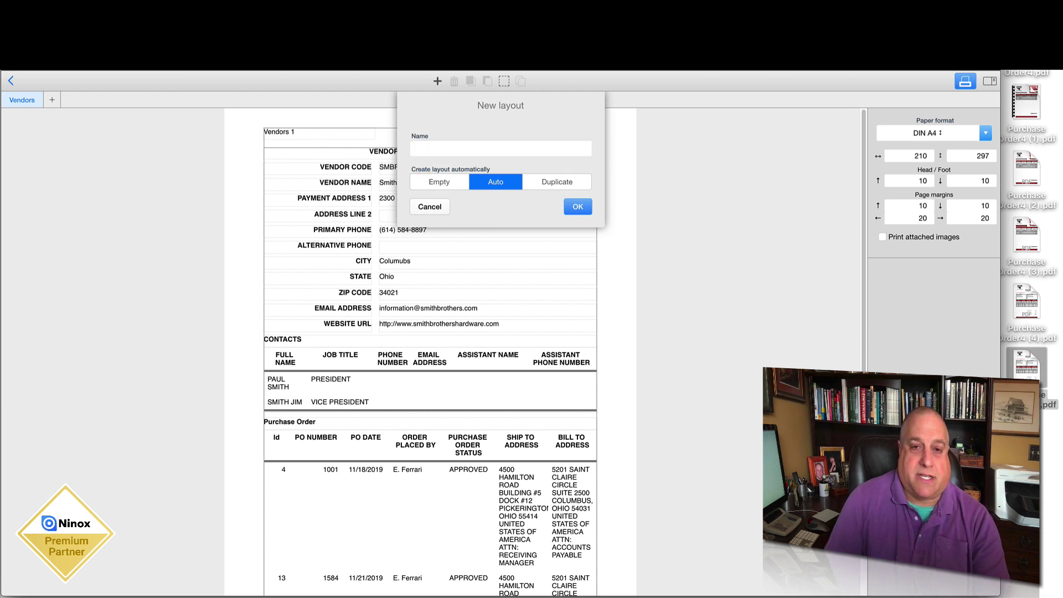
pyautogui.write('Demo View')
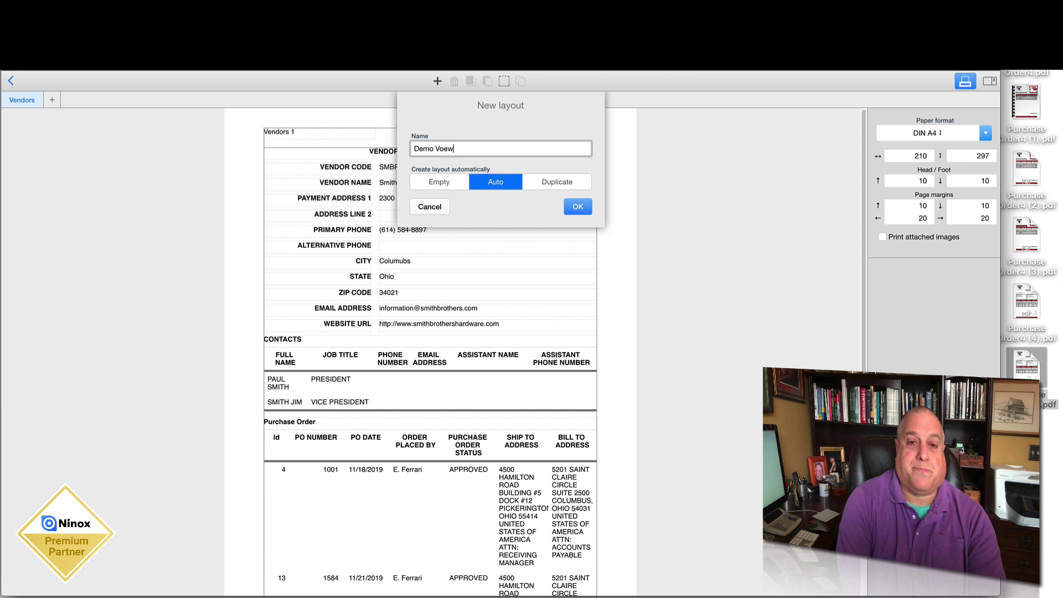
pyautogui.click(429, 174)
pyautogui.click(577, 209)
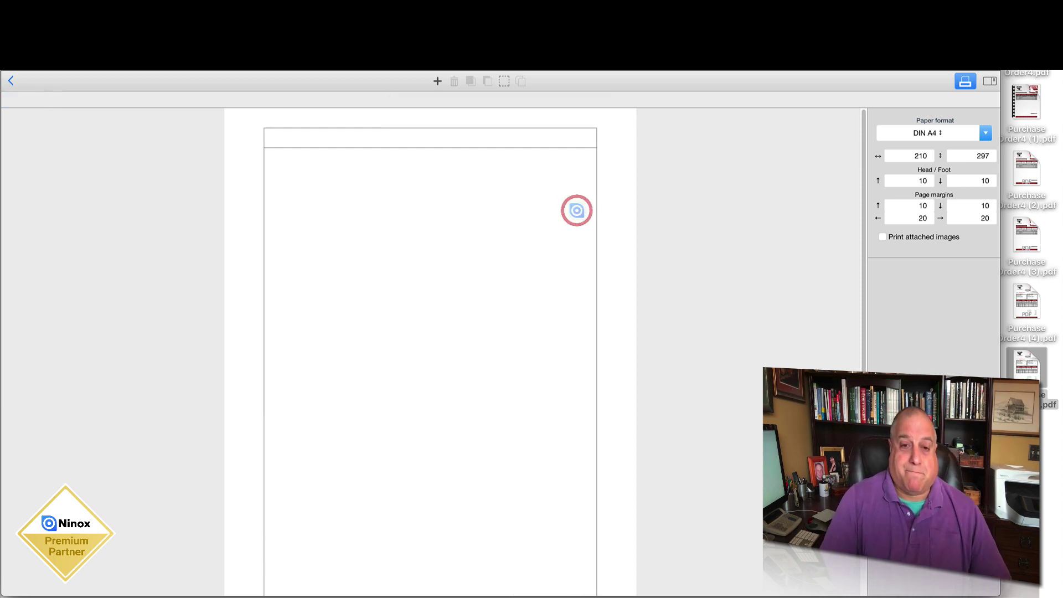
# Step: Try the CONTACTS table in the Demo View layout, place the Purchase Order table instead, and save the layout
pyautogui.click(436, 81)
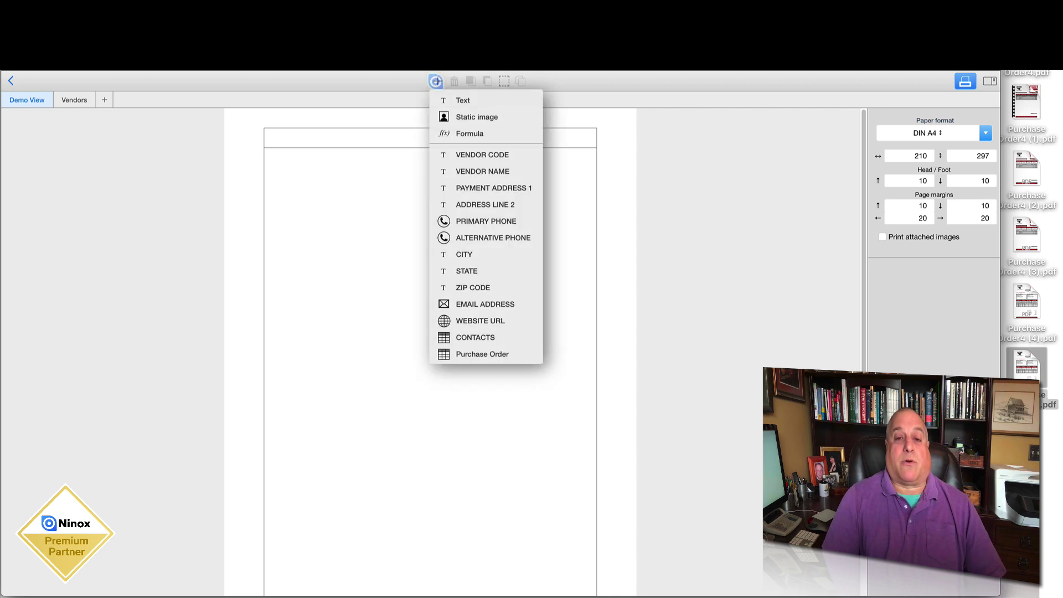
pyautogui.click(480, 336)
pyautogui.click(438, 81)
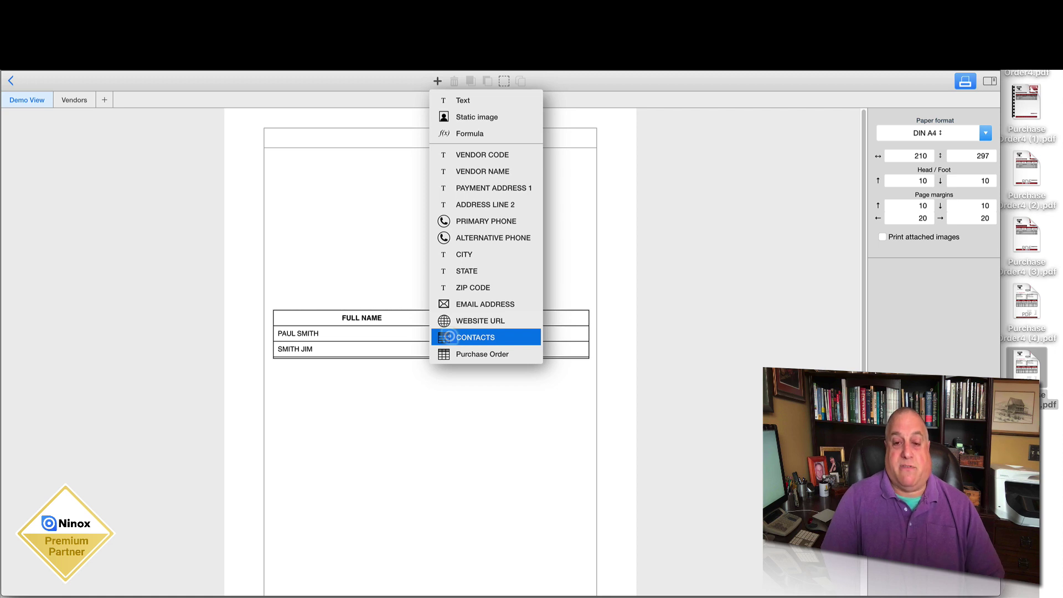
pyautogui.click(480, 354)
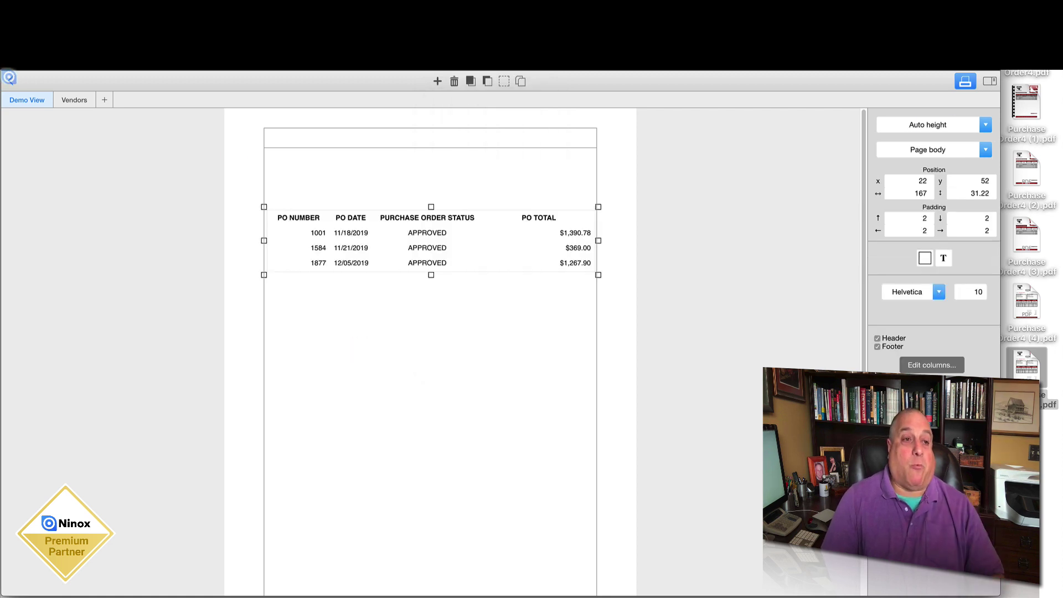
pyautogui.click(11, 78)
pyautogui.click(595, 200)
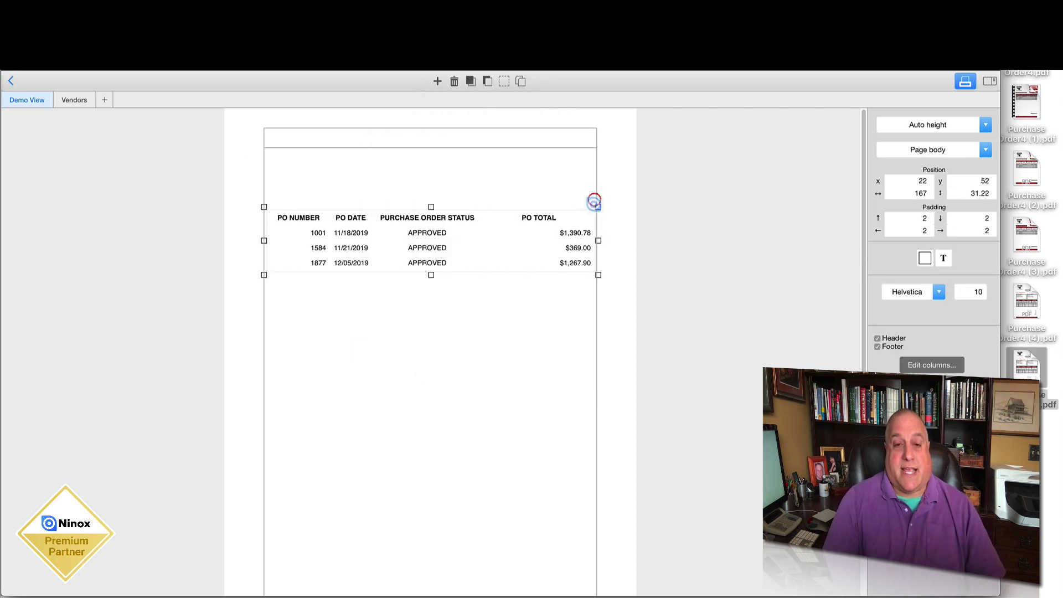
# Step: Check the elements available to the Demo View layout for PURCHASE DETAIL HISTORY, open an empty Formula element, and leave without adding it
pyautogui.click(479, 335)
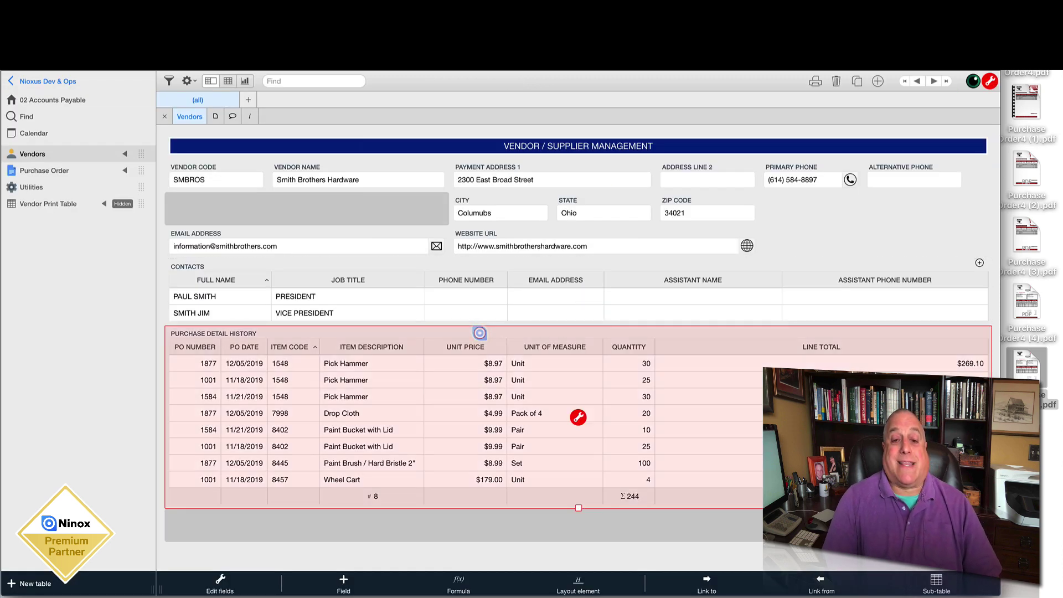
pyautogui.click(500, 551)
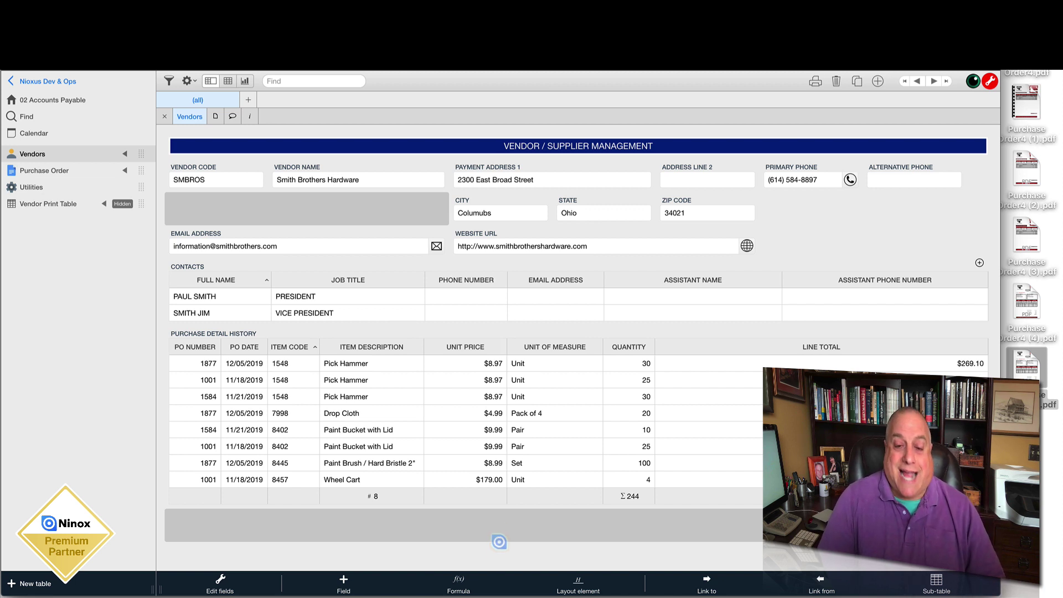
pyautogui.click(813, 82)
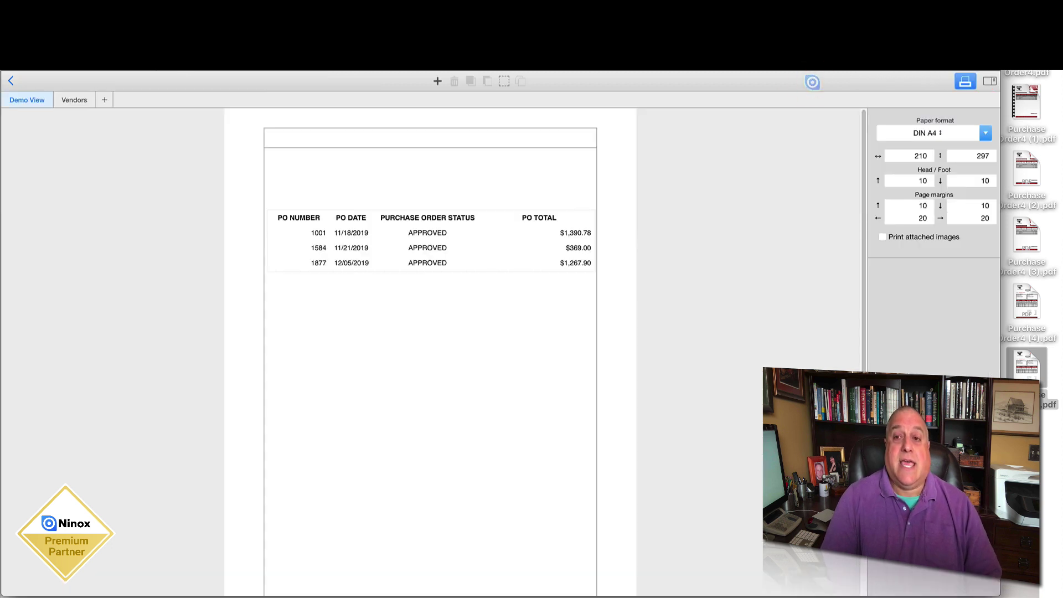
pyautogui.click(435, 82)
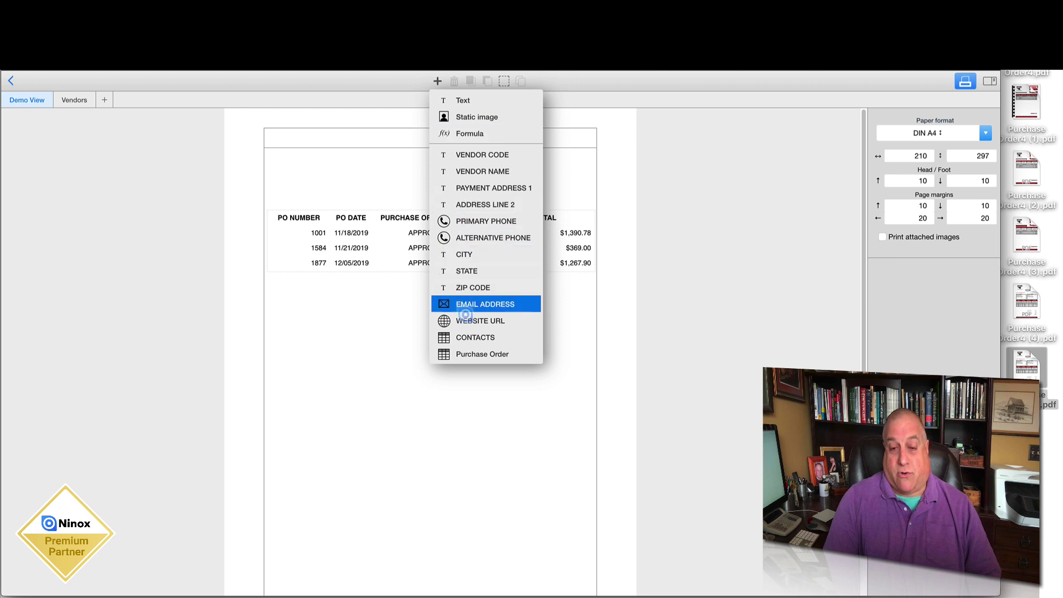
pyautogui.click(471, 134)
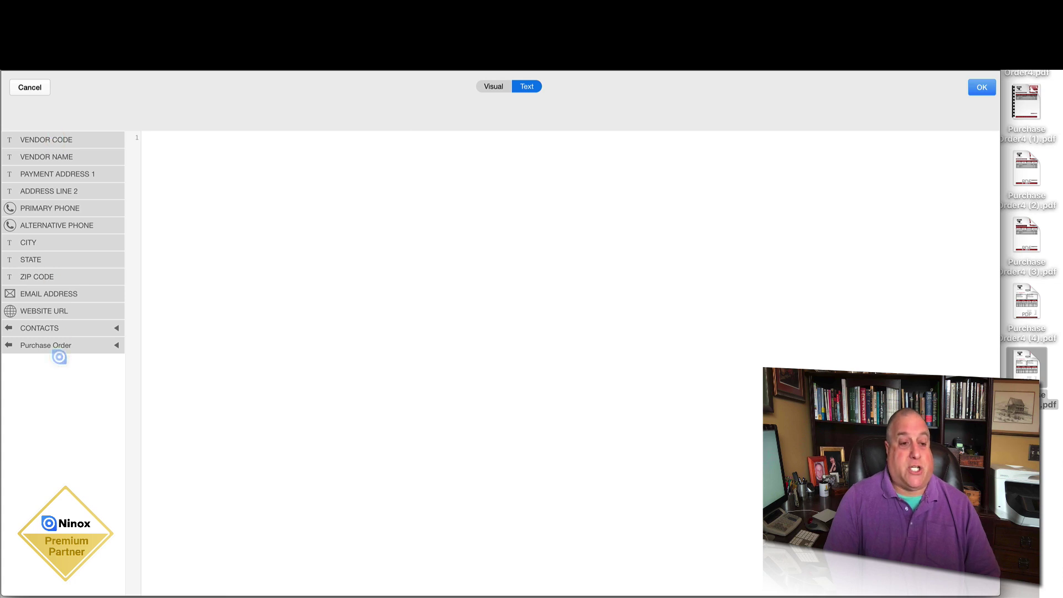
pyautogui.press('Escape')
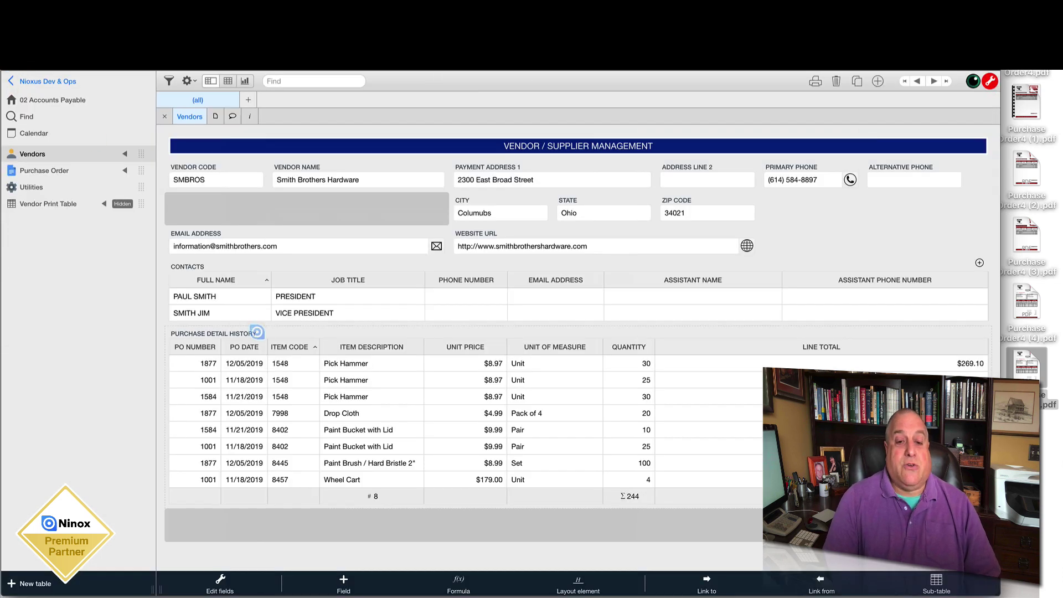
# Step: Sort PURCHASE DETAIL HISTORY by PO NUMBER, revert the pending form changes, and re-enter edit mode
pyautogui.click(508, 330)
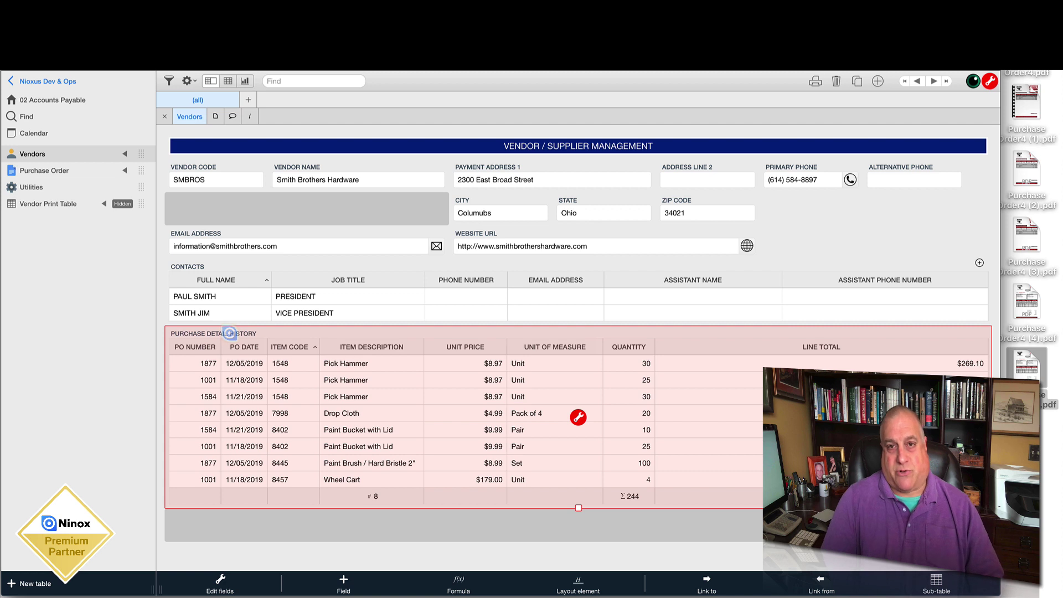
pyautogui.click(213, 344)
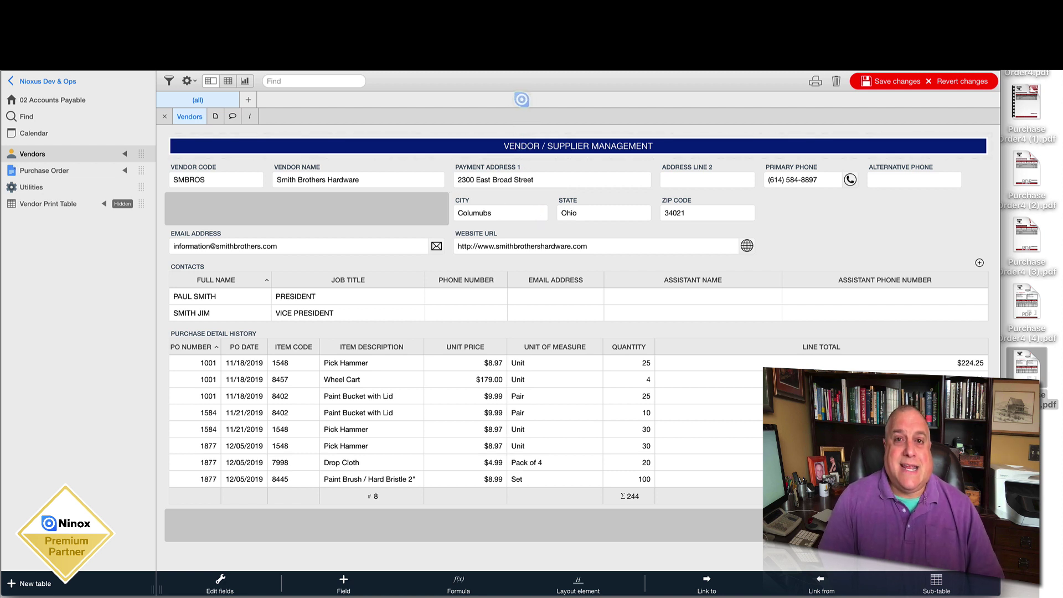
pyautogui.click(940, 83)
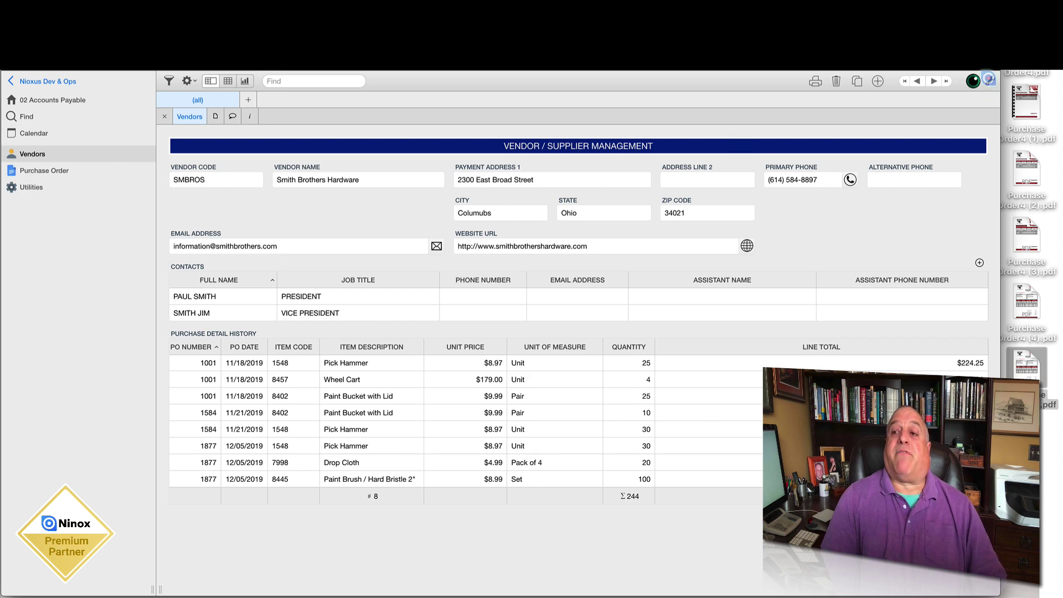
pyautogui.click(990, 81)
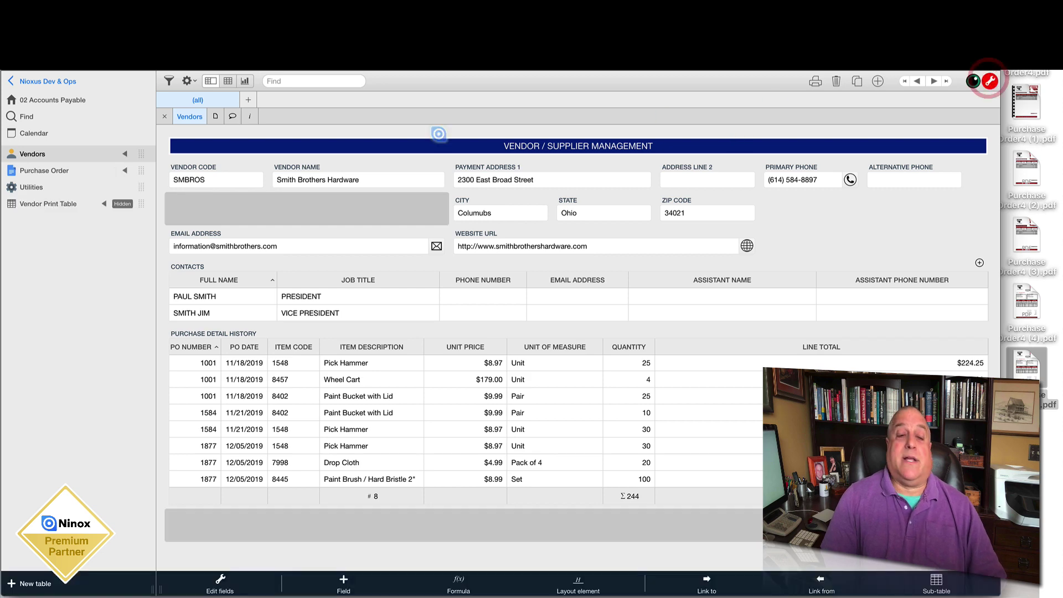
# Step: Examine the hidden Vendor Print Table in the data model and review the Vendor Print Lines of its SMBROS record
pyautogui.click(32, 101)
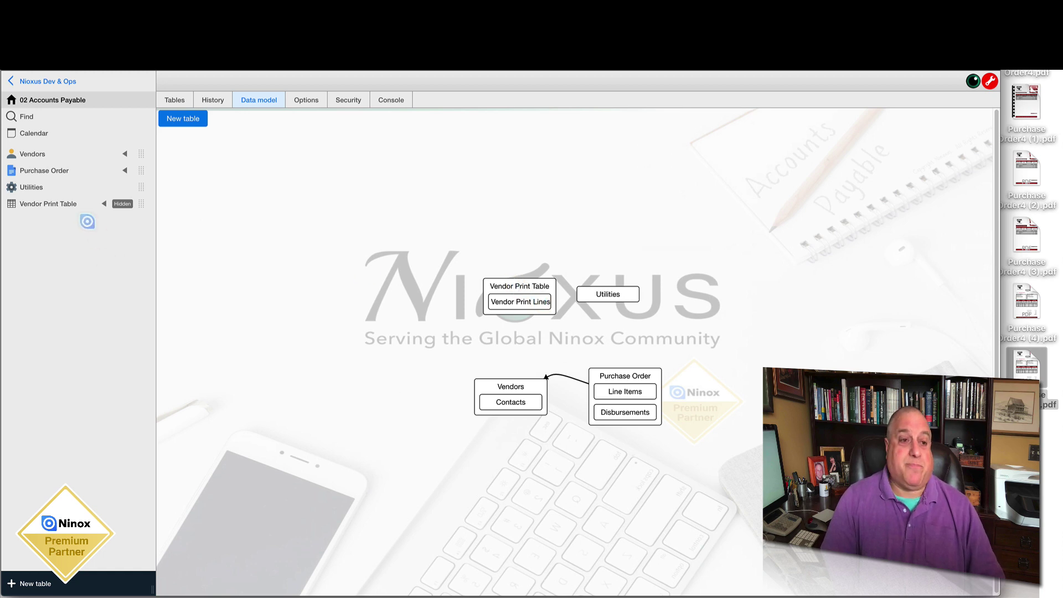
pyautogui.click(52, 204)
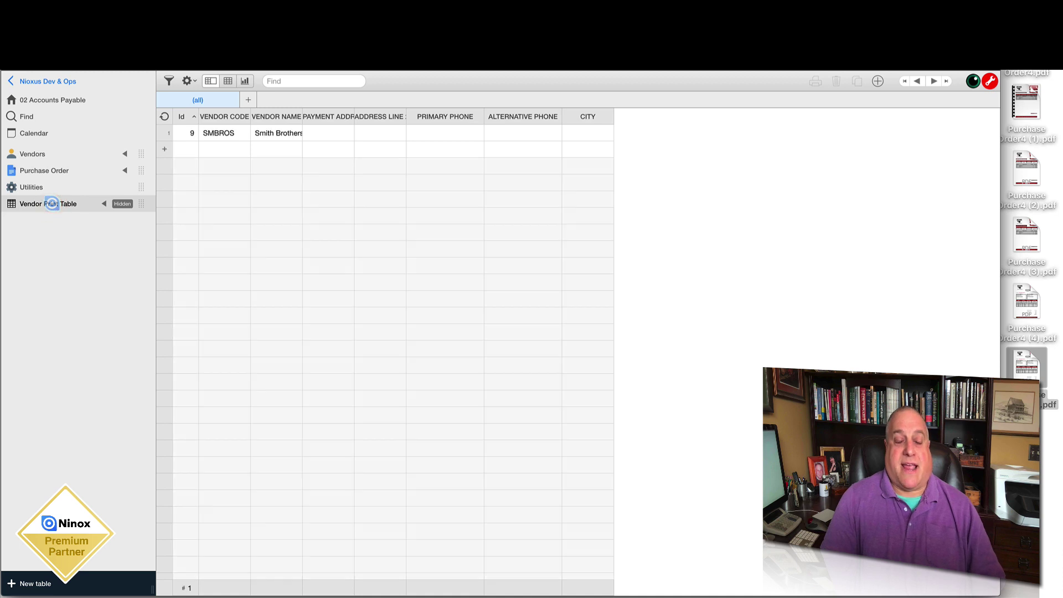
pyautogui.click(218, 132)
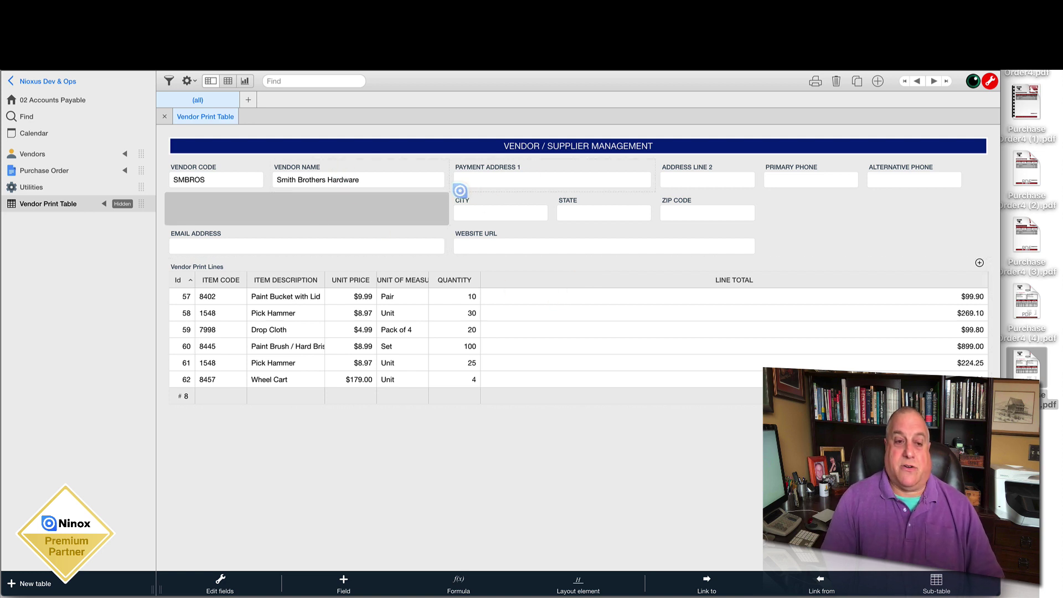
pyautogui.scroll(-2, 409, 336)
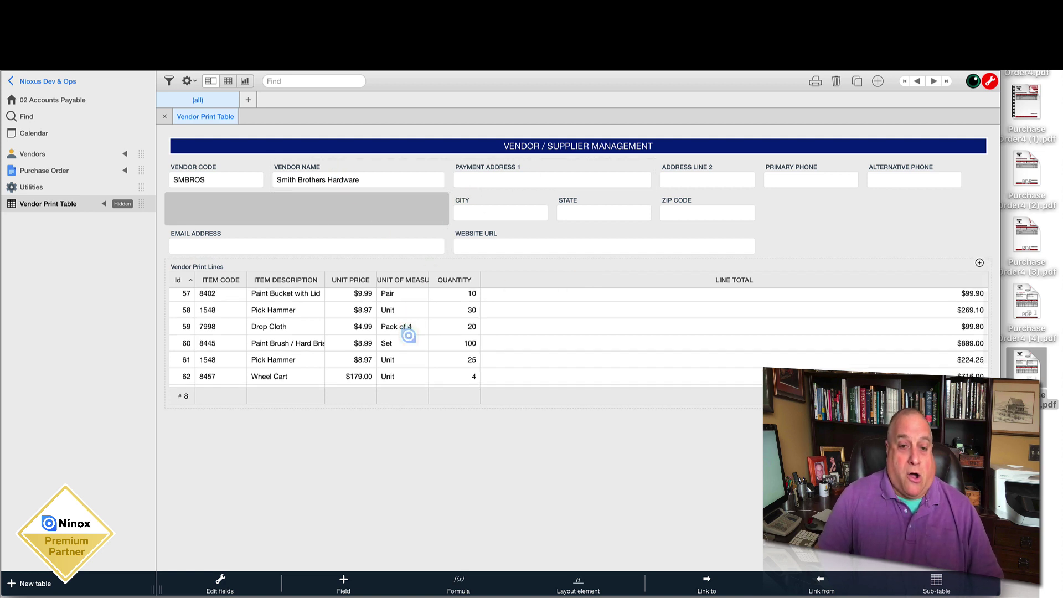
pyautogui.scroll(2, 408, 336)
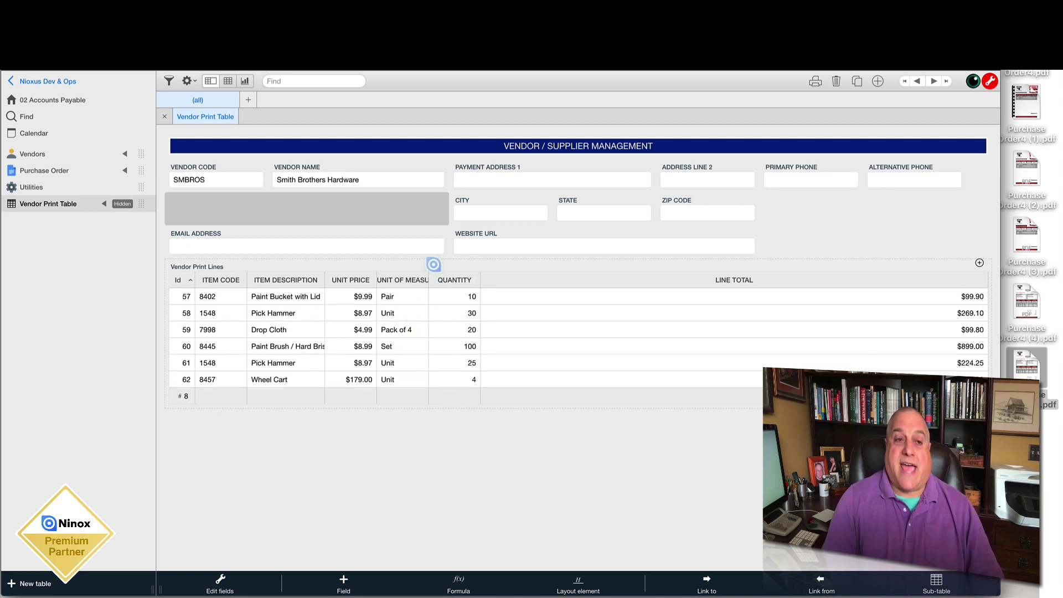
pyautogui.click(65, 99)
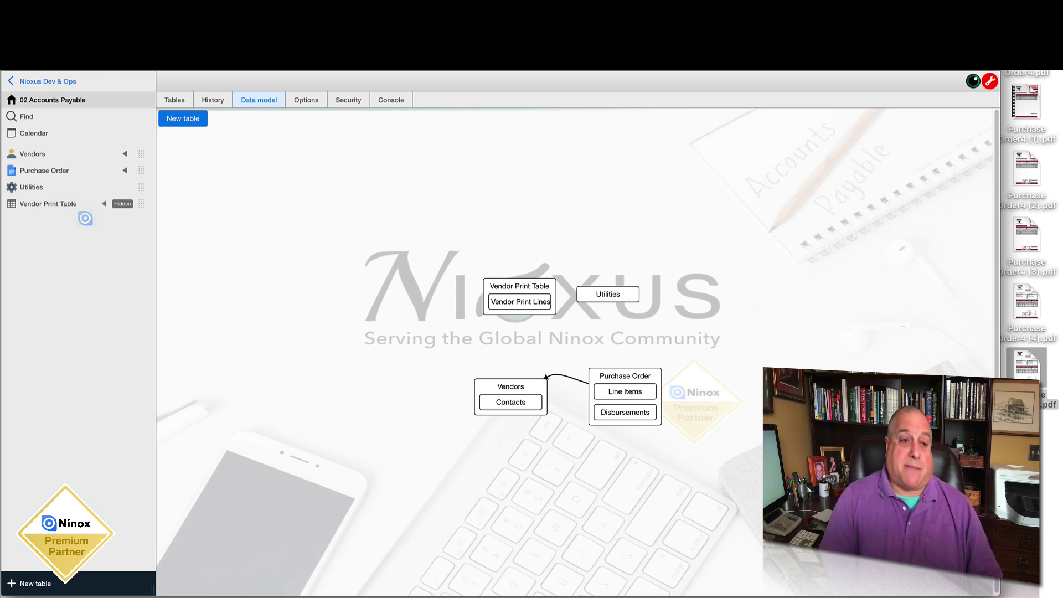
pyautogui.click(48, 203)
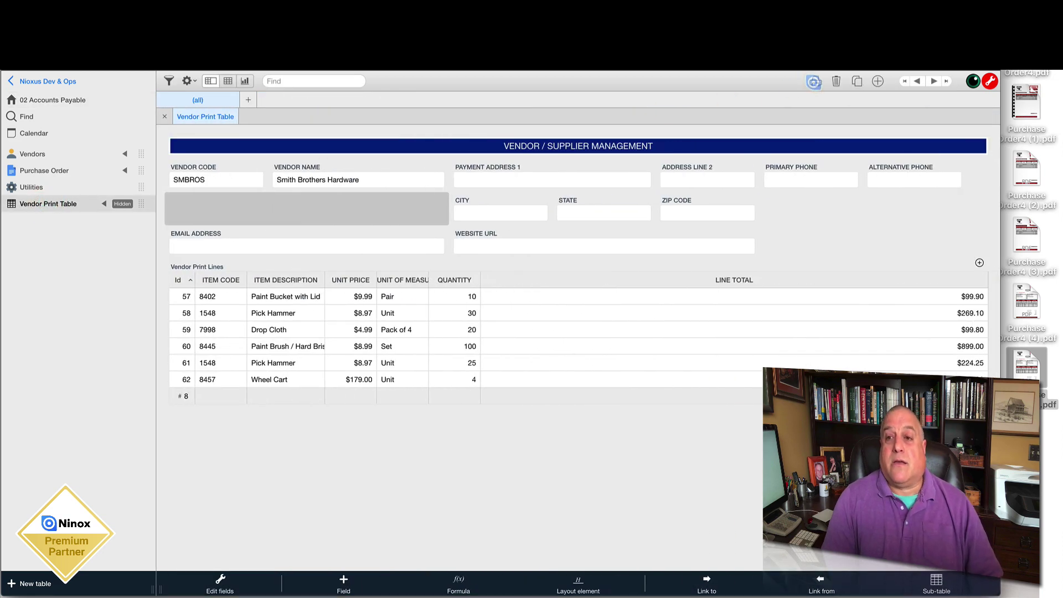
# Step: Inspect the Transaction Detail print layout's heading, line table and available Vendor Print Lines element, and leave without saving the layout
pyautogui.click(814, 82)
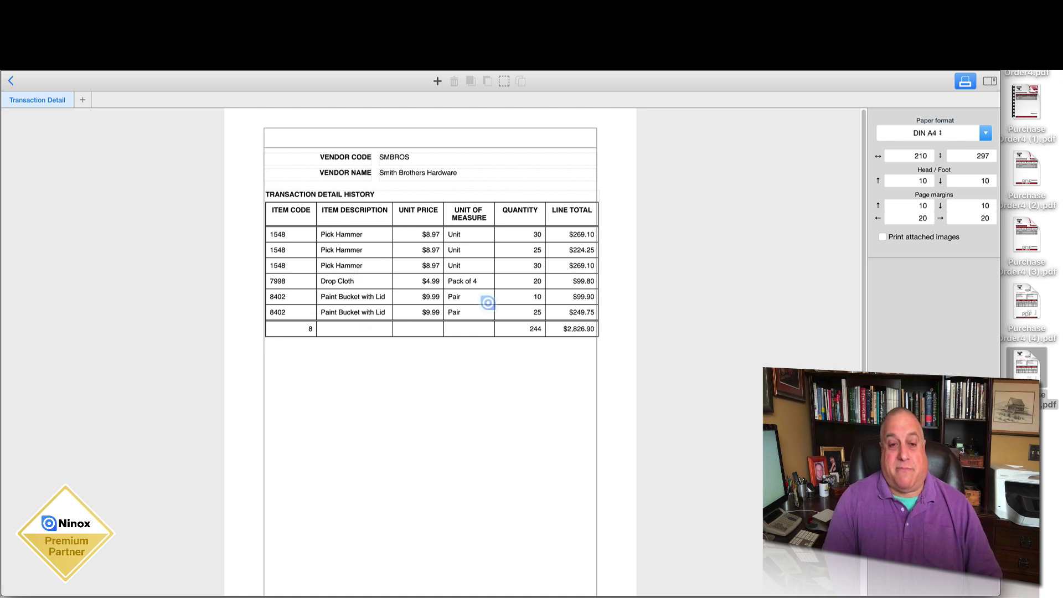
pyautogui.click(416, 193)
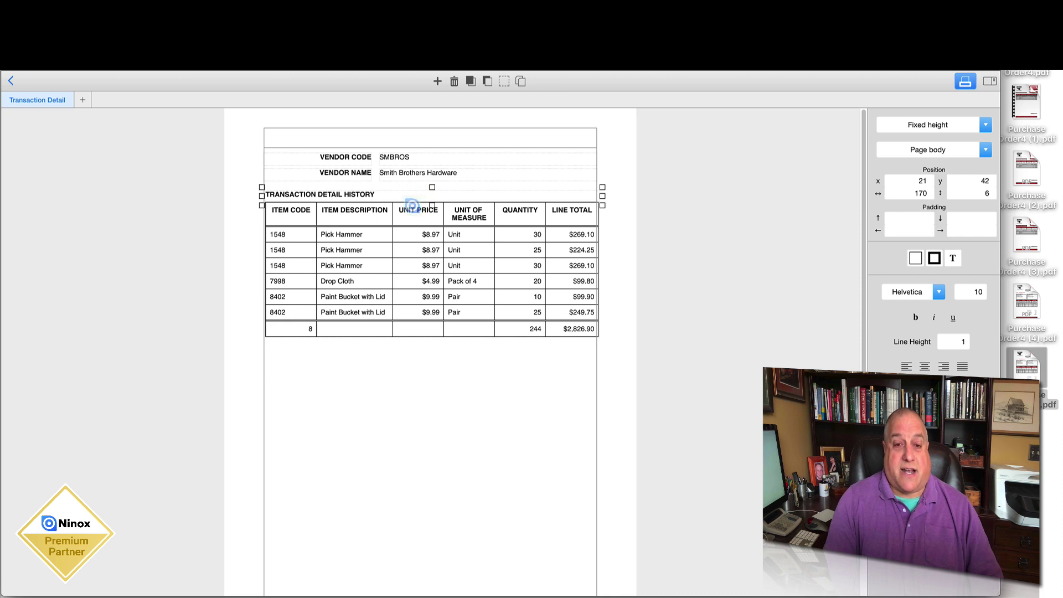
pyautogui.click(437, 80)
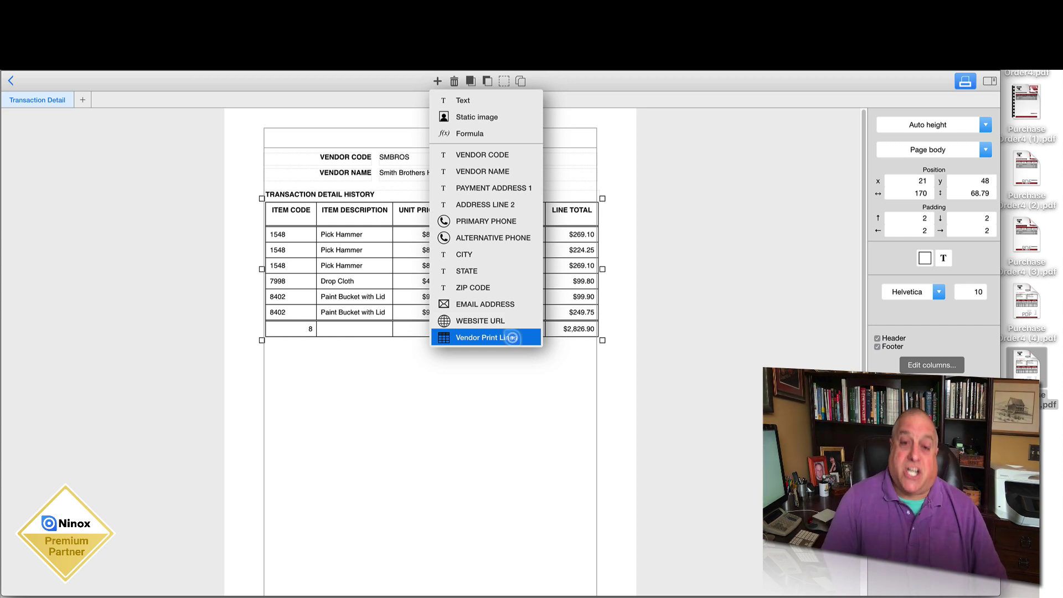
pyautogui.click(434, 390)
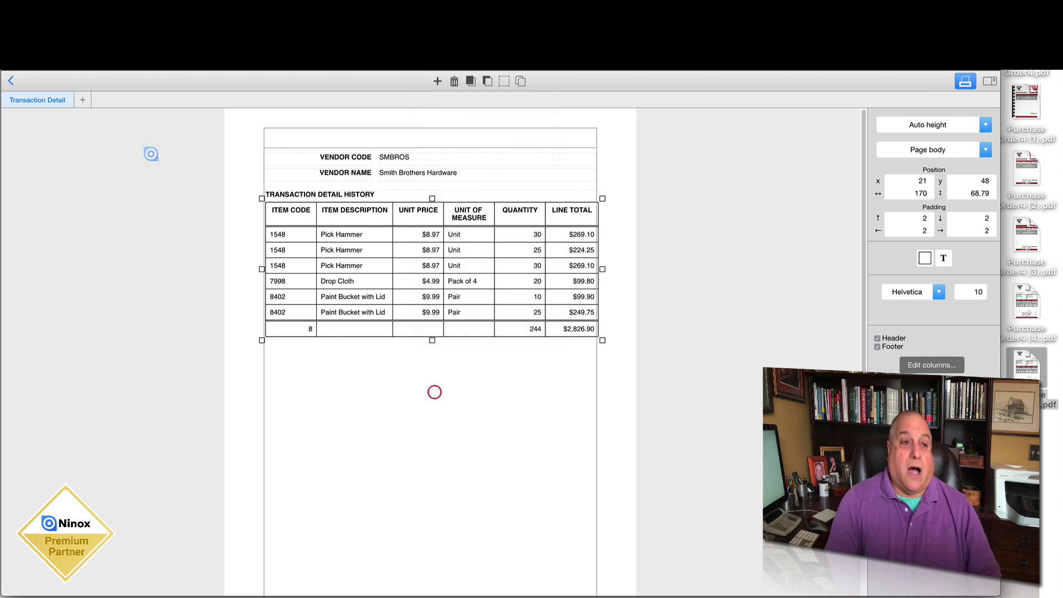
pyautogui.click(12, 81)
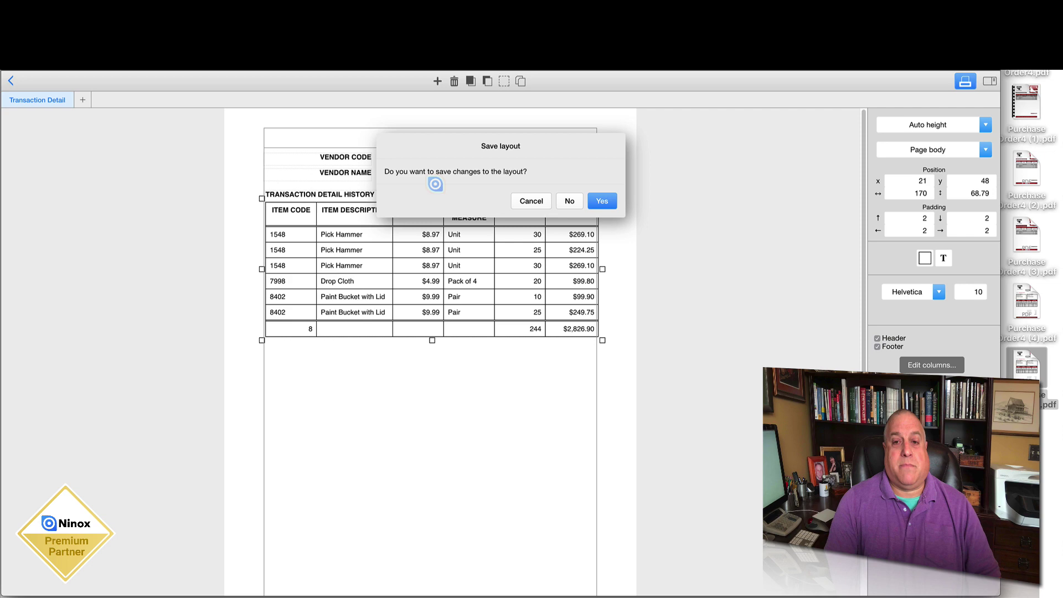
pyautogui.click(570, 201)
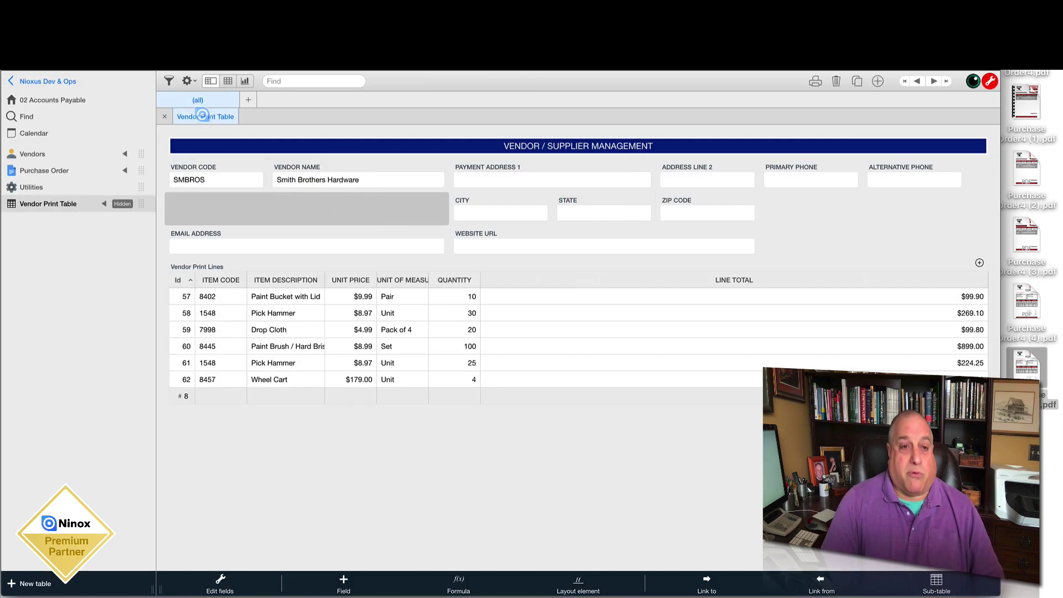
# Step: Review the Hidden option in the Vendor Print Table's settings, close them and exit edit mode
pyautogui.click(182, 82)
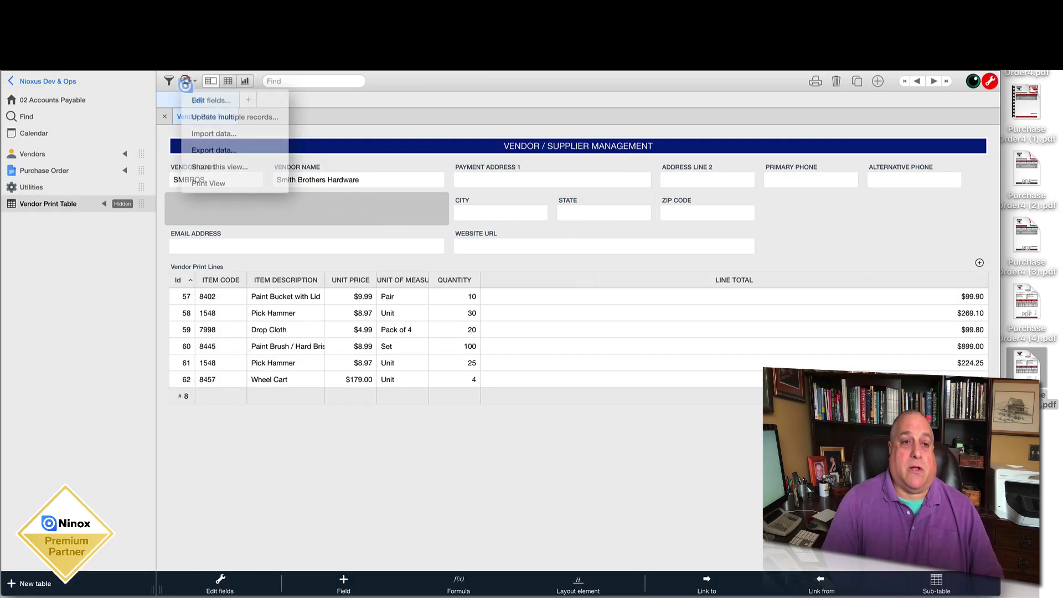
pyautogui.click(210, 98)
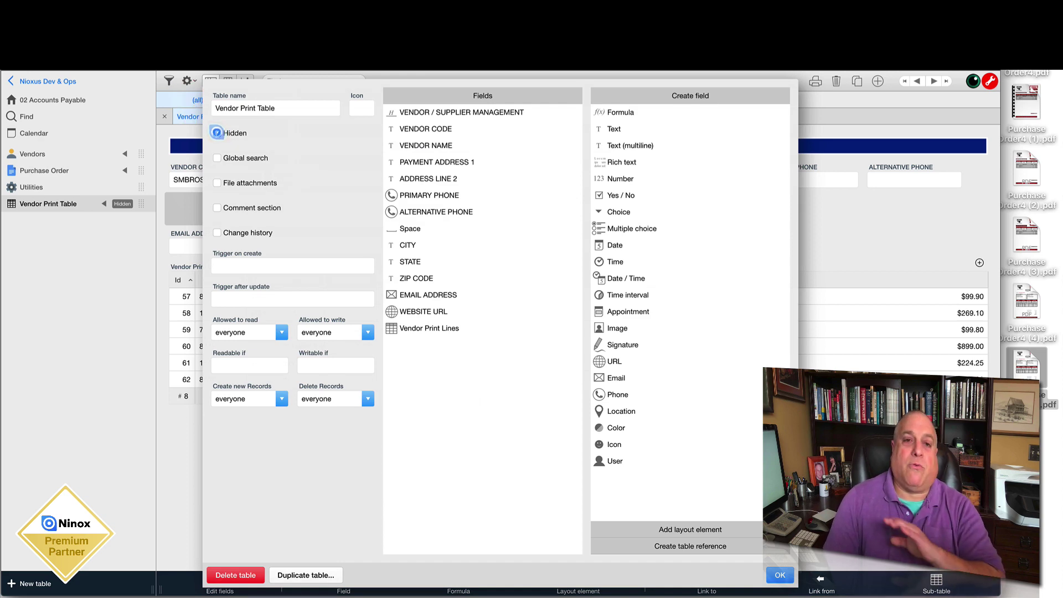
pyautogui.click(779, 575)
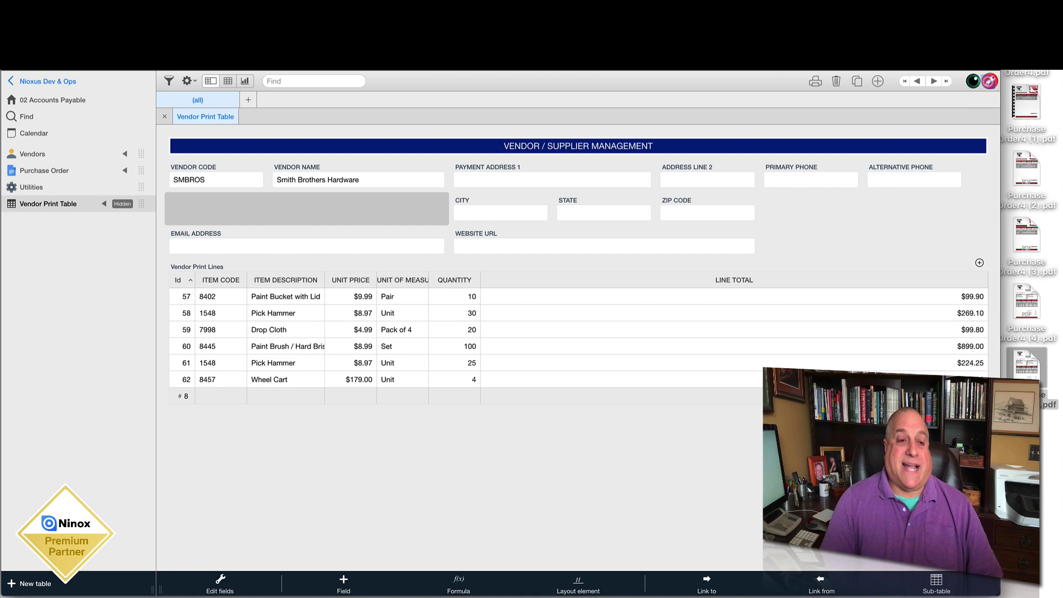
pyautogui.click(989, 81)
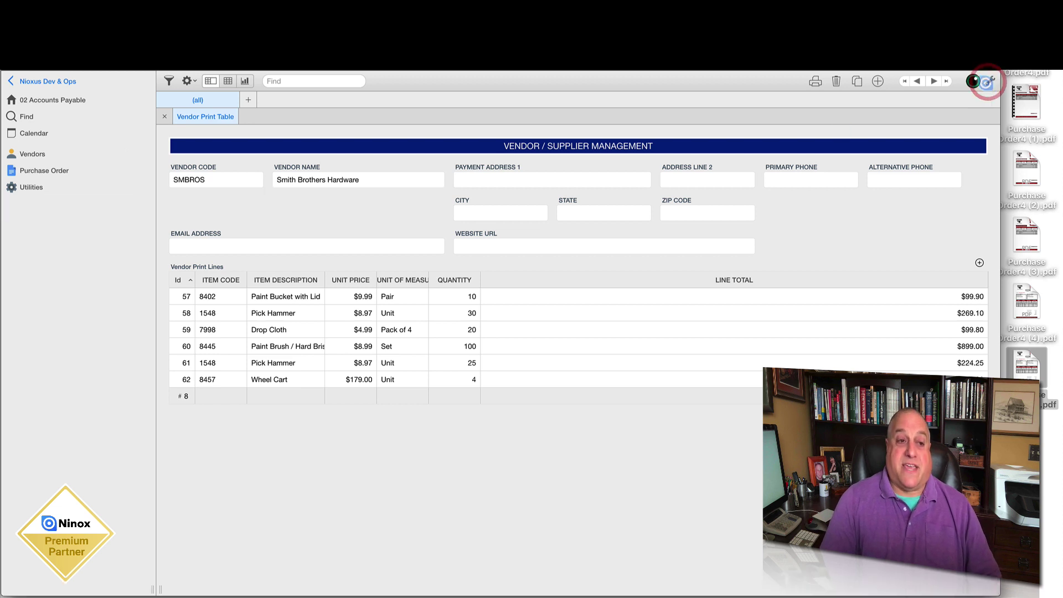
# Step: Return to the Vendors table in edit mode, review the PURCHASE DETAIL HISTORY view's formula settings, and close them
pyautogui.click(39, 154)
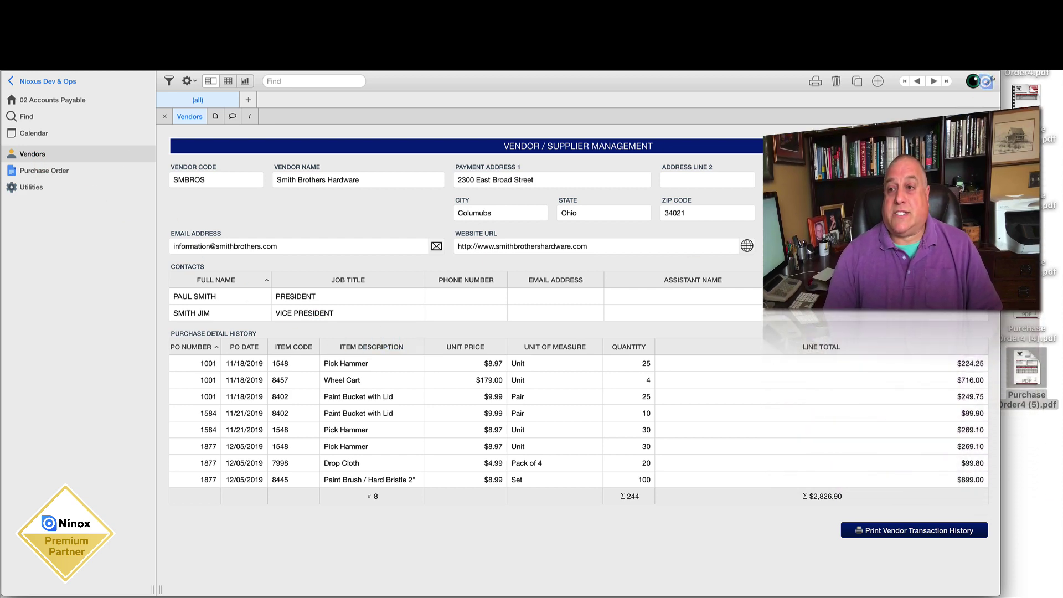
pyautogui.click(988, 81)
pyautogui.click(529, 329)
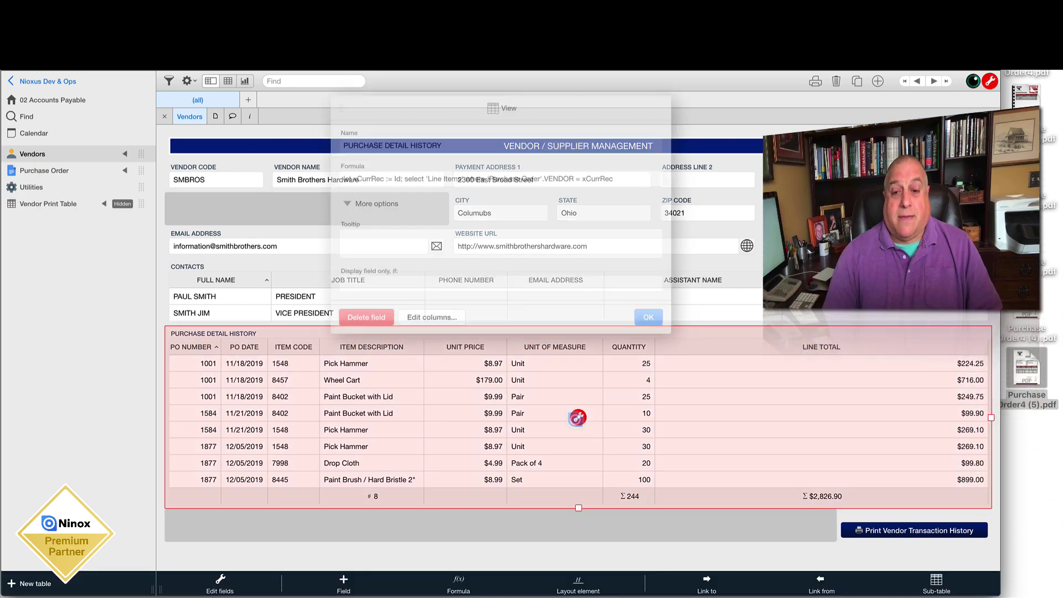
pyautogui.doubleClick(577, 417)
pyautogui.click(643, 318)
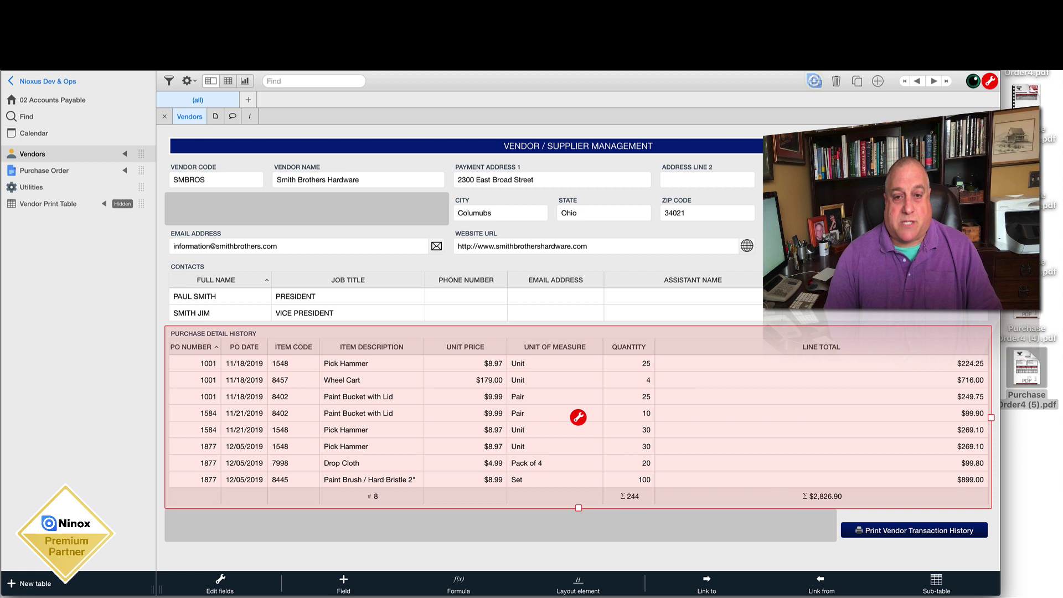
# Step: Check which elements the Vendors Demo View print layout can insert, leave the layout unchanged and exit edit mode
pyautogui.click(814, 81)
pyautogui.click(435, 80)
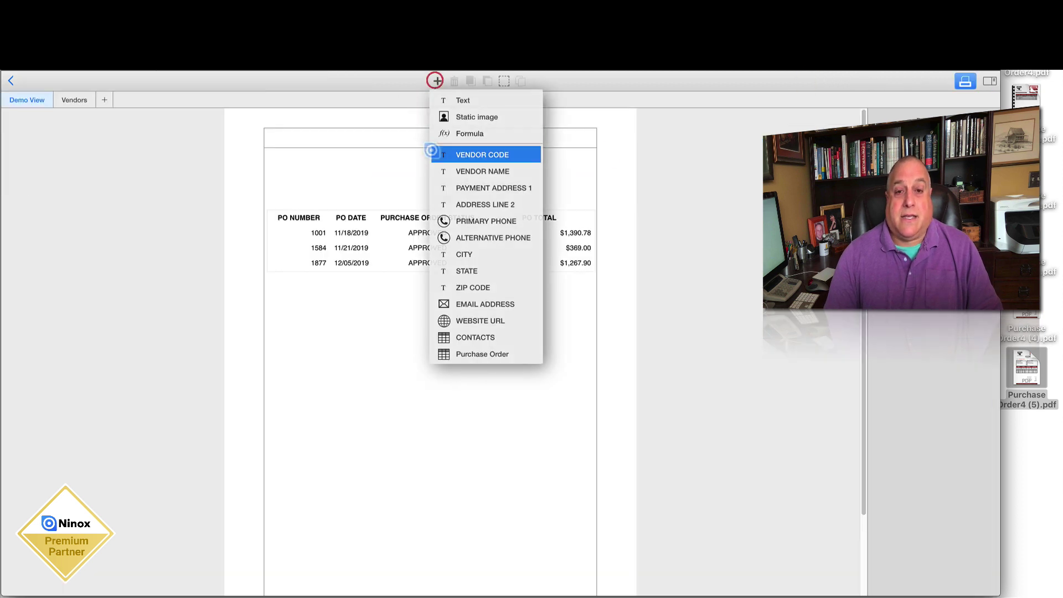
pyautogui.click(466, 172)
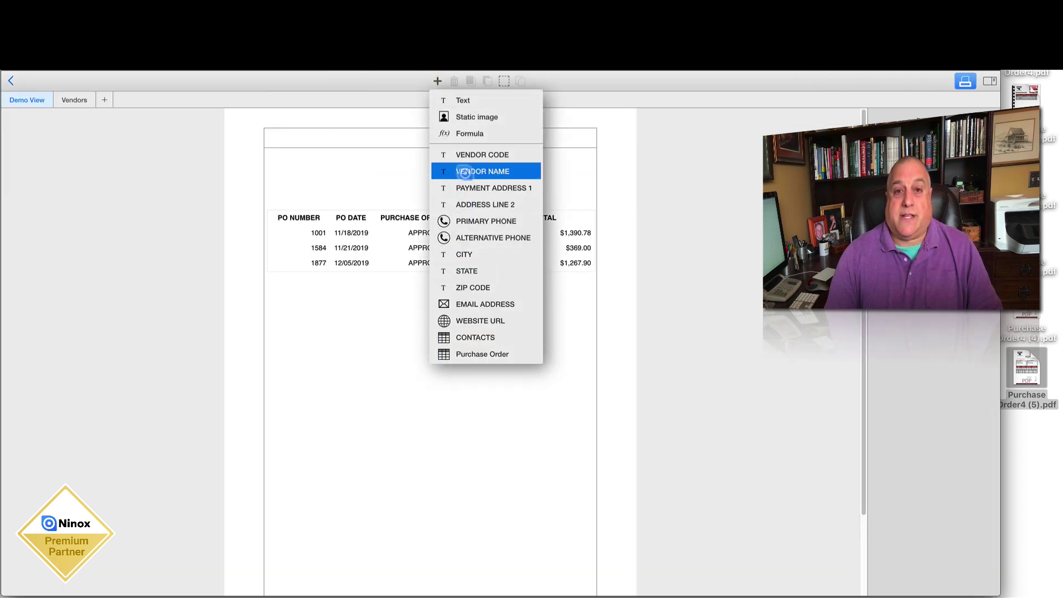
pyautogui.click(327, 360)
pyautogui.click(9, 82)
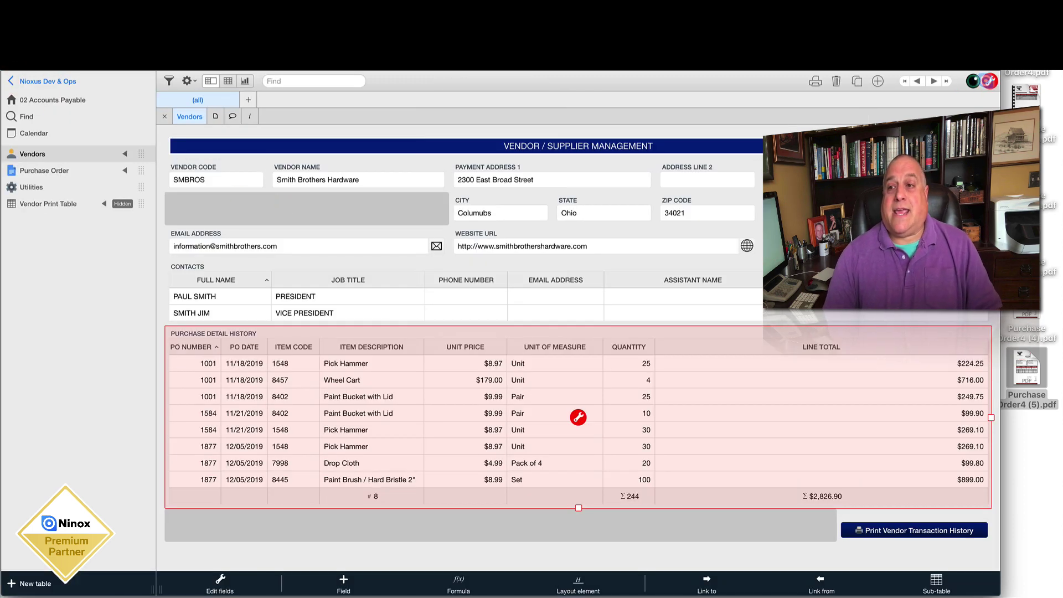
pyautogui.click(990, 81)
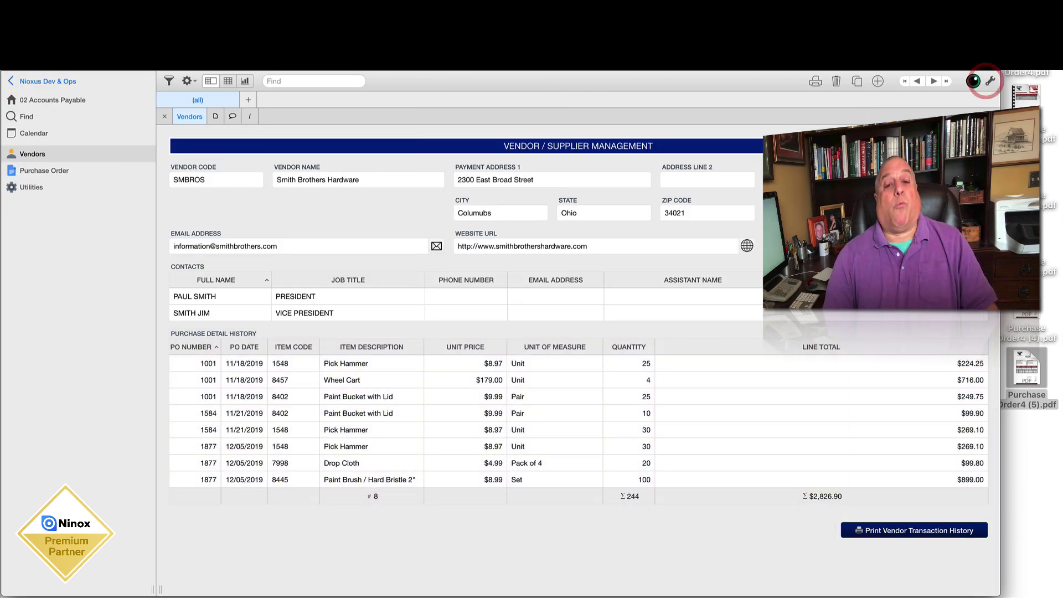
# Step: Print the SMBROS vendor transaction history to a PDF saved on the Desktop, open the file and close it after review
pyautogui.click(881, 530)
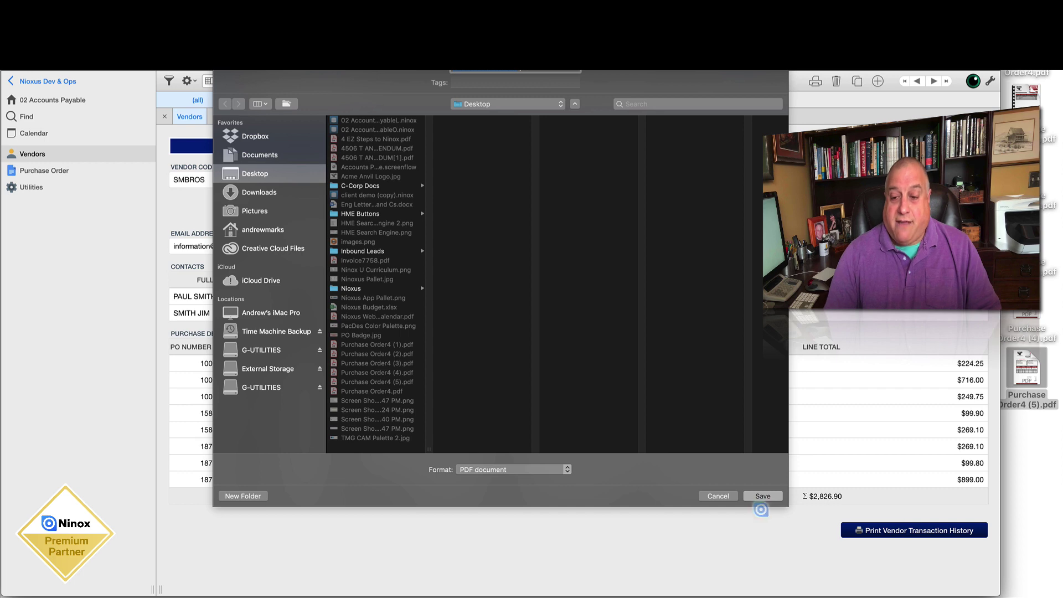
pyautogui.click(754, 495)
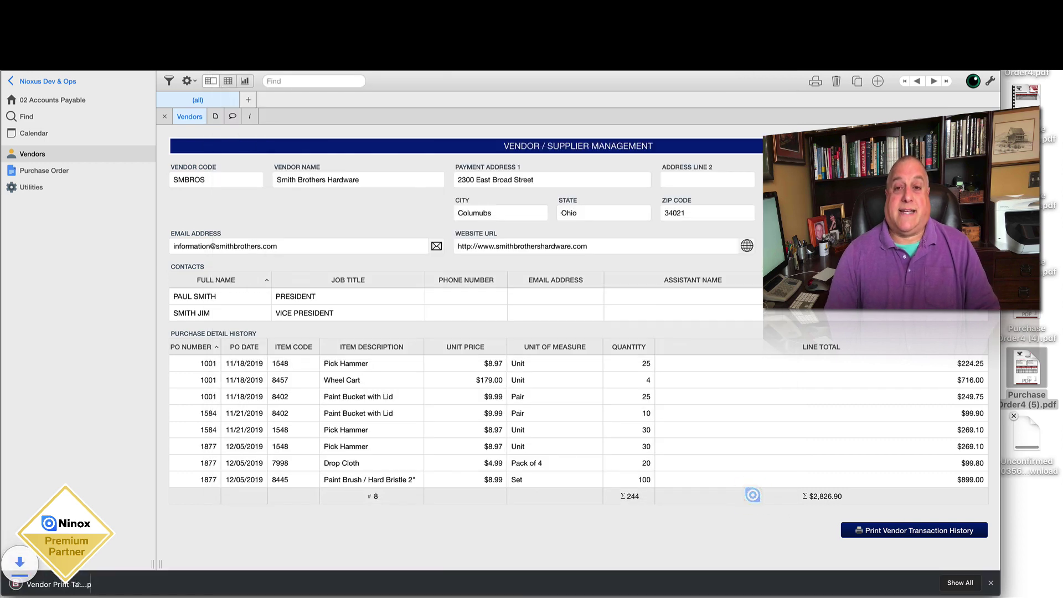
pyautogui.doubleClick(1027, 431)
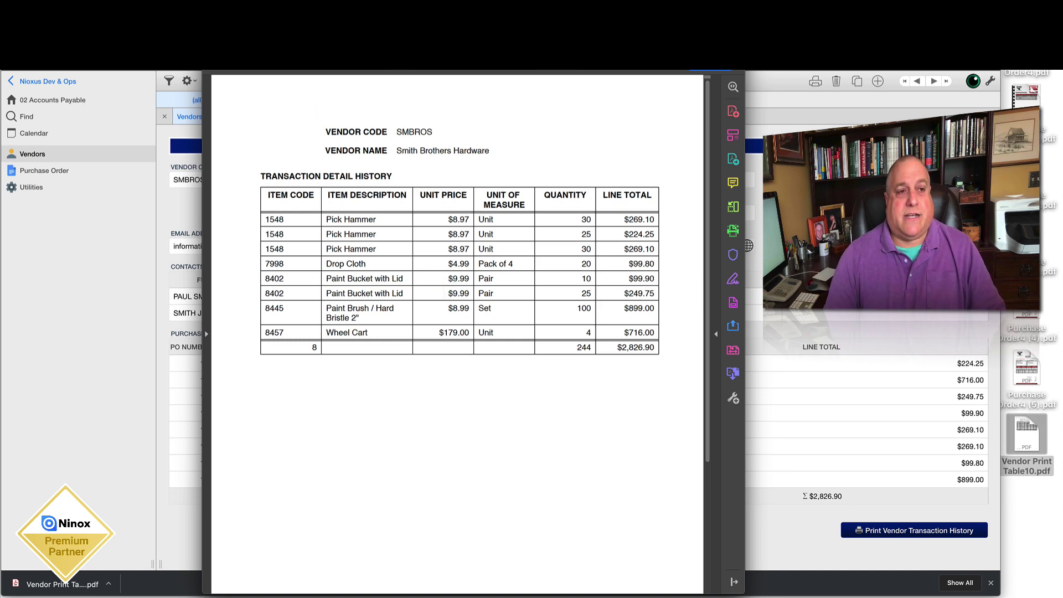
pyautogui.press('Escape')
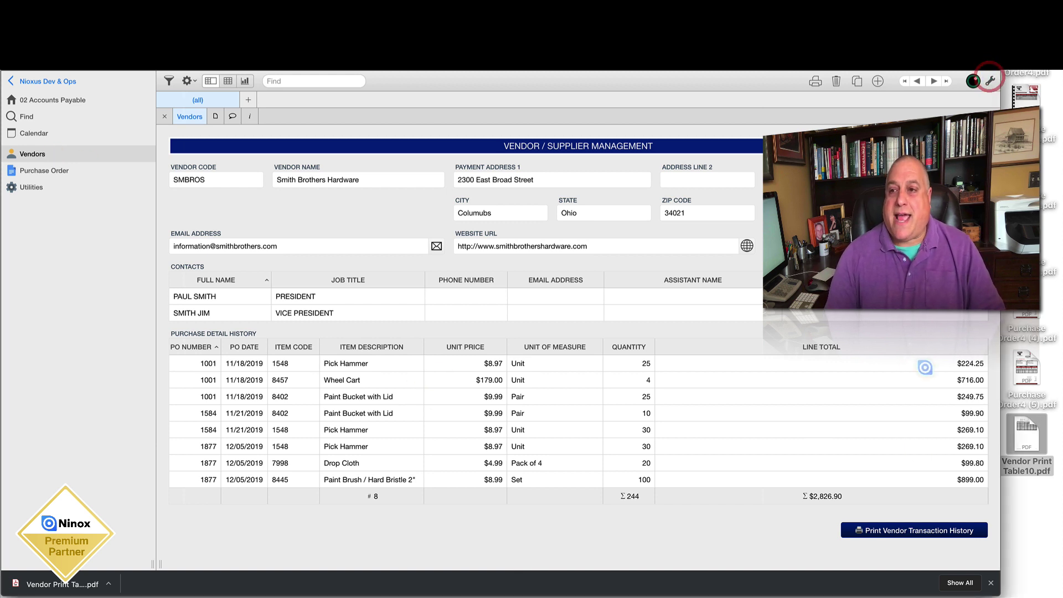
# Step: Enter edit mode and open the script behind the Print Vendor Transaction History button
pyautogui.click(989, 81)
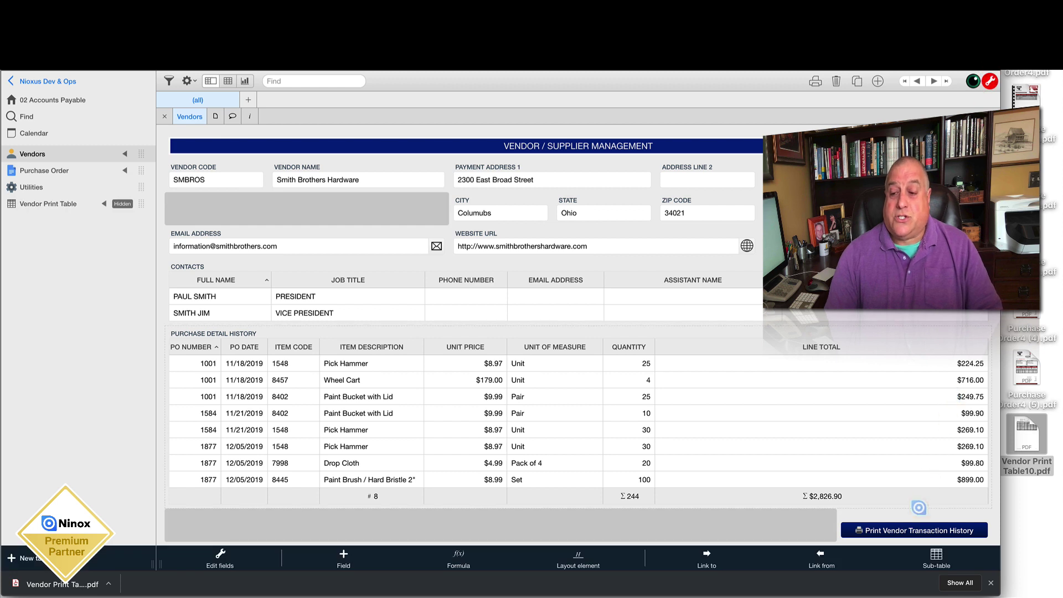
pyautogui.click(914, 526)
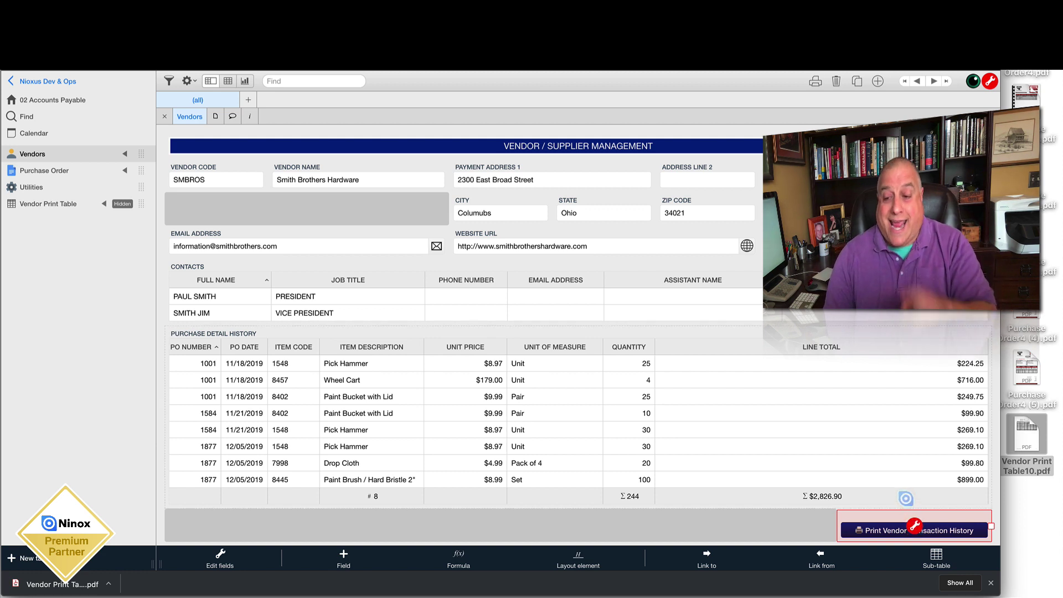
pyautogui.click(995, 479)
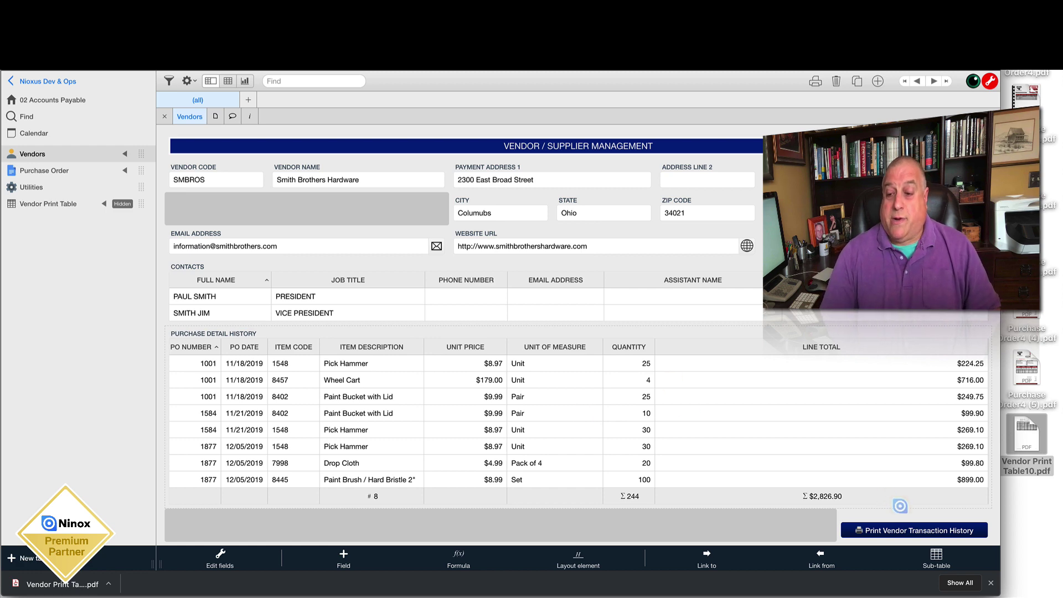
pyautogui.click(902, 530)
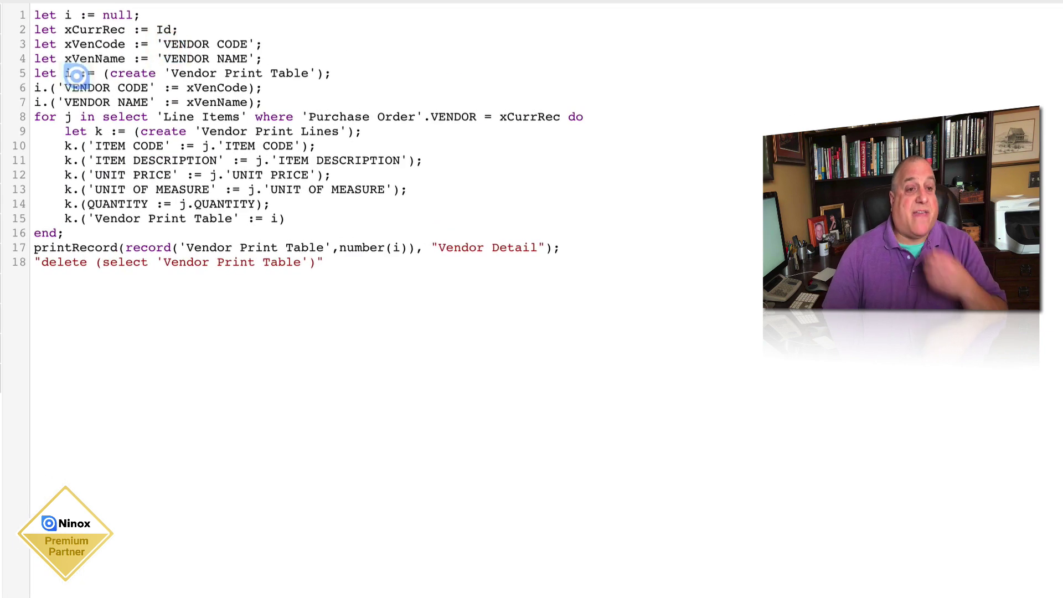
# Step: Examine the script lines that create the Vendor Print Table record and the loop copying matching Line Items into Vendor Print Lines
pyautogui.moveTo(339, 73); pyautogui.dragTo(11, 69)
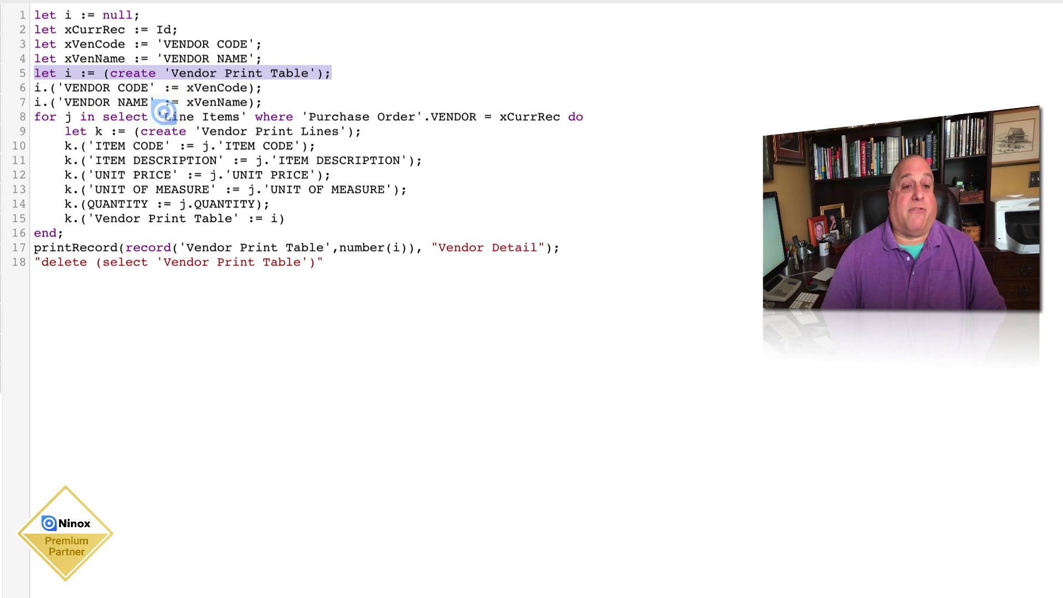
pyautogui.moveTo(164, 115); pyautogui.dragTo(237, 112)
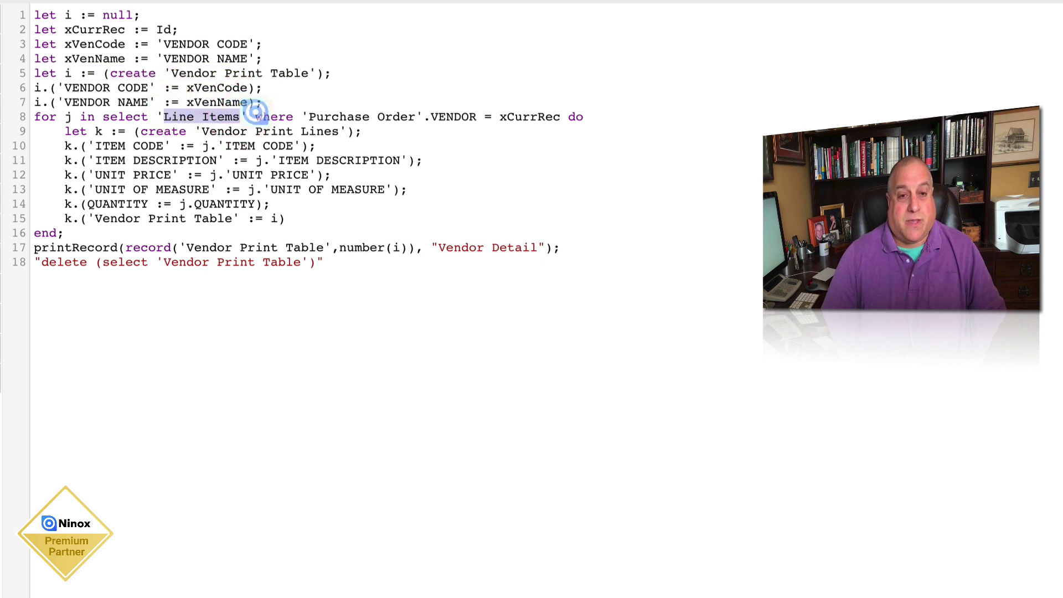
pyautogui.moveTo(310, 115); pyautogui.dragTo(560, 116)
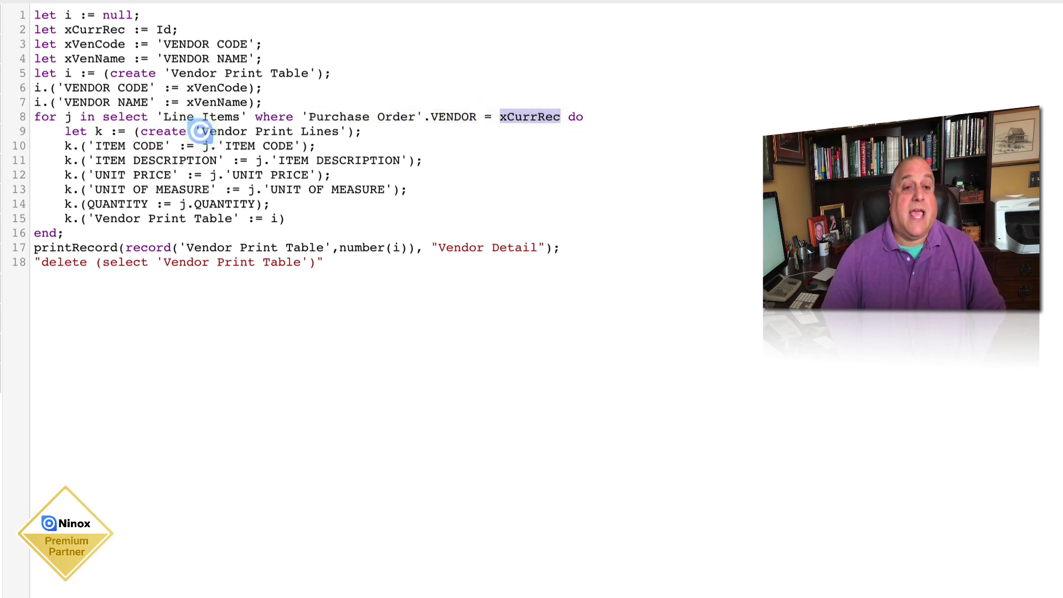
pyautogui.moveTo(201, 131); pyautogui.dragTo(342, 132)
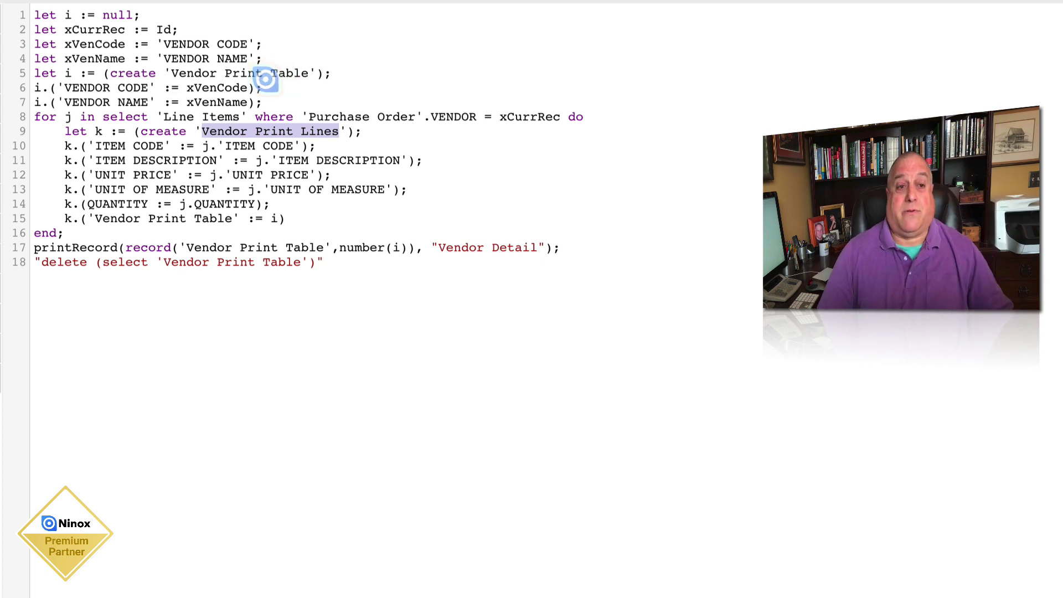
pyautogui.moveTo(35, 115); pyautogui.dragTo(83, 228)
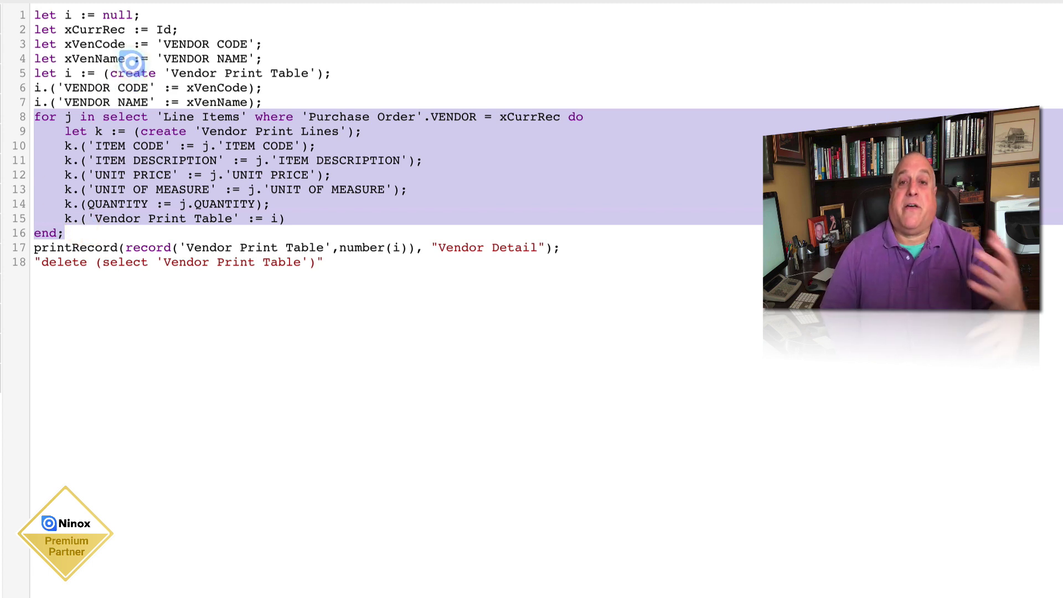
pyautogui.click(109, 280)
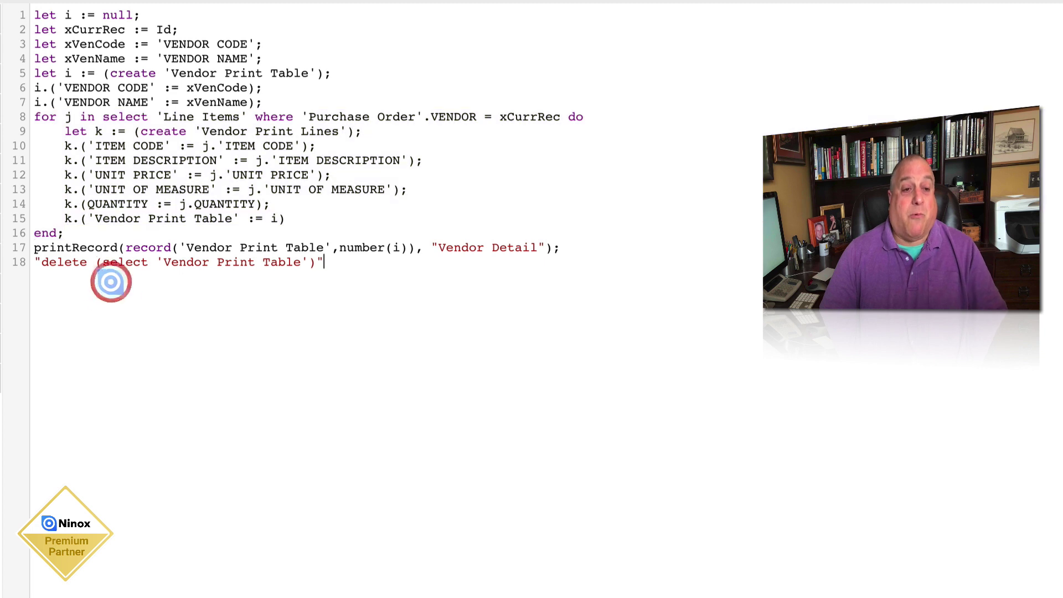
# Step: Examine the printRecord call's record reference, number(i) and "Vendor Detail" layout arguments, plus the quoted delete statement for Vendor Print Table
pyautogui.moveTo(33, 248); pyautogui.dragTo(328, 249)
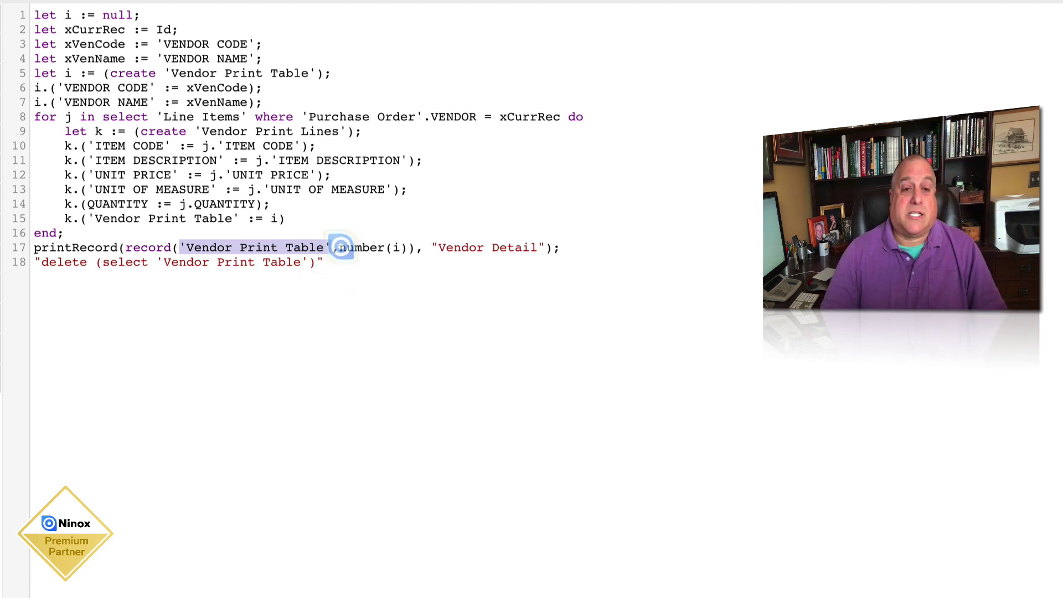
pyautogui.moveTo(340, 247); pyautogui.dragTo(408, 247)
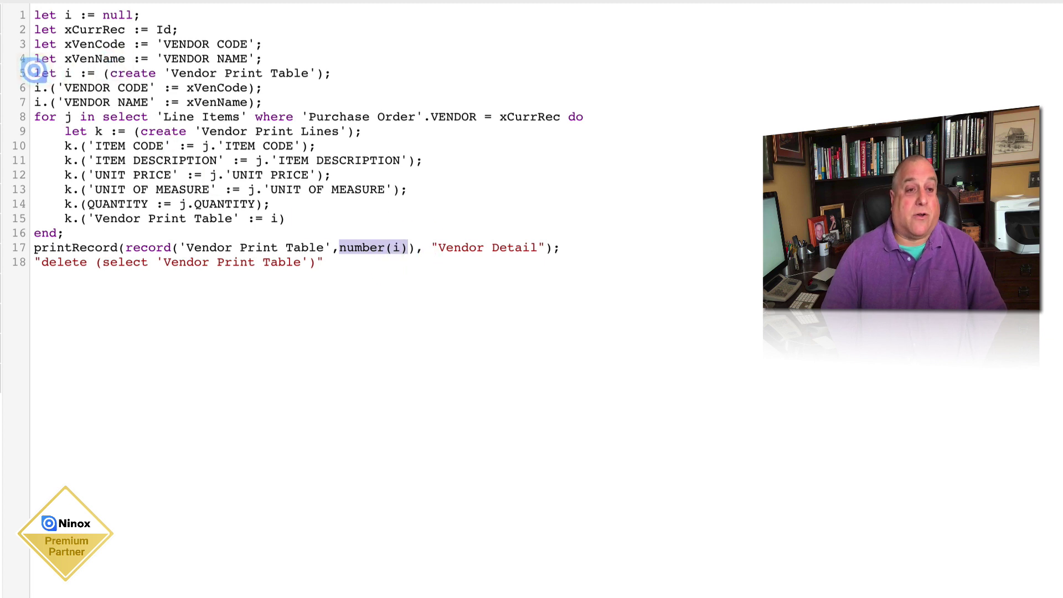
pyautogui.moveTo(34, 72); pyautogui.dragTo(325, 70)
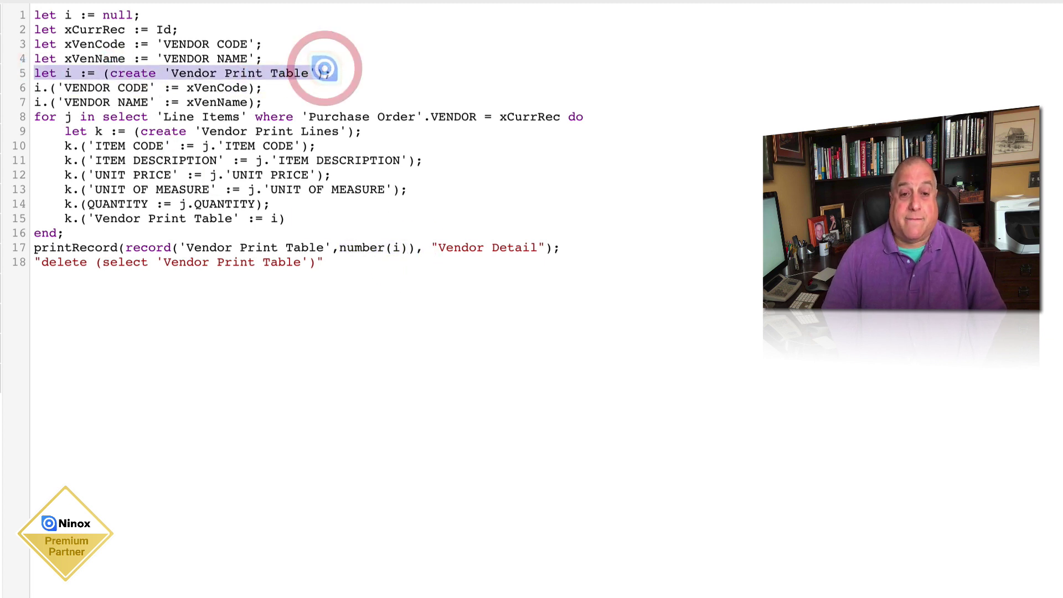
pyautogui.moveTo(129, 244); pyautogui.dragTo(413, 244)
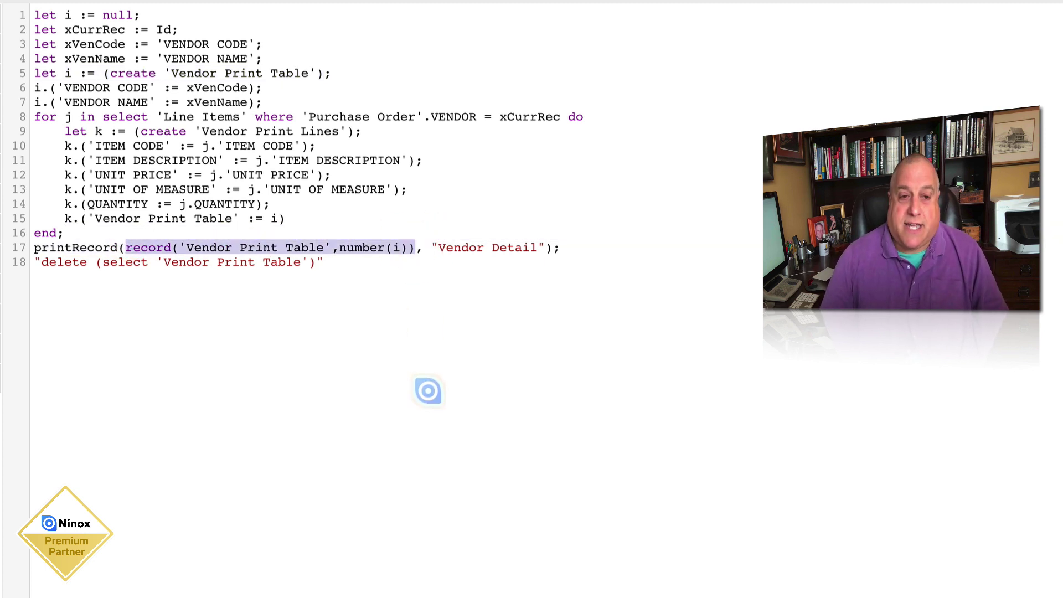
pyautogui.click(386, 247)
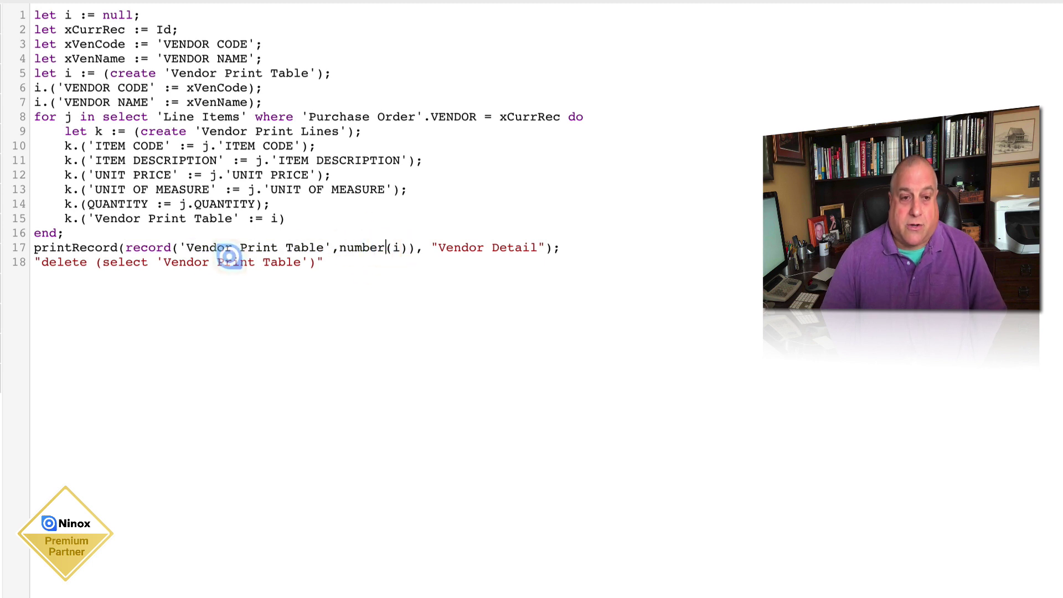
pyautogui.moveTo(186, 249); pyautogui.dragTo(321, 246)
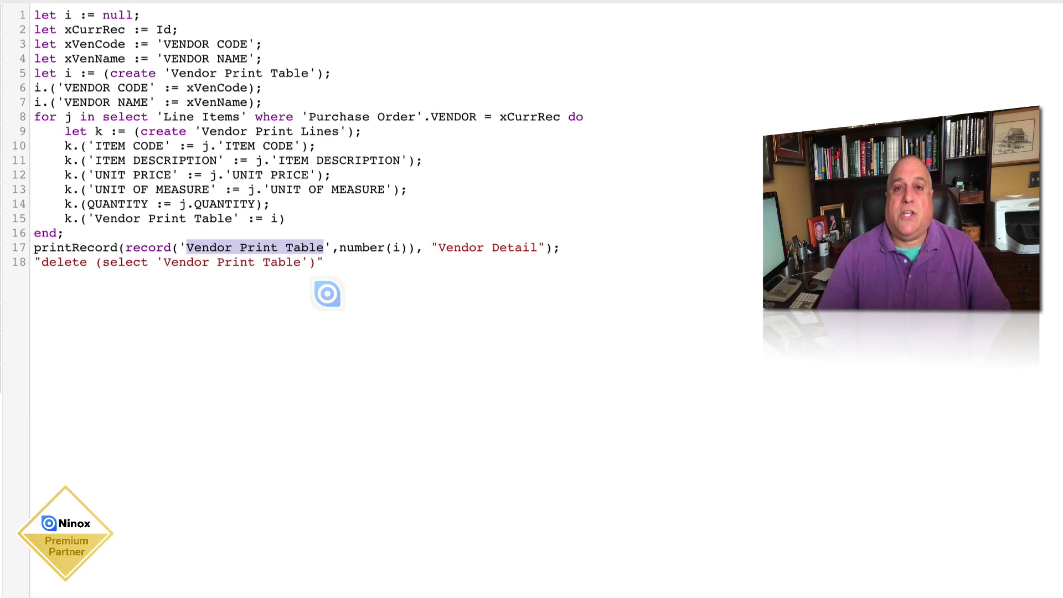
pyautogui.moveTo(34, 248); pyautogui.dragTo(544, 247)
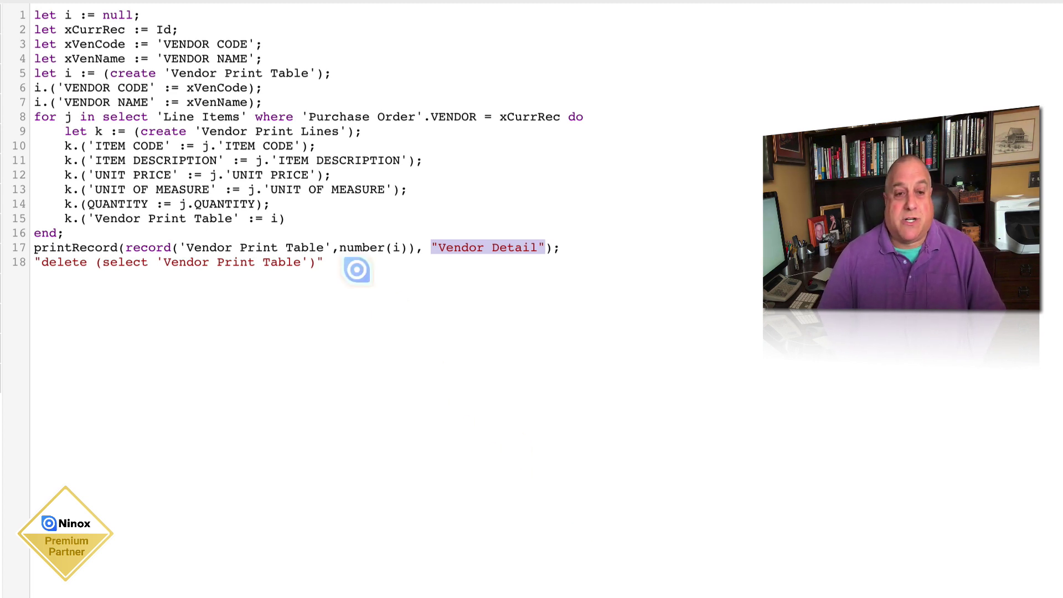
pyautogui.moveTo(325, 262); pyautogui.dragTo(35, 263)
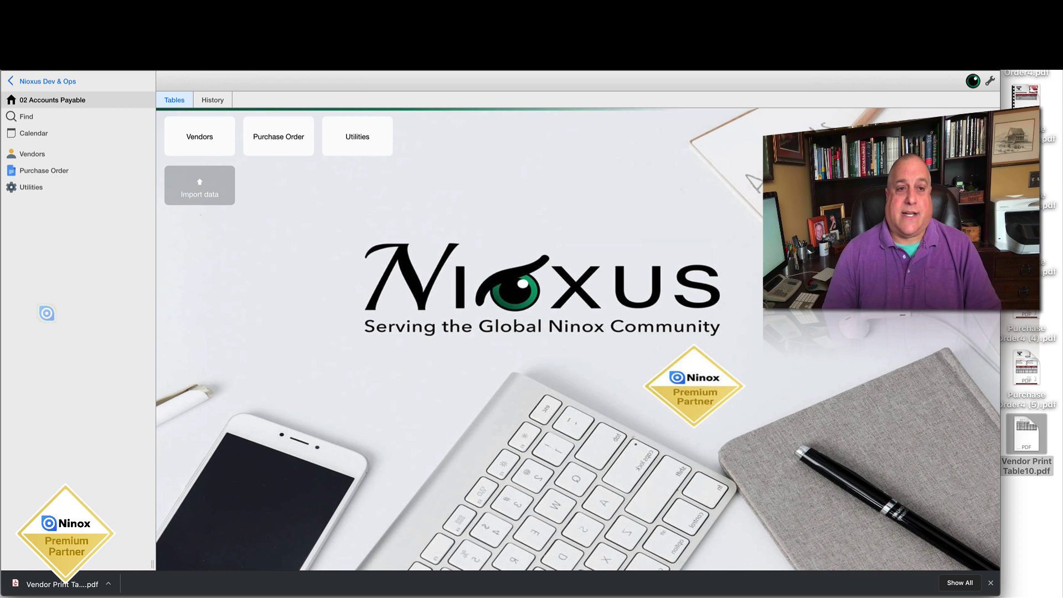
# Step: In edit mode, open the hidden Vendor Print Table, review its Transaction Detail print layout and leave the layout
pyautogui.click(990, 80)
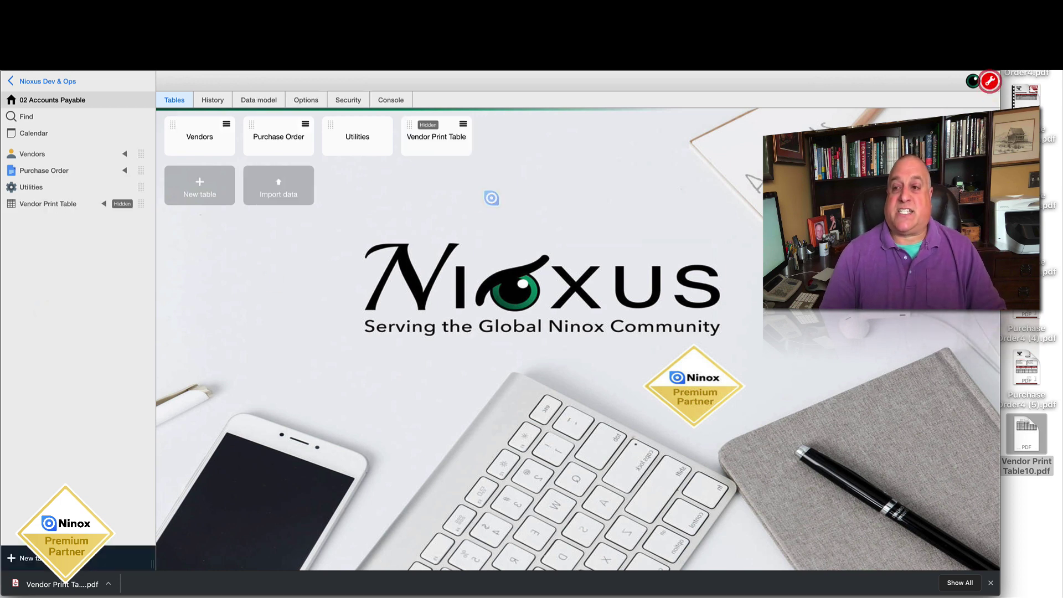
pyautogui.click(49, 205)
pyautogui.click(582, 145)
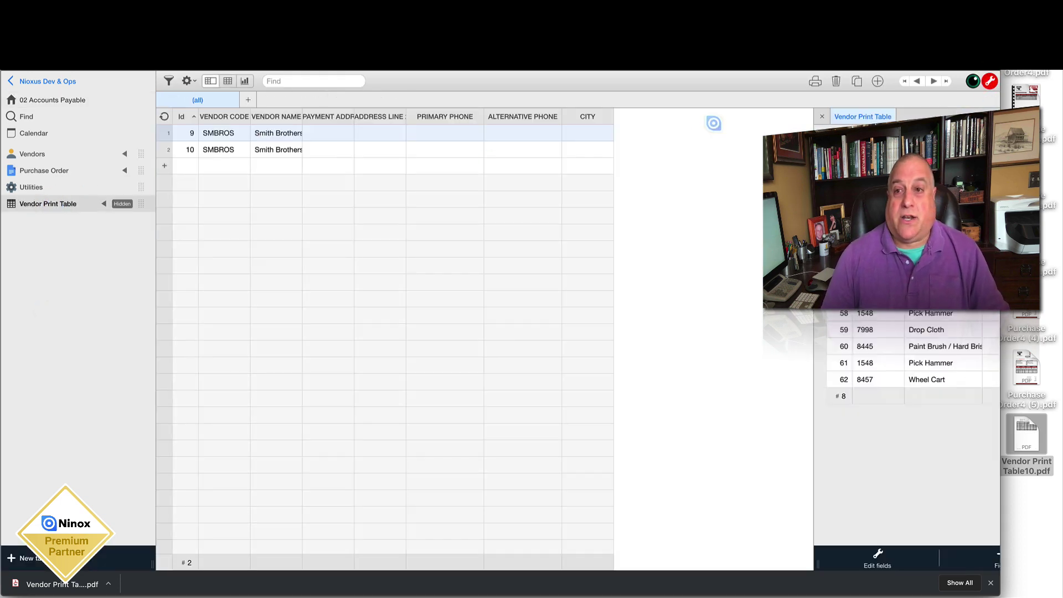
pyautogui.click(813, 81)
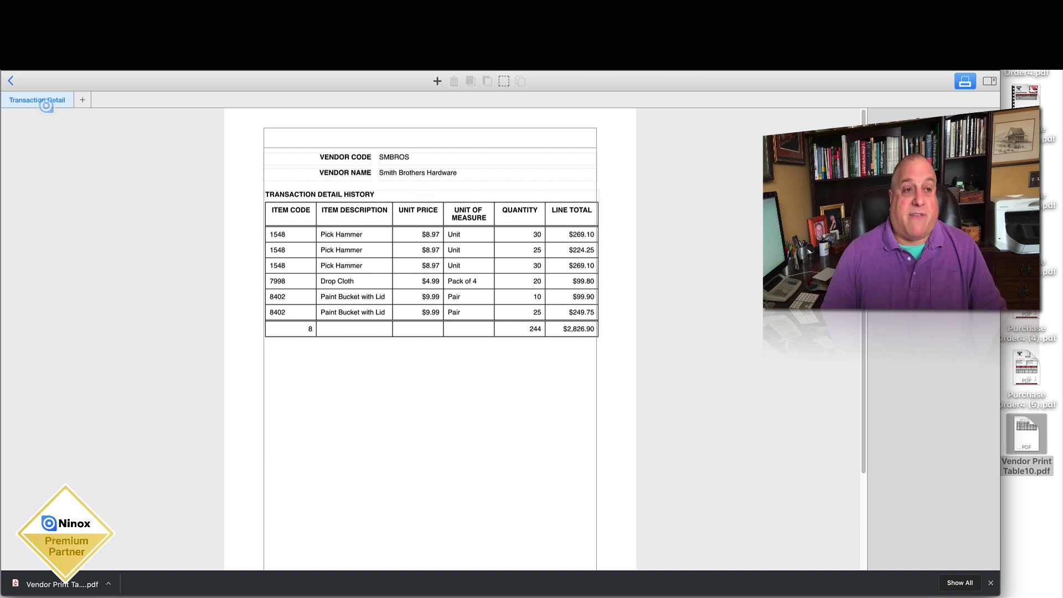
pyautogui.click(10, 81)
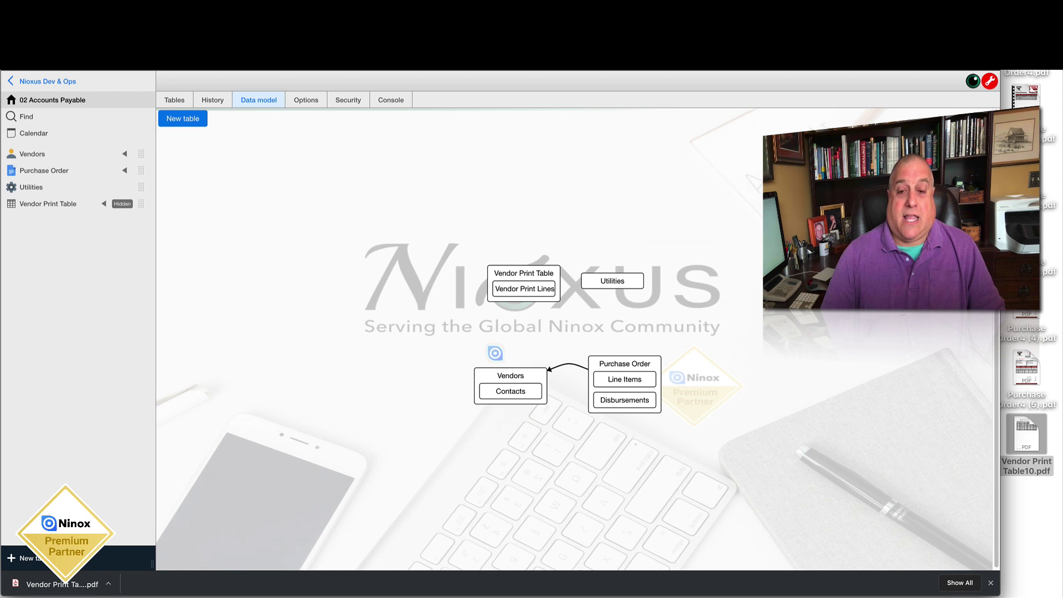